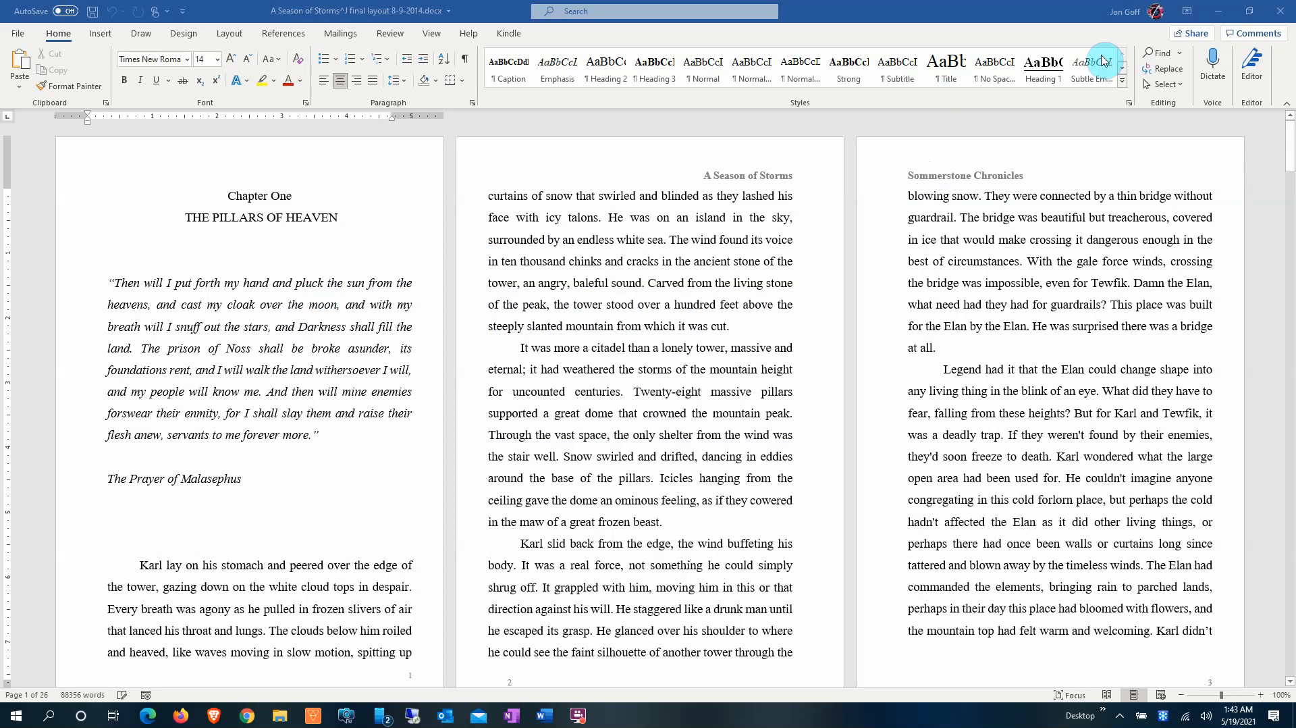
# Step: Close the Word manuscript without saving its changes and open Kindle Create
pyautogui.click(1291, 10)
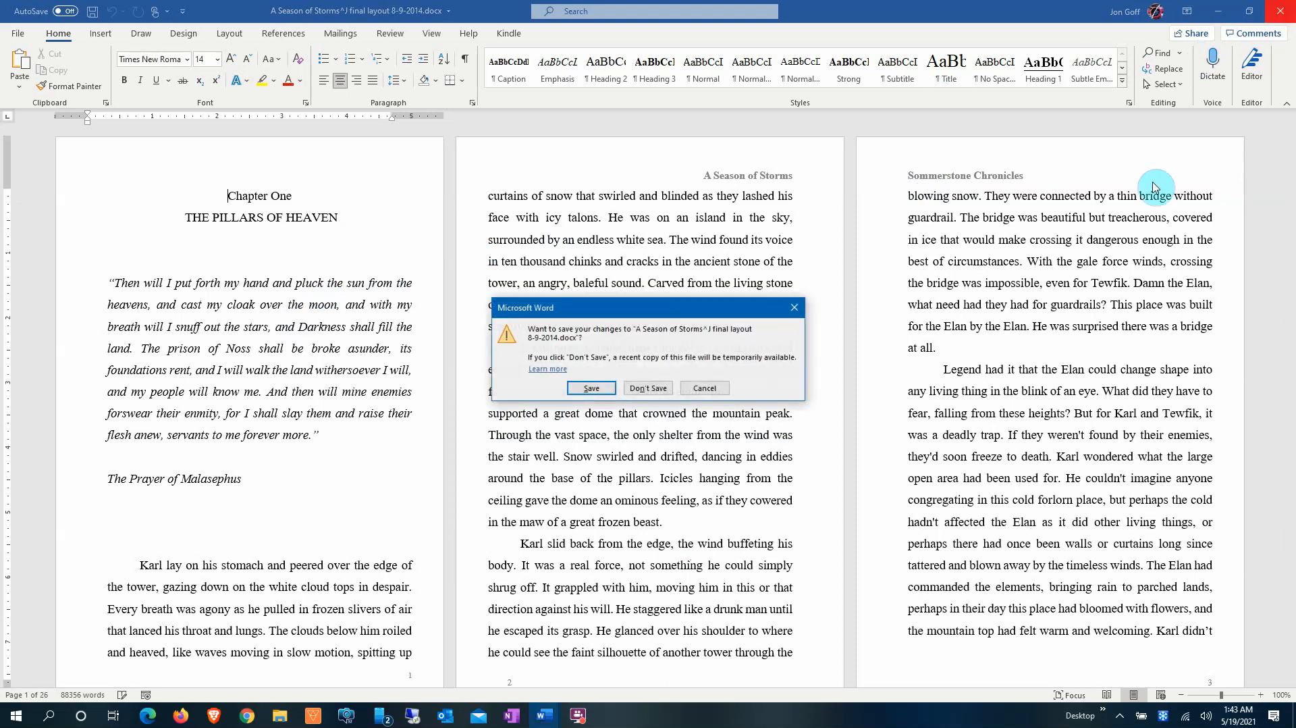
pyautogui.click(634, 398)
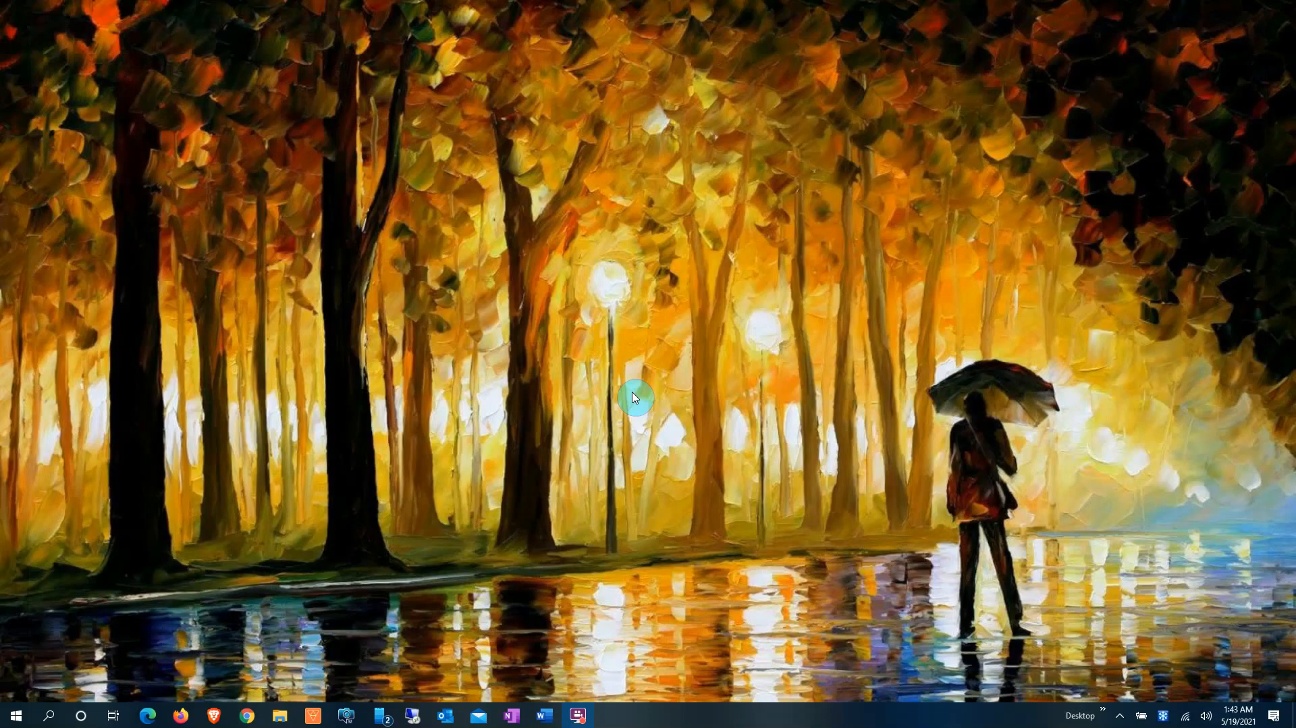
pyautogui.click(21, 726)
pyautogui.scroll(-3, 466, 557)
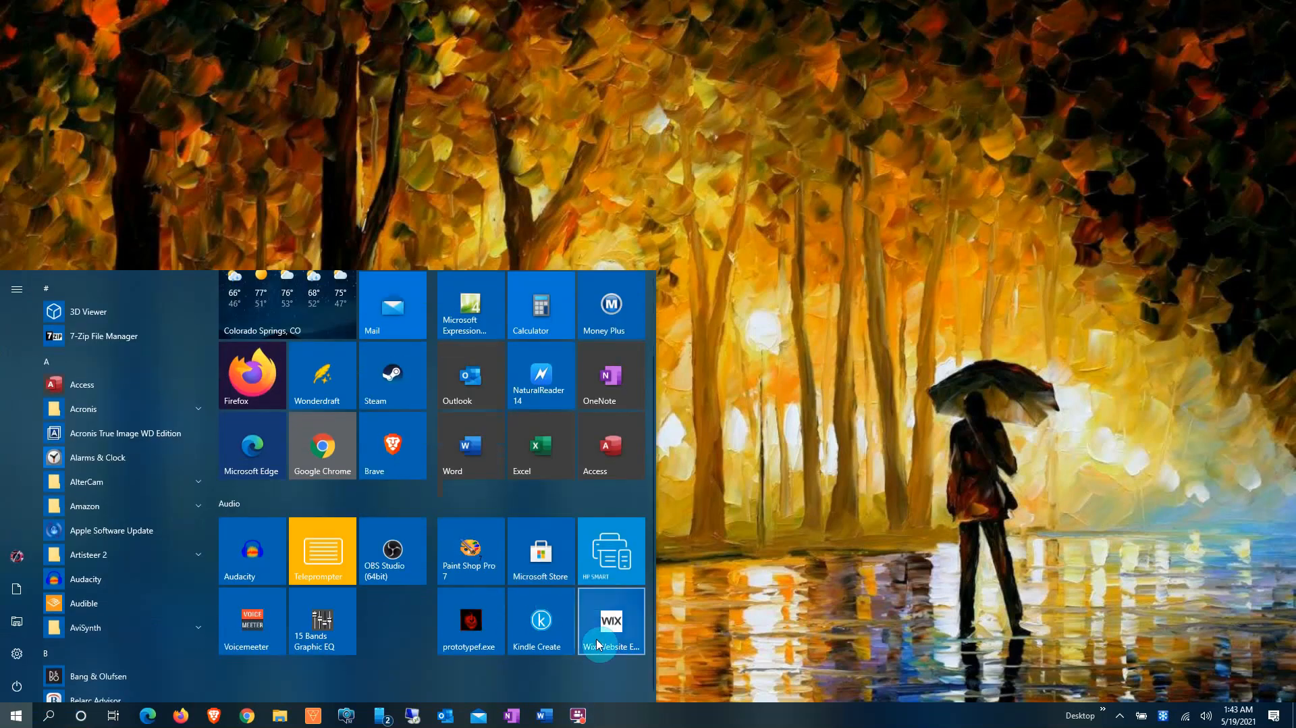
pyautogui.click(559, 611)
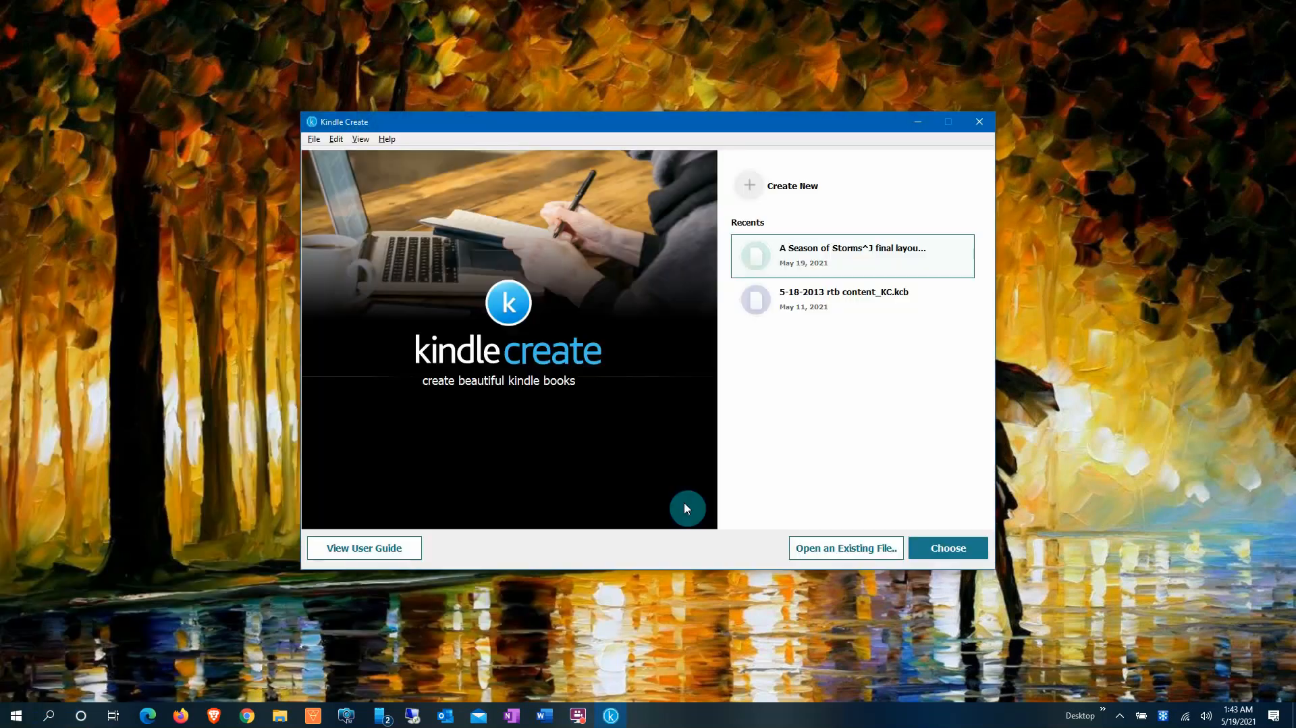
# Step: Create a new reflowable English project from the Desktop manuscript "A Season of Storms^J final layout 8-9-2014.docx"
pyautogui.click(809, 196)
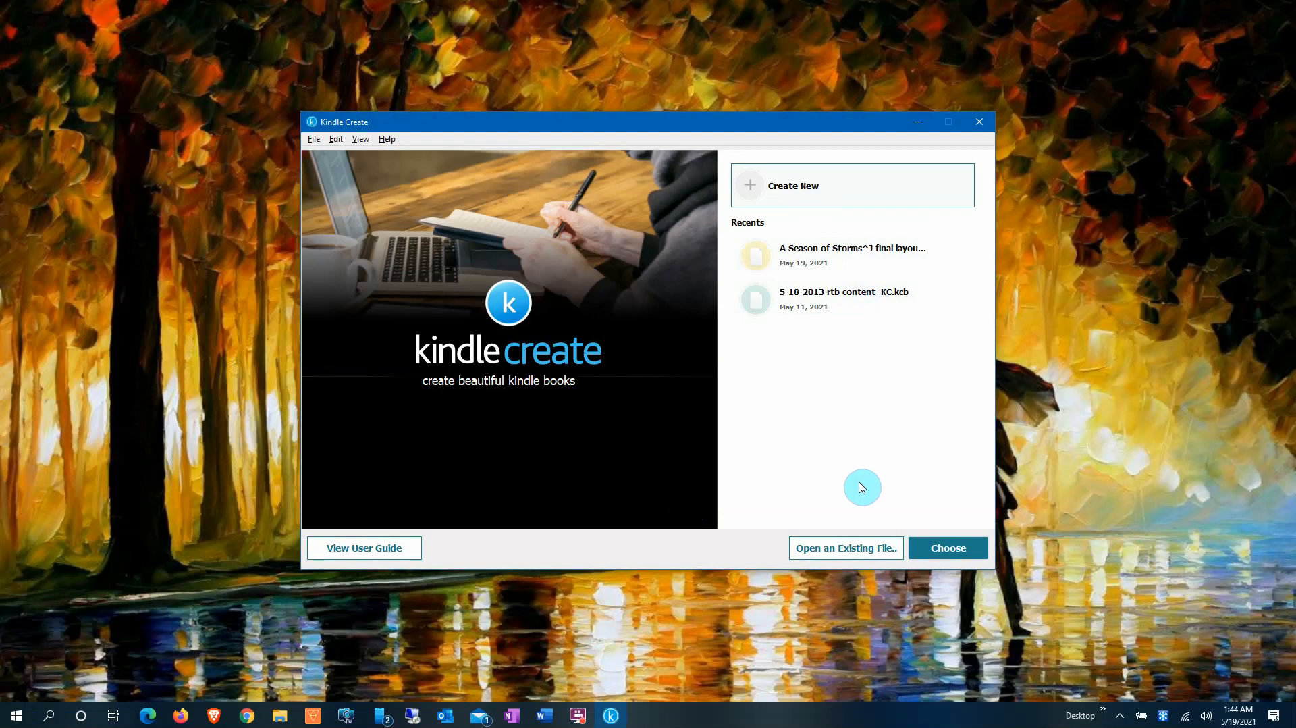
pyautogui.click(941, 550)
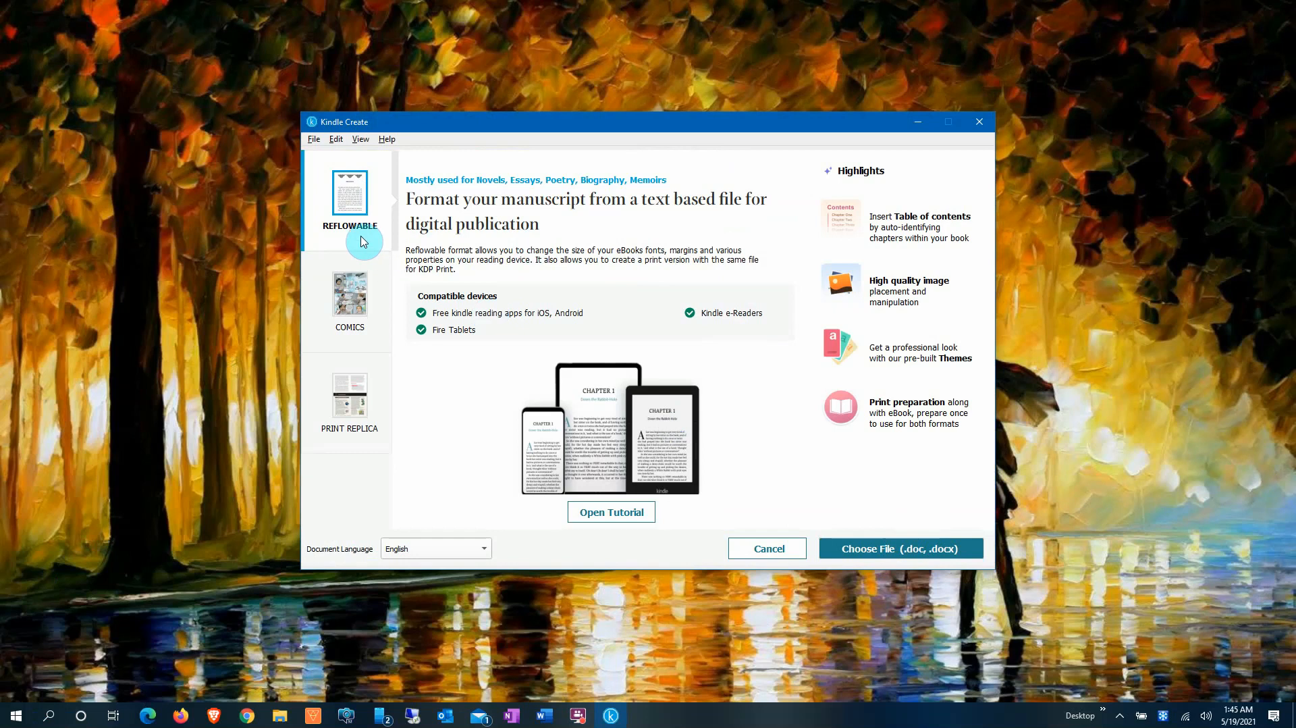
pyautogui.click(874, 546)
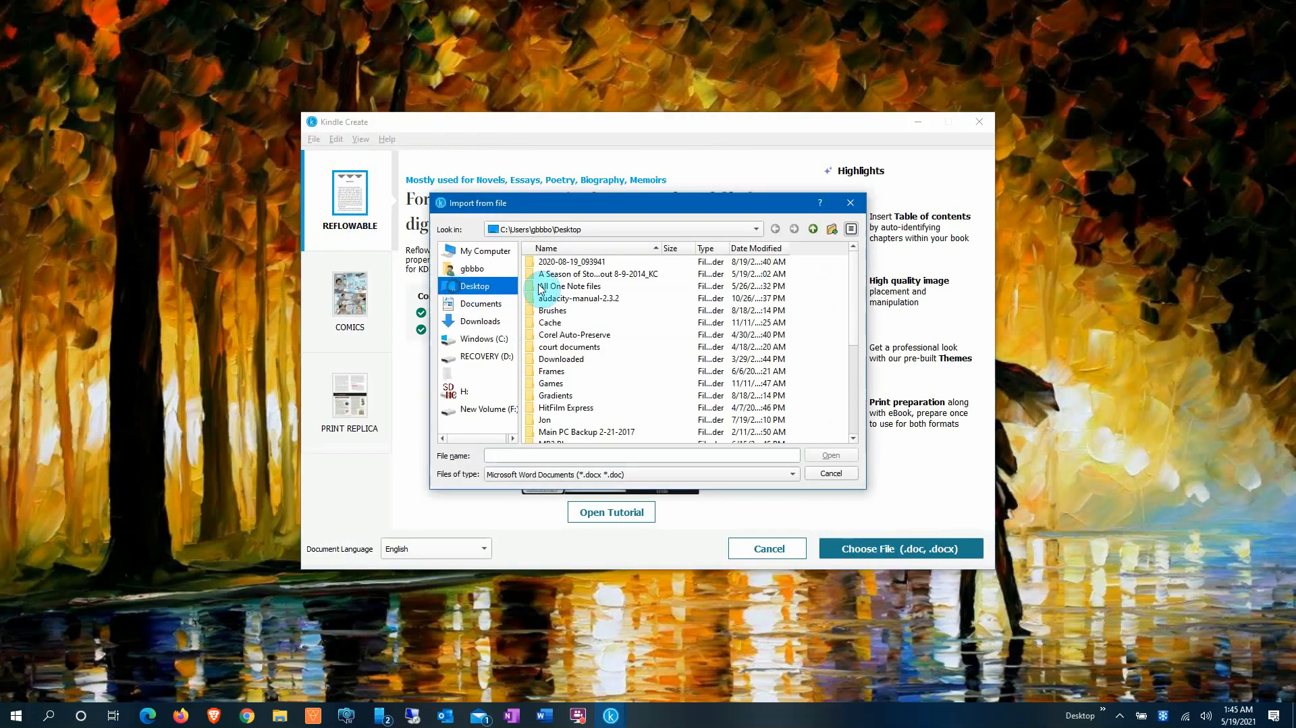
pyautogui.click(852, 343)
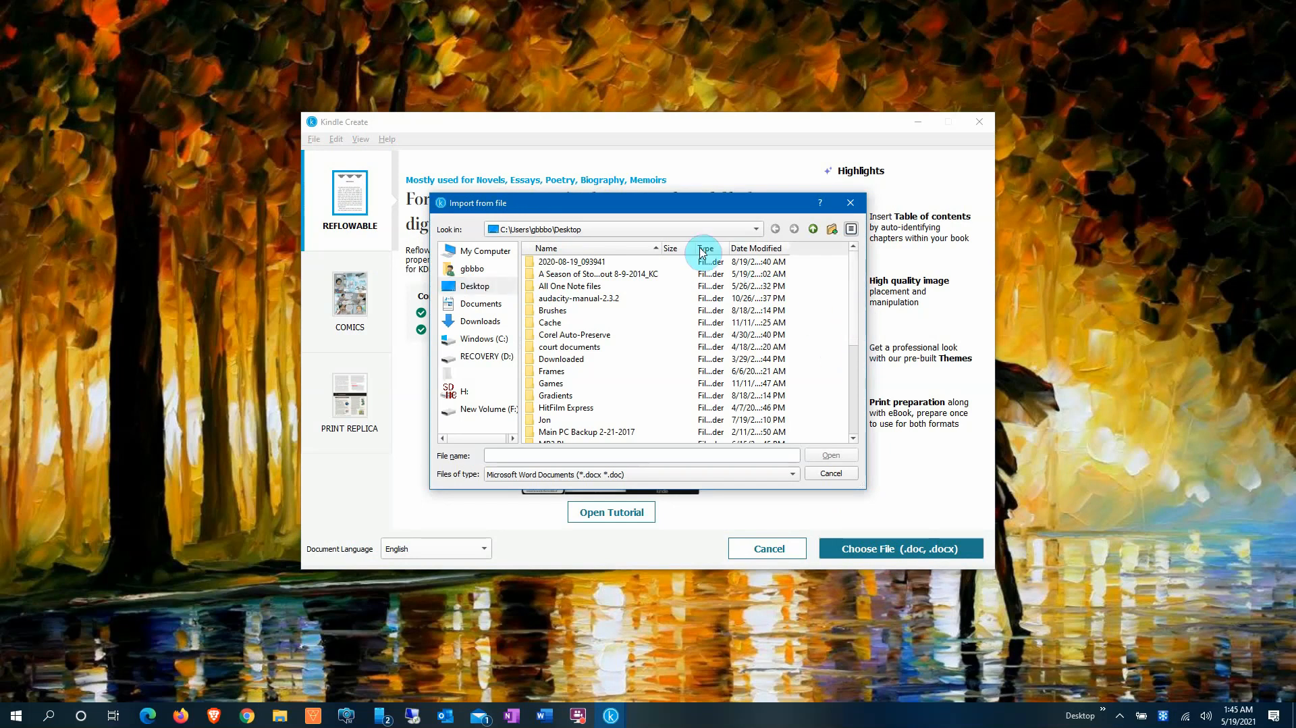
pyautogui.click(592, 253)
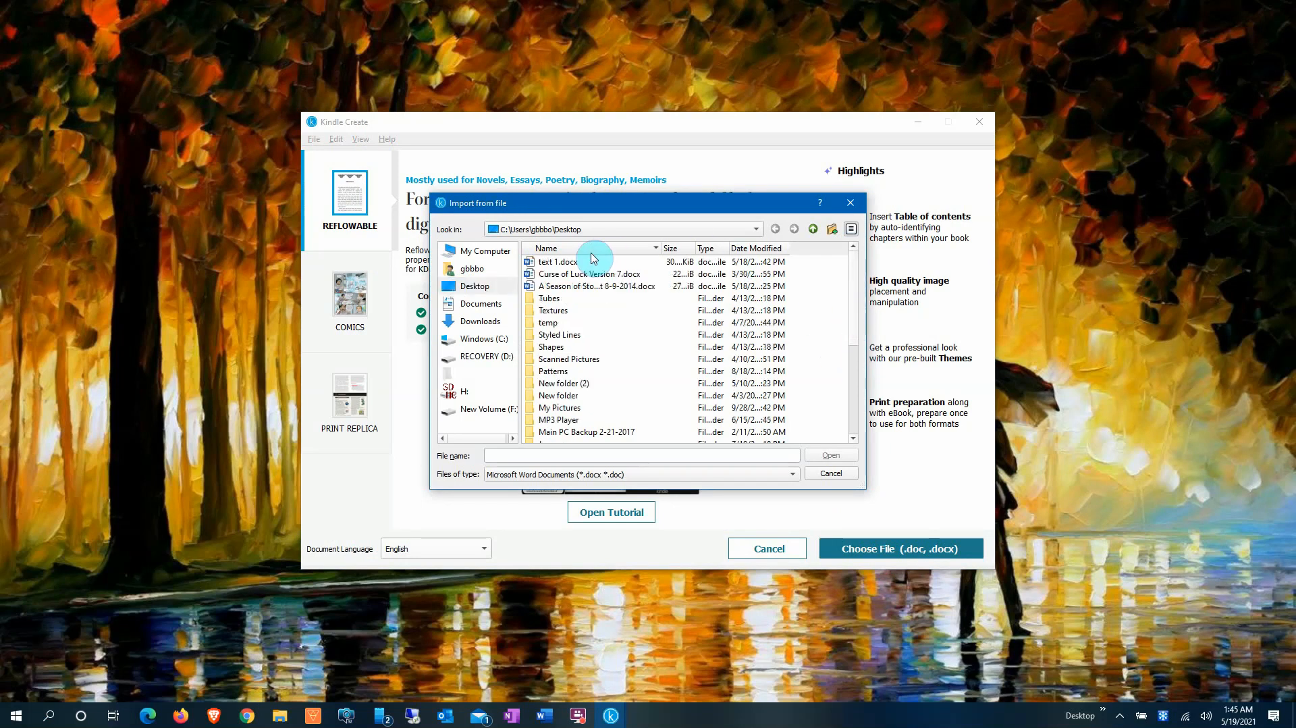
pyautogui.click(580, 287)
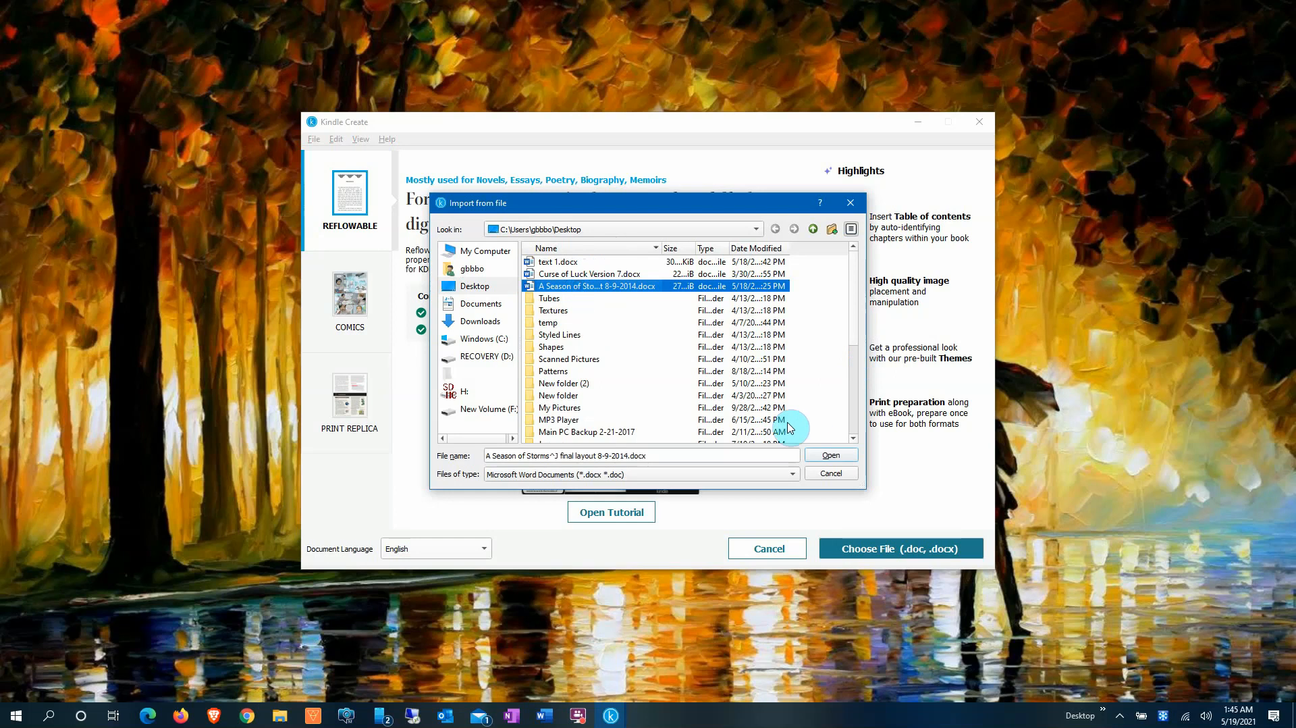
pyautogui.click(832, 457)
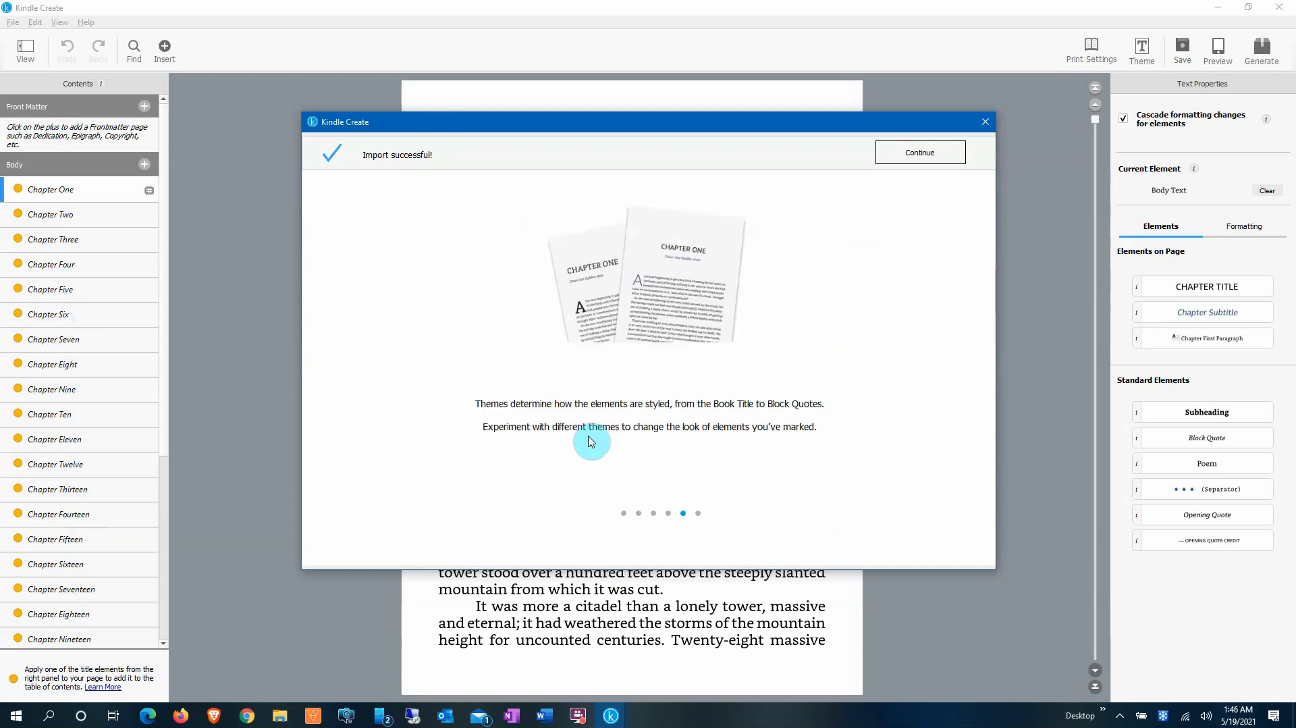
# Step: Continue past the import, run the automatic chapter title detection and reject all of its suggested titles
pyautogui.click(907, 152)
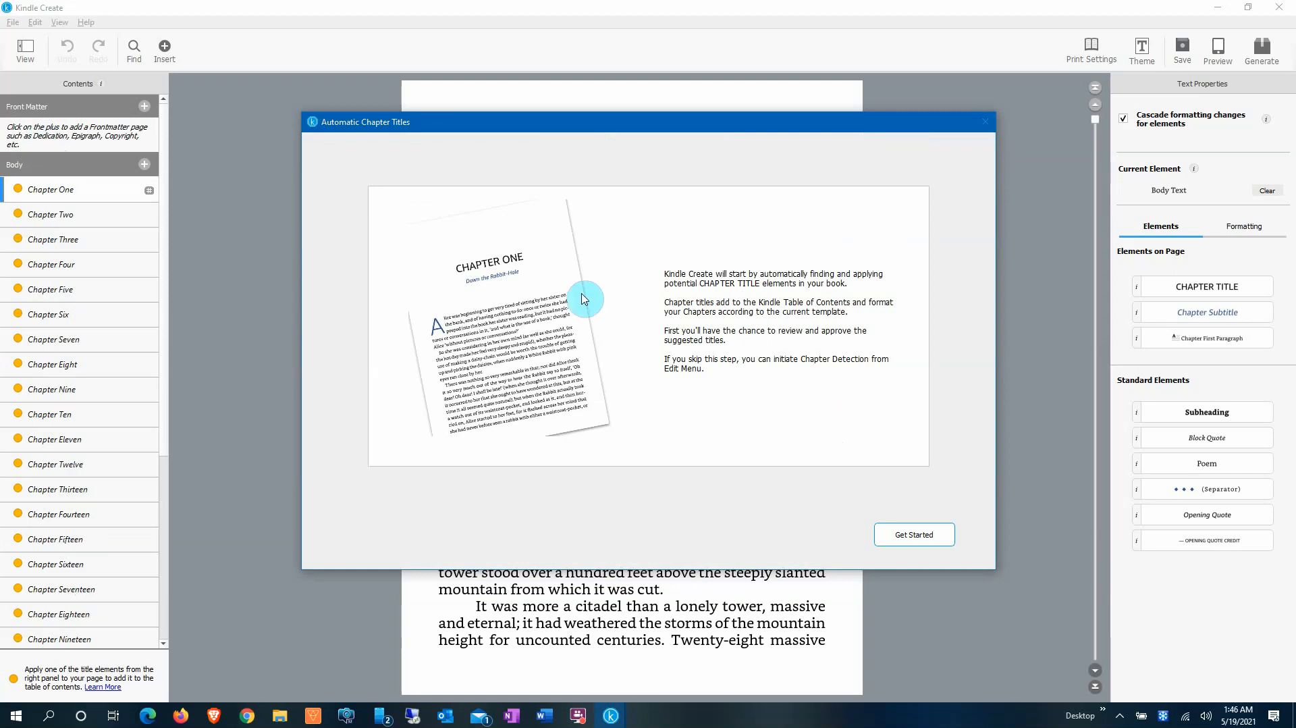
pyautogui.click(914, 536)
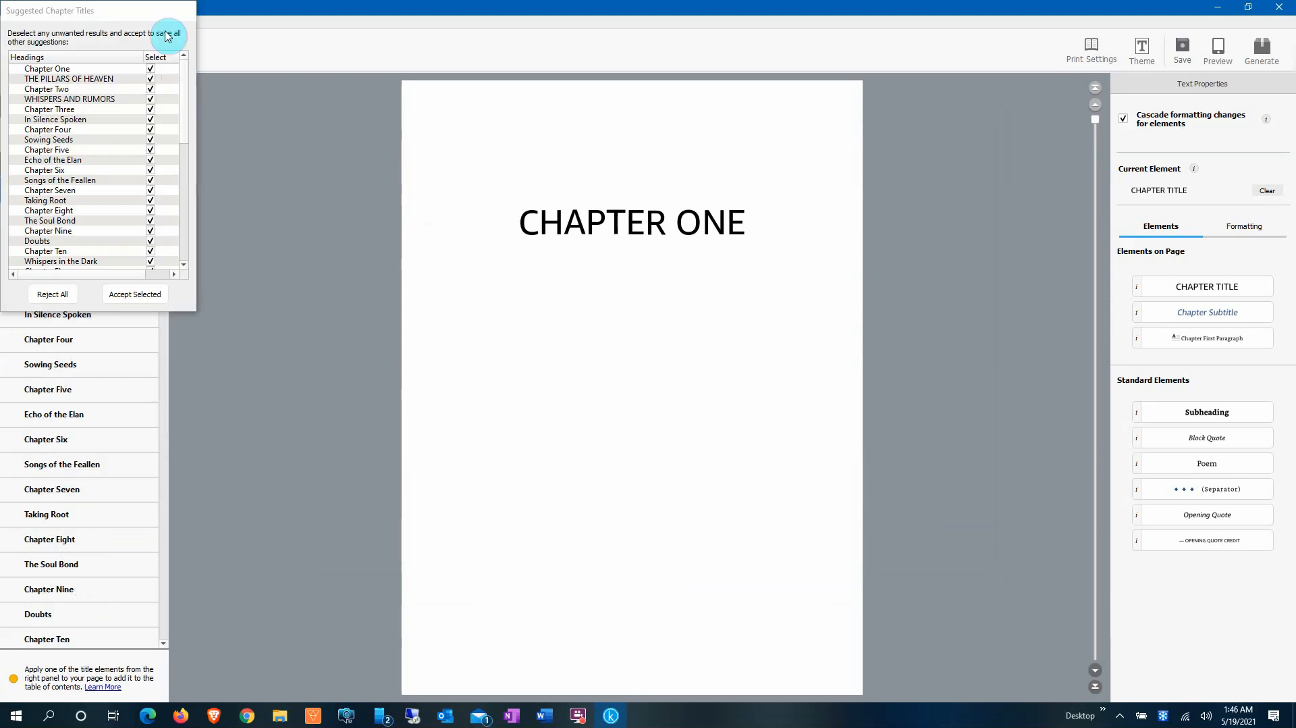
pyautogui.click(147, 11)
pyautogui.moveTo(148, 12); pyautogui.dragTo(654, 212)
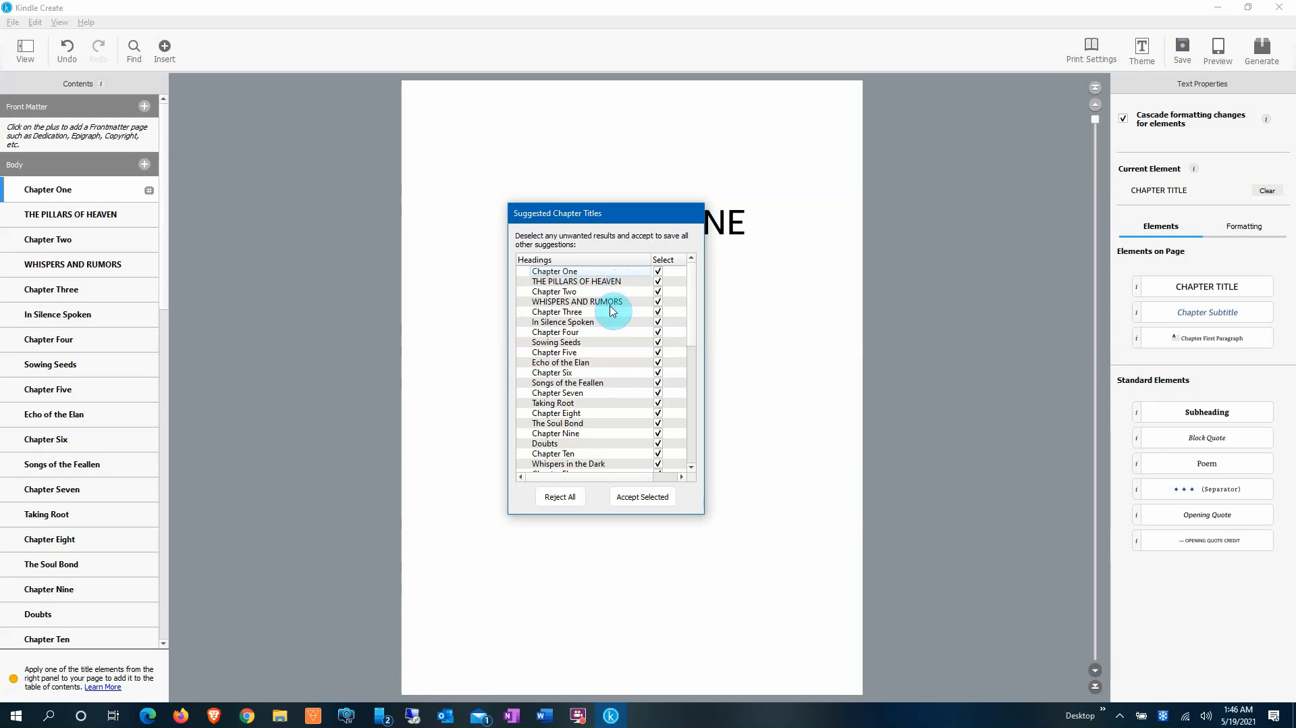
pyautogui.click(560, 497)
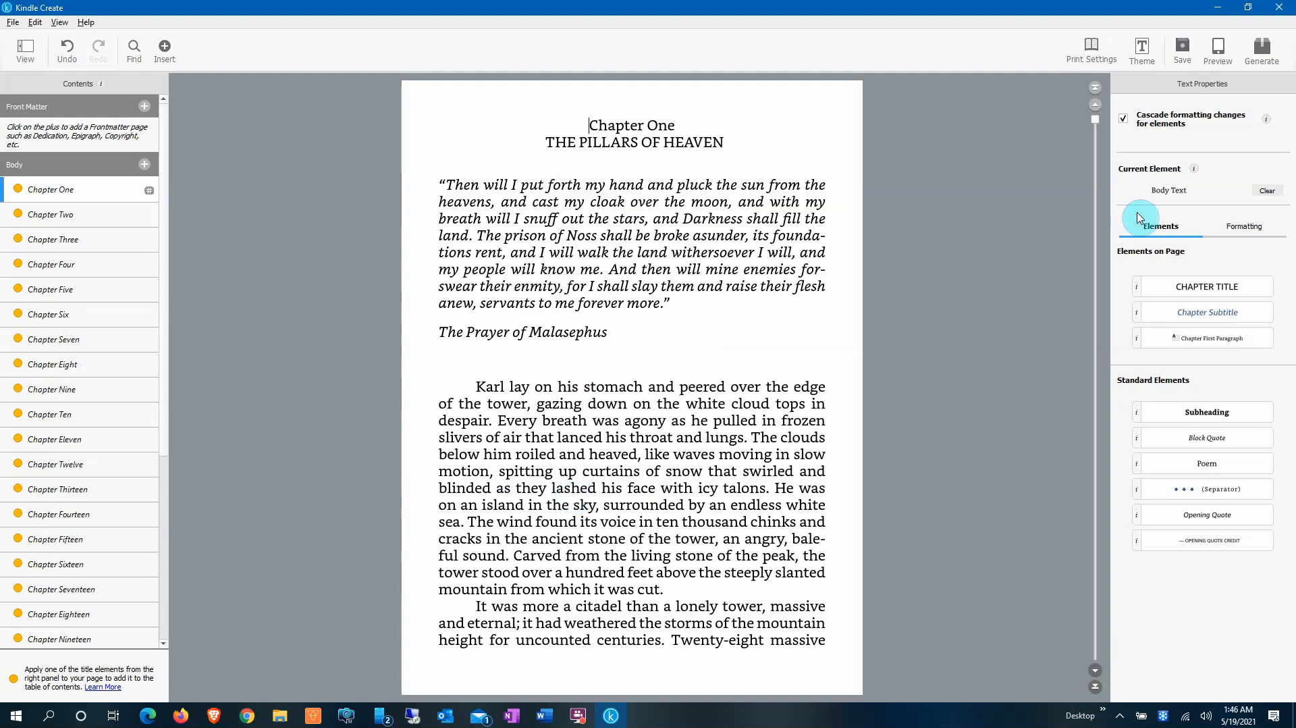
# Step: Preview the imported book on the tablet device and close the preview
pyautogui.click(1224, 58)
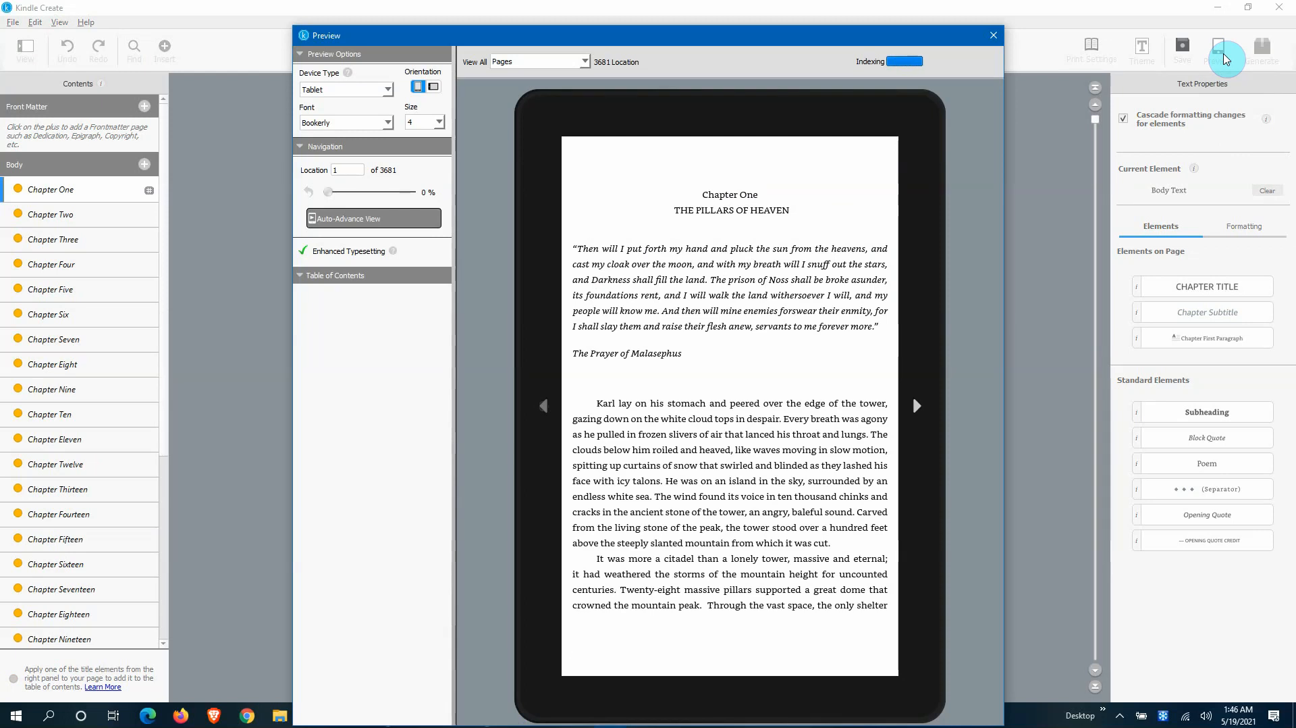
pyautogui.click(996, 37)
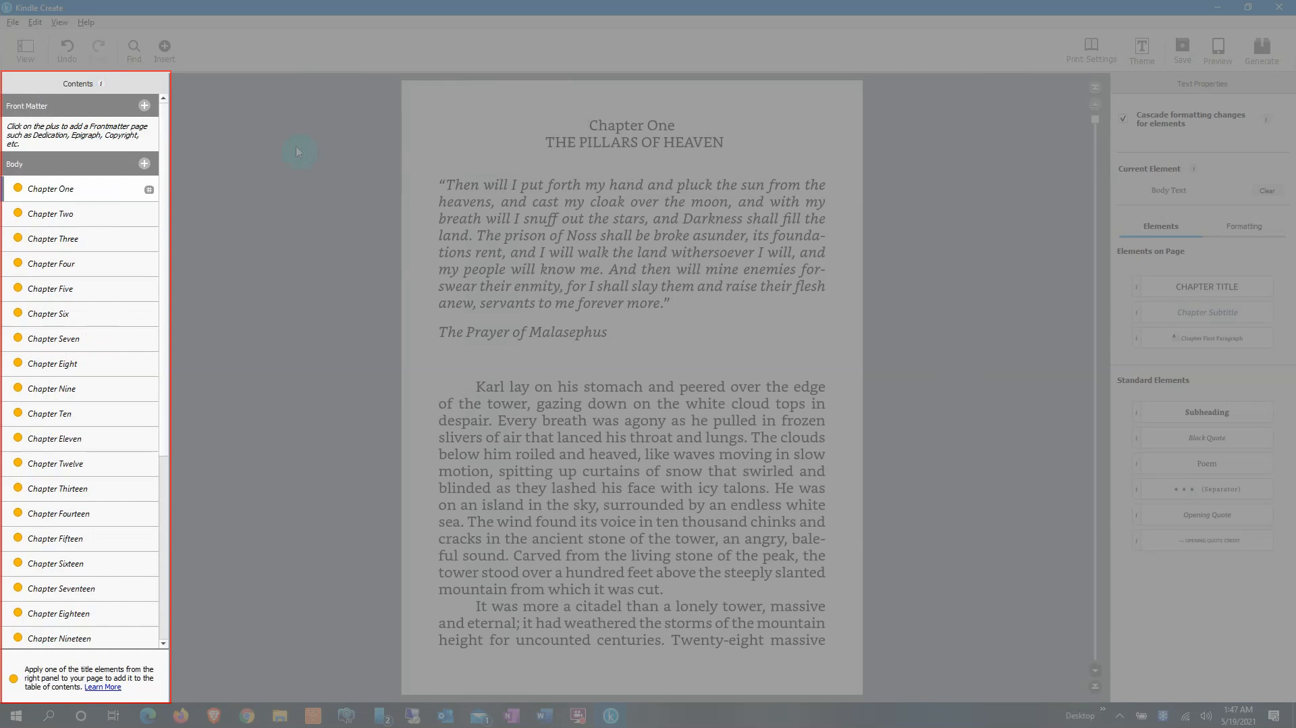
# Step: Go through the detected chapters in the contents list from Chapter Two to Chapter Nineteen, and return to Chapter One
pyautogui.click(68, 213)
pyautogui.click(61, 240)
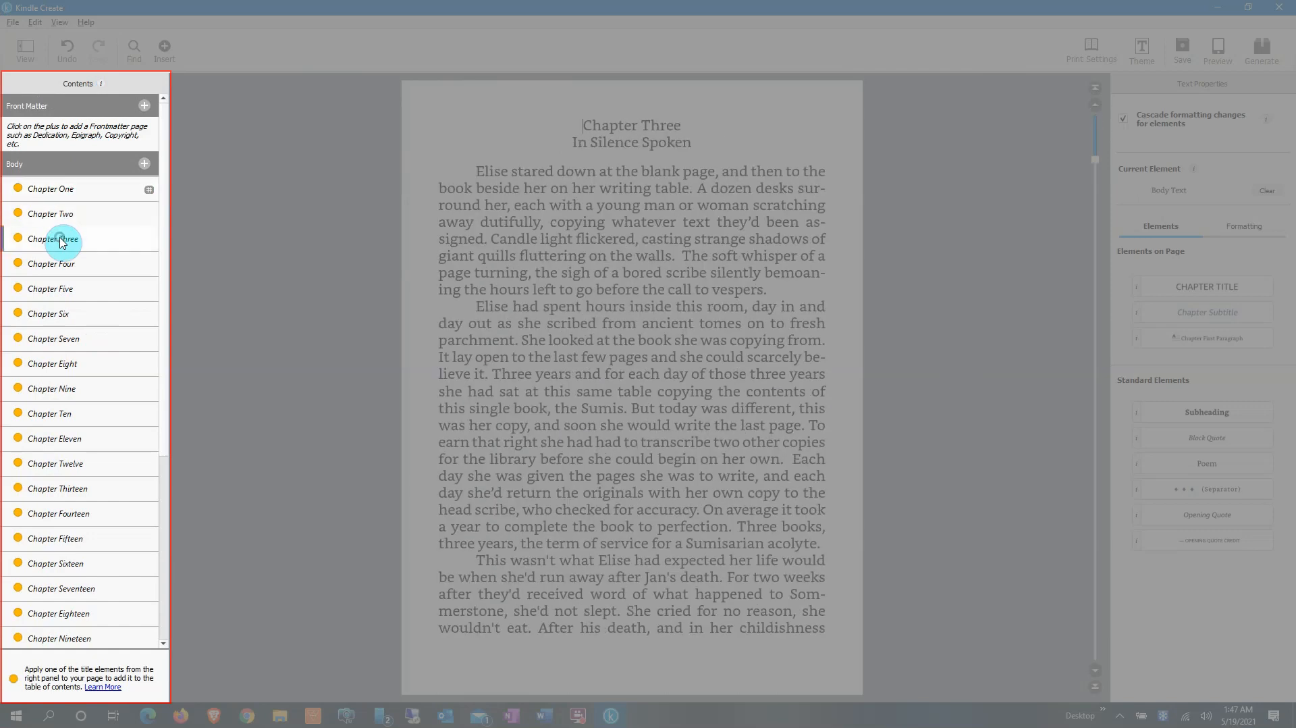
pyautogui.click(64, 266)
pyautogui.click(62, 287)
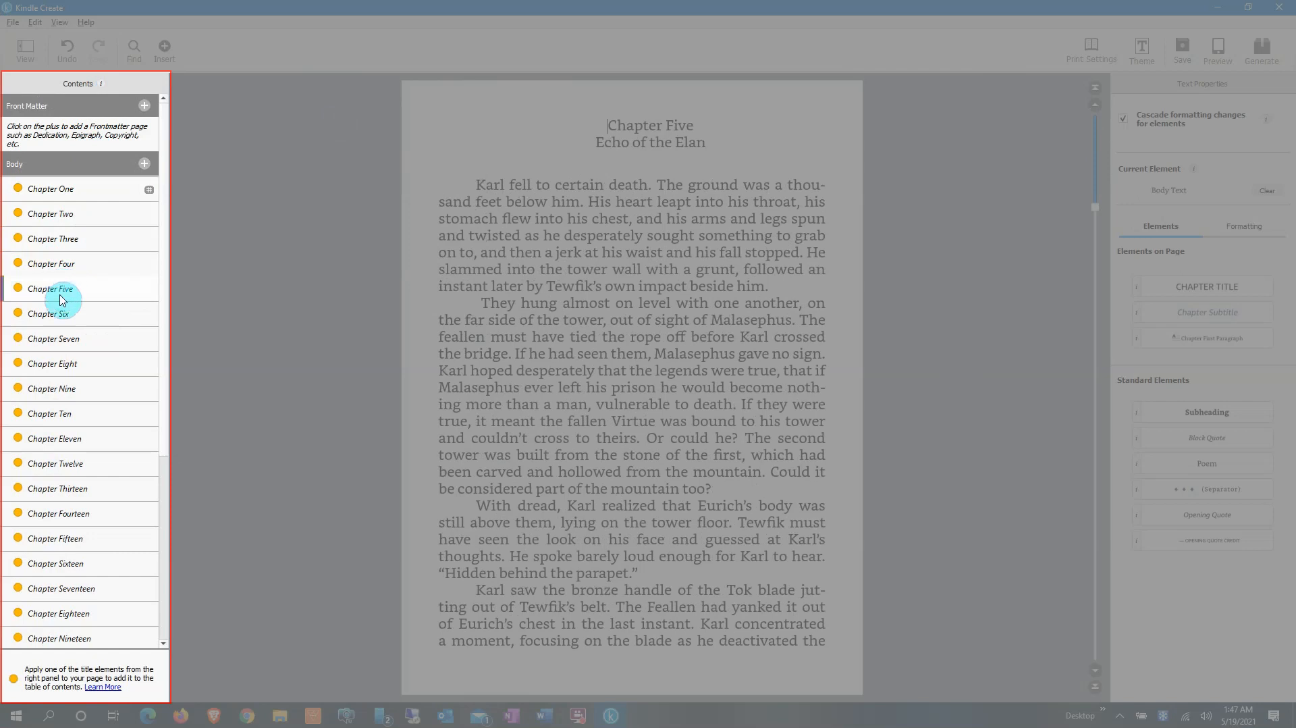
pyautogui.click(59, 317)
pyautogui.click(58, 338)
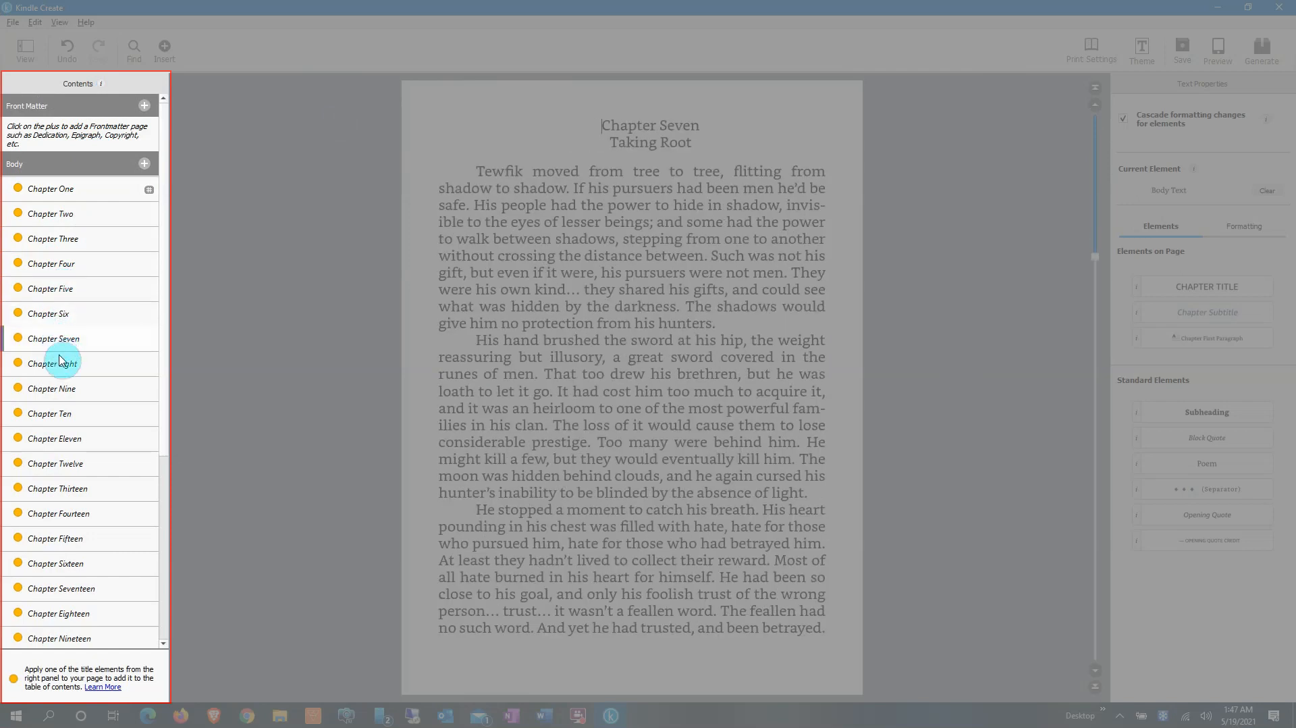
pyautogui.click(64, 365)
pyautogui.click(76, 389)
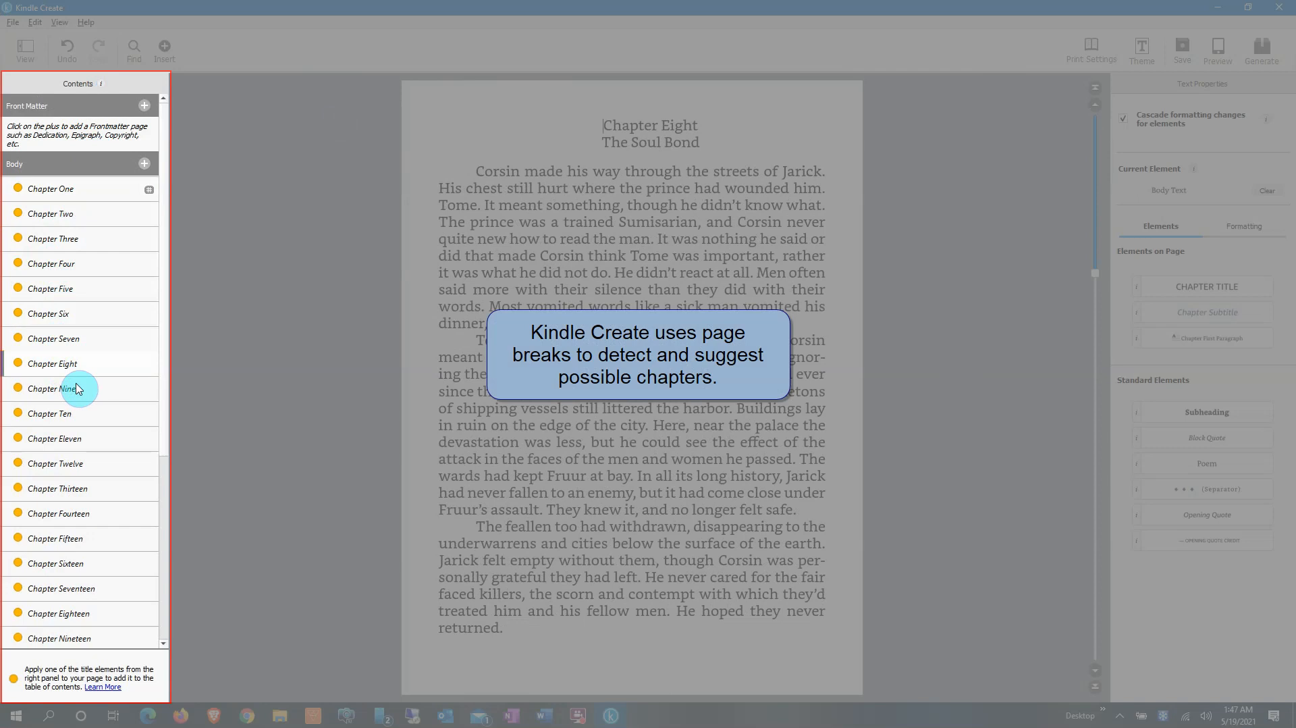
pyautogui.click(76, 388)
pyautogui.click(72, 413)
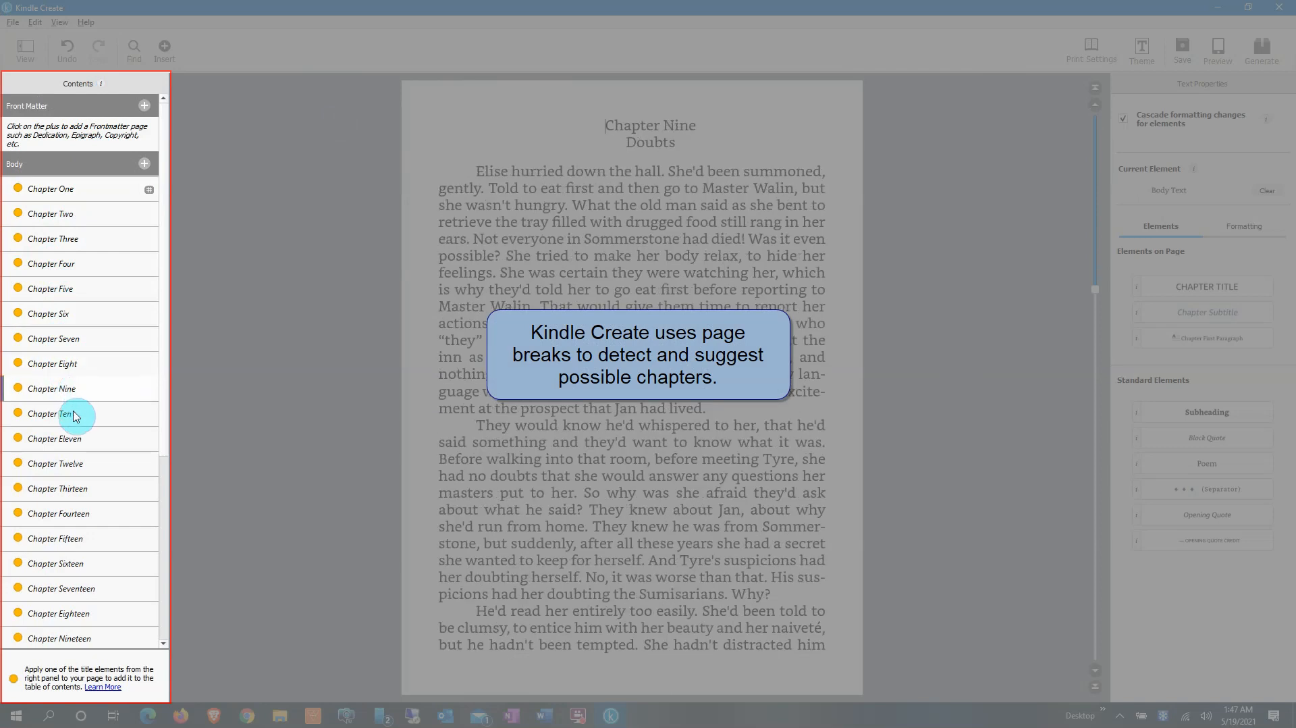
pyautogui.click(71, 439)
pyautogui.click(73, 463)
pyautogui.click(77, 489)
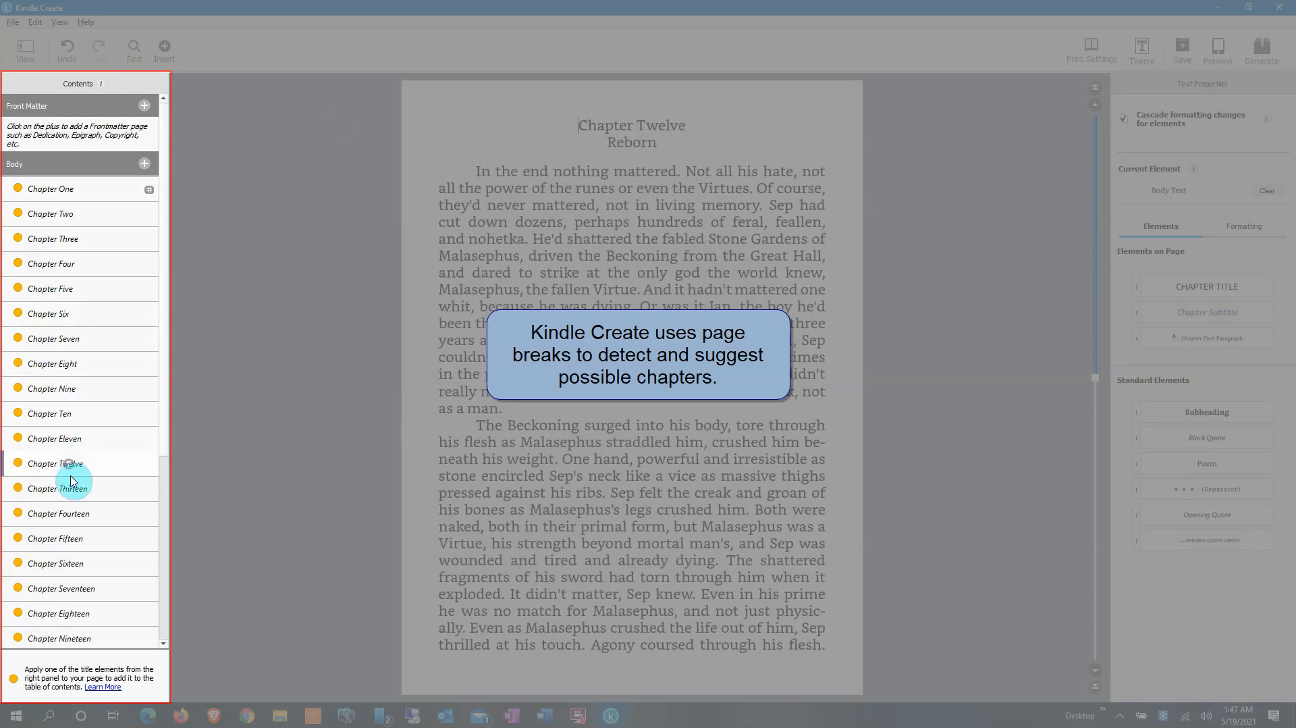
pyautogui.click(78, 514)
pyautogui.click(77, 538)
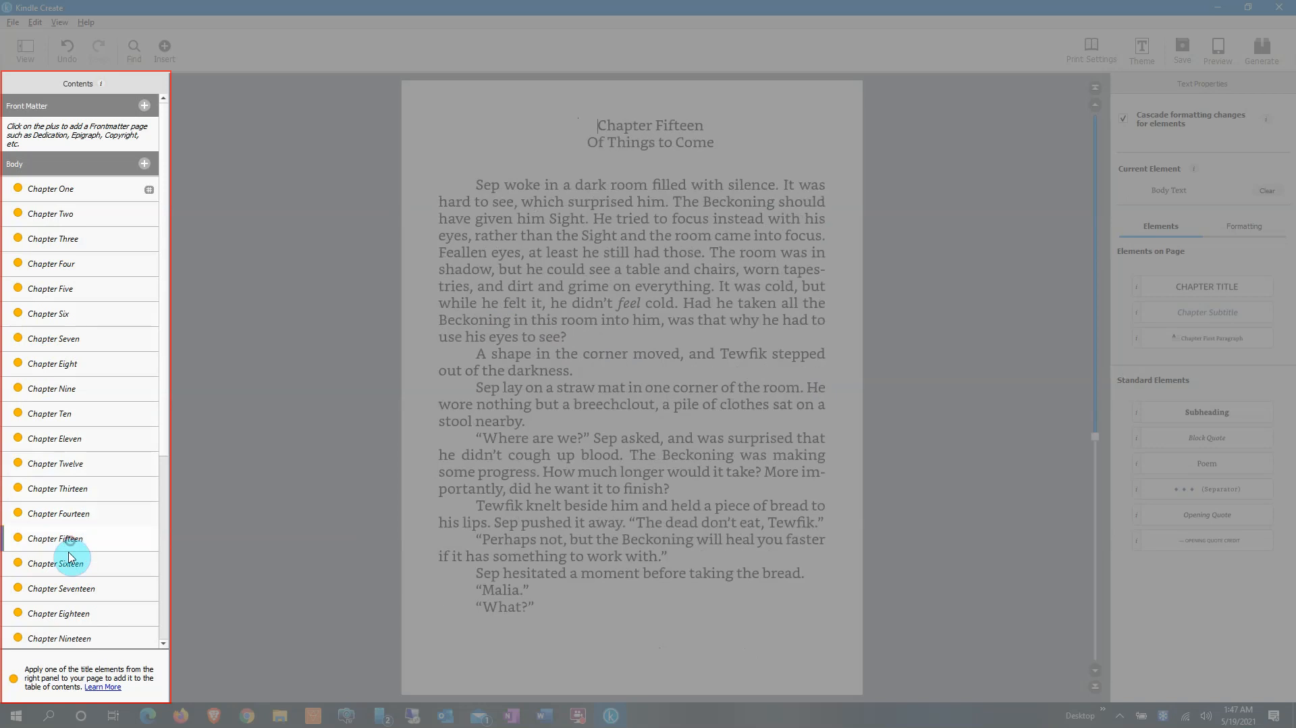
pyautogui.click(67, 564)
pyautogui.click(63, 590)
pyautogui.click(61, 613)
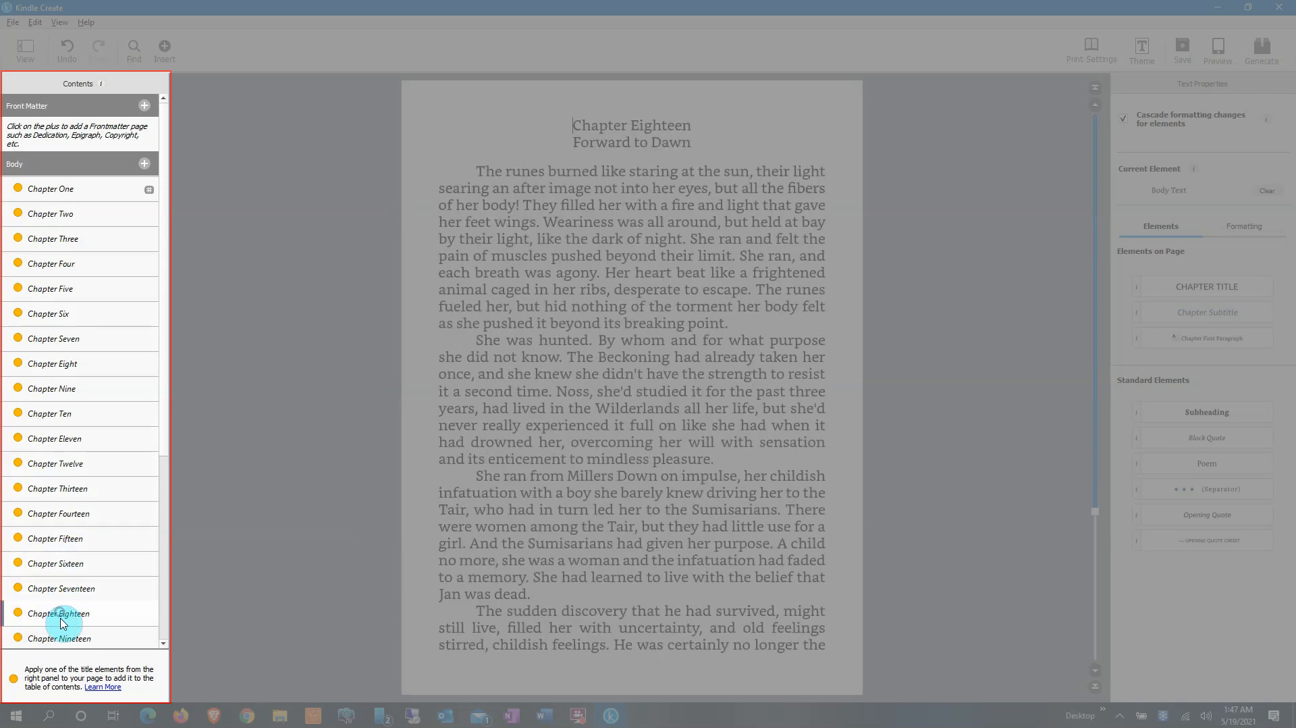
pyautogui.click(65, 639)
pyautogui.click(71, 270)
pyautogui.click(63, 194)
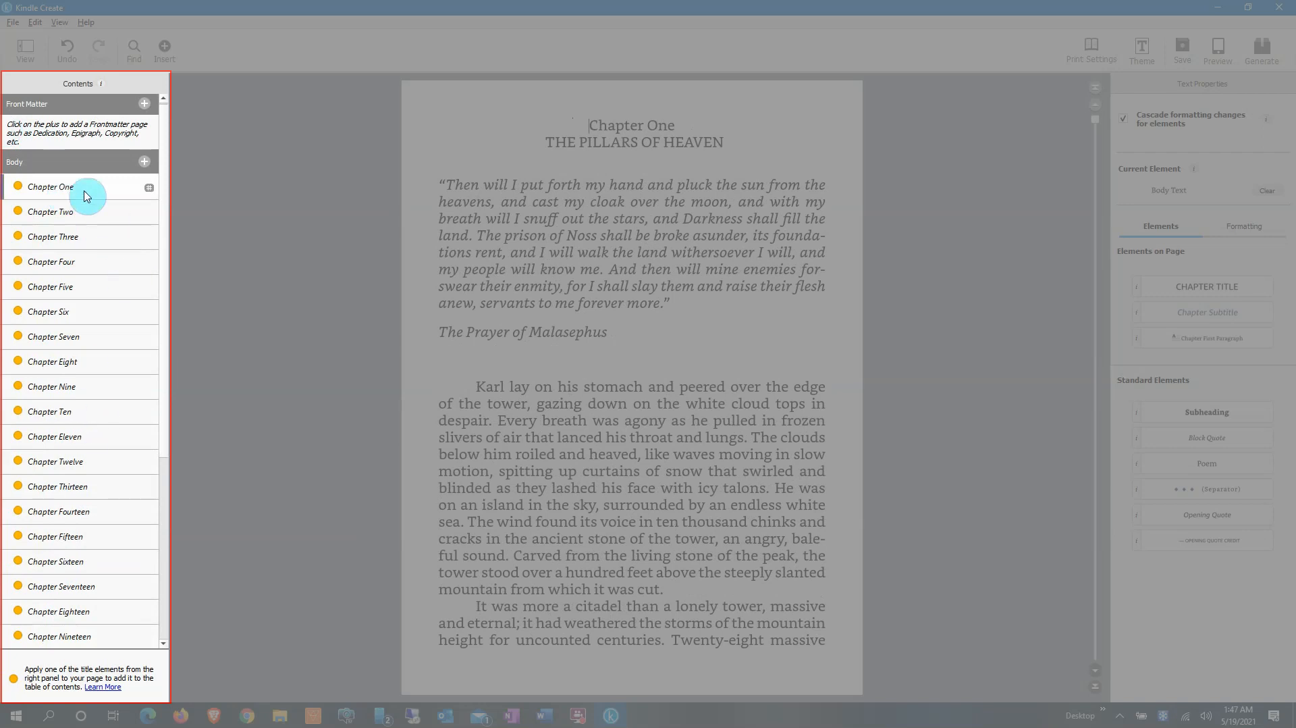
# Step: Examine further chapters, the appendices and the Back Matter section in the contents list, and return to the Front Matter section
pyautogui.scroll(-3, 81, 211)
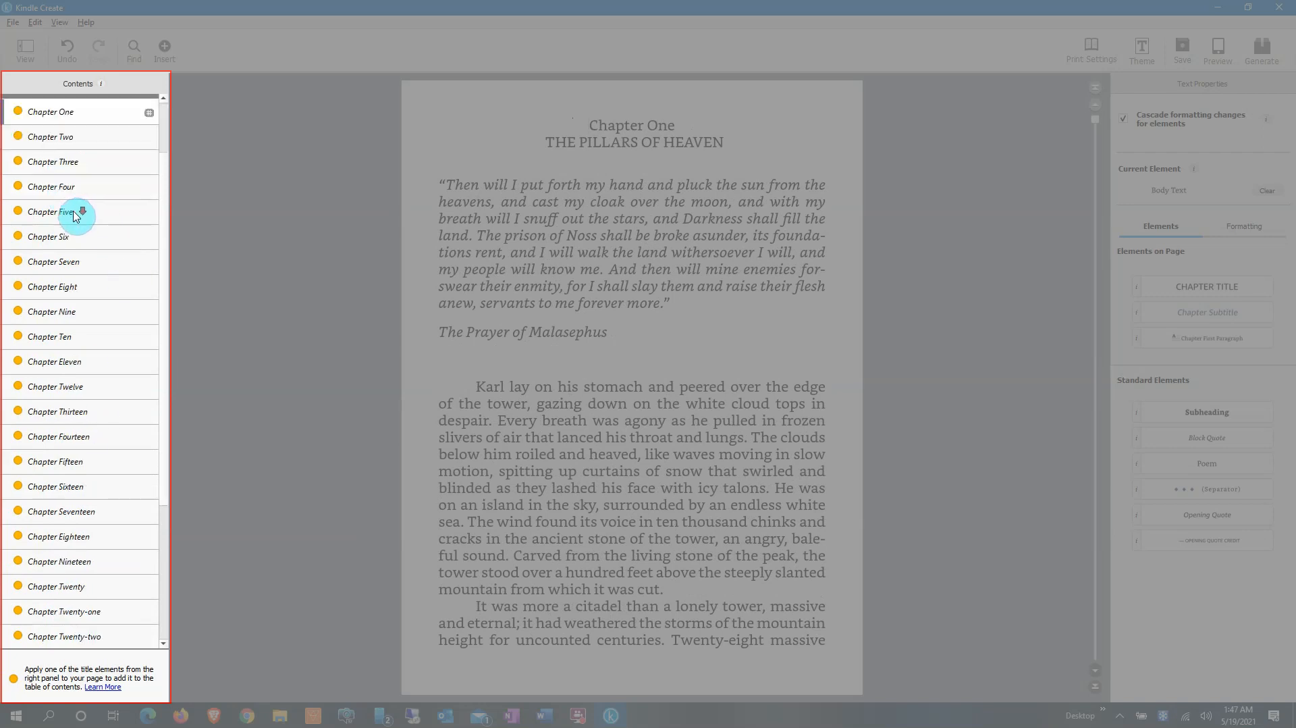
pyautogui.click(61, 242)
pyautogui.click(62, 287)
pyautogui.click(63, 335)
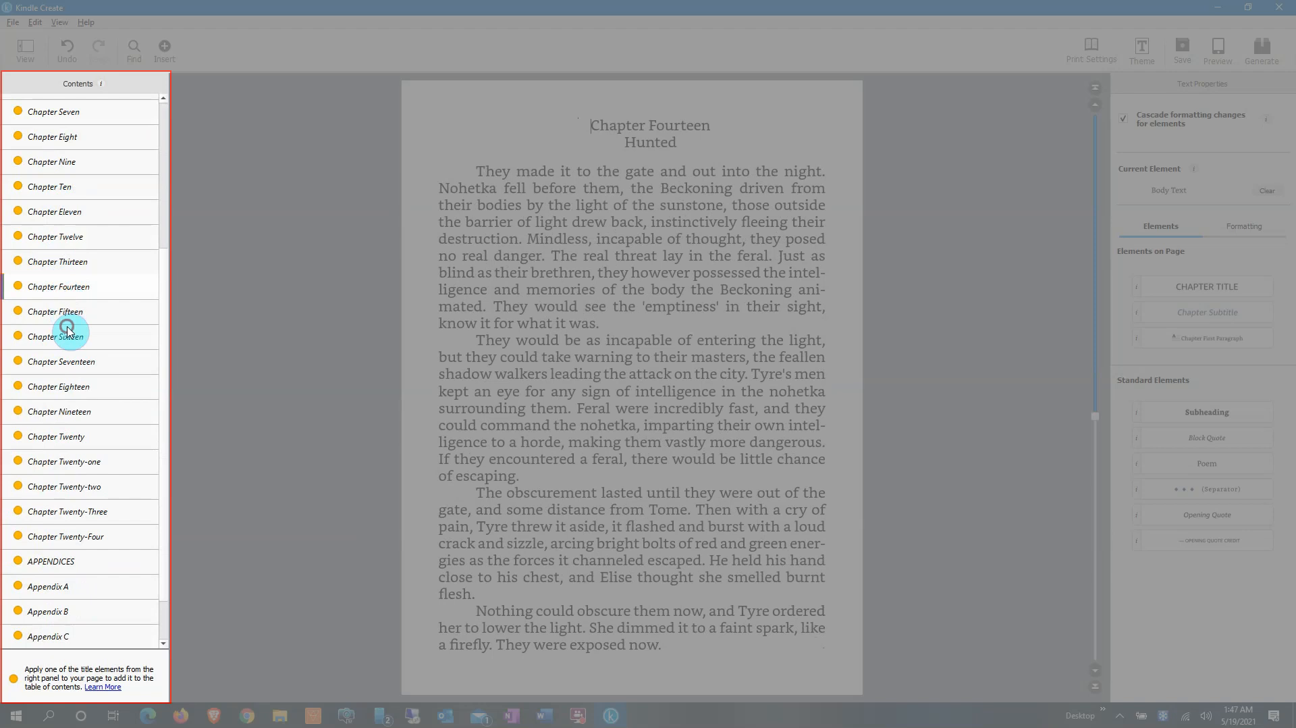
pyautogui.click(64, 365)
pyautogui.click(64, 405)
pyautogui.scroll(5, 64, 405)
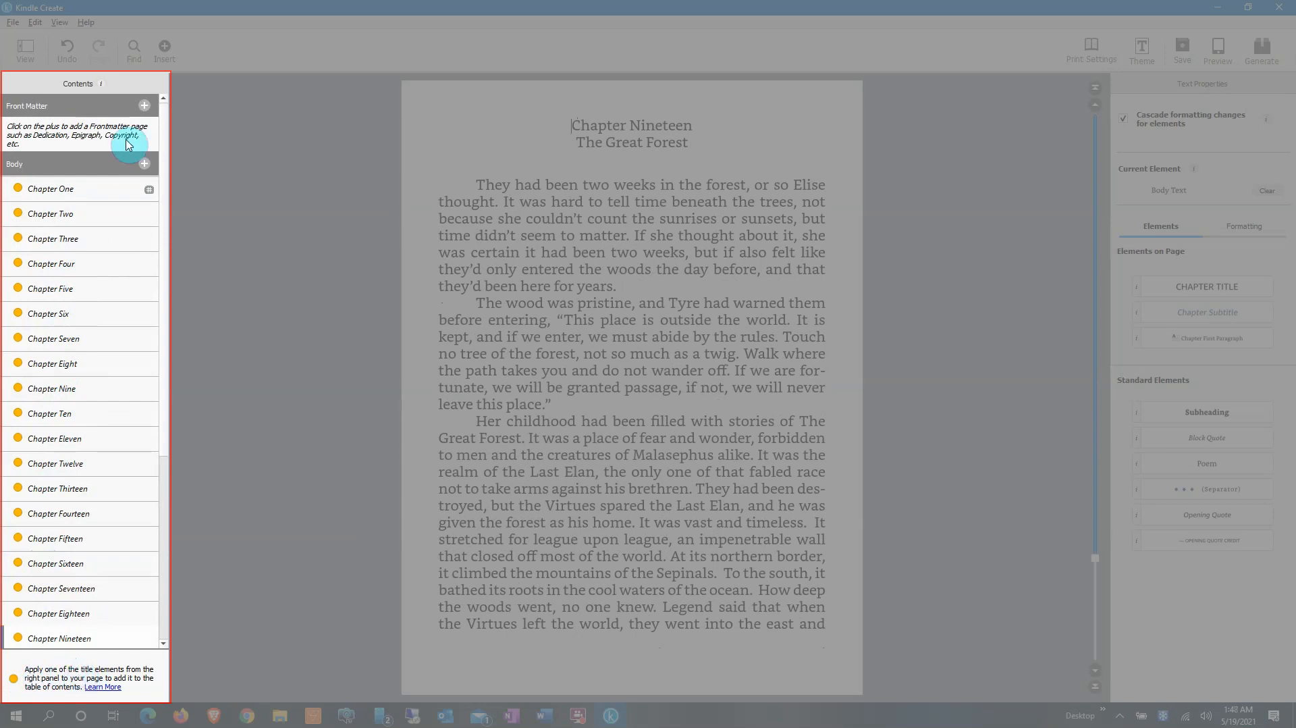
pyautogui.scroll(-5, 108, 336)
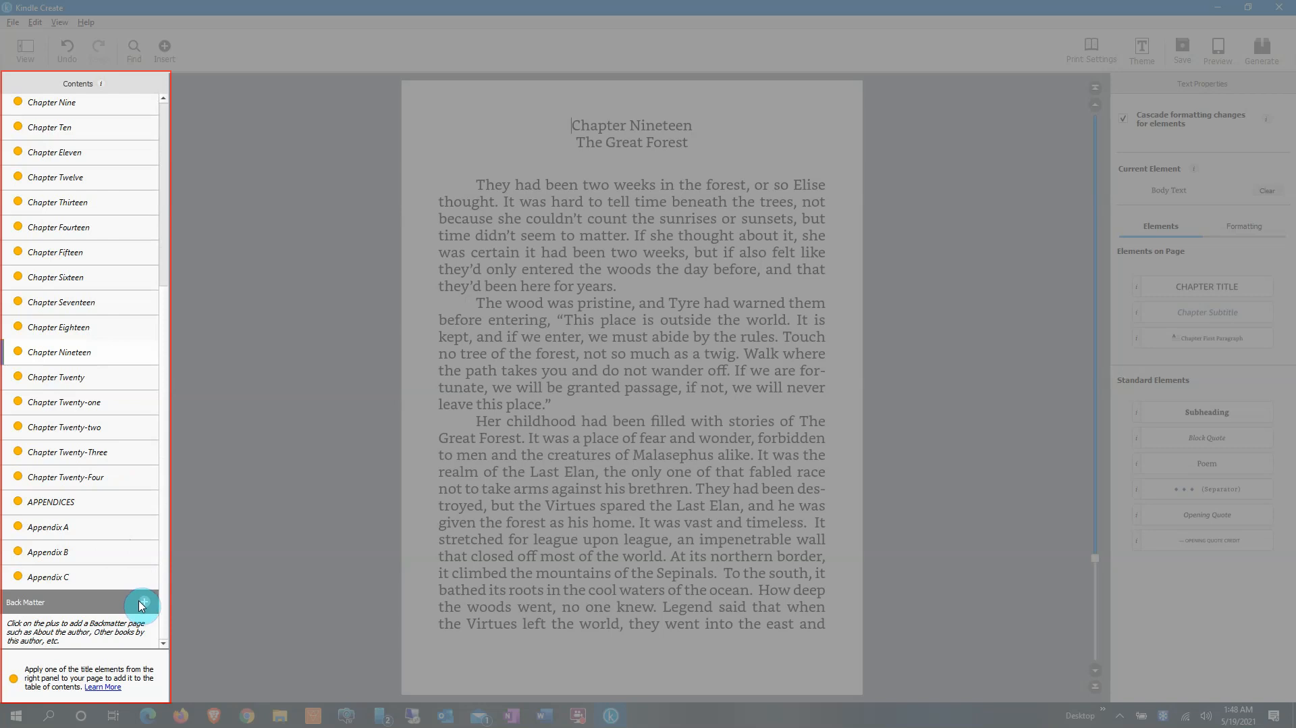
pyautogui.scroll(2, 118, 411)
pyautogui.scroll(2, 102, 314)
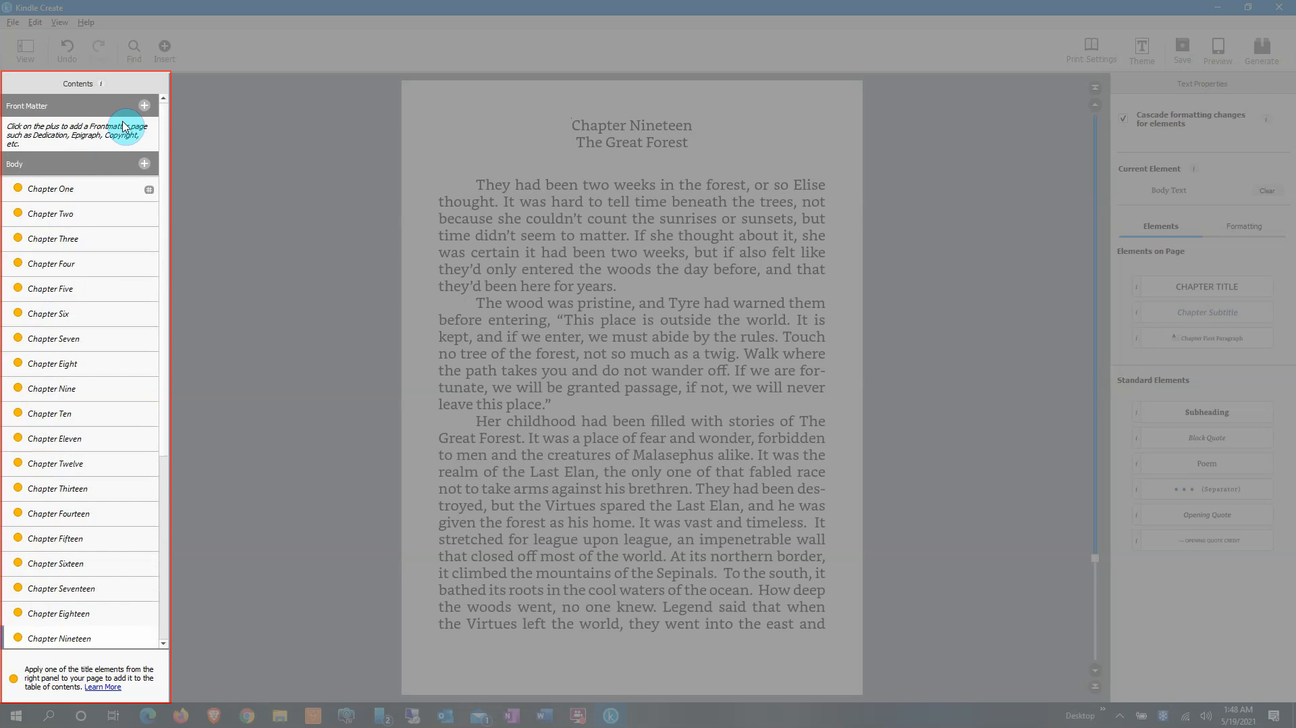
# Step: Check which page types can be added to the Body section, and collapse and expand its chapter list
pyautogui.click(144, 163)
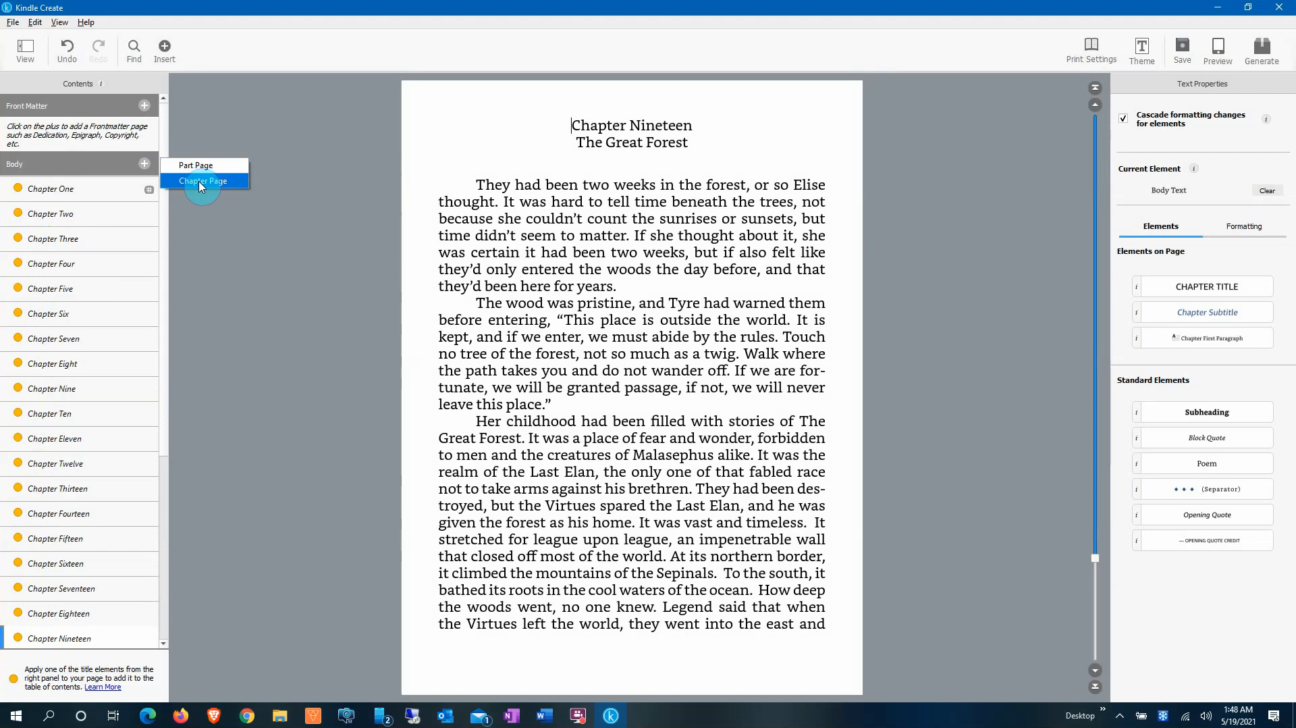
pyautogui.click(105, 165)
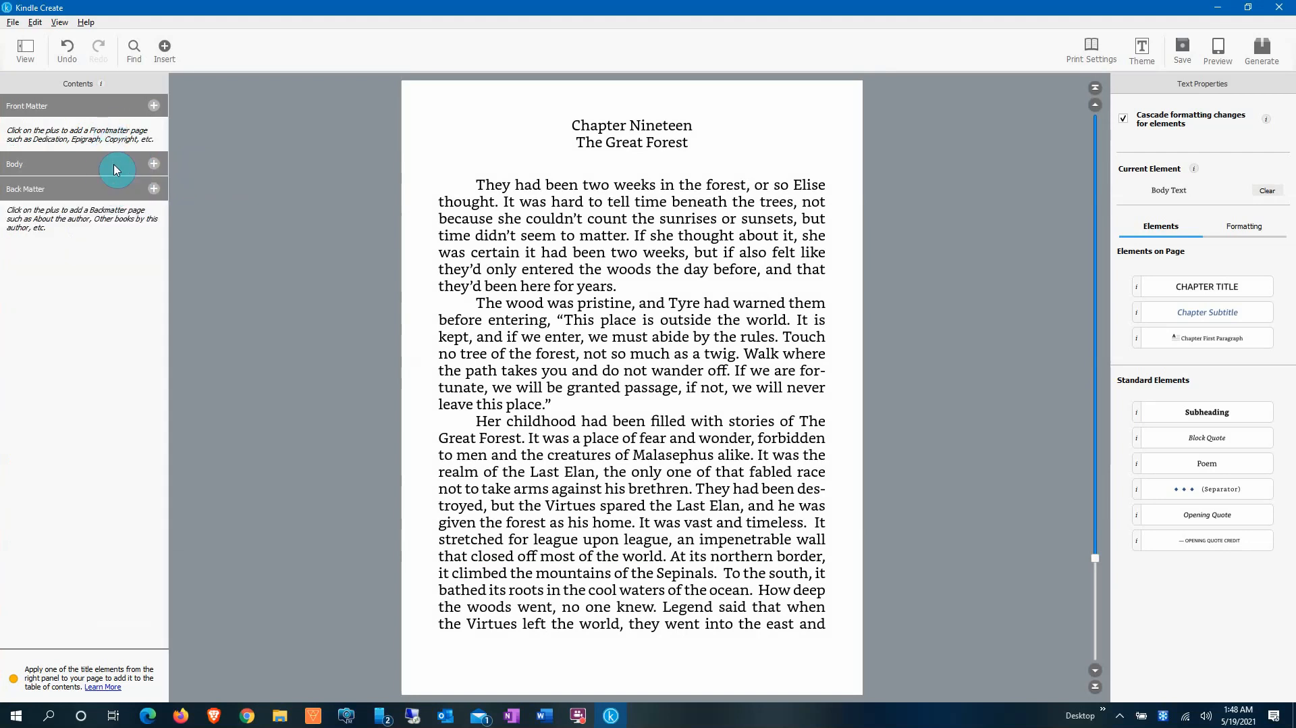
pyautogui.click(114, 165)
pyautogui.click(118, 166)
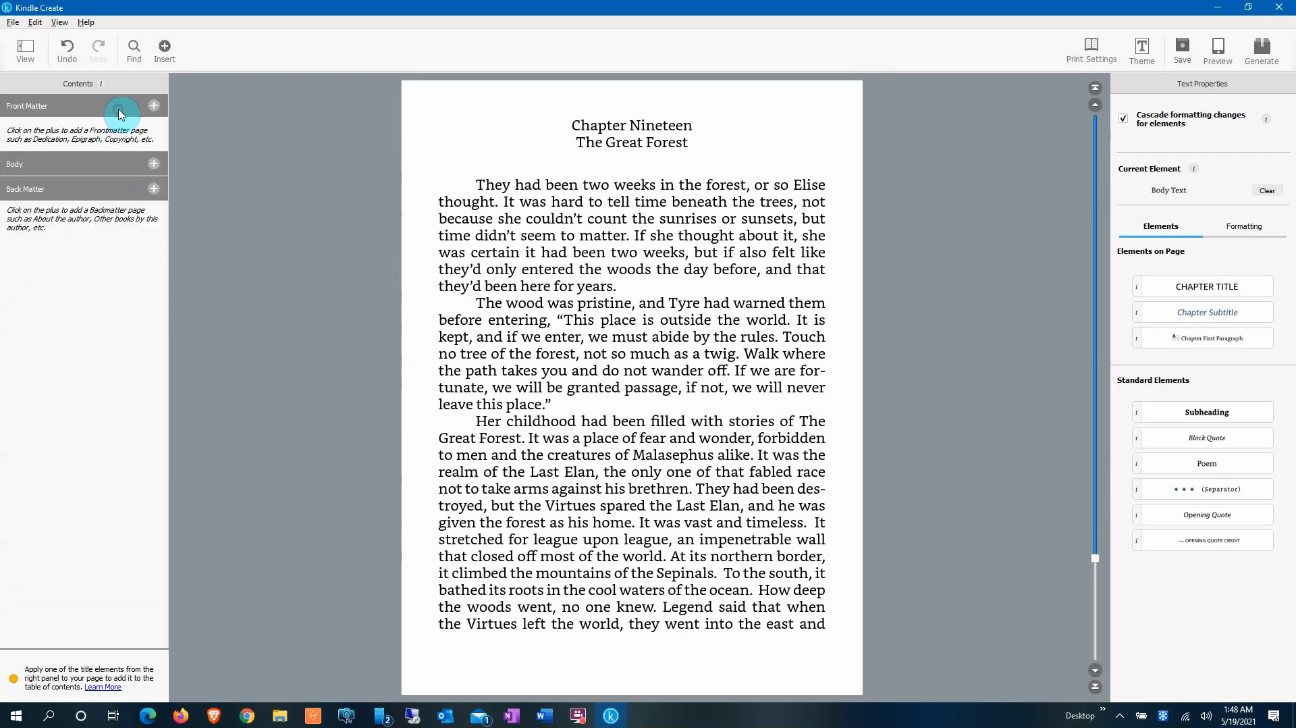
pyautogui.click(103, 162)
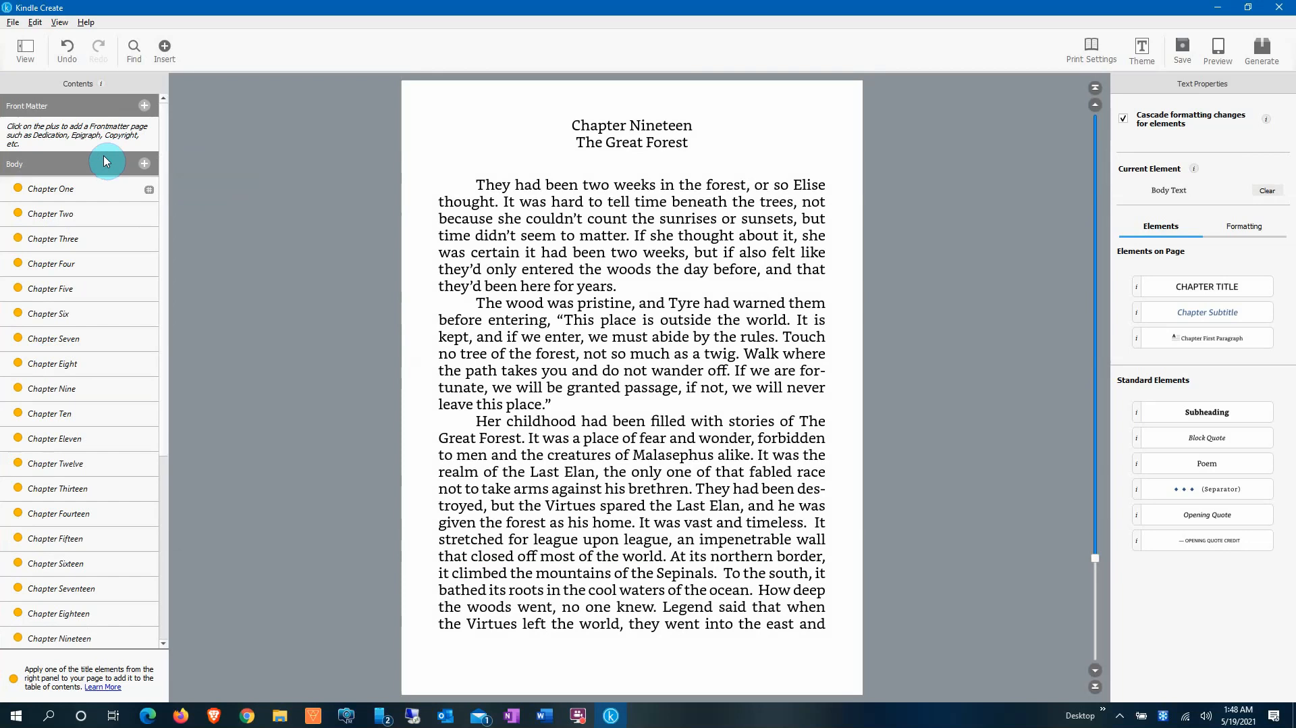
# Step: Hide and show the contents pane, and check which page types can be added to the Front Matter and Back Matter sections
pyautogui.click(20, 57)
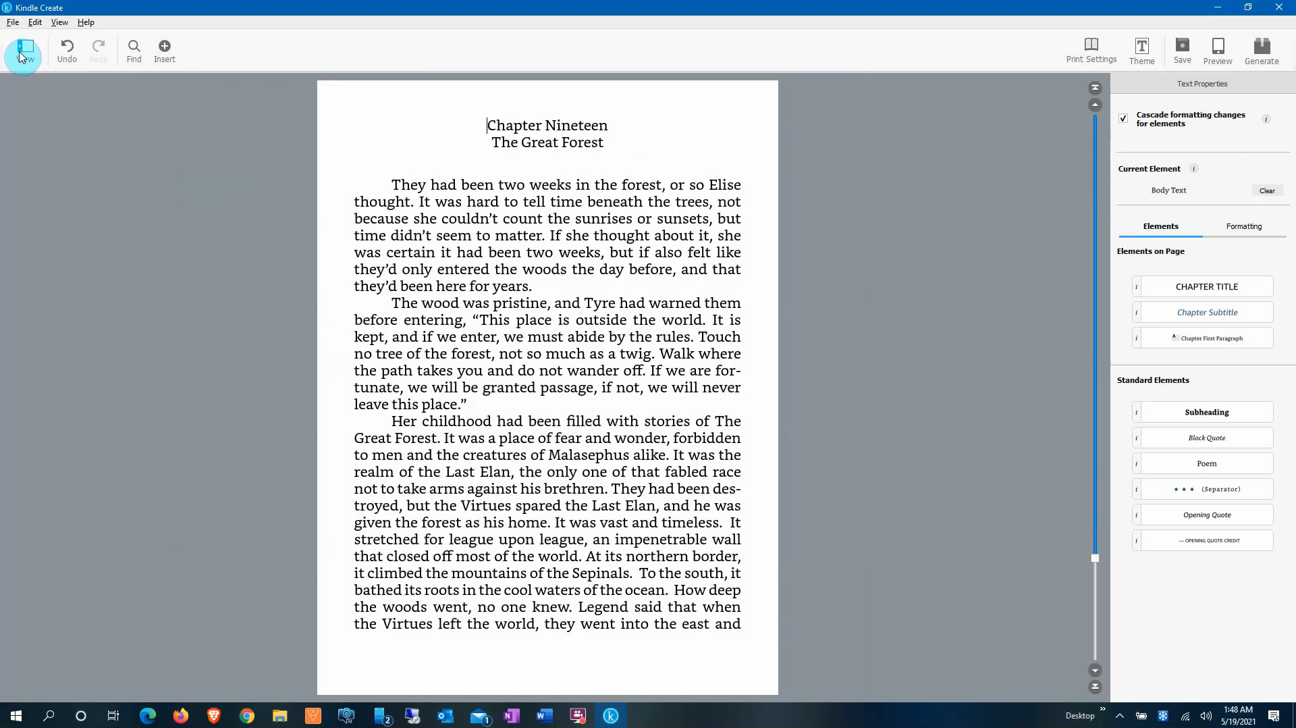
pyautogui.click(20, 57)
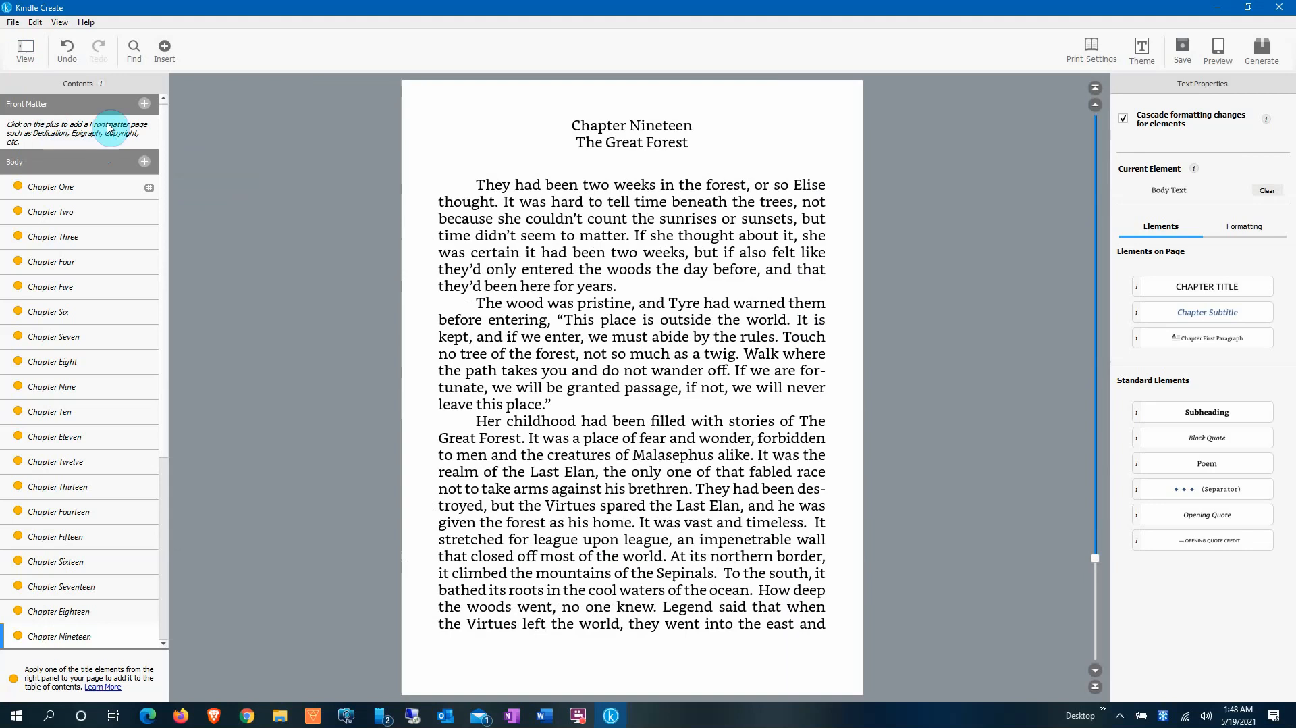
pyautogui.click(144, 105)
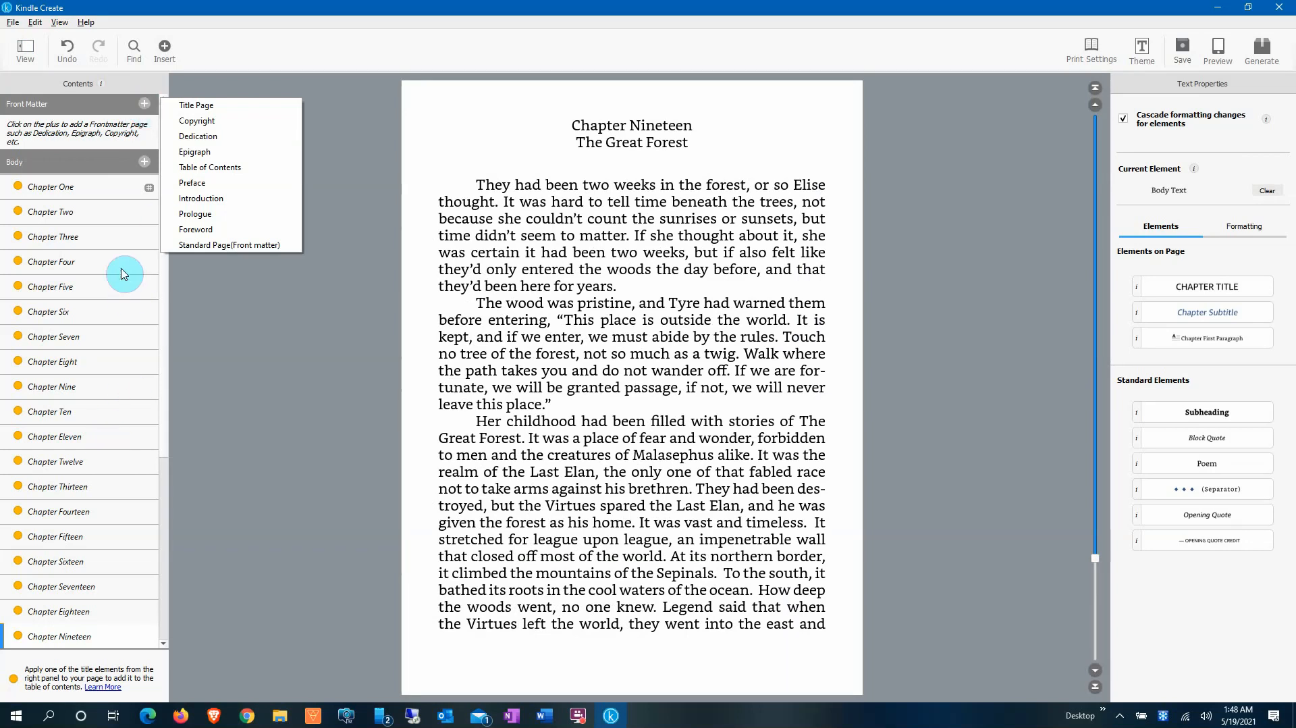
pyautogui.moveTo(161, 304); pyautogui.dragTo(158, 544)
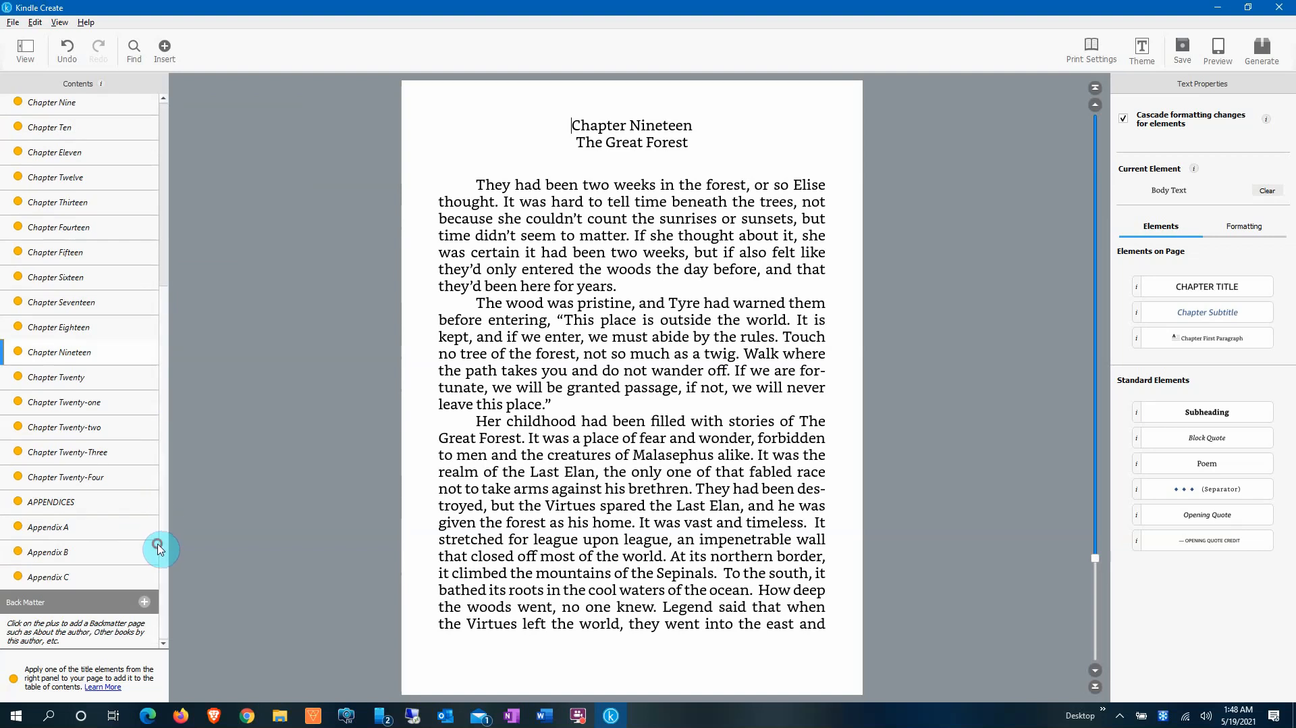
pyautogui.click(144, 602)
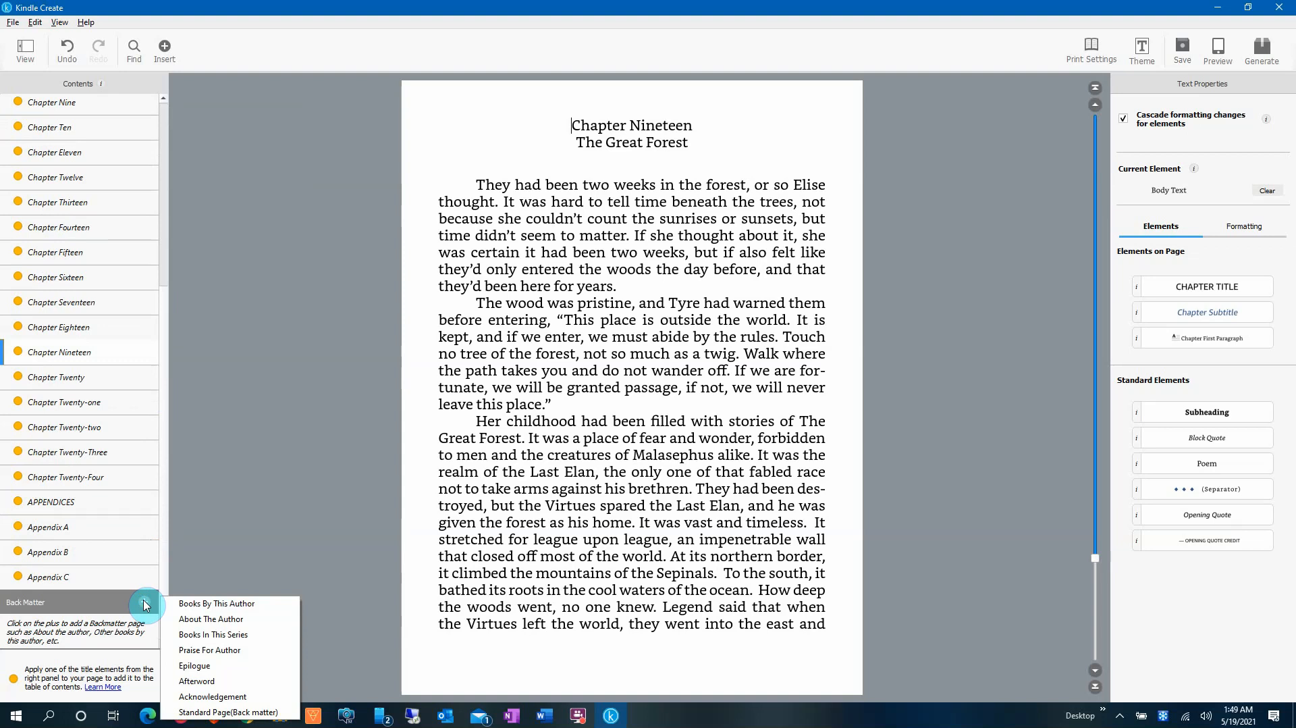
pyautogui.click(251, 470)
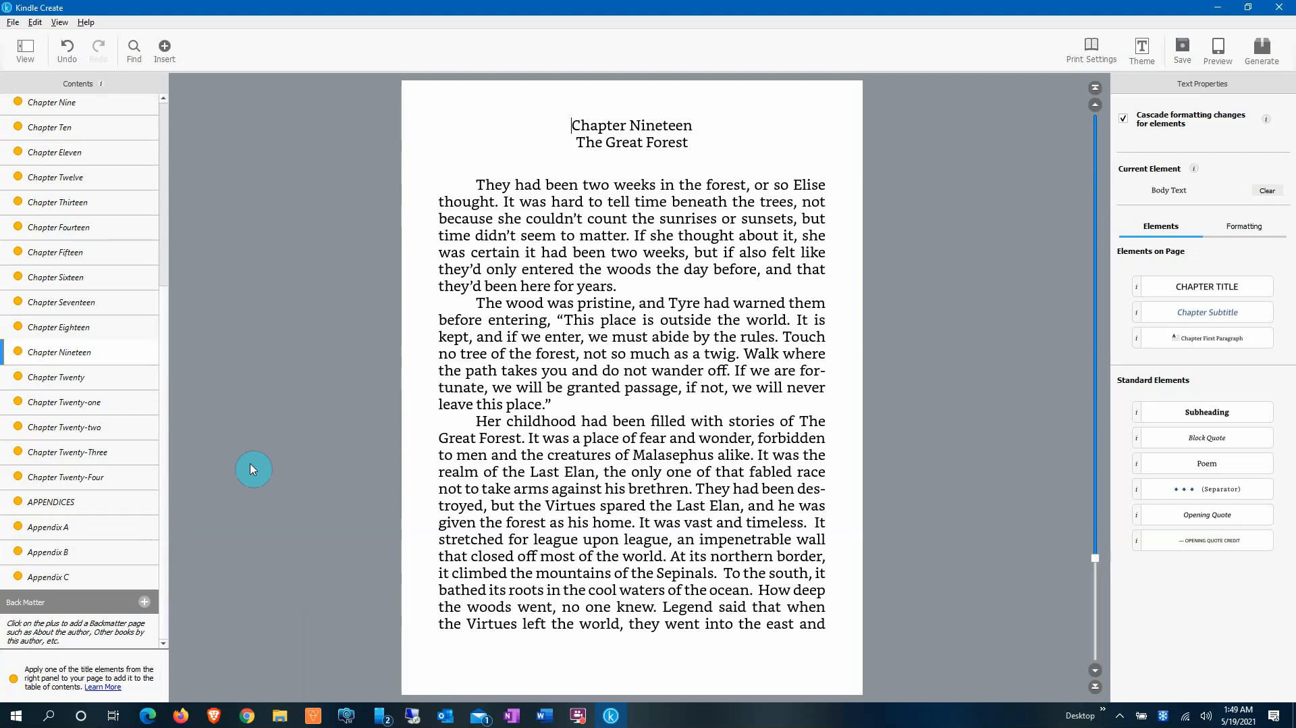
# Step: Hide and show the contents pane again, and search the book text for "fruur"
pyautogui.click(27, 50)
pyautogui.click(27, 50)
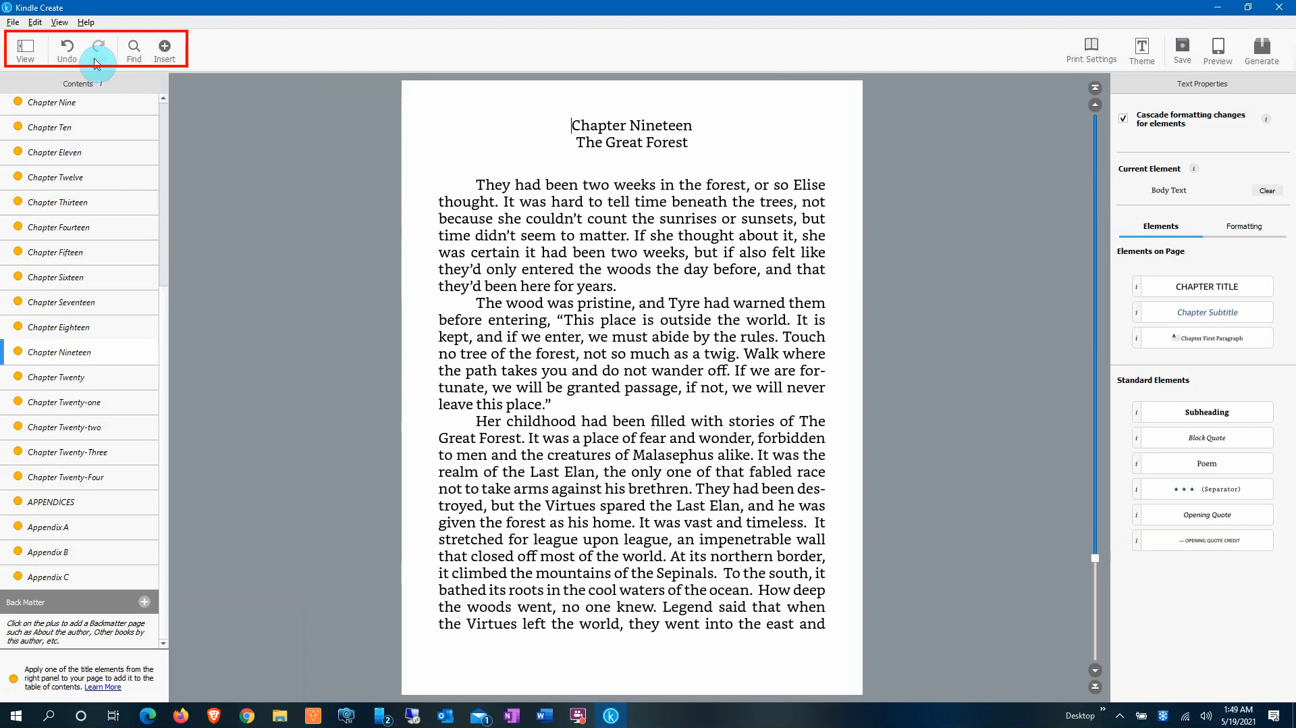
pyautogui.click(135, 47)
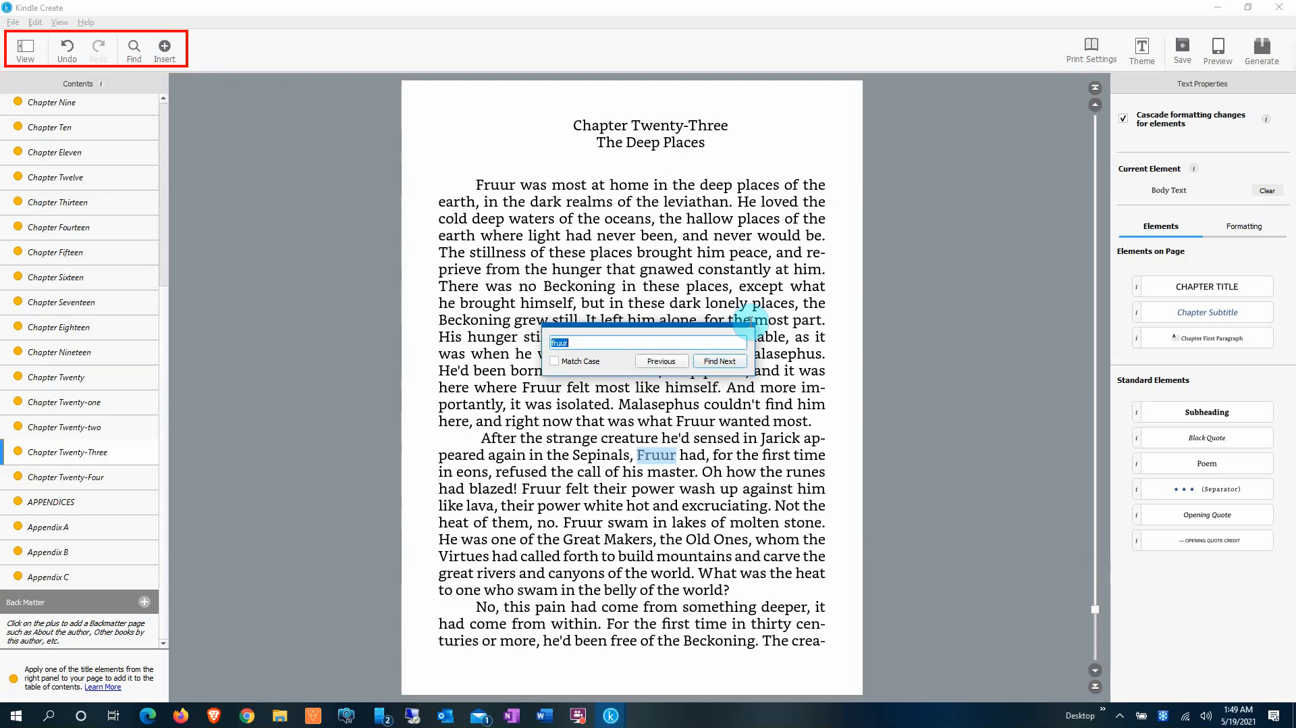
pyautogui.click(706, 286)
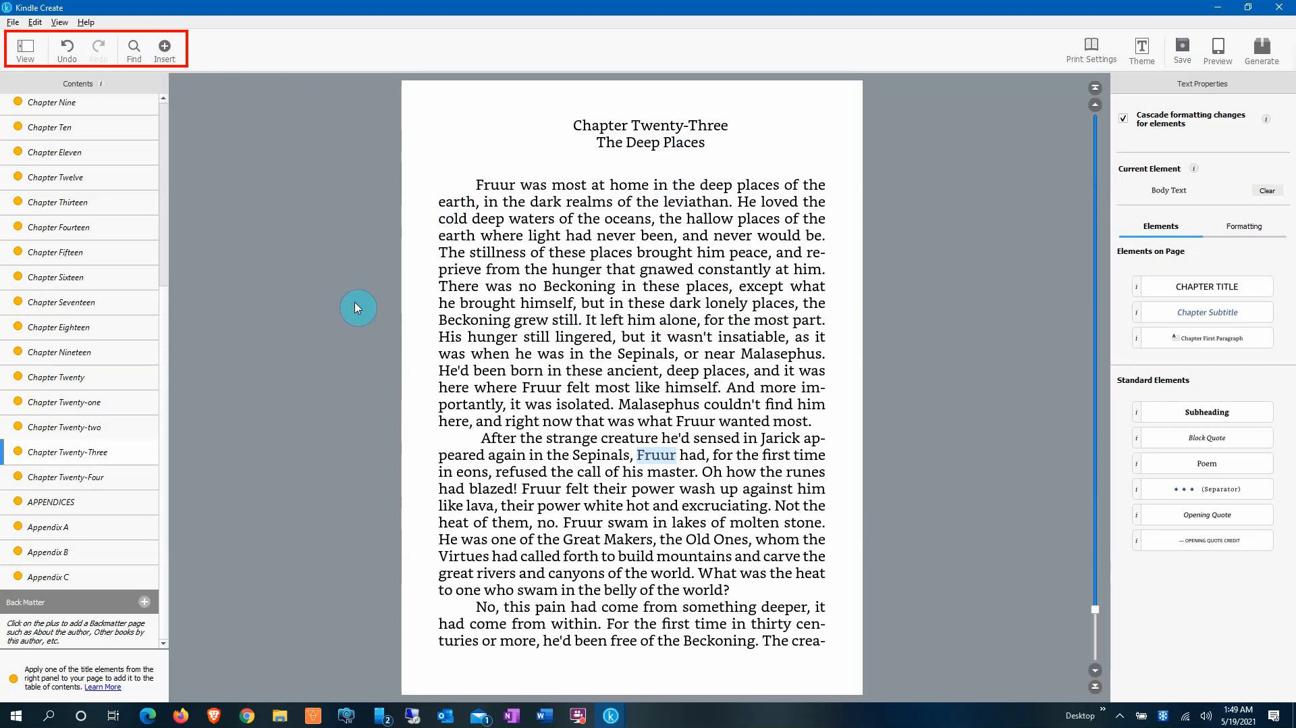
# Step: Return to Chapter One and check which kinds of items can be inserted into it
pyautogui.moveTo(167, 300); pyautogui.dragTo(167, 123)
pyautogui.click(87, 196)
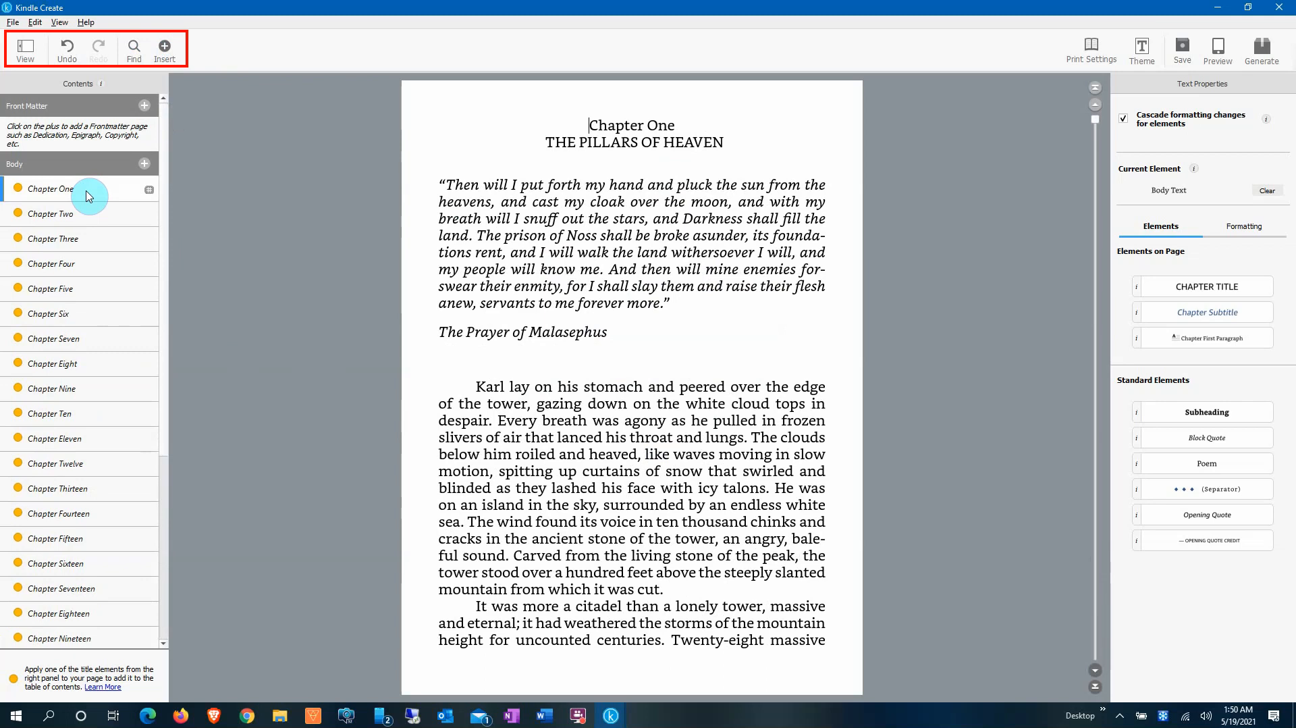
pyautogui.click(163, 56)
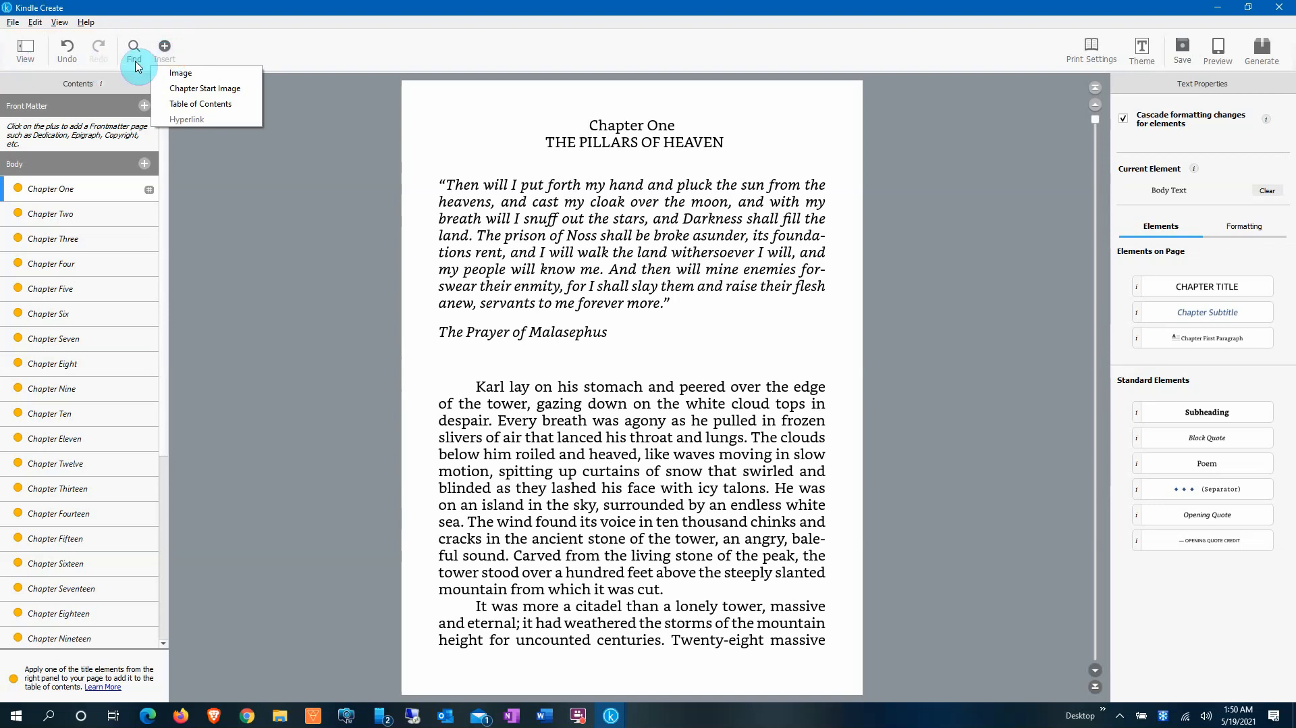
pyautogui.click(272, 54)
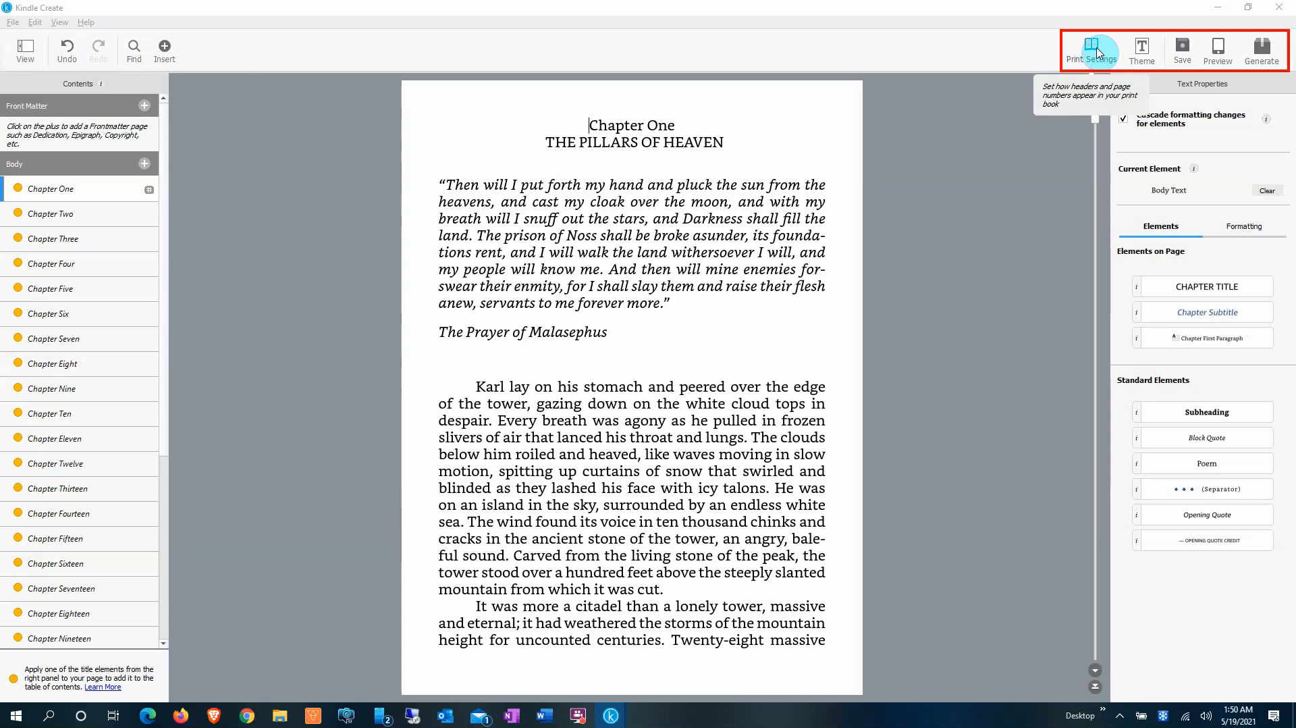
# Step: Examine the header and page-number layouts in the print settings and look at the theme selection, closing each dialog
pyautogui.click(1097, 54)
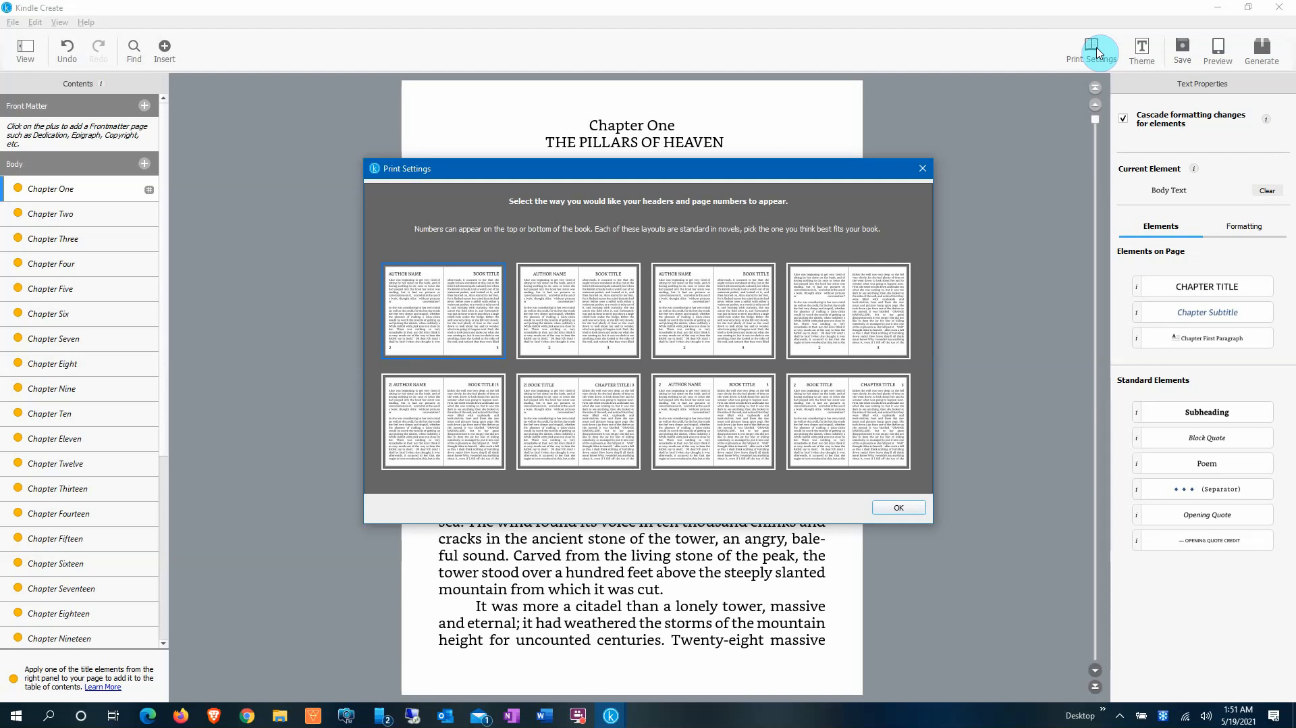
pyautogui.click(924, 170)
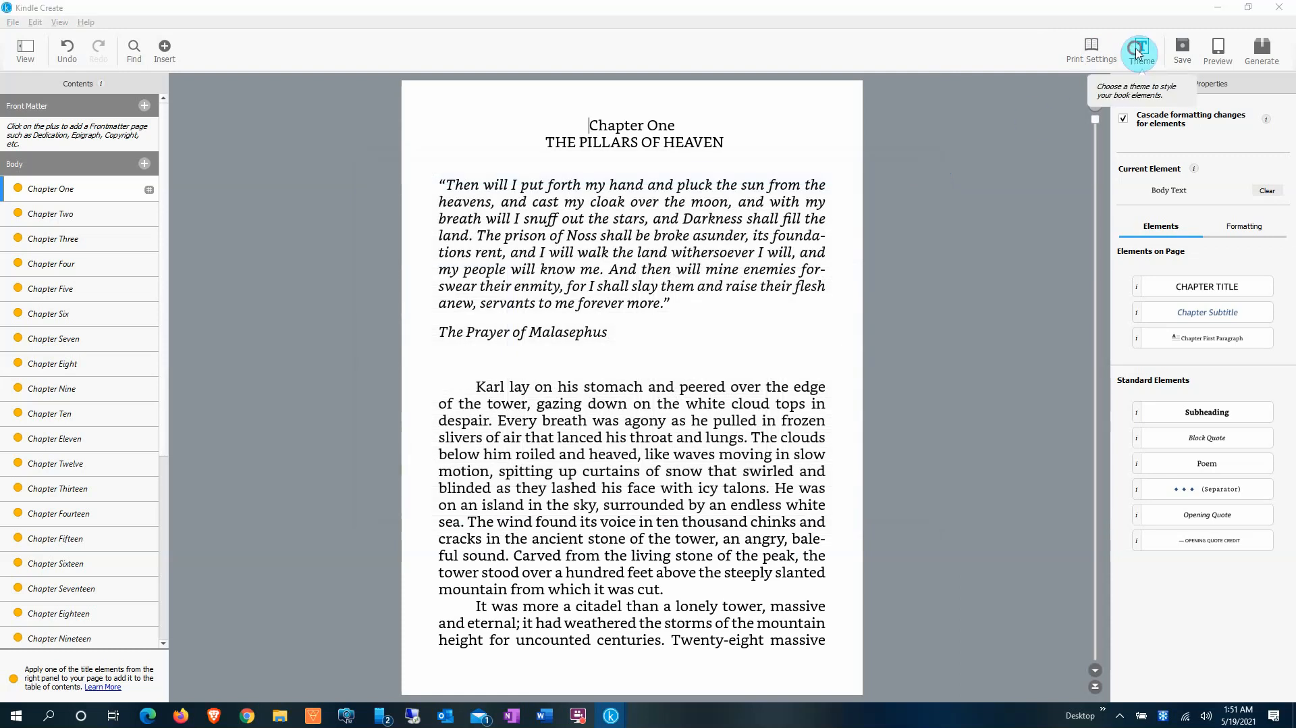
pyautogui.click(1140, 54)
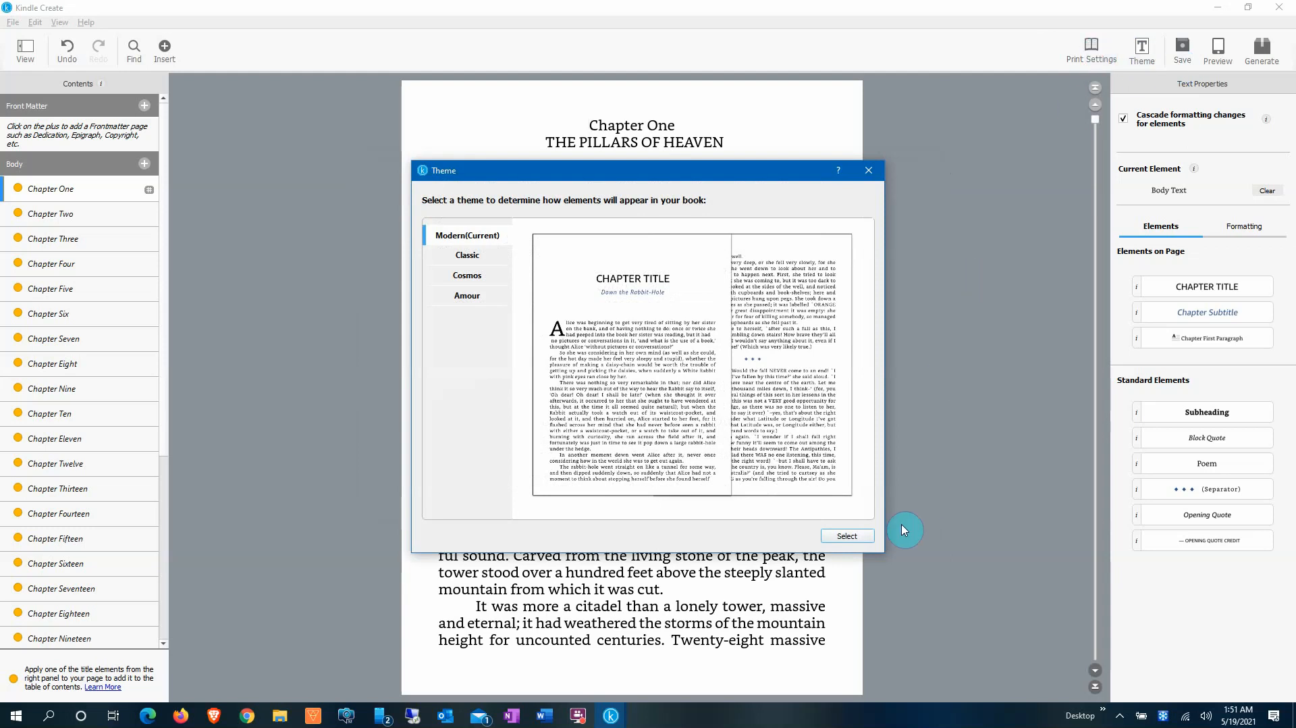
pyautogui.click(869, 171)
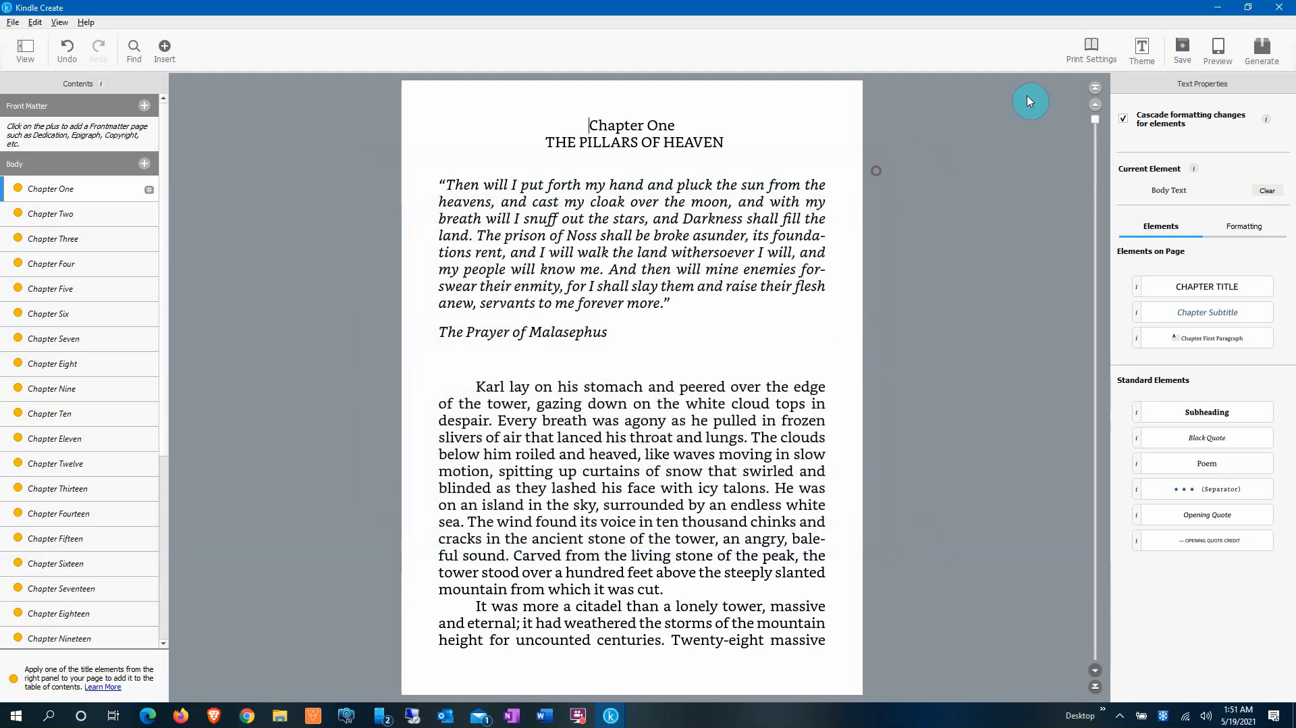
pyautogui.click(1089, 59)
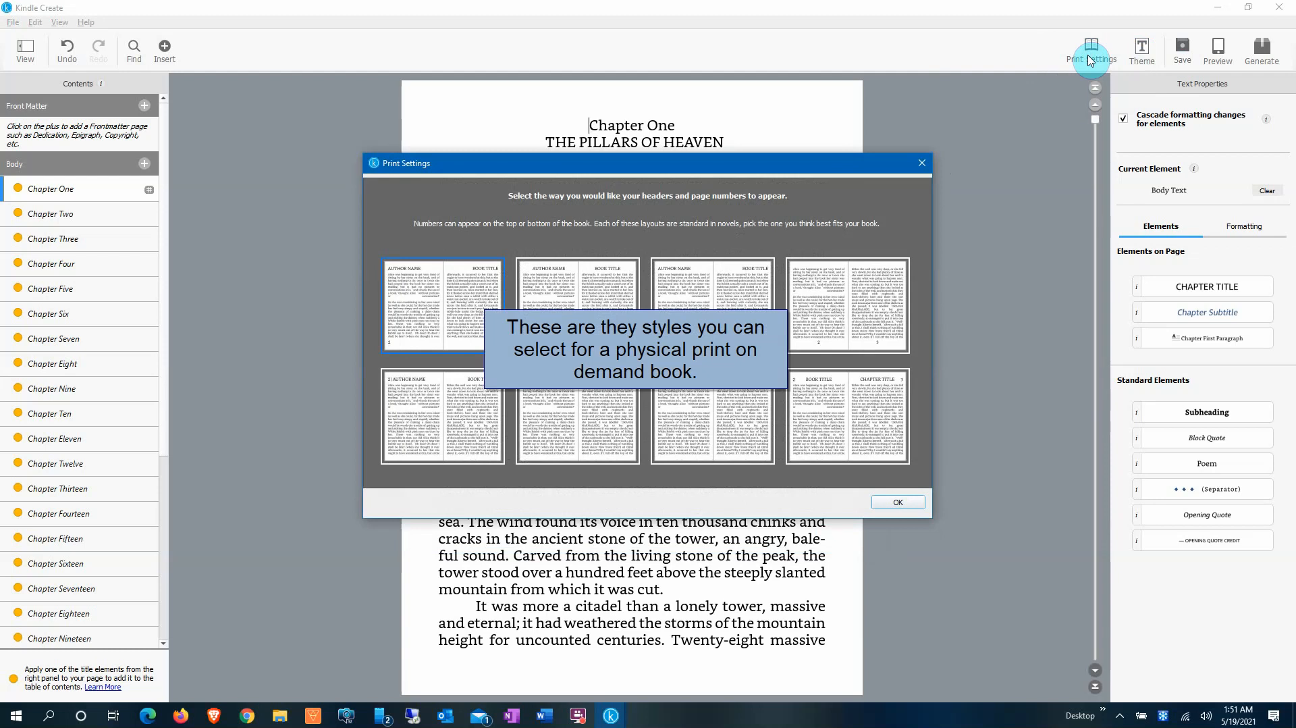
pyautogui.click(922, 163)
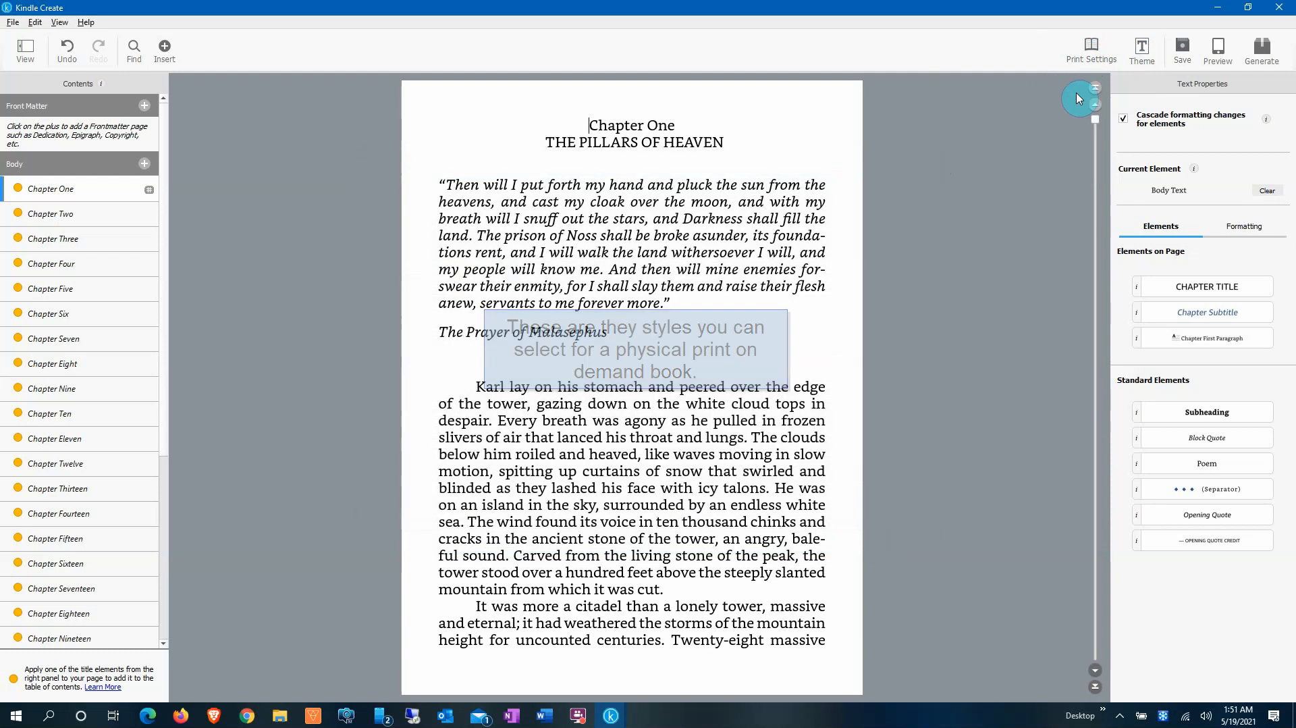
# Step: Compare the samples of the Classic, Cosmos and Amour themes, and close the theme selection without applying one
pyautogui.click(1143, 49)
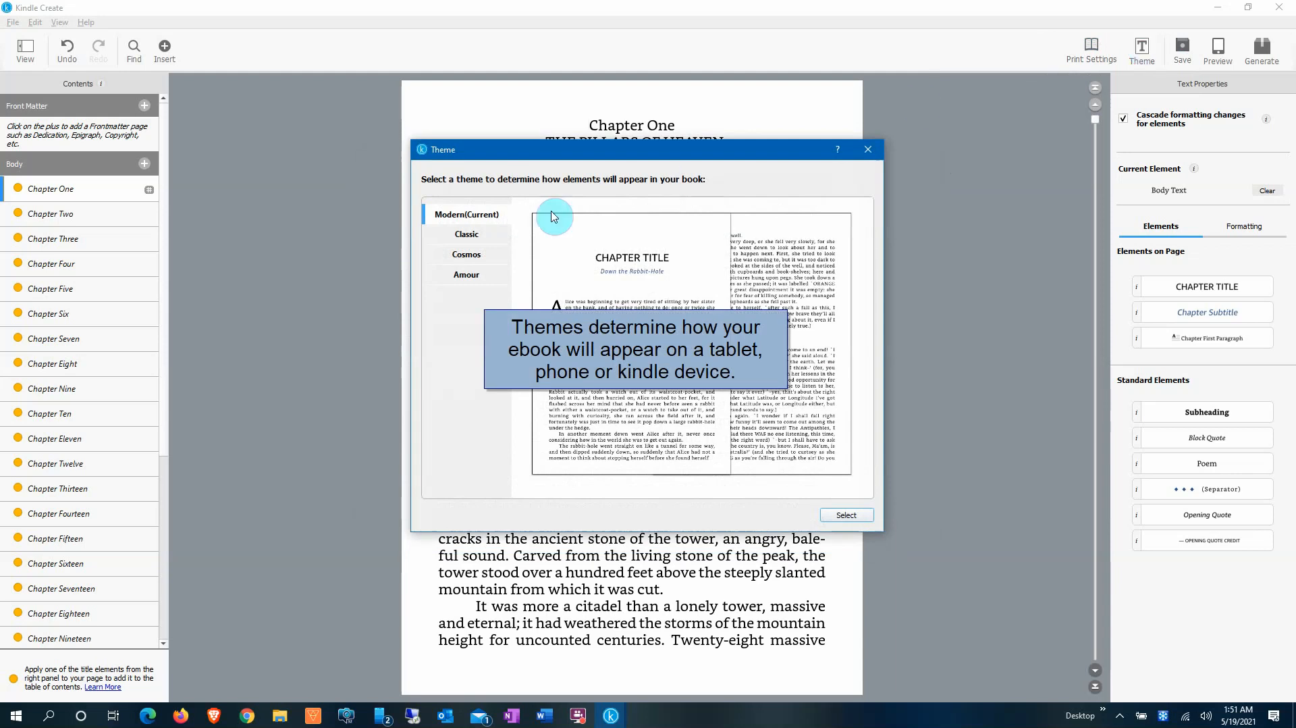
pyautogui.click(487, 238)
pyautogui.click(472, 255)
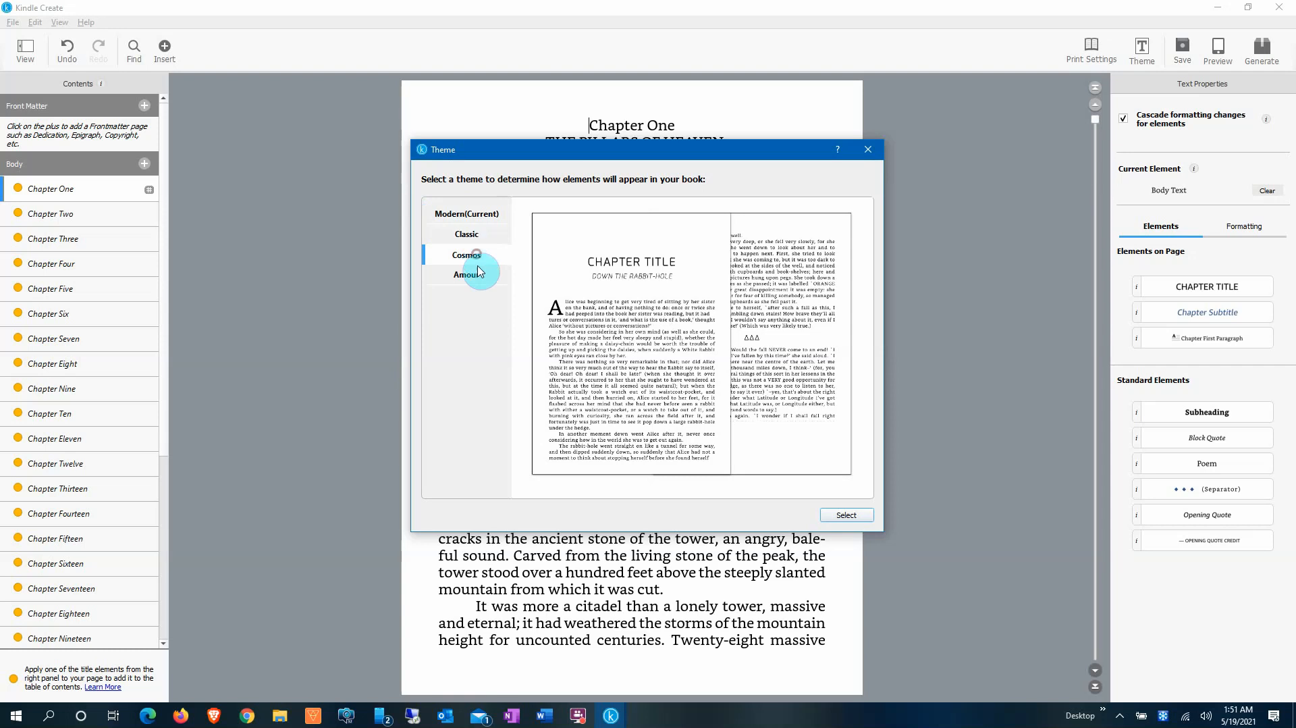
pyautogui.click(478, 272)
pyautogui.click(481, 236)
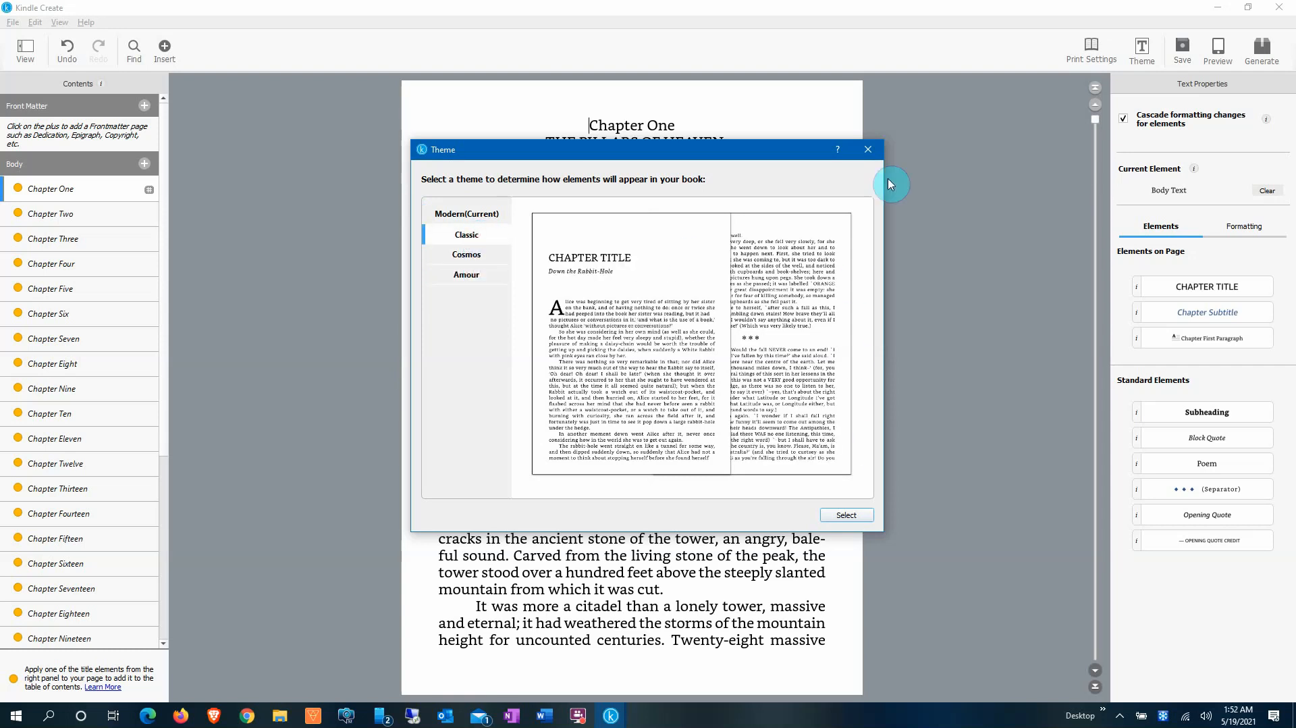
pyautogui.click(868, 150)
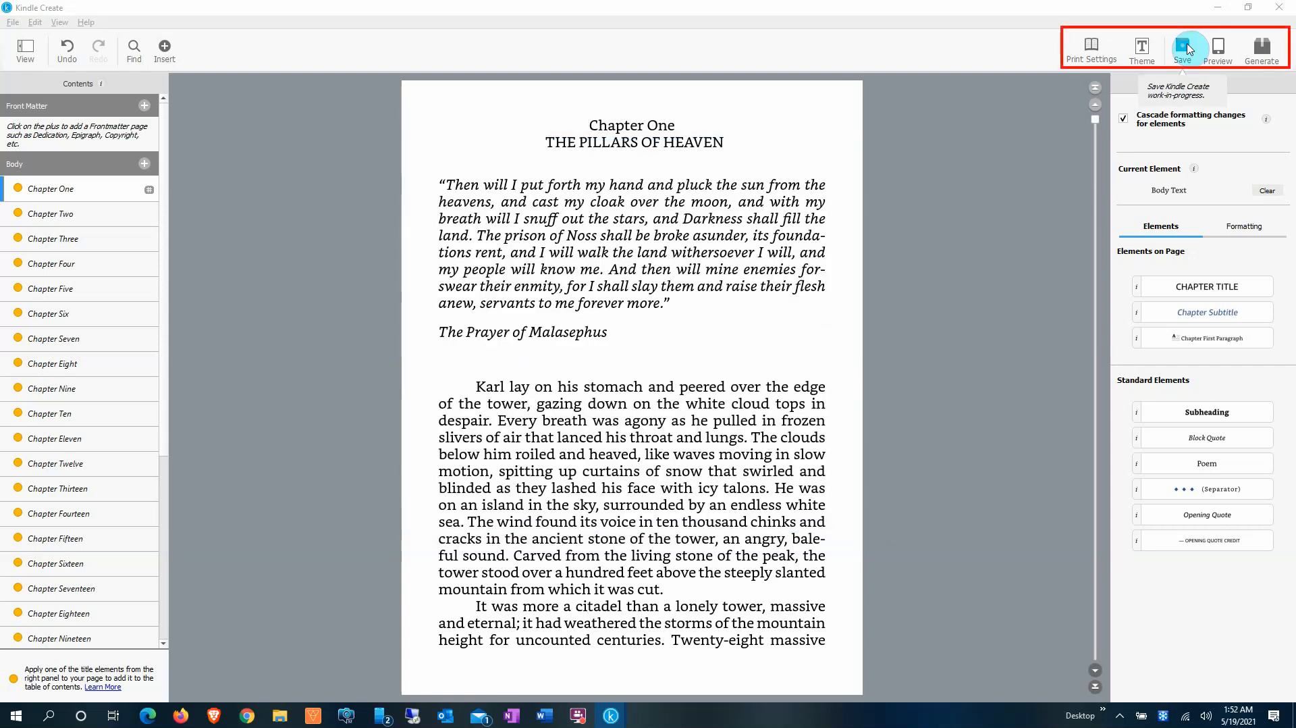
# Step: Preview the book on the Phone and Kindle E-reader device types, try the location slider, and close the preview
pyautogui.click(1226, 60)
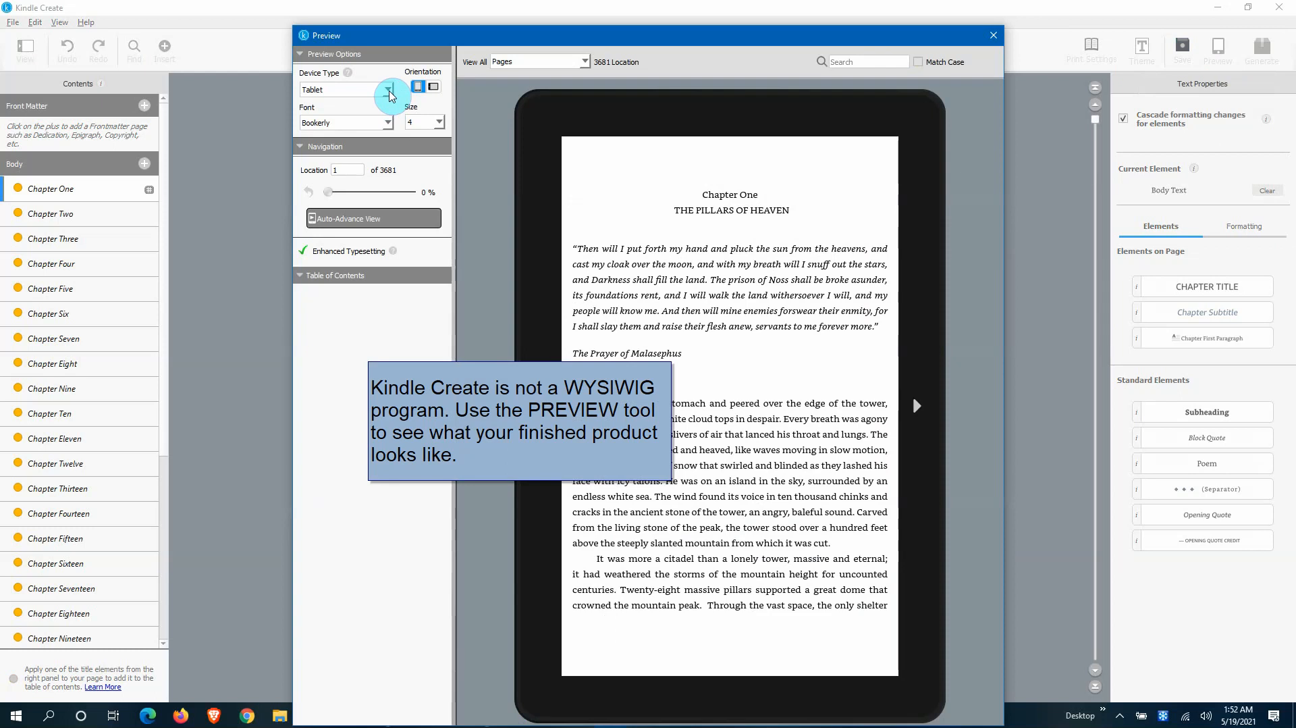
pyautogui.click(389, 92)
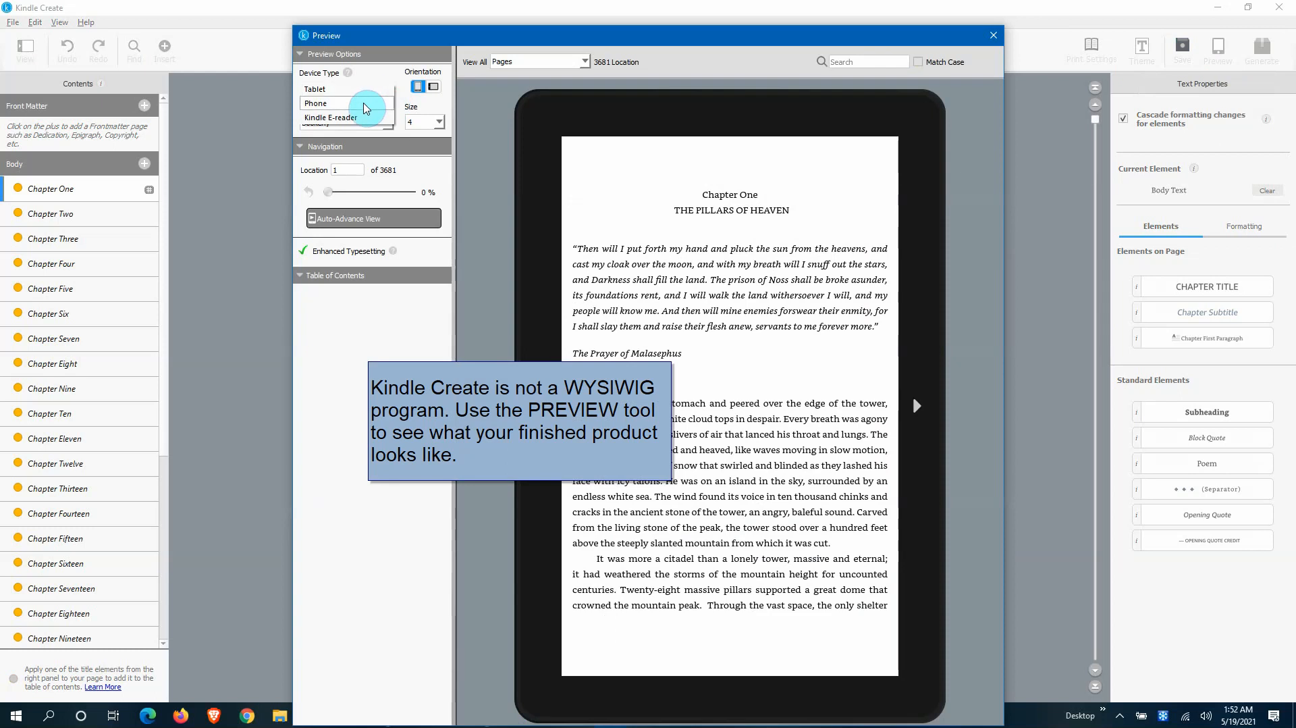
pyautogui.click(368, 103)
pyautogui.click(393, 93)
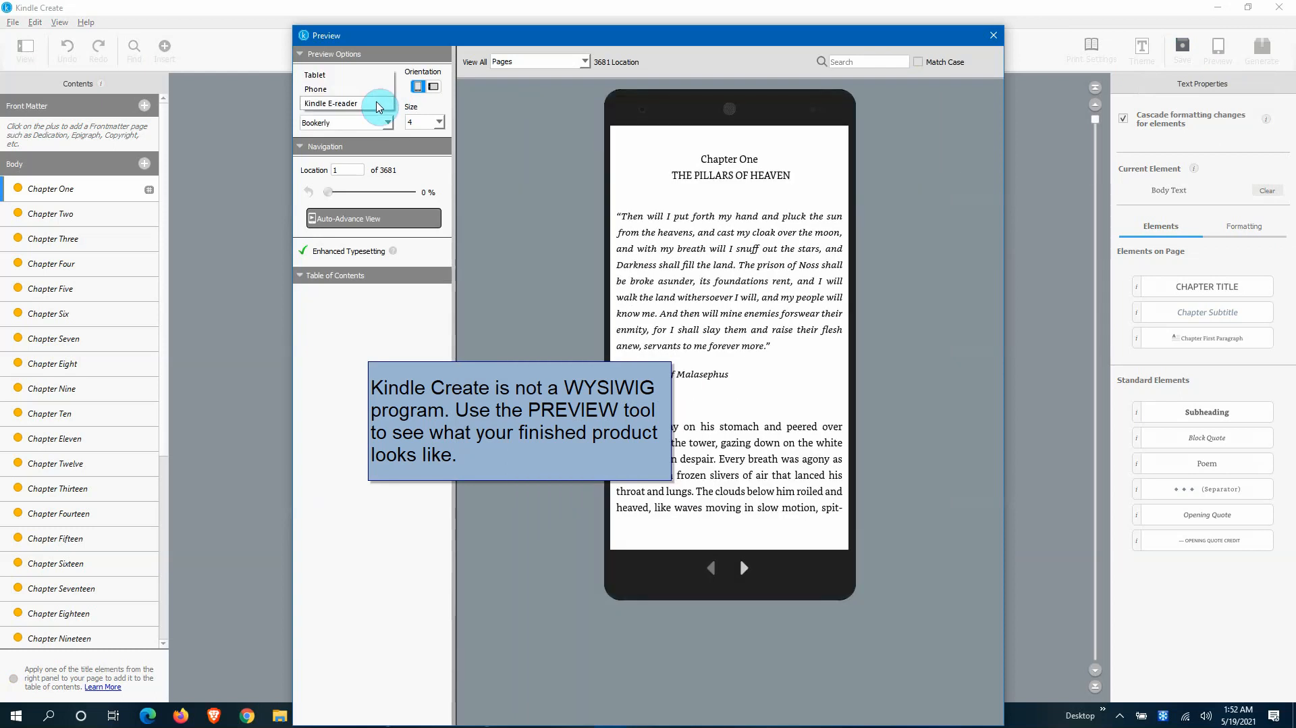
pyautogui.click(373, 113)
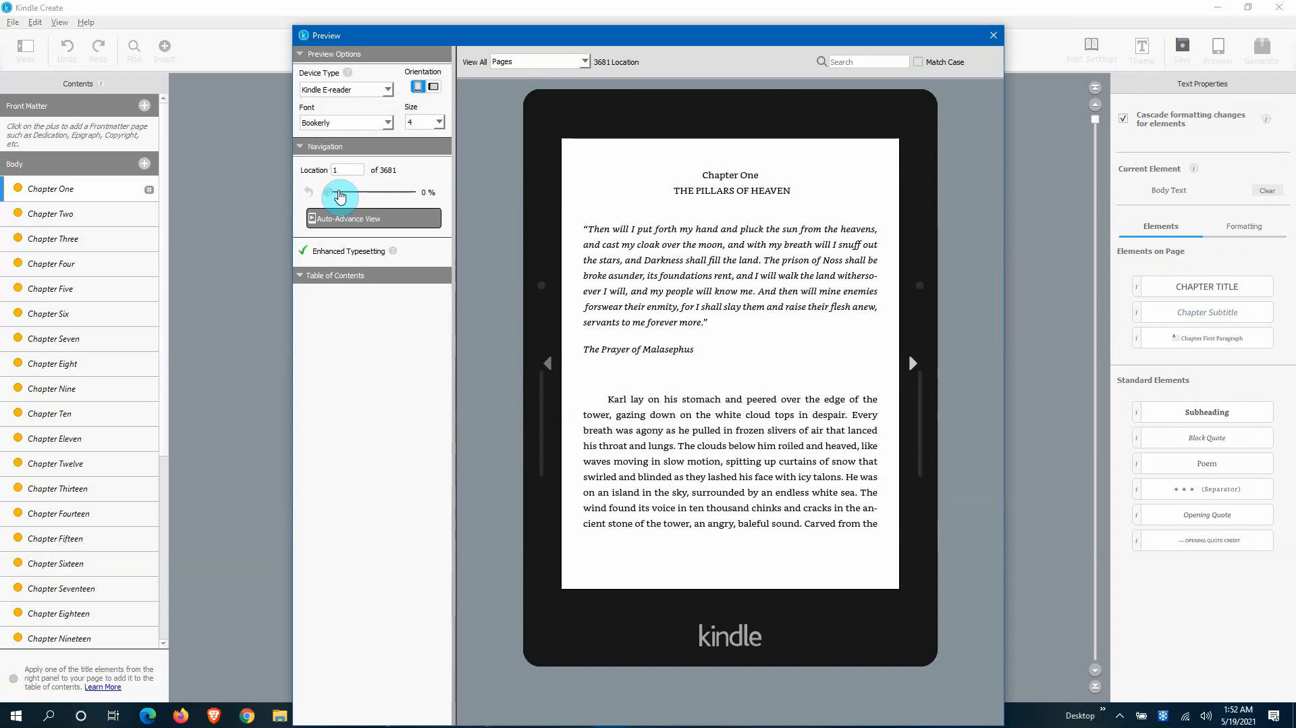
pyautogui.moveTo(330, 191); pyautogui.dragTo(369, 199)
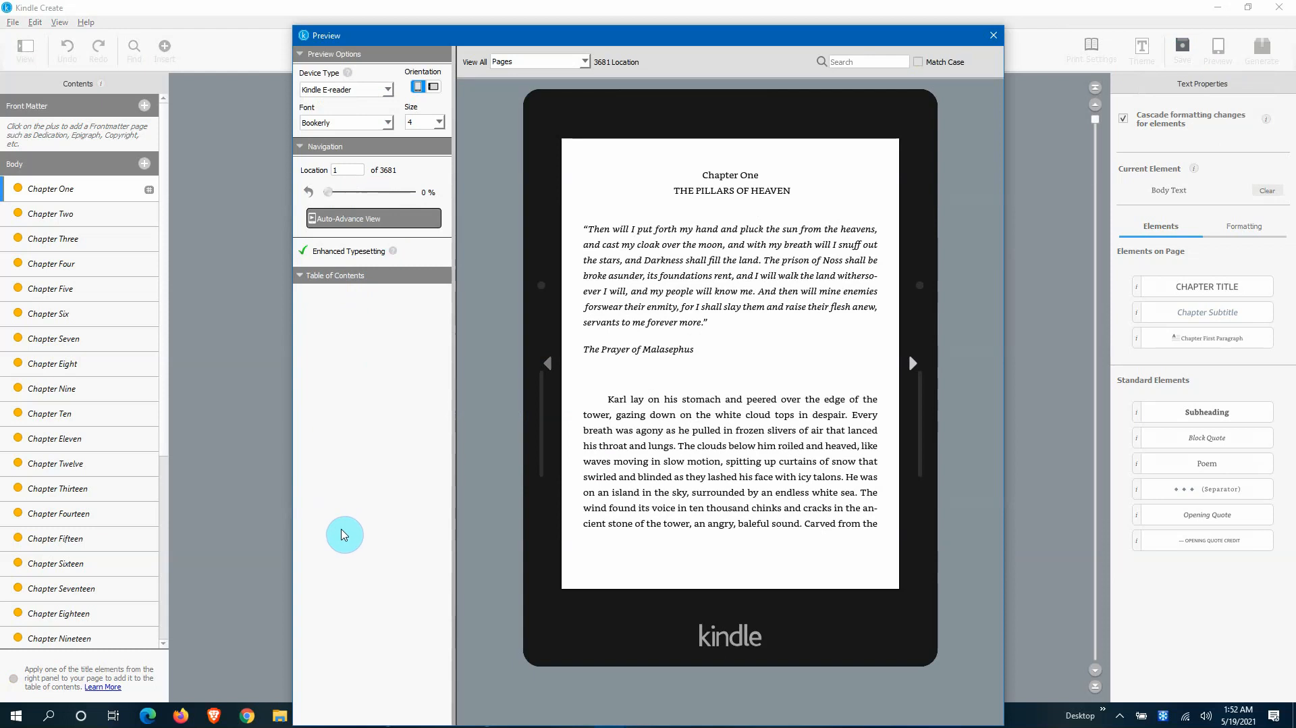
pyautogui.click(993, 37)
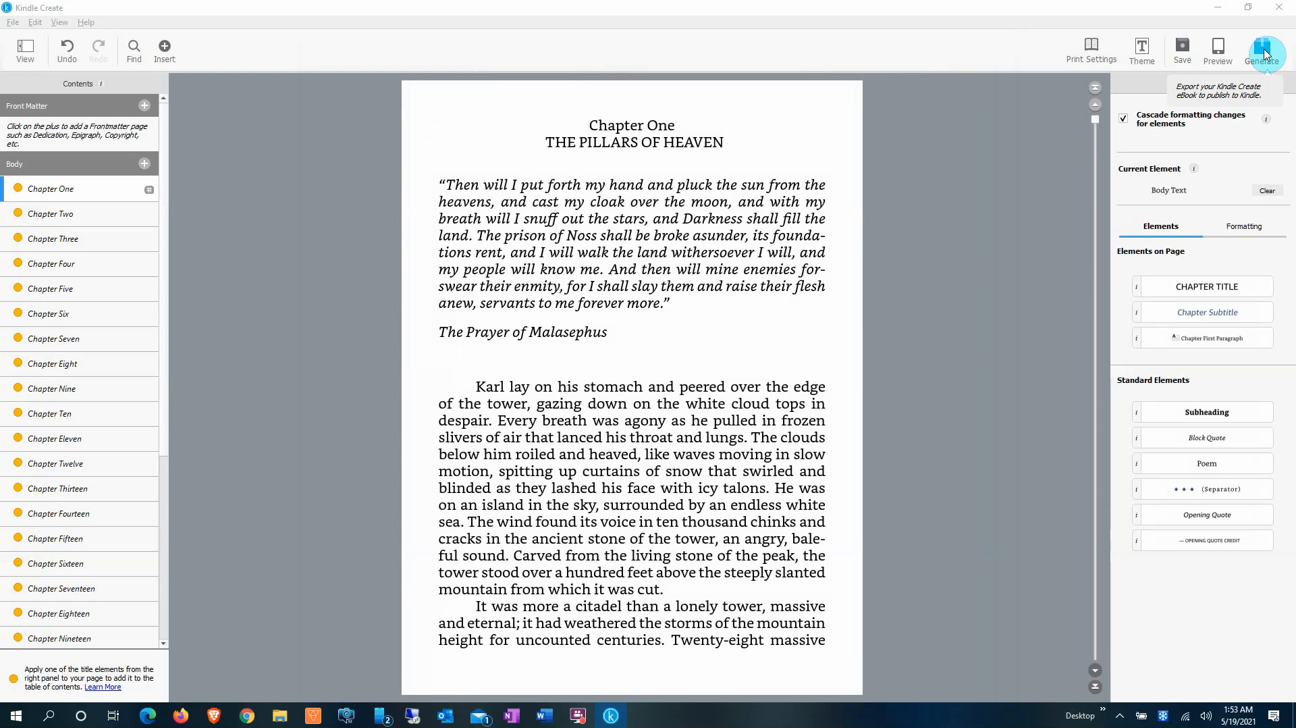
# Step: Look at the text formatting properties, go back to the elements, and place the cursor in Chapter One's heading
pyautogui.click(1264, 54)
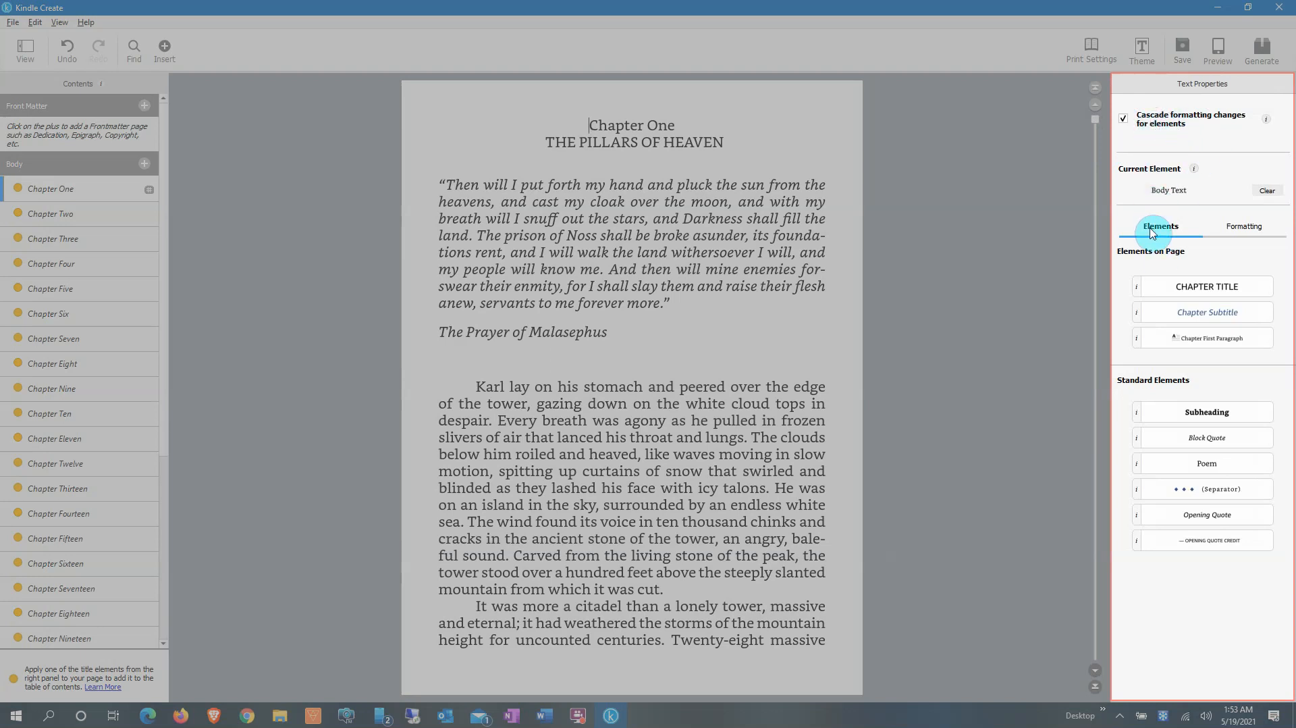
pyautogui.click(1250, 236)
pyautogui.click(1167, 236)
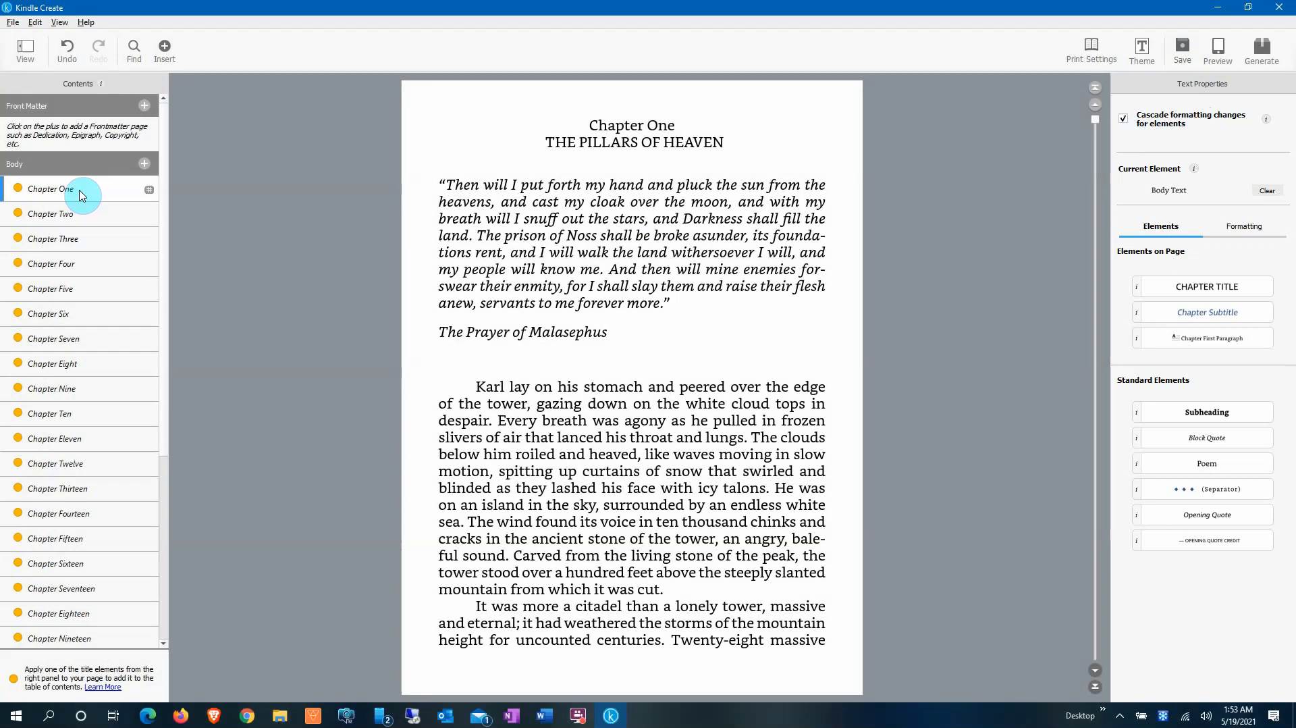
pyautogui.click(99, 195)
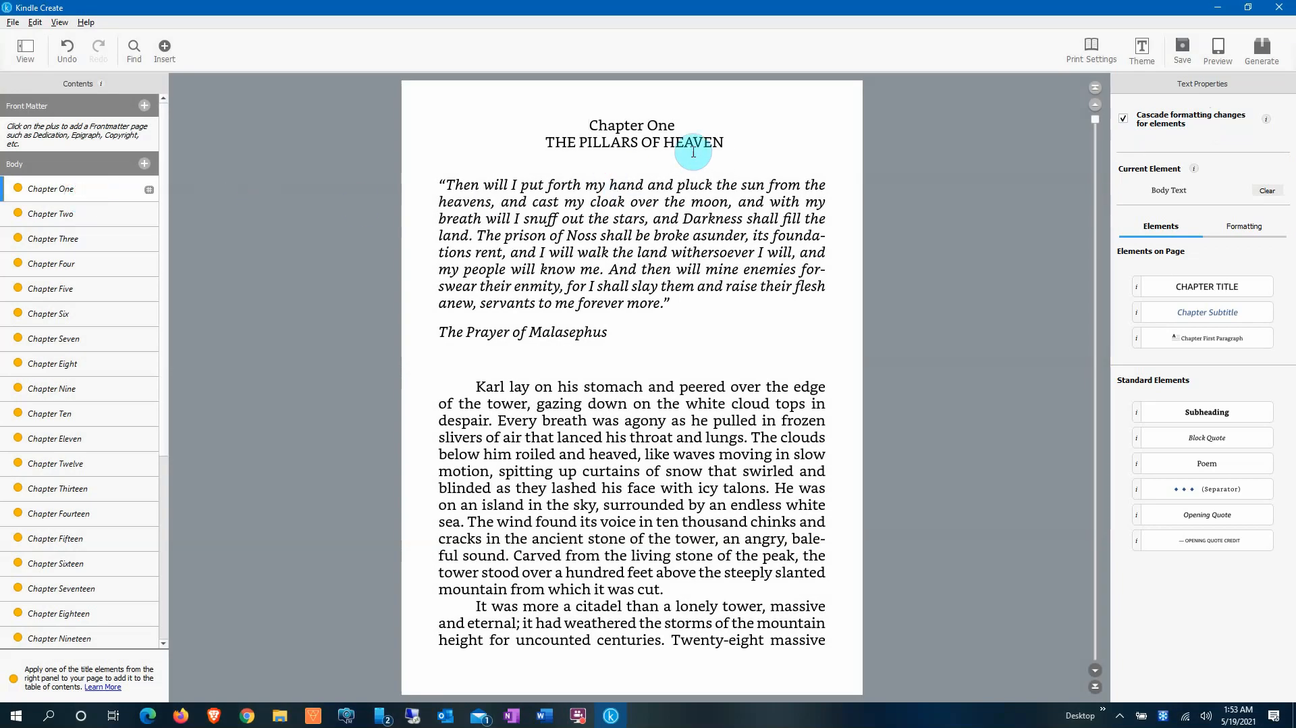
pyautogui.click(608, 125)
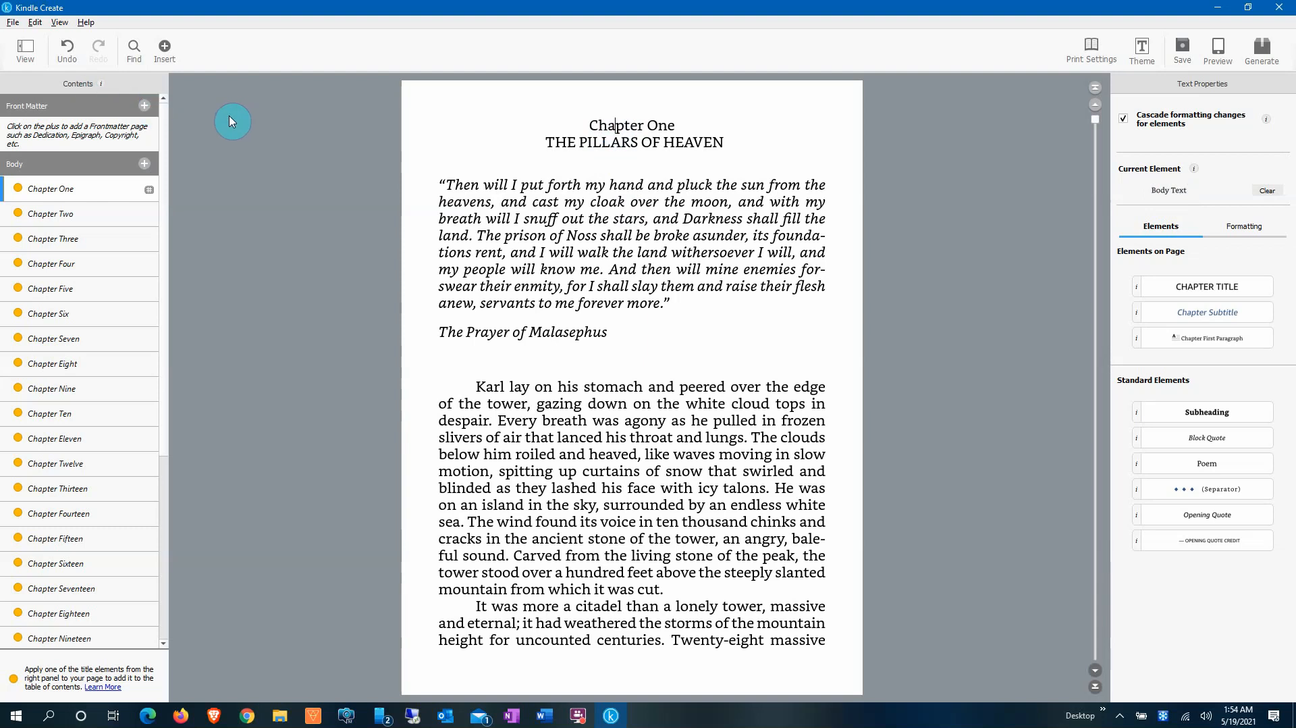
# Step: Try to add a Table of Contents page to the Front Matter section, and dismiss the generation dialog
pyautogui.click(145, 107)
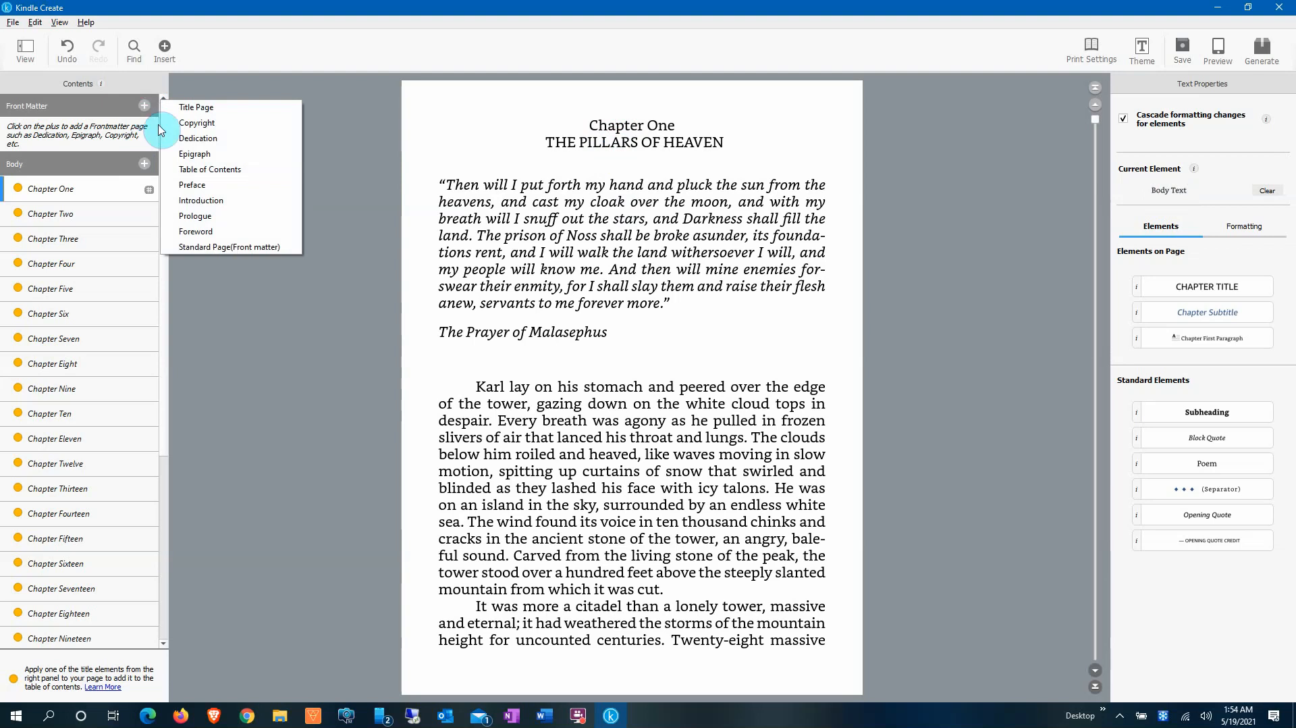
pyautogui.click(189, 170)
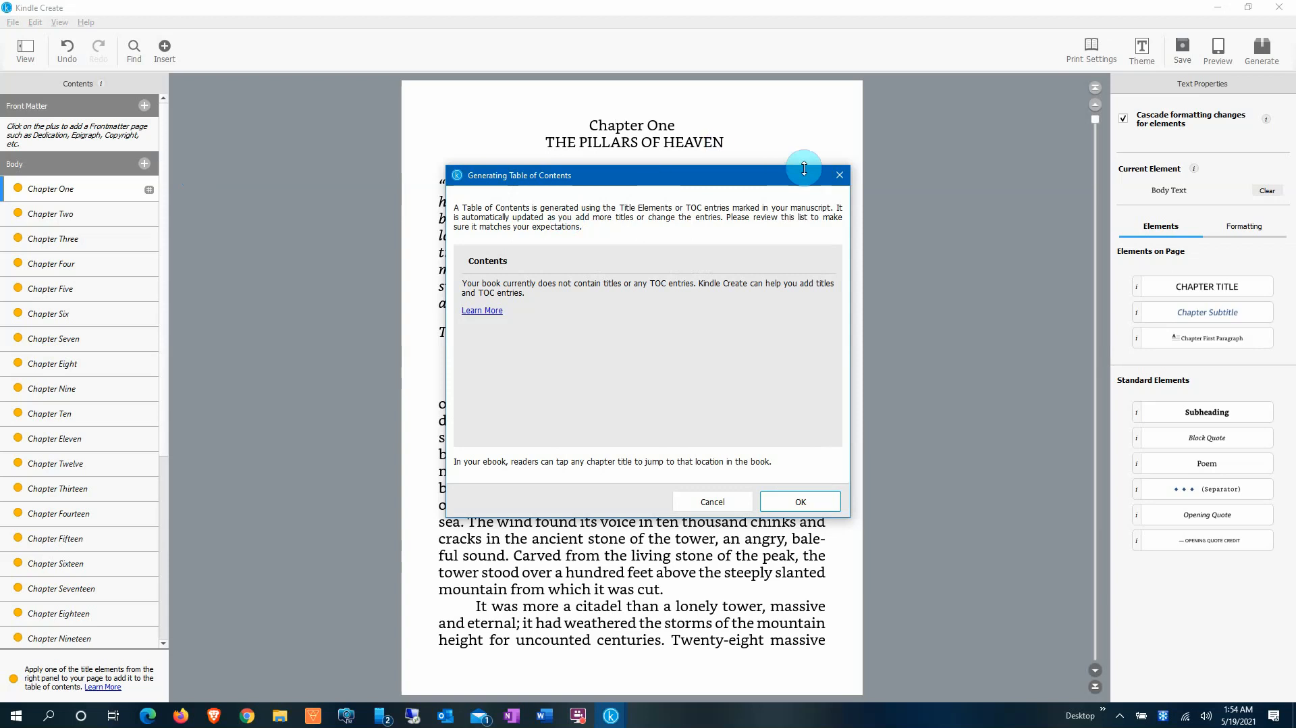
pyautogui.click(838, 176)
# Step: Move Chapter Two above Chapter One in the Body section of the contents list
pyautogui.moveTo(88, 214); pyautogui.dragTo(98, 194)
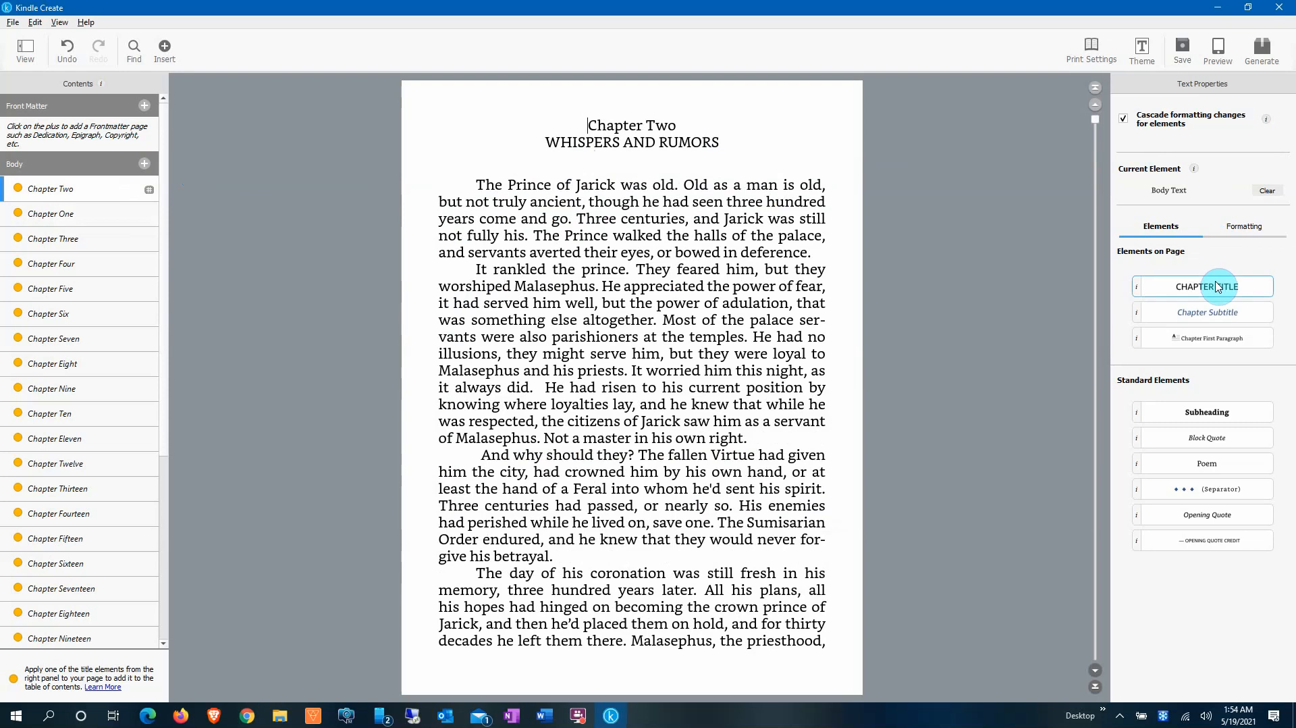
# Step: Move Chapter One back above Chapter Two in the Body section of the contents list
pyautogui.click(589, 126)
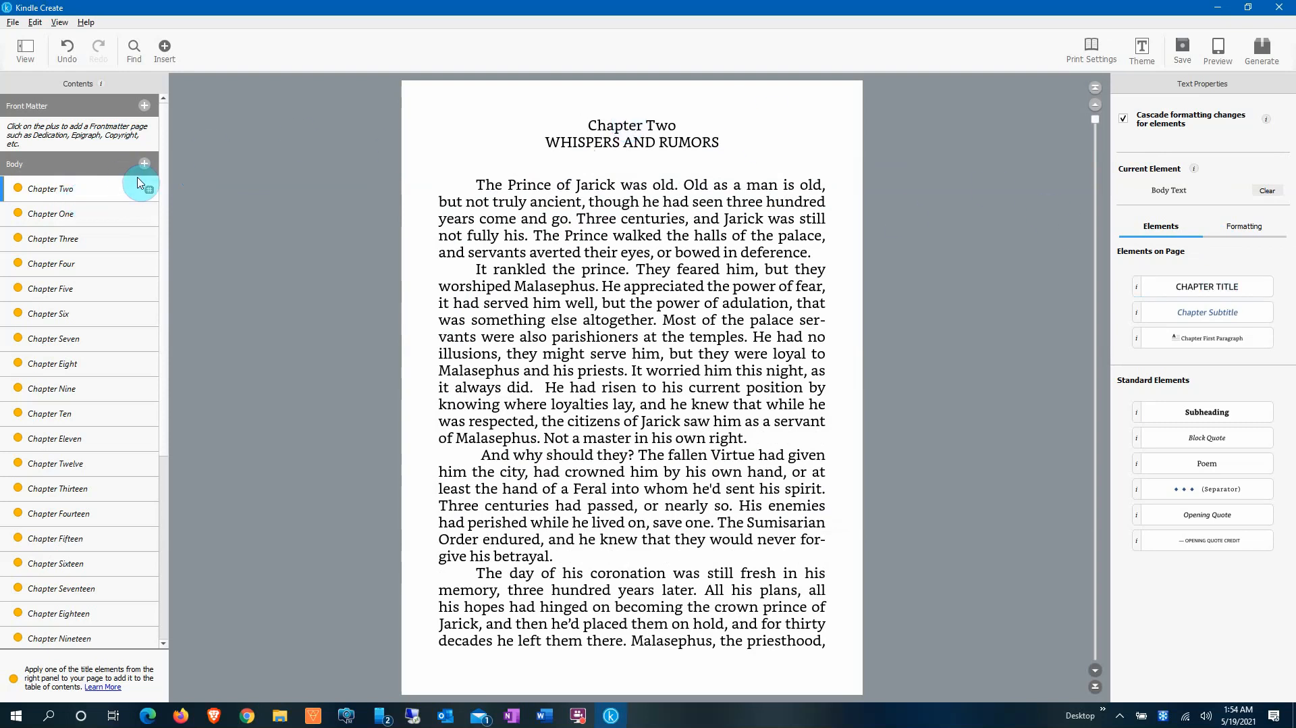
pyautogui.scroll(-4, 124, 221)
pyautogui.scroll(4, 123, 222)
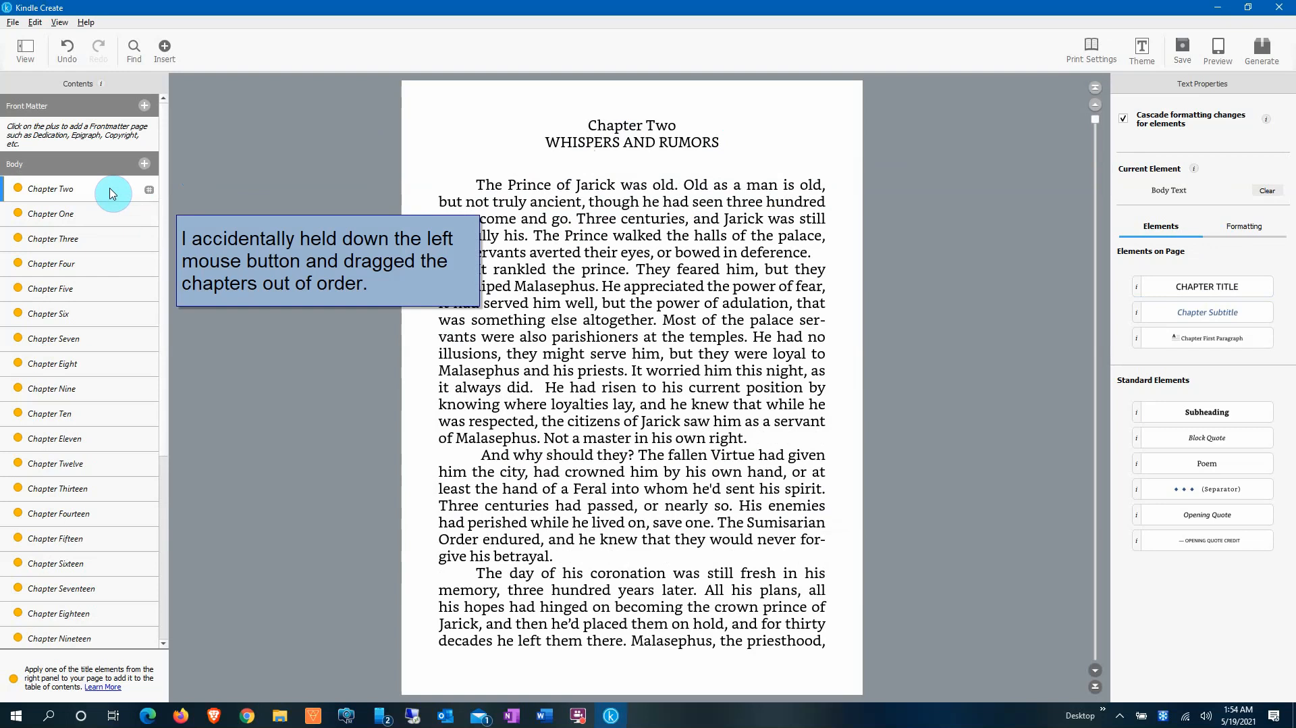
pyautogui.click(110, 189)
pyautogui.moveTo(110, 189); pyautogui.dragTo(108, 190)
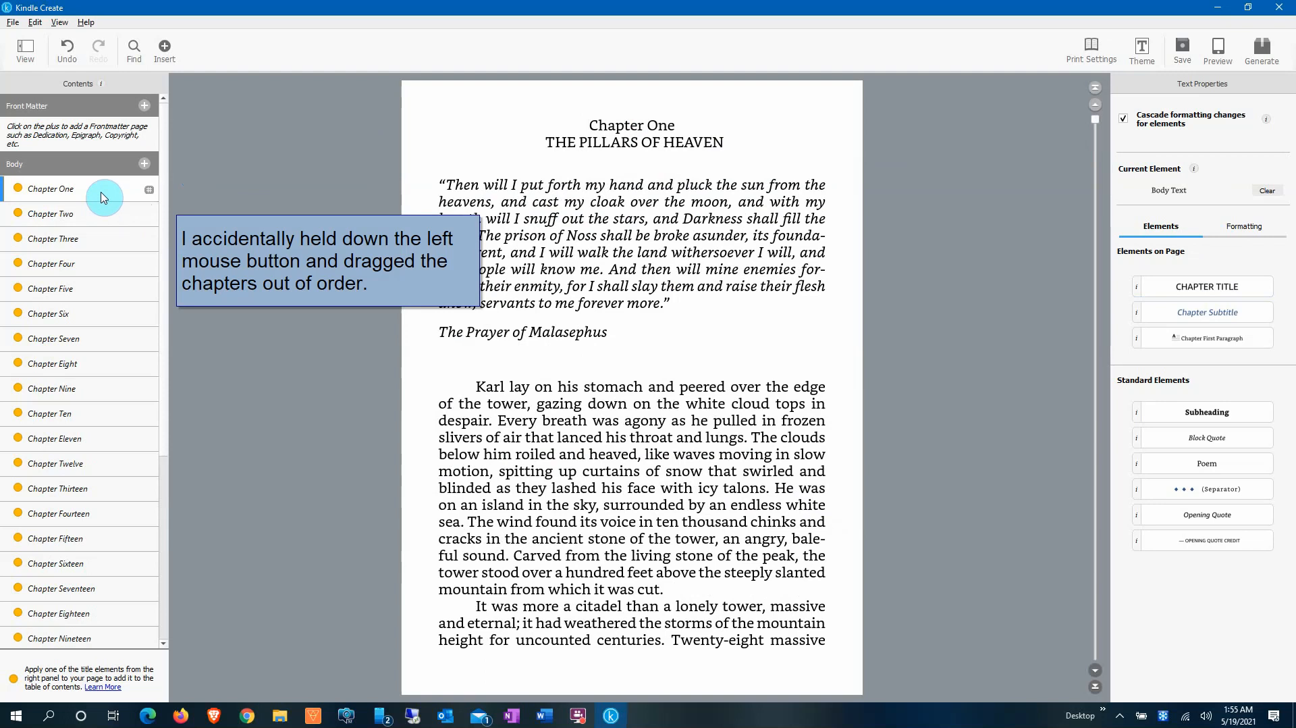
# Step: Open Chapter Three from the contents list, and return to Chapter One
pyautogui.moveTo(104, 196); pyautogui.dragTo(102, 238)
pyautogui.click(97, 238)
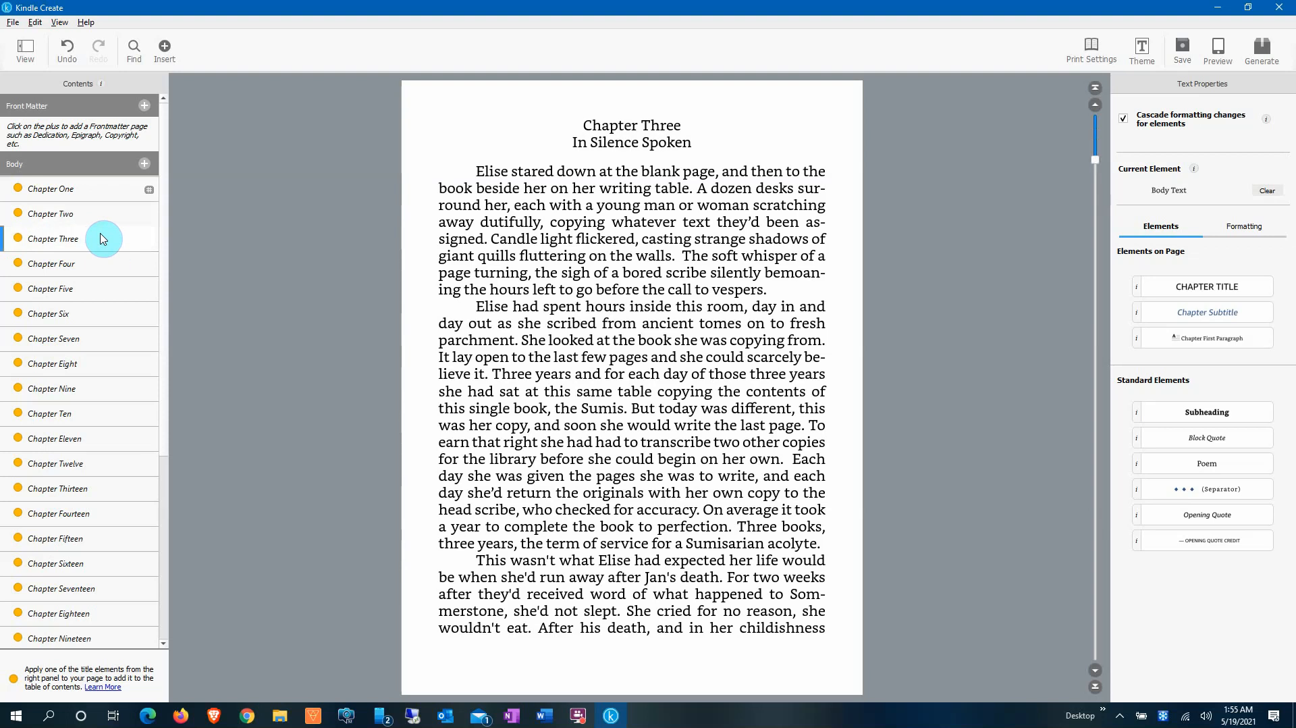
pyautogui.click(100, 191)
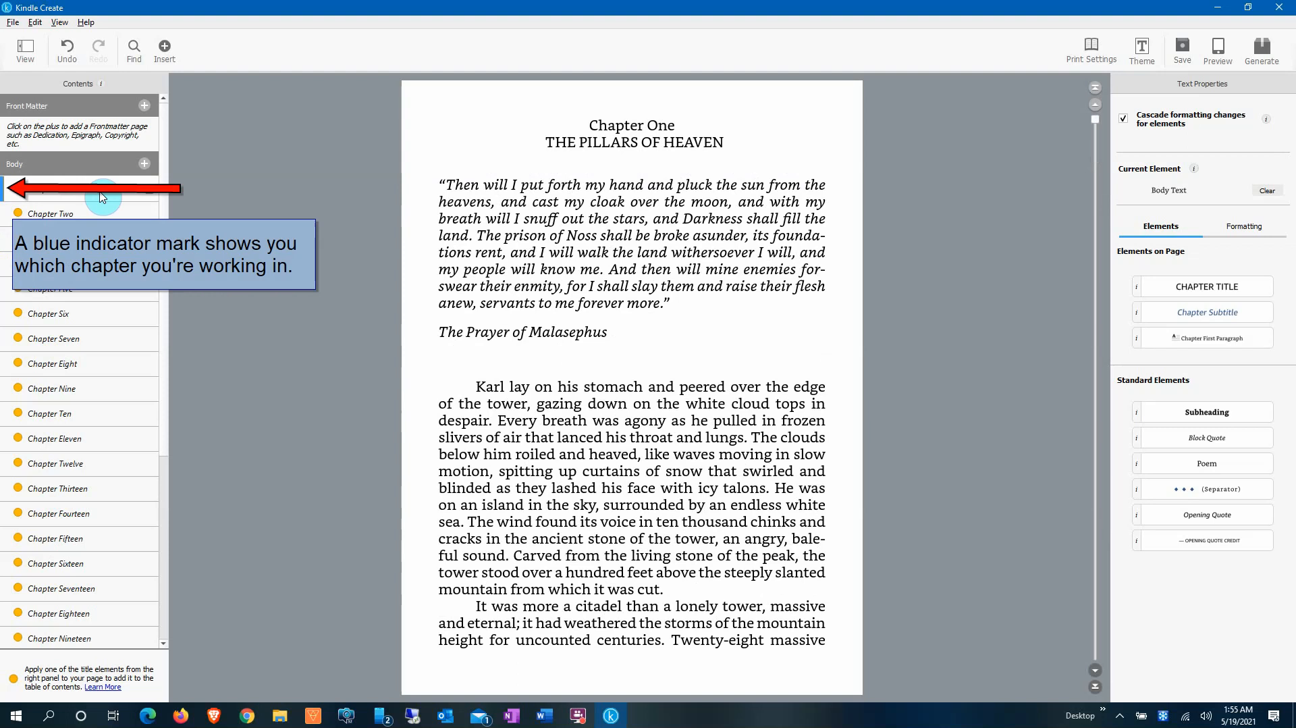
# Step: Apply the Chapter Title element to the "Chapter One" heading line
pyautogui.click(623, 125)
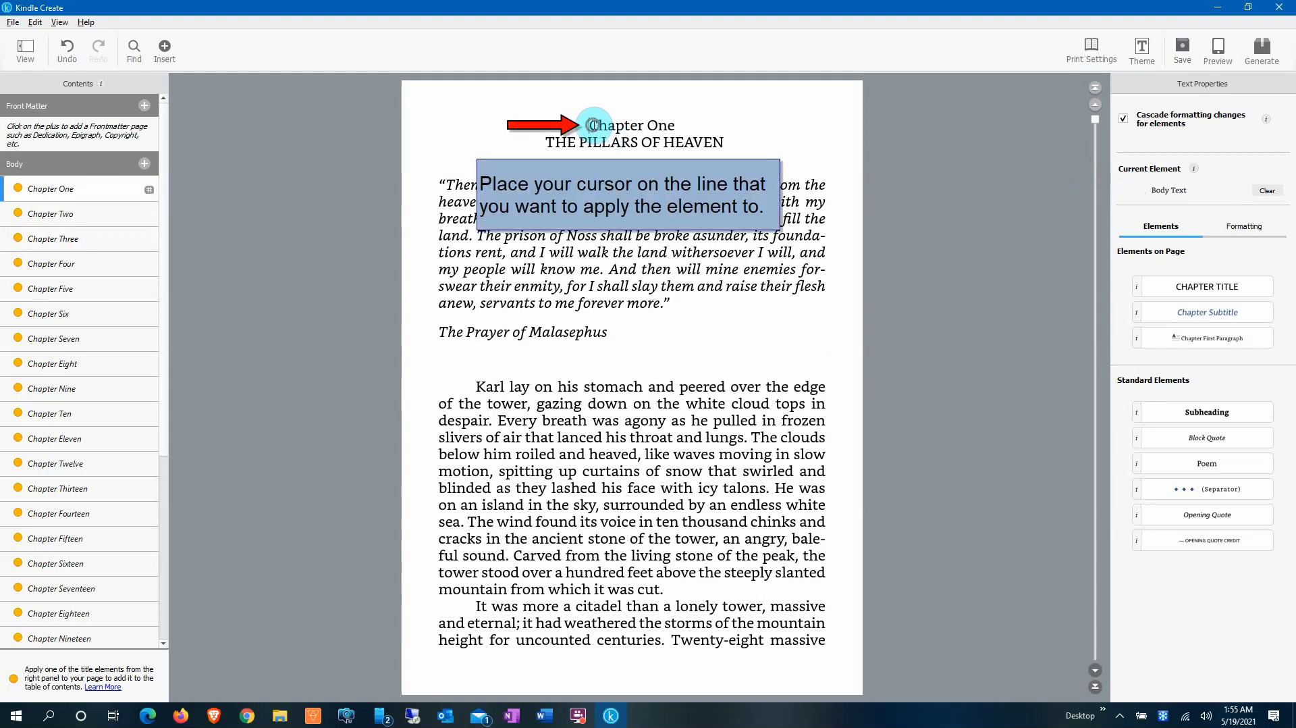
pyautogui.moveTo(589, 126); pyautogui.dragTo(675, 123)
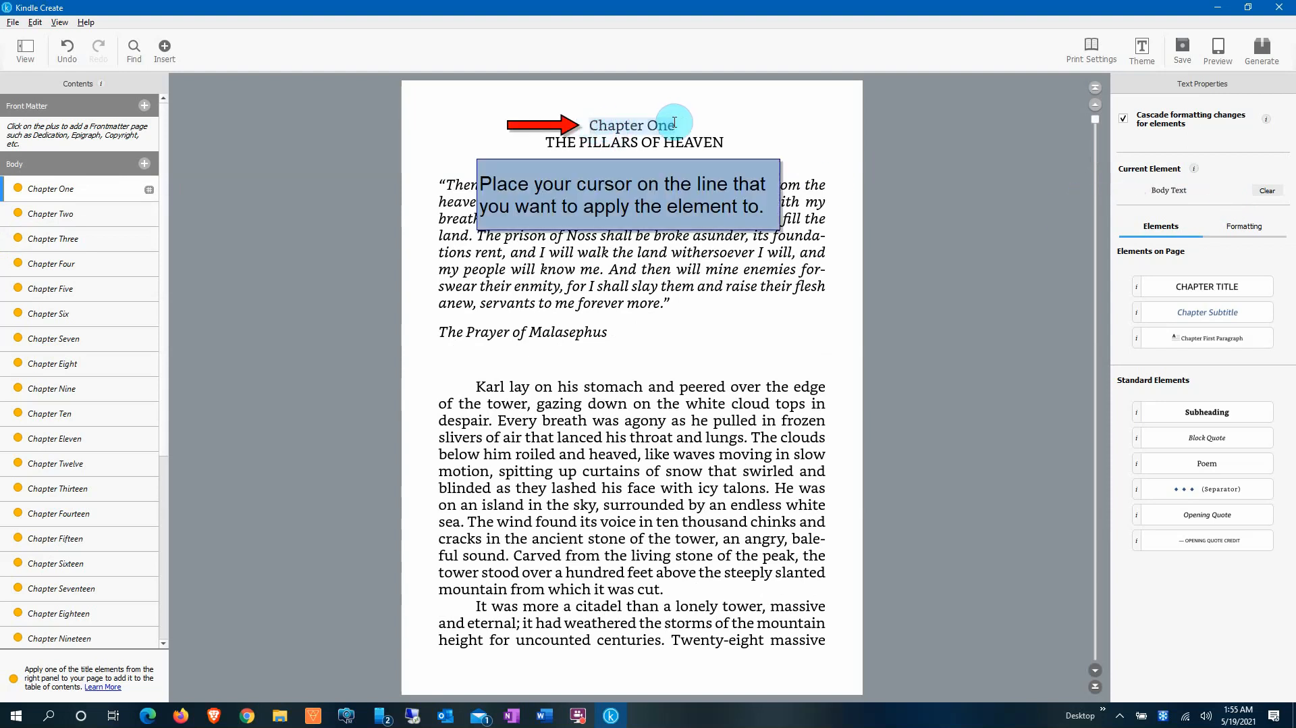
pyautogui.click(589, 125)
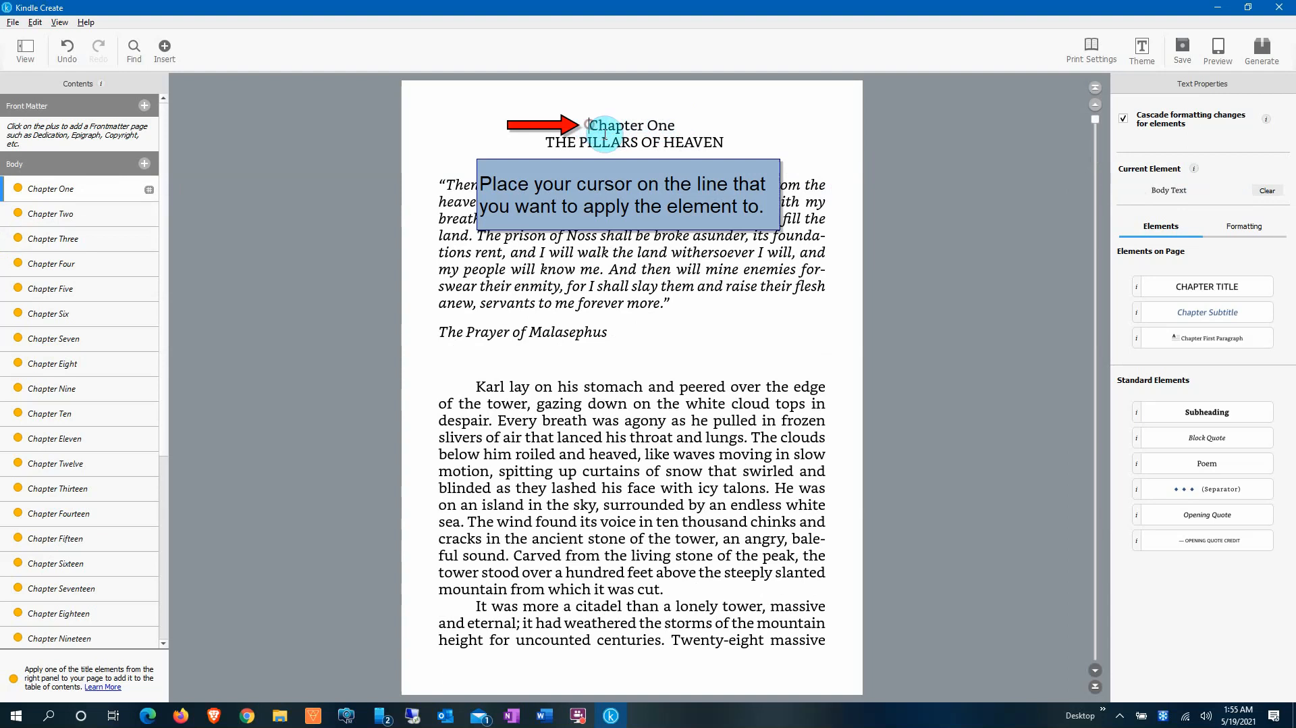
pyautogui.click(1212, 289)
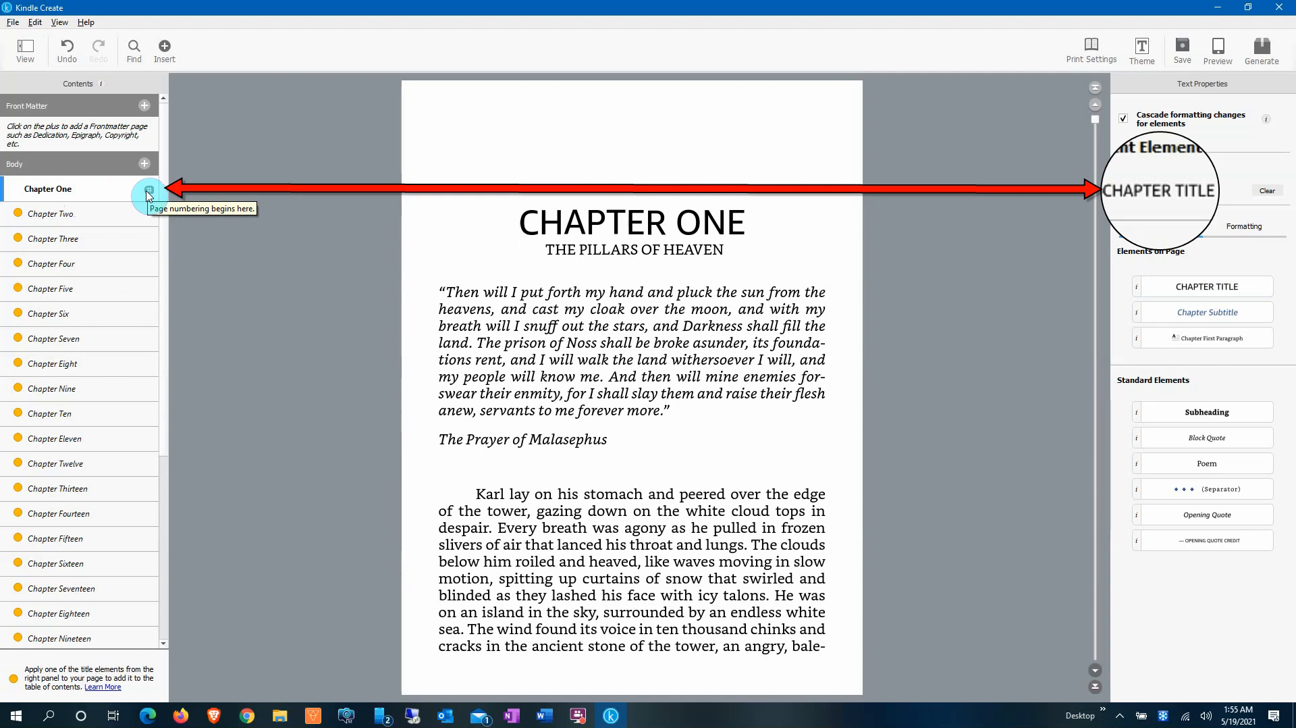
# Step: Review the entries for a Front Matter Table of Contents page, and close the generation dialog without adding the page
pyautogui.click(145, 107)
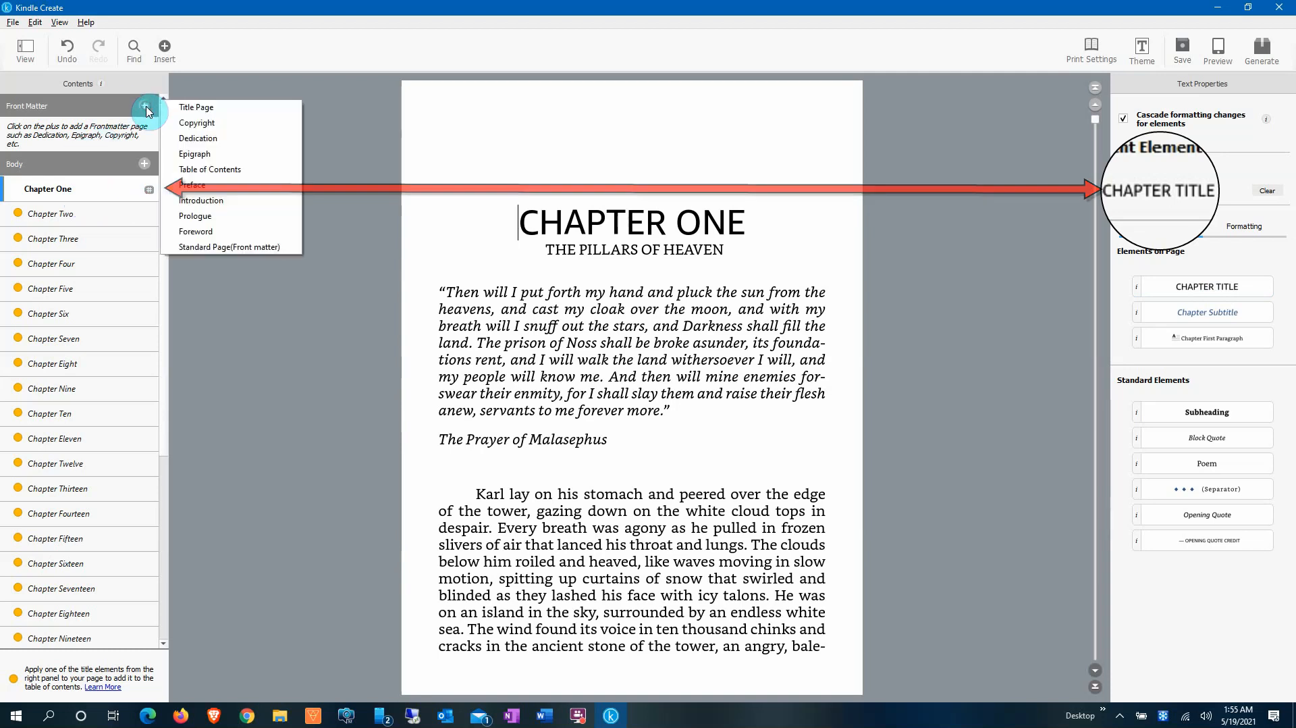
pyautogui.click(188, 169)
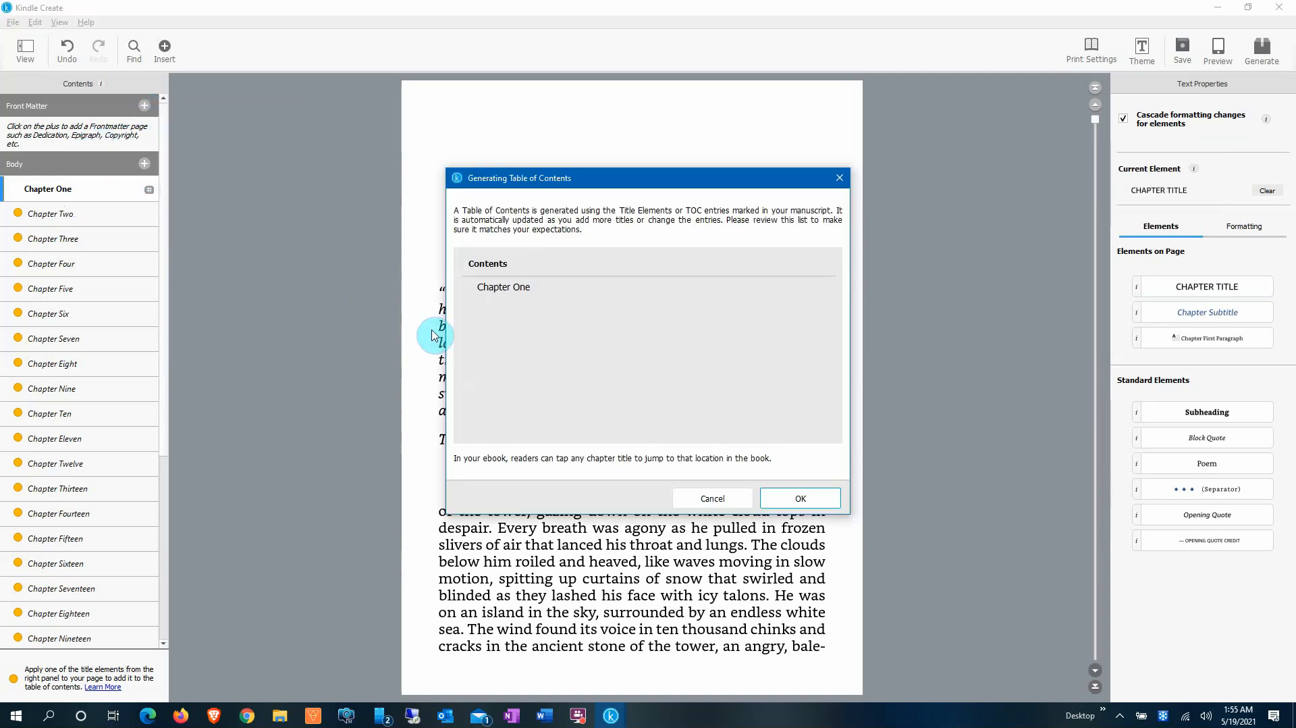
pyautogui.click(840, 179)
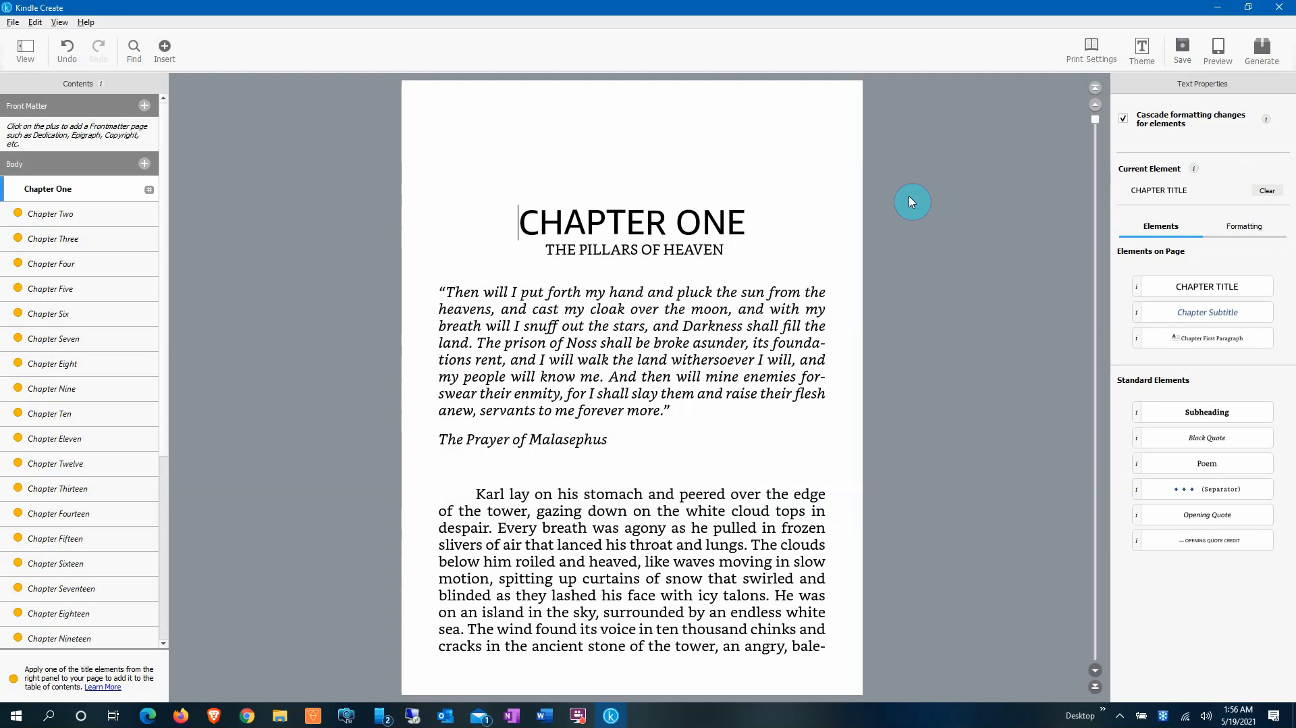
# Step: Apply the Chapter Subtitle element to "THE PILLARS OF HEAVEN" in Chapter One, and place the cursor in the chapter title
pyautogui.click(657, 251)
pyautogui.click(1224, 317)
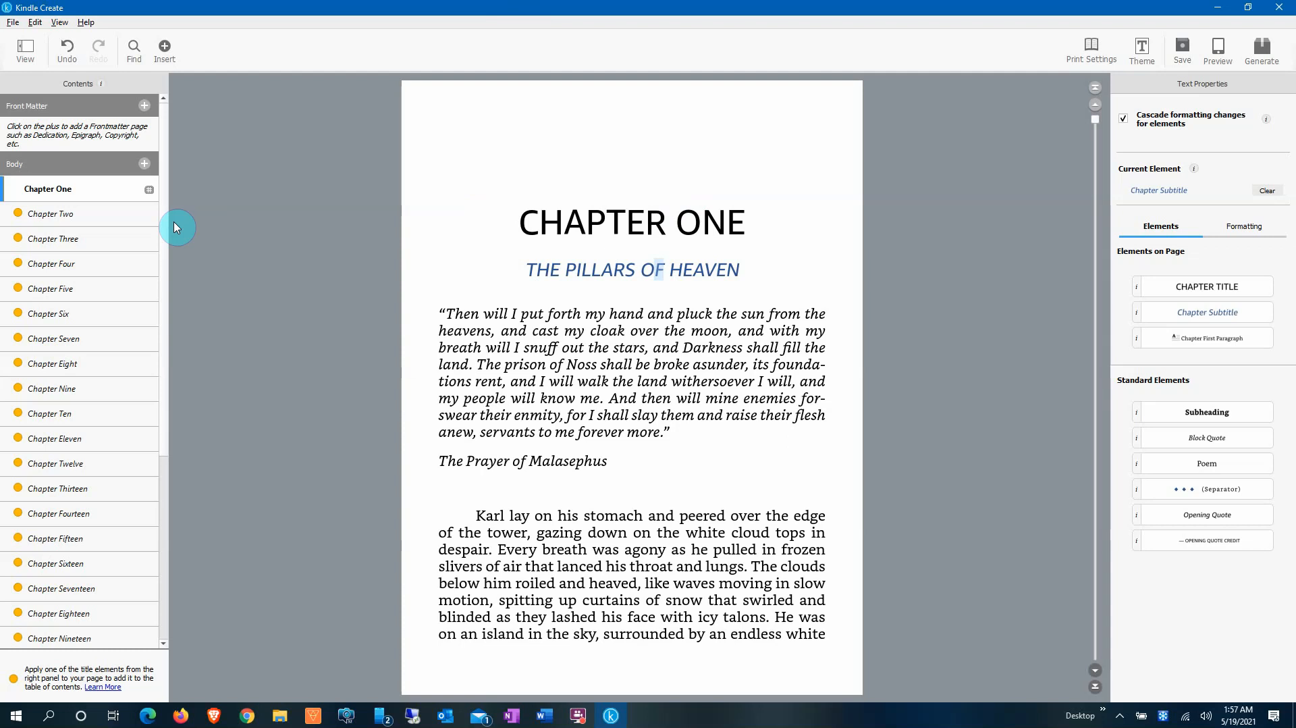
pyautogui.click(565, 223)
# Step: Apply the Chapter Title element to the headings of Chapters Two, Three, Four and Five, and open Chapter Six
pyautogui.click(104, 216)
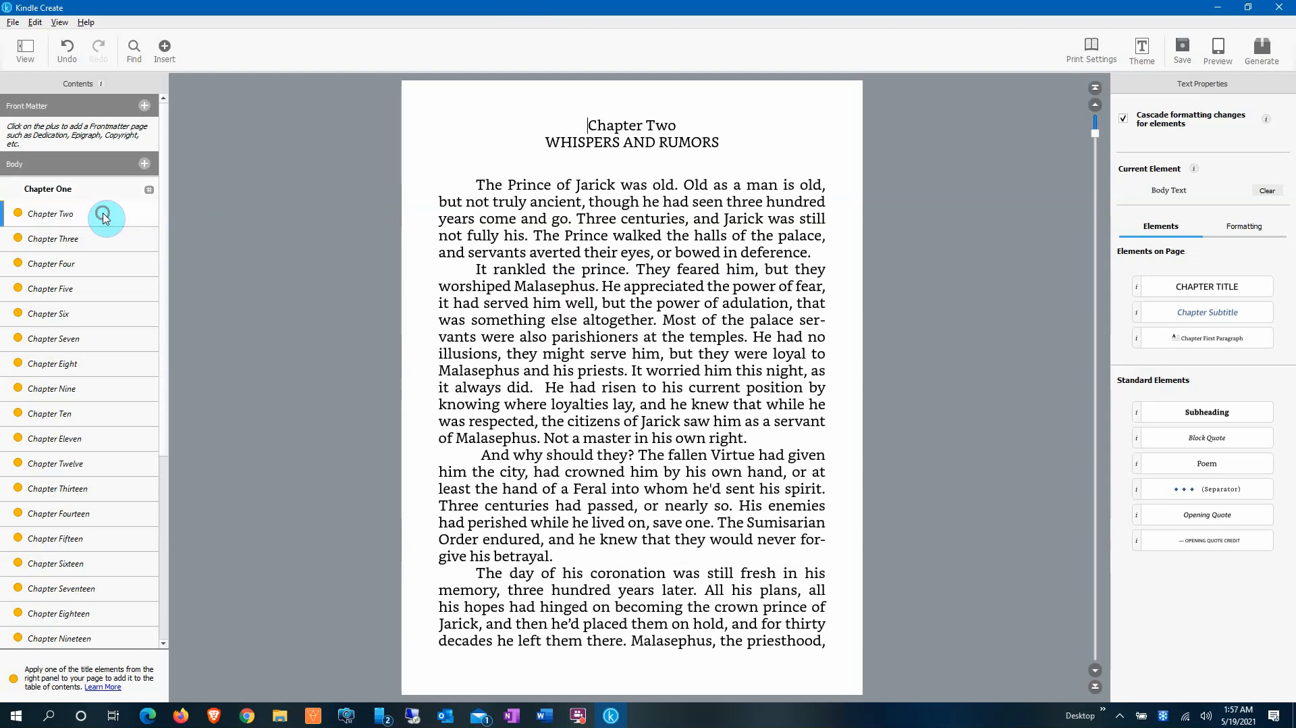
pyautogui.click(1207, 286)
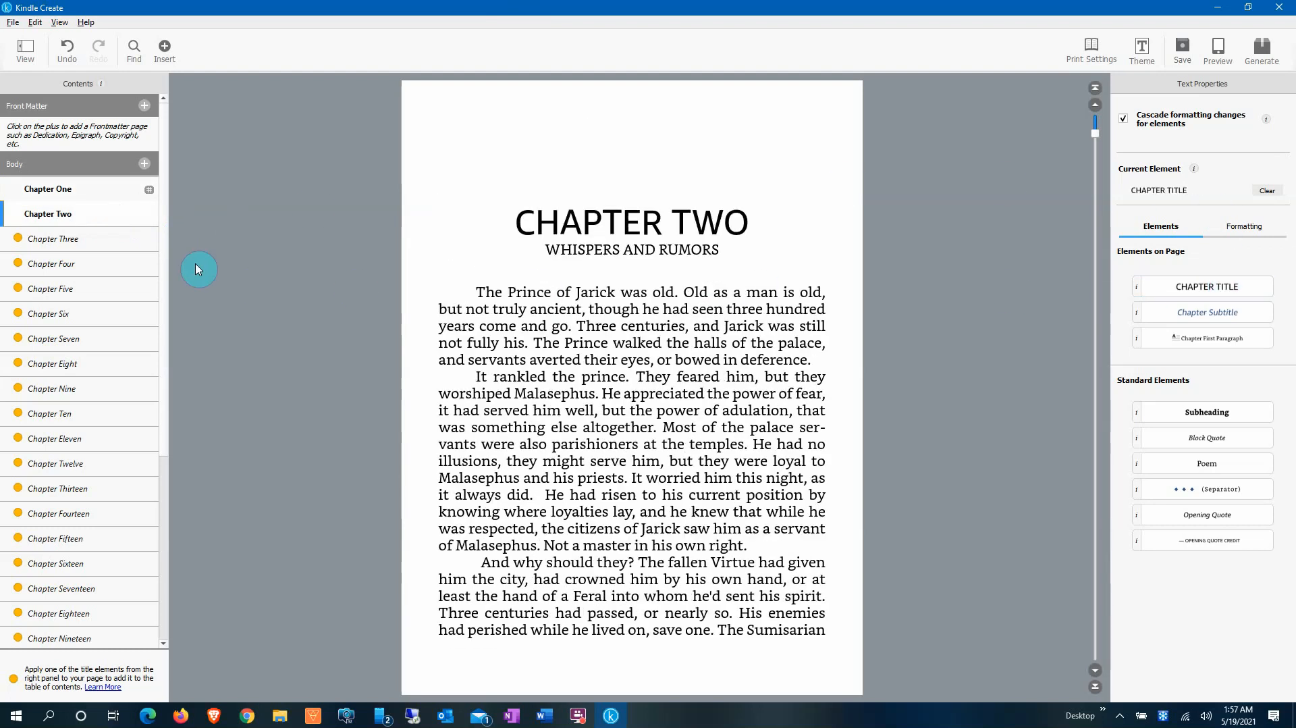
pyautogui.click(128, 240)
pyautogui.click(1229, 285)
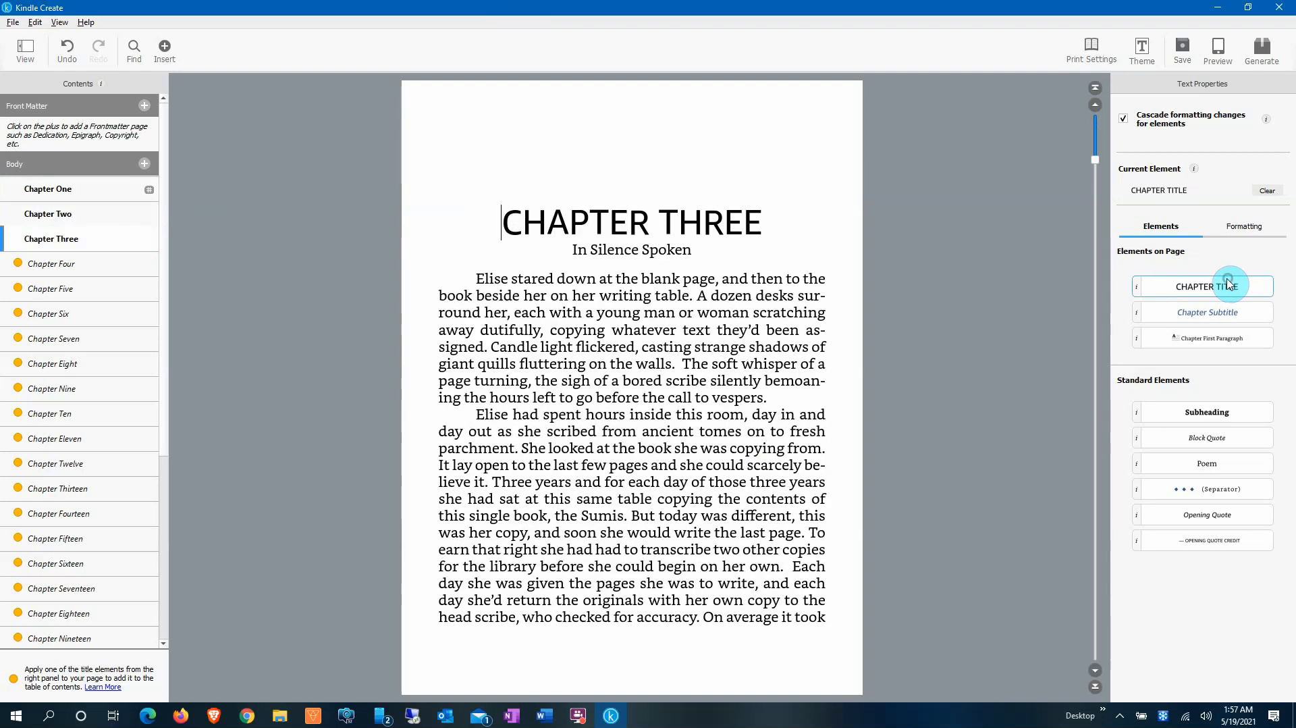
pyautogui.click(78, 265)
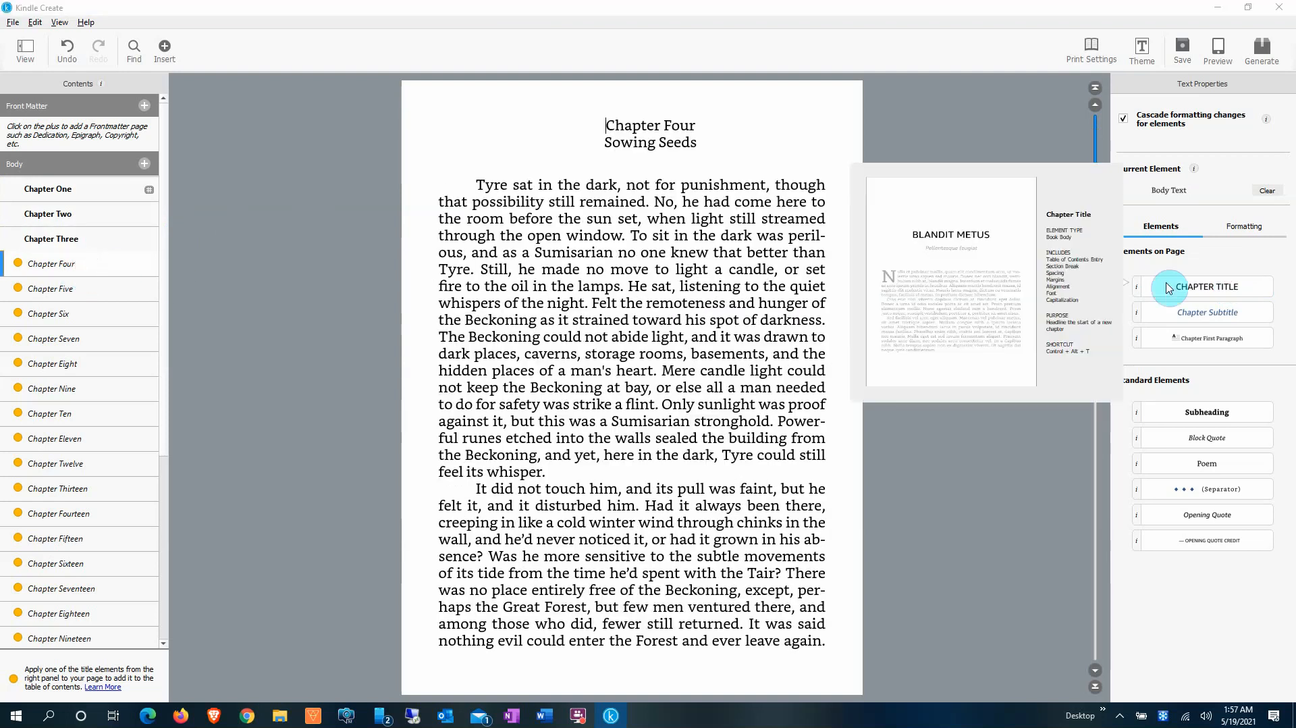
pyautogui.click(1197, 286)
pyautogui.click(81, 289)
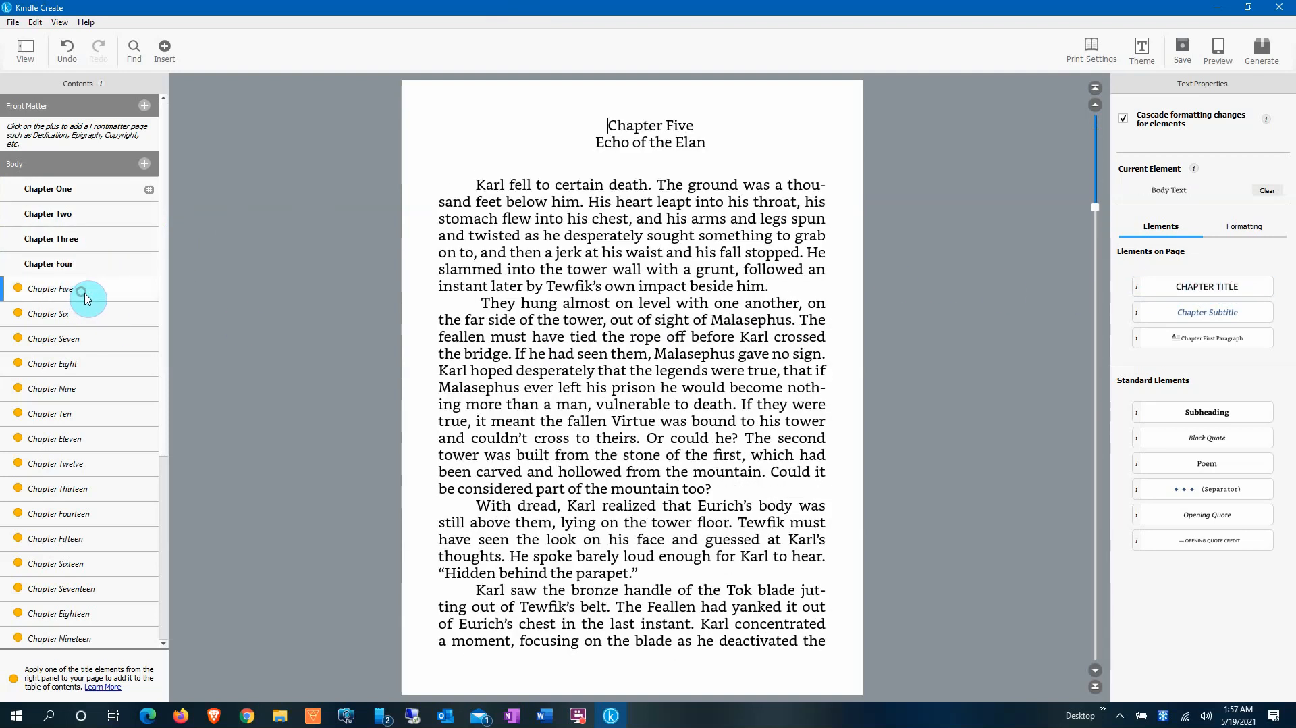
pyautogui.click(1194, 285)
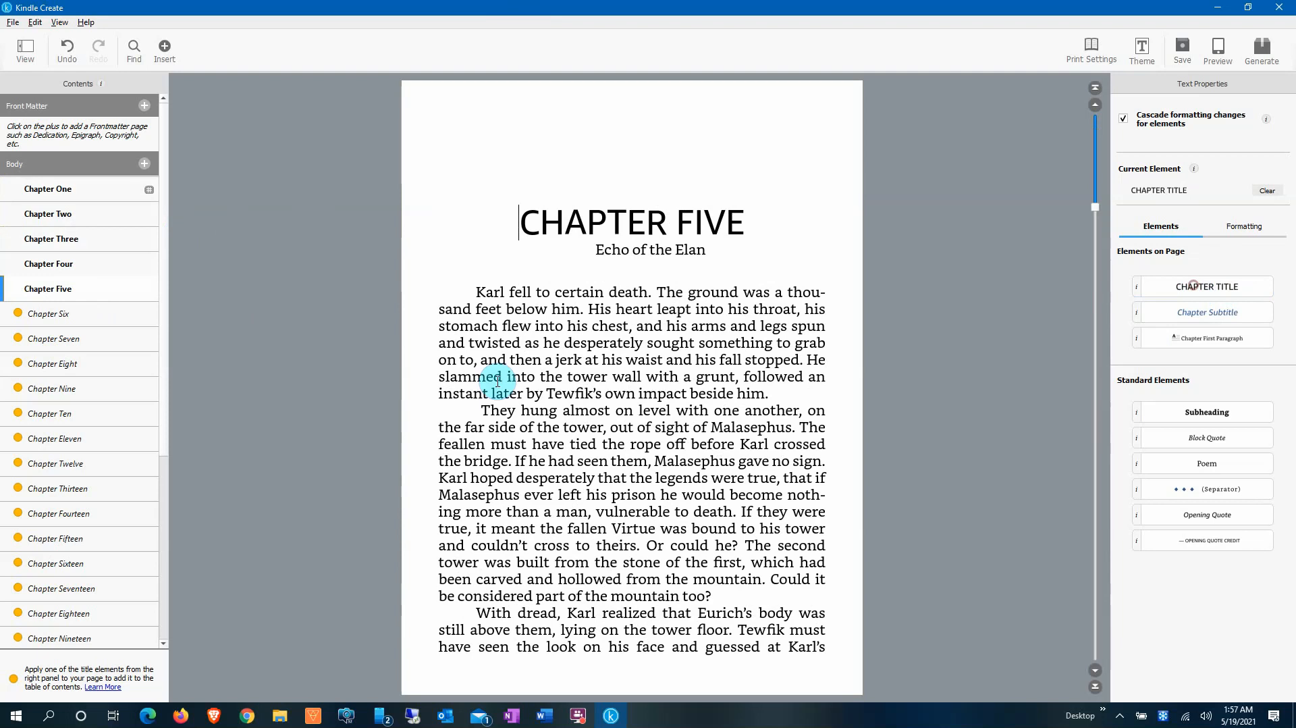
pyautogui.click(91, 318)
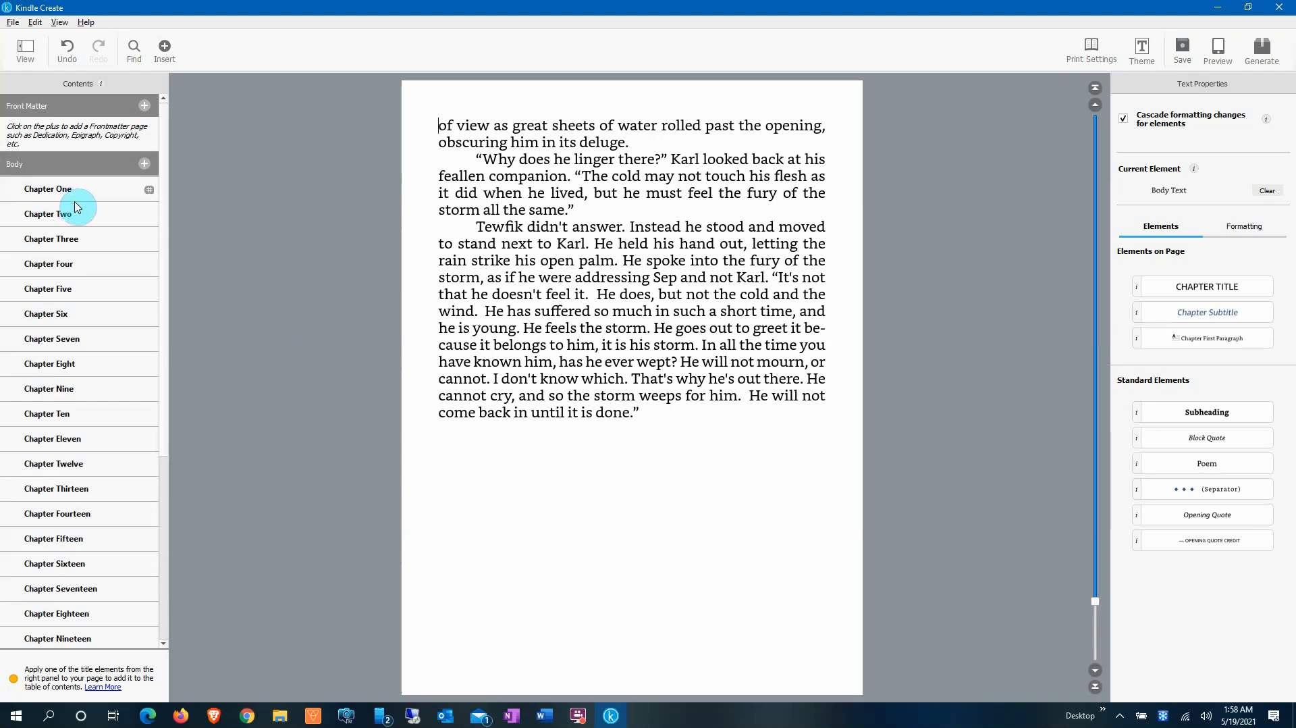
# Step: Check the title formatting of several chapters from Chapter Two onward, and return to Chapter One
pyautogui.click(104, 212)
pyautogui.click(103, 239)
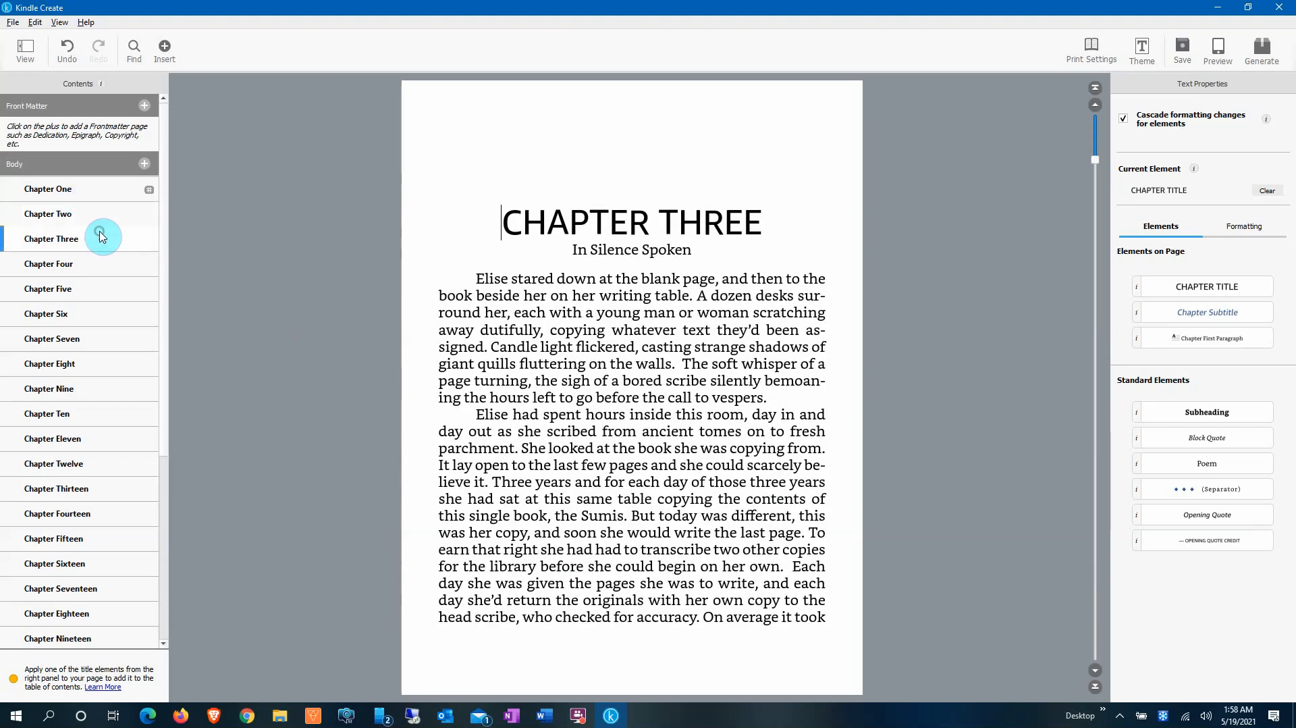
pyautogui.click(86, 289)
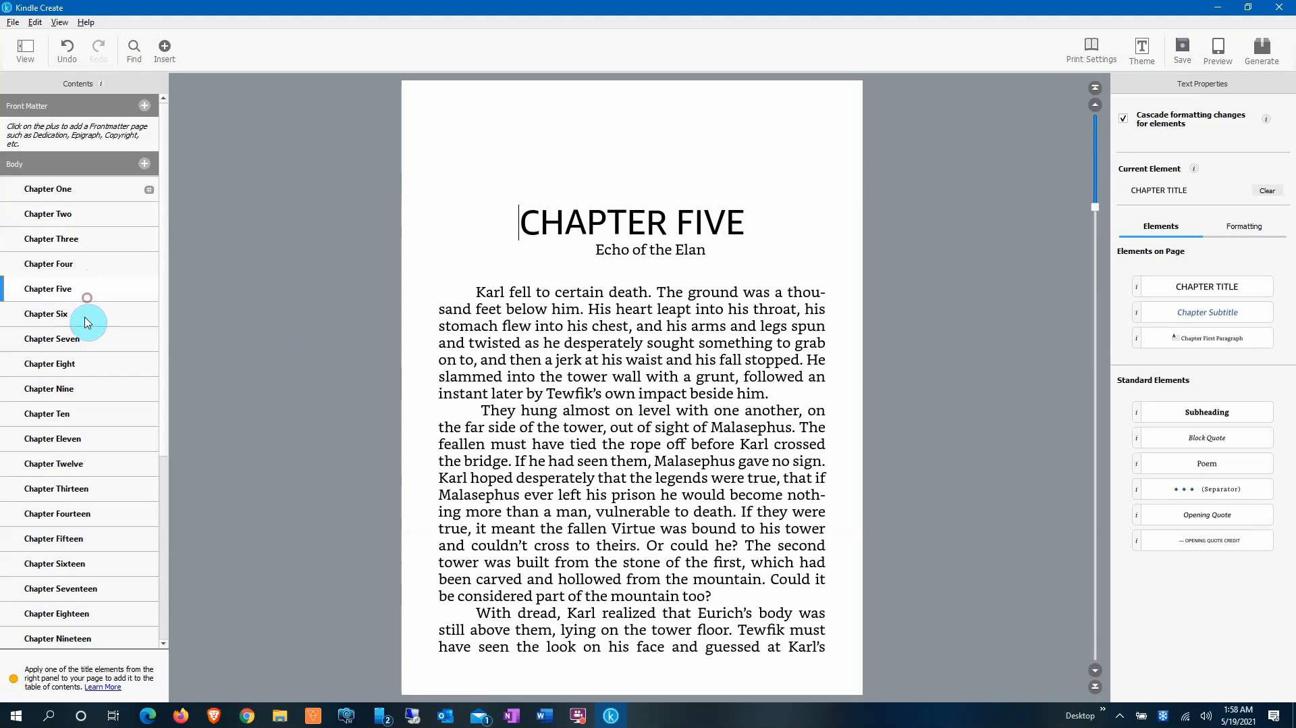
pyautogui.click(86, 329)
pyautogui.click(94, 202)
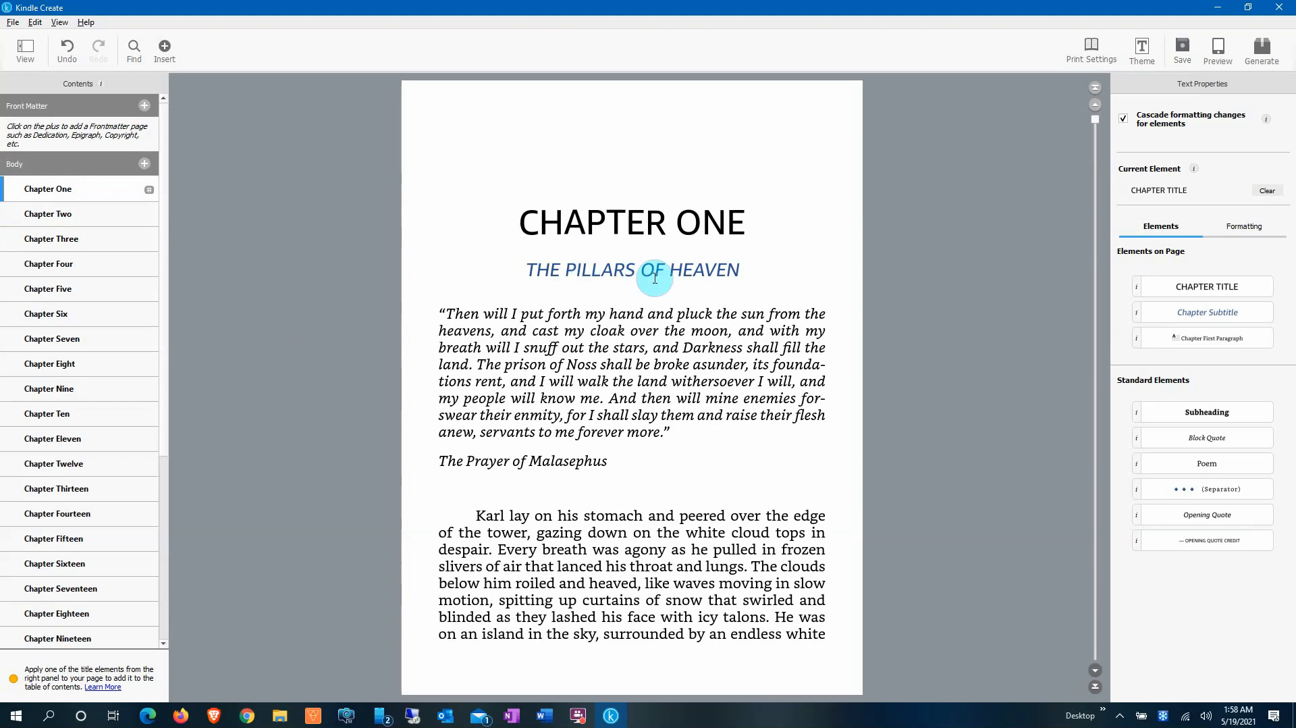
# Step: Compare the current element of Chapter One's subtitle with that of the "WHISPERS AND RUMORS" line in Chapter Two
pyautogui.moveTo(741, 270); pyautogui.dragTo(671, 270)
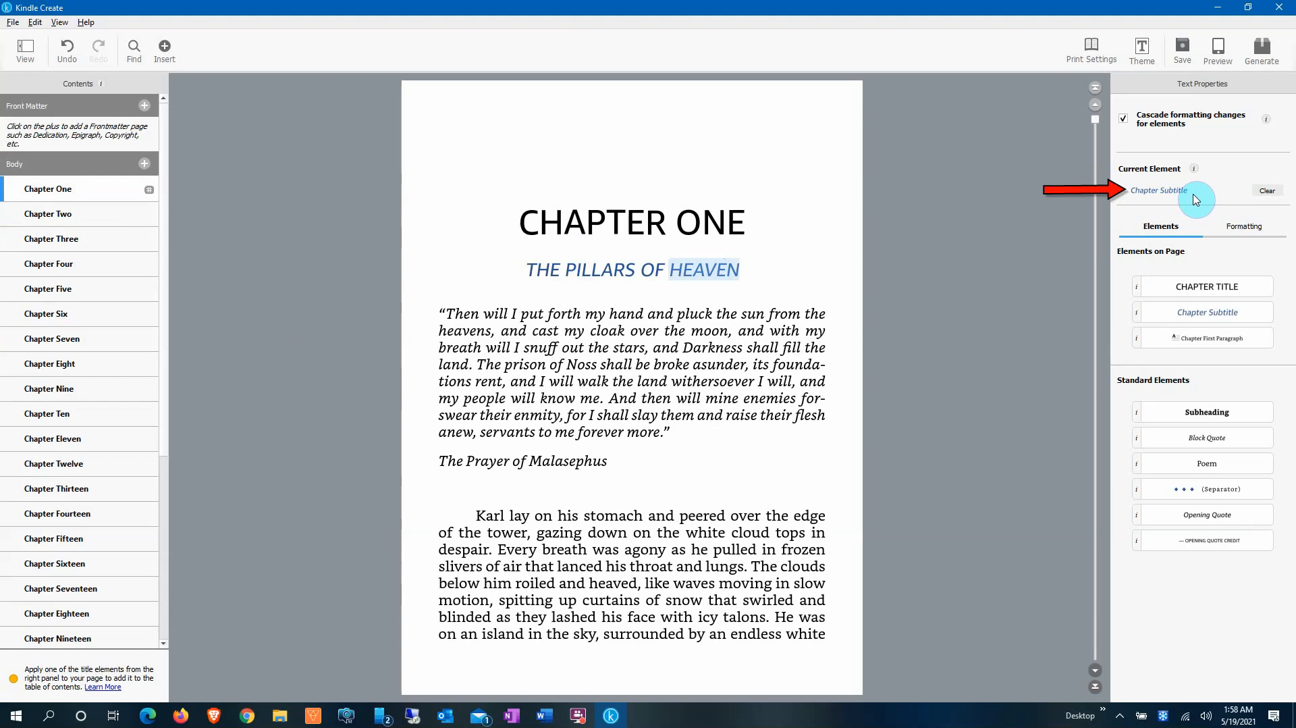
pyautogui.click(70, 215)
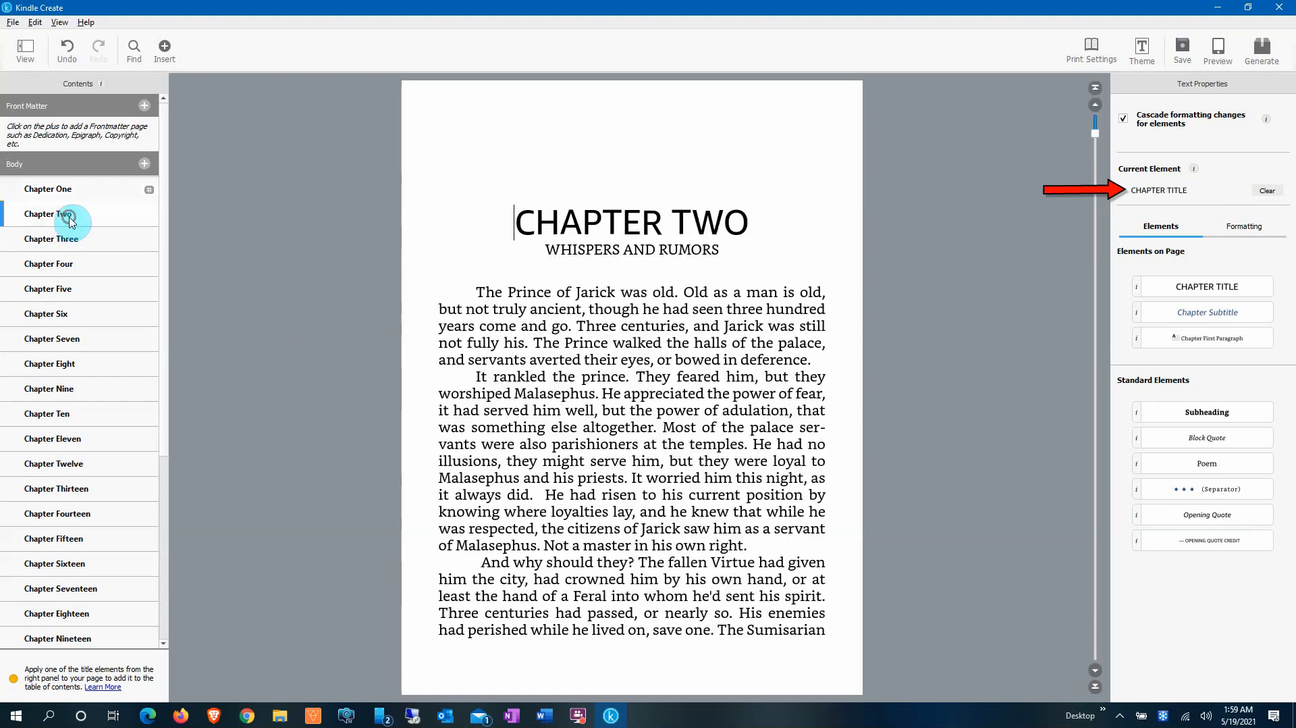
pyautogui.click(597, 249)
pyautogui.click(678, 250)
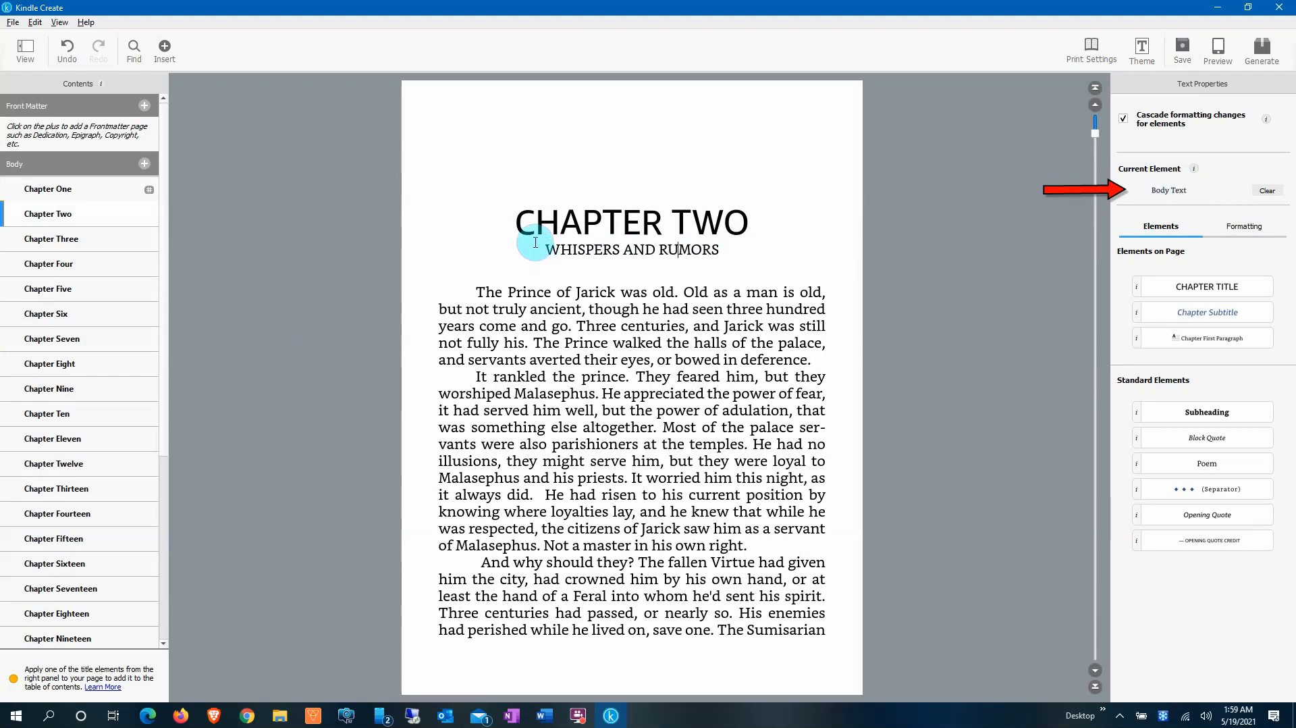
# Step: Look at the heading lines of Chapters Three and Four, and recheck those of Chapters Two and One
pyautogui.click(125, 244)
pyautogui.click(107, 262)
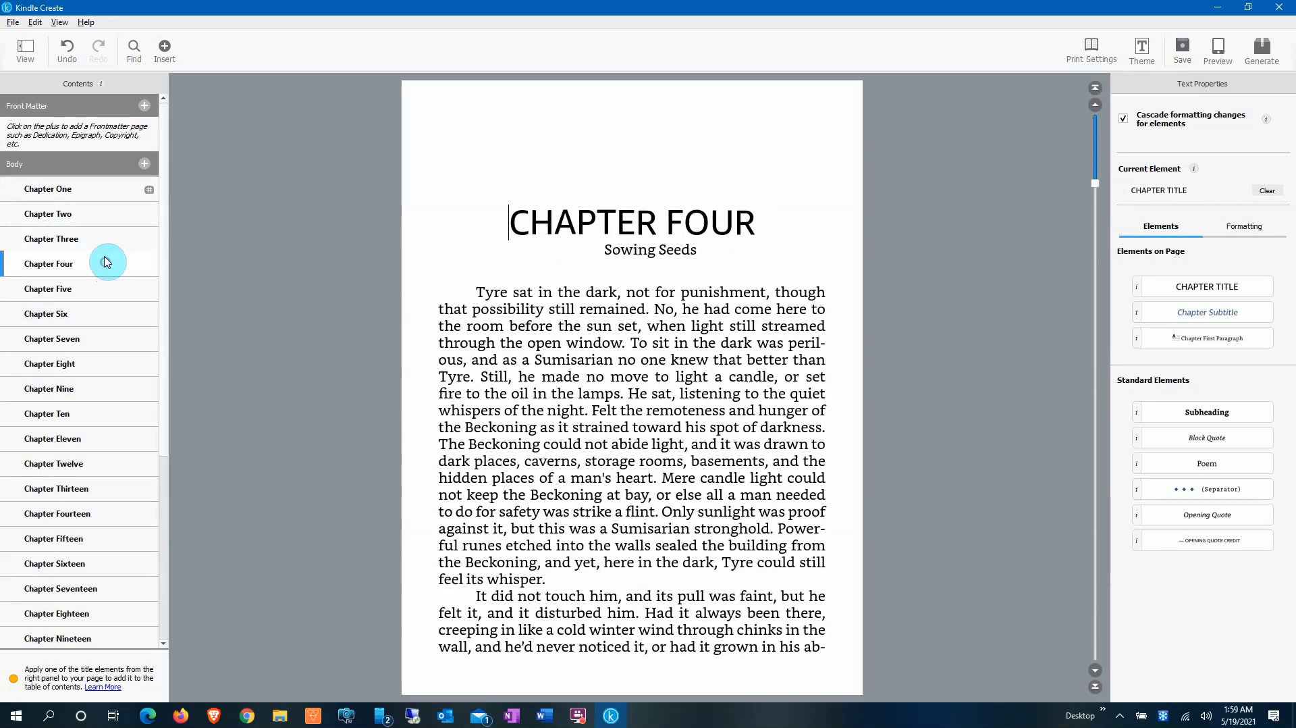
pyautogui.click(85, 211)
pyautogui.click(84, 195)
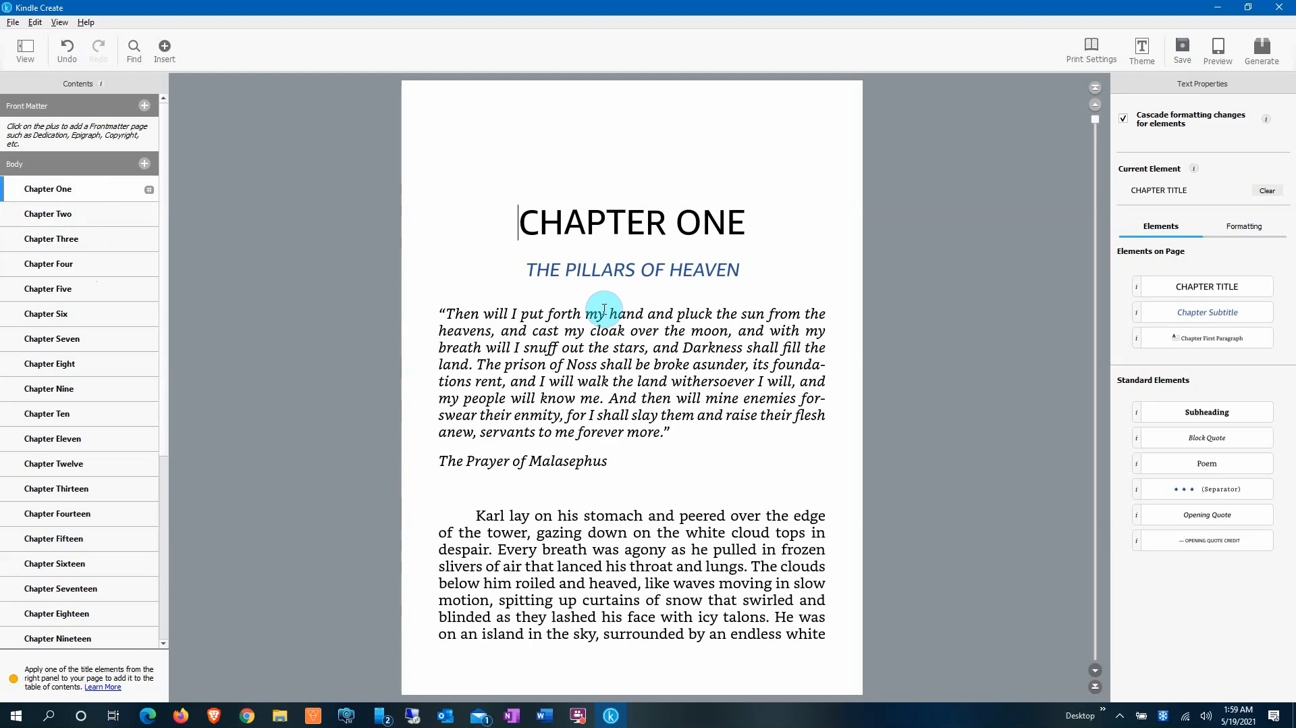
pyautogui.click(703, 224)
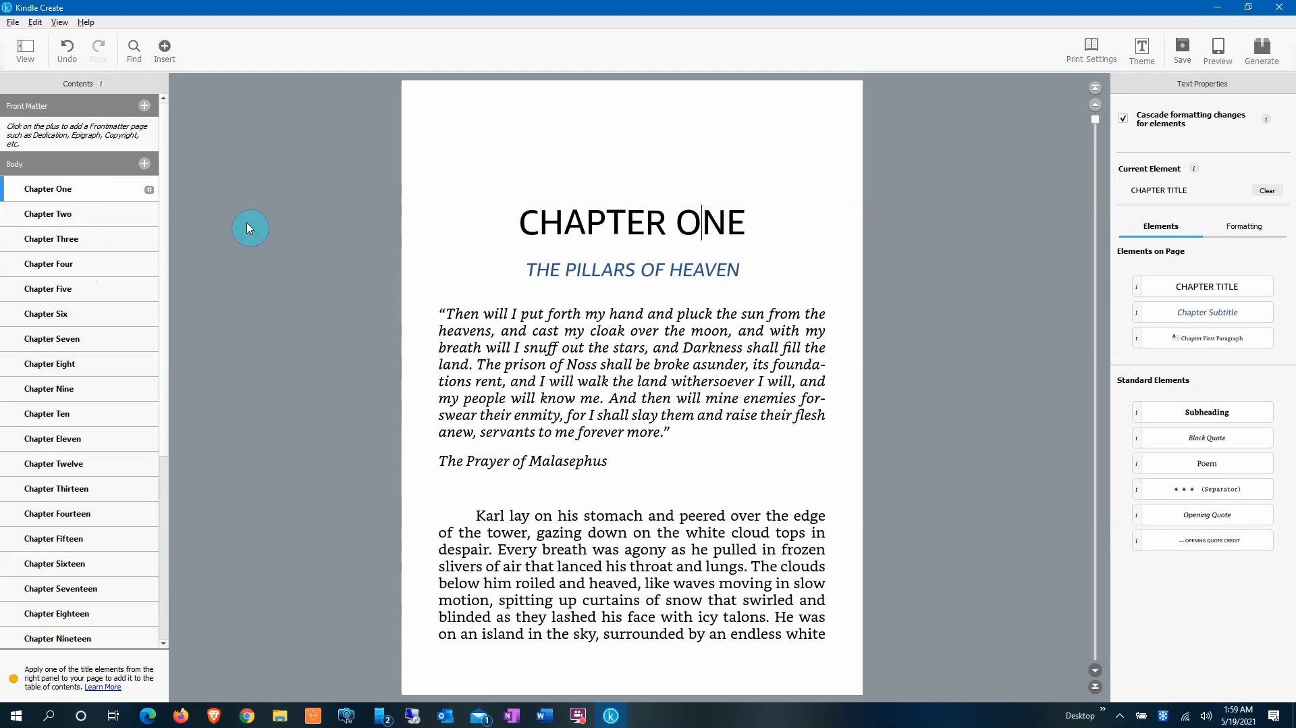
pyautogui.click(114, 217)
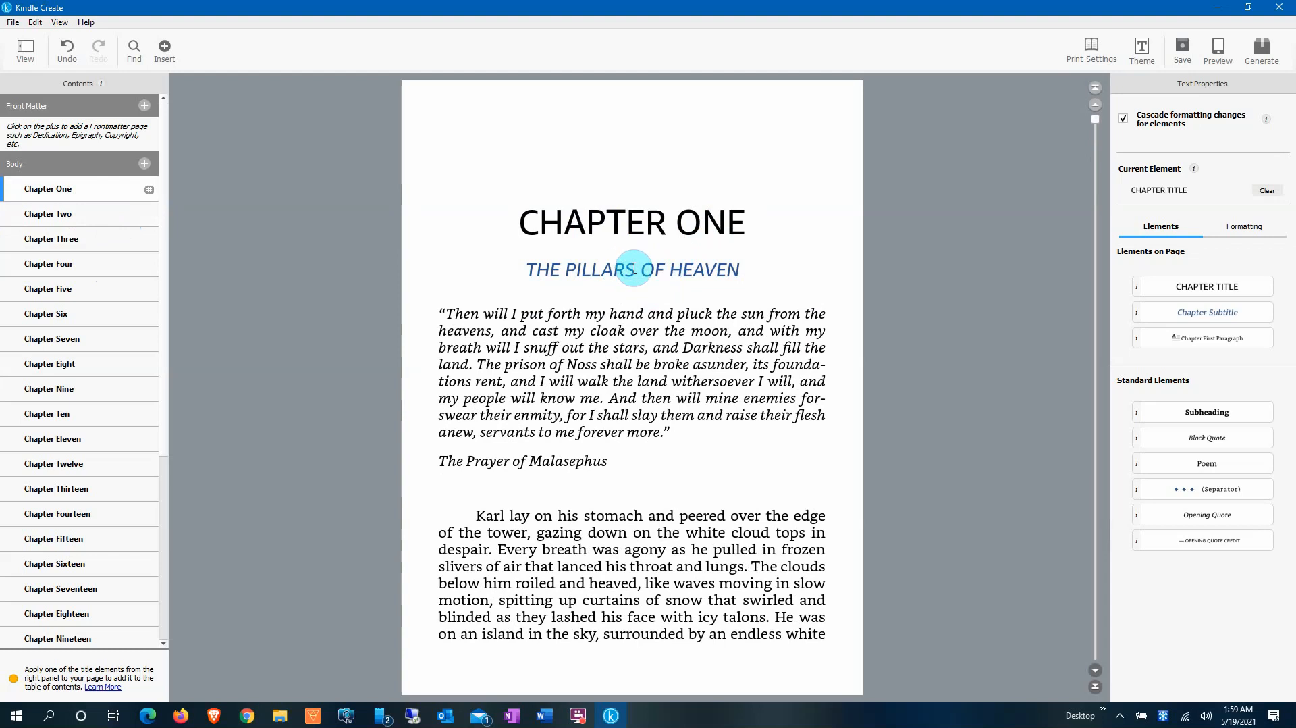
# Step: Apply the Chapter First Paragraph element to Chapter One's "Karl lay on his stomach" paragraph, and place the cursor in the subtitle
pyautogui.click(539, 516)
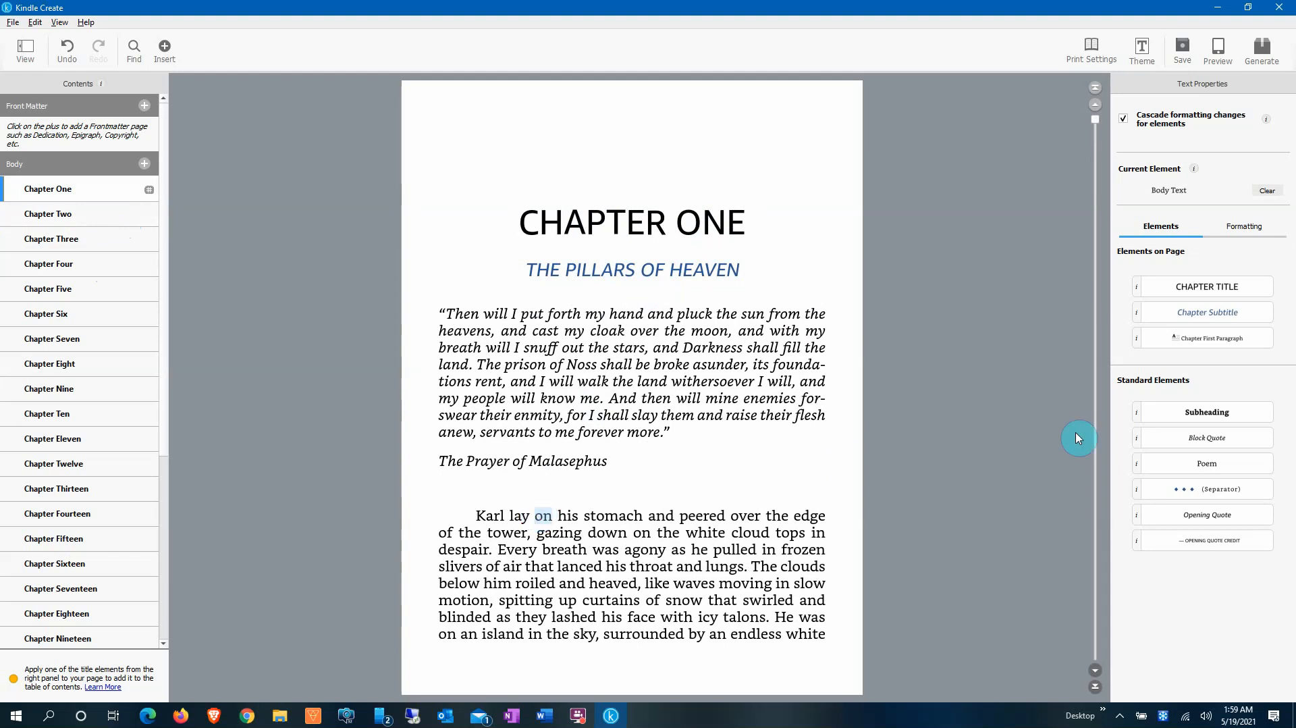
pyautogui.click(1199, 346)
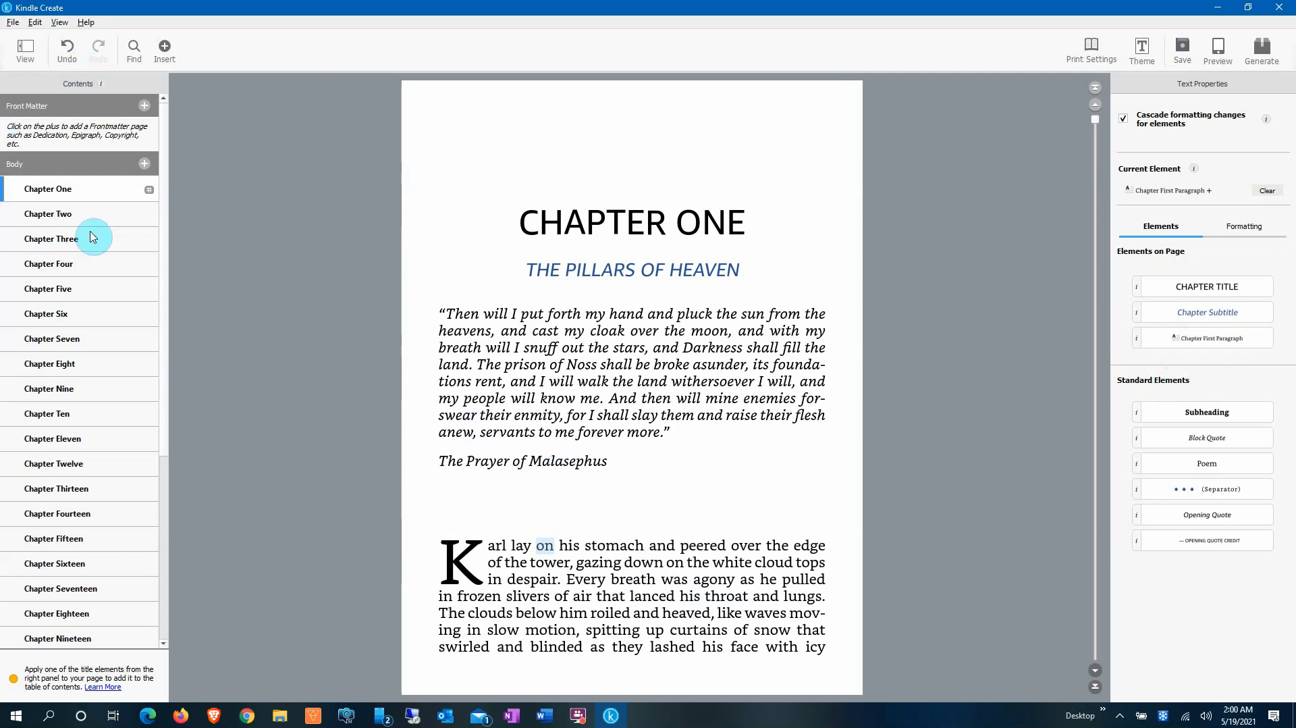
pyautogui.click(593, 270)
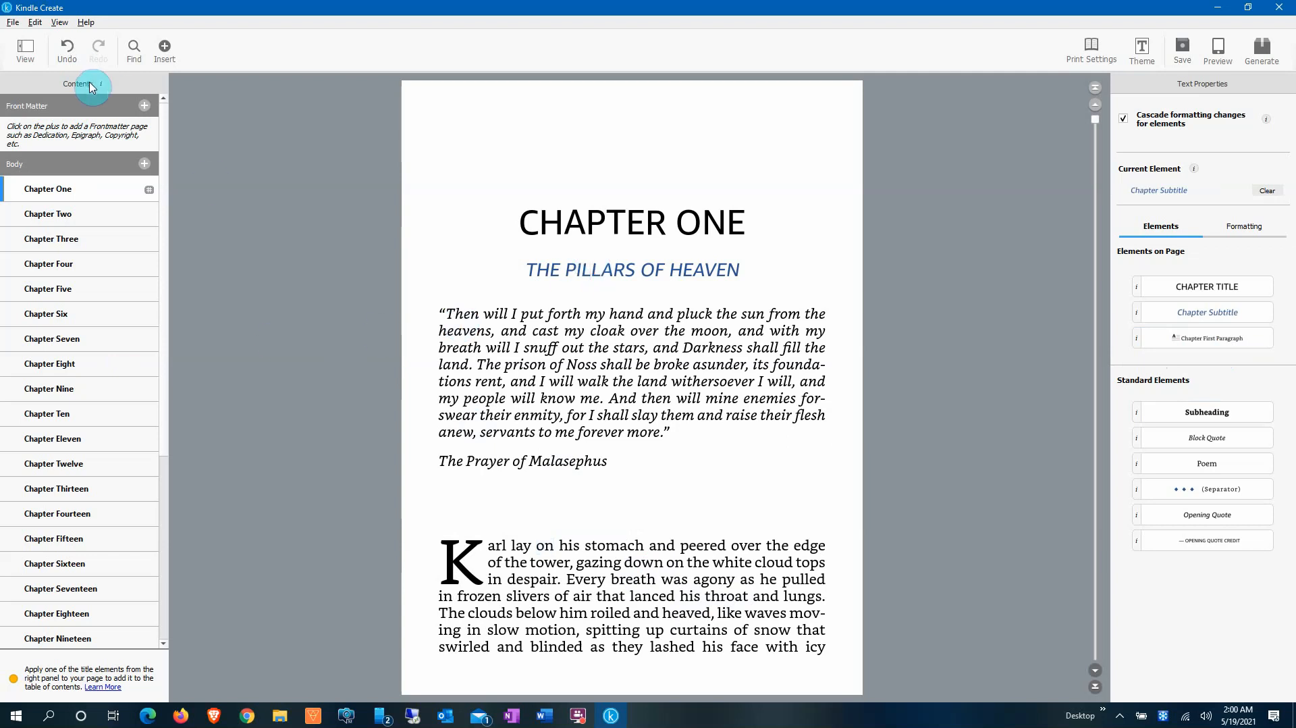
# Step: Look through the contents list down to the appendices and Back Matter, and return to its beginning
pyautogui.click(205, 427)
pyautogui.scroll(-7, 204, 427)
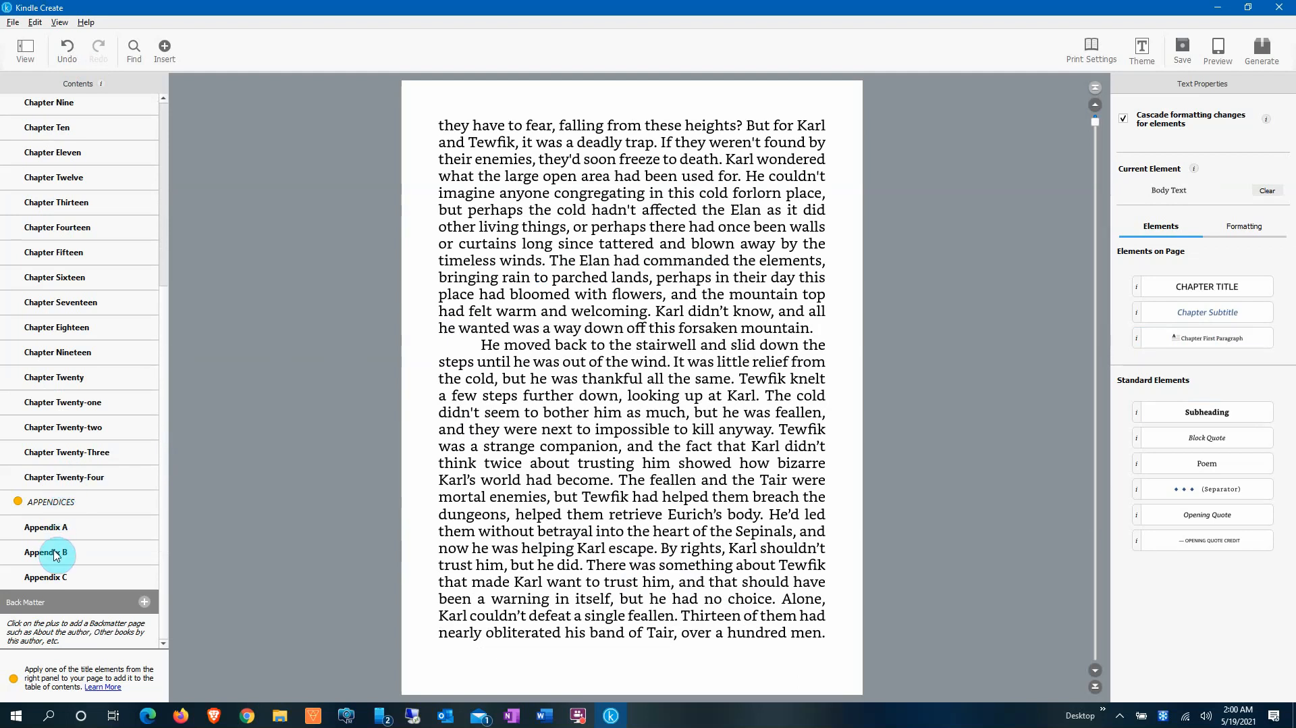
pyautogui.scroll(5, 54, 554)
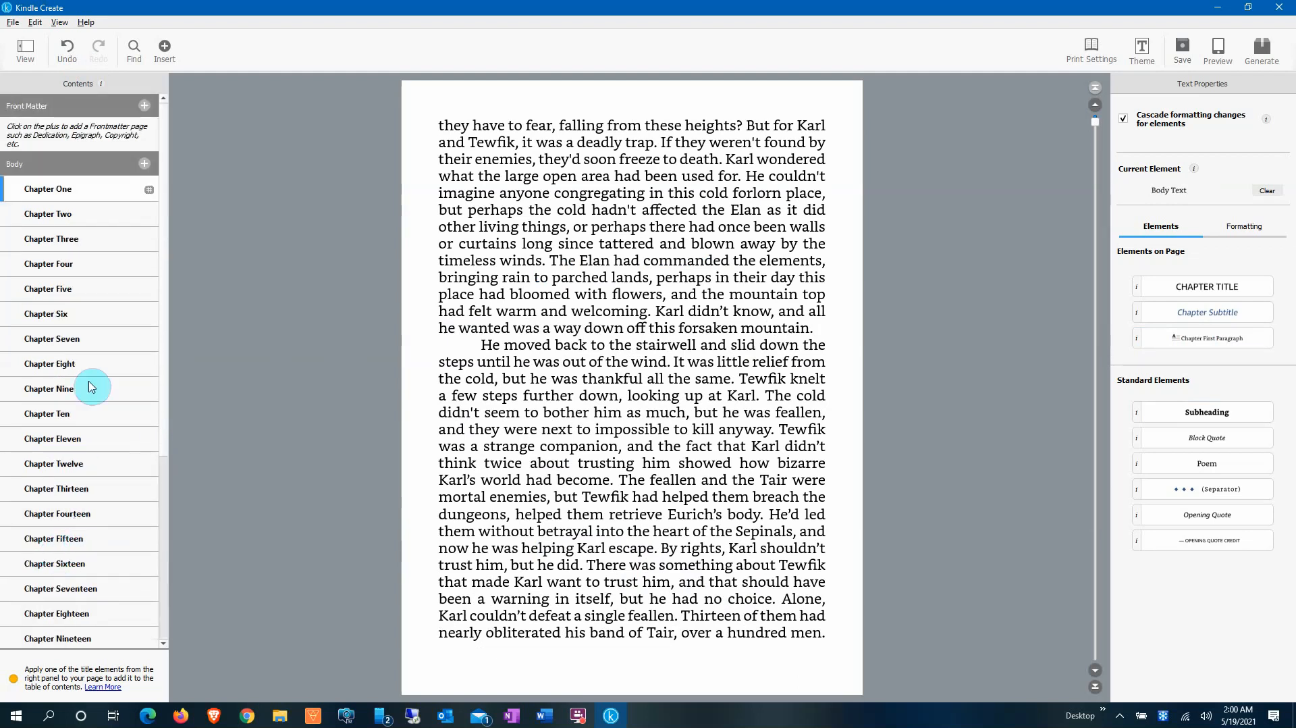
# Step: Clear the element from Chapter One's subtitle "THE PILLARS OF HEAVEN" and reapply the Chapter Subtitle element to it
pyautogui.scroll(3, 508, 404)
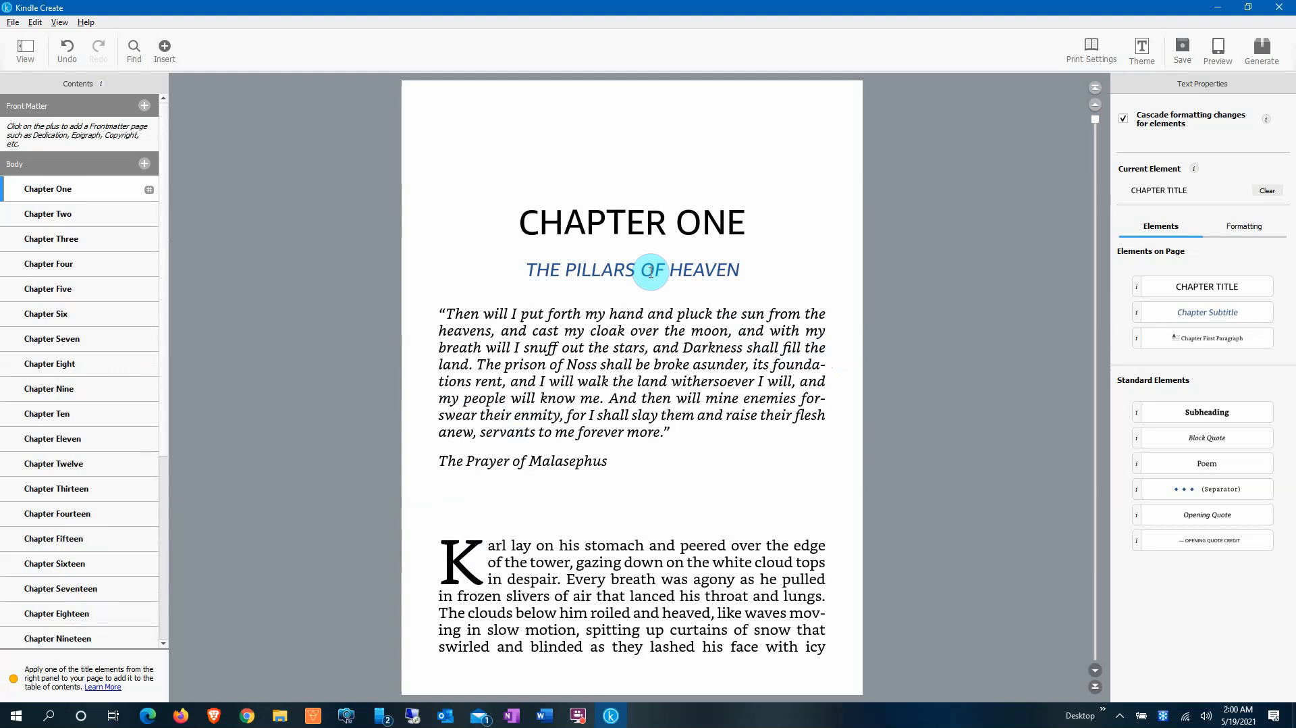
pyautogui.click(690, 269)
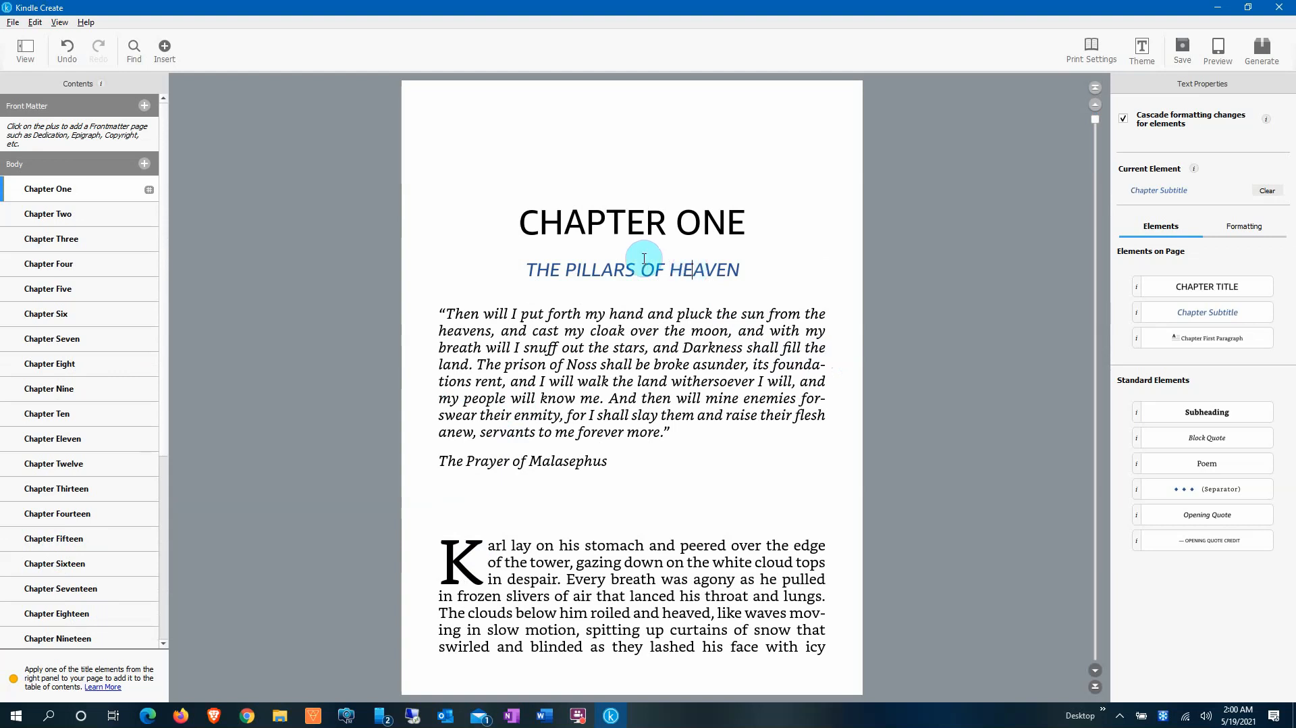
pyautogui.moveTo(528, 270); pyautogui.dragTo(715, 276)
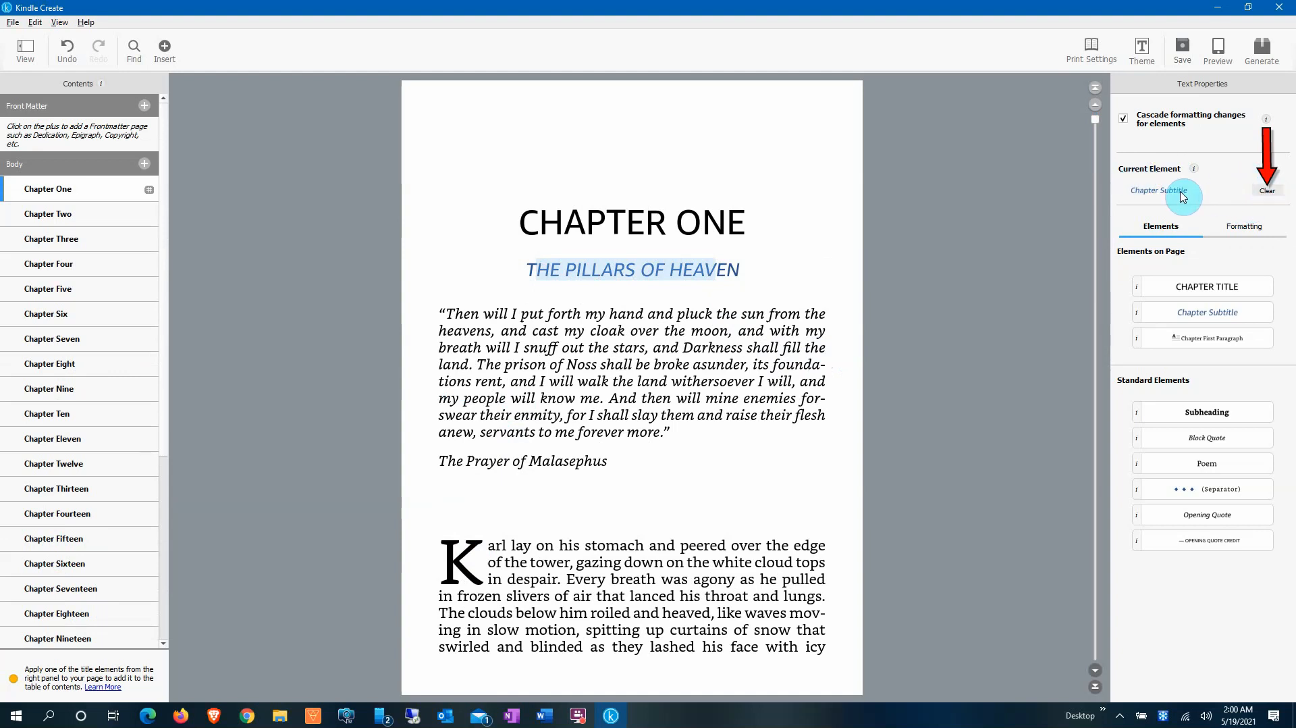
pyautogui.click(1267, 191)
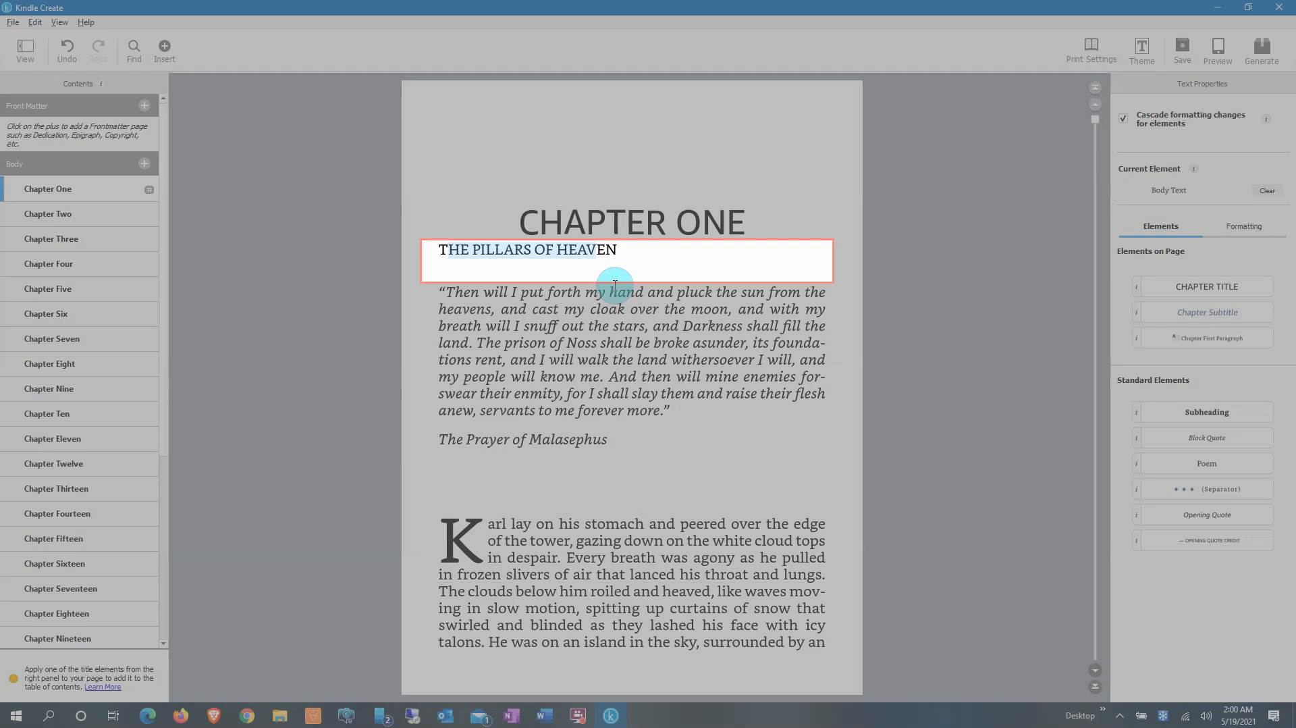
pyautogui.click(1173, 314)
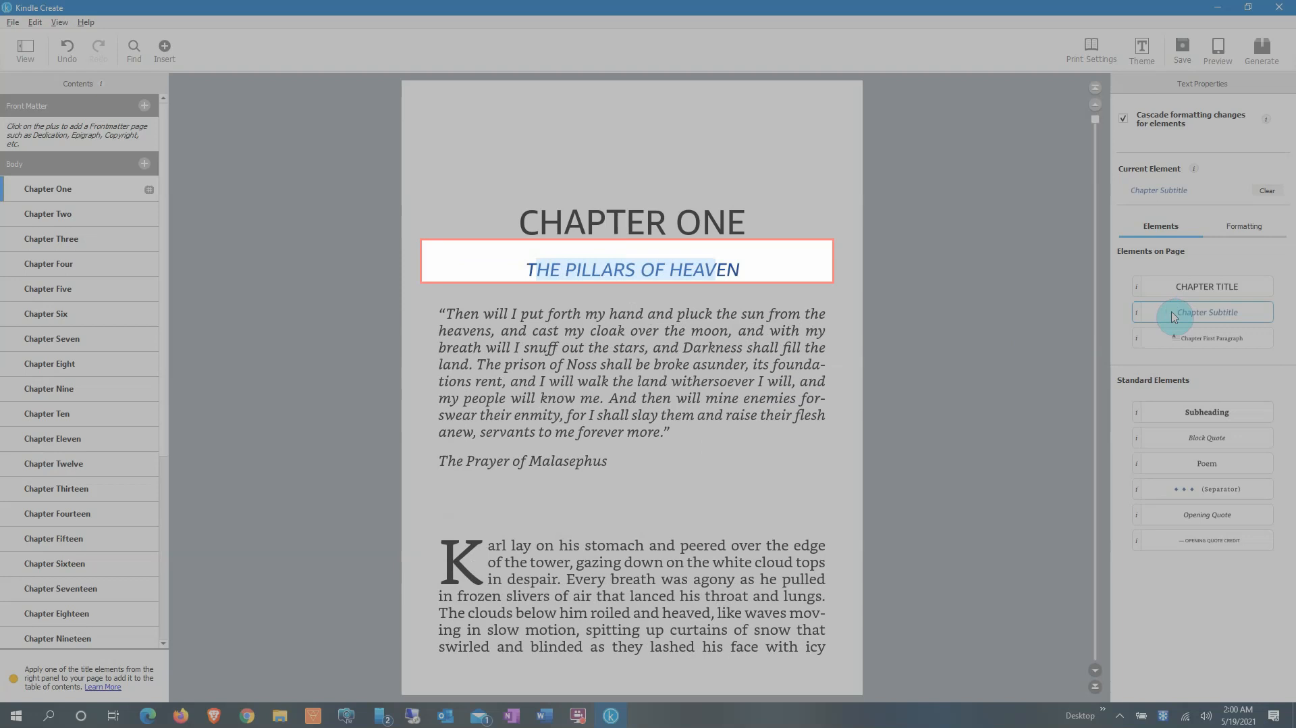
pyautogui.click(1267, 192)
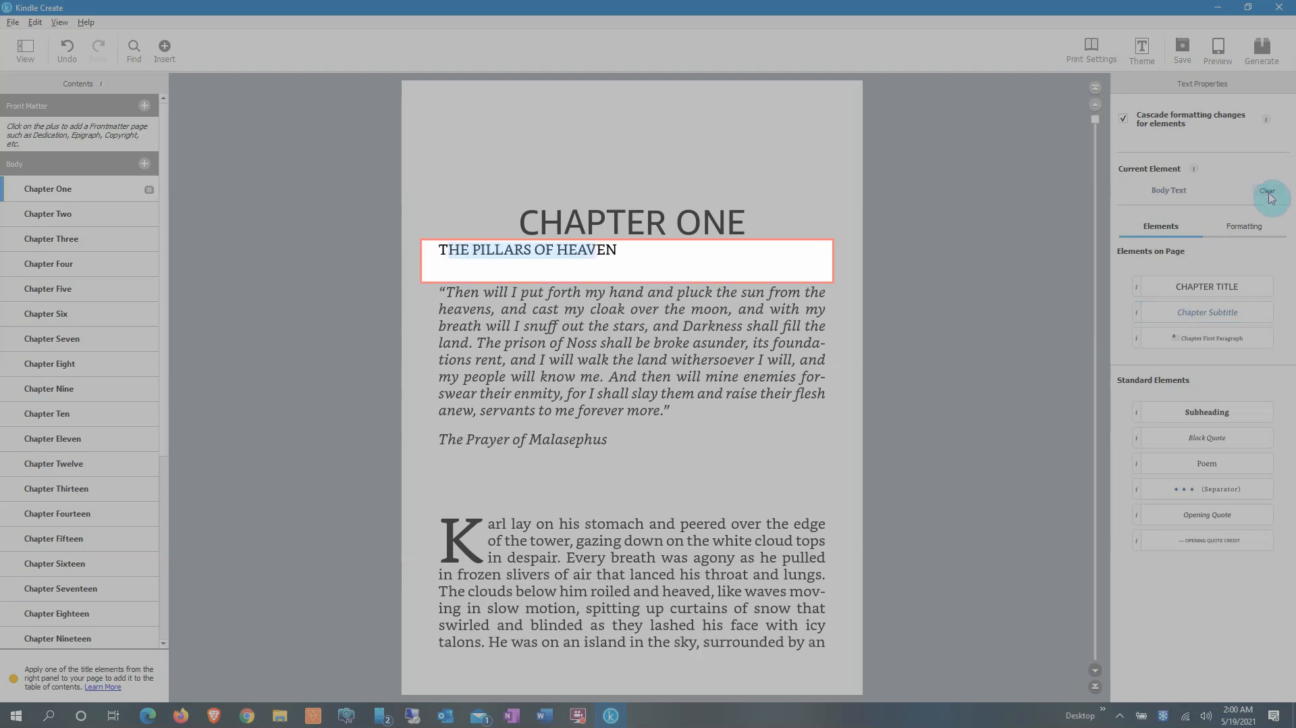
pyautogui.click(1201, 310)
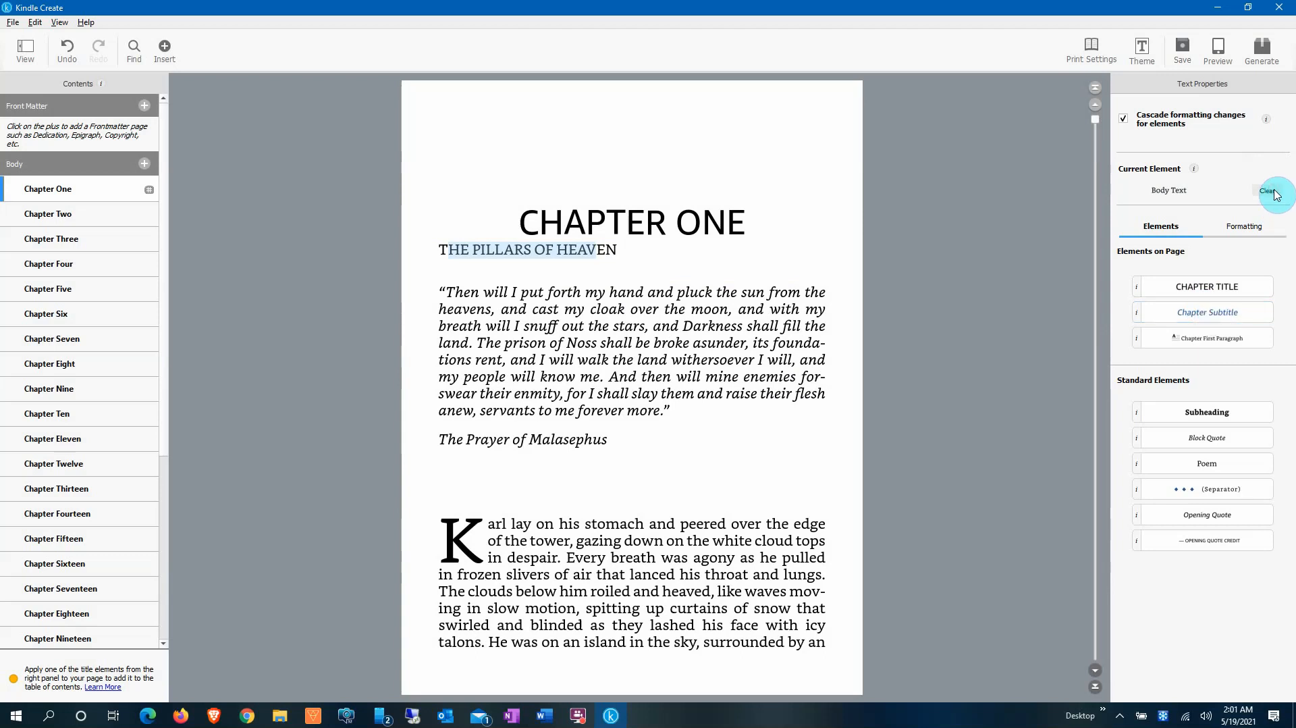
pyautogui.click(1200, 315)
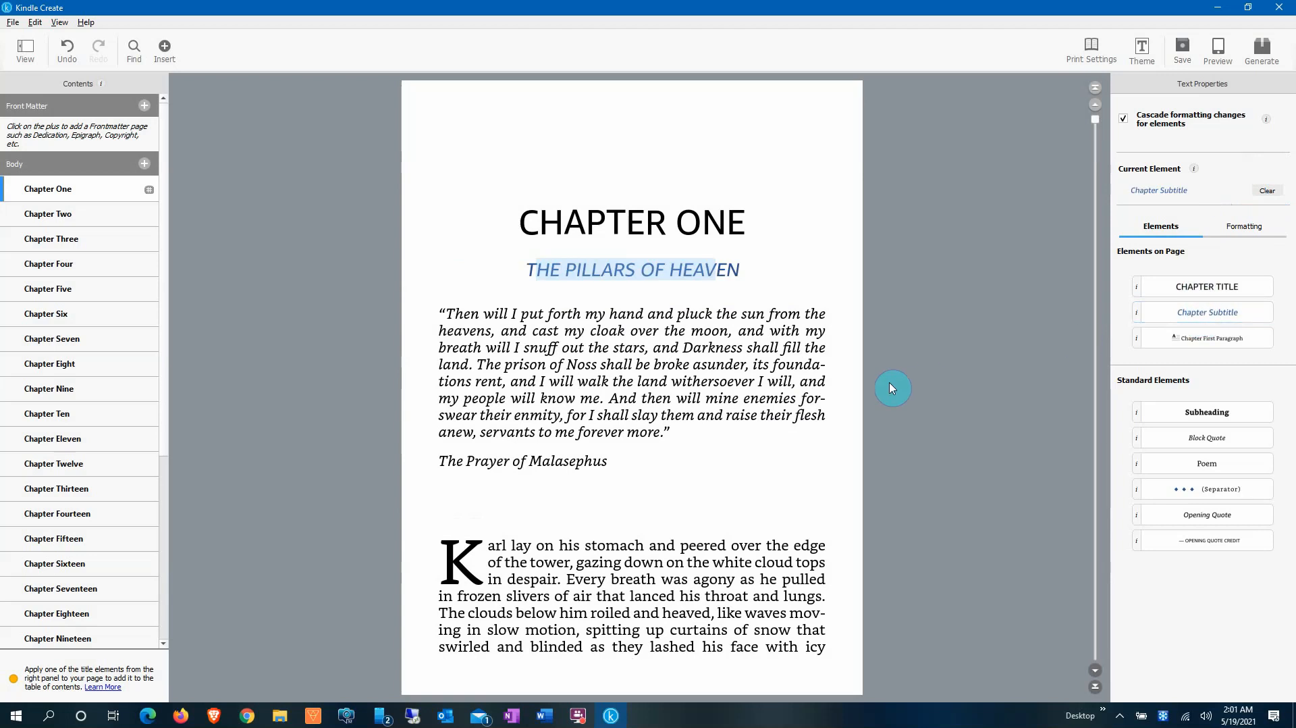
# Step: Preview the book's Chapter One opening page on a tablet and close the preview
pyautogui.click(1218, 48)
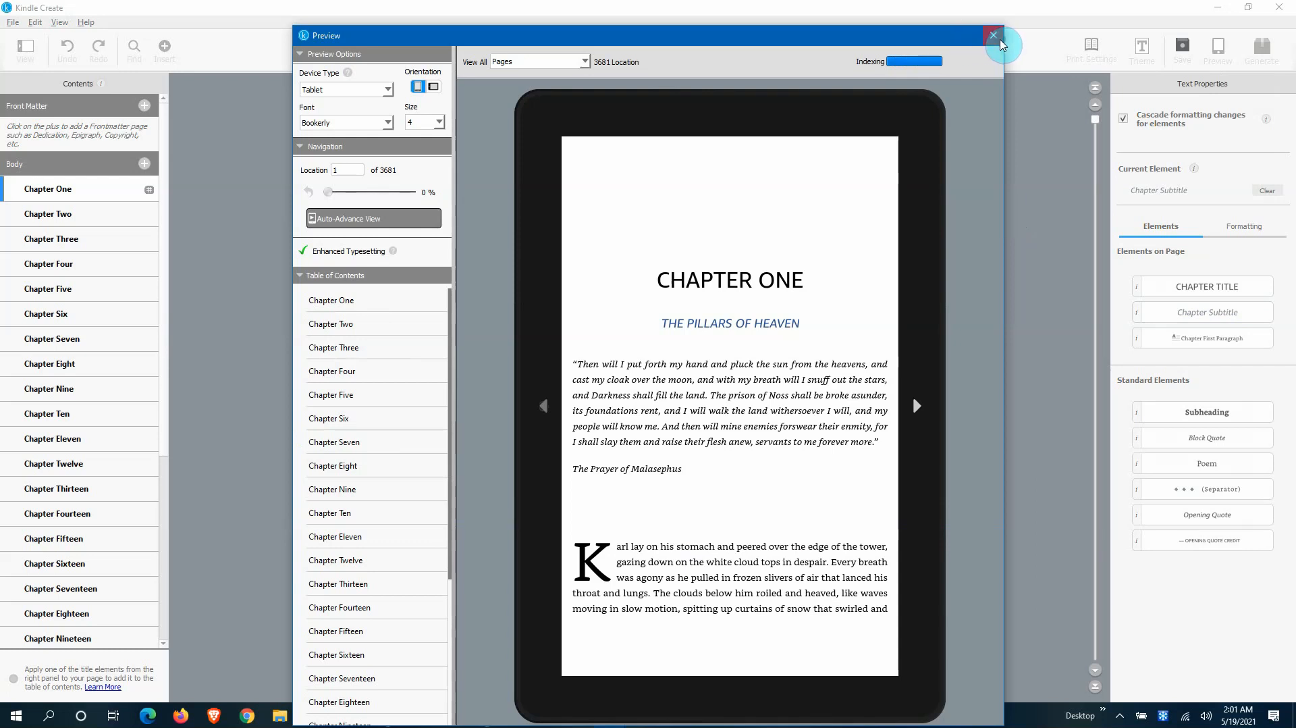
pyautogui.click(1004, 38)
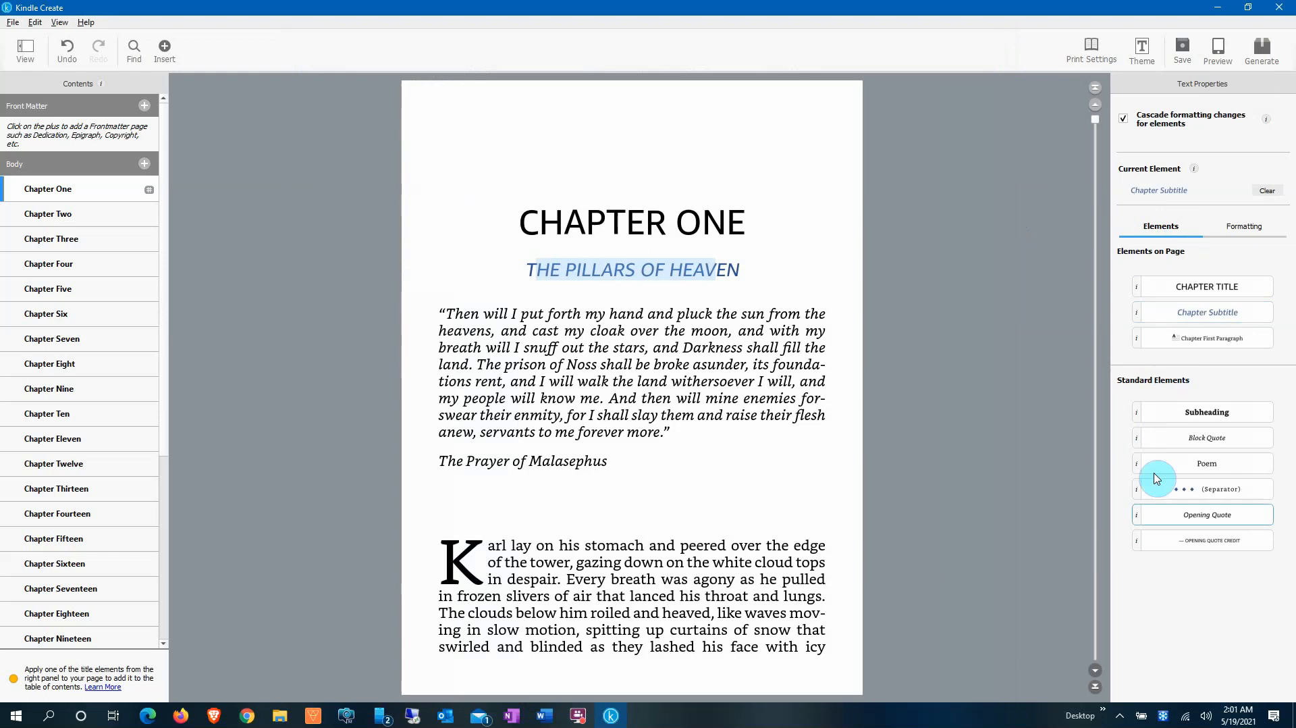
# Step: Add an automatically generated Table of Contents page to the front matter
pyautogui.click(92, 196)
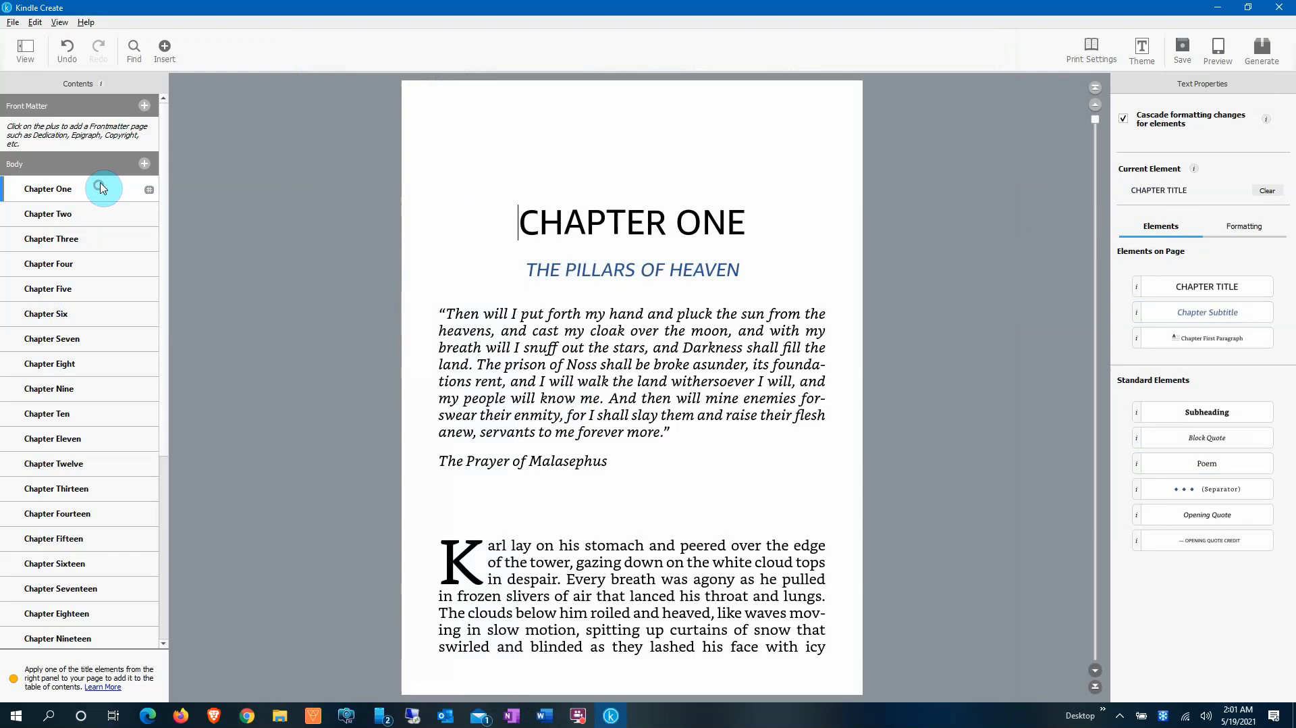
pyautogui.click(144, 106)
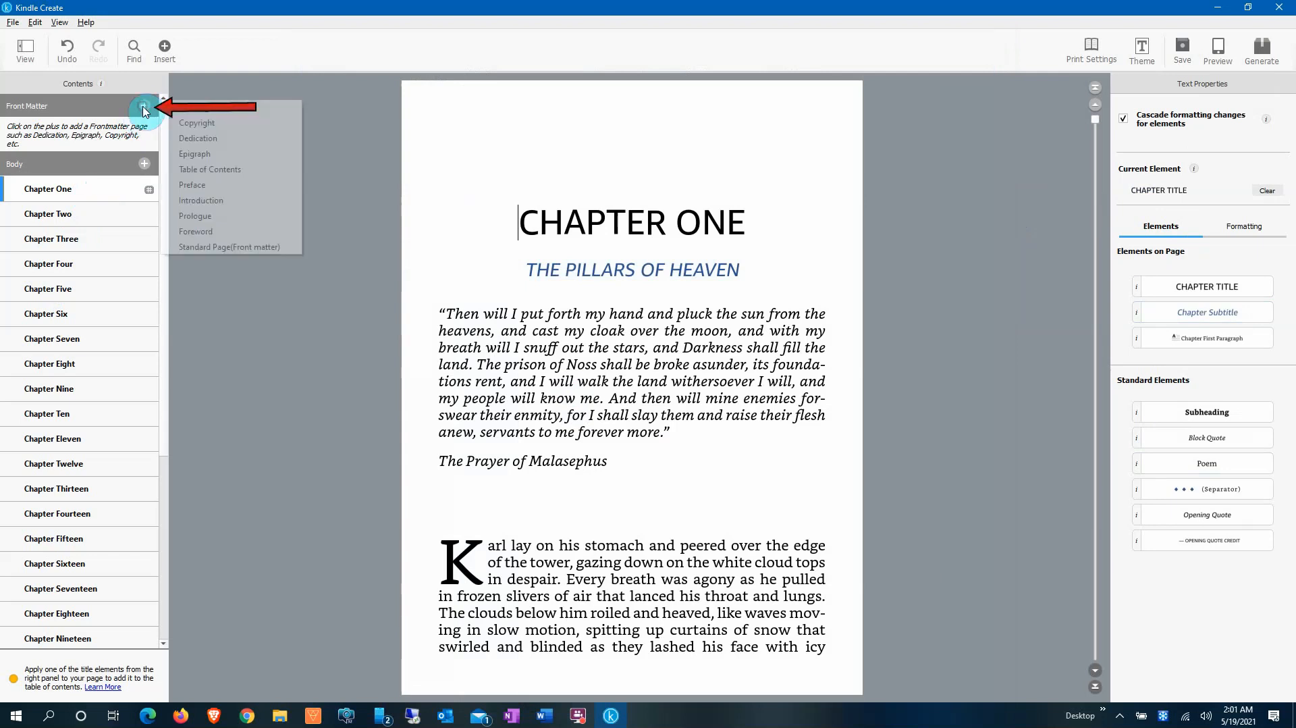
pyautogui.click(208, 171)
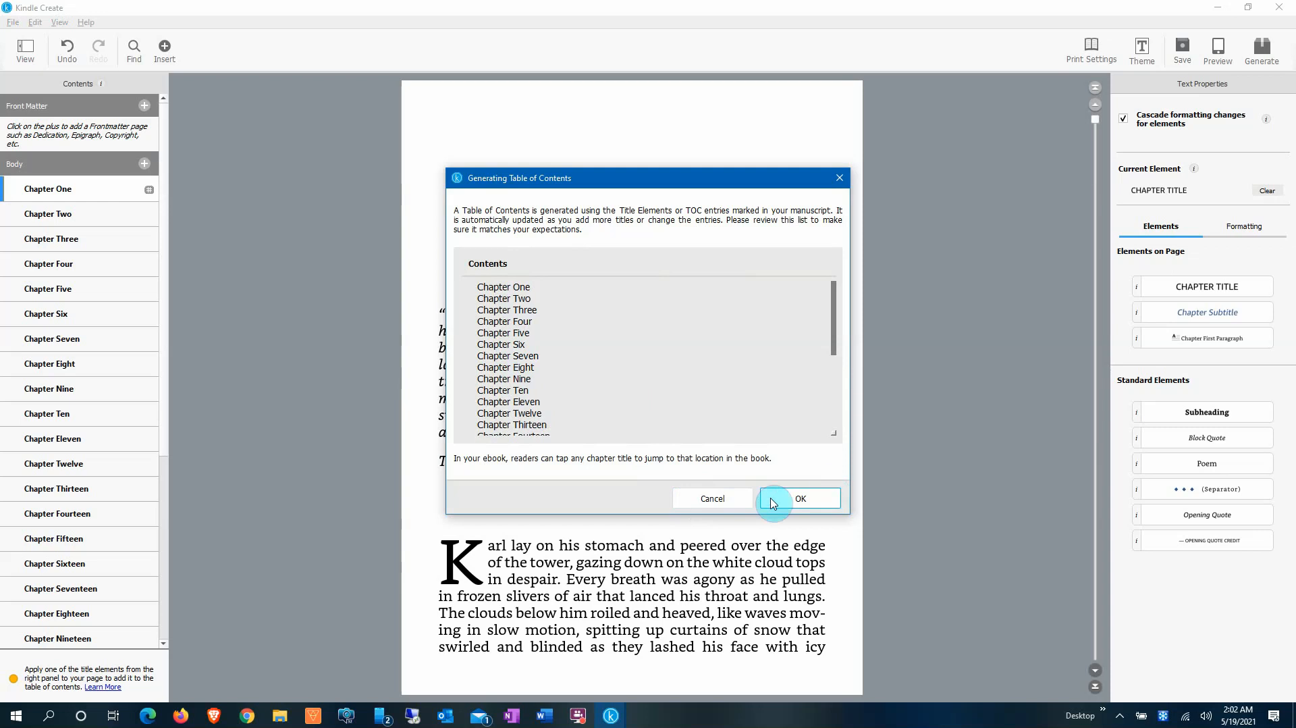
pyautogui.click(800, 498)
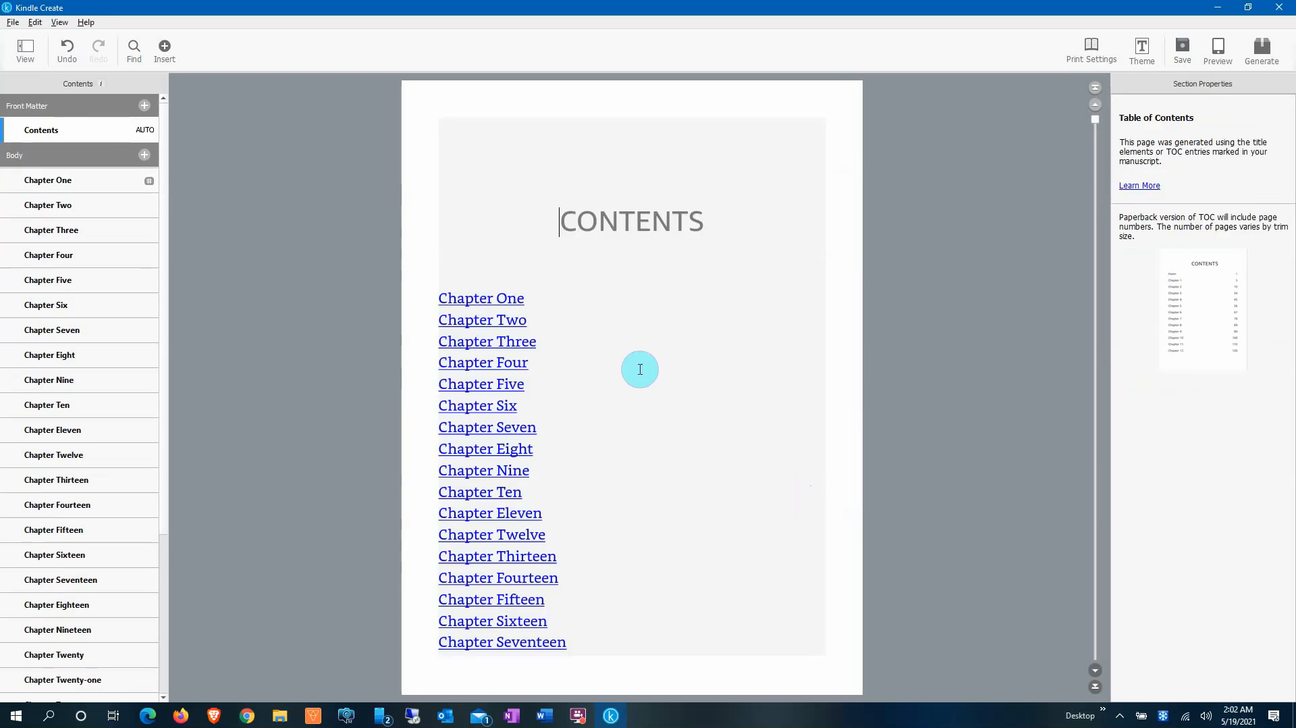
# Step: Look over the new contents page, test its Chapter Four link in the book preview, and close the preview
pyautogui.scroll(-3, 660, 398)
pyautogui.scroll(3, 662, 405)
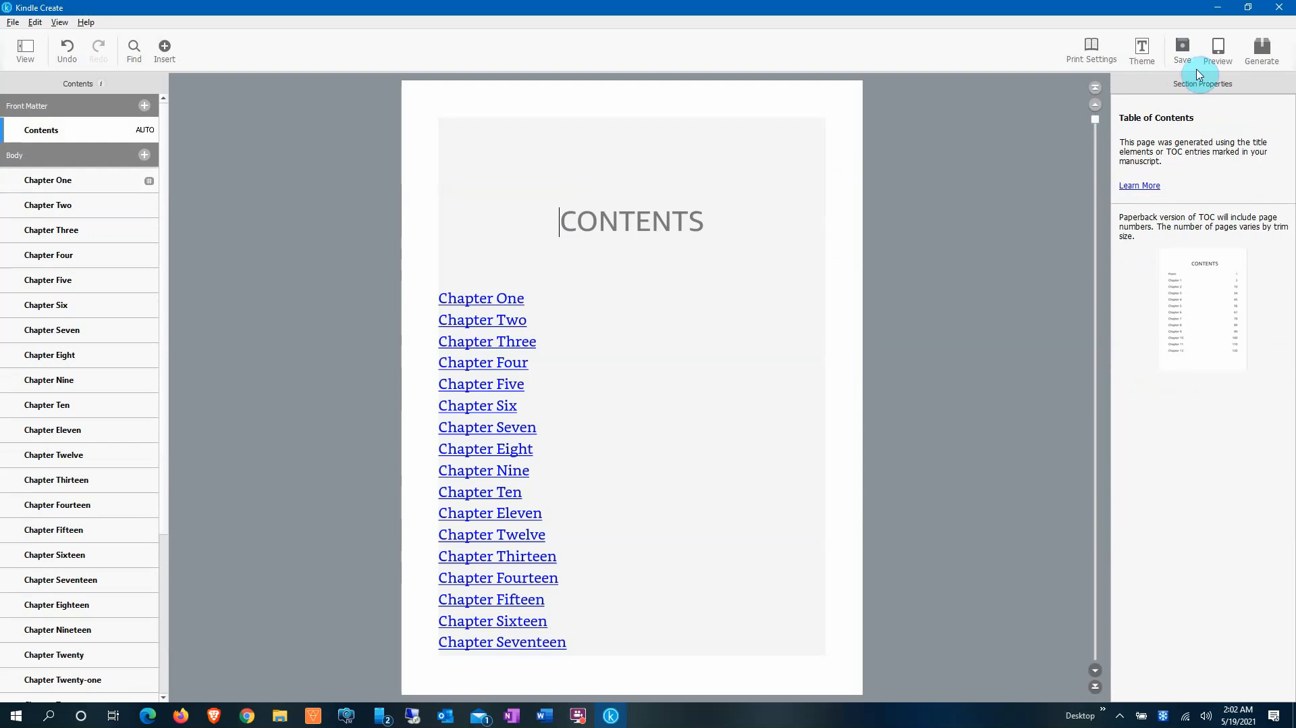
pyautogui.click(1219, 55)
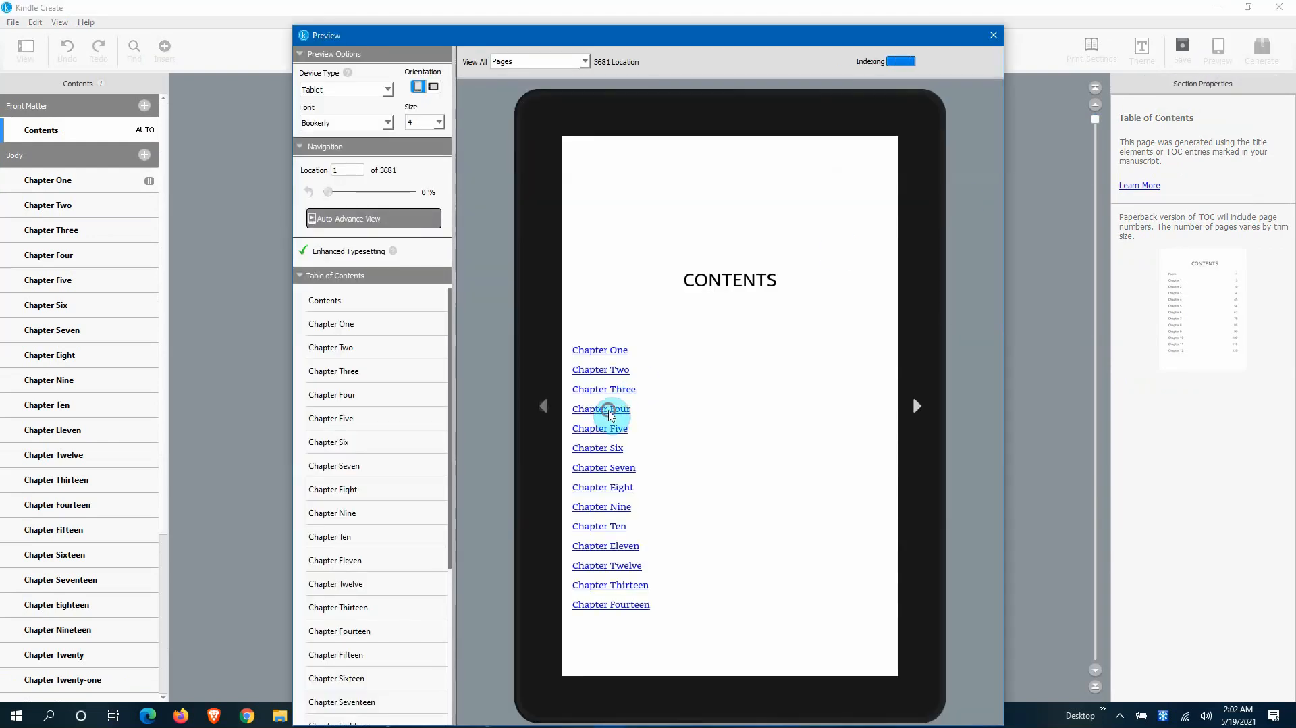
pyautogui.click(608, 410)
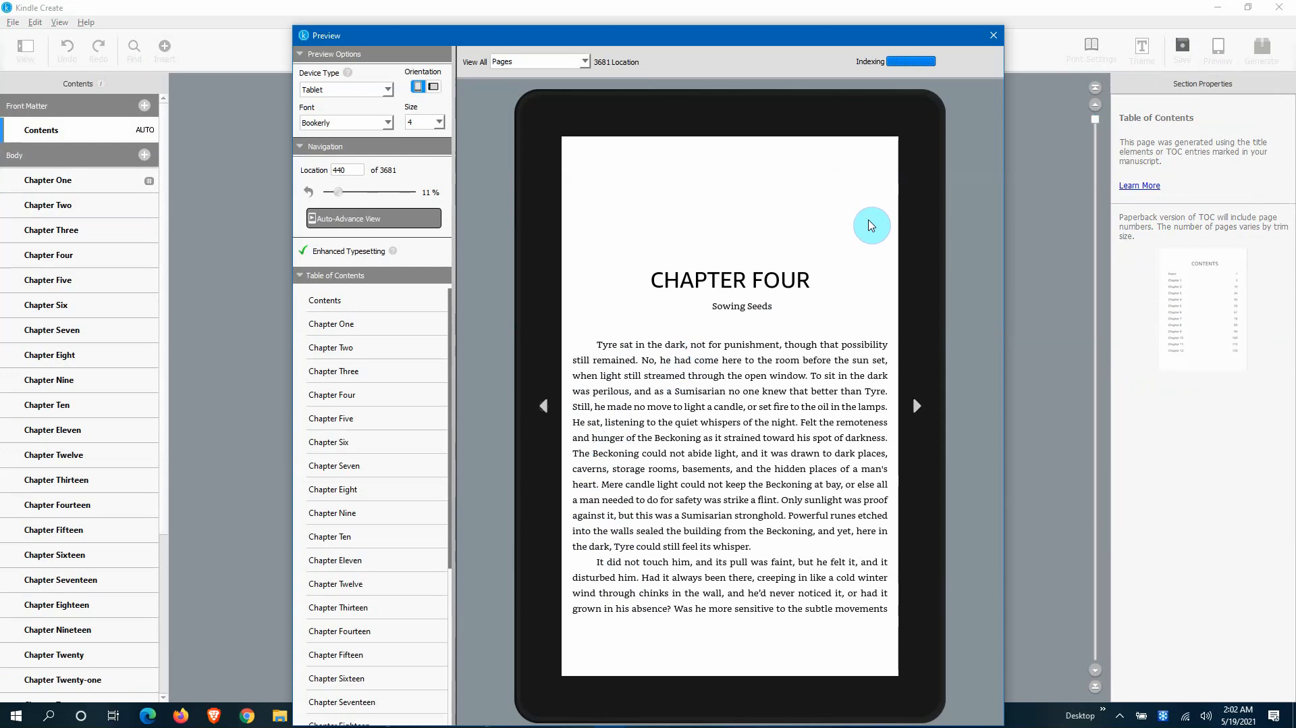
pyautogui.click(994, 35)
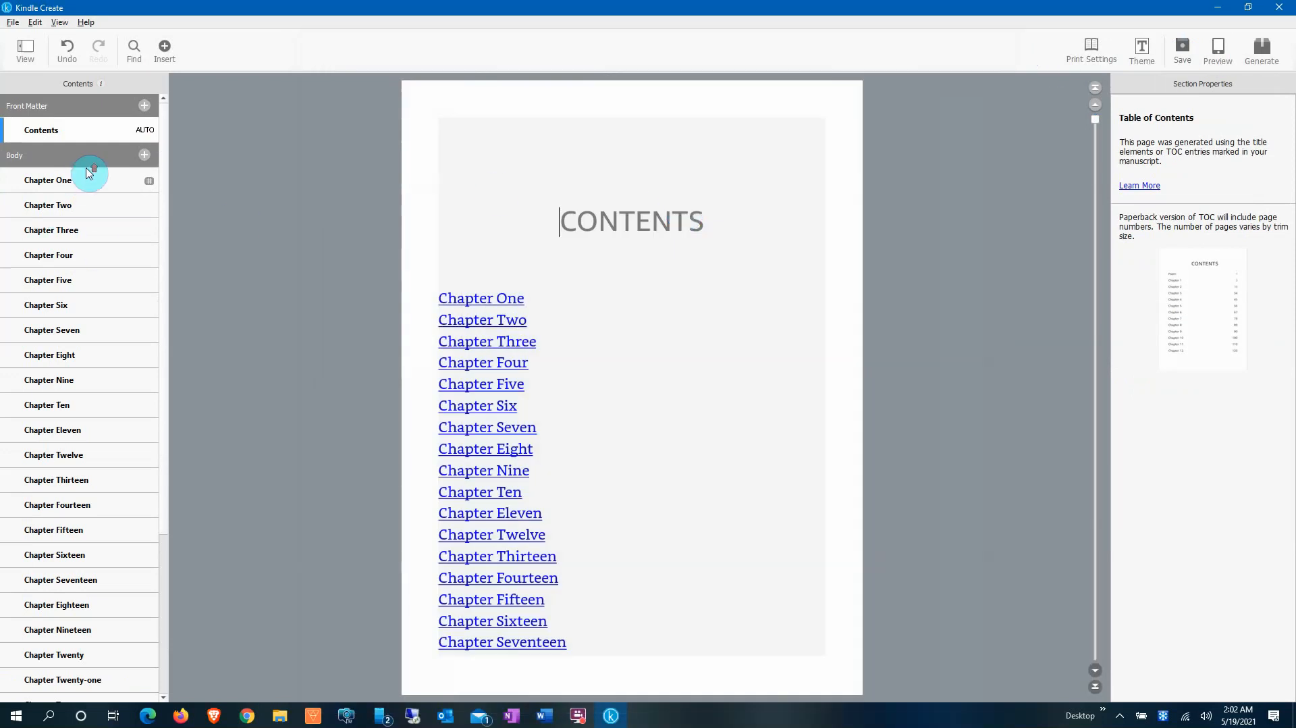
pyautogui.rightClick(56, 130)
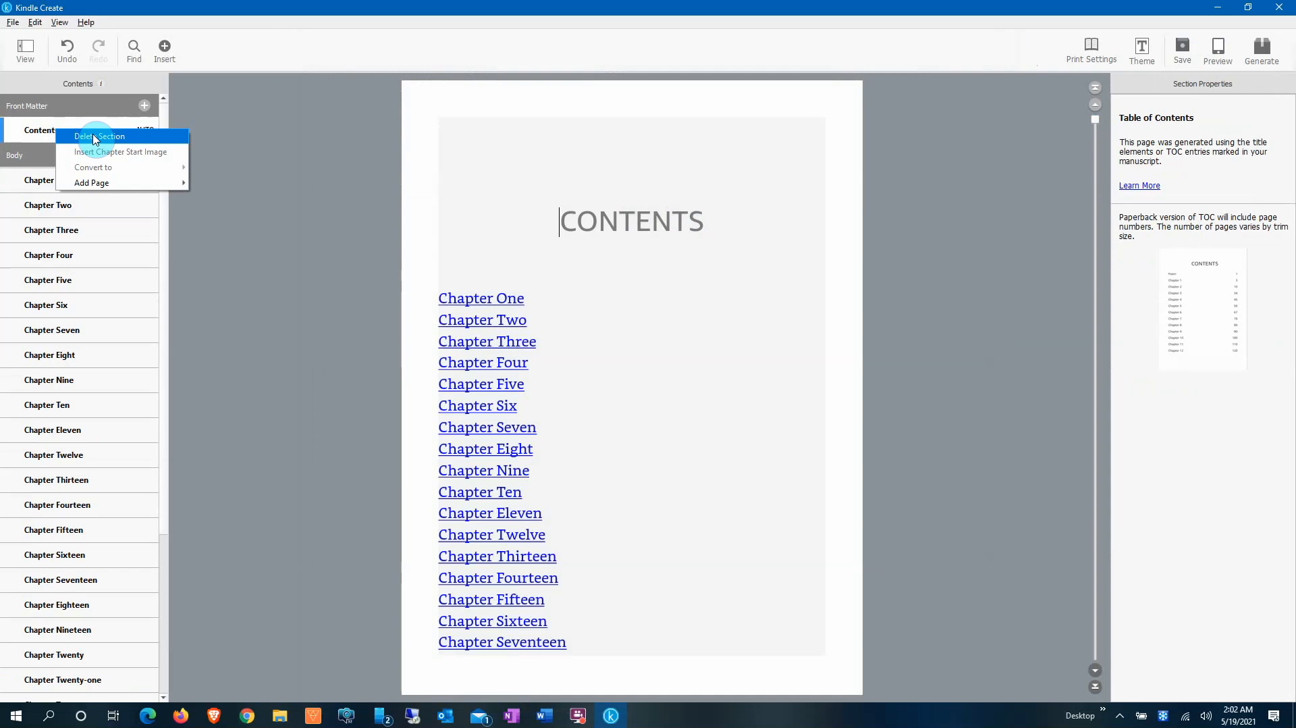
pyautogui.click(254, 139)
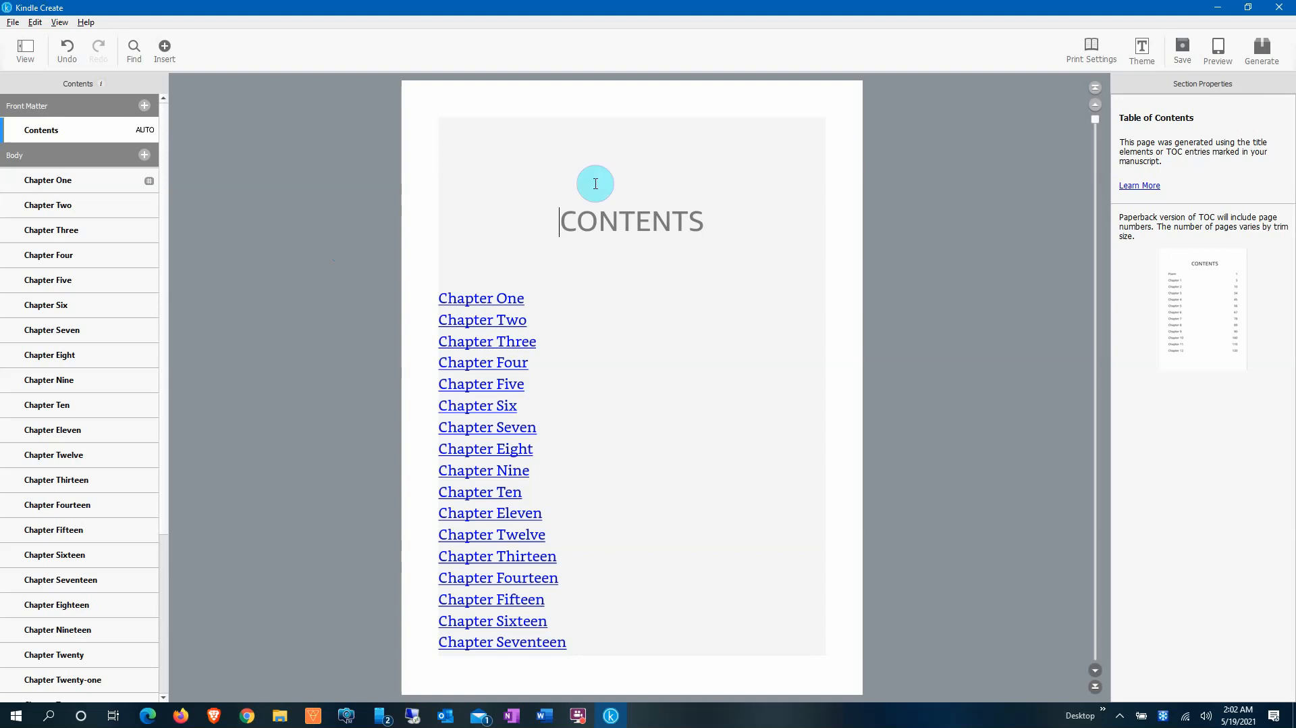
# Step: Start a front matter Title Page with the title "A SEASON OF STORMS" and subtitle "BOOK 2 OF THE SOMMERSTONE CHRONICELES"
pyautogui.click(149, 107)
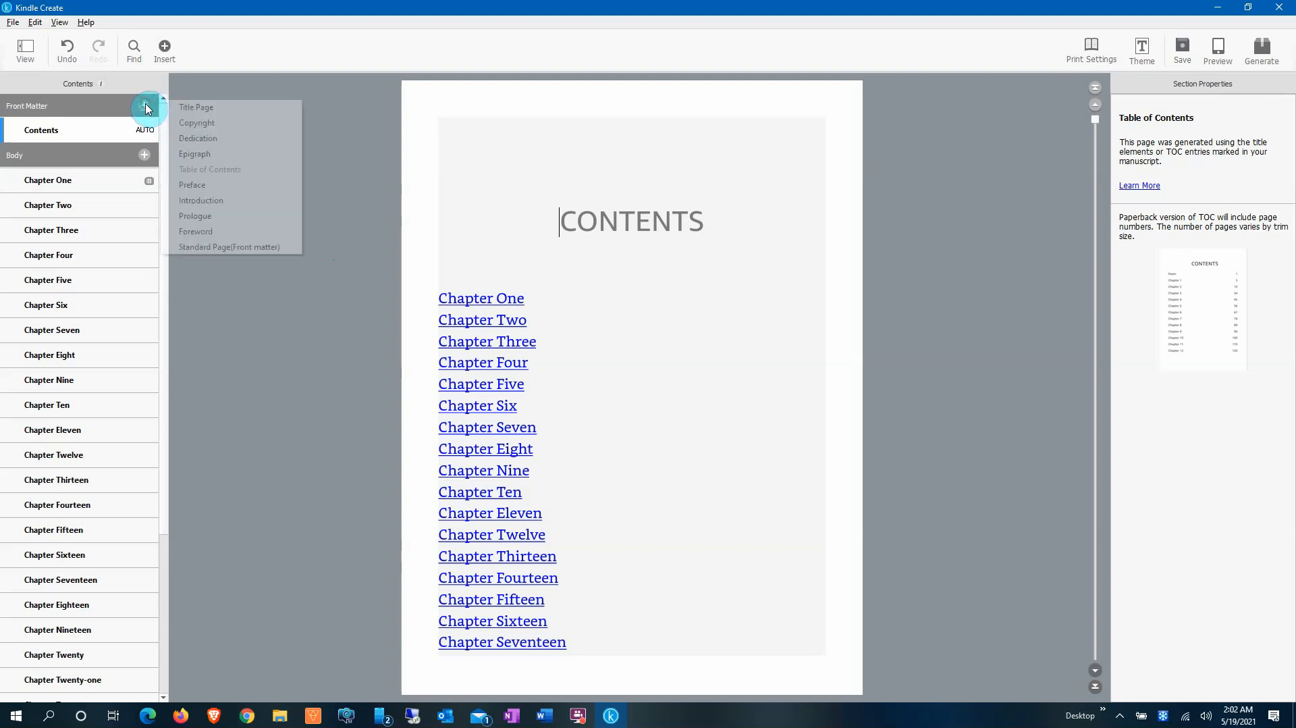
pyautogui.click(198, 112)
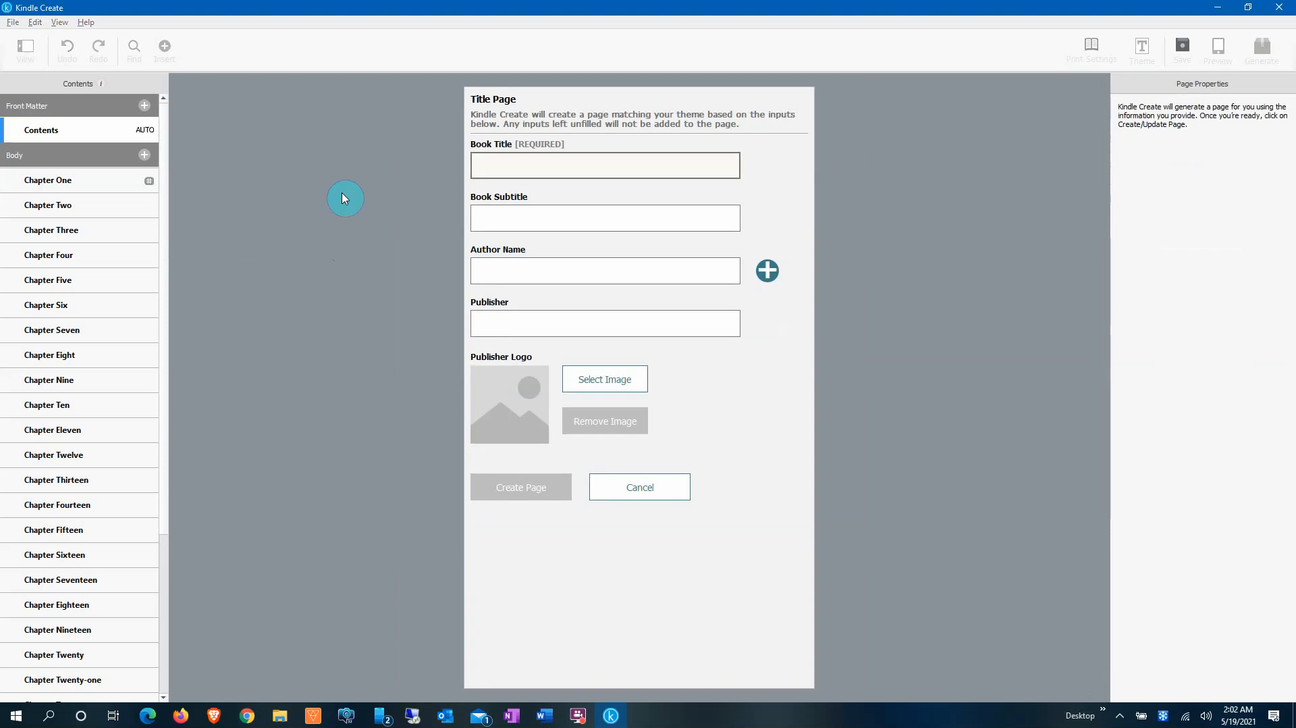
pyautogui.click(519, 173)
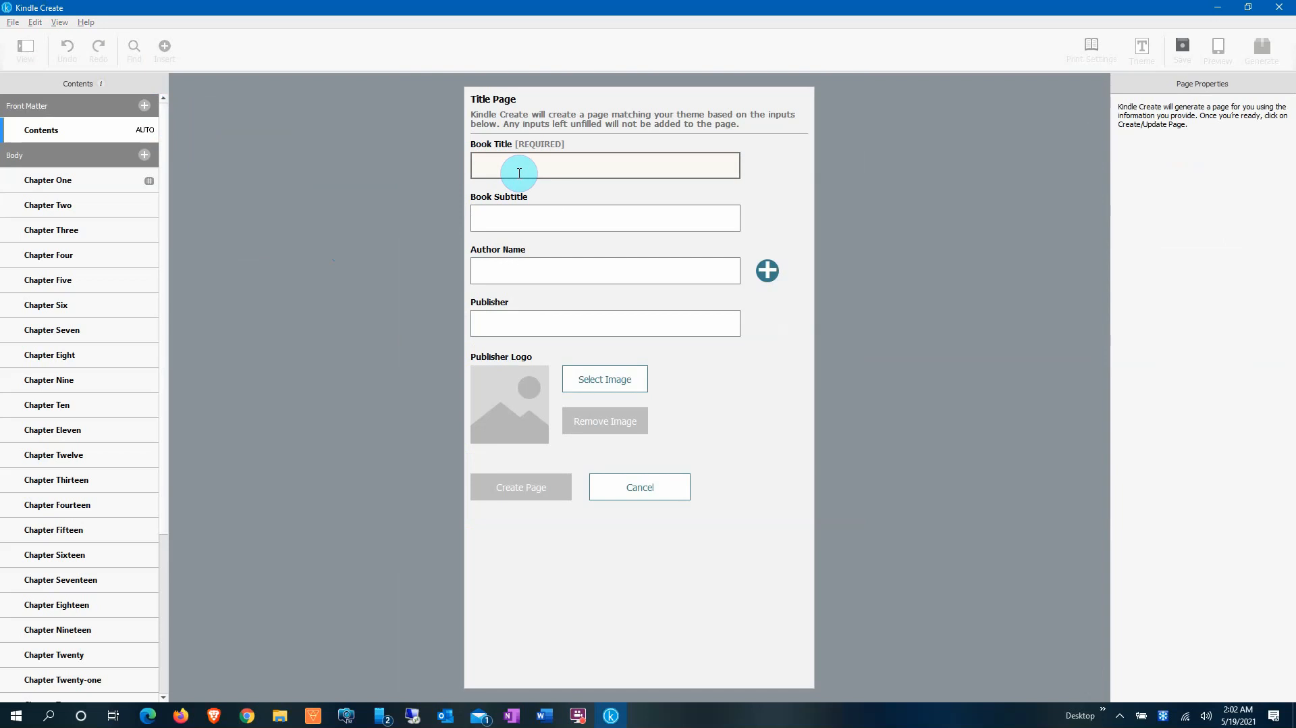
pyautogui.write('A SE')
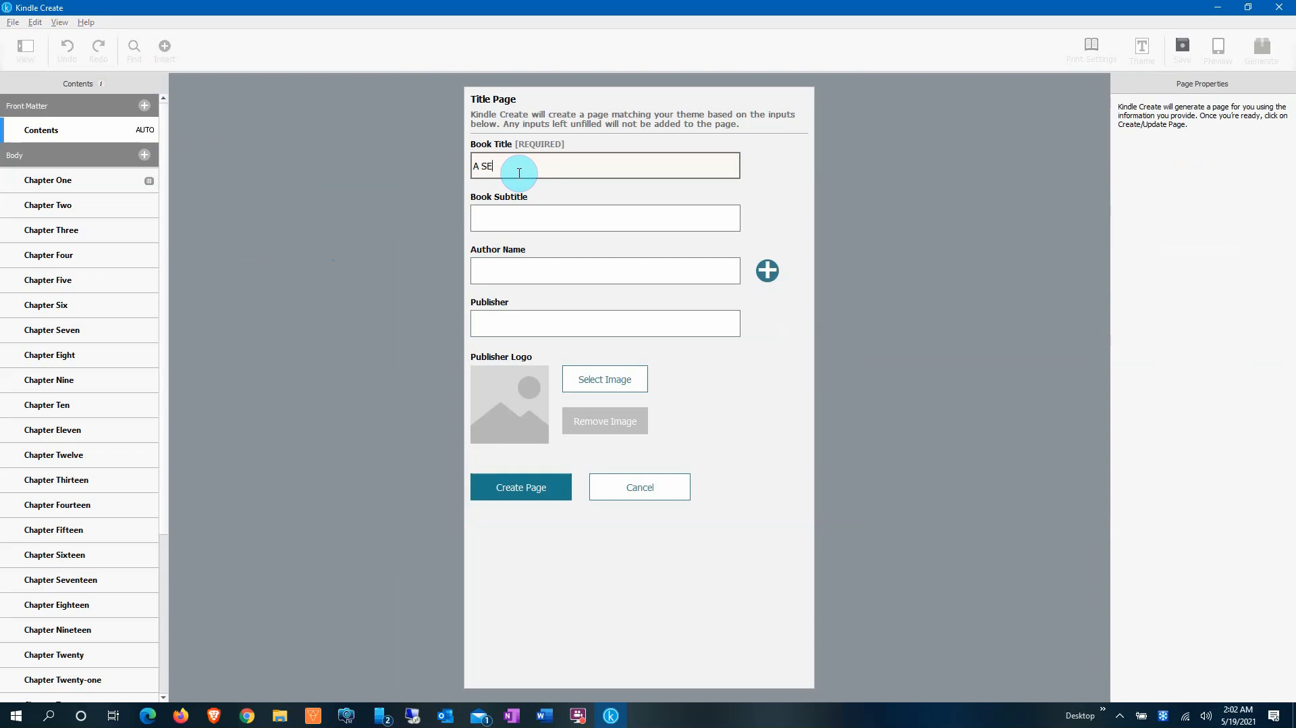
pyautogui.write('ASON OF STORMS')
pyautogui.click(551, 217)
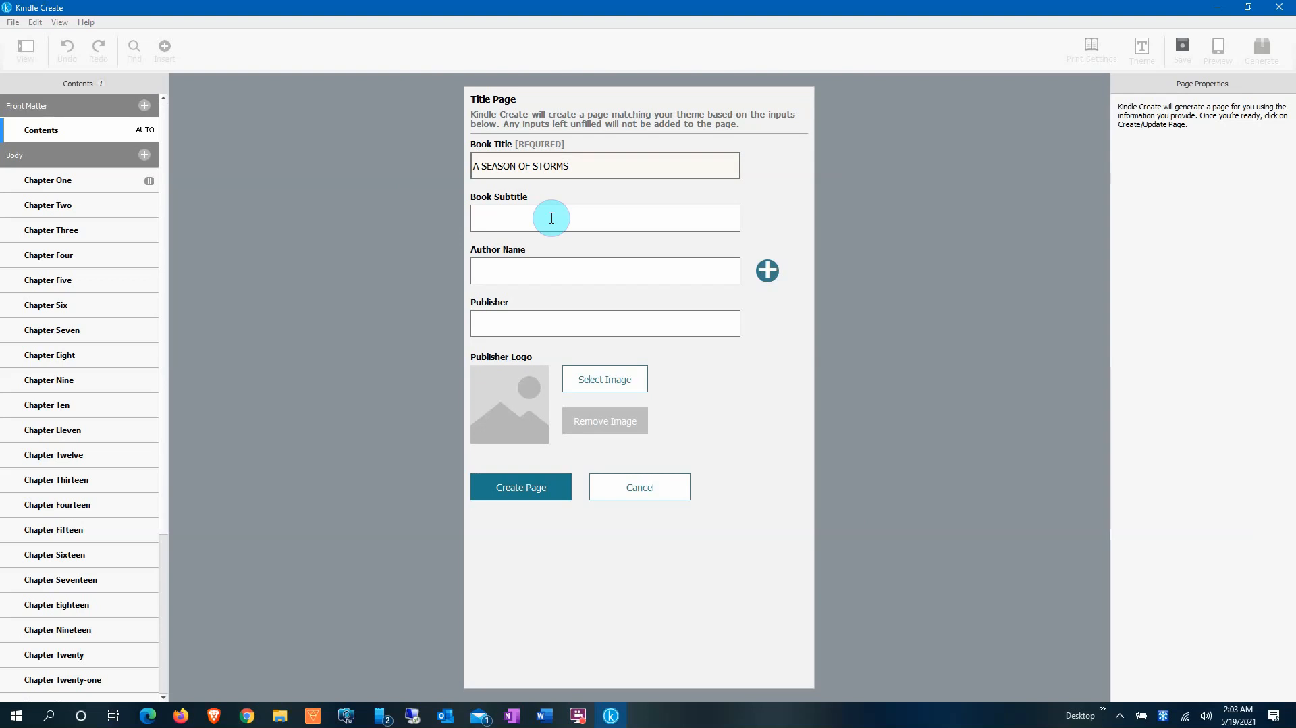
pyautogui.write('BOOK 2 OF THE SOMMERSTONE CHRONICE')
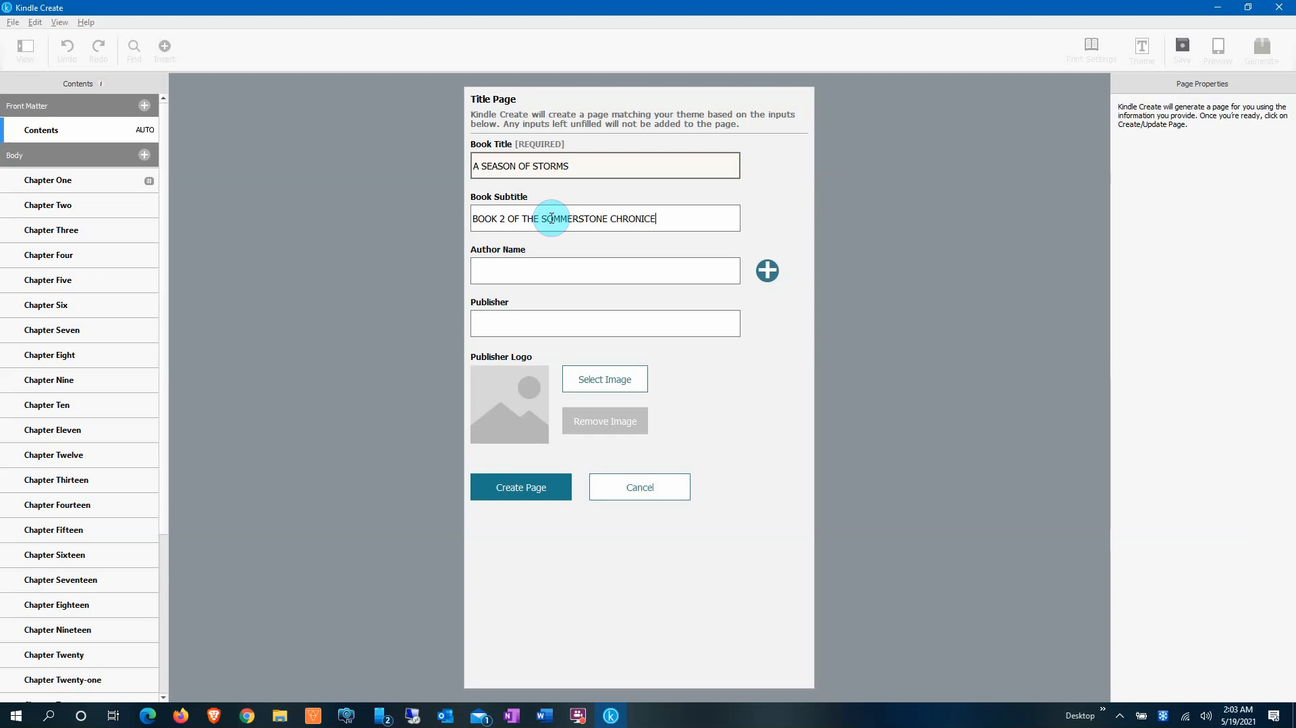
pyautogui.write('LES')
# Step: Enter the author's full name and set the publisher to "GBBBOD" for the title page
pyautogui.click(585, 274)
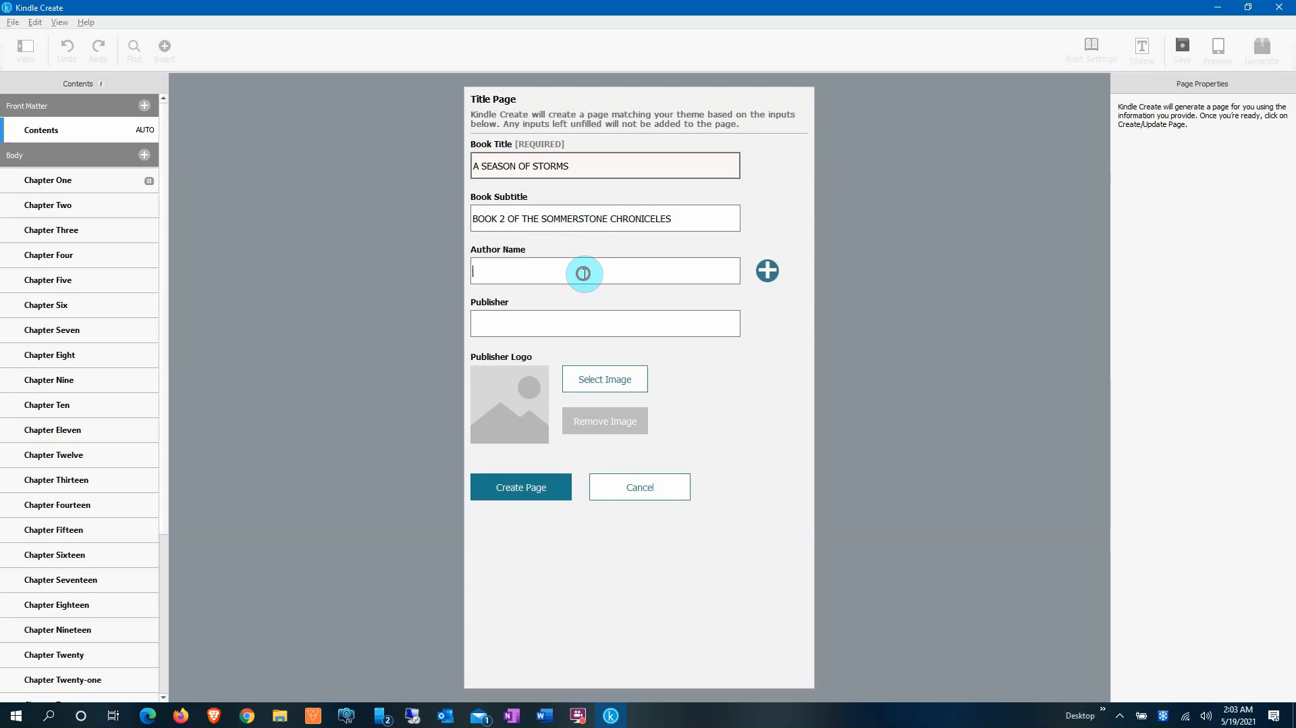
pyautogui.write('Jonathan Goff')
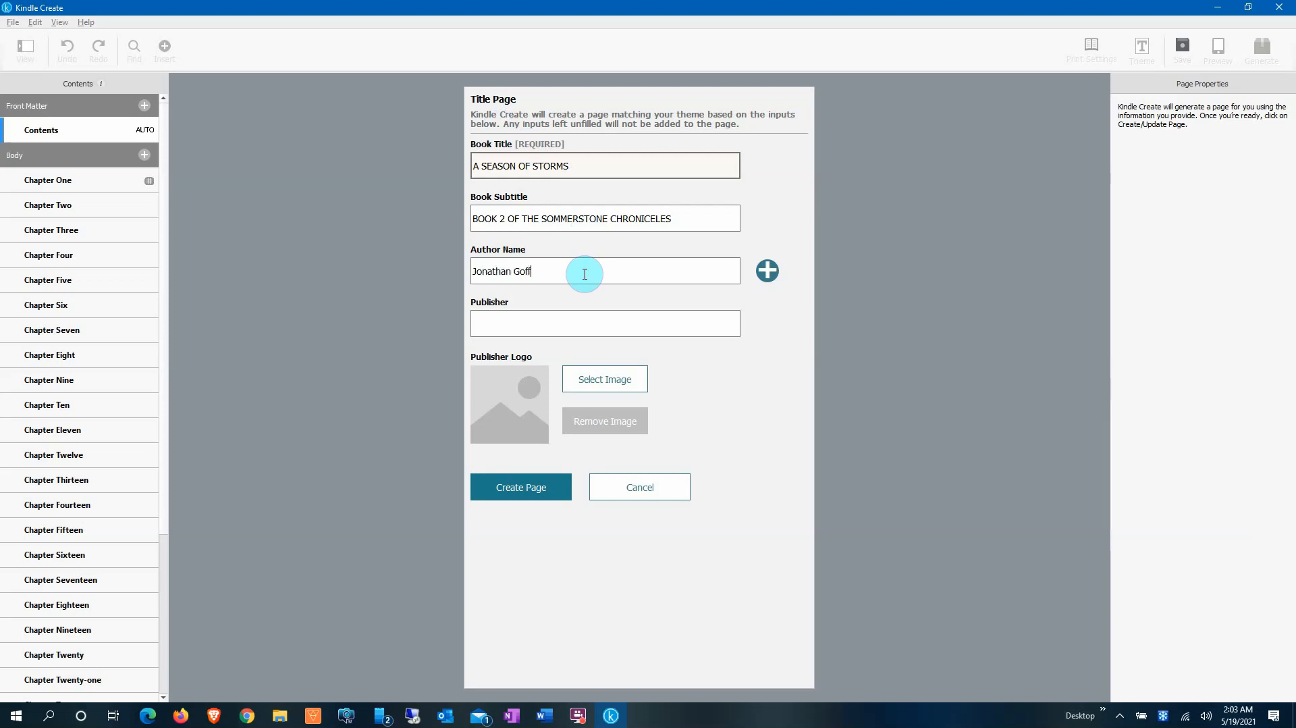
pyautogui.click(606, 325)
pyautogui.write('GBBBOP')
pyautogui.press('BackSpace')
# Step: Use "golden sumis.jpg" from the Pictures folder as the publisher logo and create the title page
pyautogui.click(630, 382)
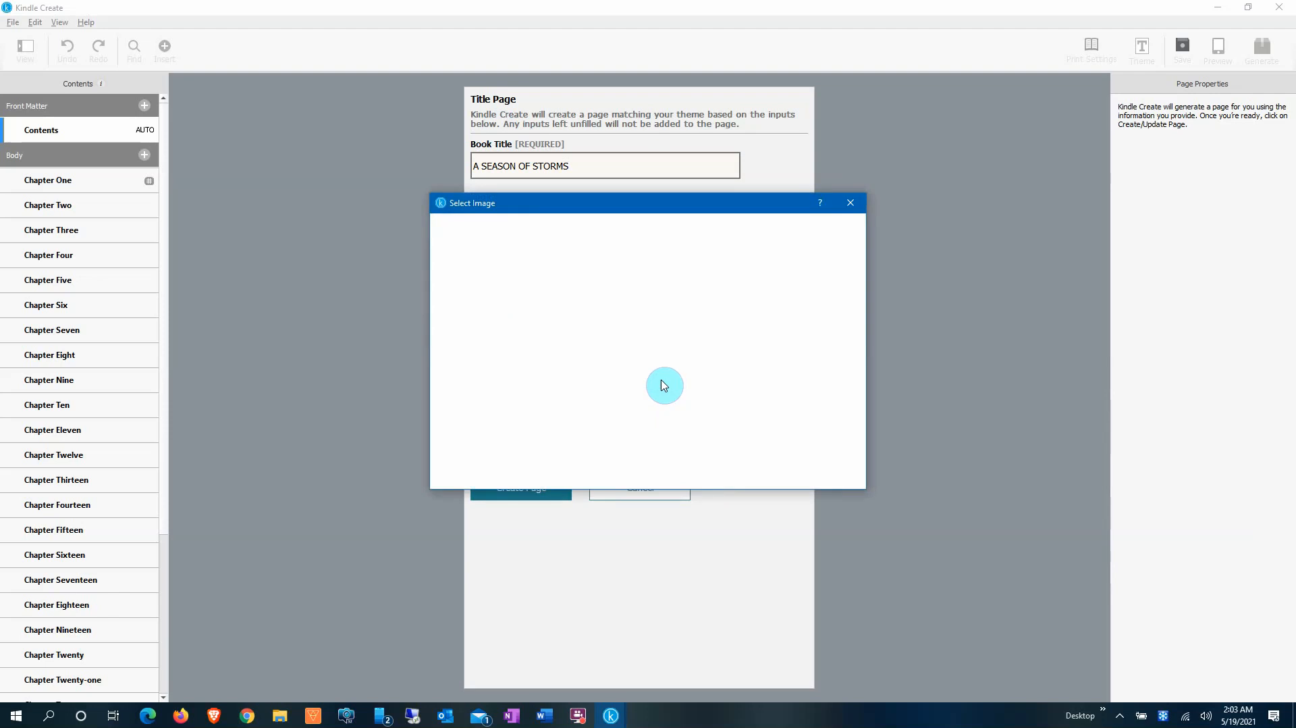
pyautogui.scroll(-15, 628, 361)
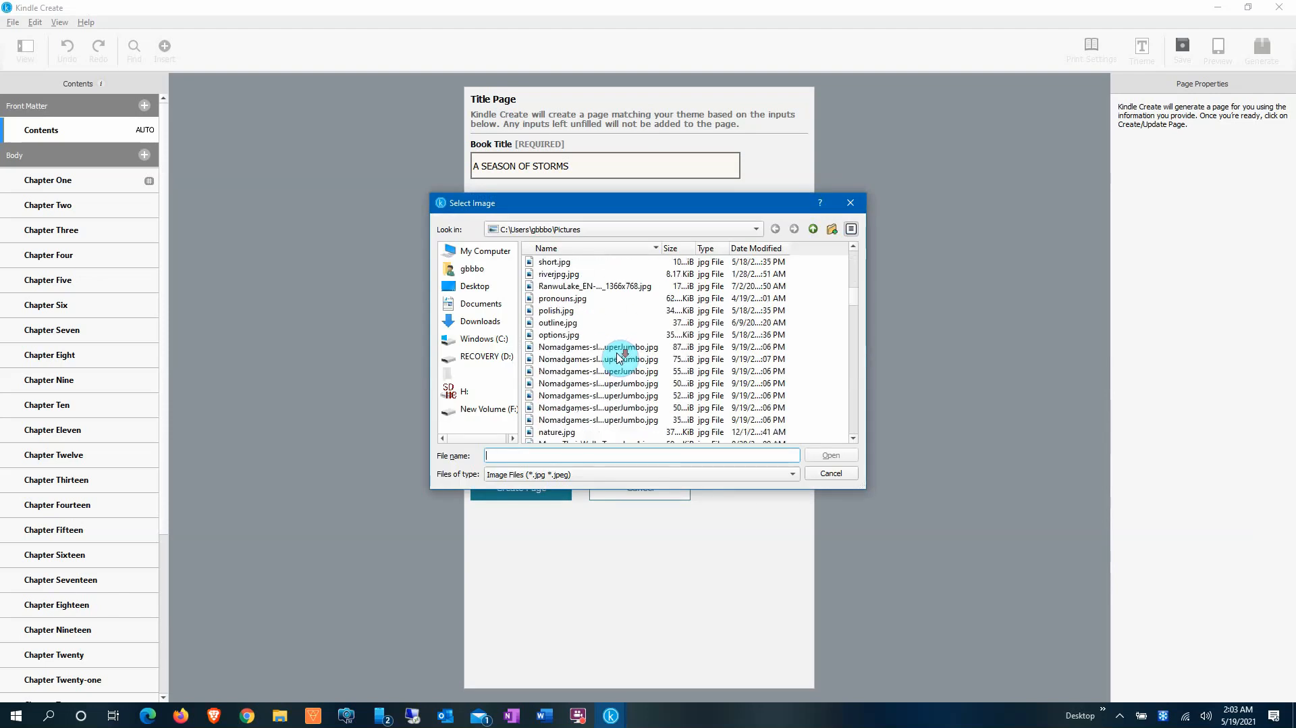
pyautogui.scroll(-6, 619, 361)
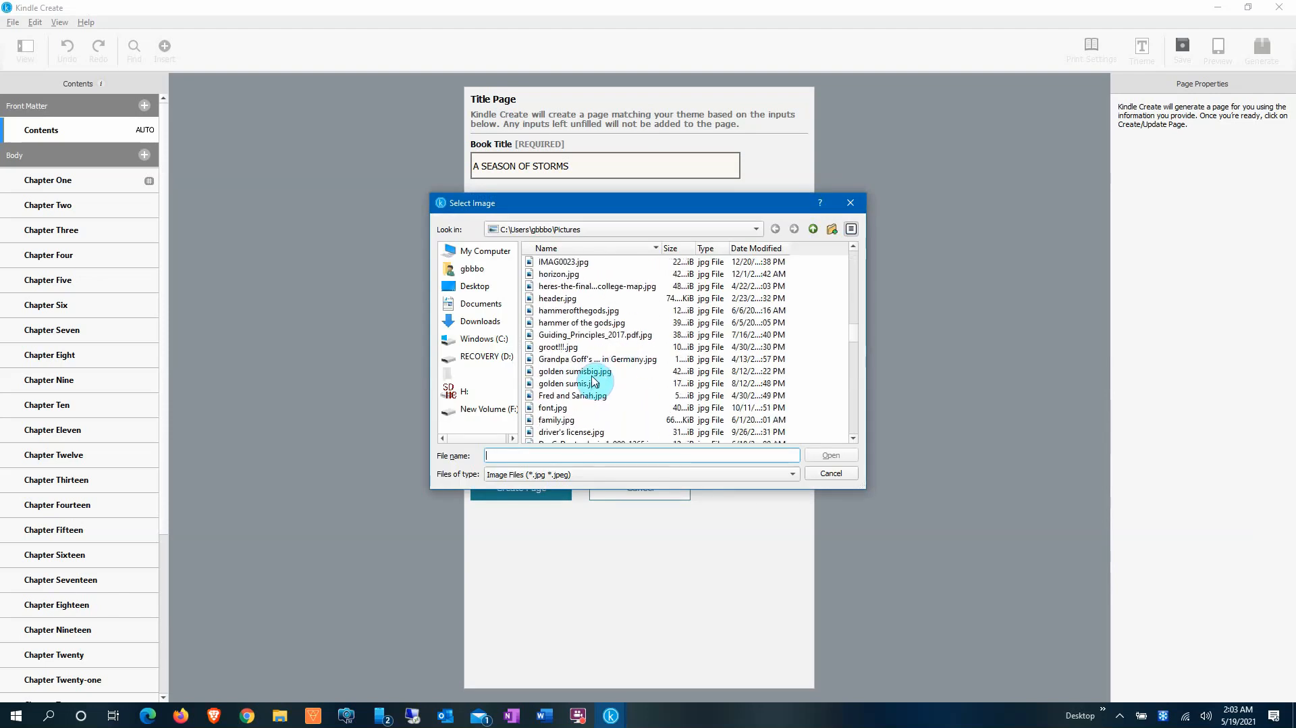
pyautogui.click(591, 386)
pyautogui.click(830, 455)
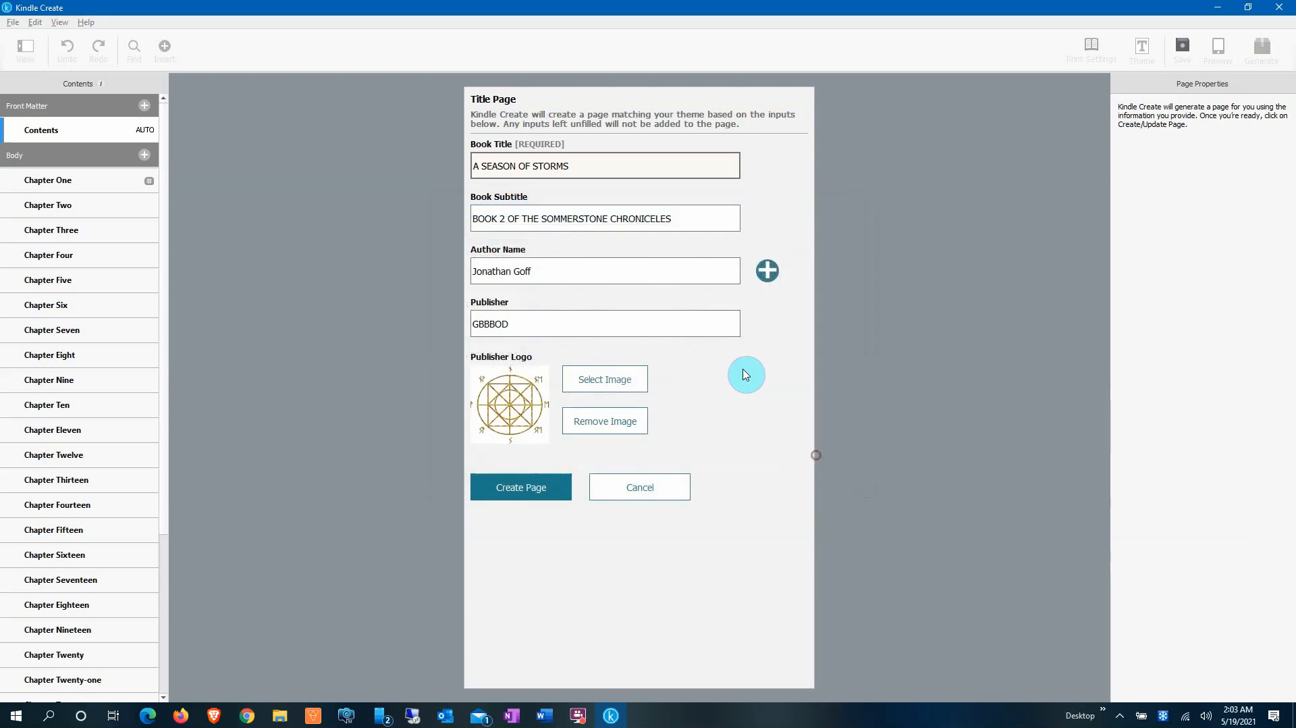
pyautogui.click(532, 486)
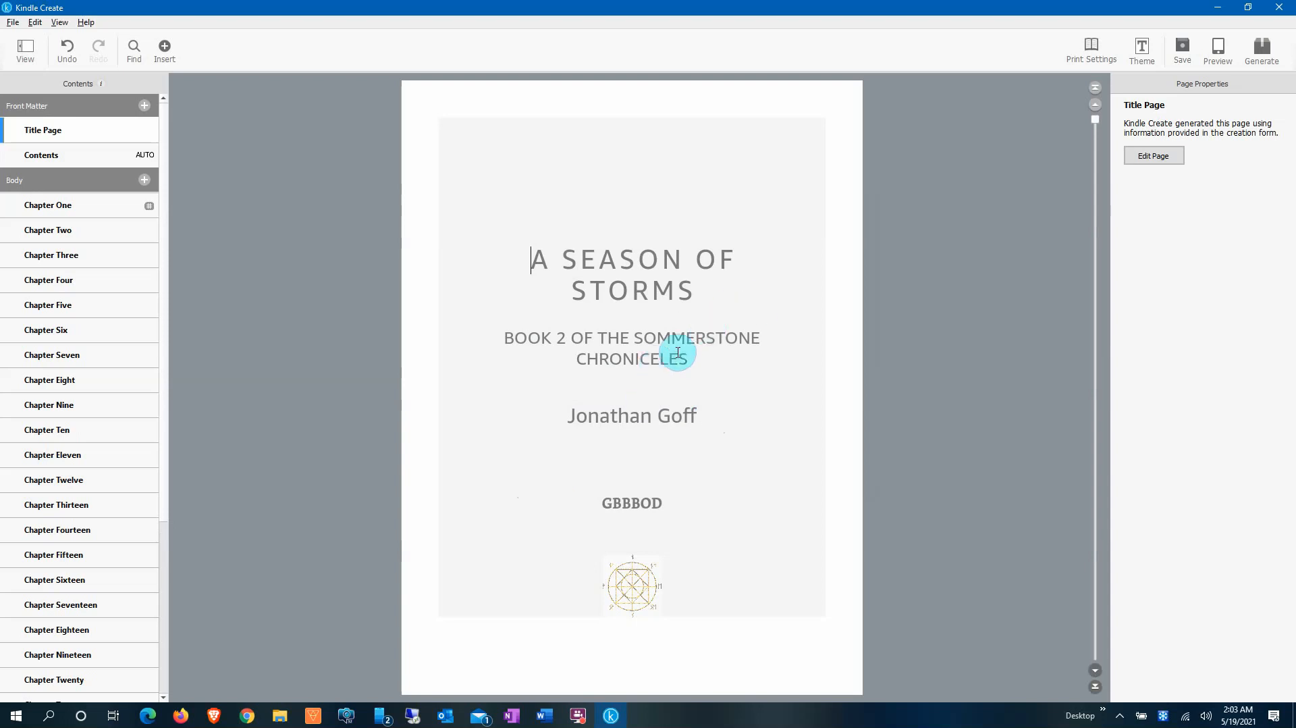
# Step: Correct the title page's subtitle to "BOOK 2 OF THE SOMMERSTONE CHRONICLES" and update the page
pyautogui.click(1138, 156)
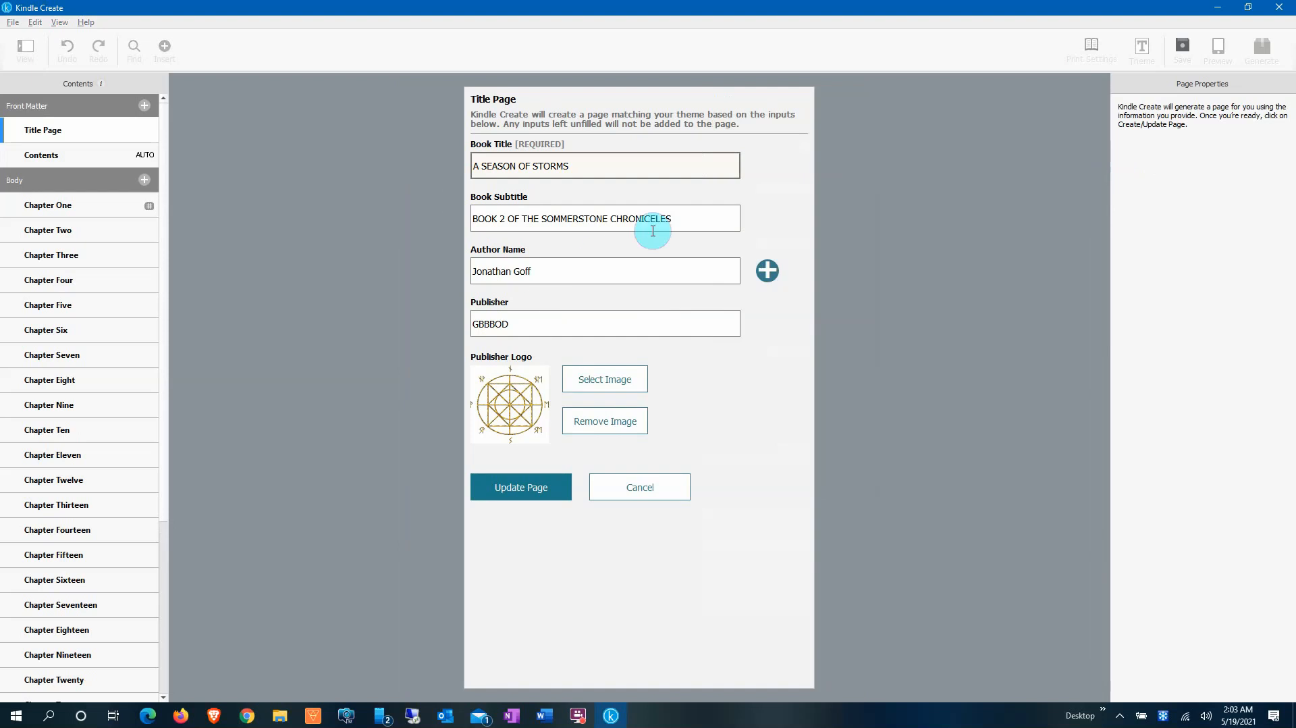
pyautogui.click(671, 221)
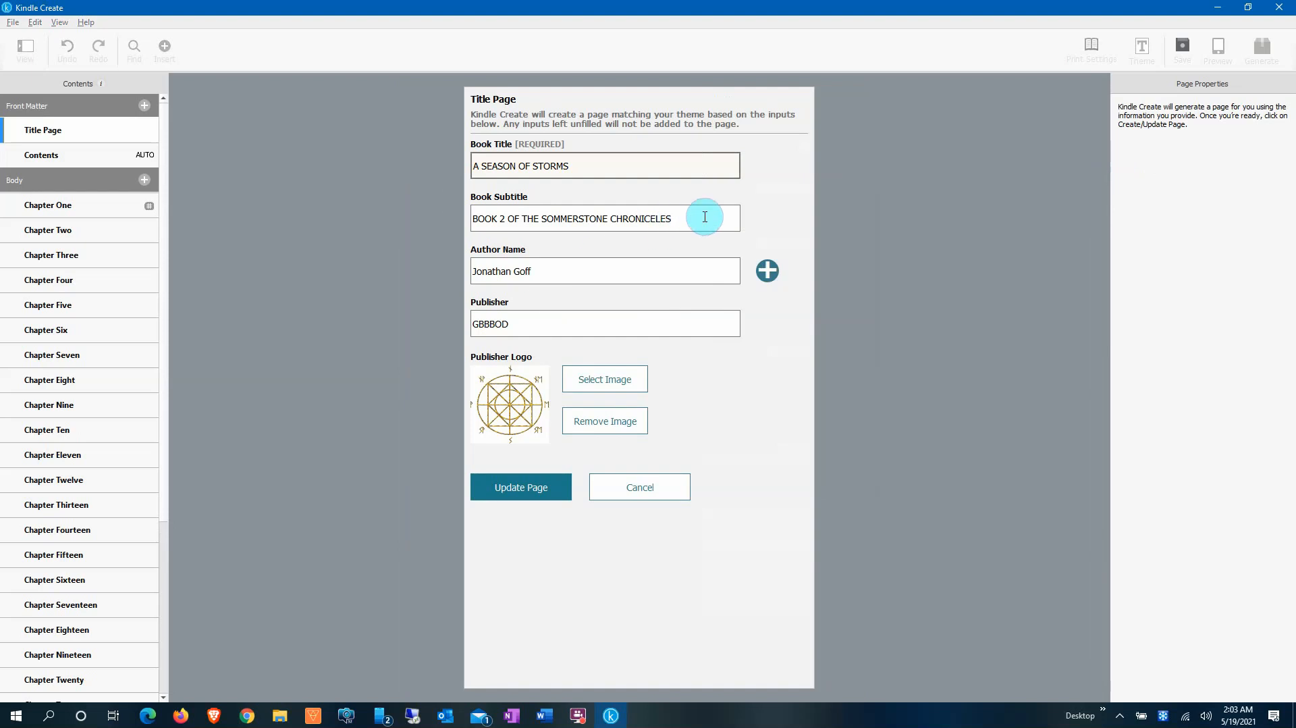
pyautogui.press('BackSpace')
pyautogui.write('les')
pyautogui.press('BackSpace')
pyautogui.press('BackSpace')
pyautogui.press('BackSpace')
pyautogui.click(519, 486)
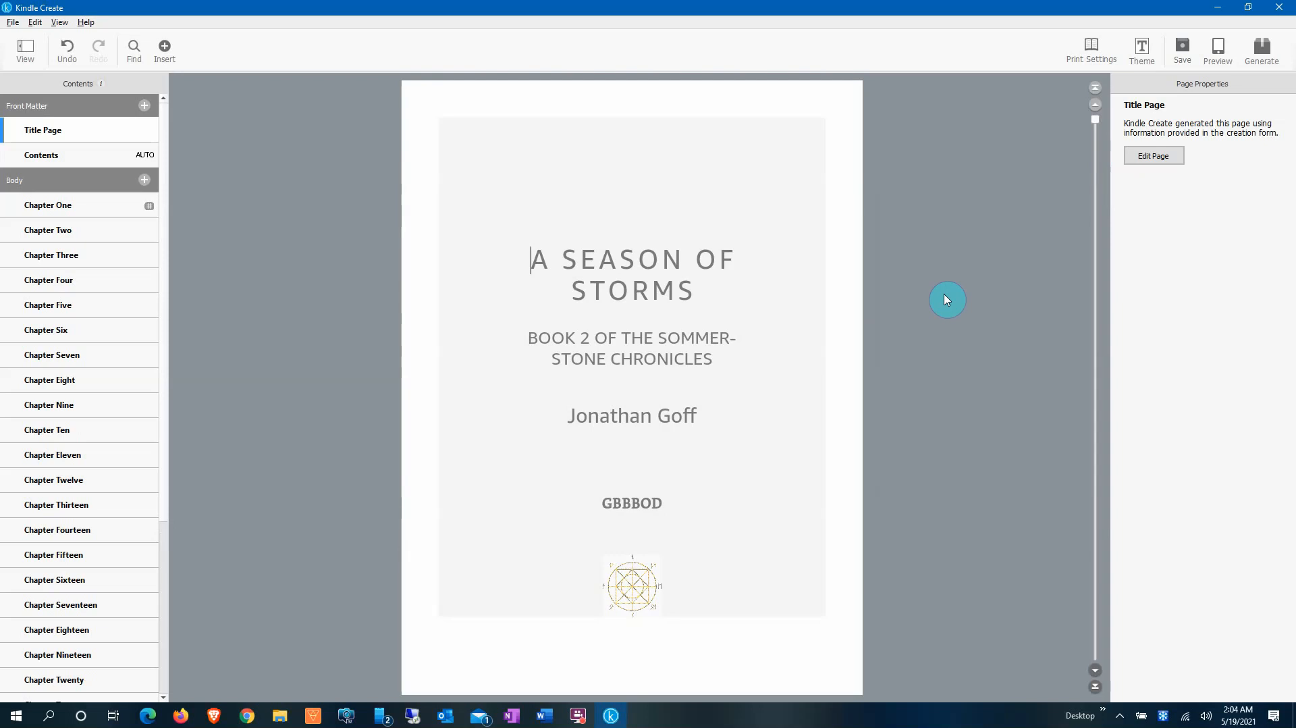
# Step: Check the updated title page and the contents page after it in the book preview, and close the preview
pyautogui.click(802, 332)
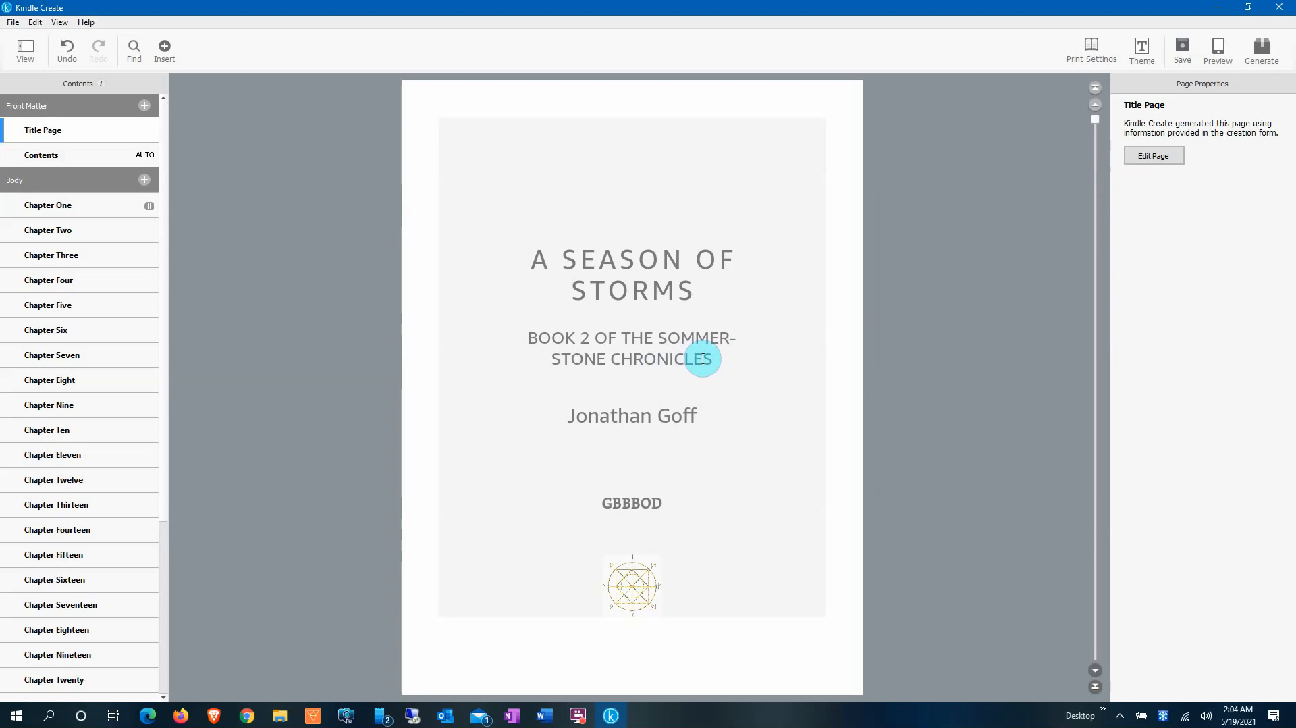
pyautogui.click(1220, 49)
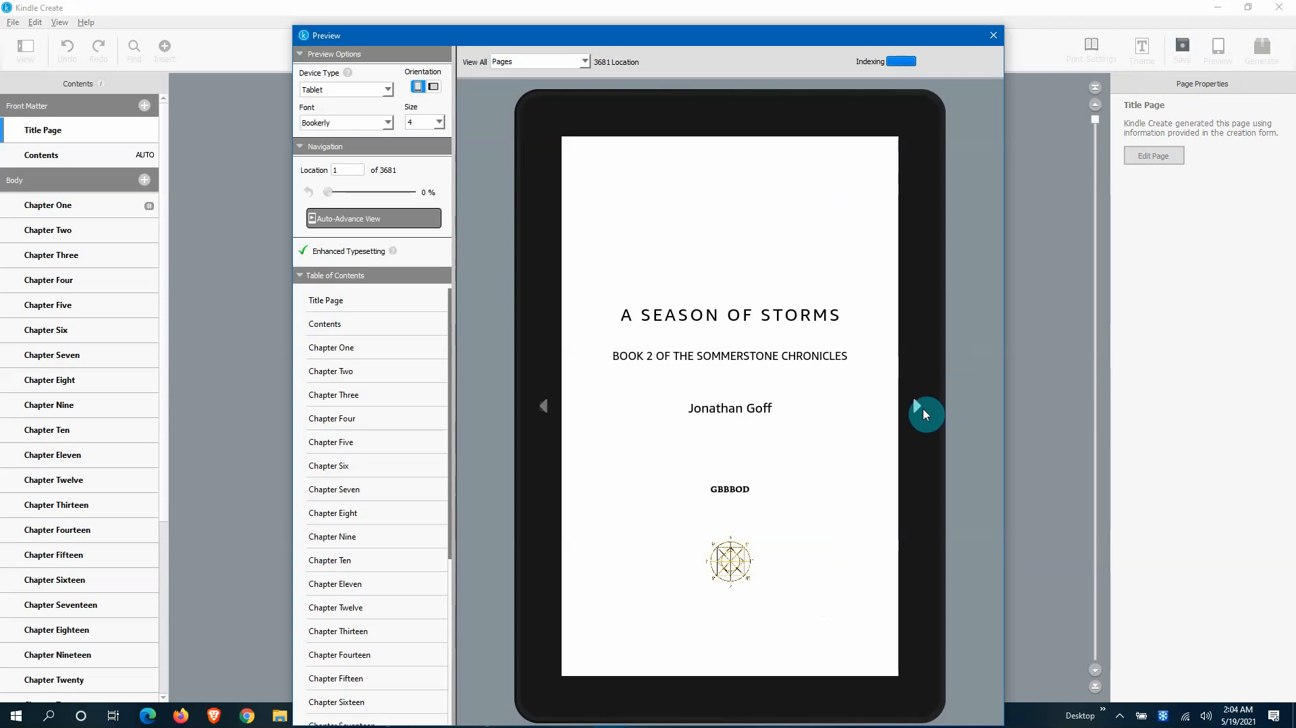
pyautogui.click(923, 412)
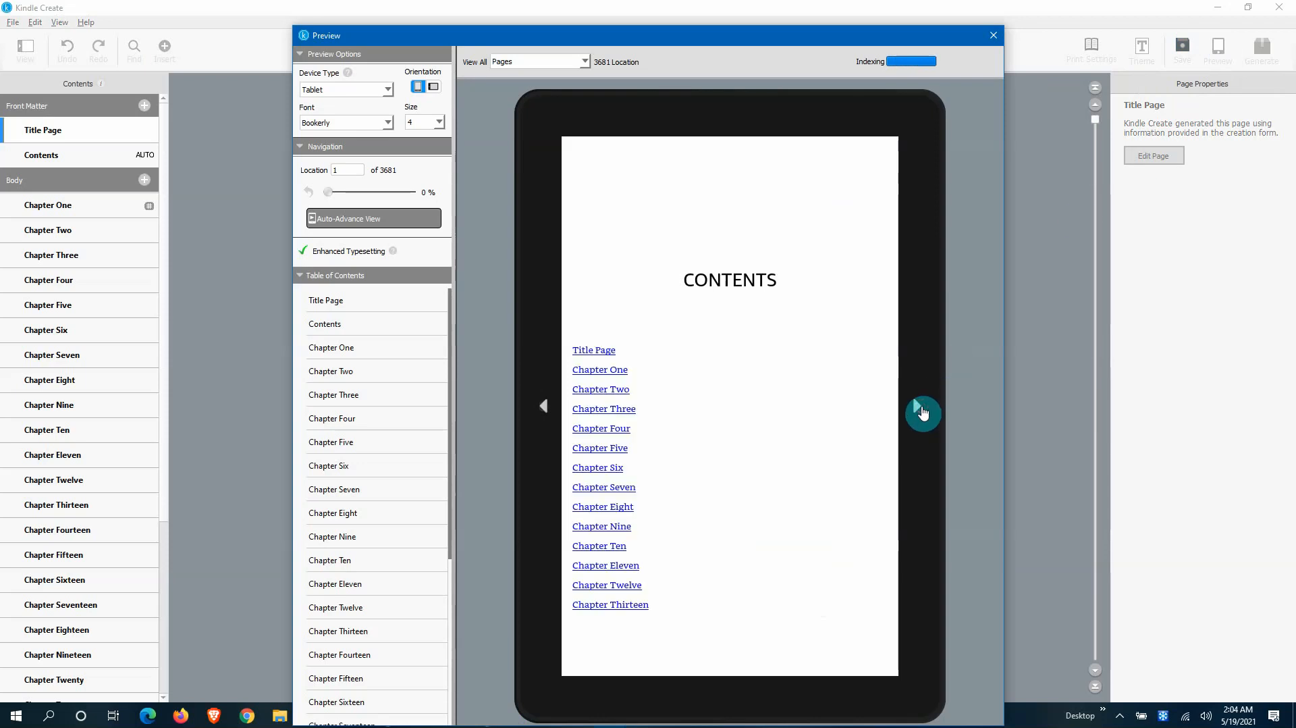
pyautogui.click(994, 36)
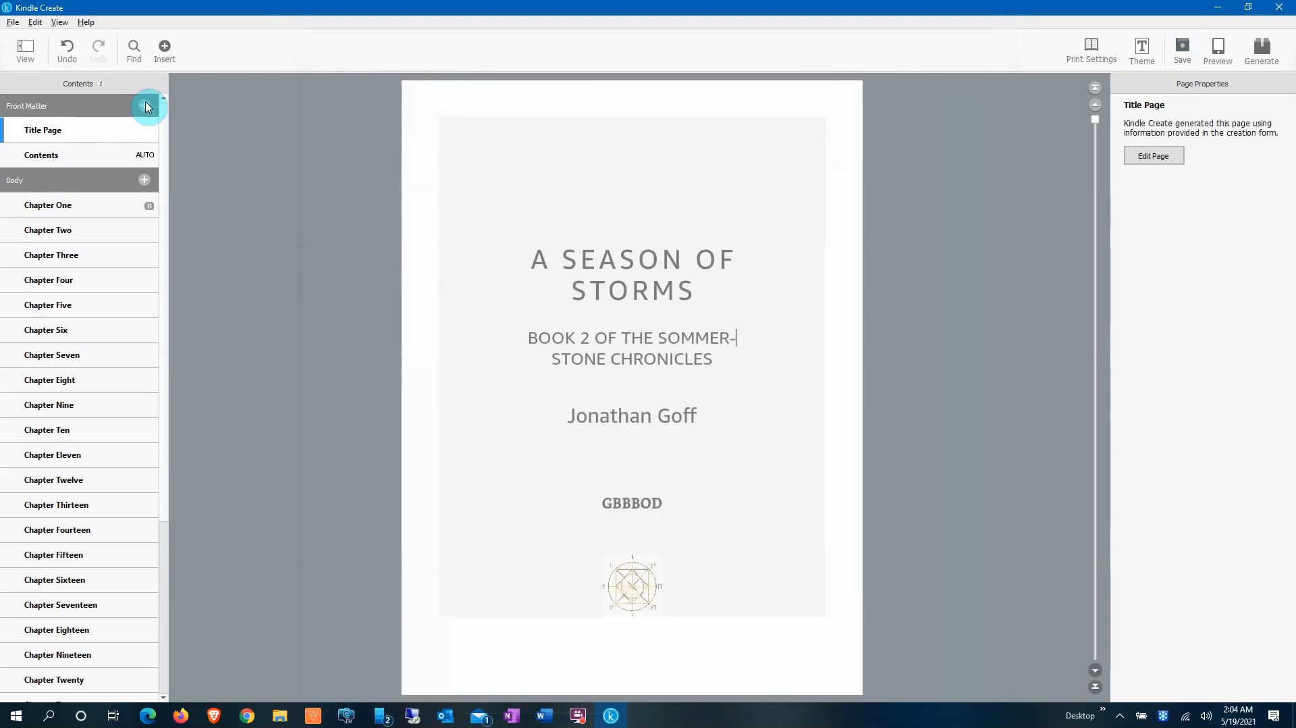
# Step: Start a front matter Copyright page with the copyright owner's full name and 2021 as the year of publication
pyautogui.click(146, 107)
pyautogui.click(207, 128)
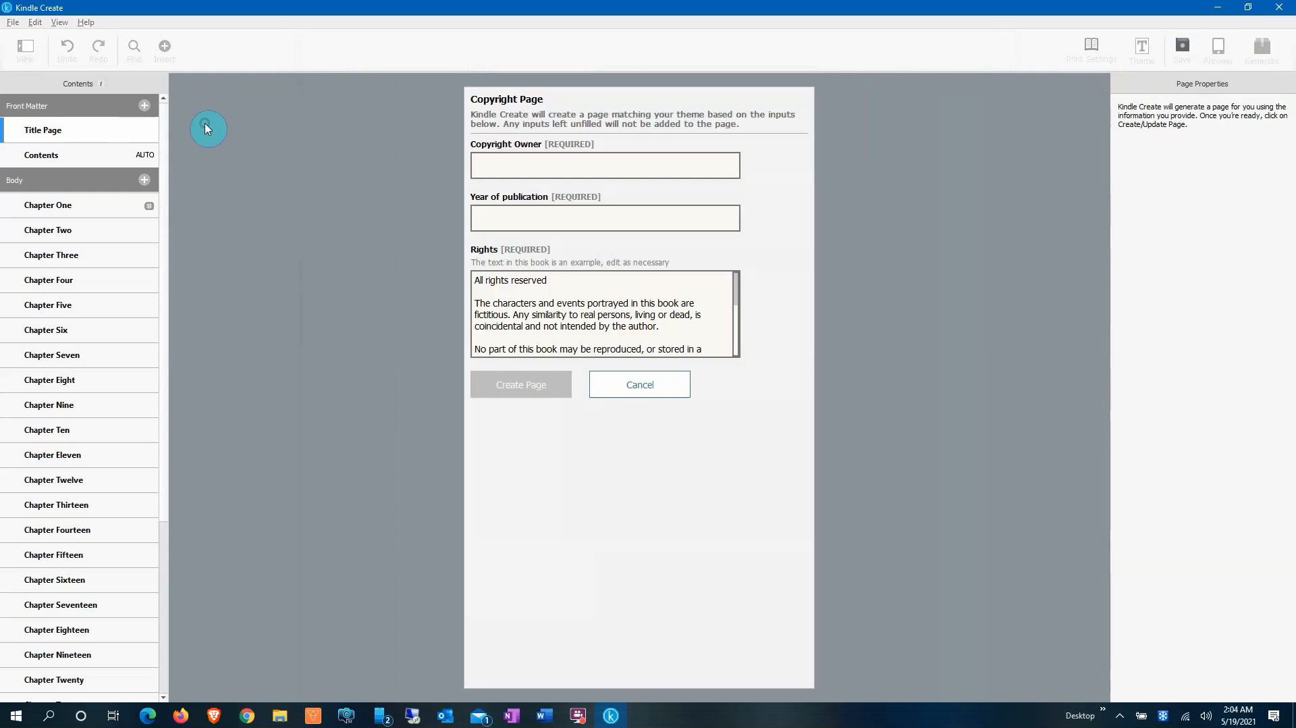
pyautogui.click(529, 167)
pyautogui.write('Jonatha')
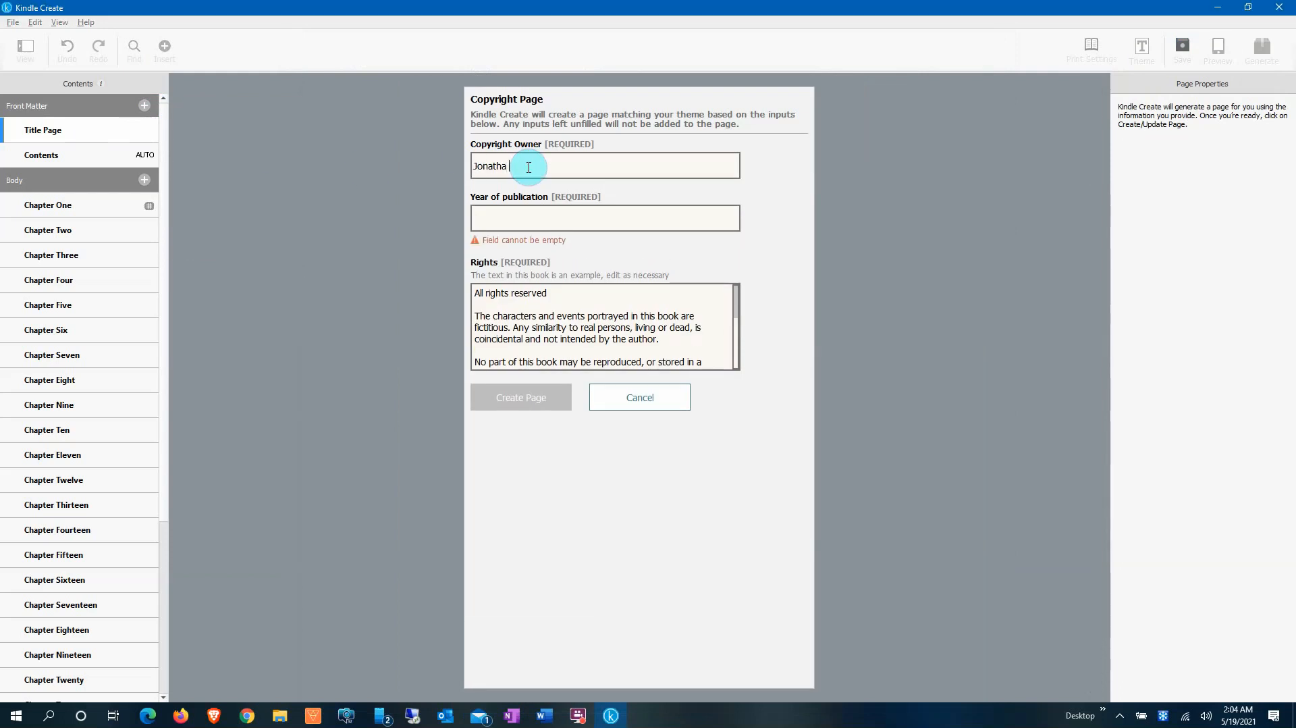
pyautogui.press('BackSpace')
pyautogui.click(544, 214)
pyautogui.write('2021')
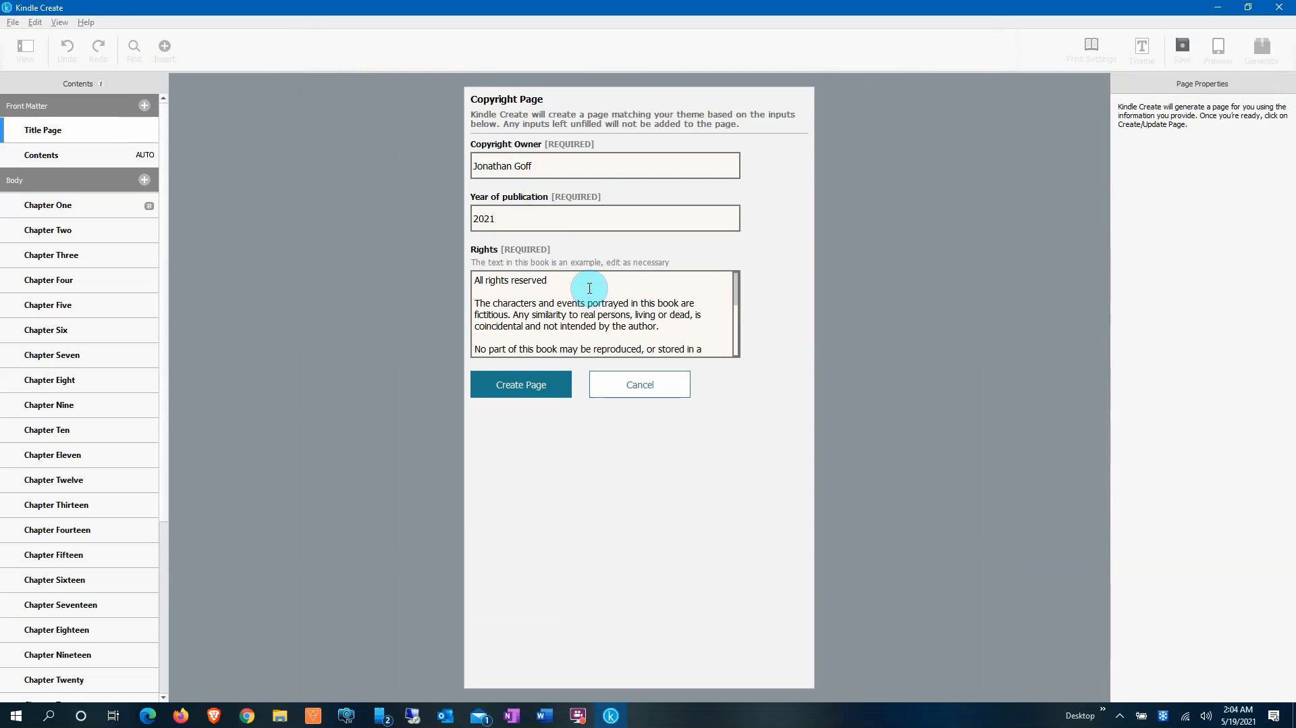
# Step: Set the cover design credit in the rights text to "Russian Guy" and create the copyright page
pyautogui.scroll(-1, 592, 288)
pyautogui.scroll(-1, 589, 288)
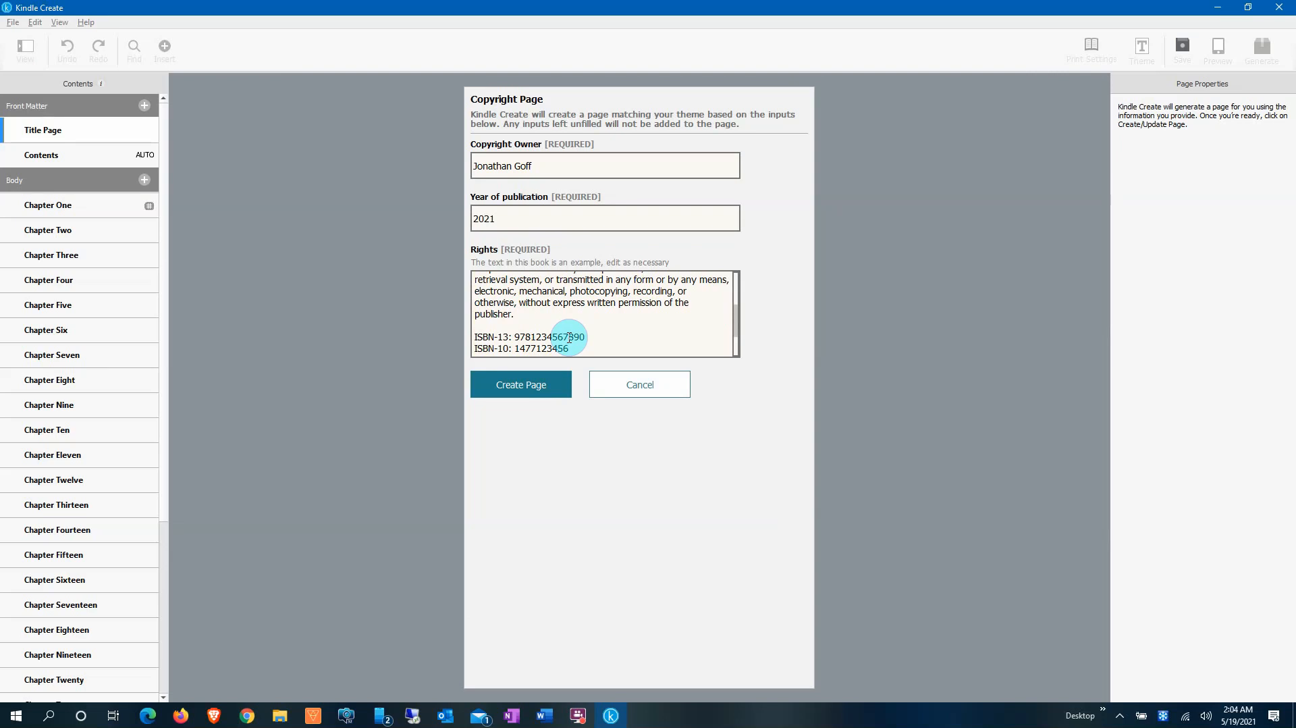
pyautogui.scroll(-1, 564, 331)
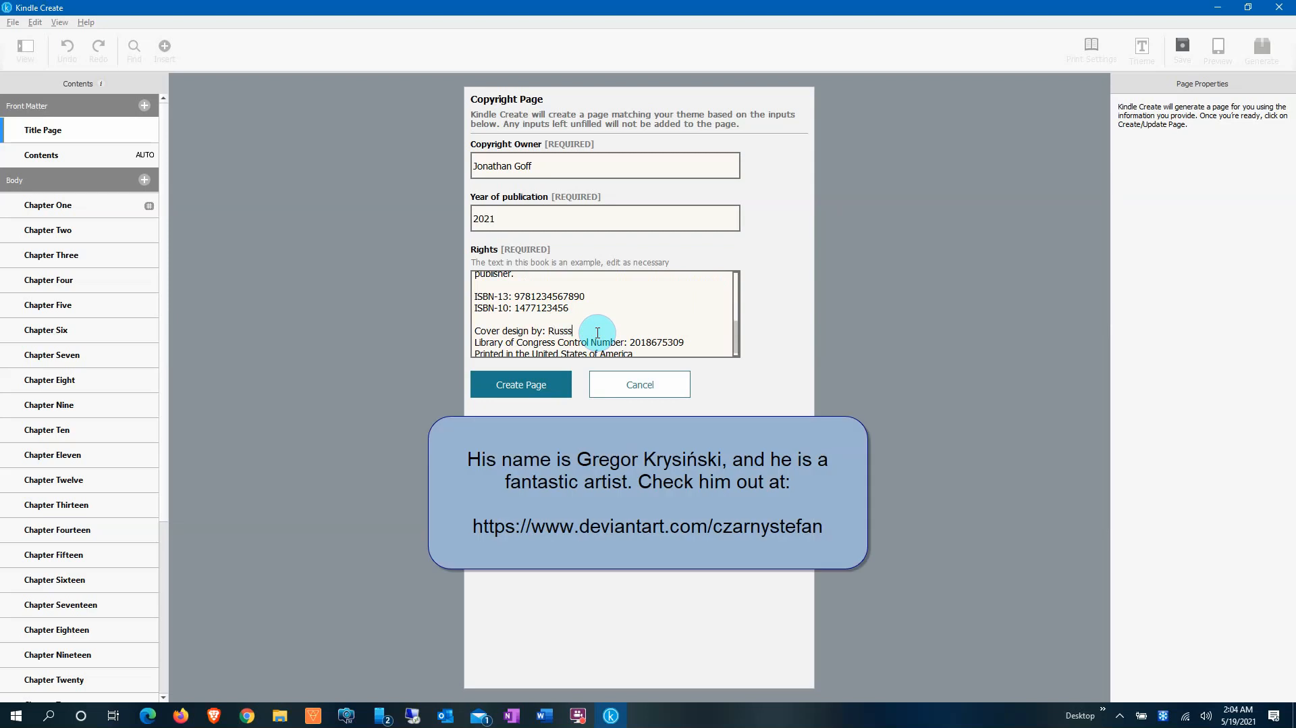
pyautogui.press('BackSpace')
pyautogui.write('ian Guy')
pyautogui.scroll(-1, 682, 341)
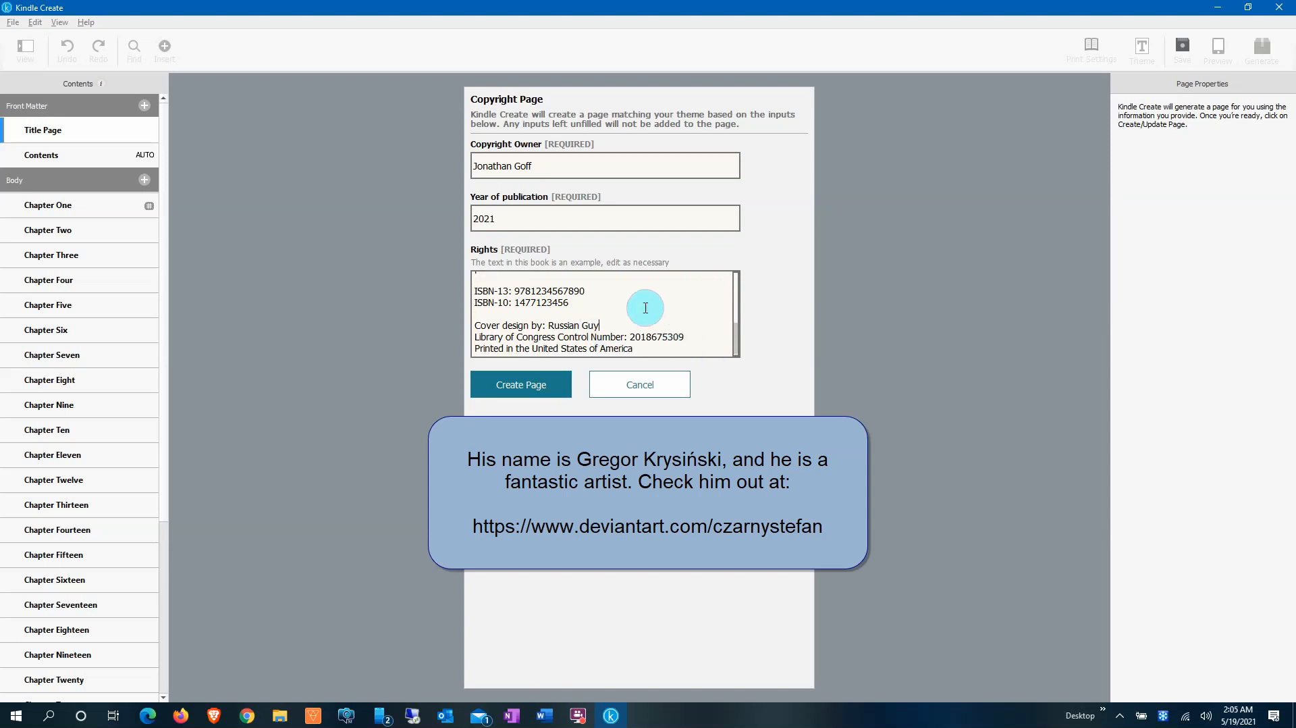
pyautogui.scroll(3, 649, 324)
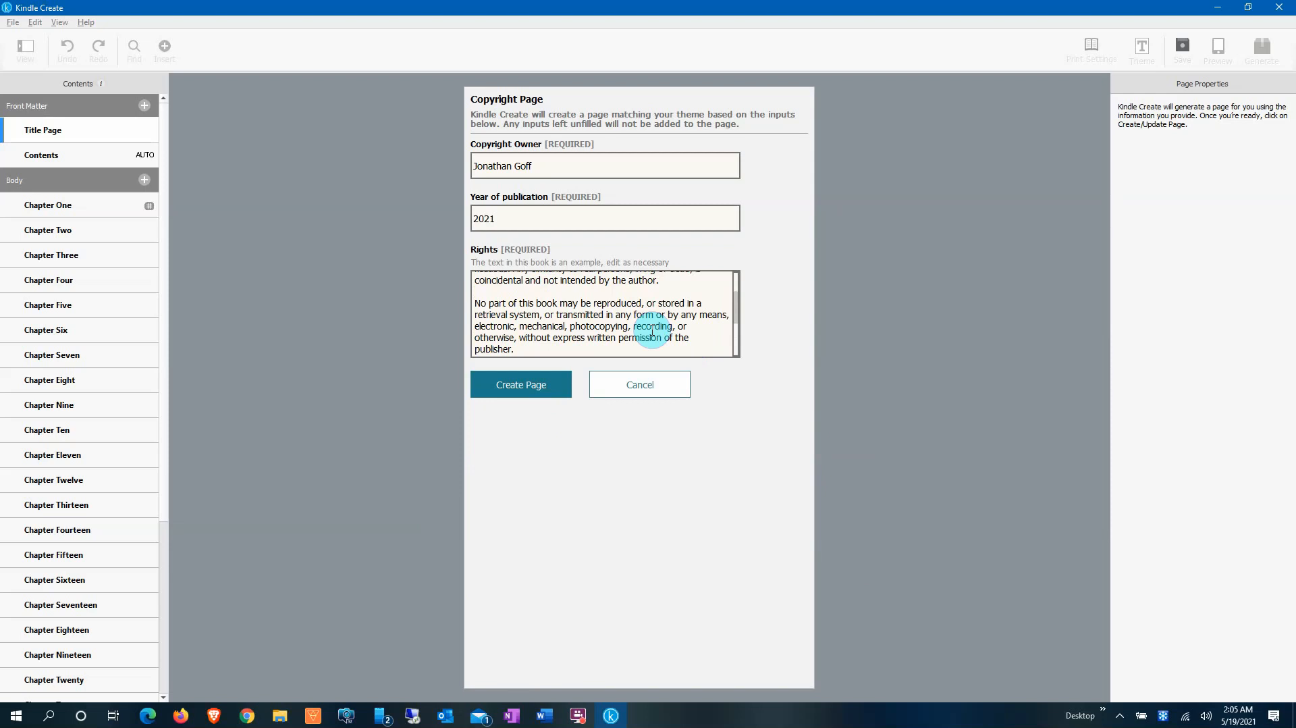
pyautogui.click(524, 382)
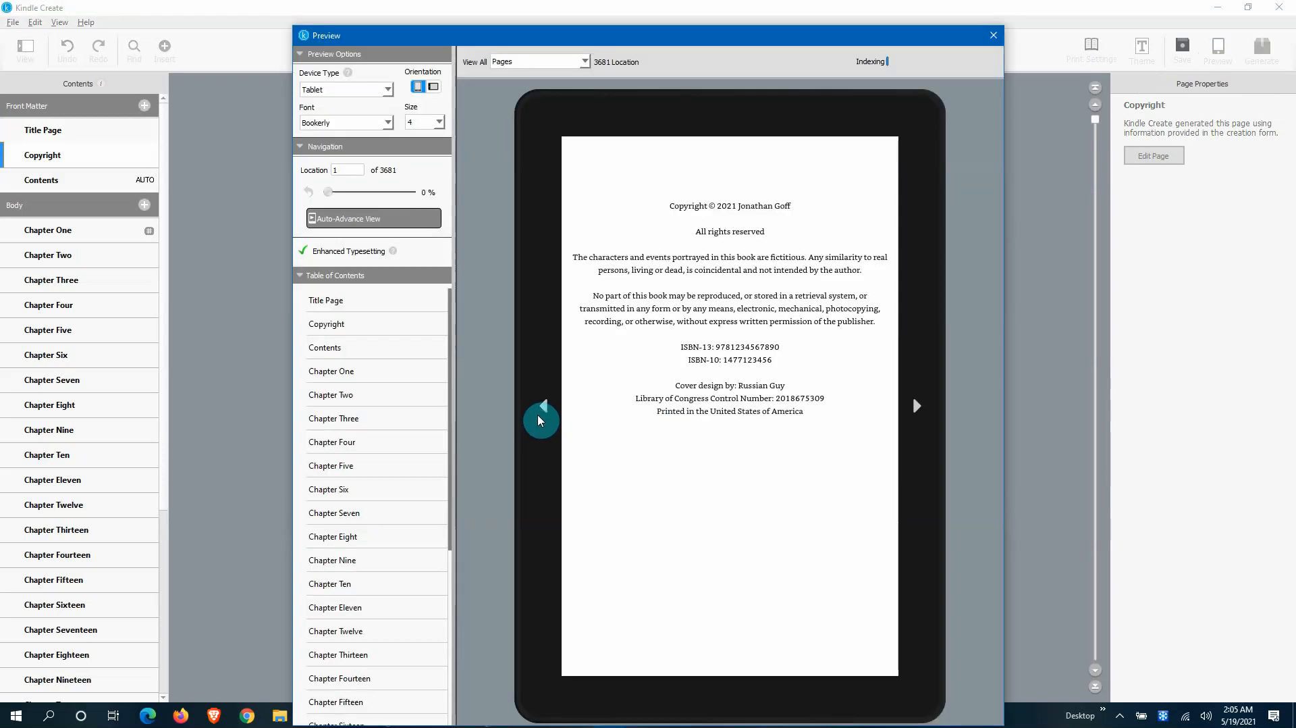
# Step: Page through the front matter in the book preview, test the Title Page link in the contents, and close the preview
pyautogui.click(541, 415)
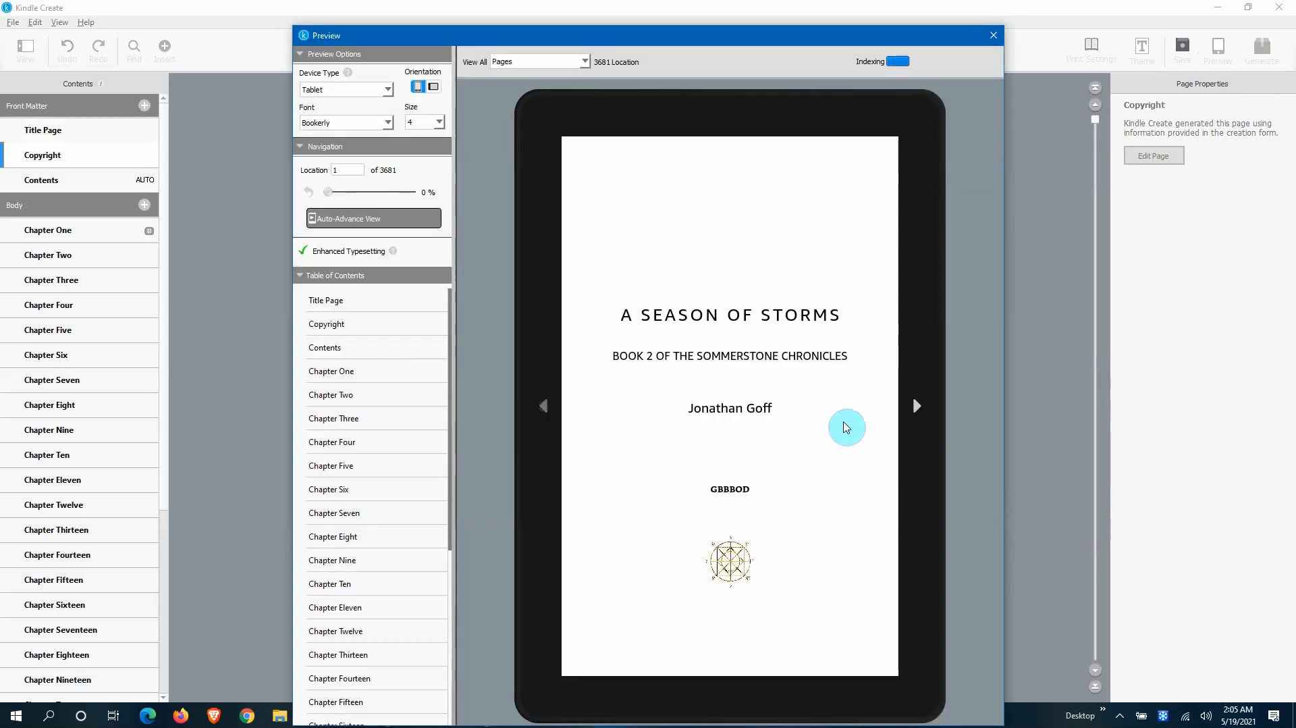
pyautogui.click(920, 412)
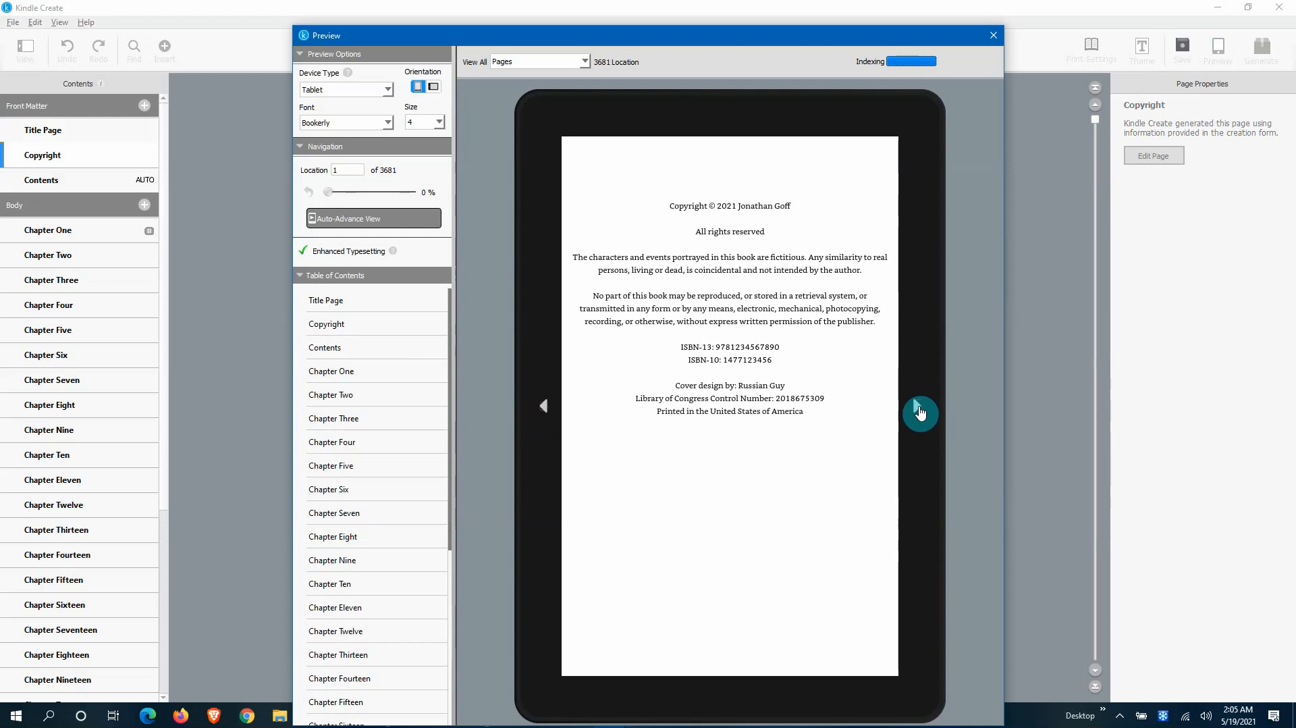
pyautogui.click(919, 412)
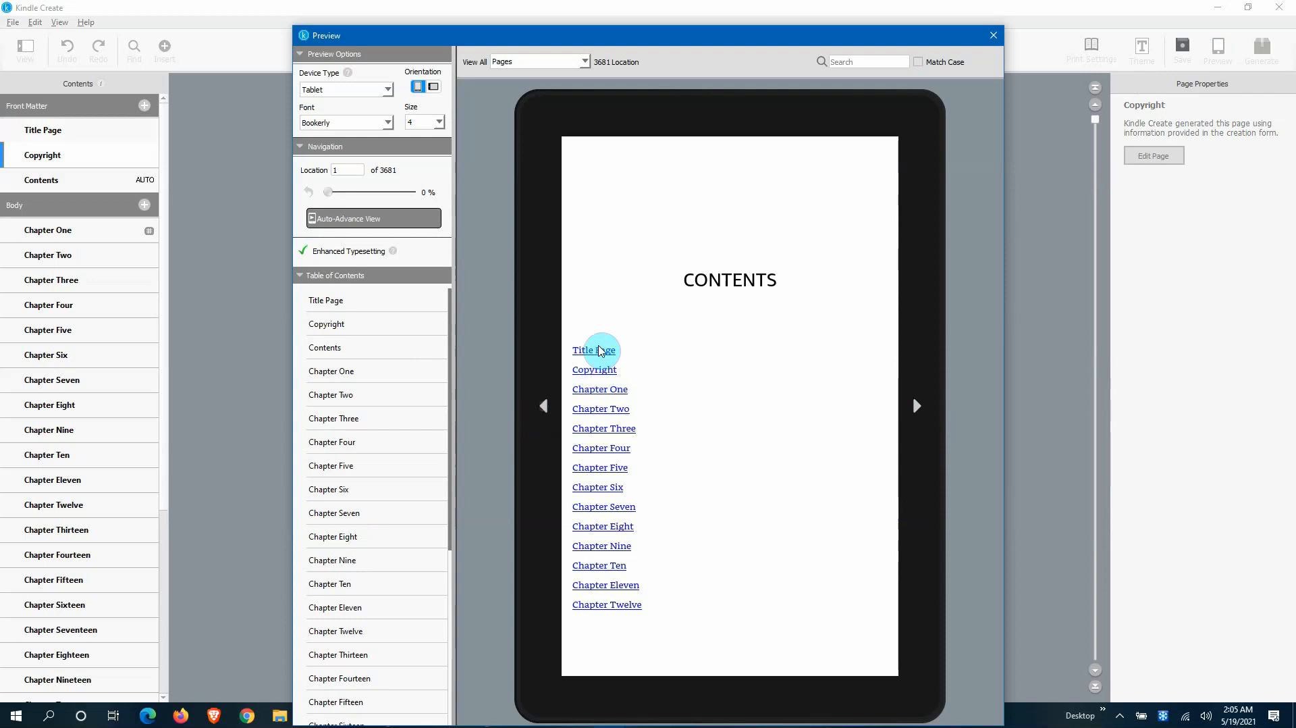
pyautogui.click(597, 350)
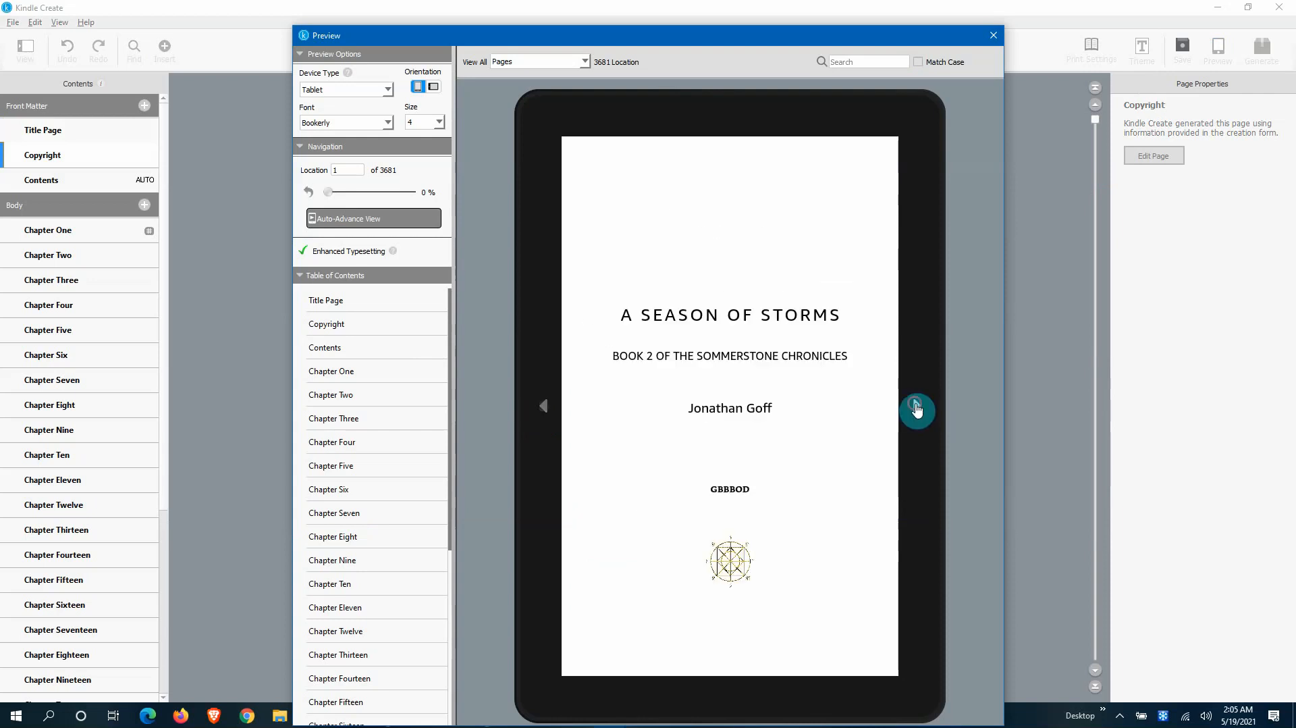
pyautogui.click(917, 408)
pyautogui.click(916, 408)
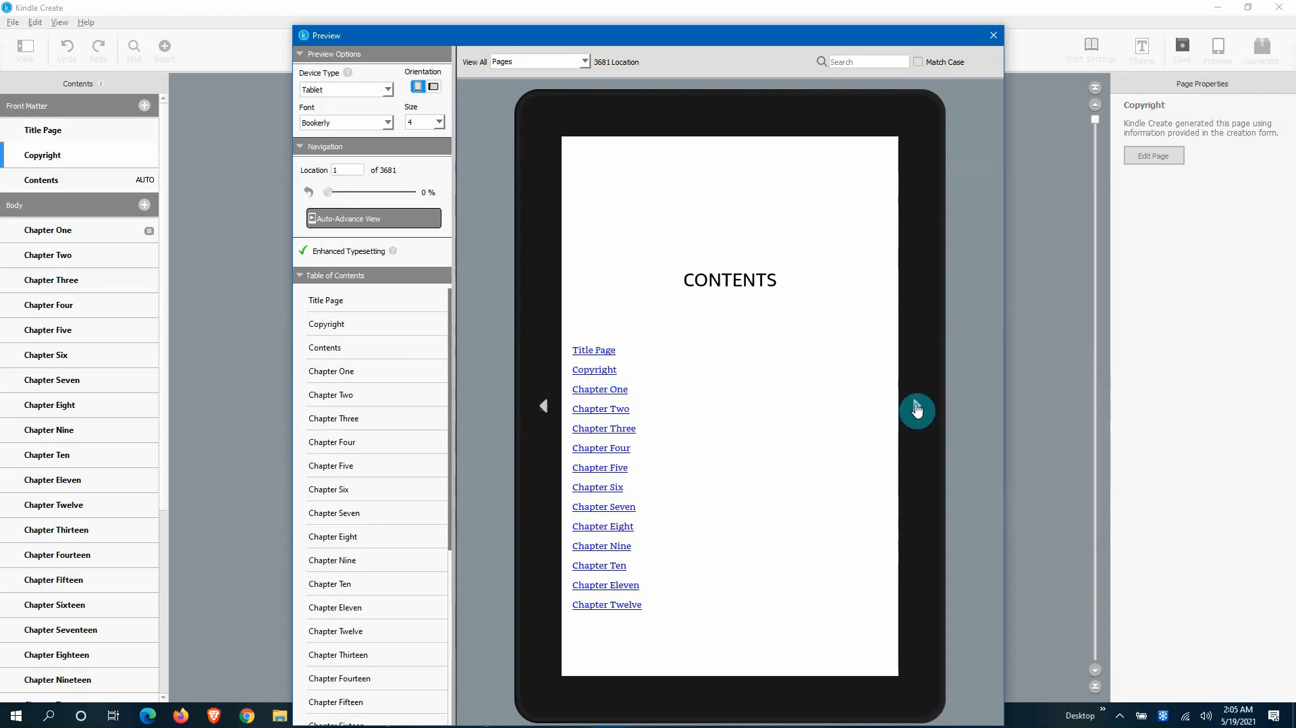
pyautogui.click(993, 35)
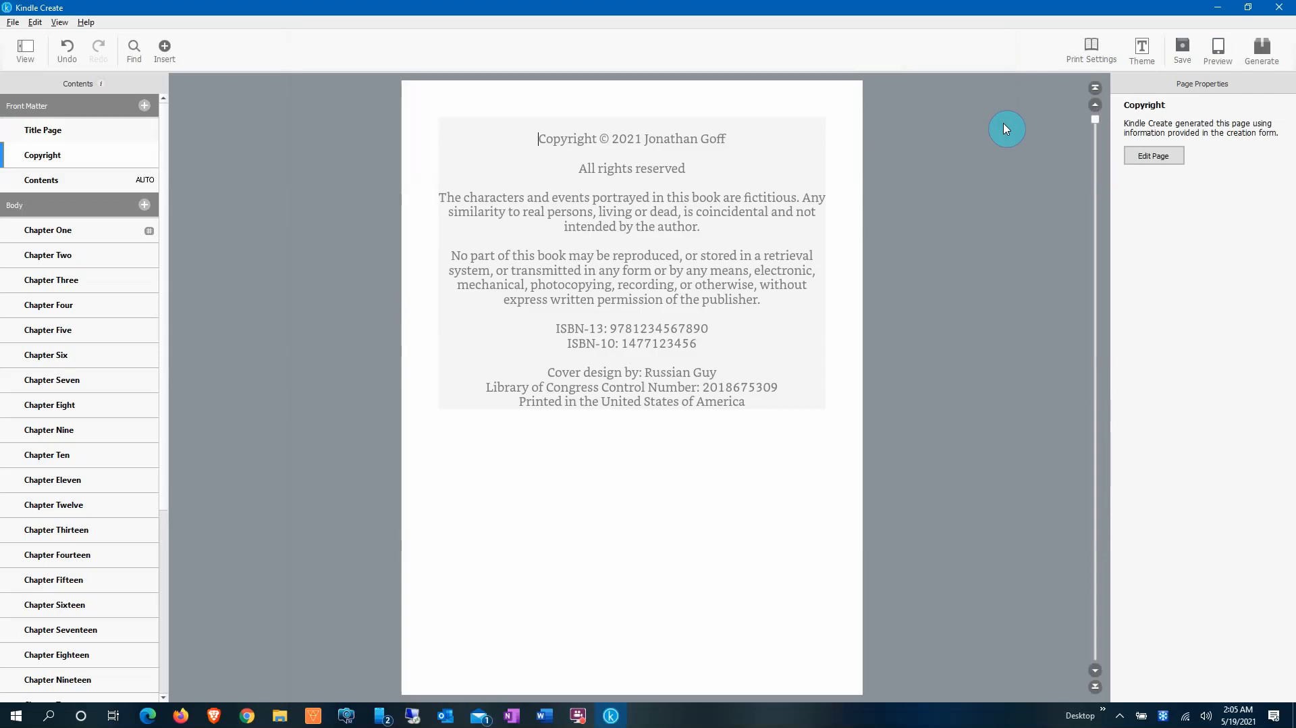
# Step: Open Chapter One, check its first page in the book preview, and close the preview
pyautogui.click(49, 231)
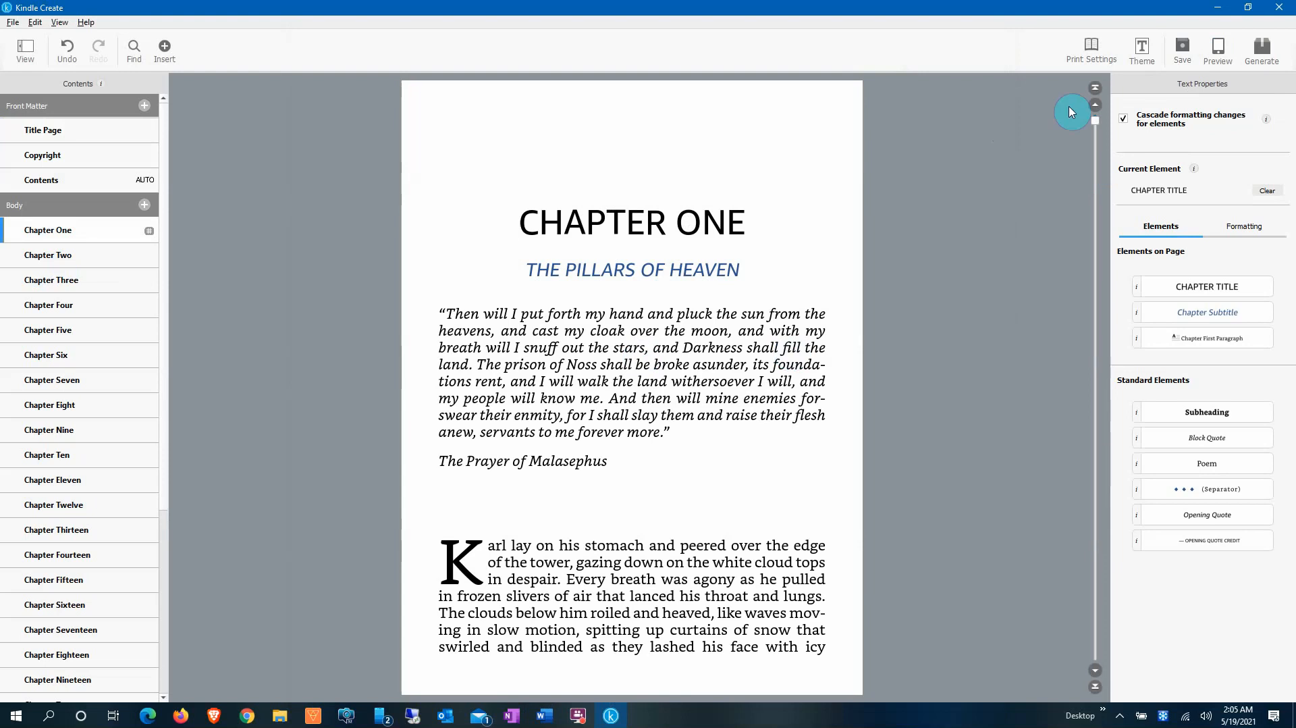
pyautogui.click(1218, 48)
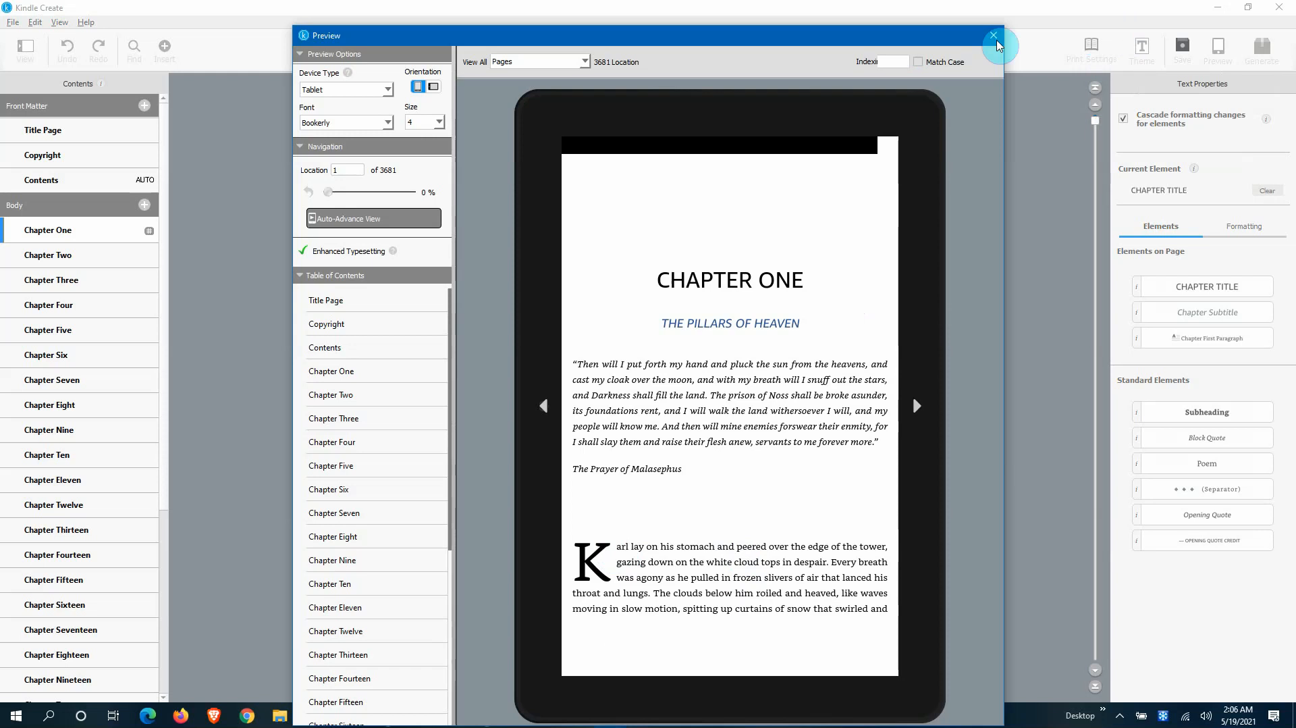
pyautogui.click(992, 40)
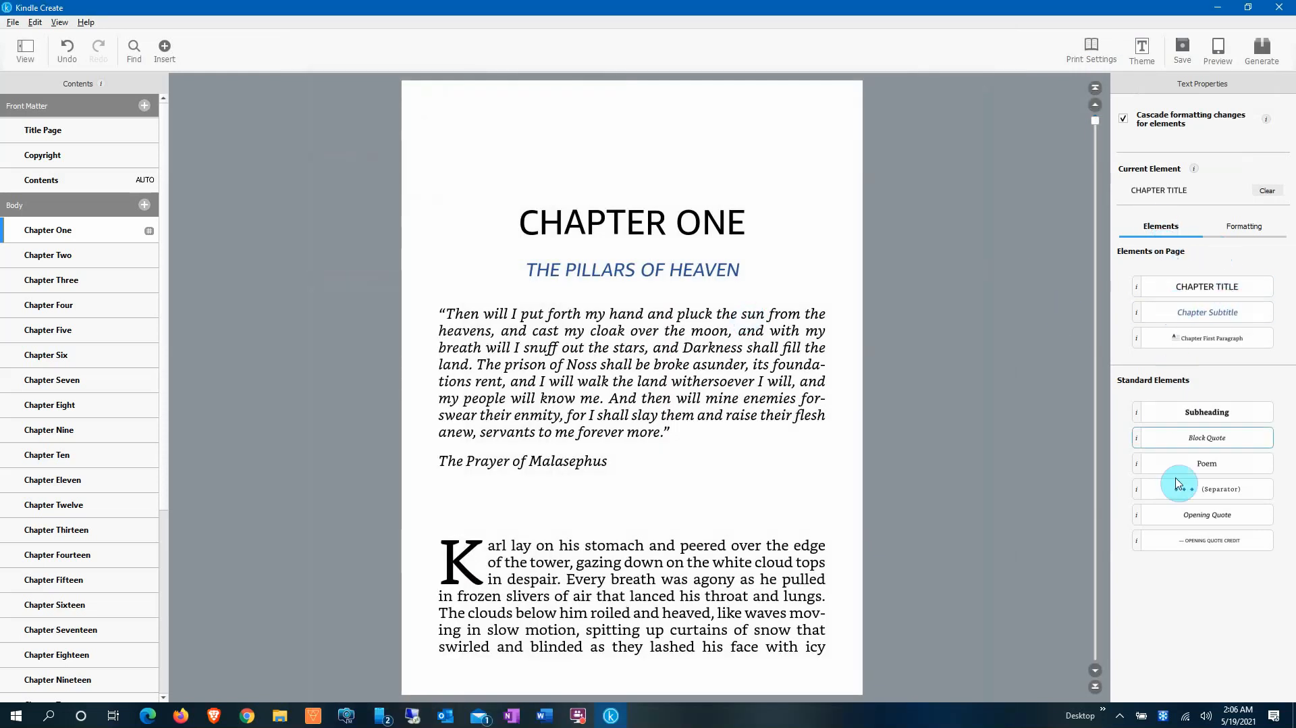
# Step: Select Chapter One's italic opening quotation and examine its formatting options, including advanced font, indents and spacing
pyautogui.click(1250, 228)
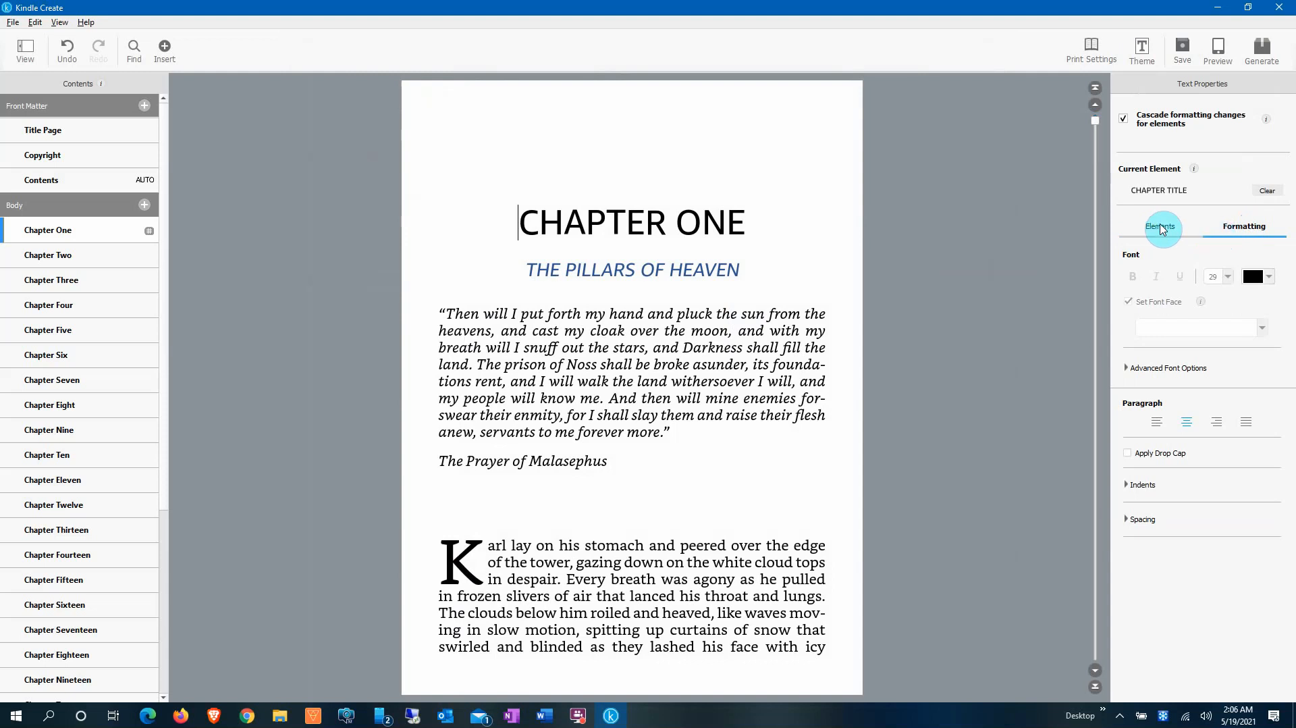
pyautogui.click(1161, 229)
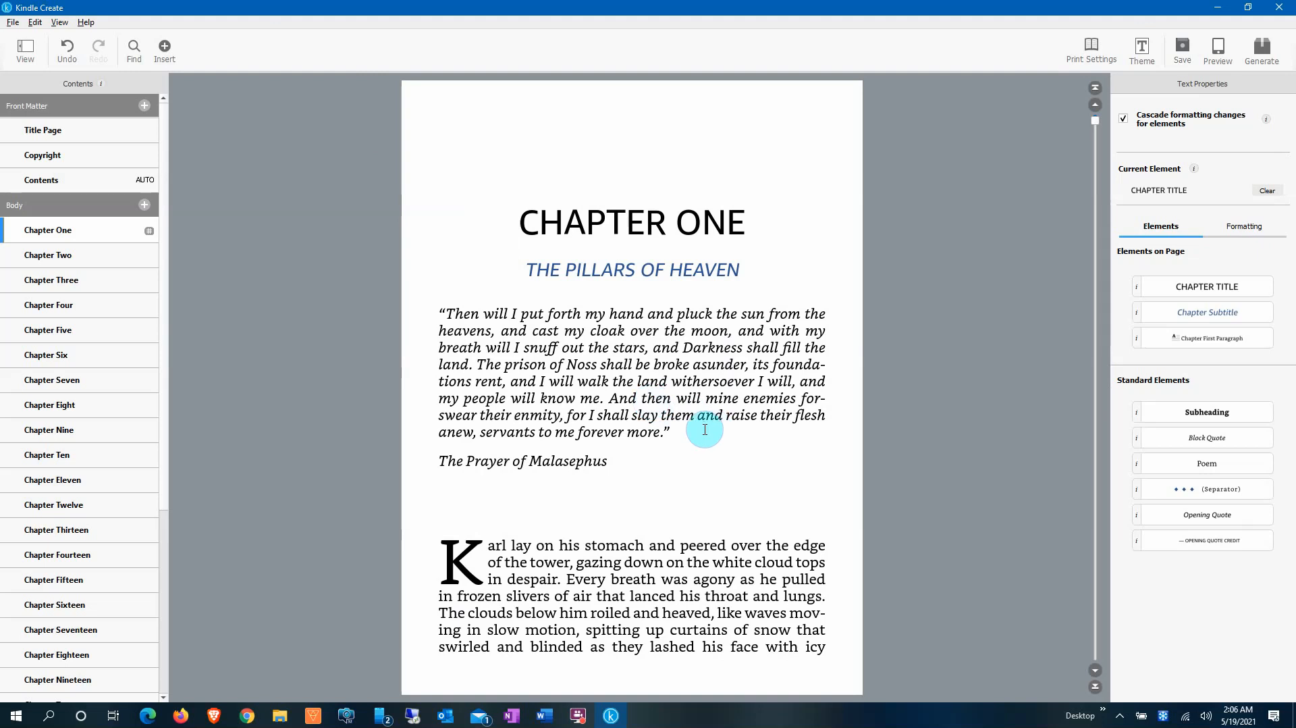
pyautogui.moveTo(670, 431); pyautogui.dragTo(440, 311)
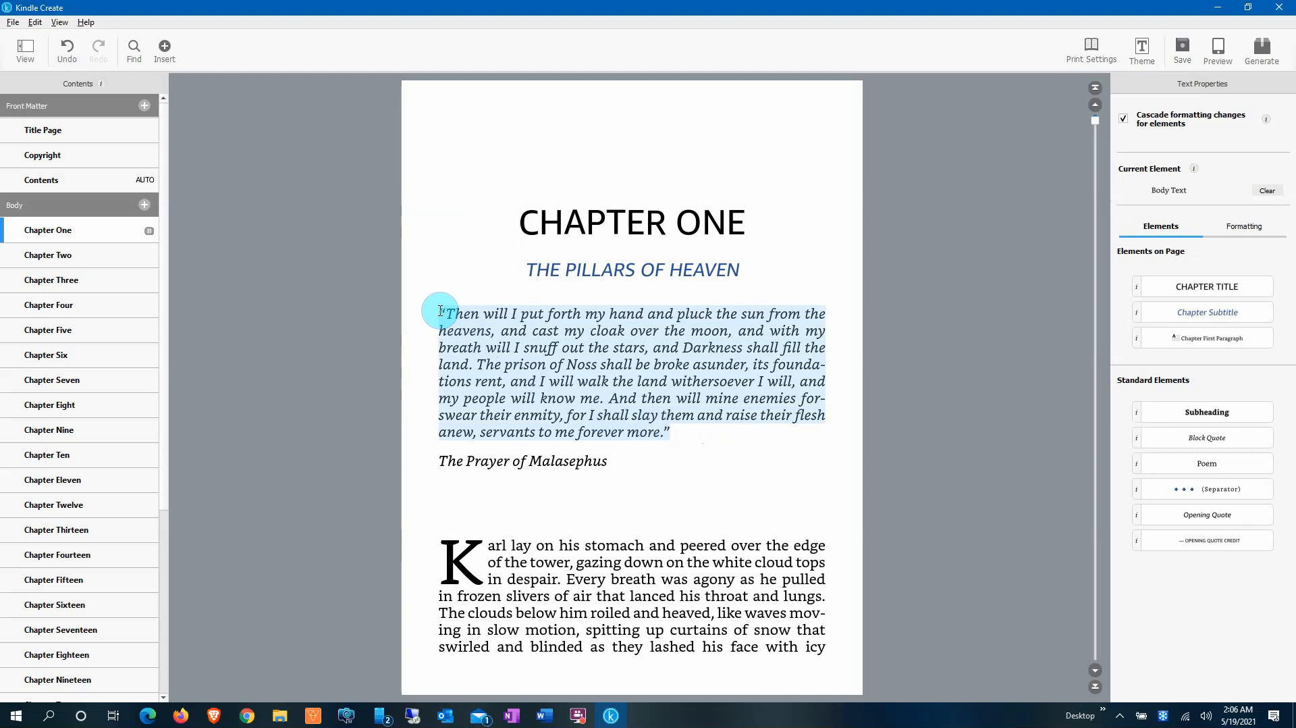
pyautogui.click(1251, 233)
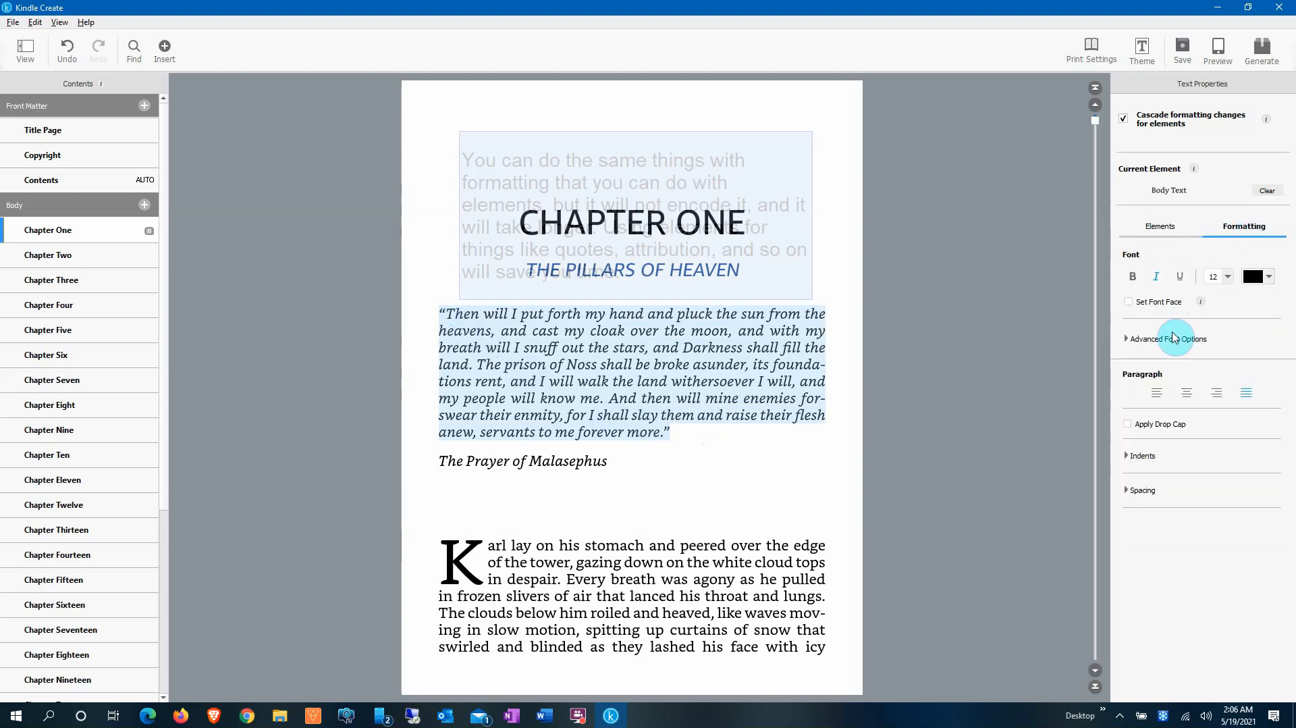
pyautogui.click(1169, 339)
pyautogui.click(1152, 552)
pyautogui.click(1144, 632)
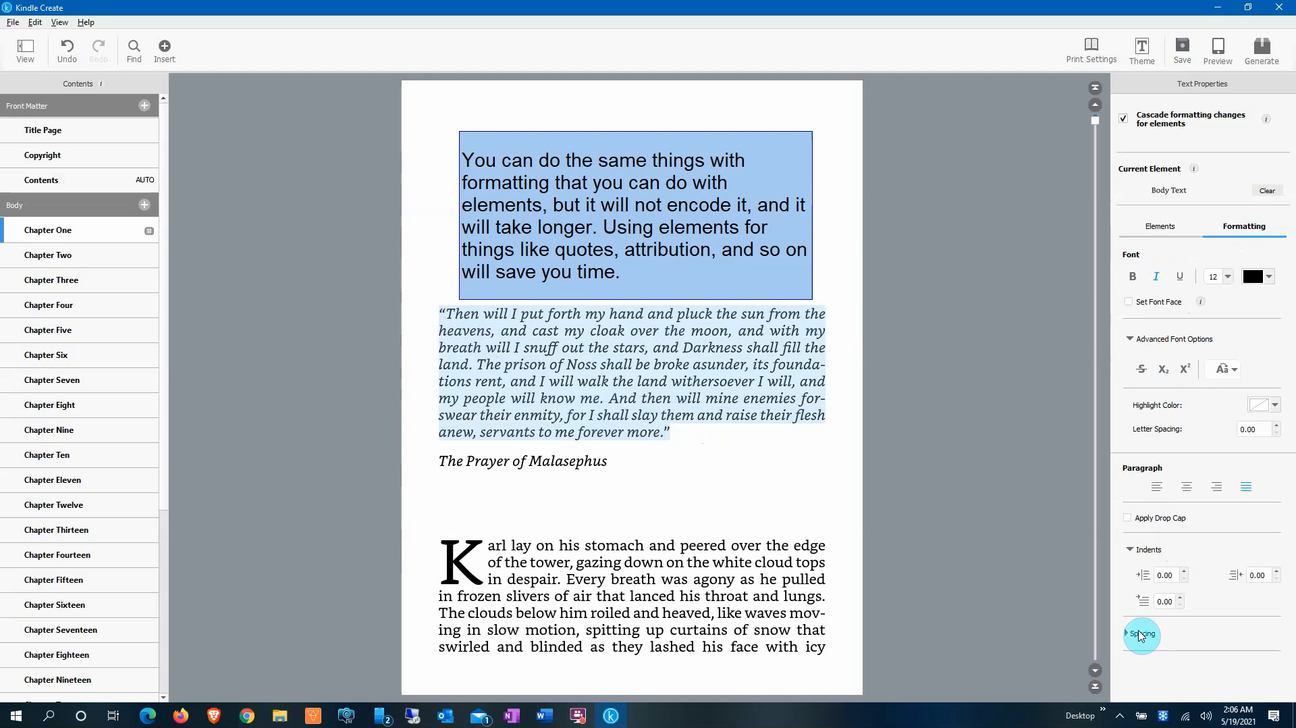
pyautogui.click(1272, 403)
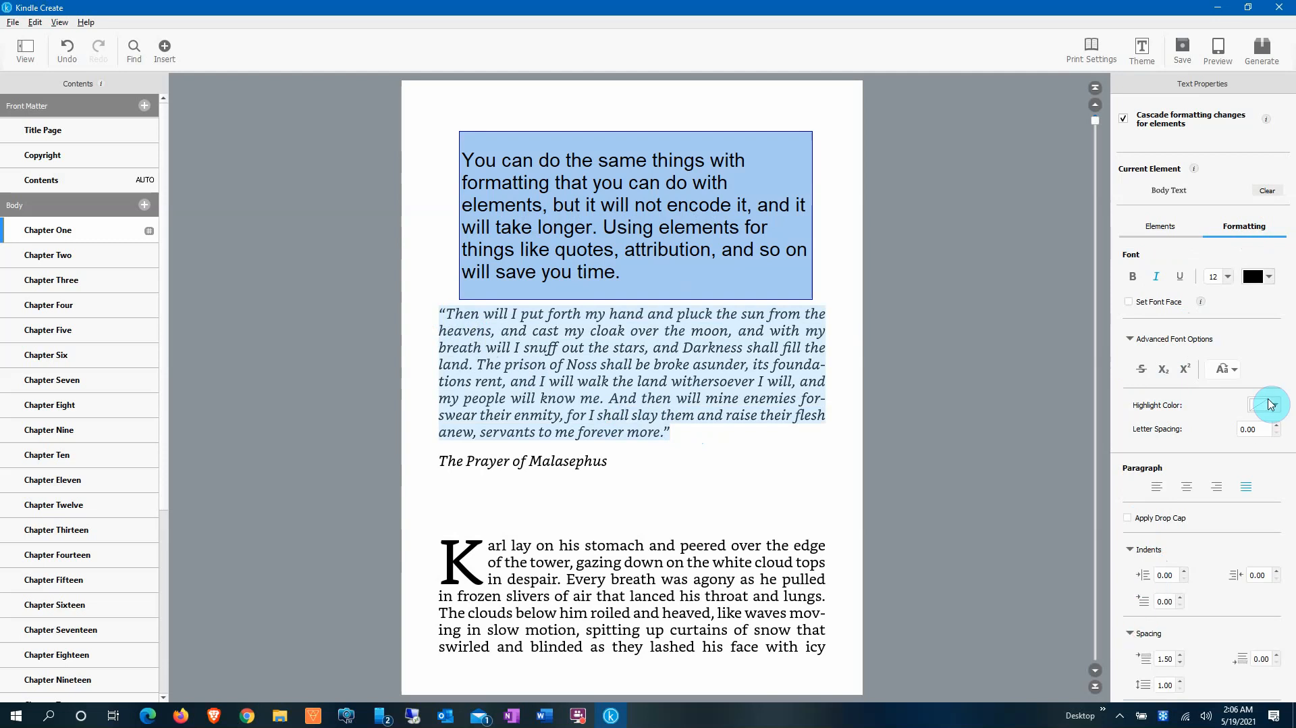
# Step: Compare the Block Quote and Opening Quote elements on Chapter One's opening quotation, and keep Block Quote applied
pyautogui.click(1164, 229)
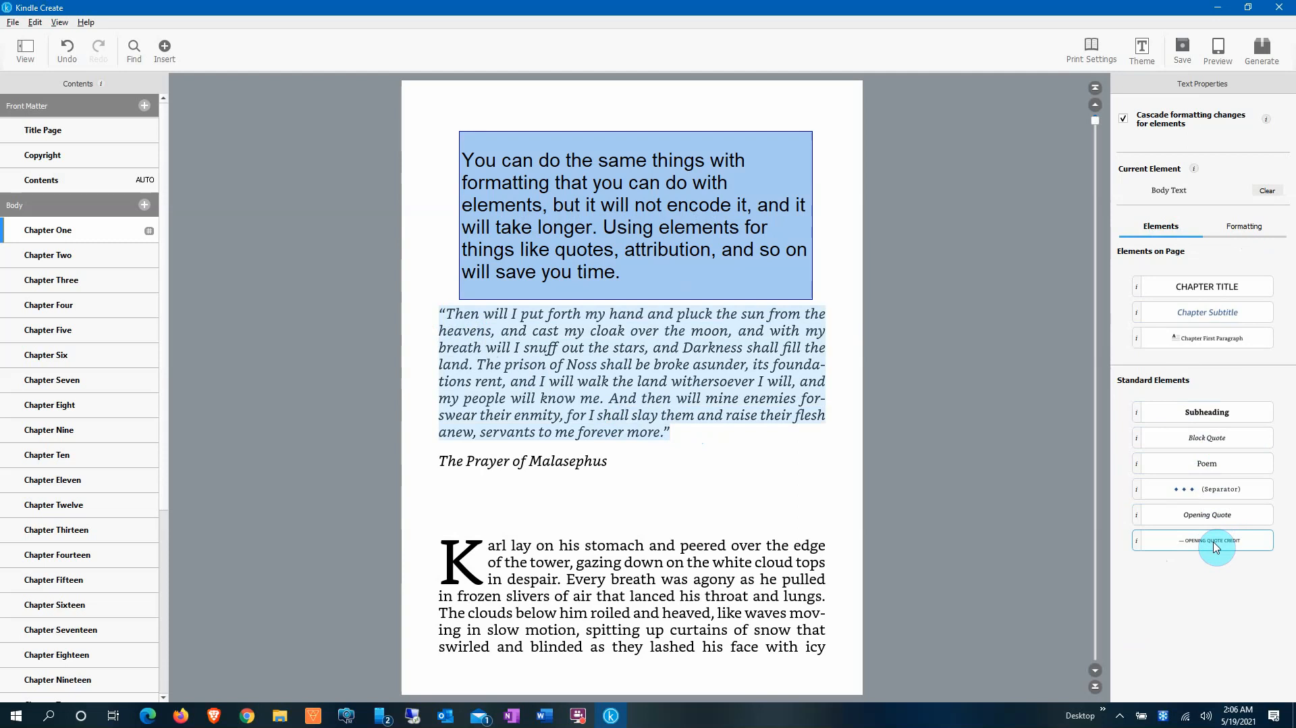
pyautogui.click(1219, 443)
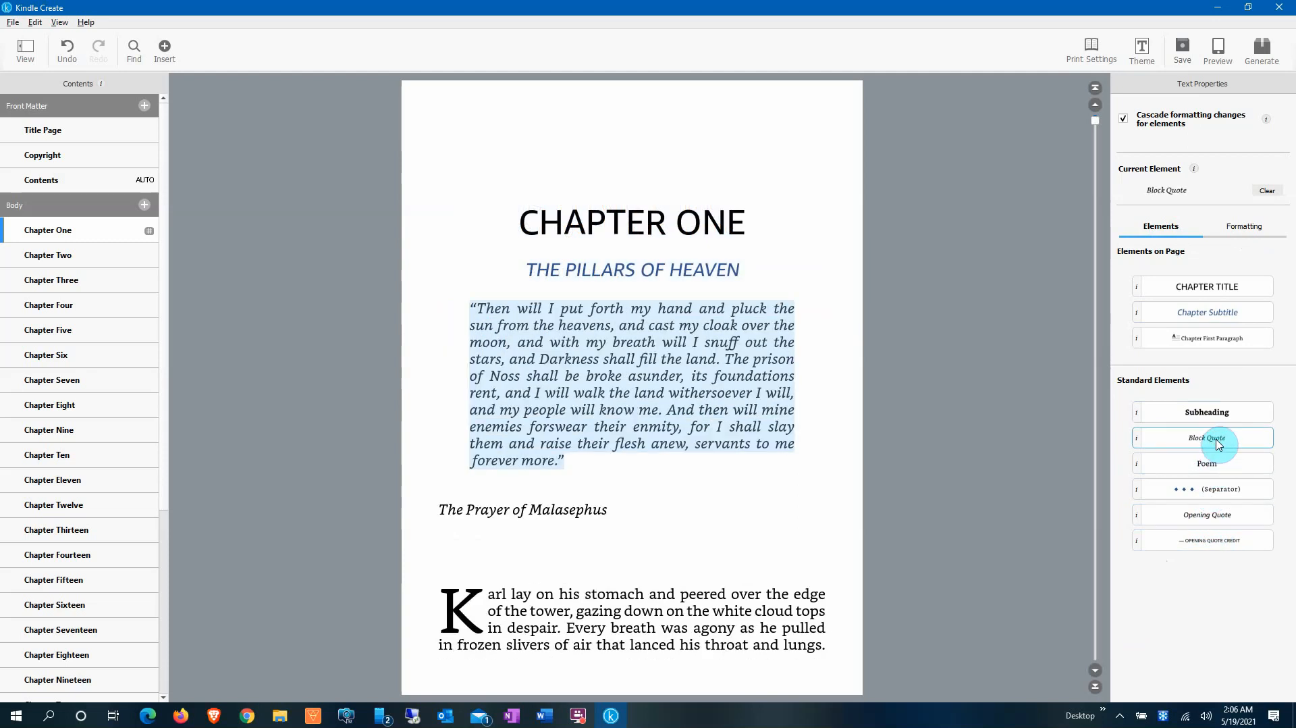
pyautogui.click(1212, 524)
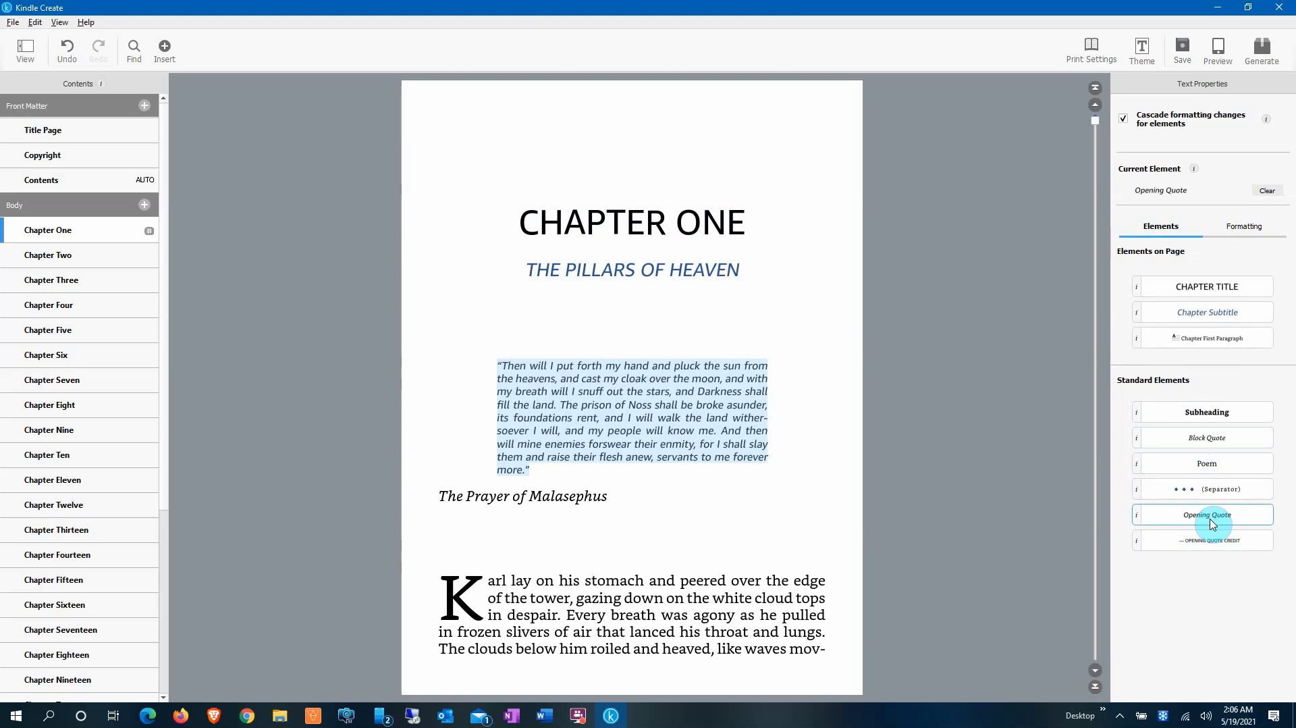
pyautogui.click(1223, 437)
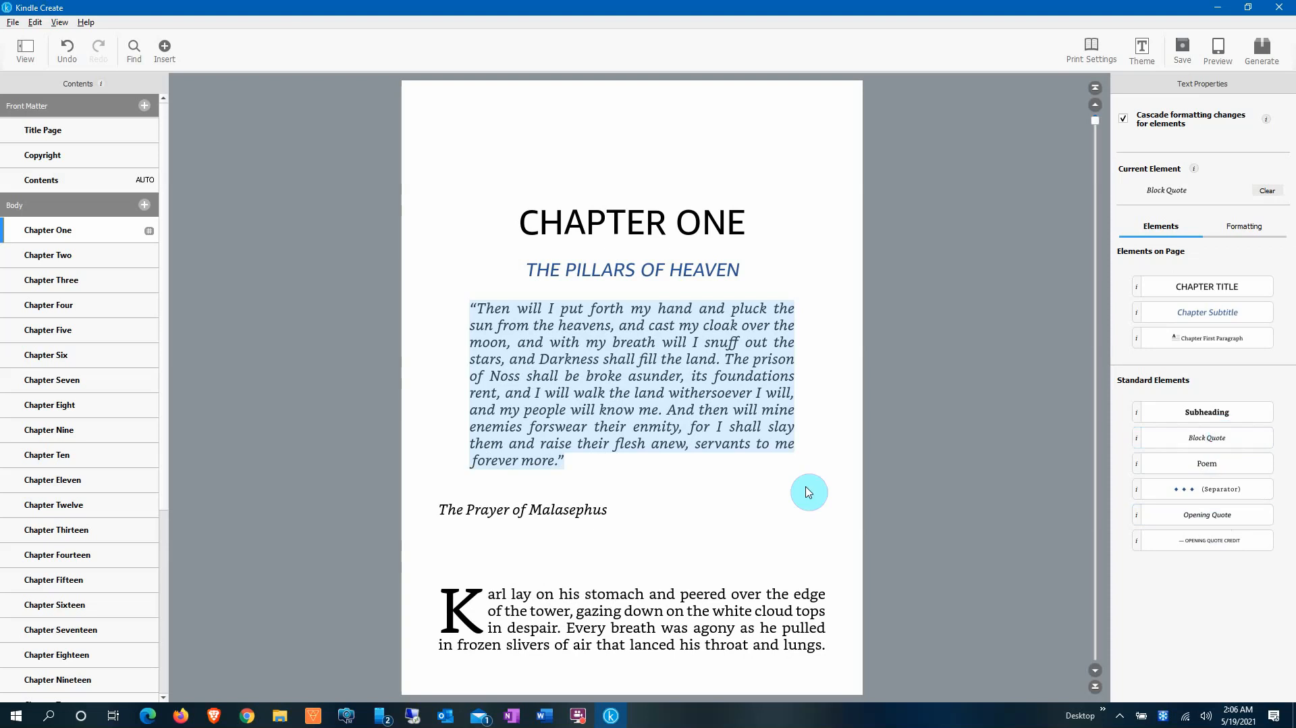
# Step: Apply the Opening Quote Credit element to "The Prayer of Malasephus" line and check the page in the book preview
pyautogui.click(555, 508)
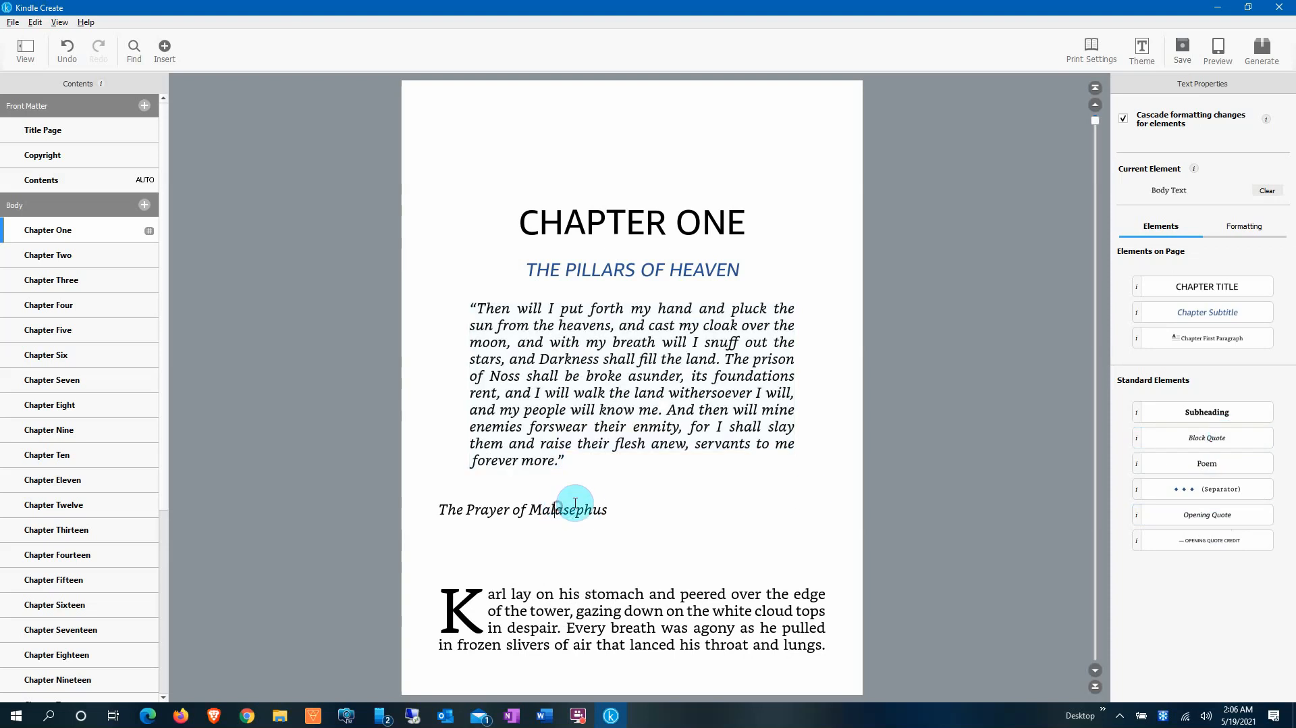
pyautogui.click(1228, 543)
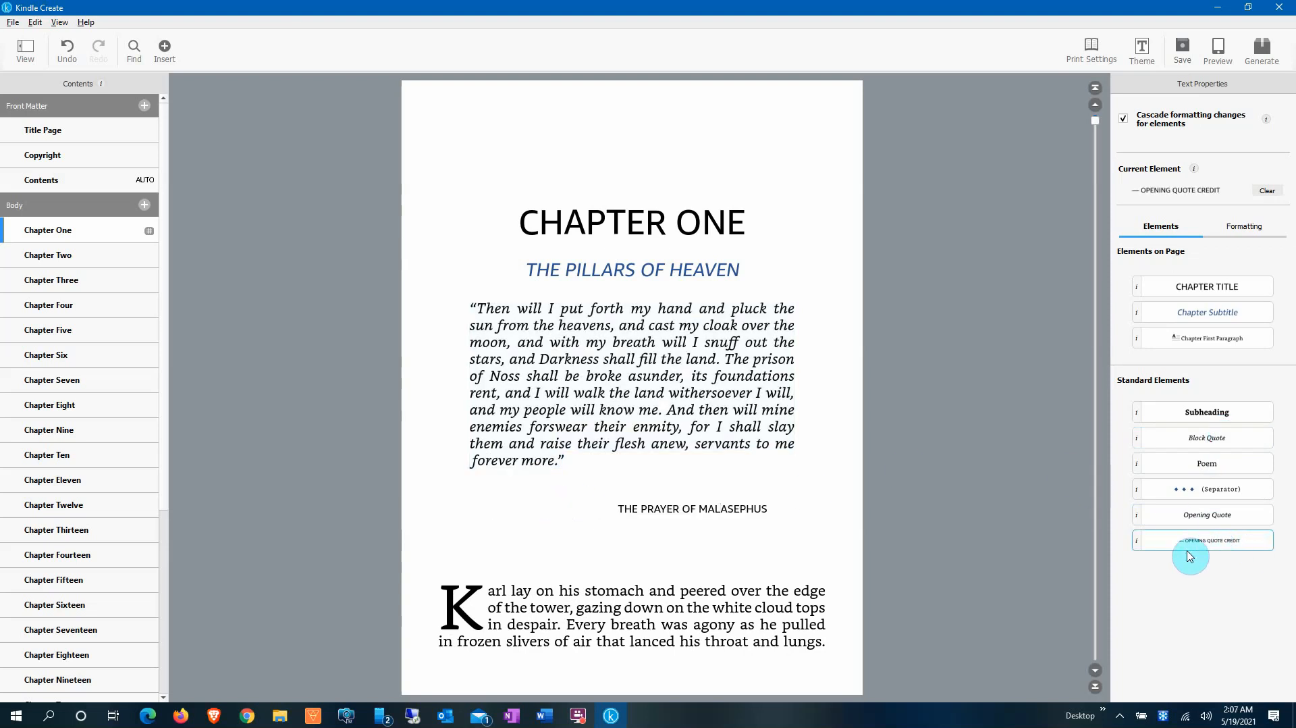
pyautogui.click(1219, 54)
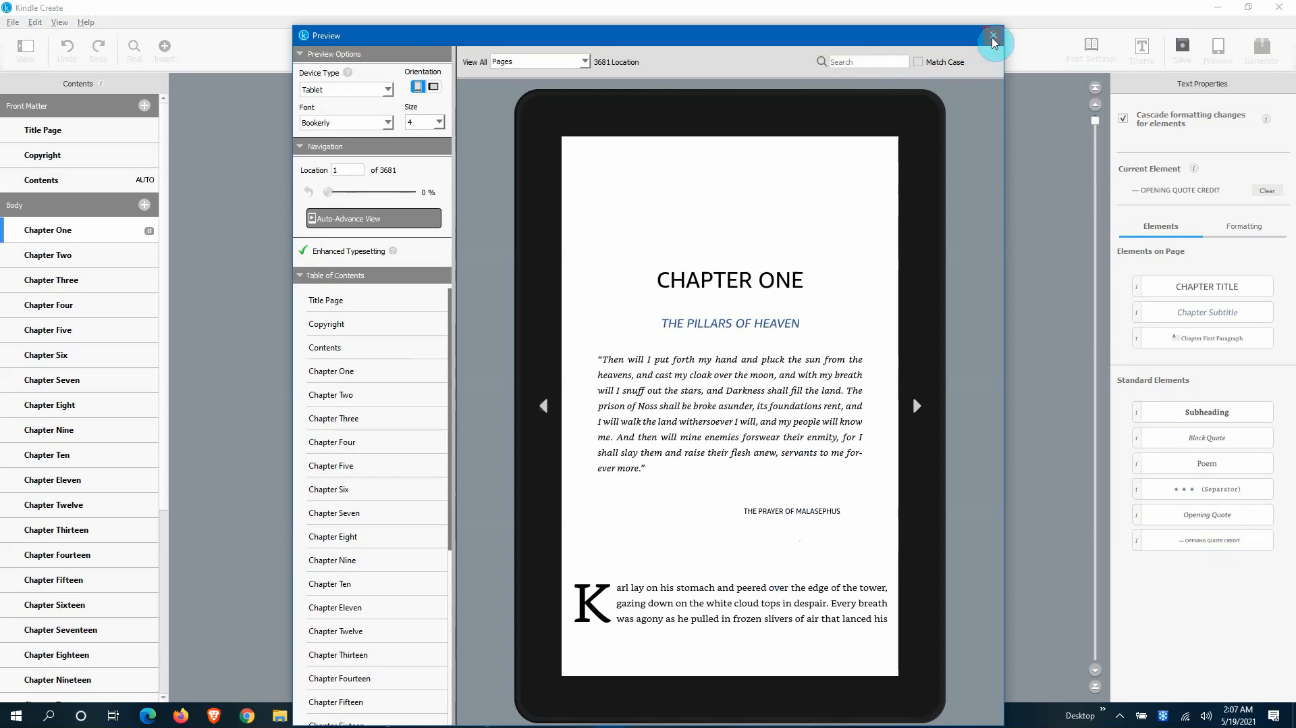
pyautogui.click(993, 36)
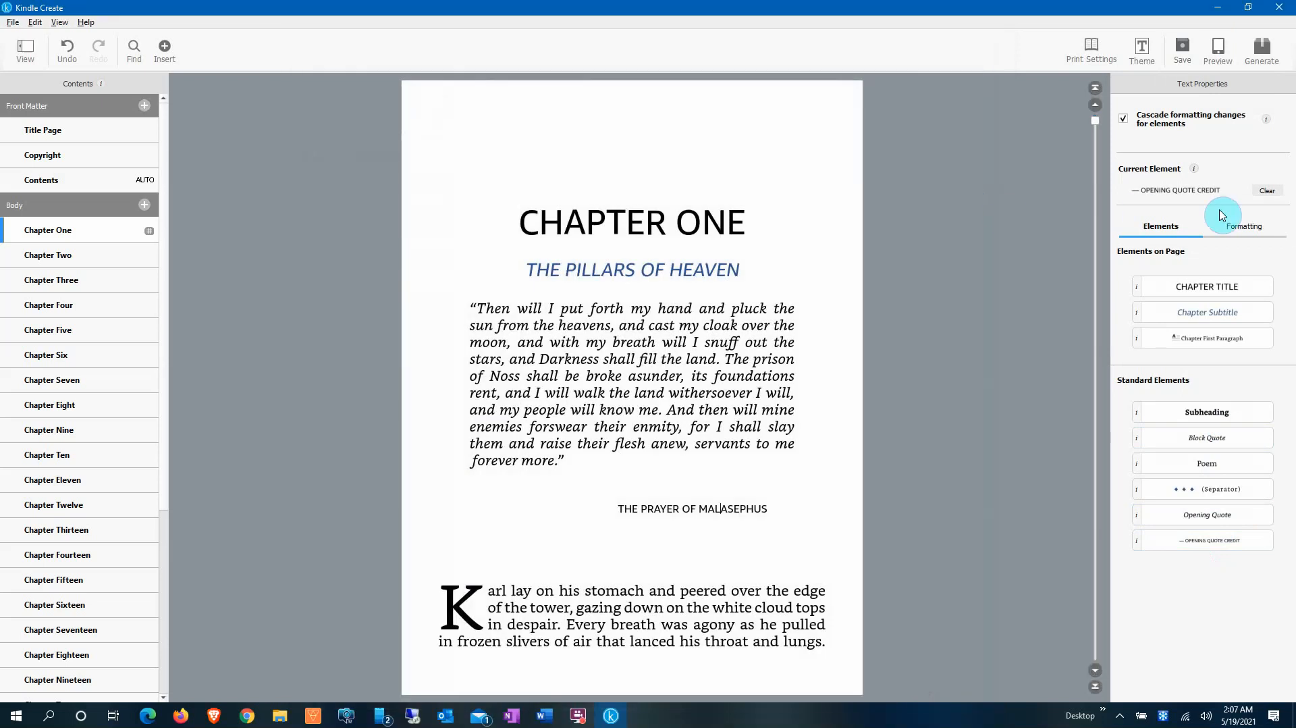
# Step: Try to close the gap between the quote credit and Chapter One's first paragraph, and undo the resulting merge
pyautogui.click(1245, 226)
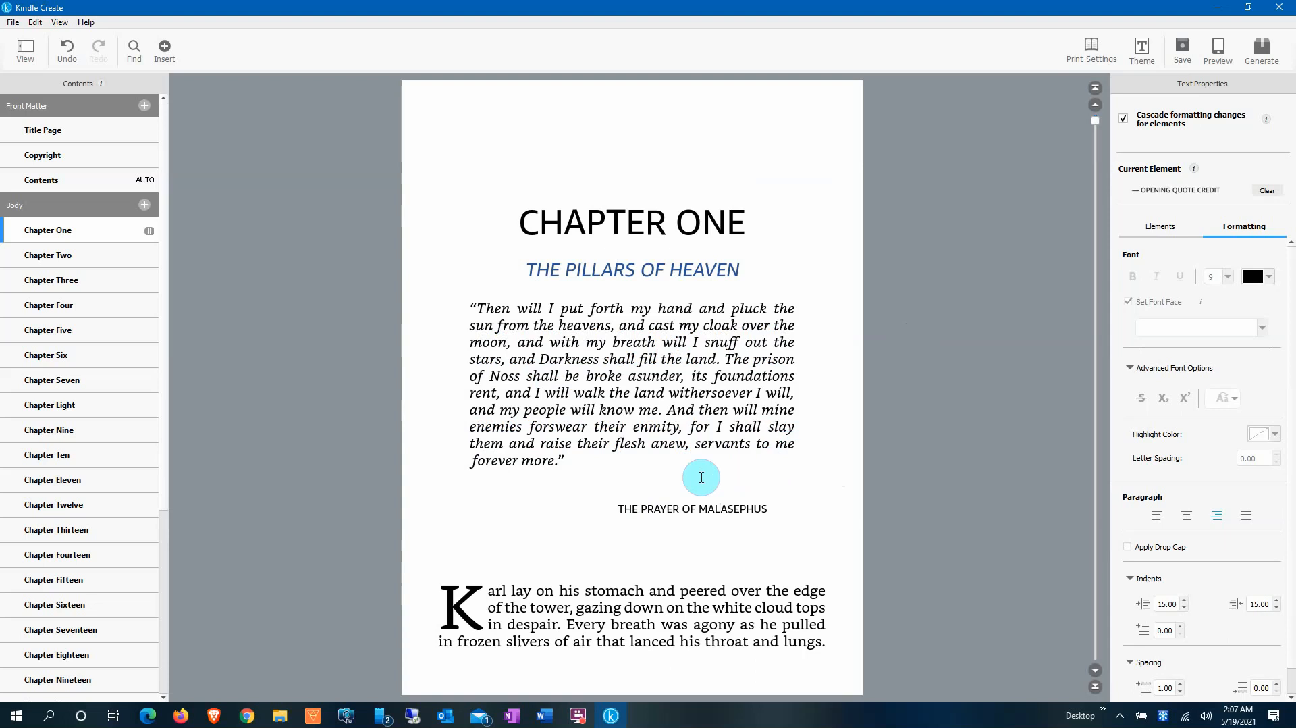
pyautogui.click(475, 580)
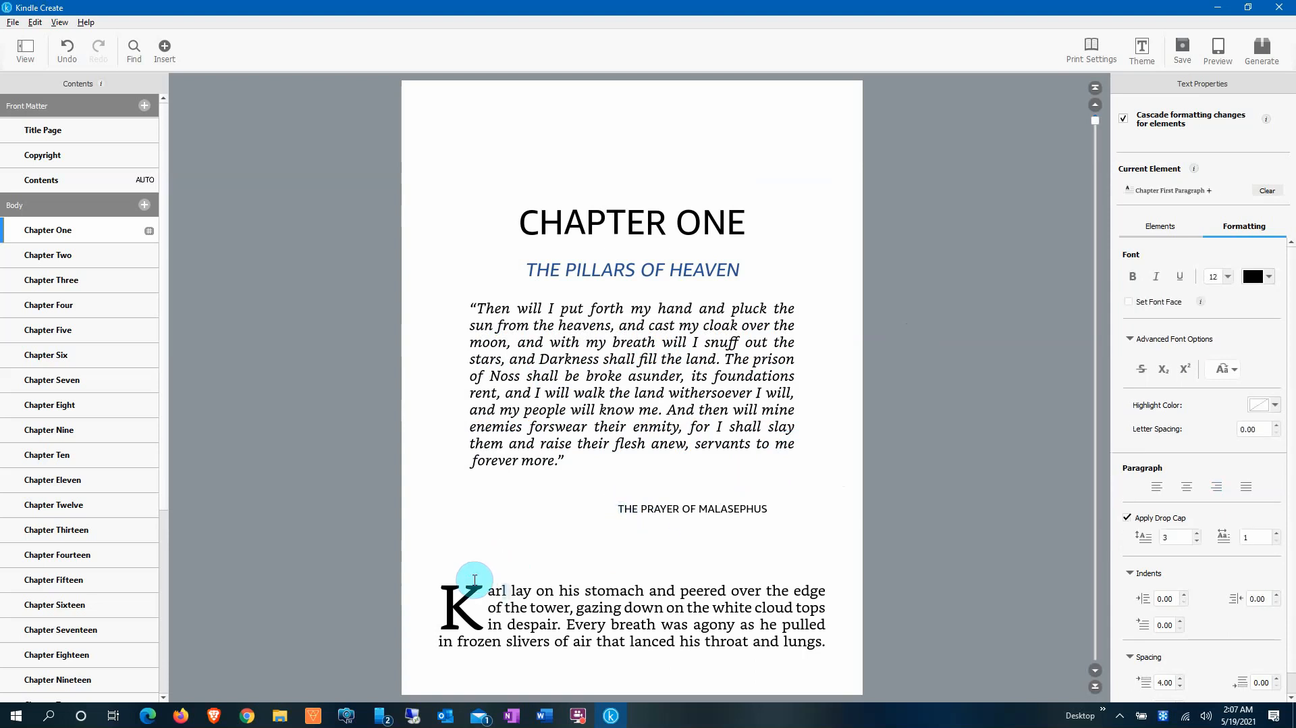
pyautogui.click(446, 588)
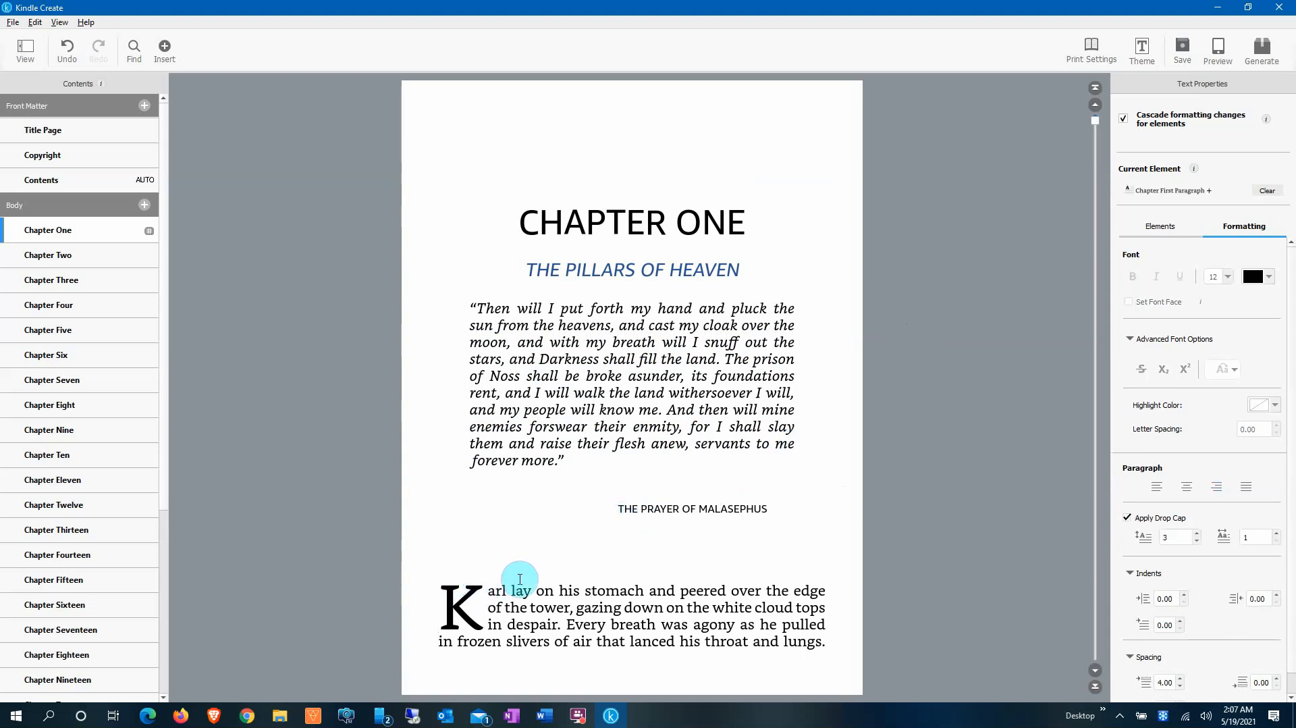
pyautogui.moveTo(669, 552); pyautogui.dragTo(672, 535)
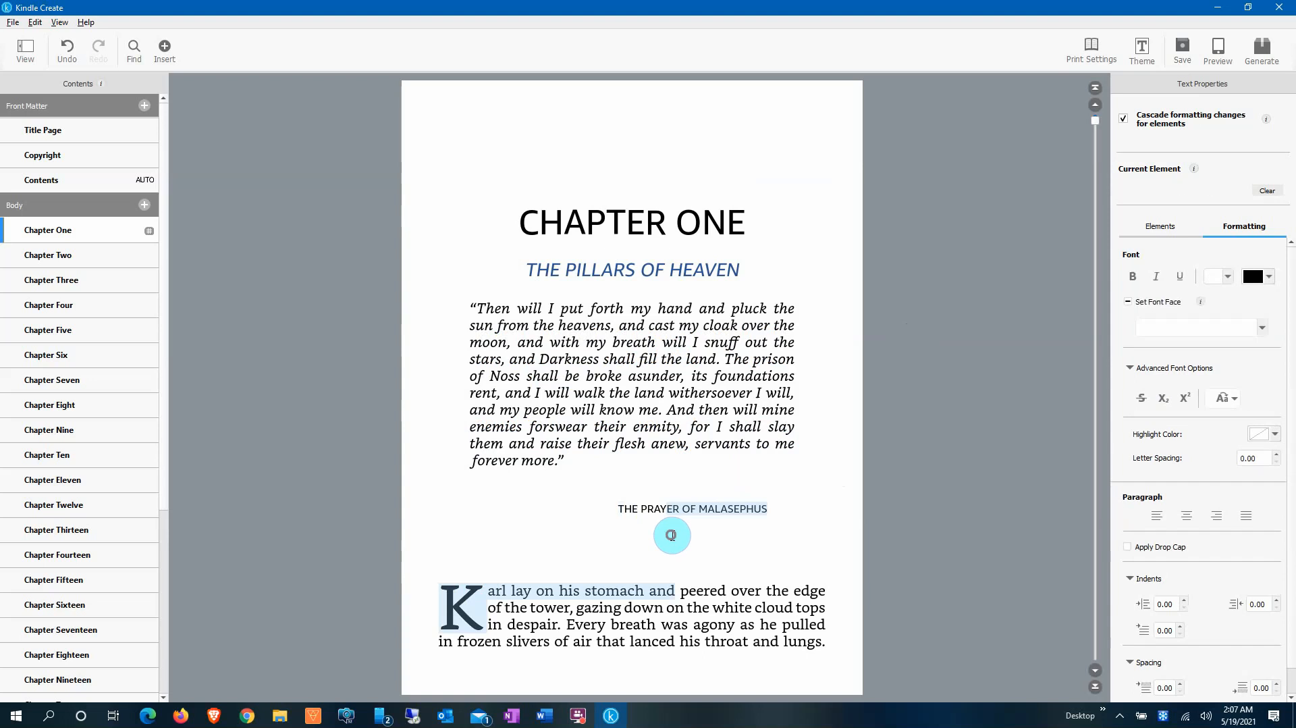
pyautogui.click(455, 598)
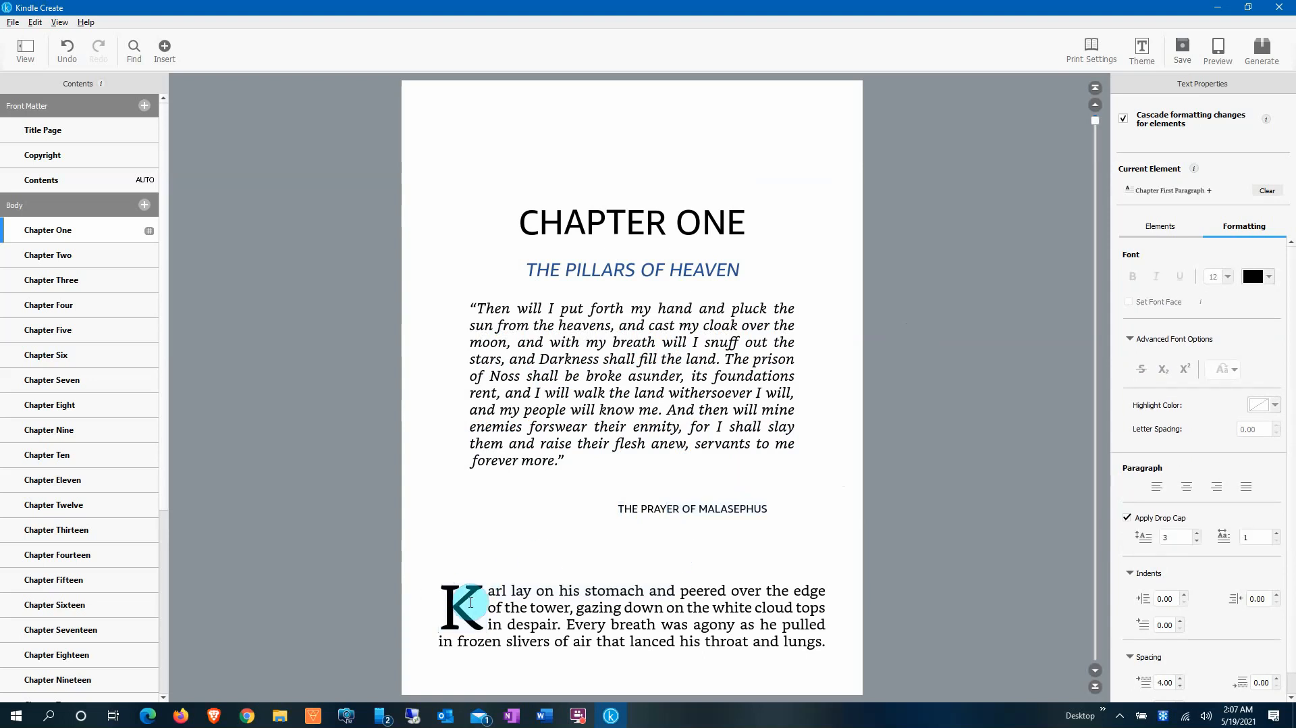
pyautogui.press('BackSpace')
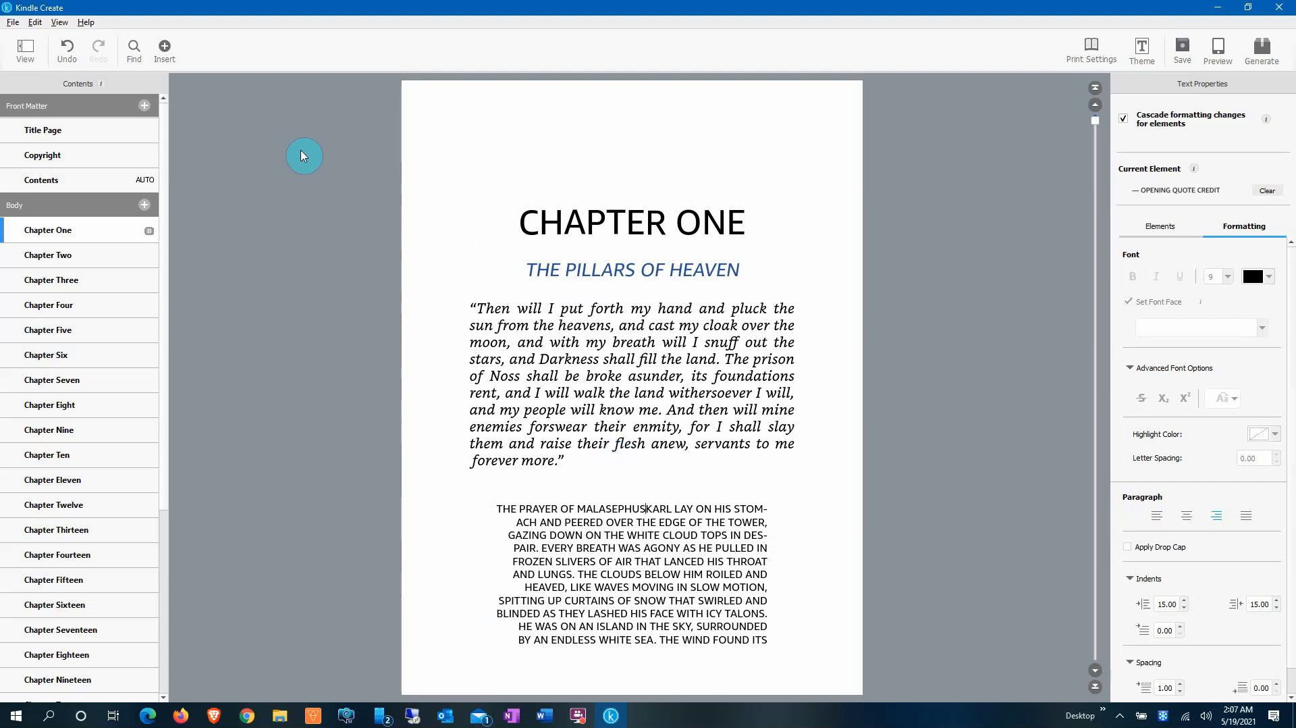
pyautogui.click(67, 50)
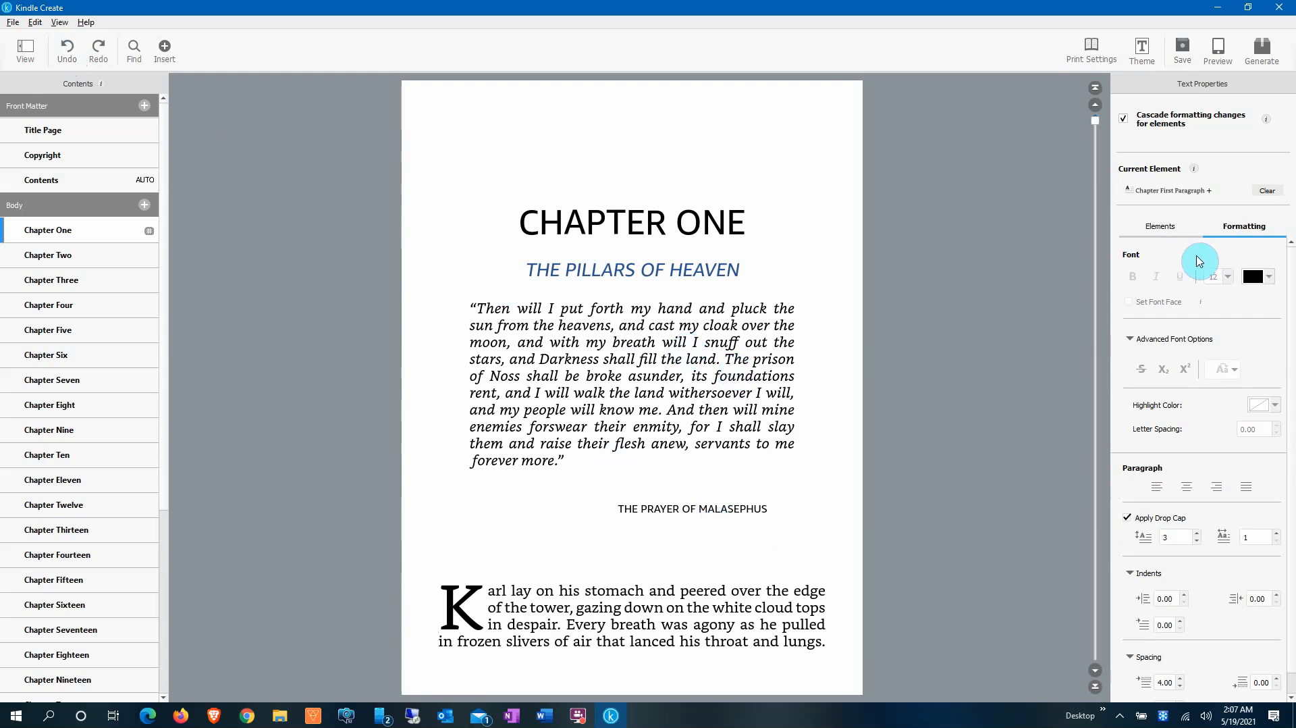
# Step: Try bold on a passage of Chapter One's opening quotation, remove it, and examine the font face choices
pyautogui.moveTo(672, 326); pyautogui.dragTo(771, 377)
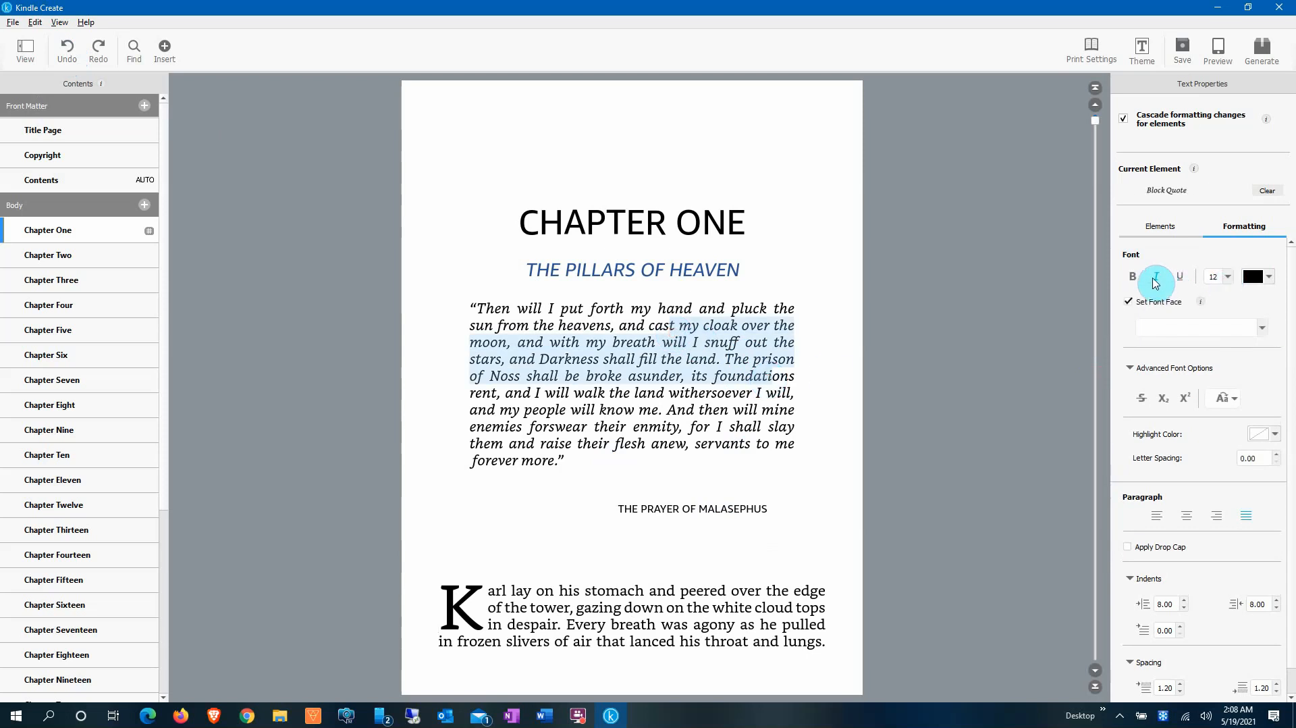
pyautogui.click(1133, 278)
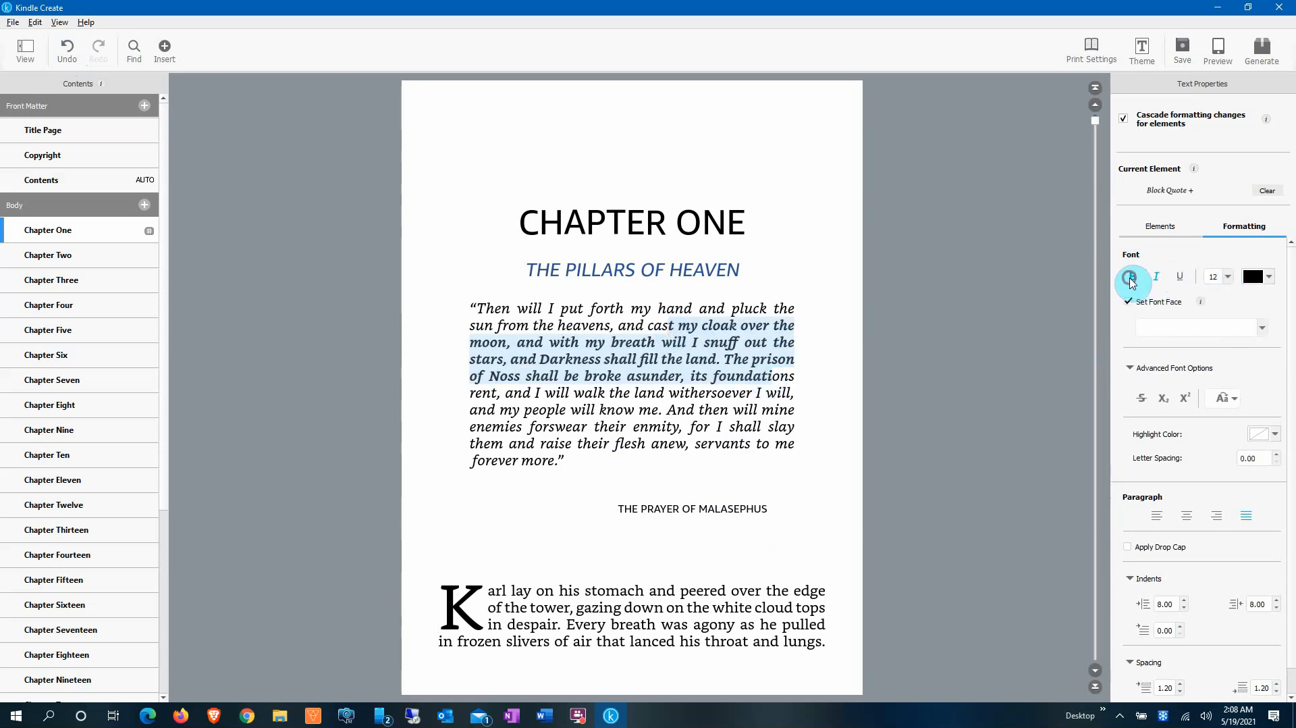
pyautogui.click(1133, 277)
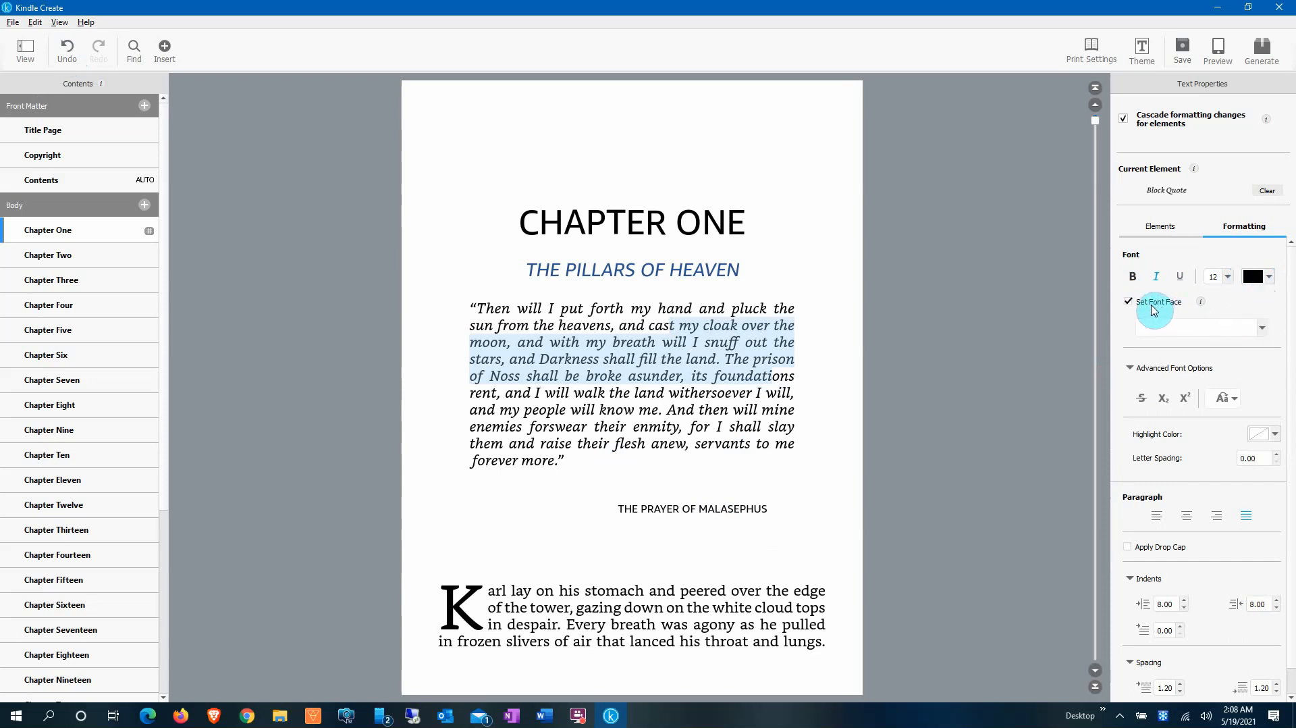
pyautogui.click(1262, 327)
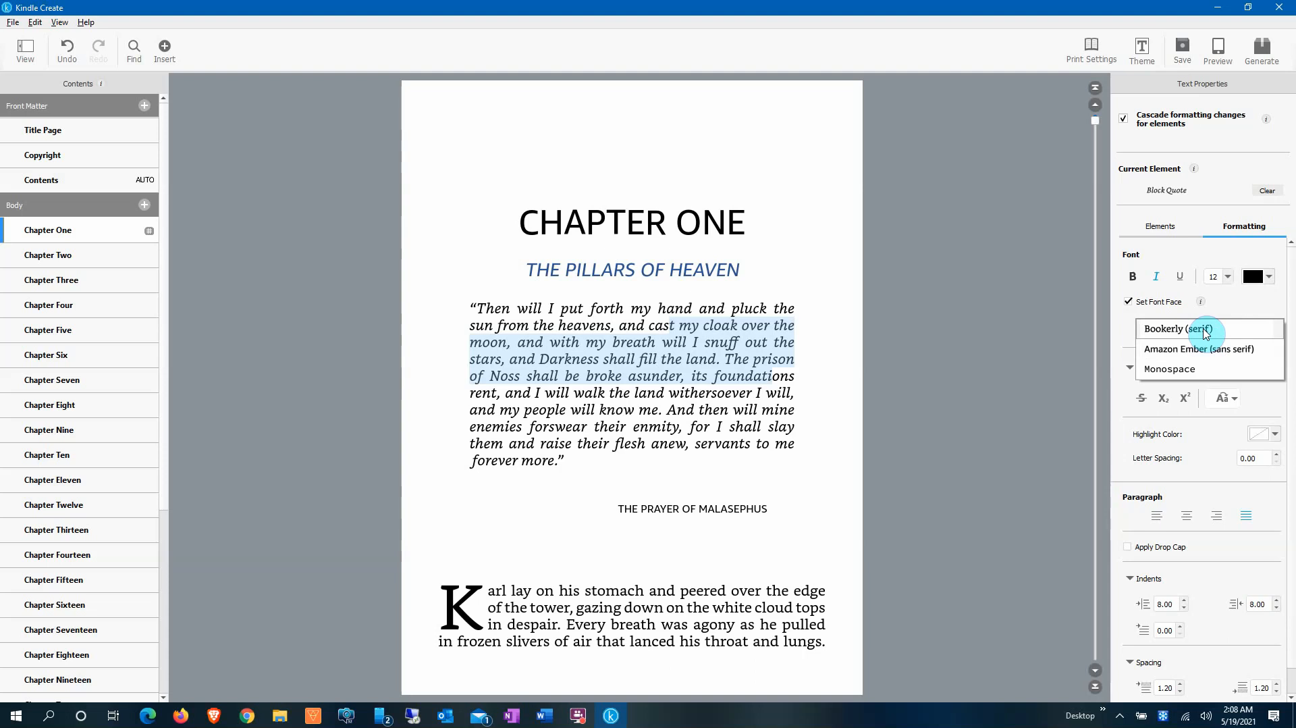
pyautogui.click(1205, 329)
# Step: Try UPPER CASE and Title Case on the selected quotation passage, and reset its case to None
pyautogui.click(1225, 398)
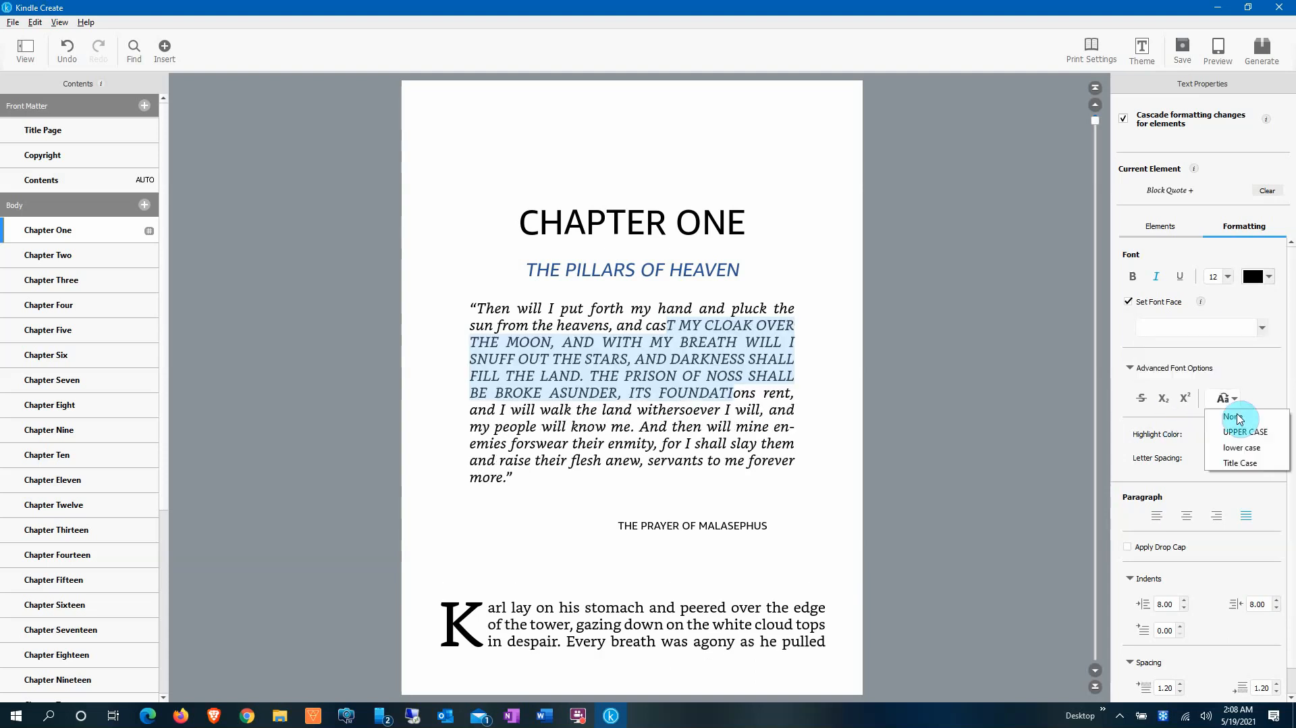
pyautogui.click(1241, 420)
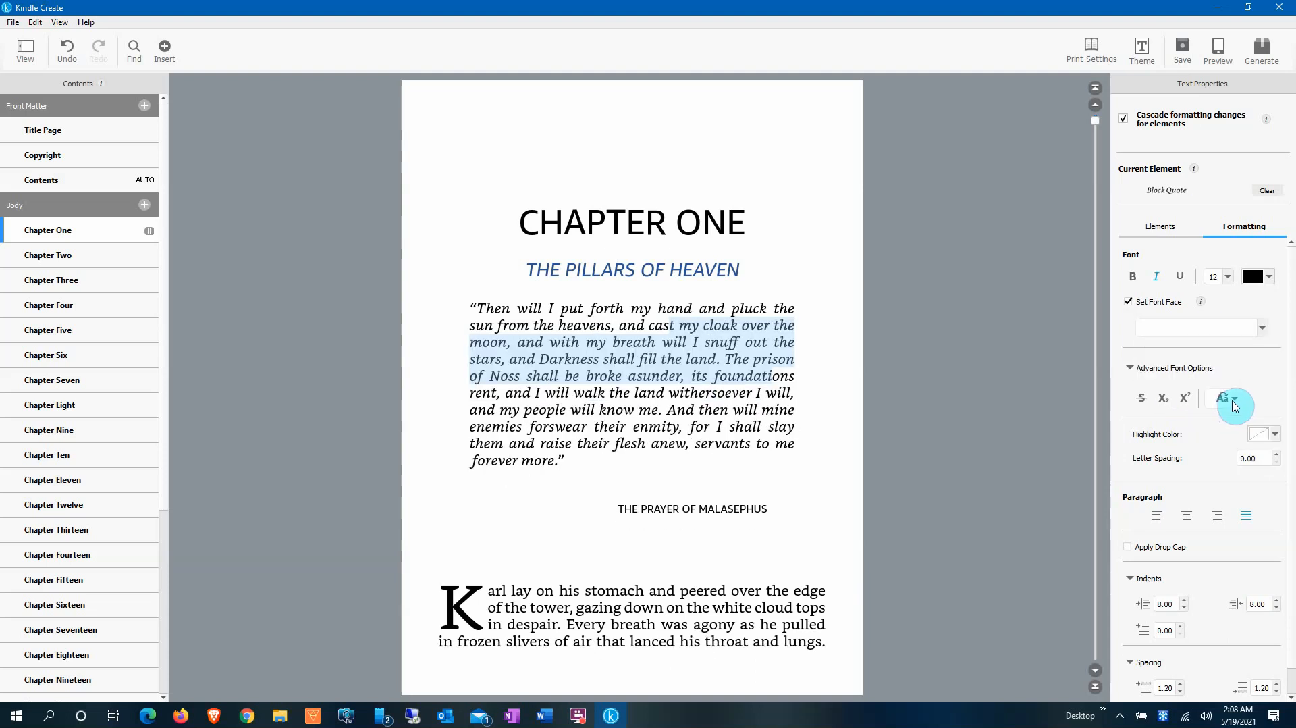
pyautogui.click(1230, 402)
pyautogui.click(1247, 464)
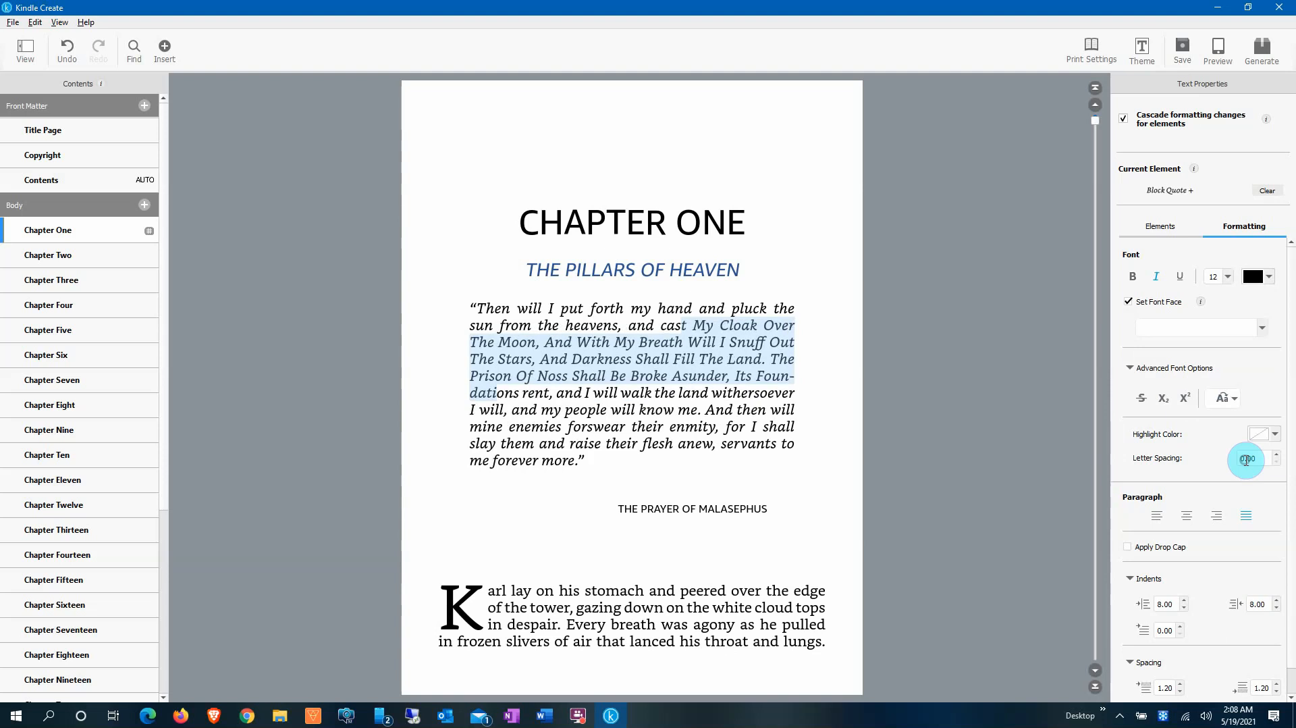
pyautogui.click(1228, 401)
pyautogui.click(1234, 417)
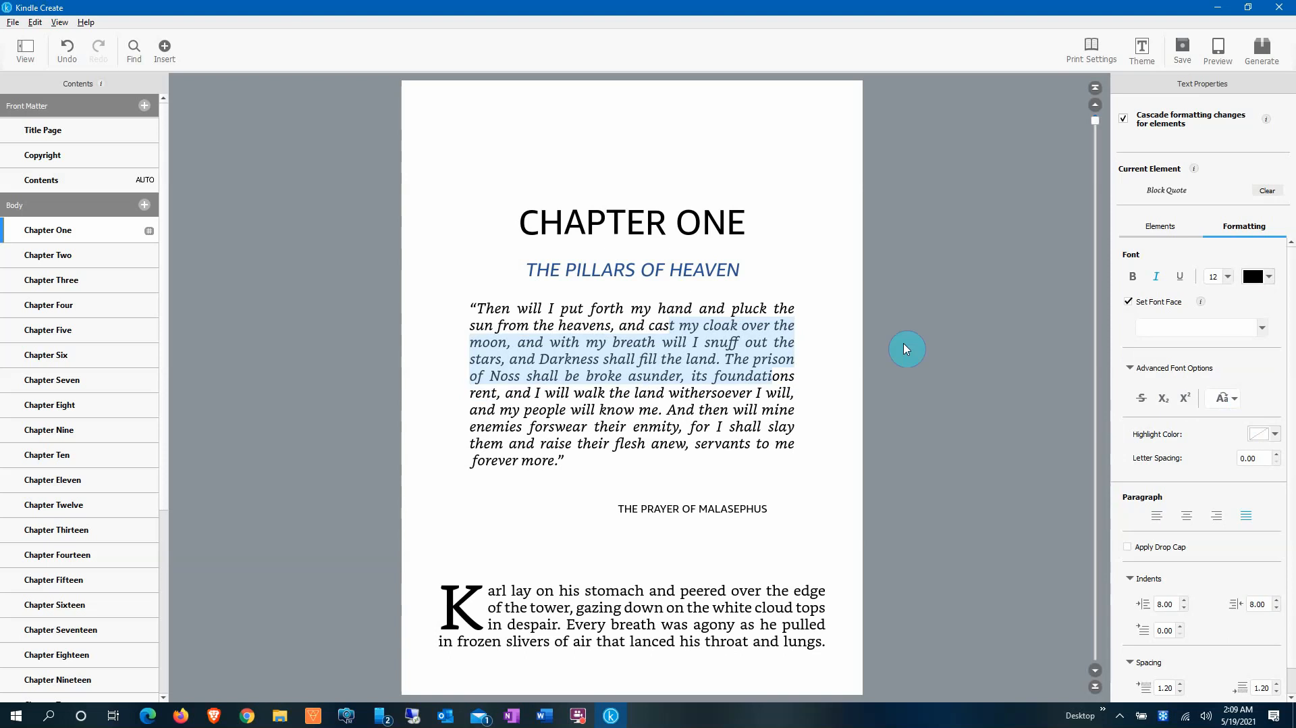
# Step: Set the font size of Chapter One's entire opening quotation to 10 and check it in the book preview
pyautogui.click(752, 393)
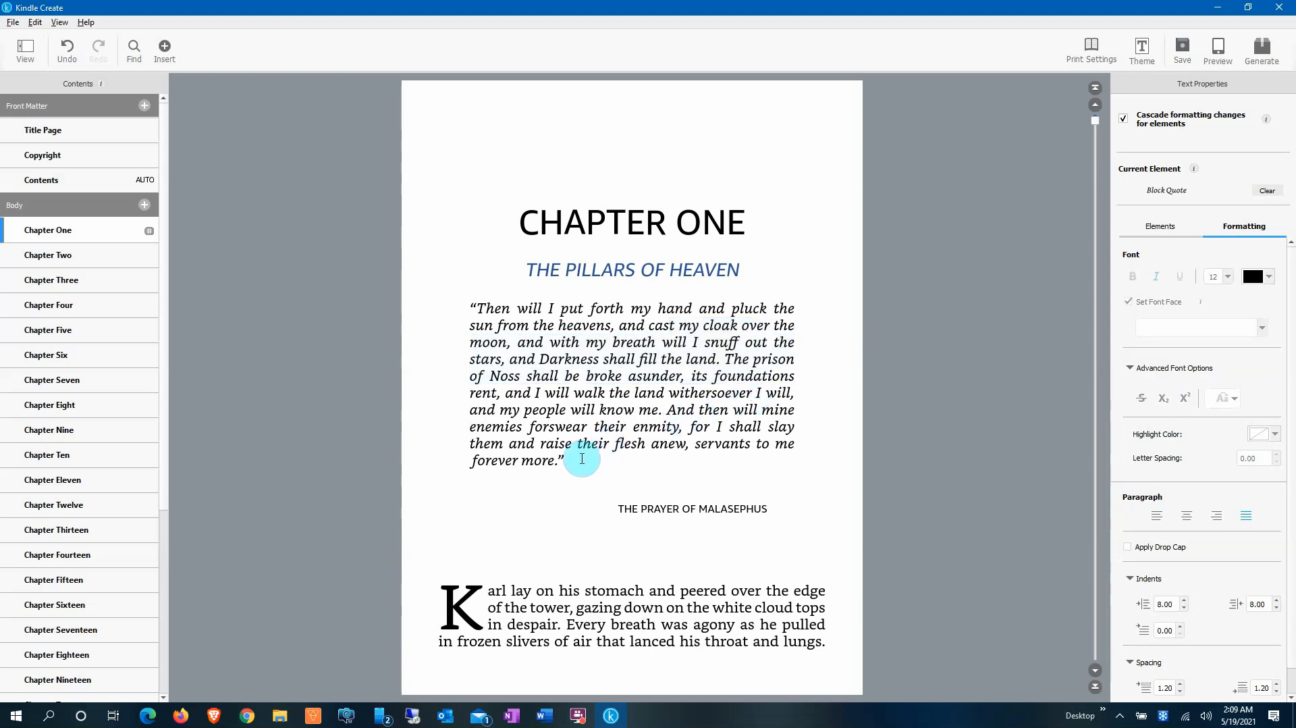
pyautogui.moveTo(574, 460); pyautogui.dragTo(480, 308)
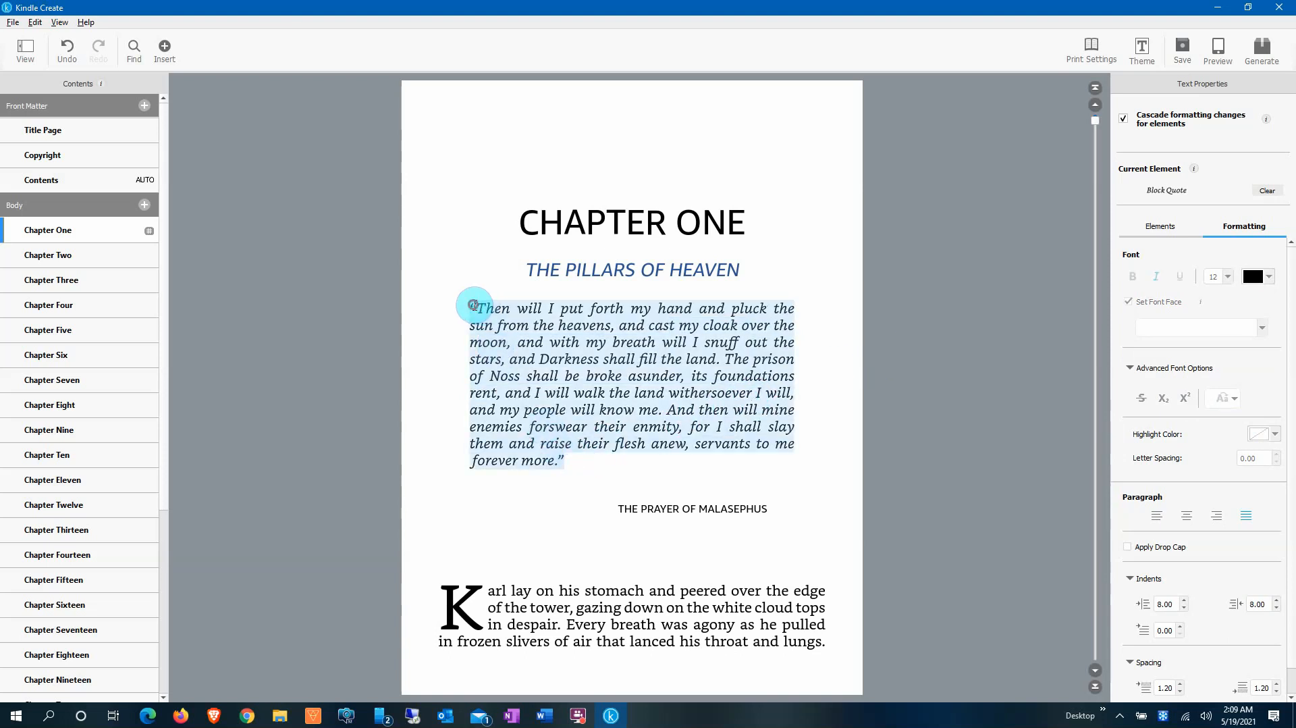
pyautogui.click(1226, 277)
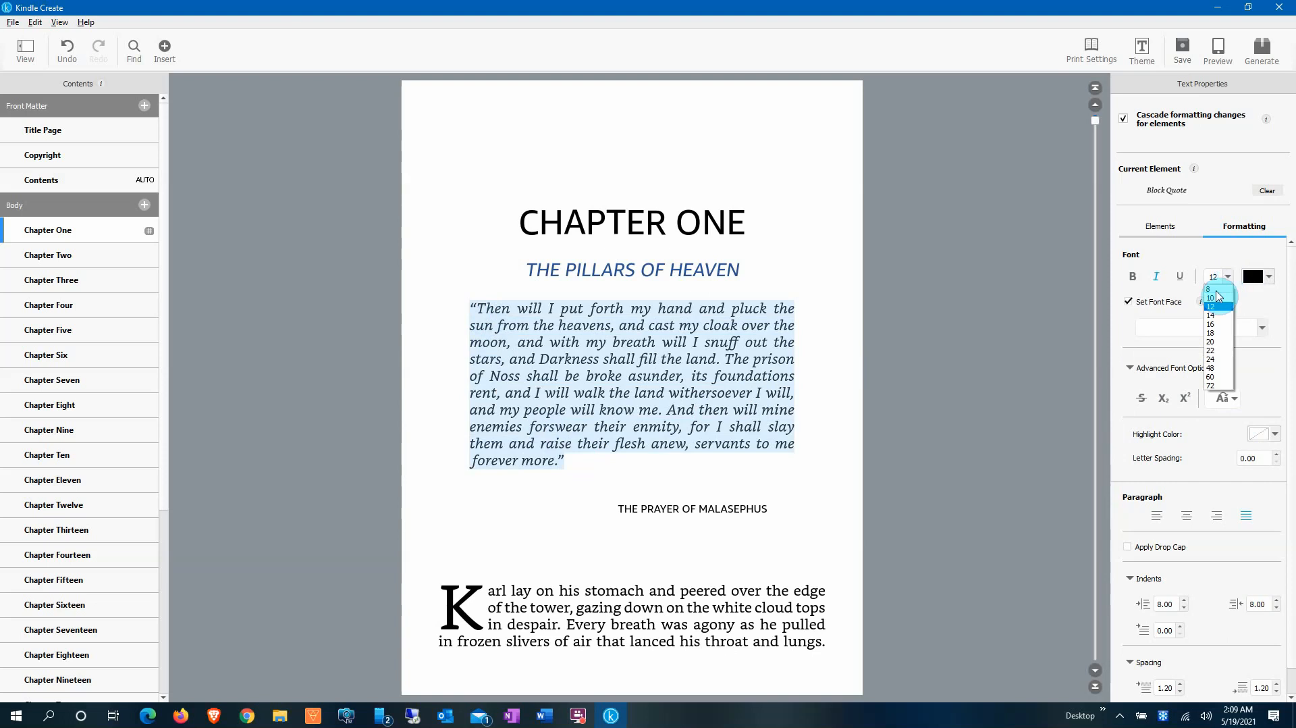
pyautogui.click(1217, 306)
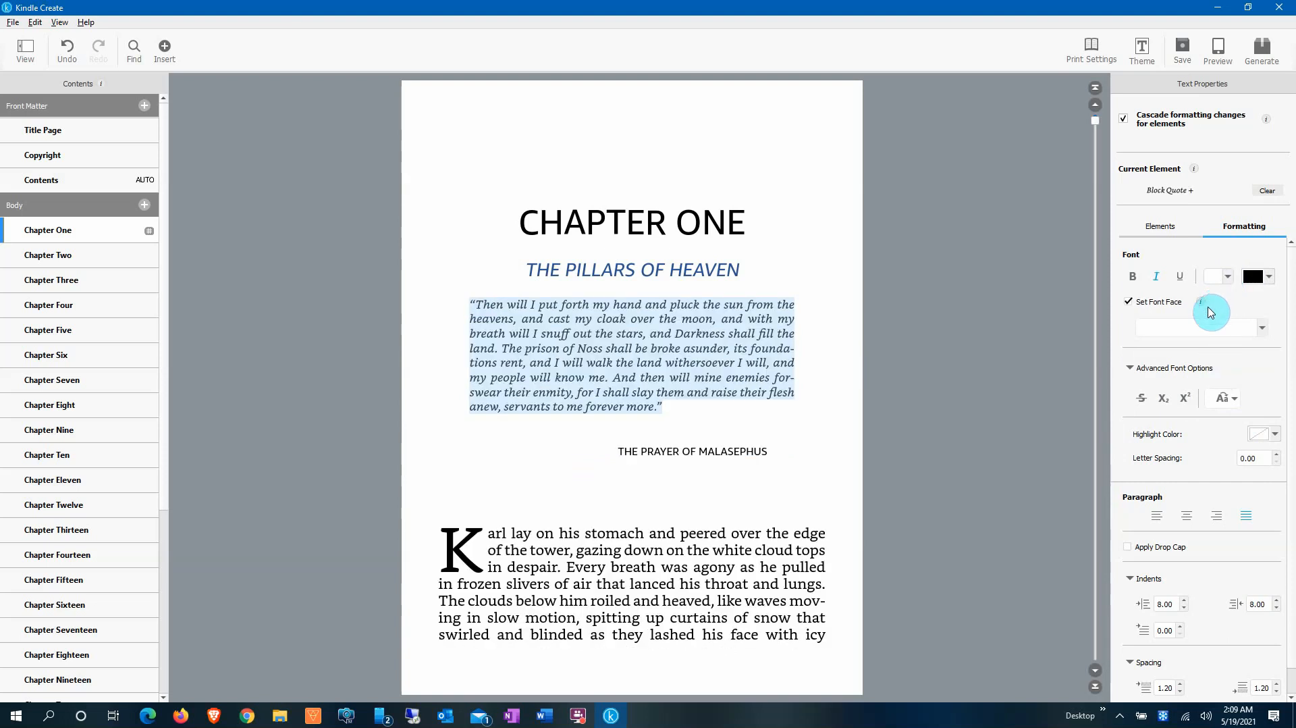
pyautogui.click(1219, 50)
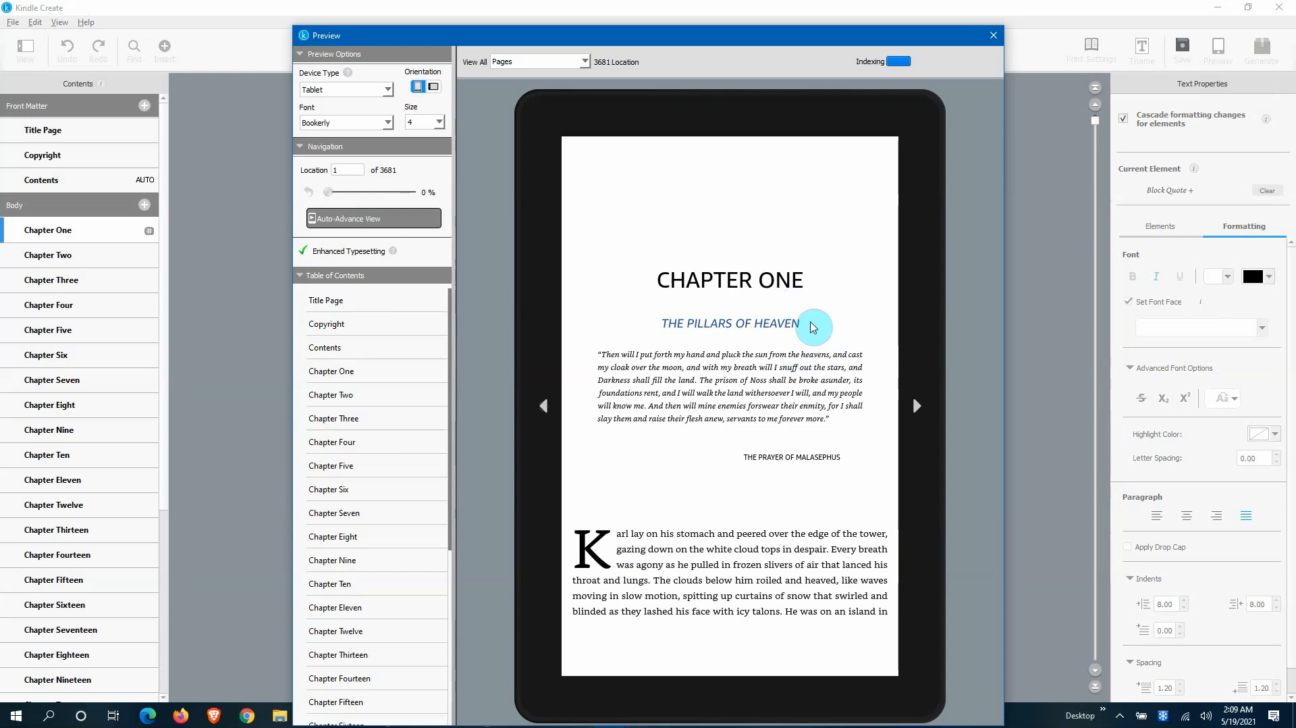
pyautogui.click(1000, 42)
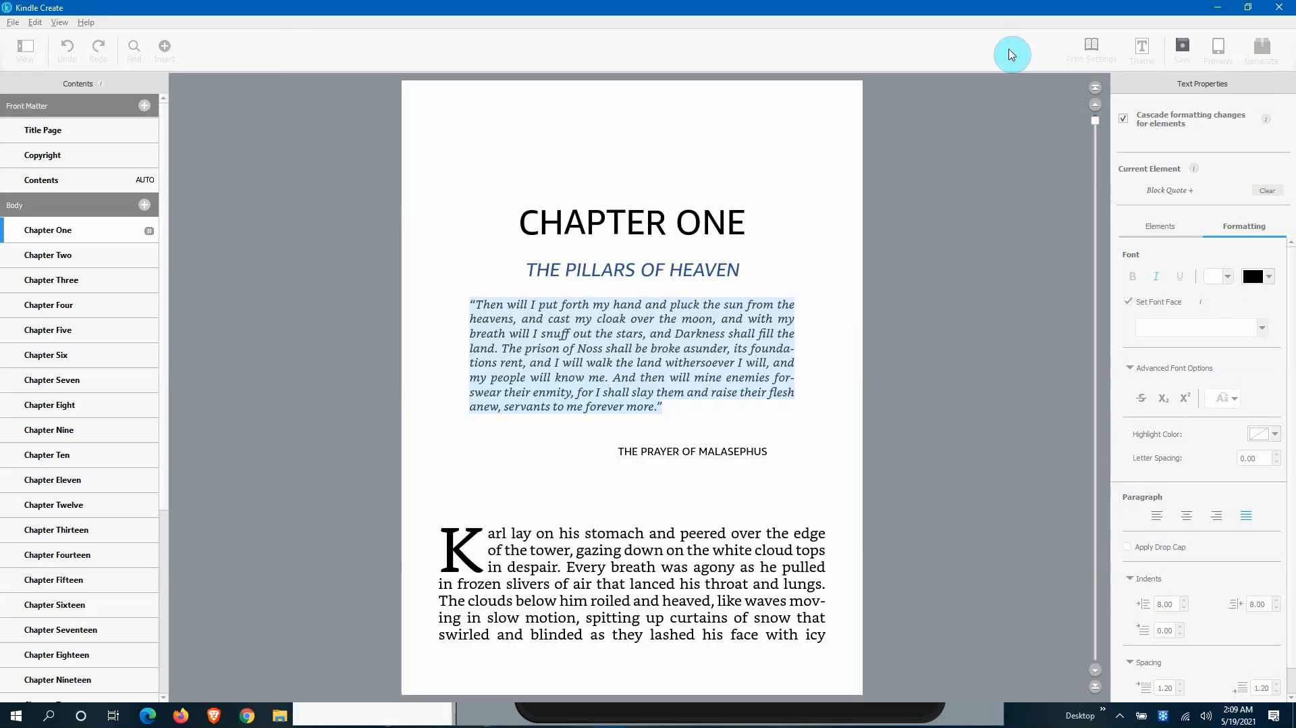
# Step: Set the font size of the "The Prayer of Malasephus" credit line to 8 and check it in the book preview
pyautogui.click(717, 449)
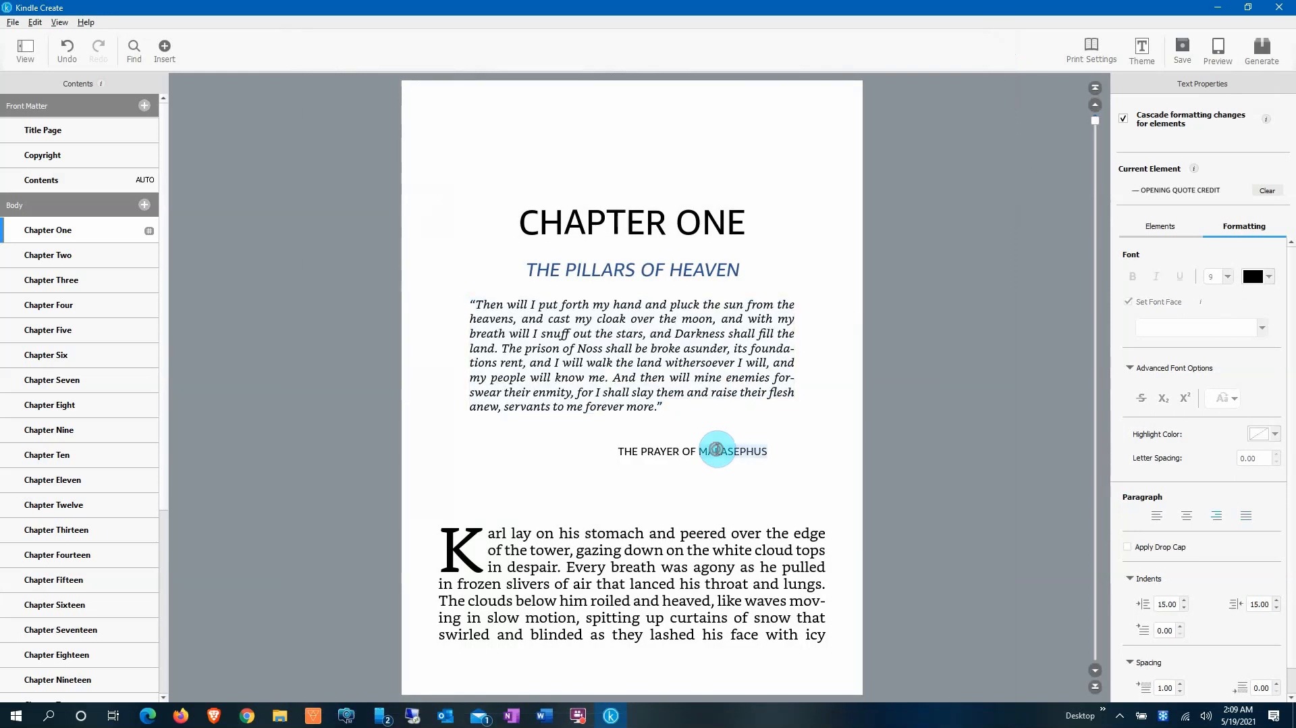
pyautogui.moveTo(616, 450); pyautogui.dragTo(768, 451)
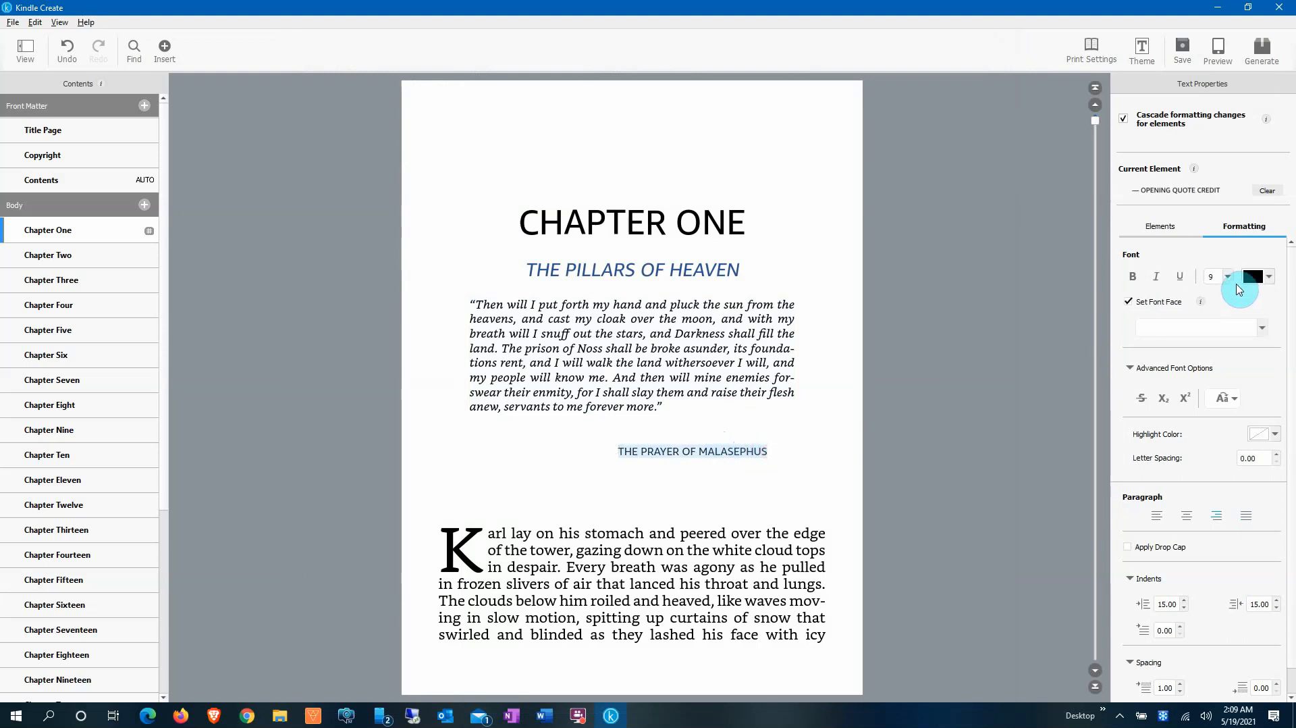
pyautogui.click(1231, 281)
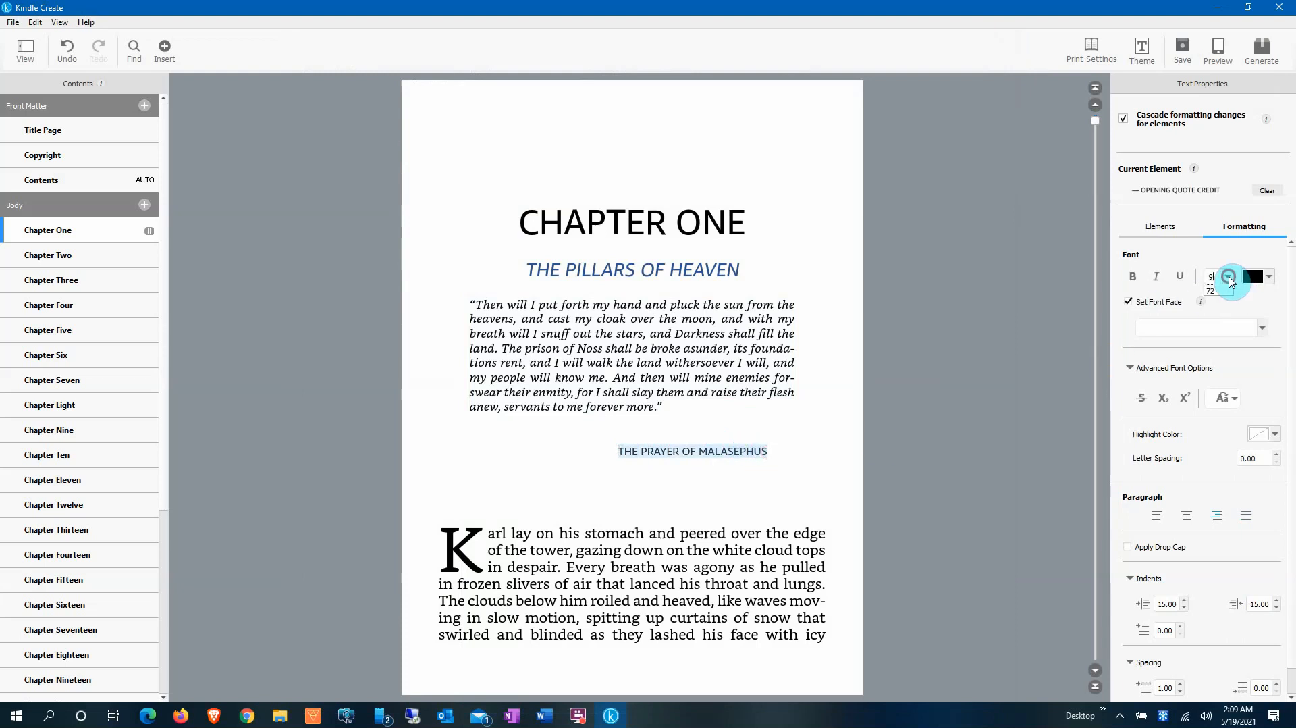
pyautogui.click(1212, 282)
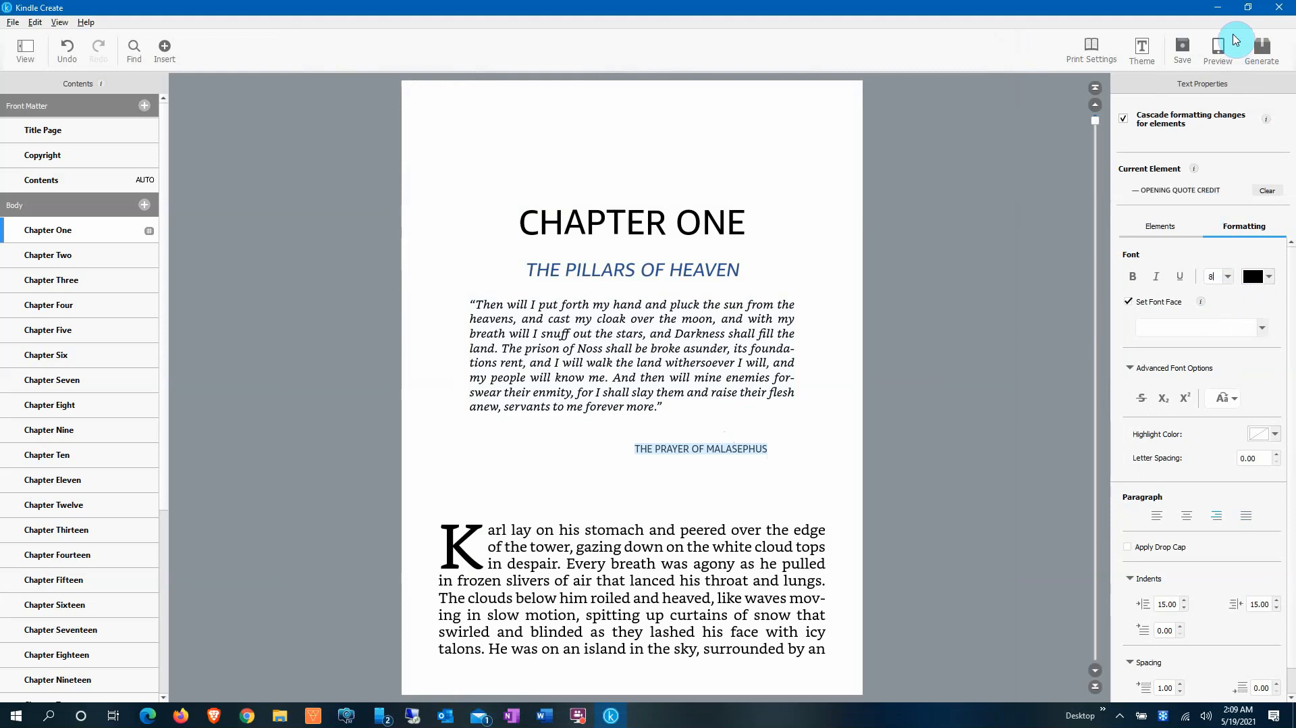
pyautogui.click(1218, 47)
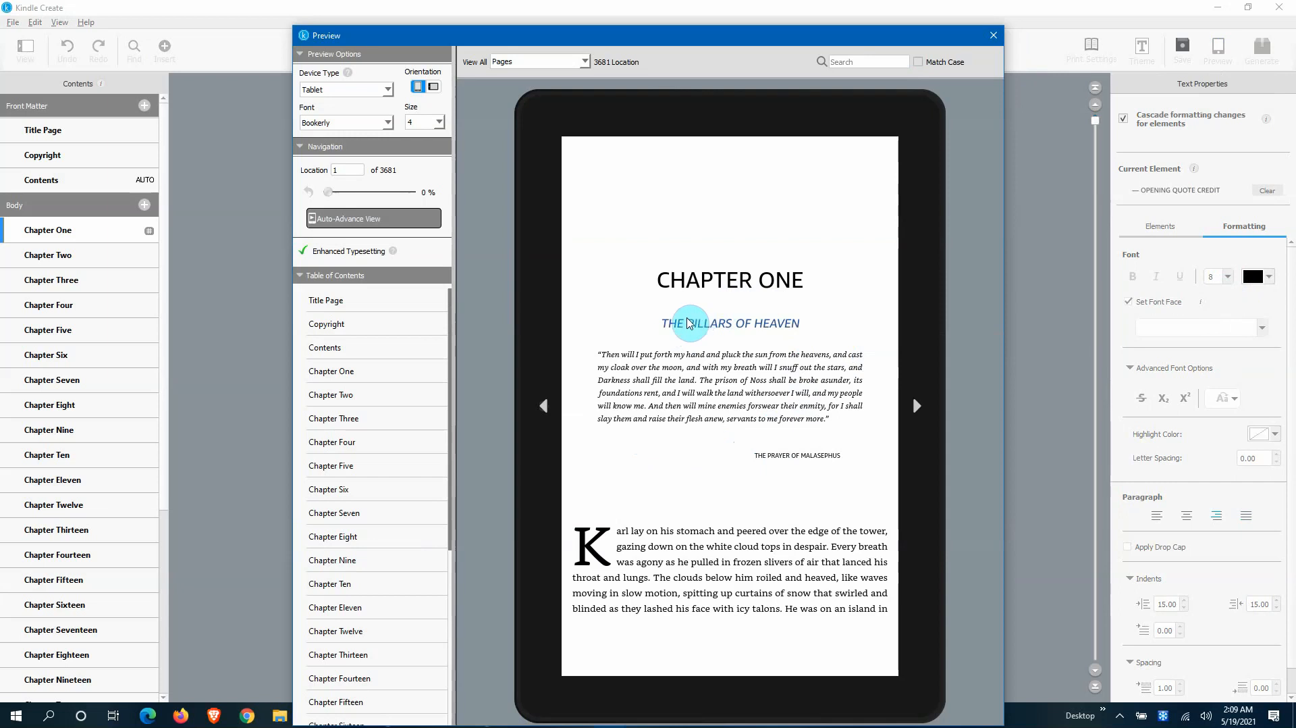
pyautogui.click(994, 37)
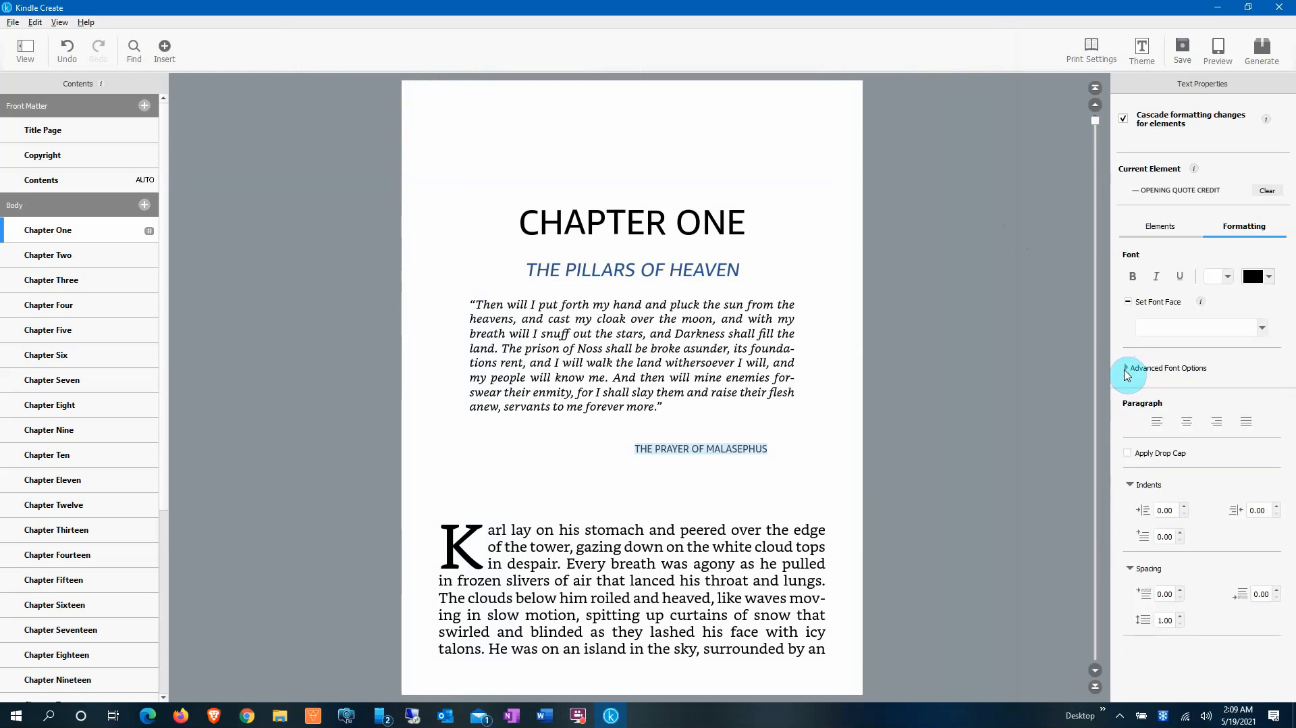
# Step: Try the strikethrough and subscript advanced font options on the quote credit, and clear them again
pyautogui.click(1129, 370)
pyautogui.click(1128, 371)
pyautogui.click(1129, 370)
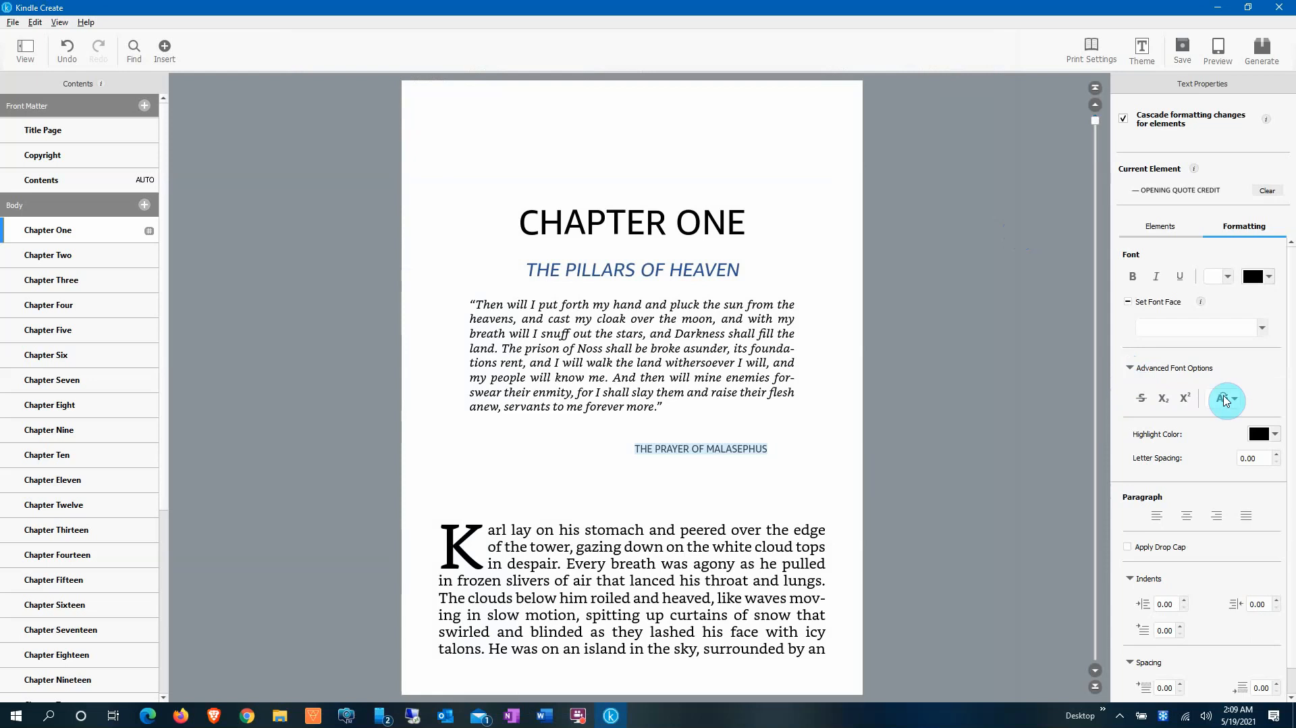
pyautogui.click(1143, 400)
pyautogui.click(1163, 399)
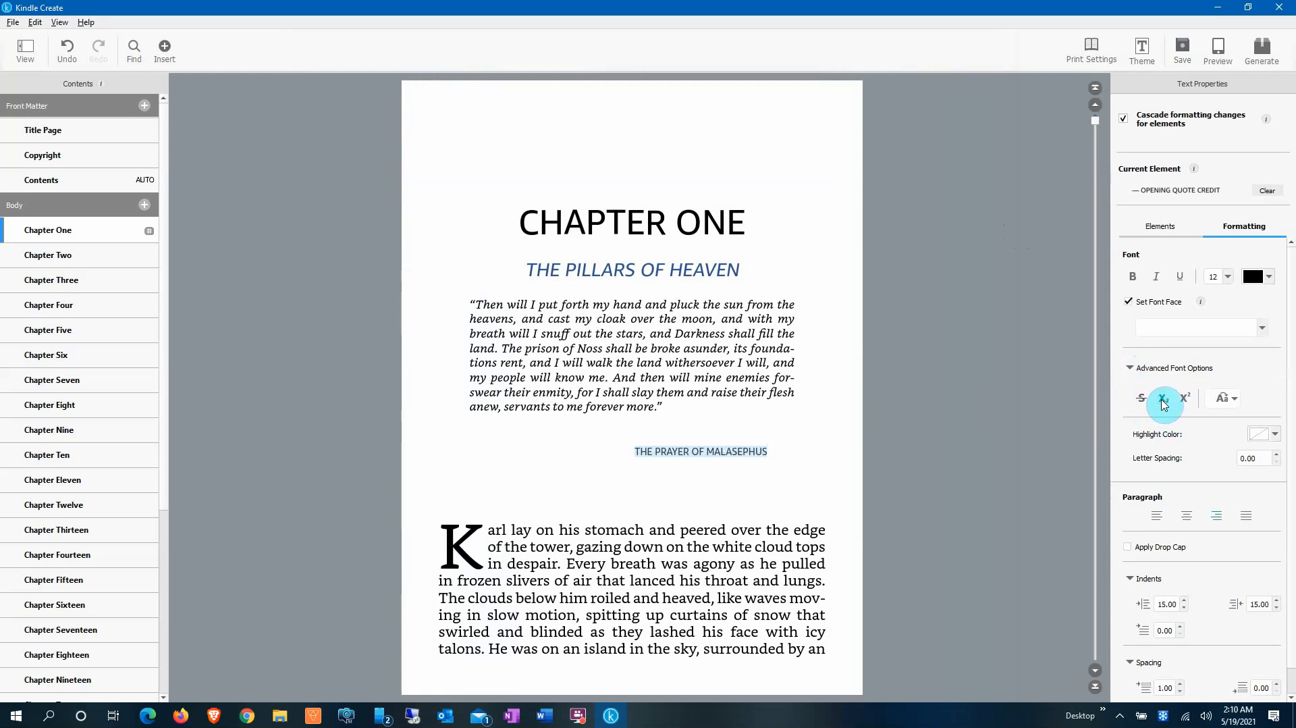
pyautogui.click(1164, 401)
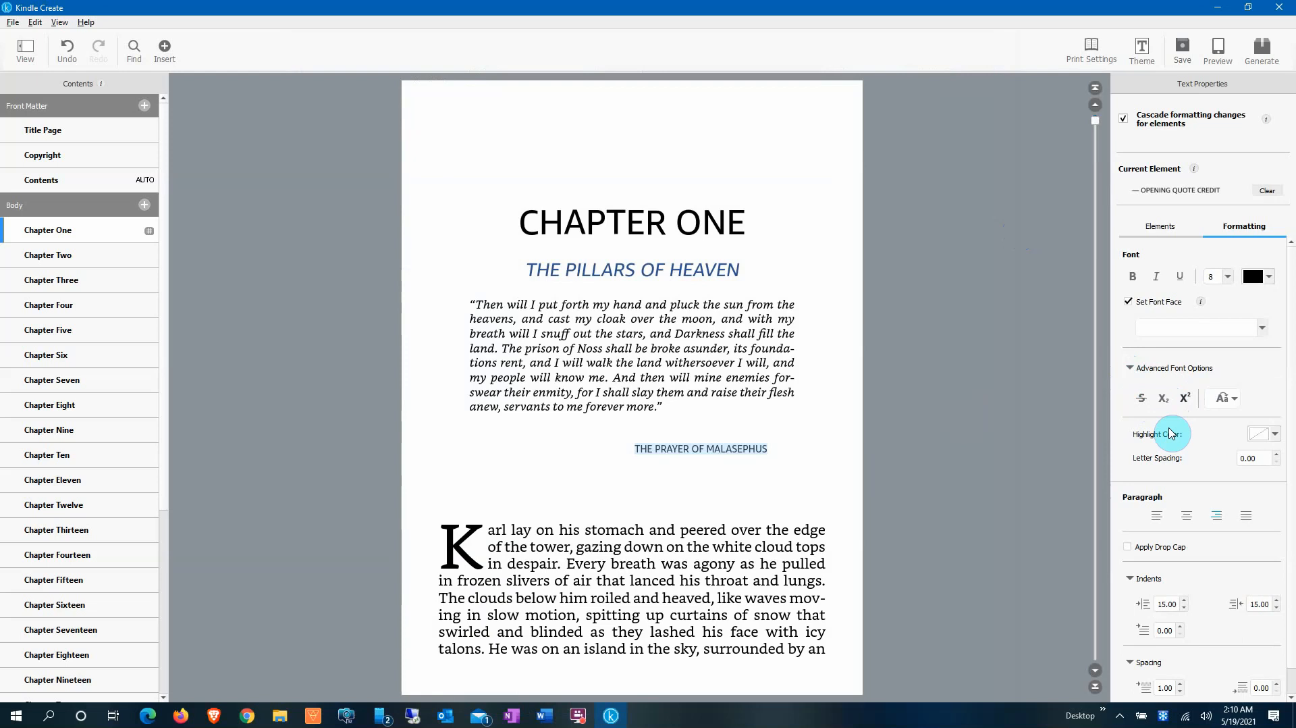
# Step: Try left and centre alignment on the quote credit, and restore its right alignment
pyautogui.click(1157, 515)
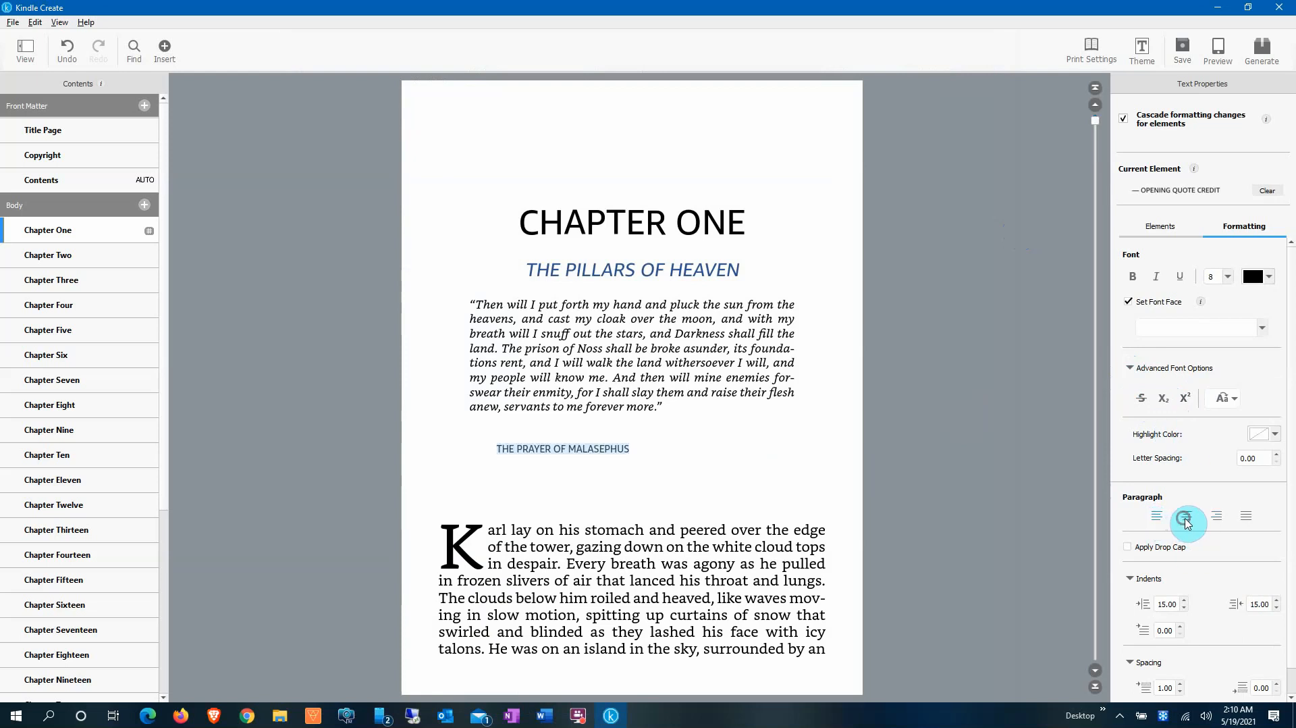
pyautogui.click(1187, 519)
pyautogui.click(1216, 518)
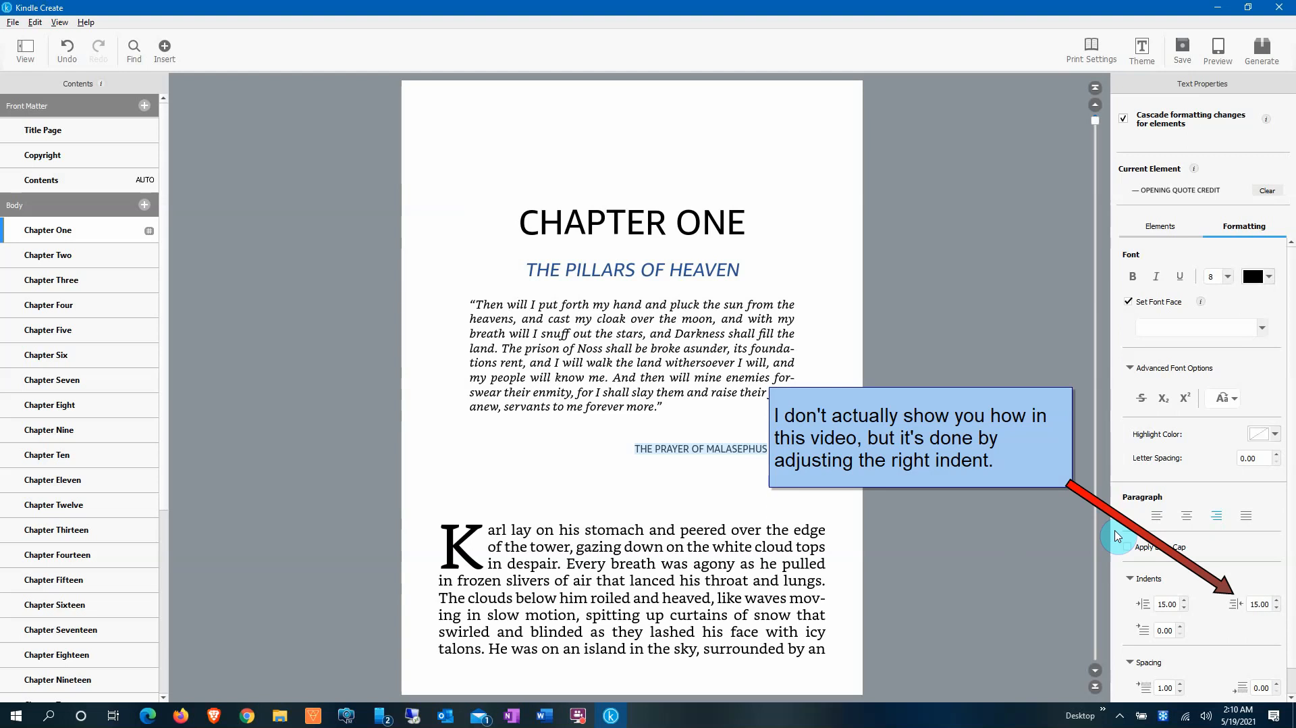
# Step: Center-align the chapter subtitle "The Pillars of Heaven"
pyautogui.scroll(-1, 1116, 537)
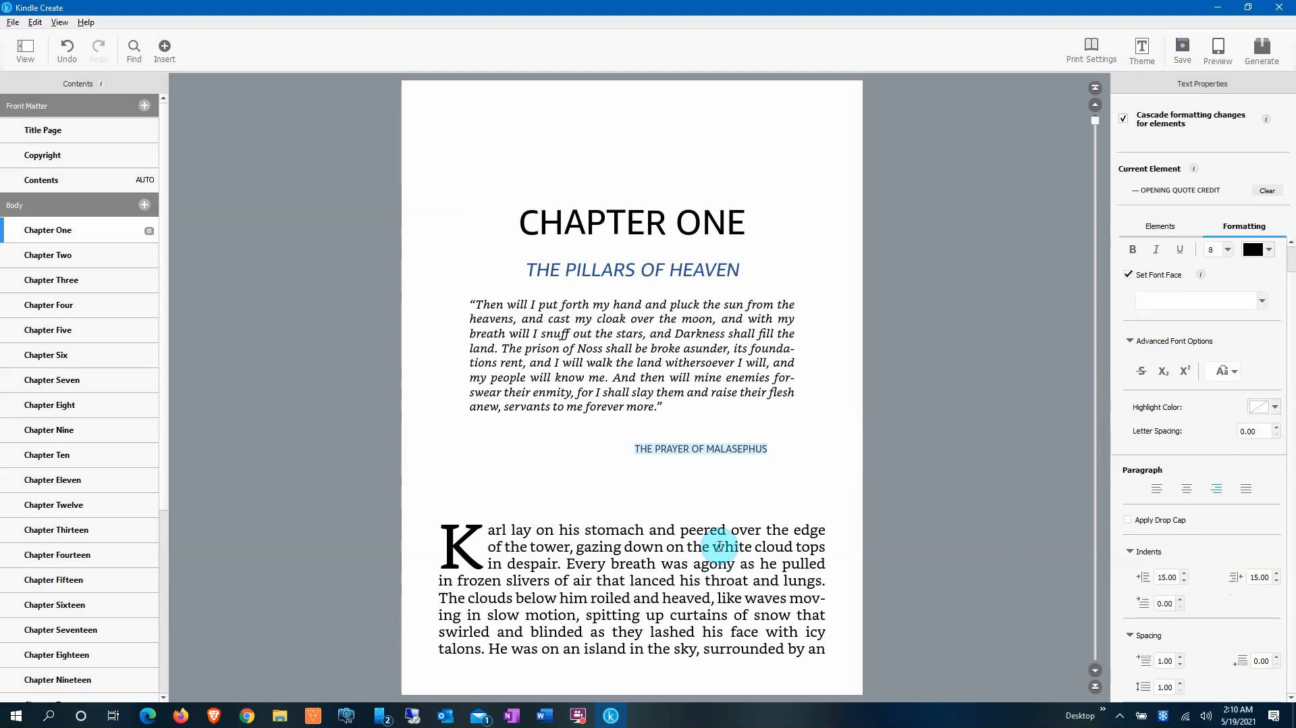
pyautogui.click(745, 219)
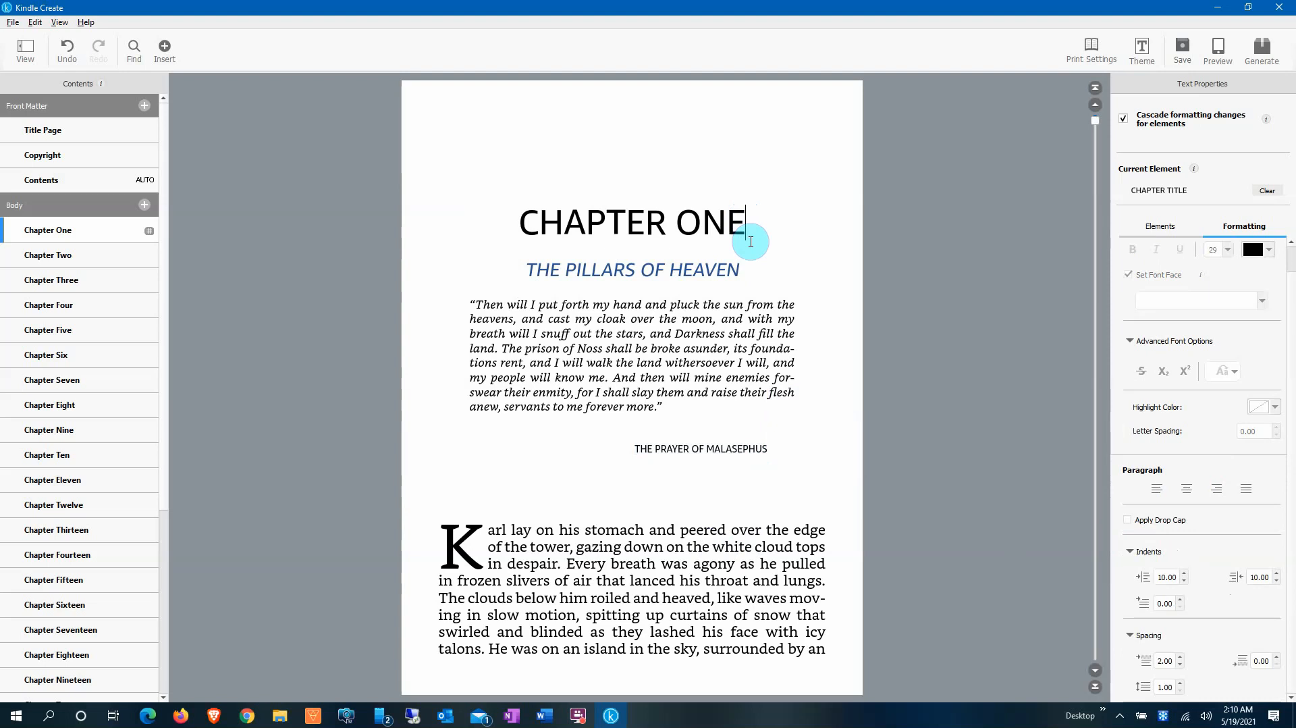
pyautogui.click(747, 261)
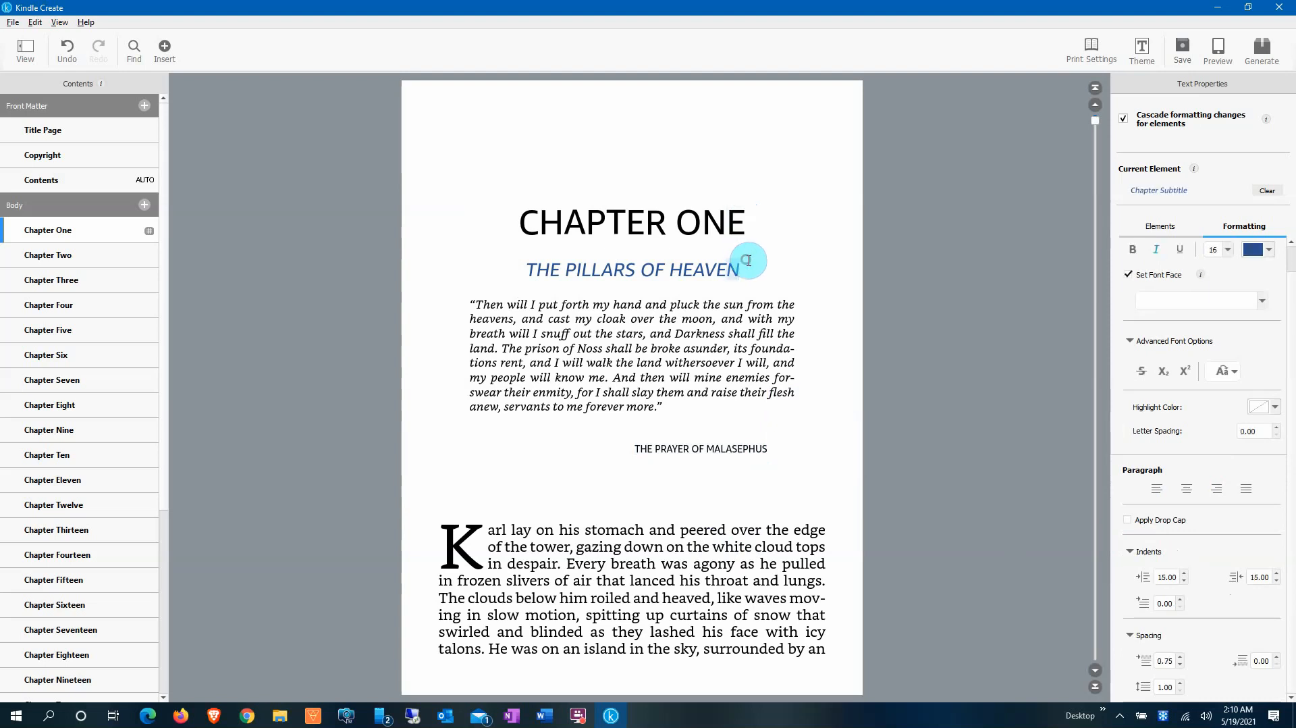
pyautogui.click(1187, 488)
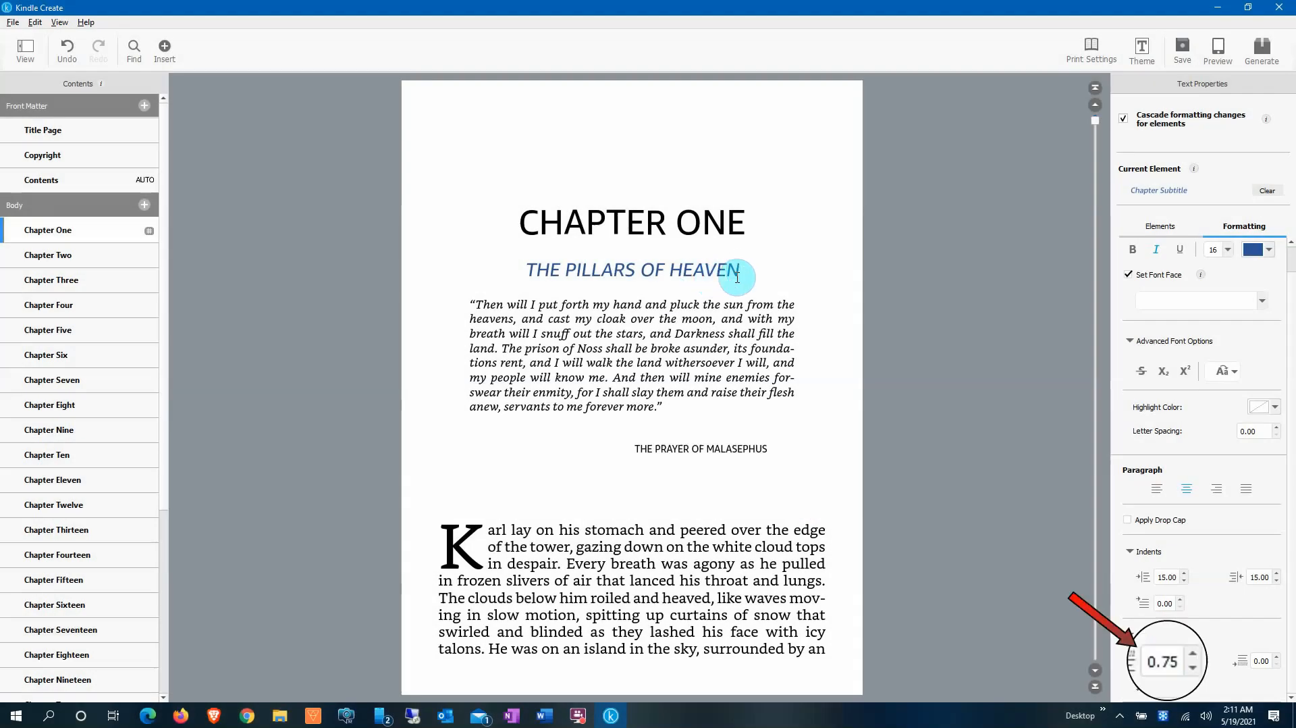
# Step: Try a spacing of 1.00 after the "Chapter One" title and return it to 0.00
pyautogui.click(750, 225)
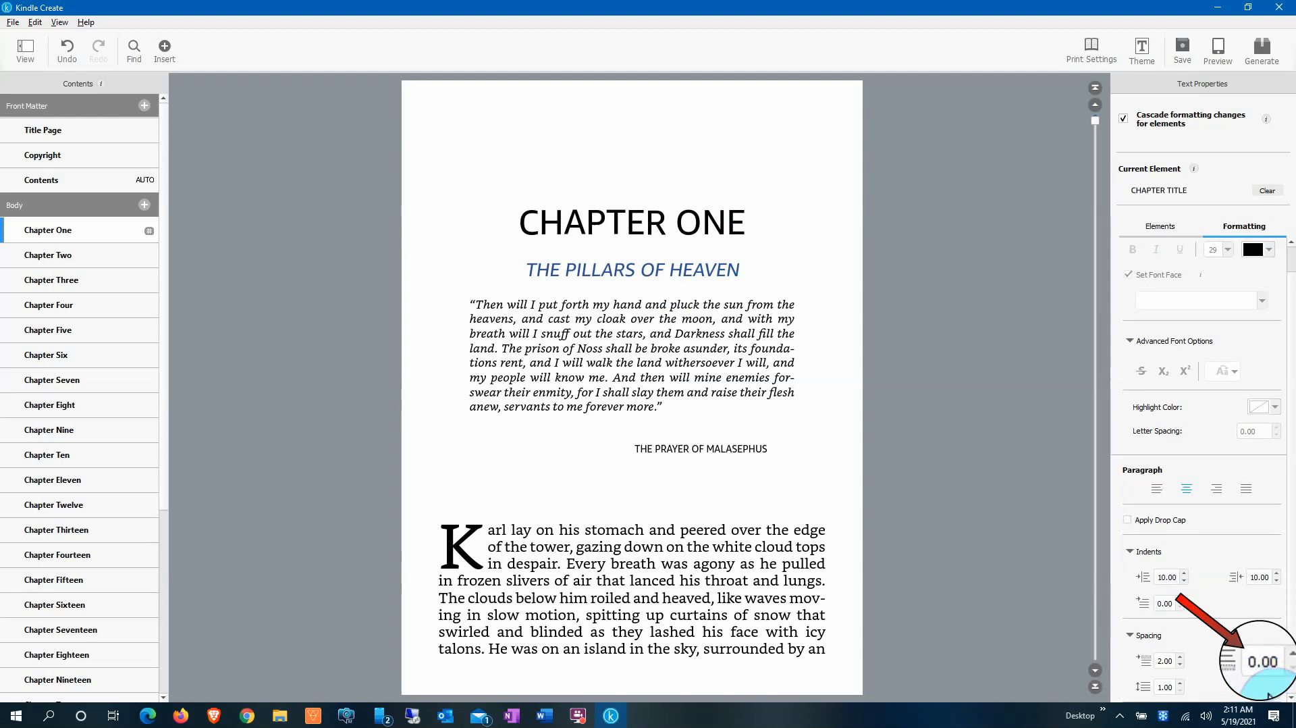
pyautogui.click(1276, 657)
pyautogui.click(1277, 657)
pyautogui.click(1276, 658)
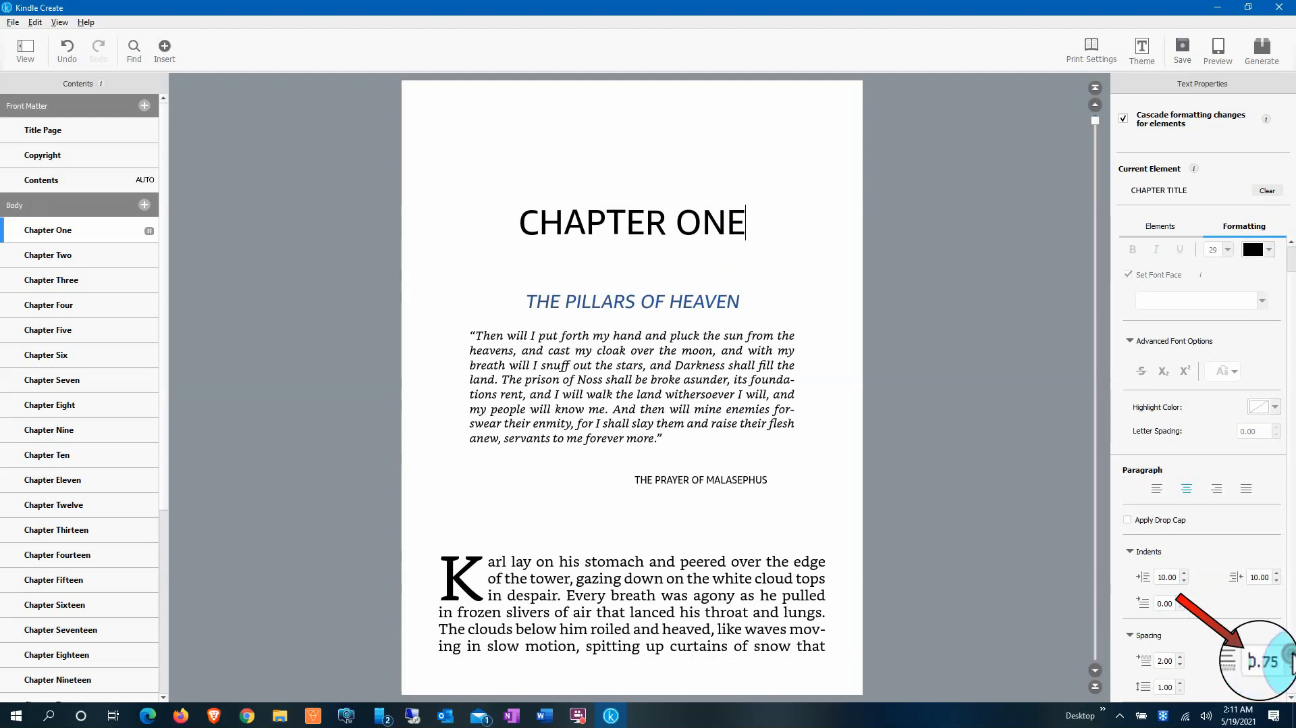
pyautogui.click(1276, 658)
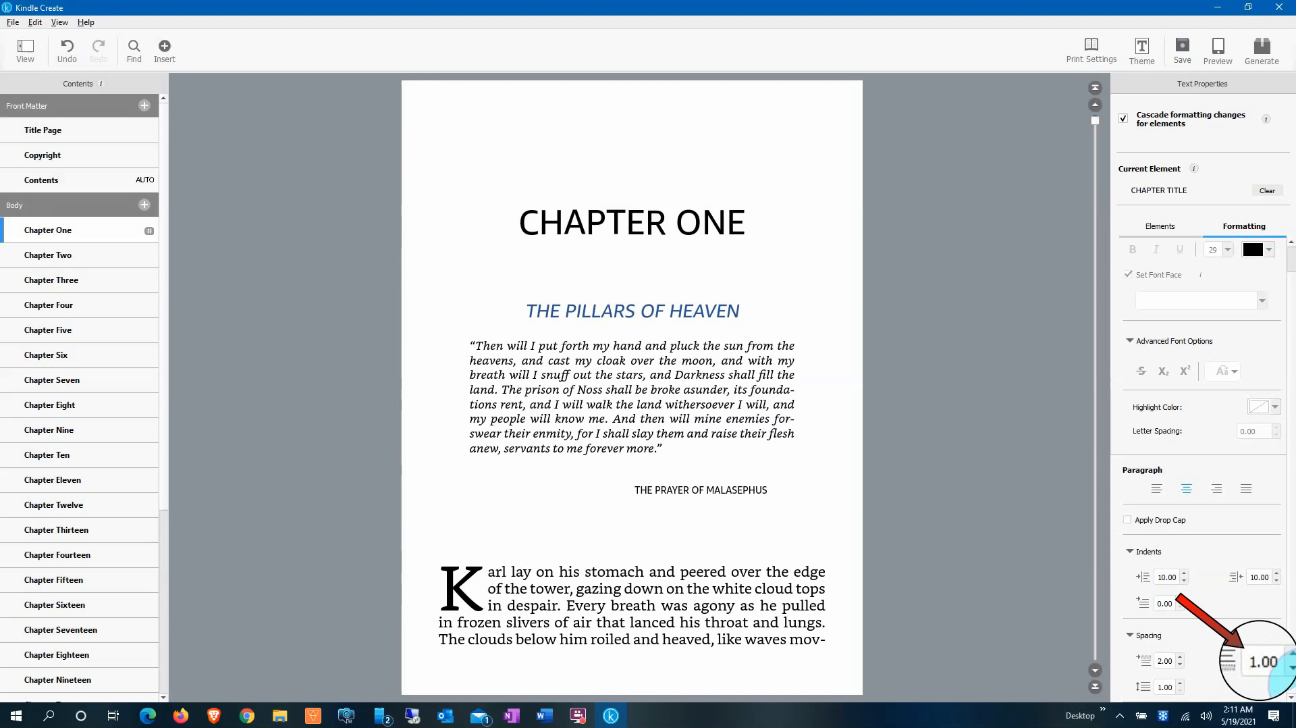
pyautogui.click(1276, 663)
pyautogui.click(1277, 663)
pyautogui.click(1277, 663)
pyautogui.click(1277, 664)
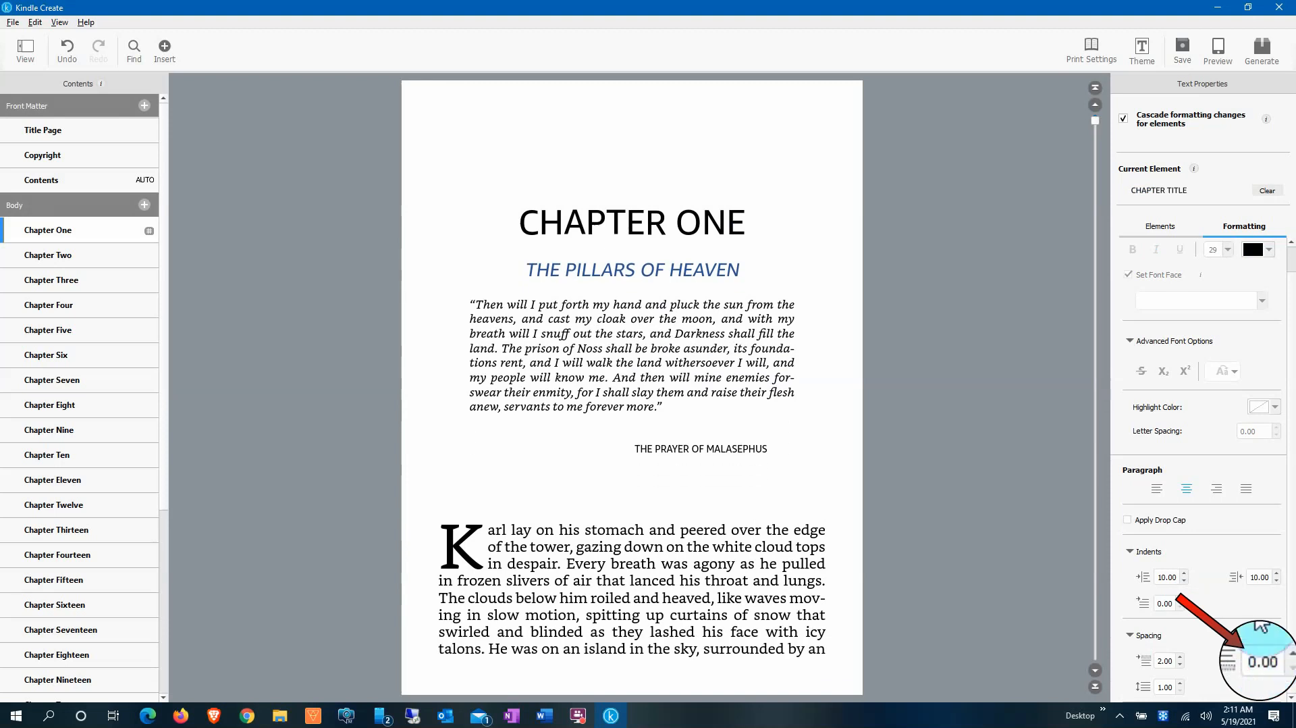
# Step: Set the spacing before the chapter subtitle to 0.00 and check it in the book preview
pyautogui.click(721, 266)
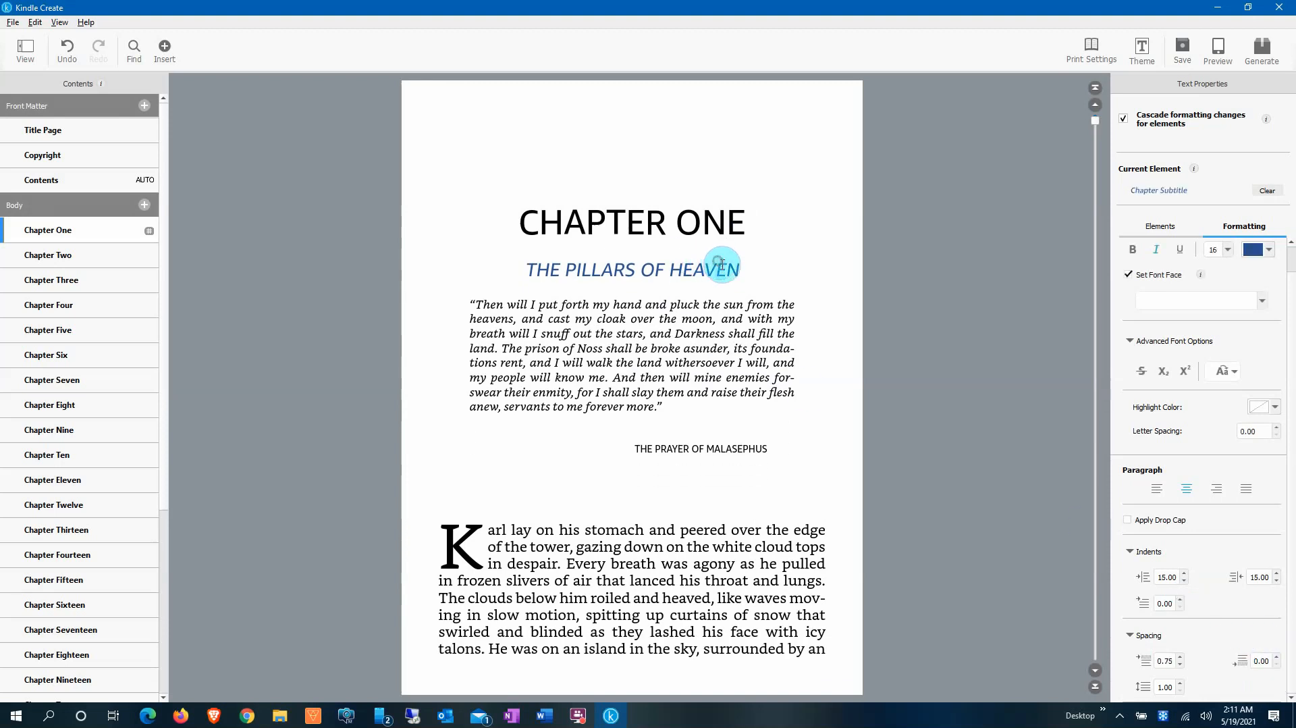
pyautogui.click(1191, 655)
pyautogui.click(1191, 655)
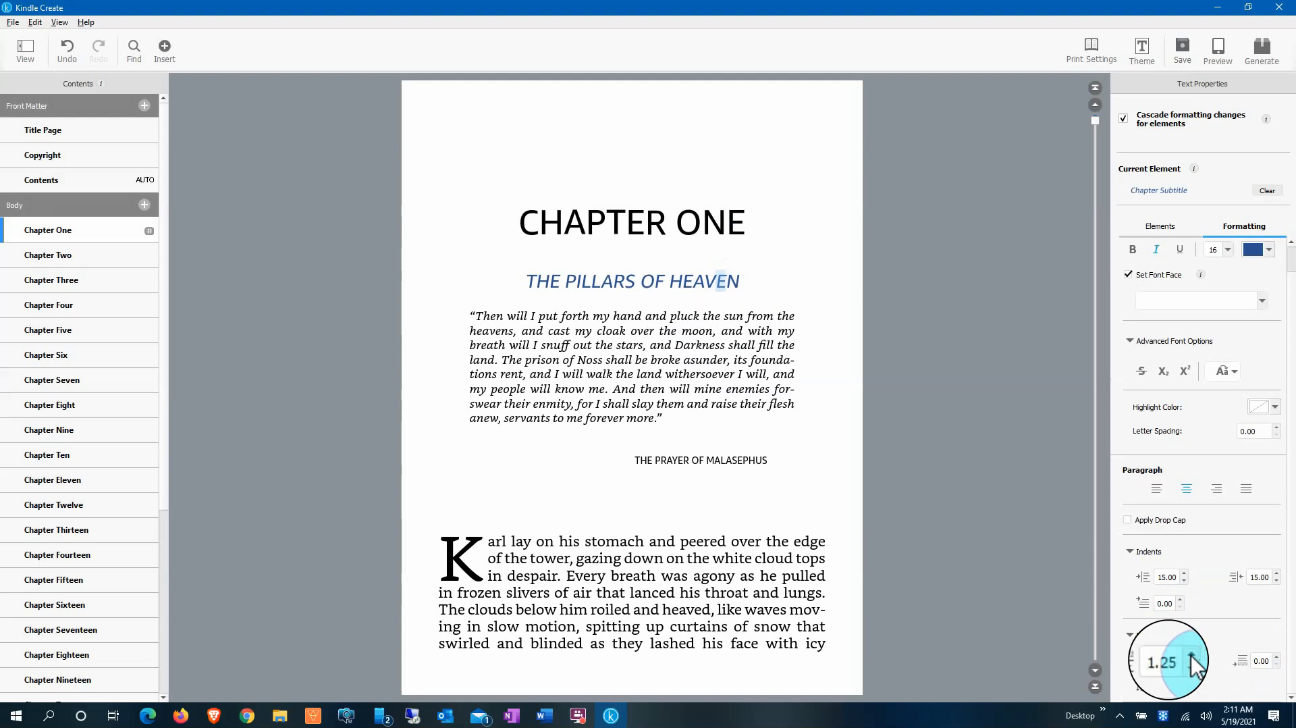
pyautogui.click(1192, 670)
pyautogui.click(1191, 670)
pyautogui.click(1191, 669)
pyautogui.click(1191, 670)
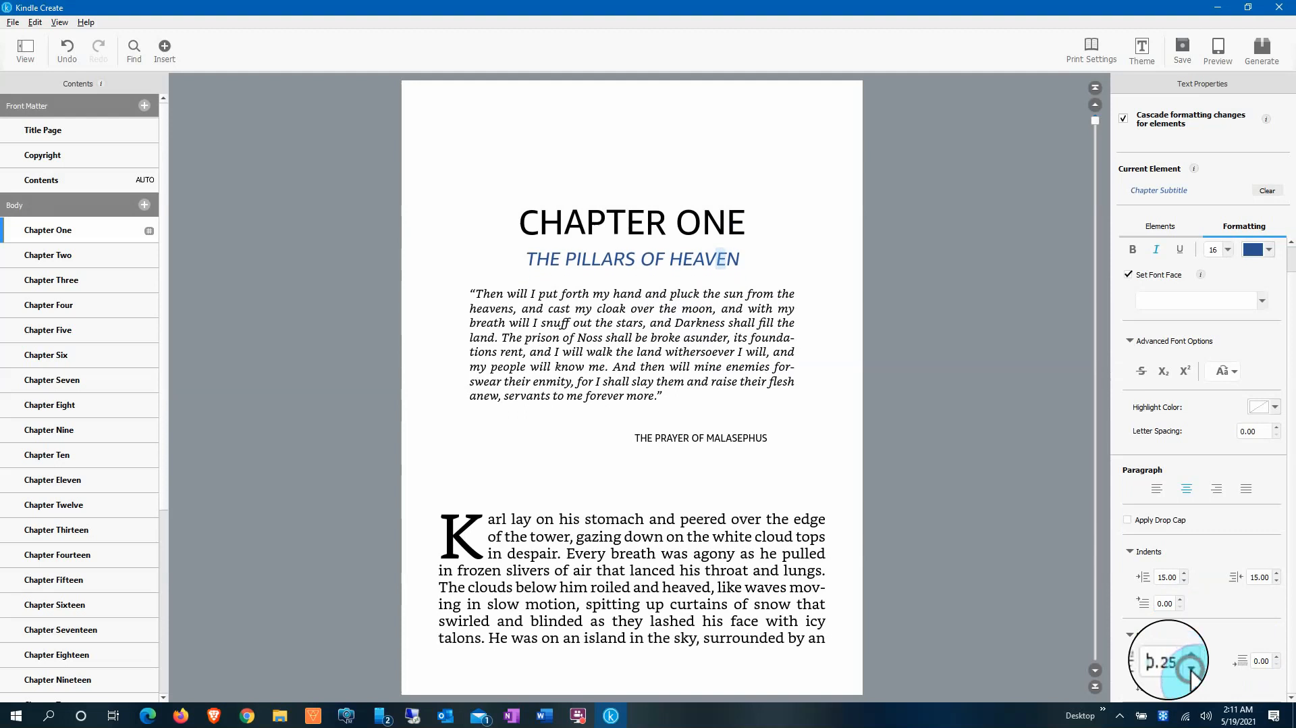
pyautogui.click(1191, 669)
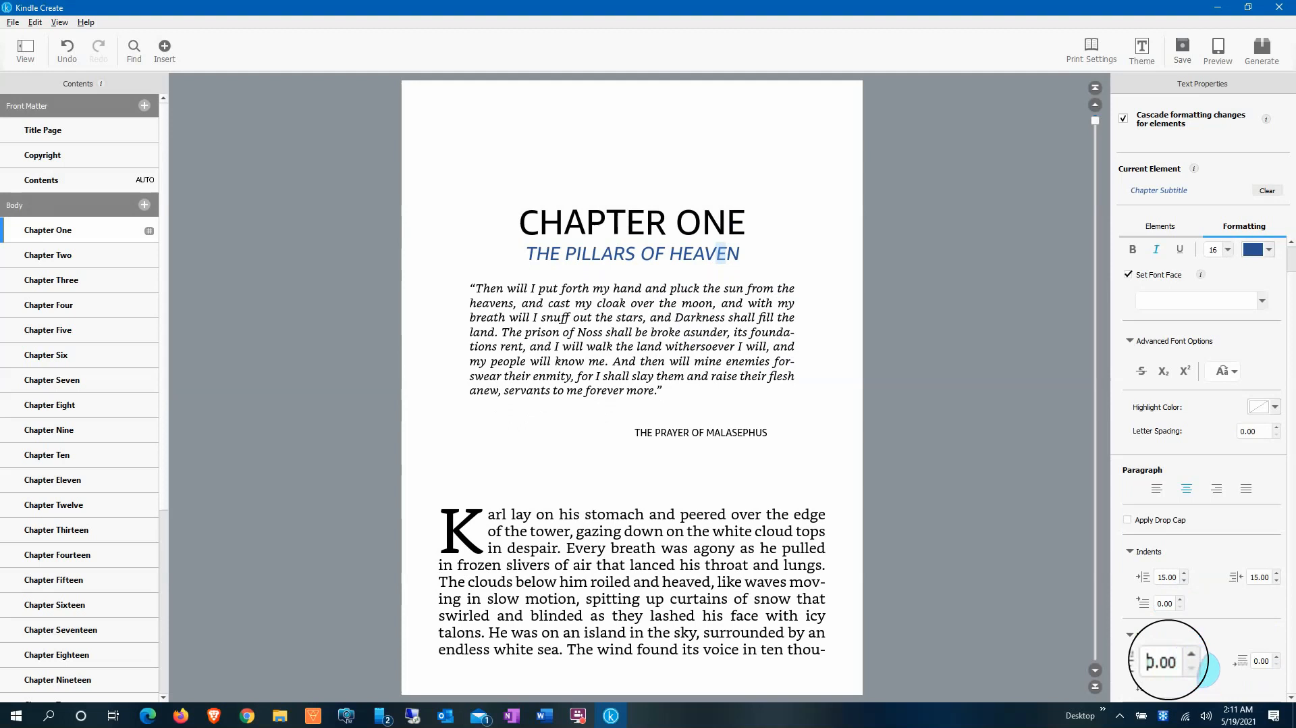
pyautogui.click(1218, 47)
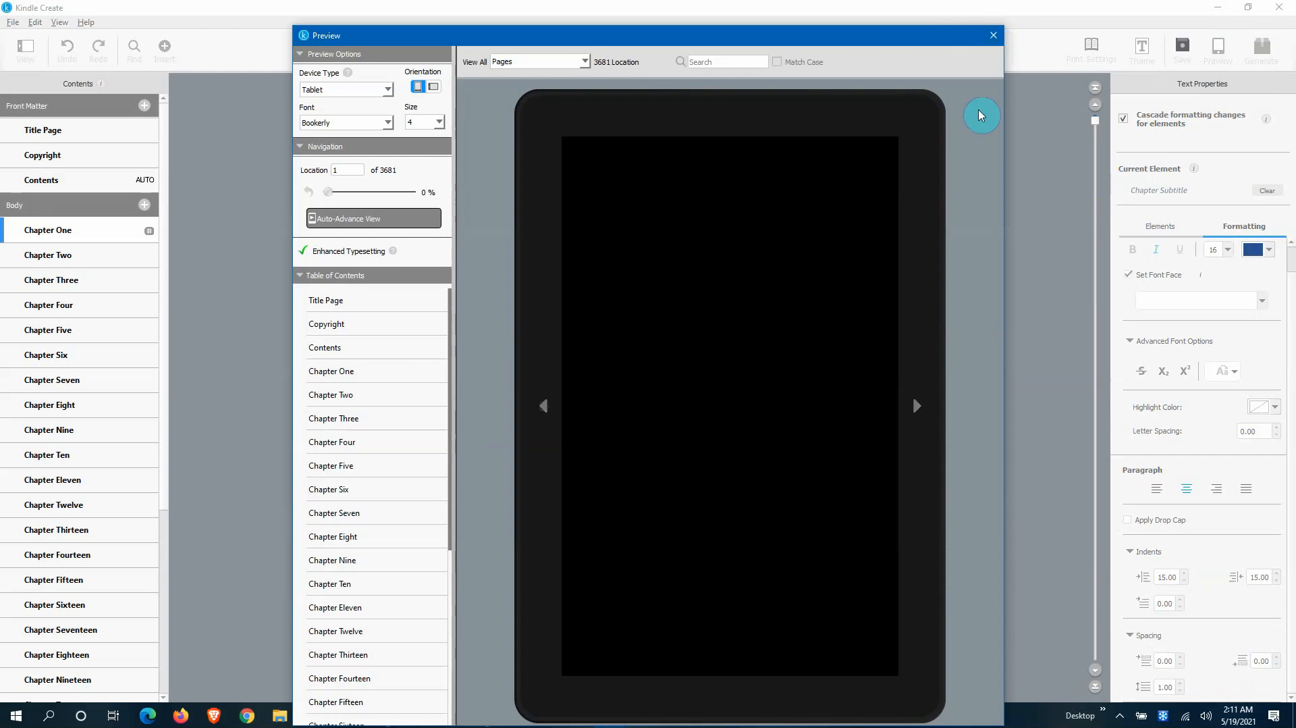
pyautogui.press('Escape')
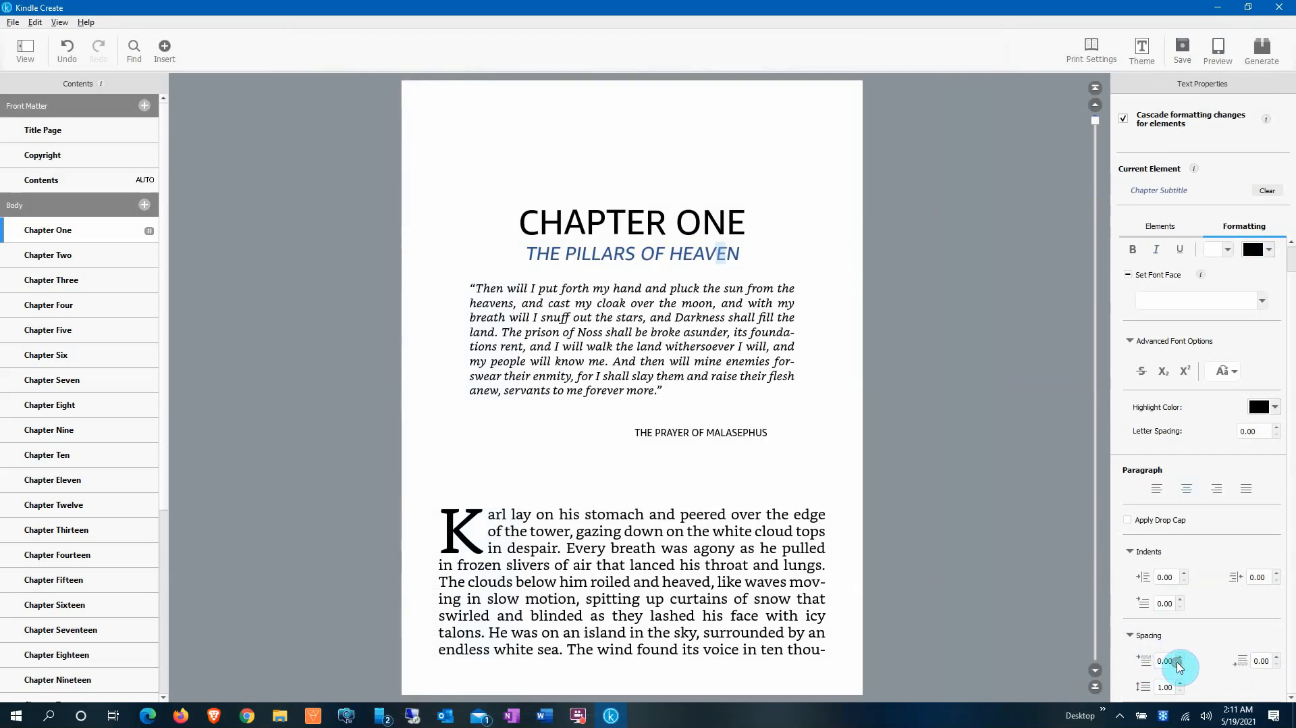
# Step: Set the spacing after the opening block quote to 0.00 so the quote credit sits closer
pyautogui.click(703, 252)
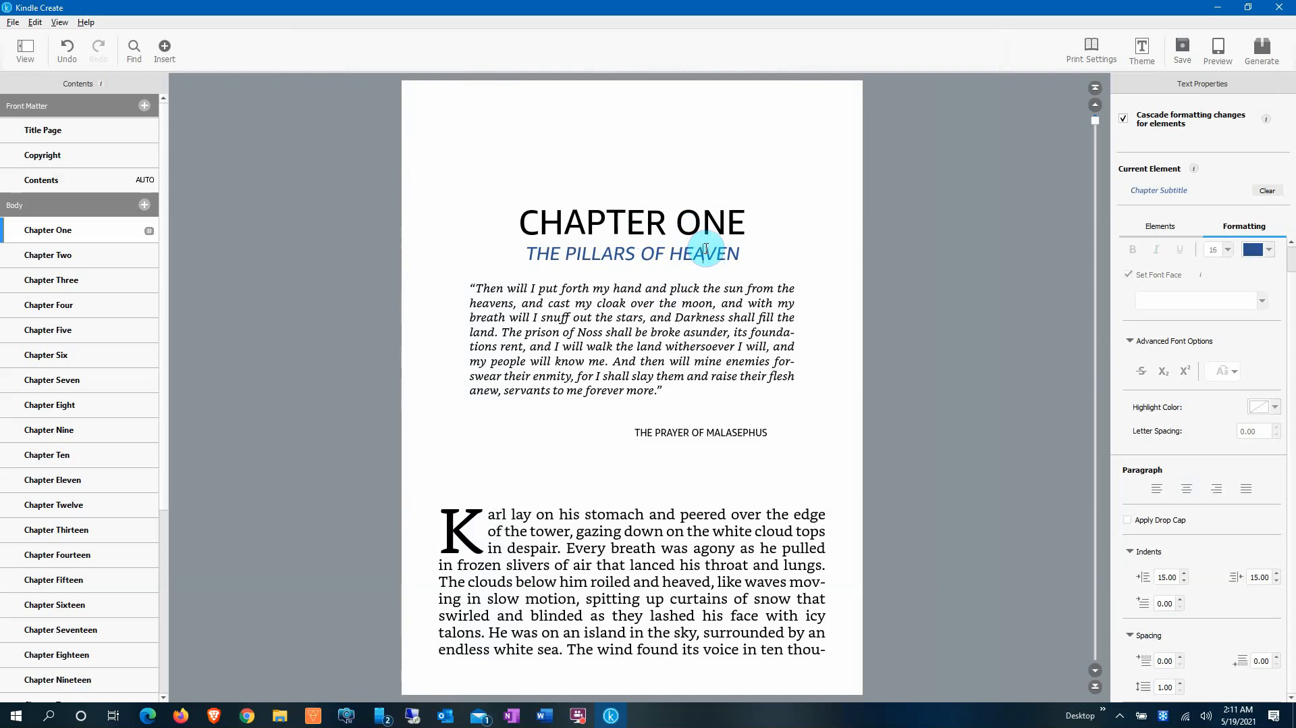
pyautogui.click(696, 408)
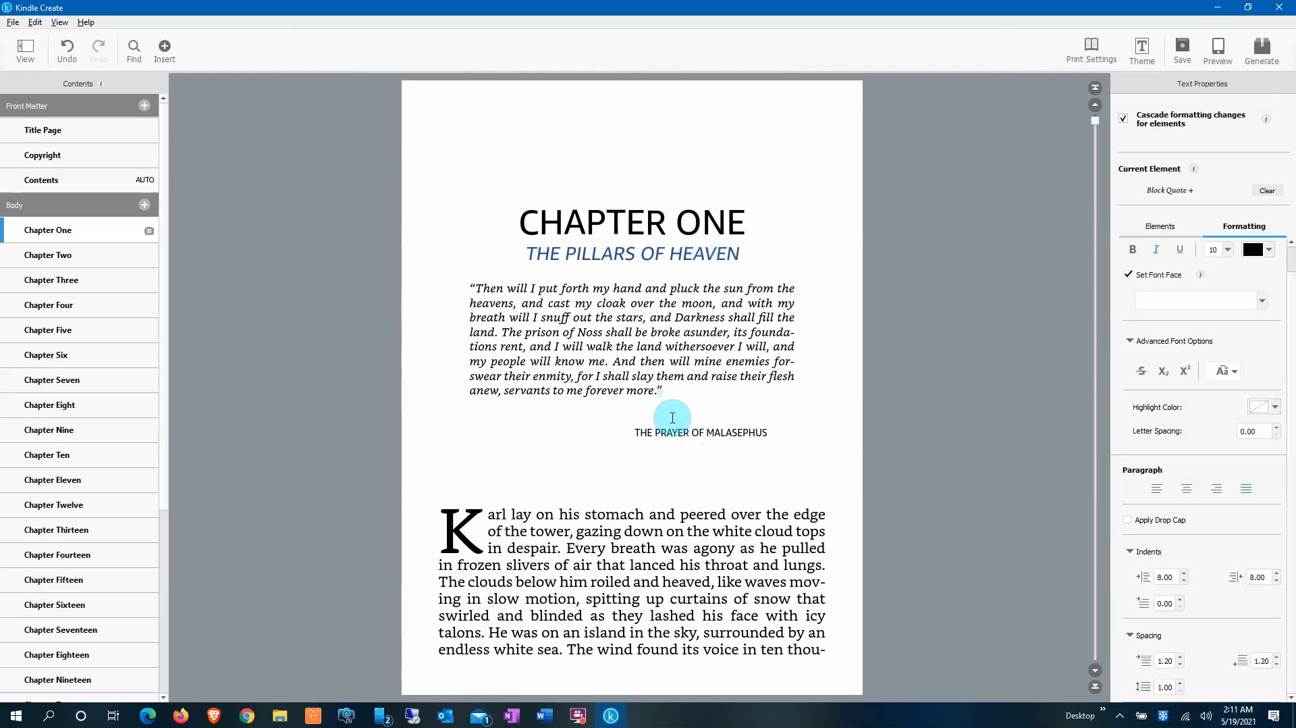
pyautogui.click(645, 425)
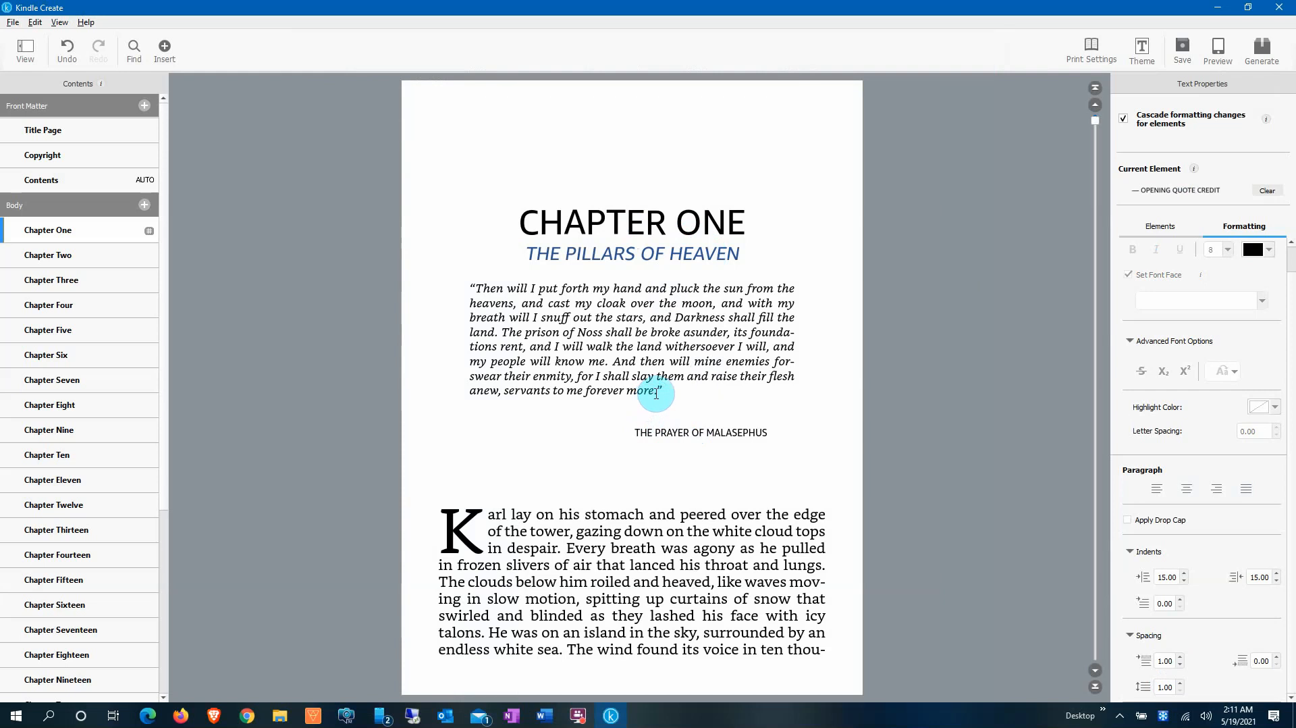
pyautogui.click(655, 392)
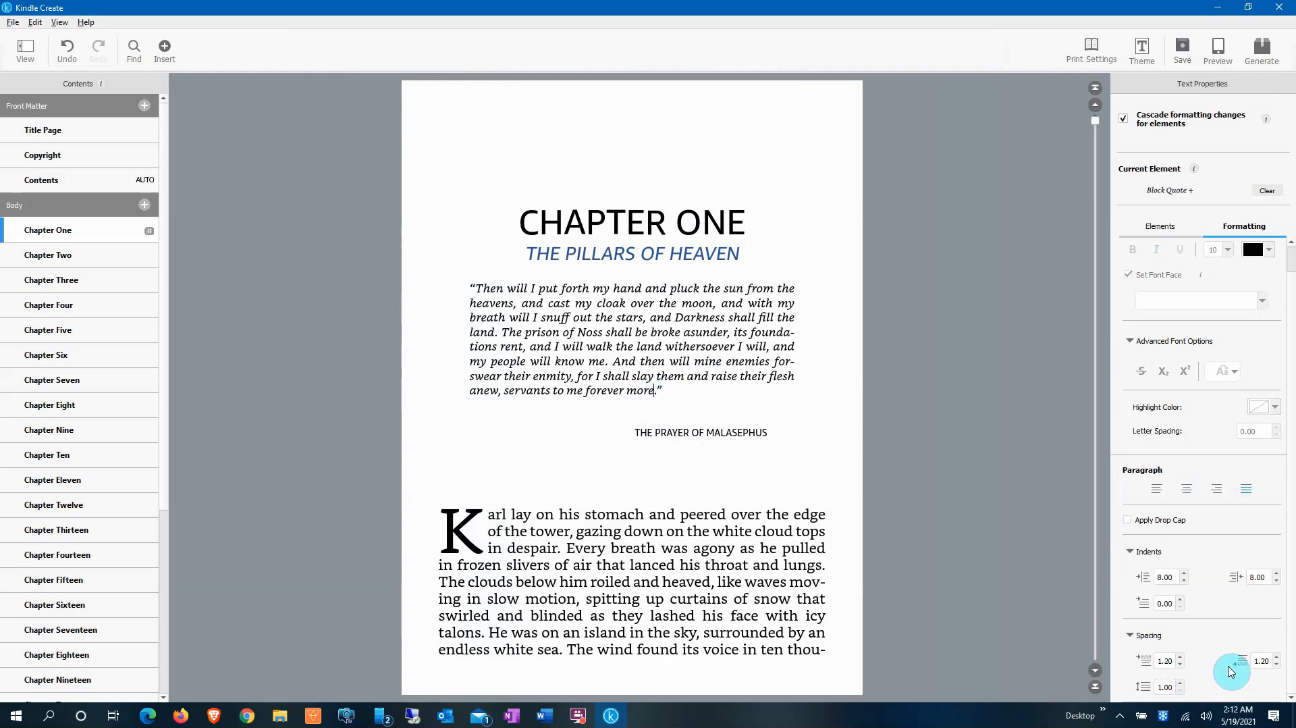
pyautogui.click(702, 388)
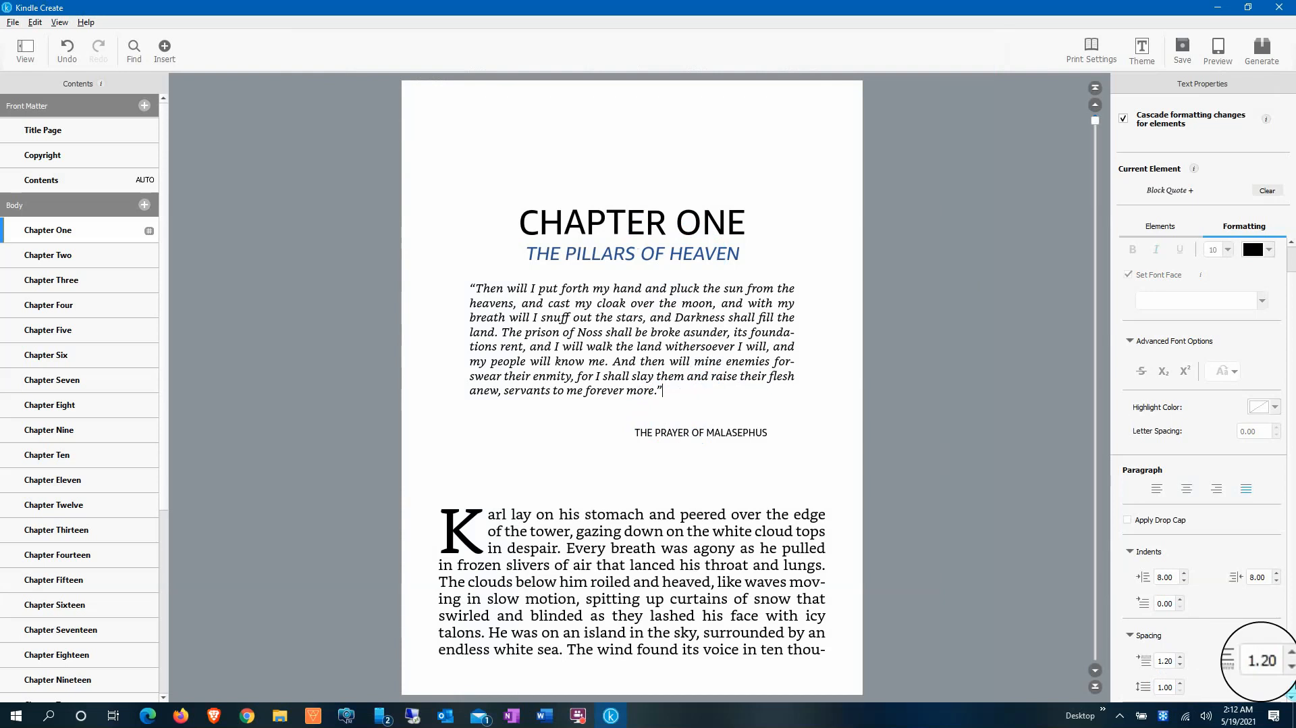
pyautogui.click(1290, 655)
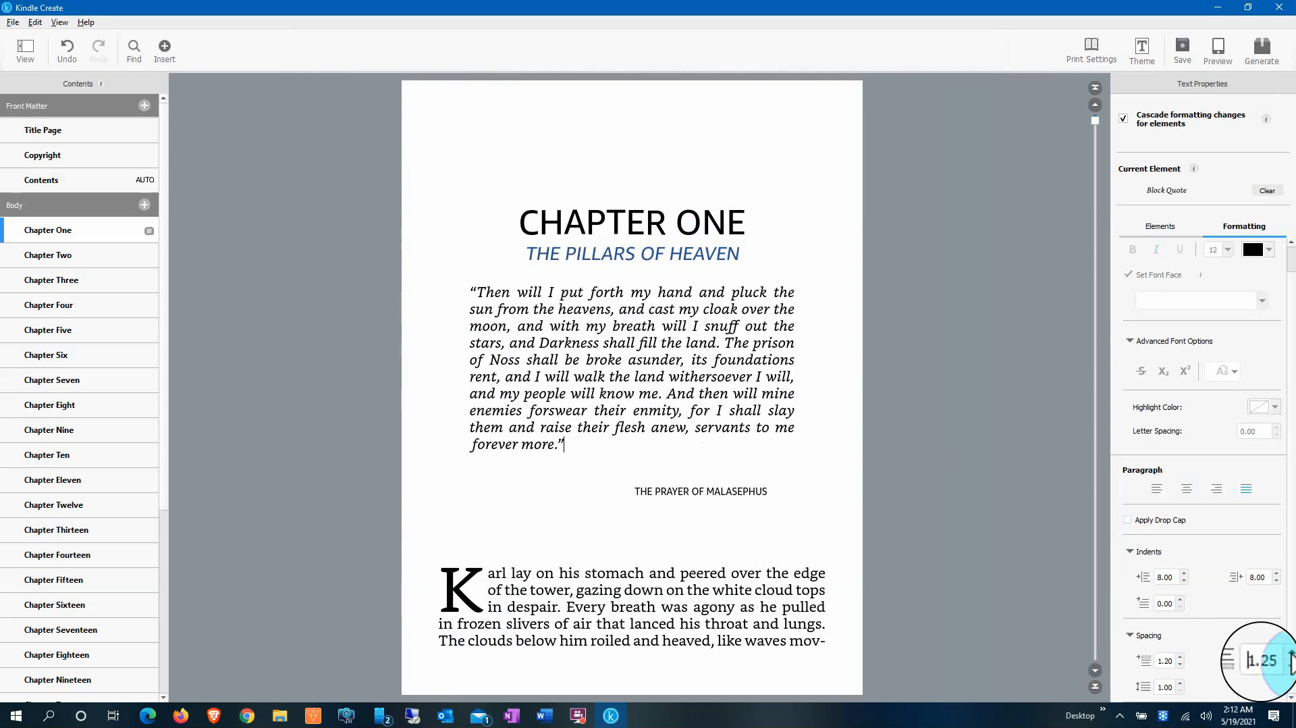
pyautogui.click(1291, 655)
pyautogui.click(1290, 667)
pyautogui.click(1290, 668)
pyautogui.click(1290, 667)
pyautogui.click(1290, 667)
pyautogui.click(1290, 667)
pyautogui.click(1290, 667)
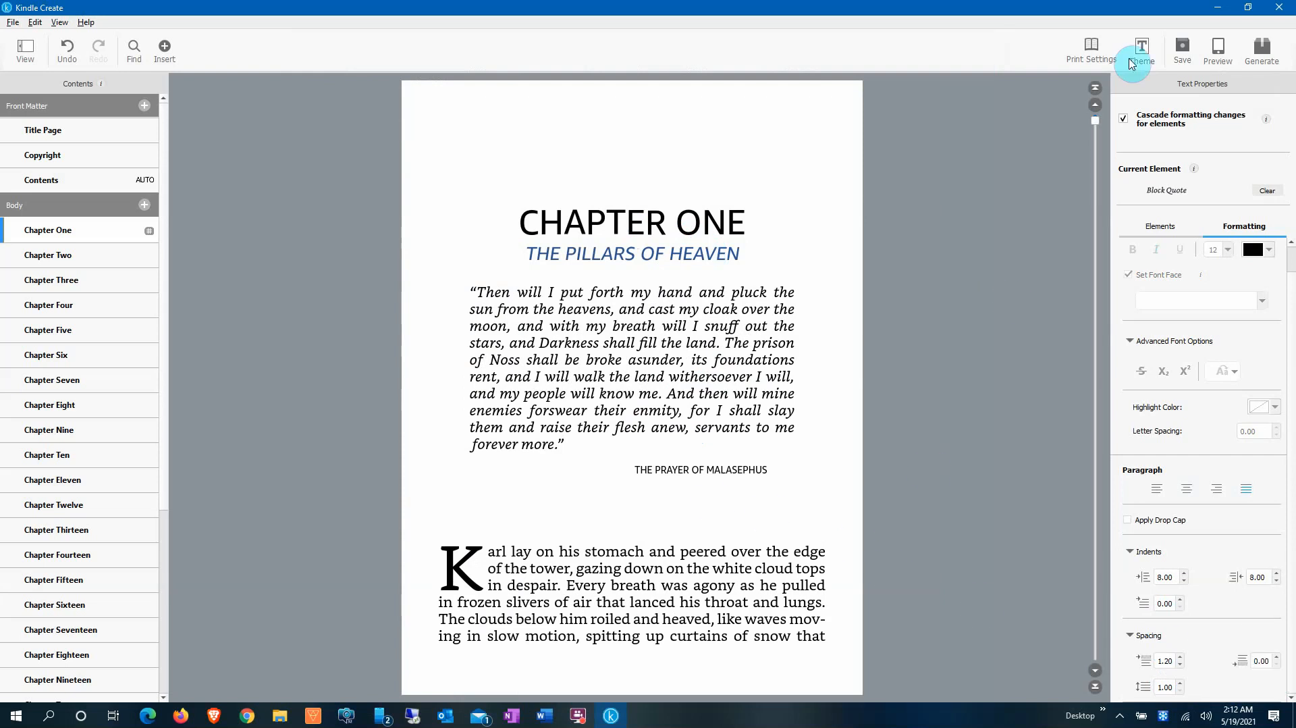
# Step: Preview Chapter One on the tablet view to check the gap between the quote and its credit
pyautogui.click(1199, 56)
pyautogui.click(1218, 48)
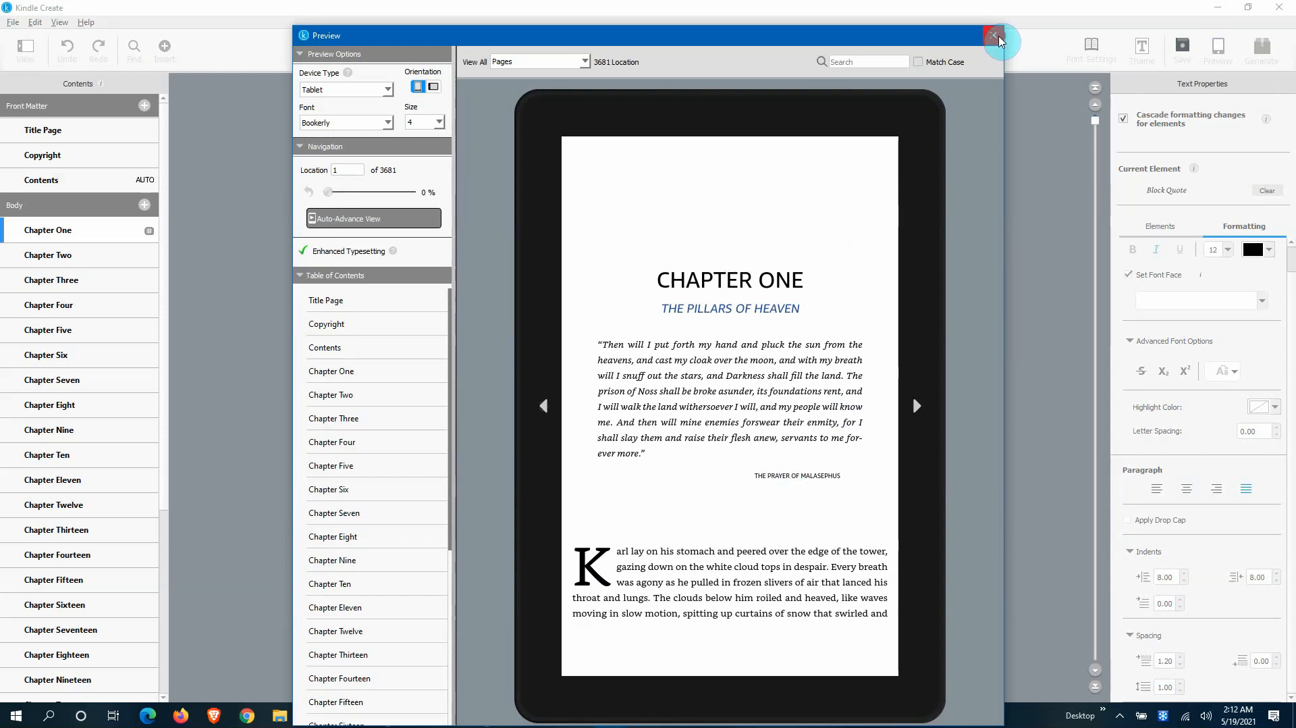
pyautogui.click(996, 38)
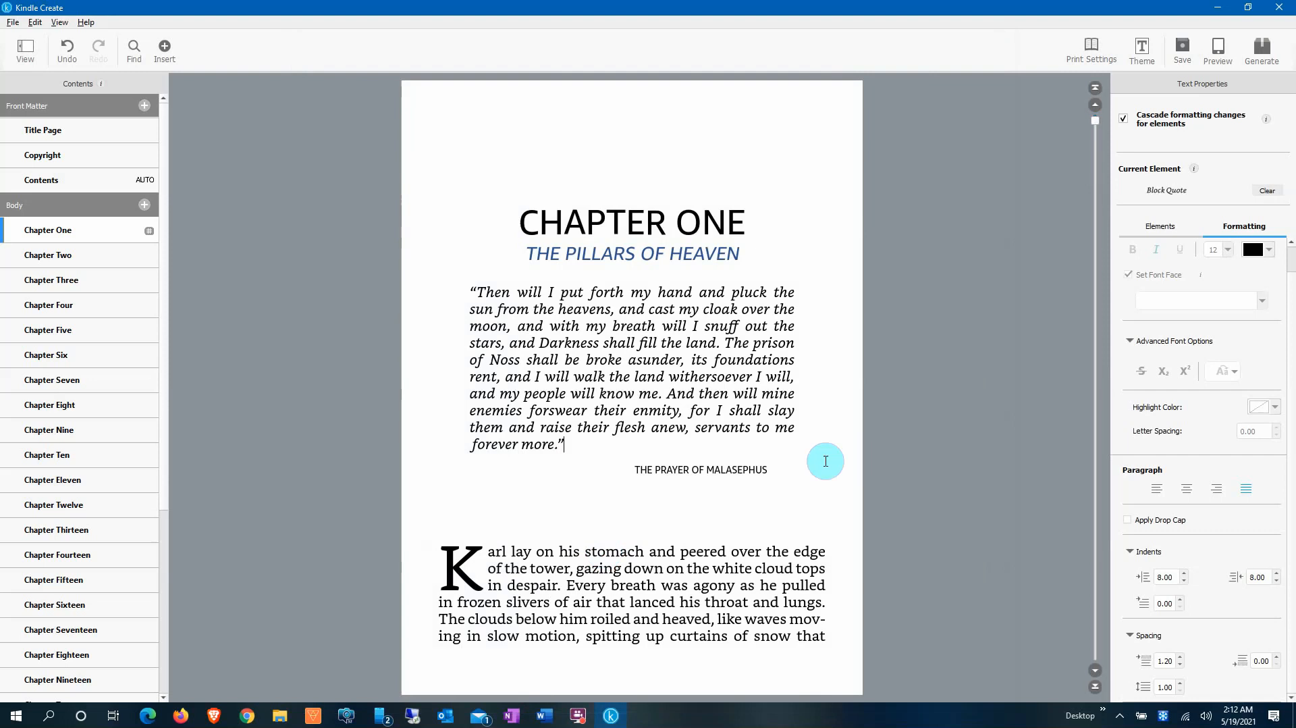
# Step: Set the spacing before the chapter's first paragraph to 2.00 and check it in the book preview
pyautogui.click(777, 466)
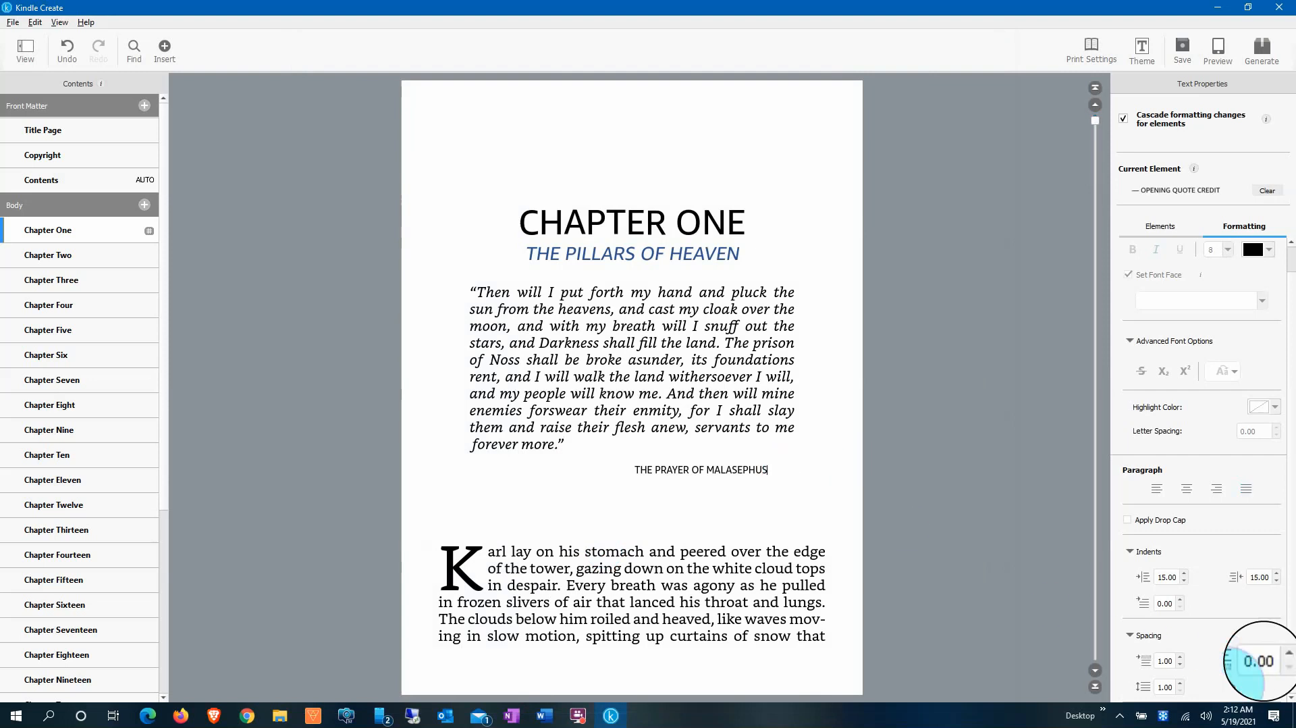
pyautogui.moveTo(443, 558); pyautogui.dragTo(477, 562)
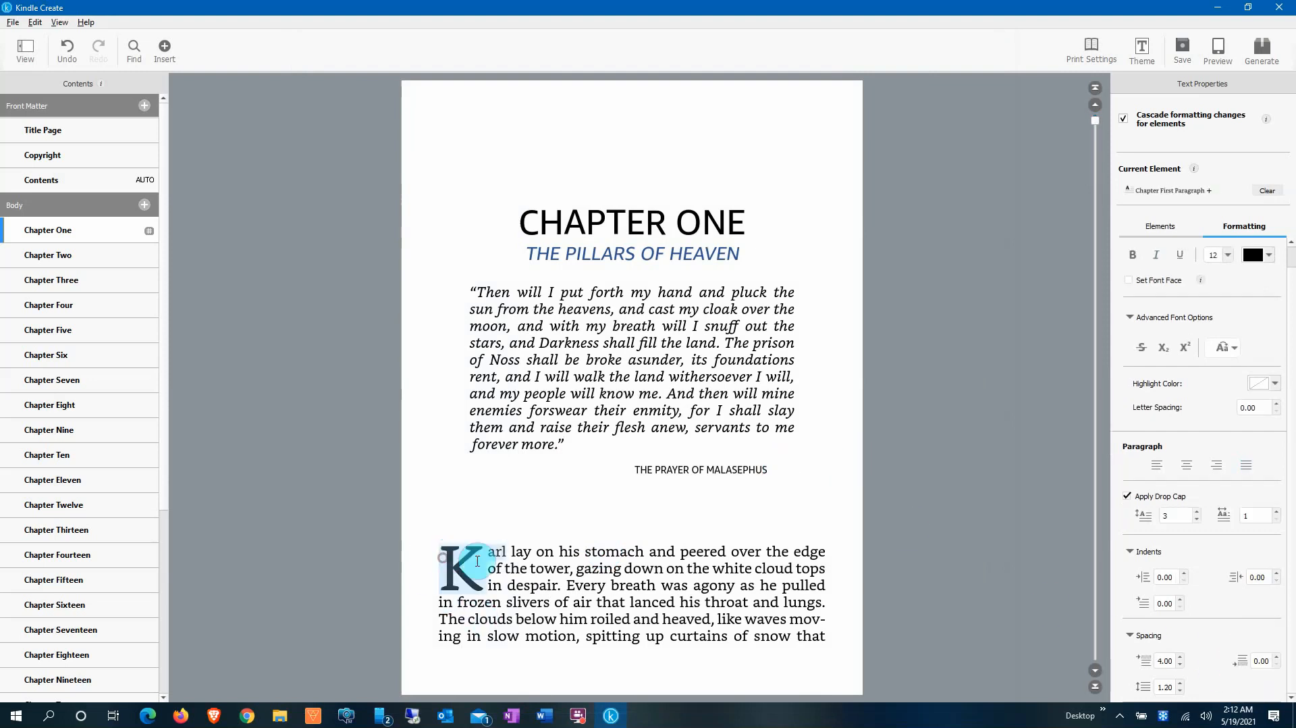
pyautogui.click(603, 602)
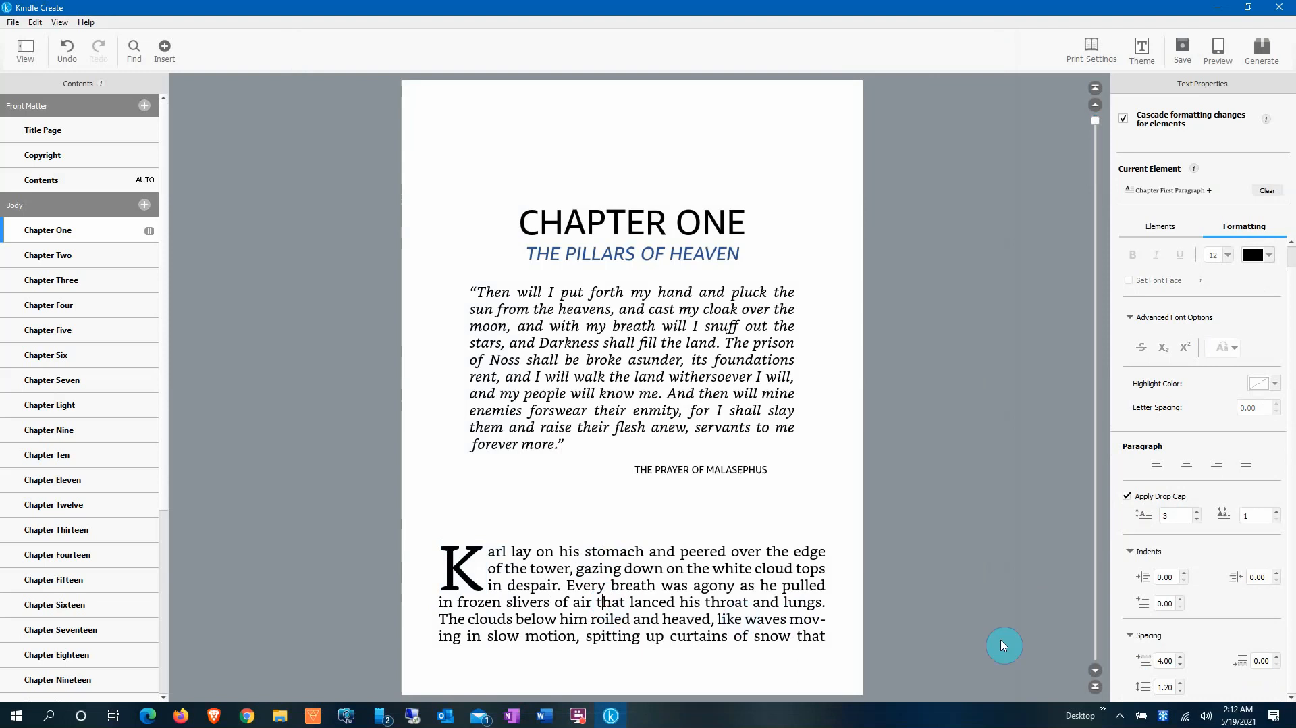
pyautogui.click(1195, 669)
pyautogui.click(1195, 668)
pyautogui.click(1195, 668)
pyautogui.click(1195, 668)
pyautogui.click(1195, 669)
pyautogui.click(1195, 668)
pyautogui.click(1195, 668)
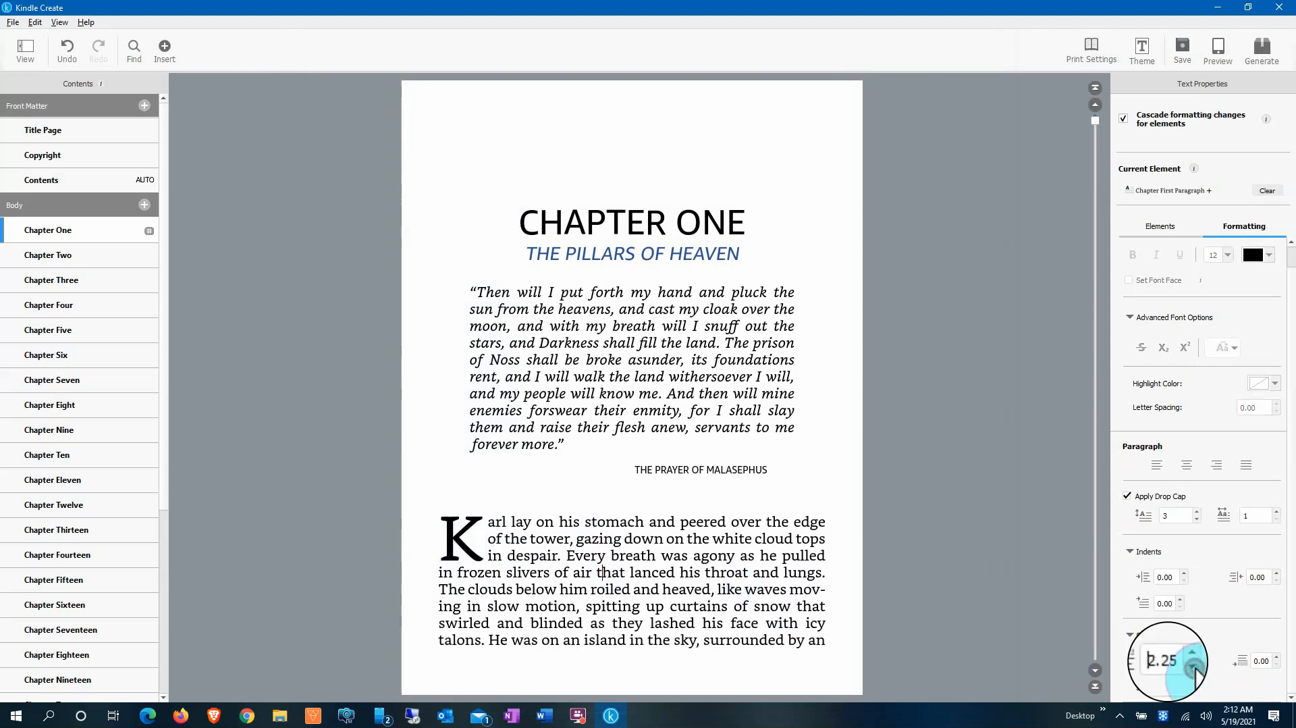
pyautogui.click(1195, 670)
pyautogui.click(1195, 670)
pyautogui.click(1195, 669)
pyautogui.click(1197, 655)
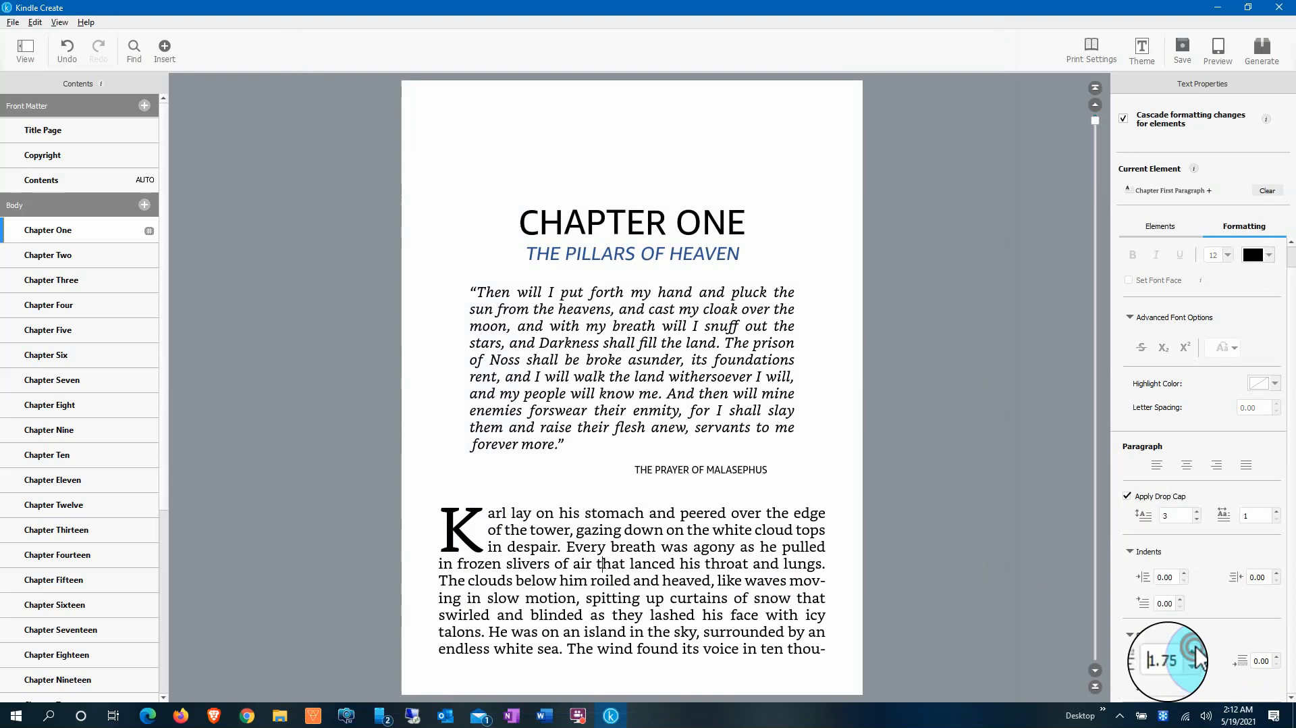
pyautogui.click(1197, 655)
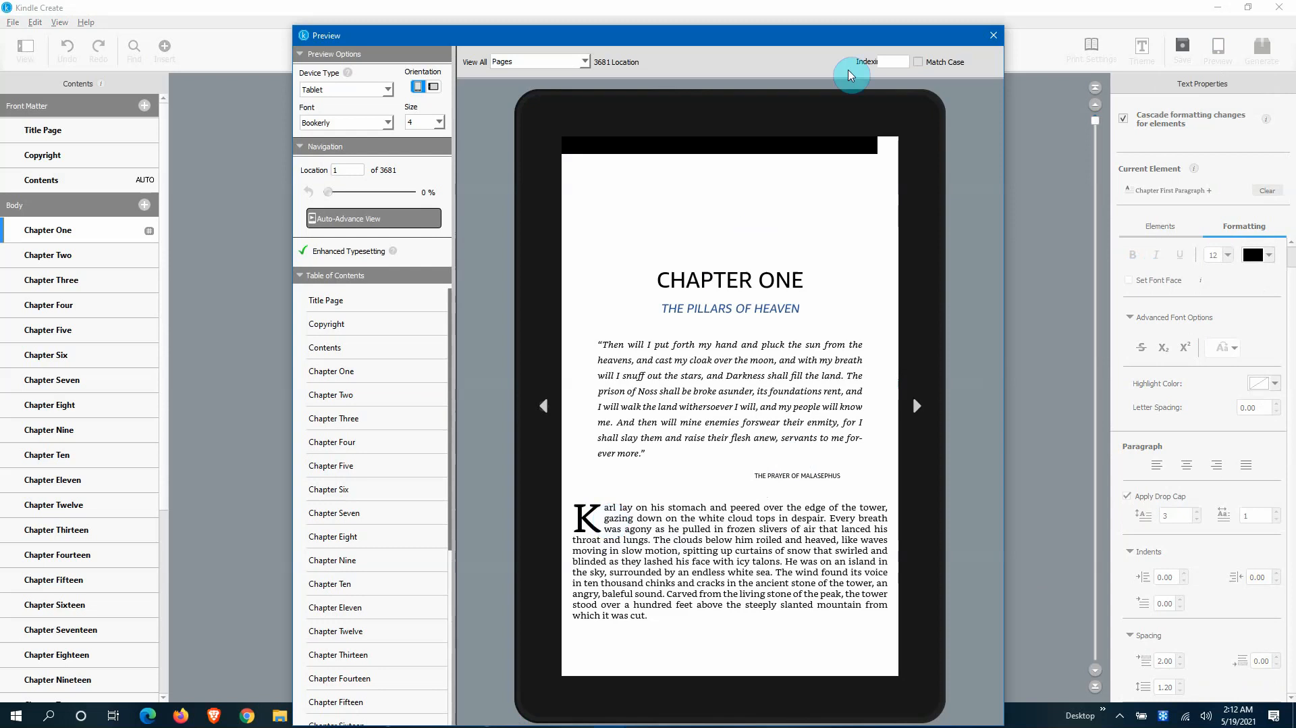
pyautogui.click(994, 35)
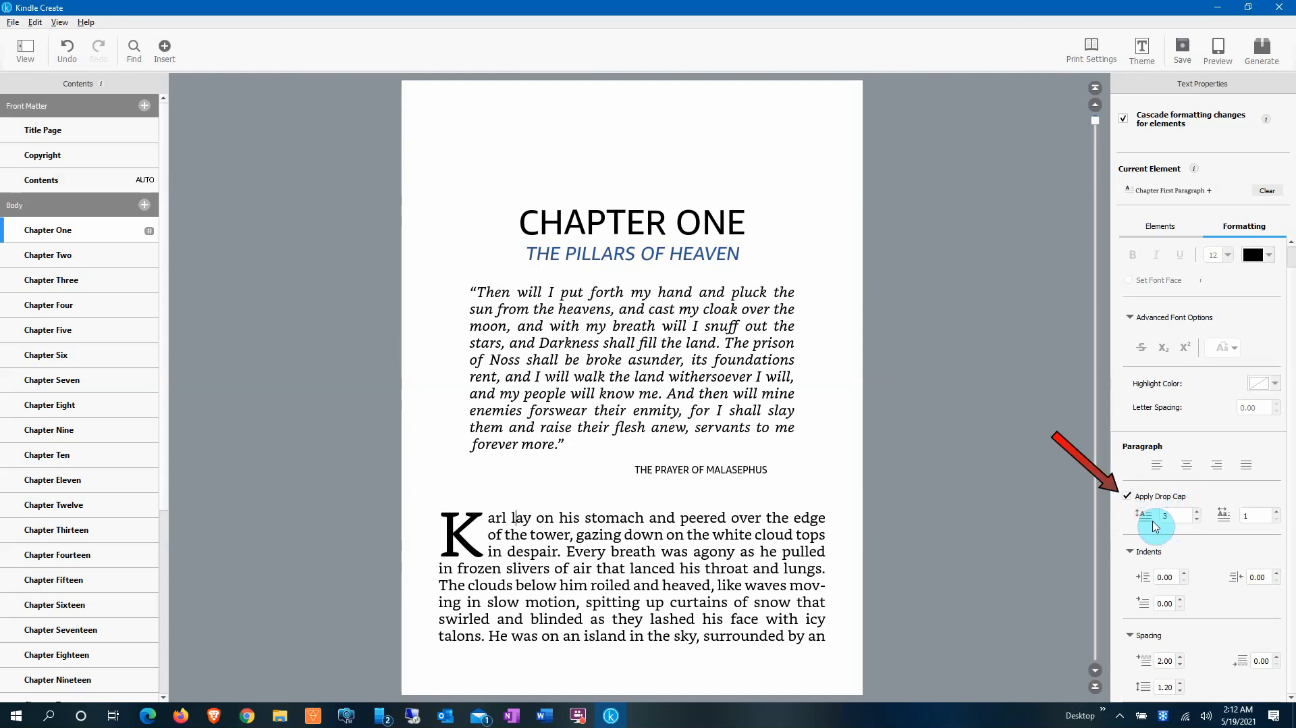
# Step: Try larger drop cap heights on the chapter's first paragraph and settle on 2 lines
pyautogui.click(1196, 519)
pyautogui.click(1215, 513)
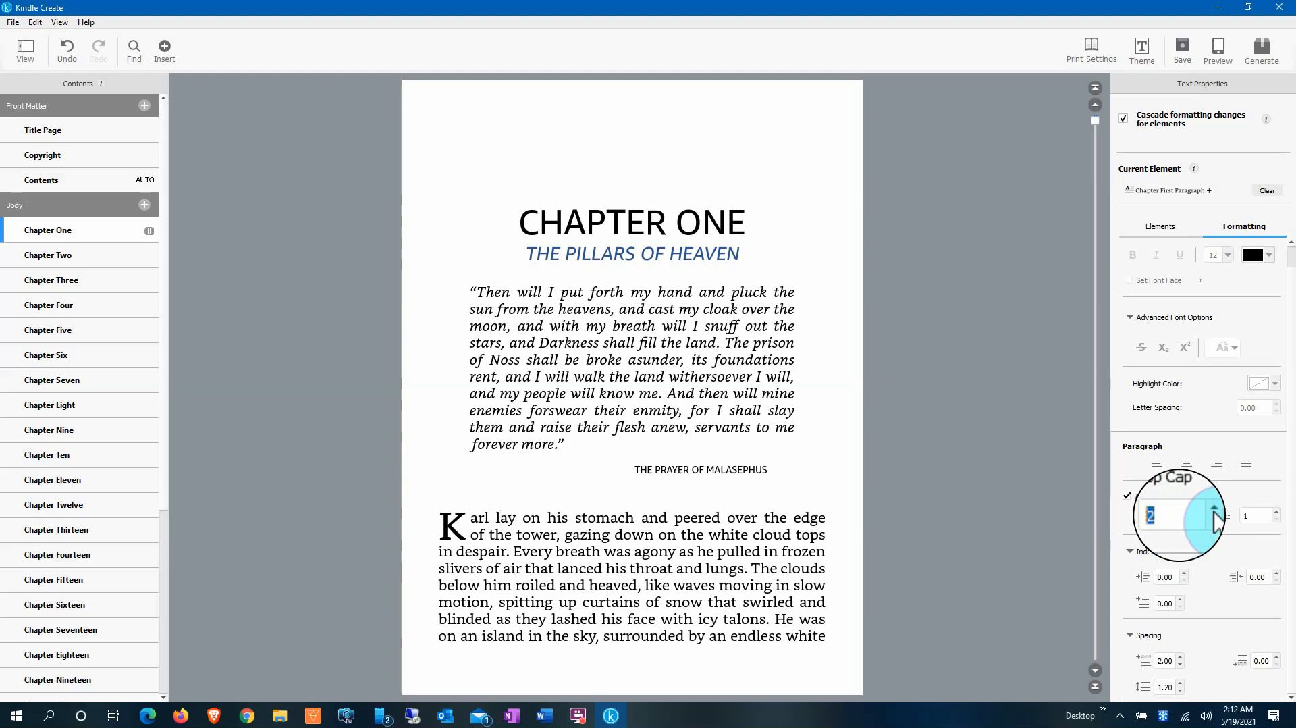
pyautogui.click(1215, 513)
pyautogui.click(1215, 513)
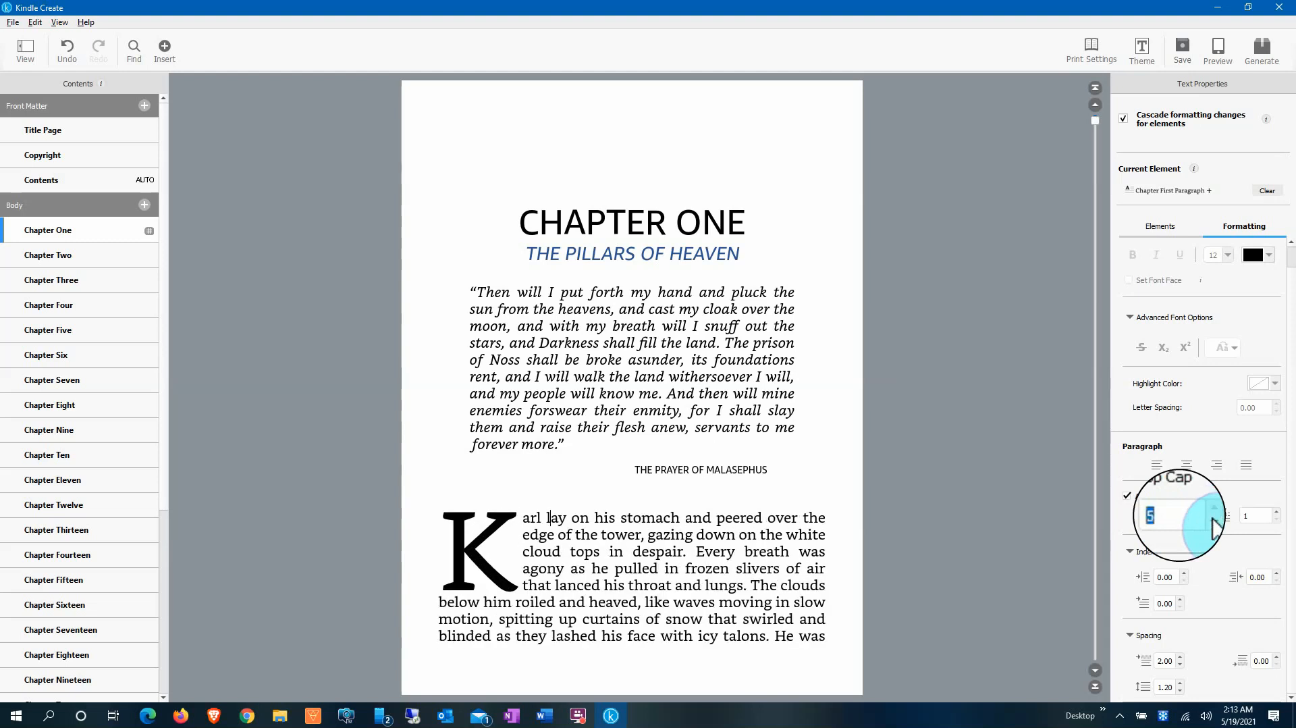
pyautogui.click(1214, 521)
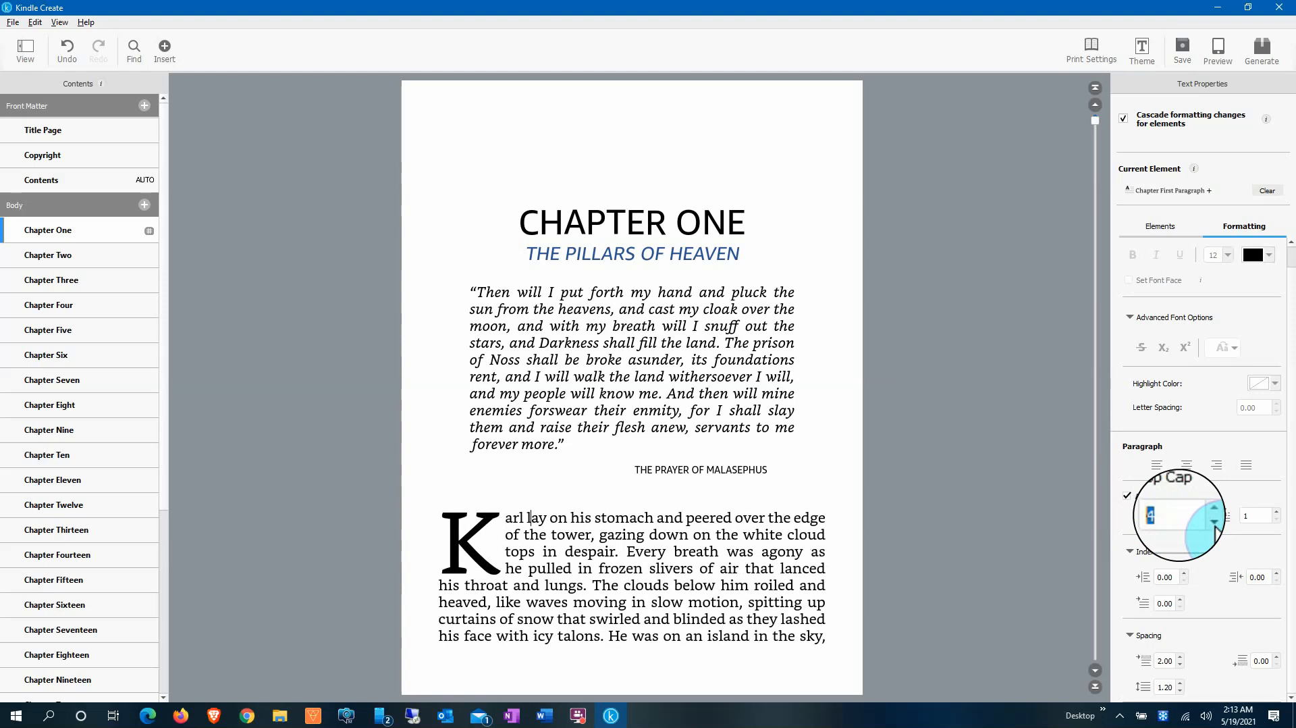
pyautogui.doubleClick(1198, 522)
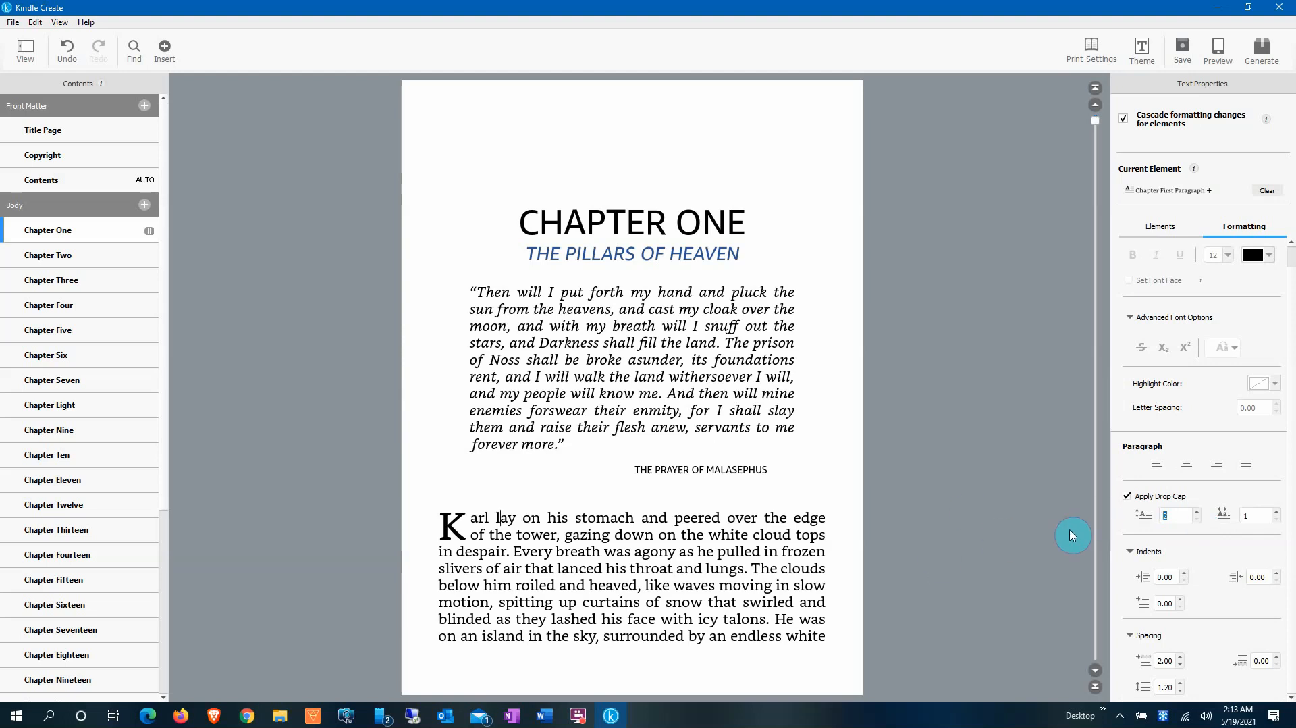
# Step: Preview Chapter One in the tablet view at font size 12 and at font size 1
pyautogui.click(1213, 59)
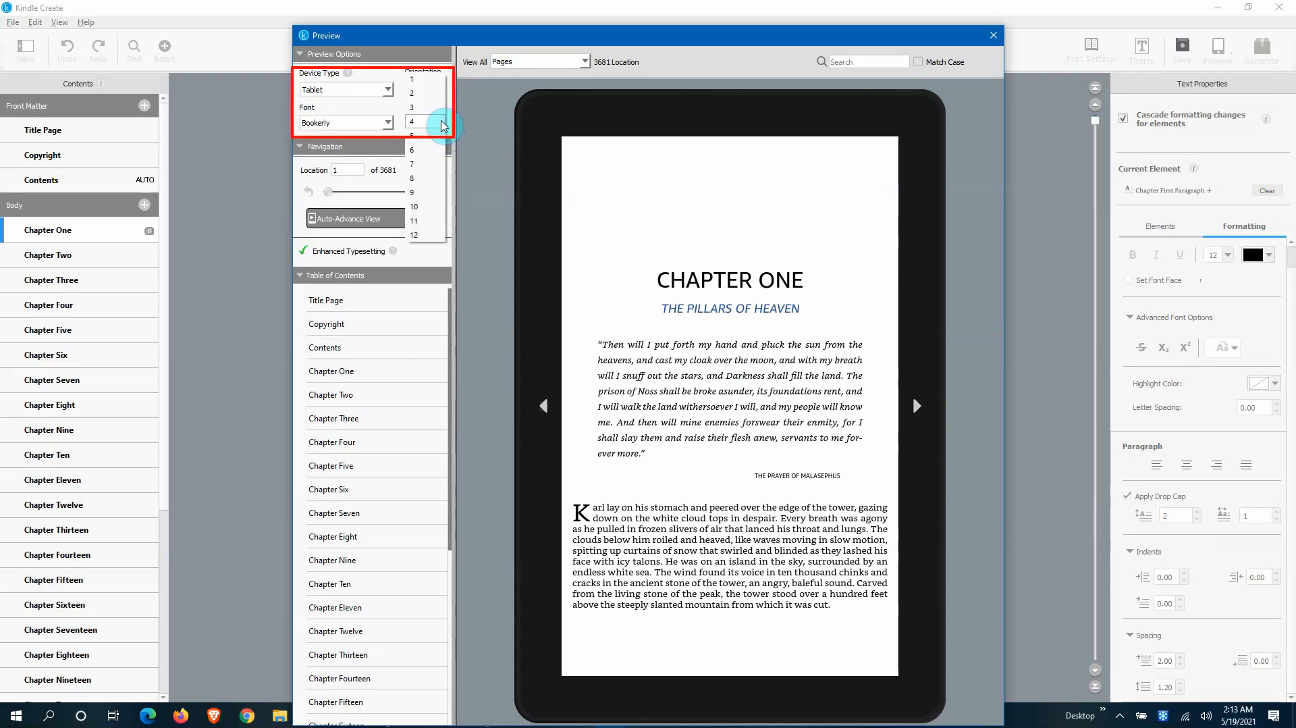
pyautogui.click(440, 121)
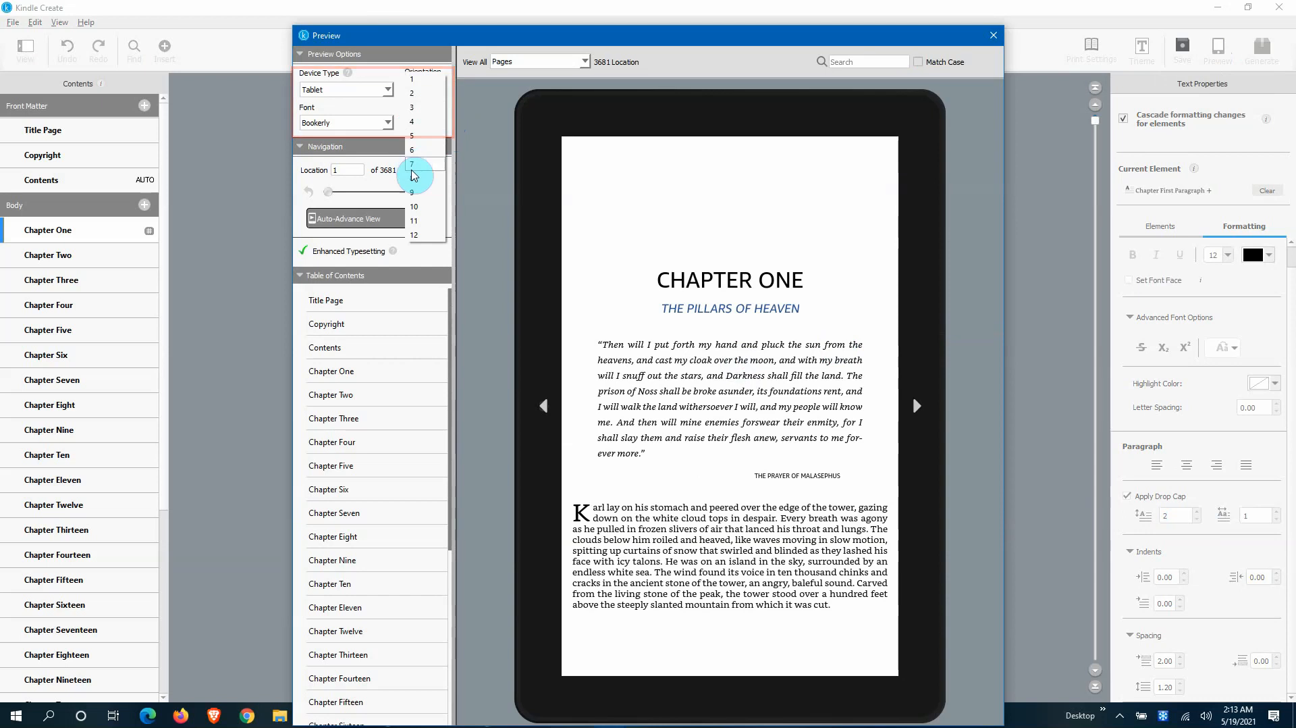
pyautogui.click(426, 235)
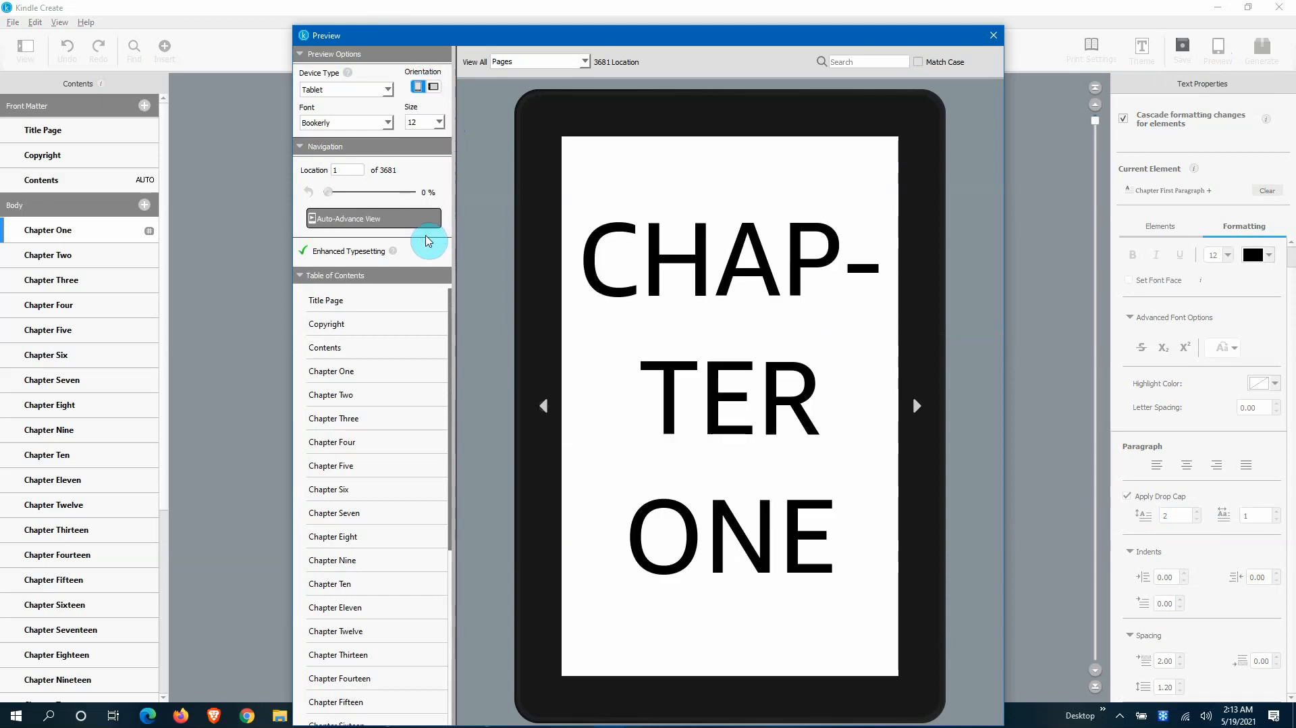
pyautogui.click(439, 122)
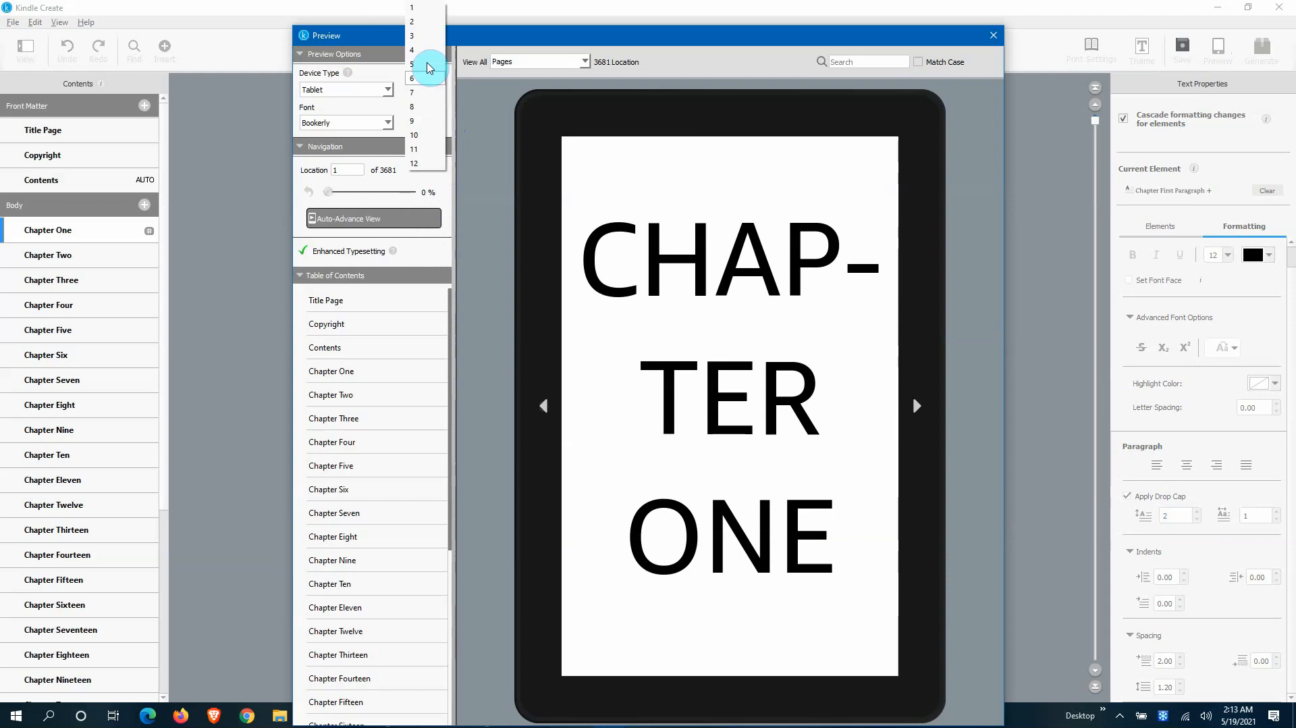
pyautogui.click(426, 12)
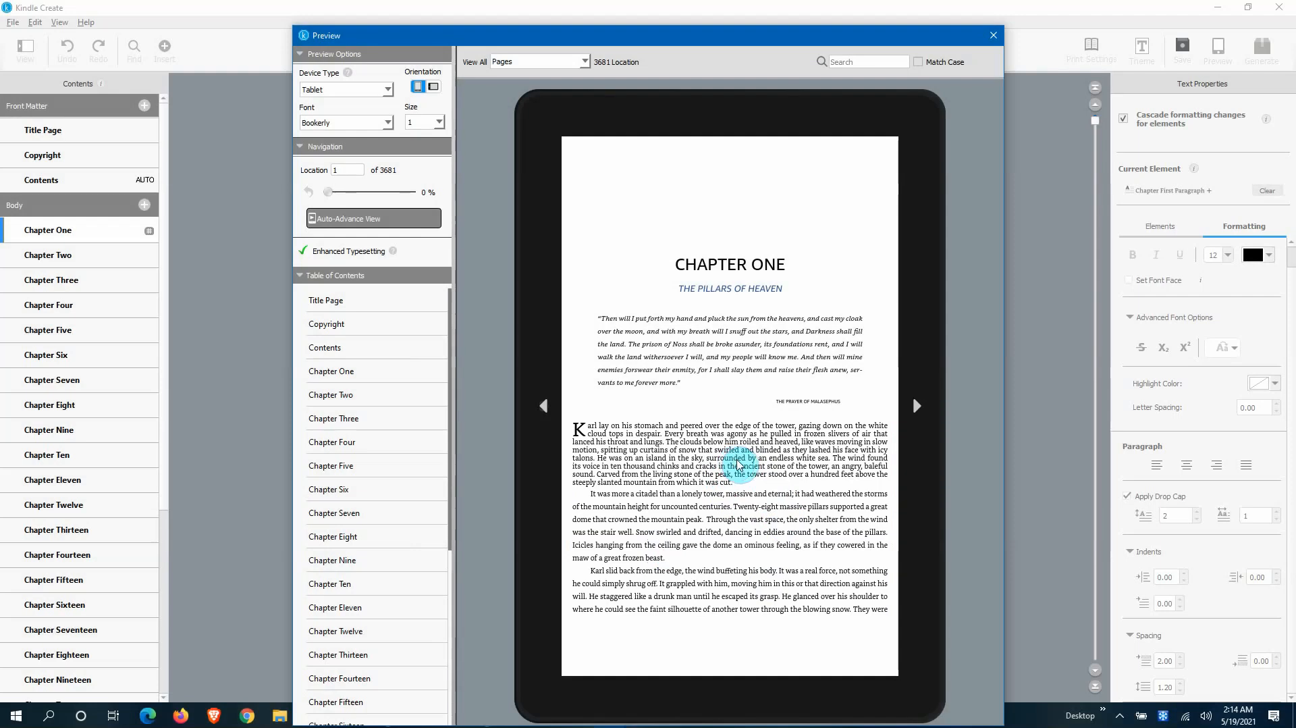
# Step: Check Chapter One's first two pages in the preview at font size 5, recheck the opening page at size 1, and close the preview
pyautogui.click(439, 122)
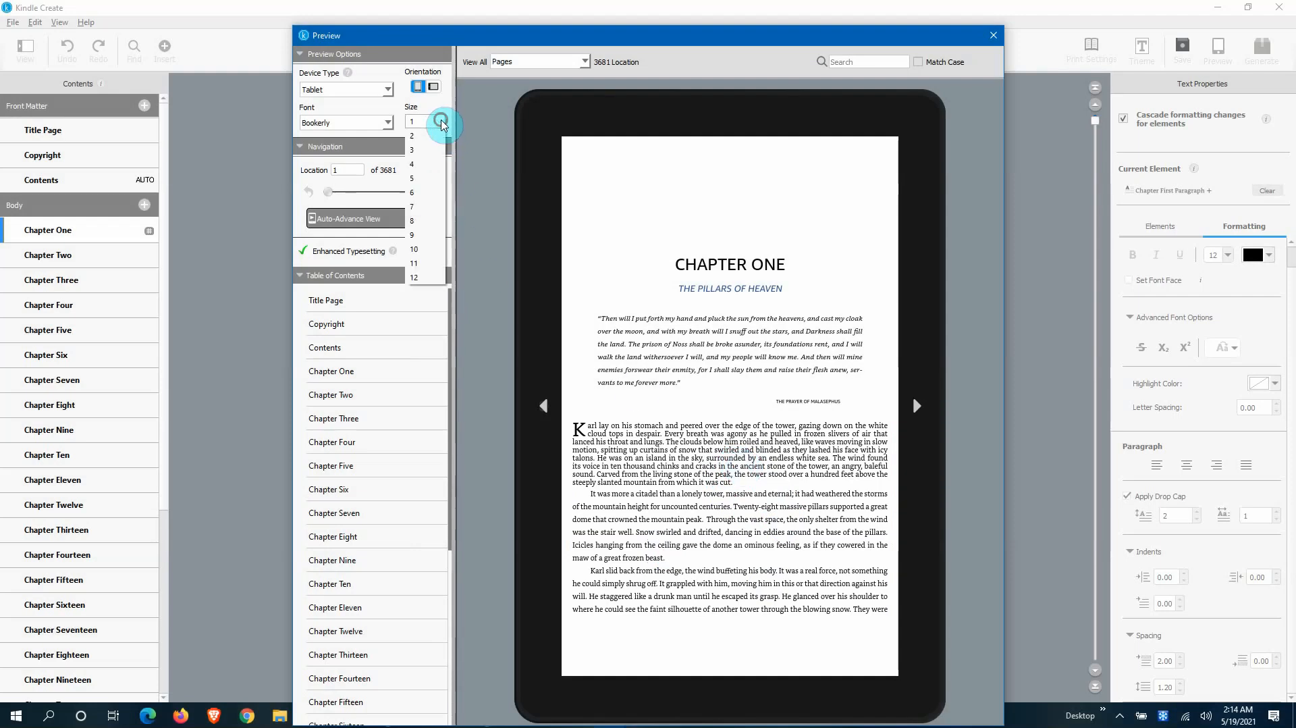
pyautogui.click(434, 172)
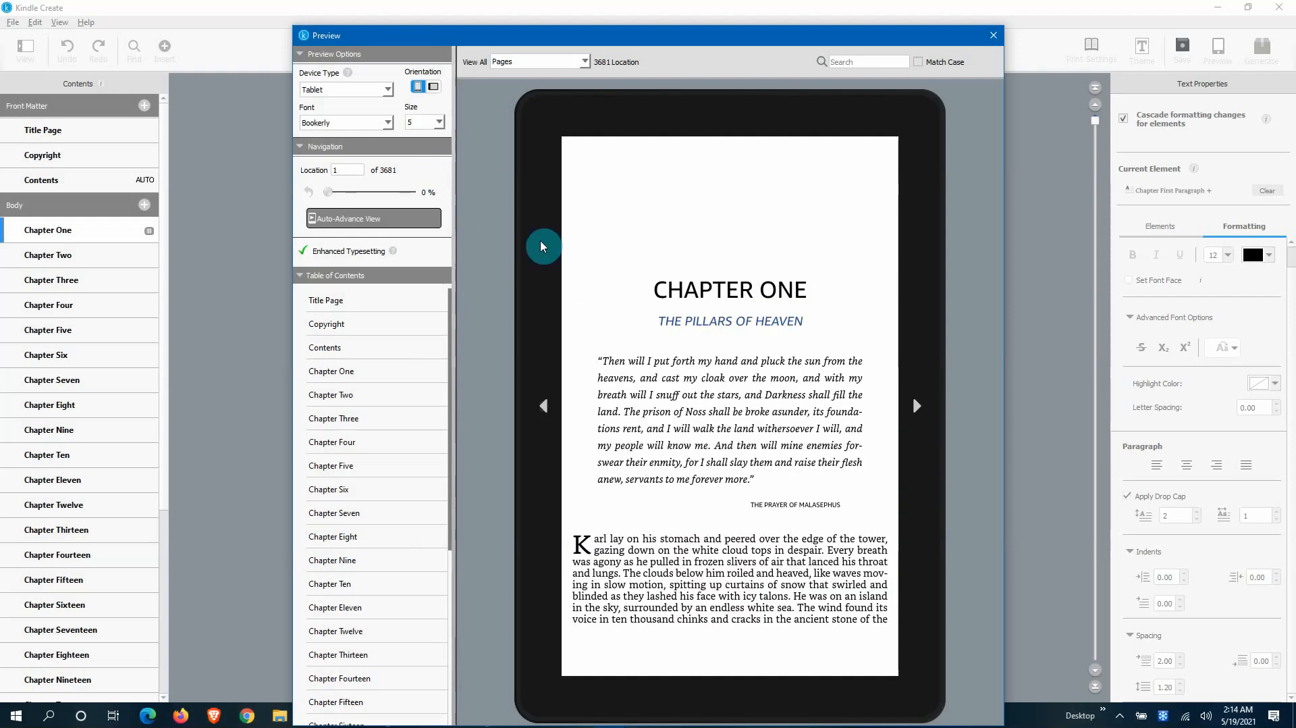
pyautogui.click(918, 405)
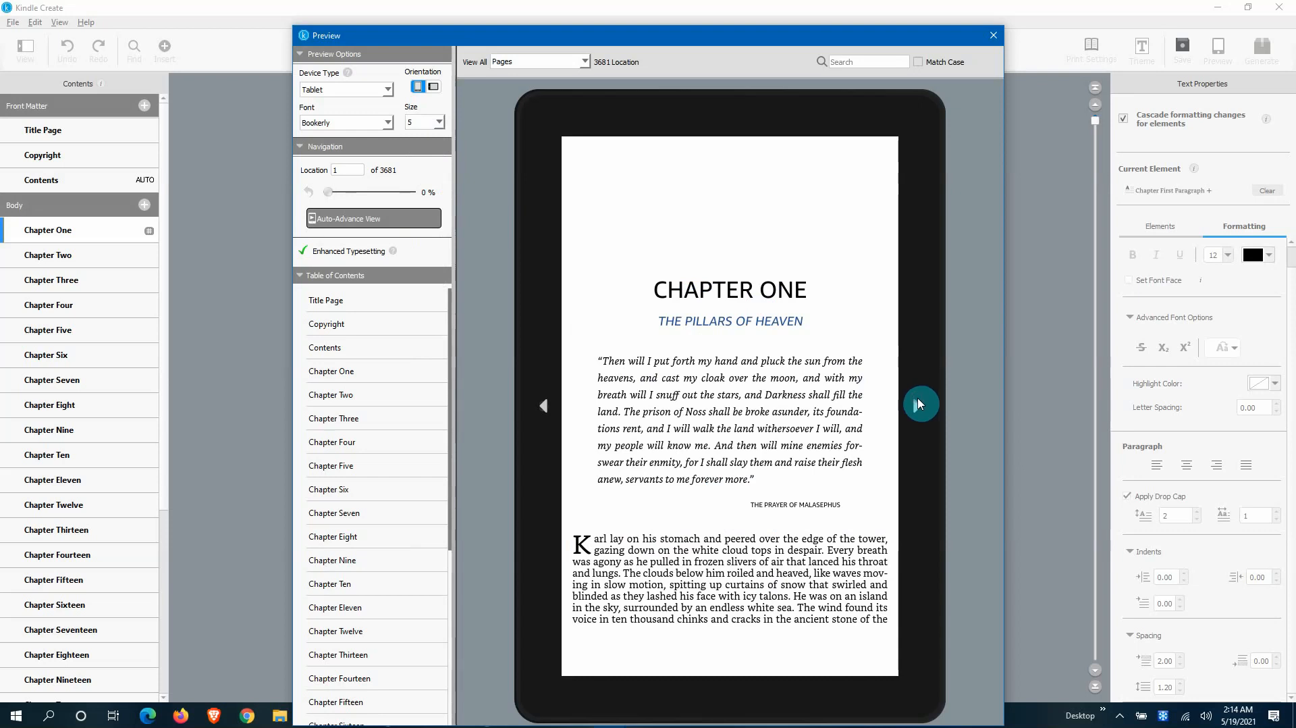
pyautogui.click(918, 409)
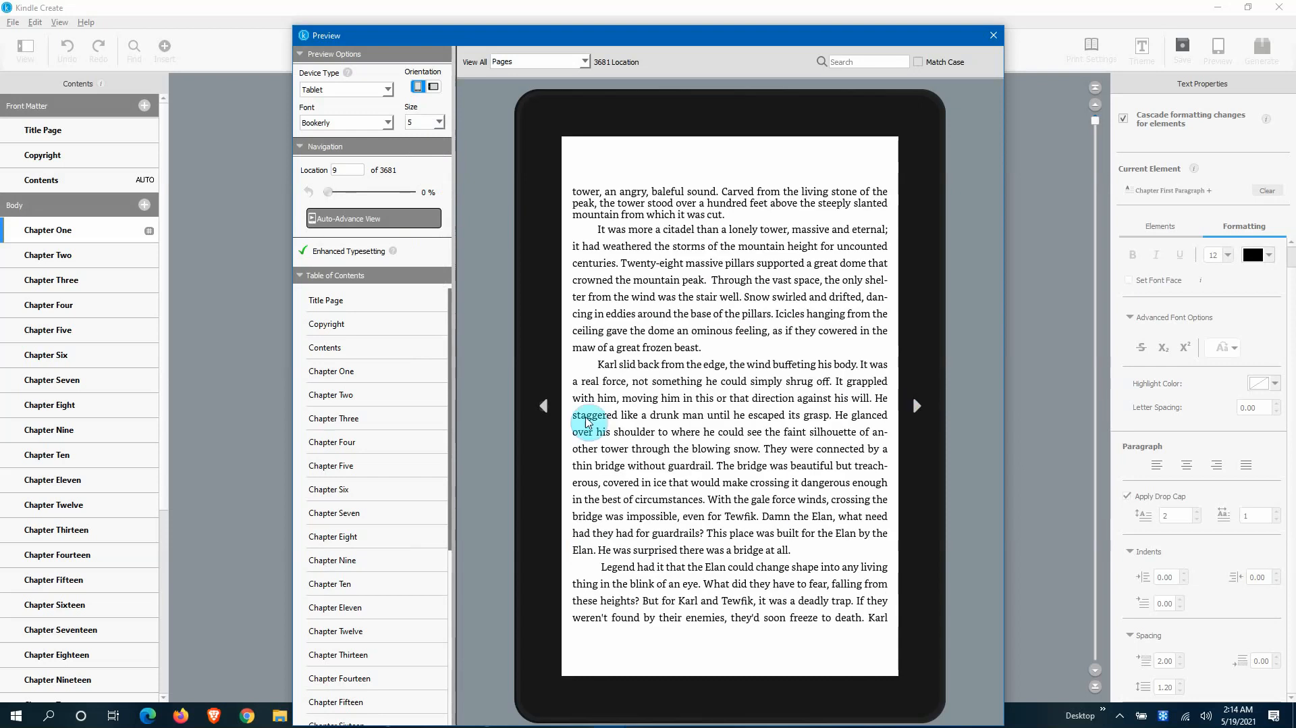
pyautogui.click(543, 405)
pyautogui.click(439, 122)
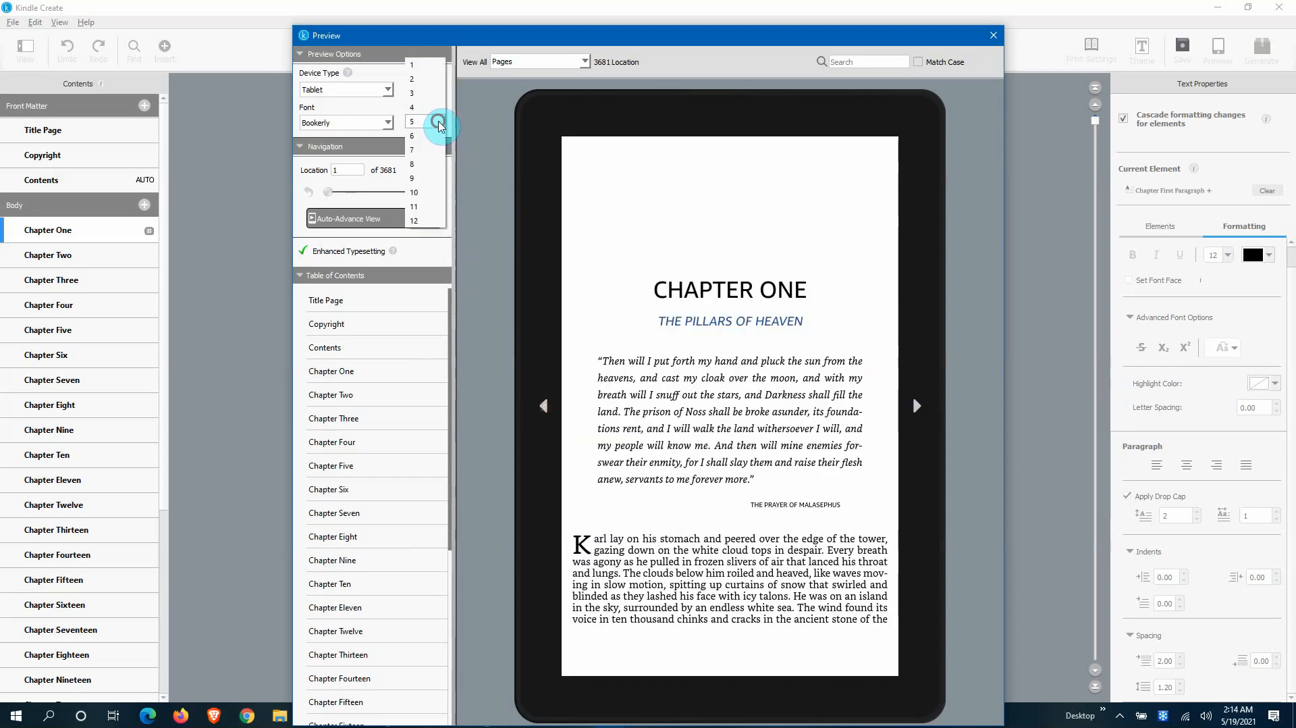
pyautogui.click(413, 68)
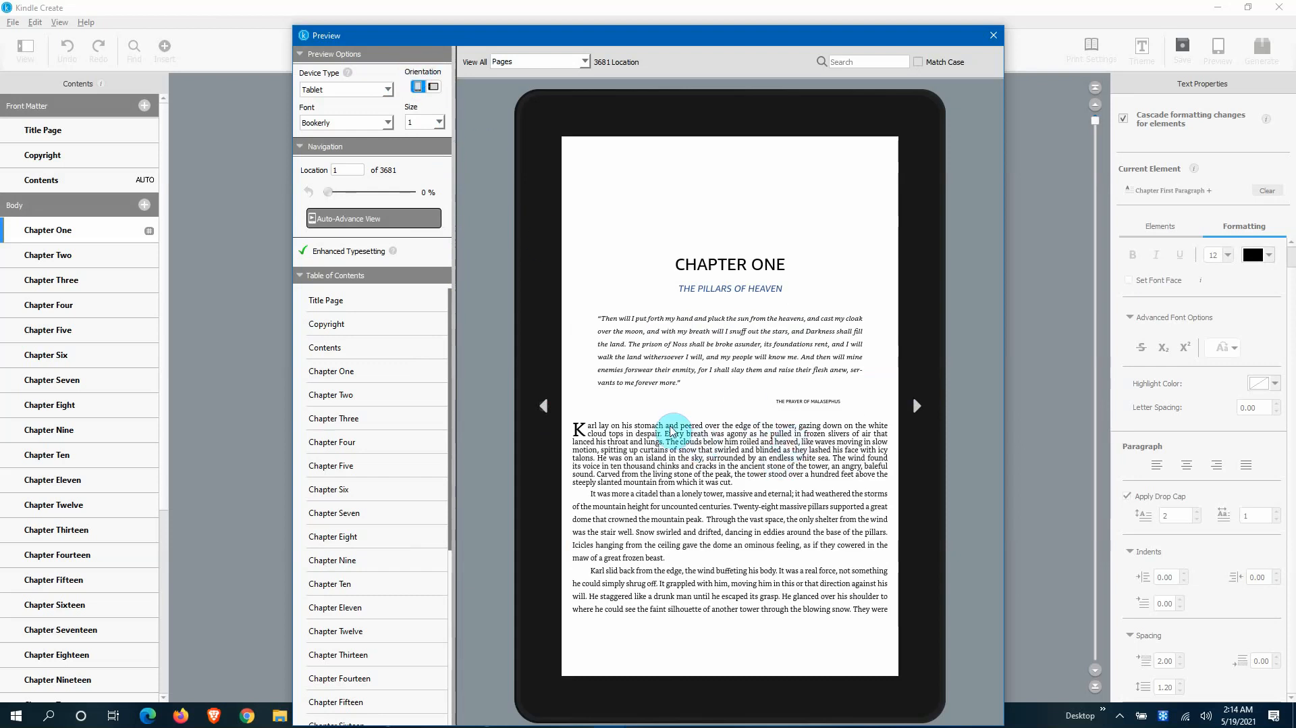
pyautogui.click(995, 36)
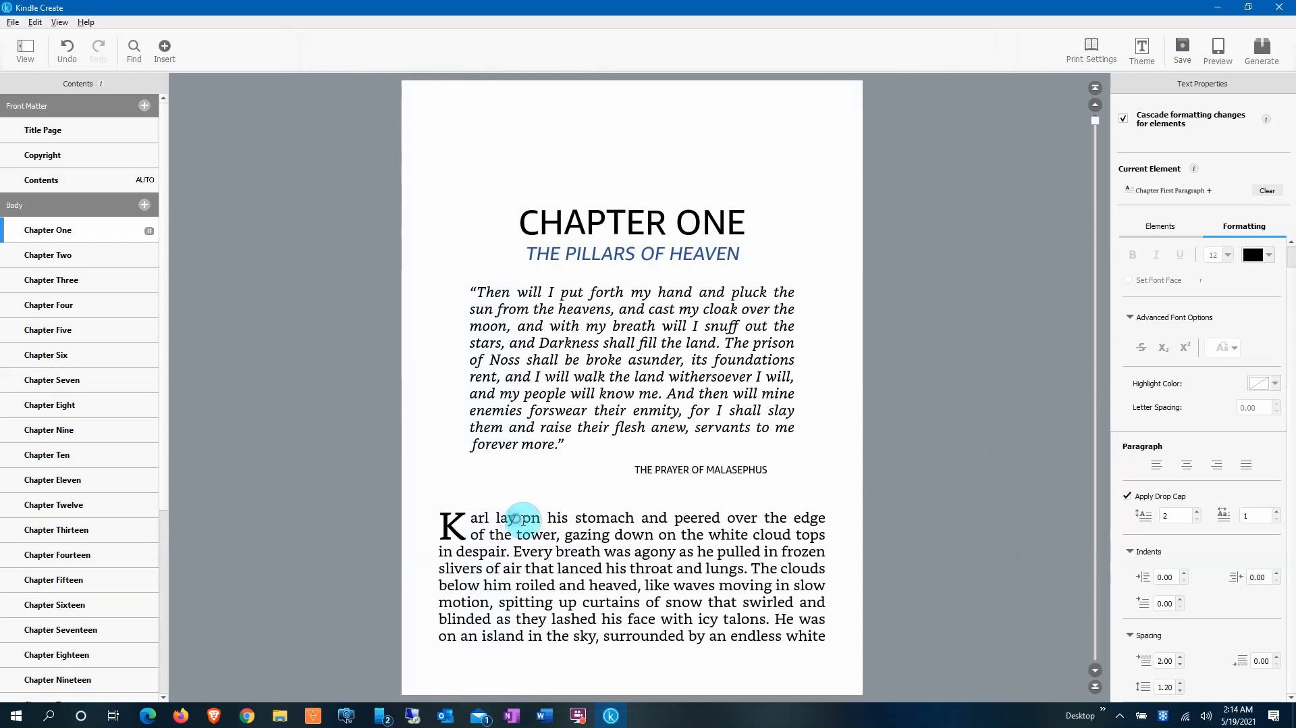
# Step: Compare the line spacing of Chapter One's first paragraph with the body text that follows, in both the editor and the preview
pyautogui.moveTo(523, 520); pyautogui.dragTo(617, 633)
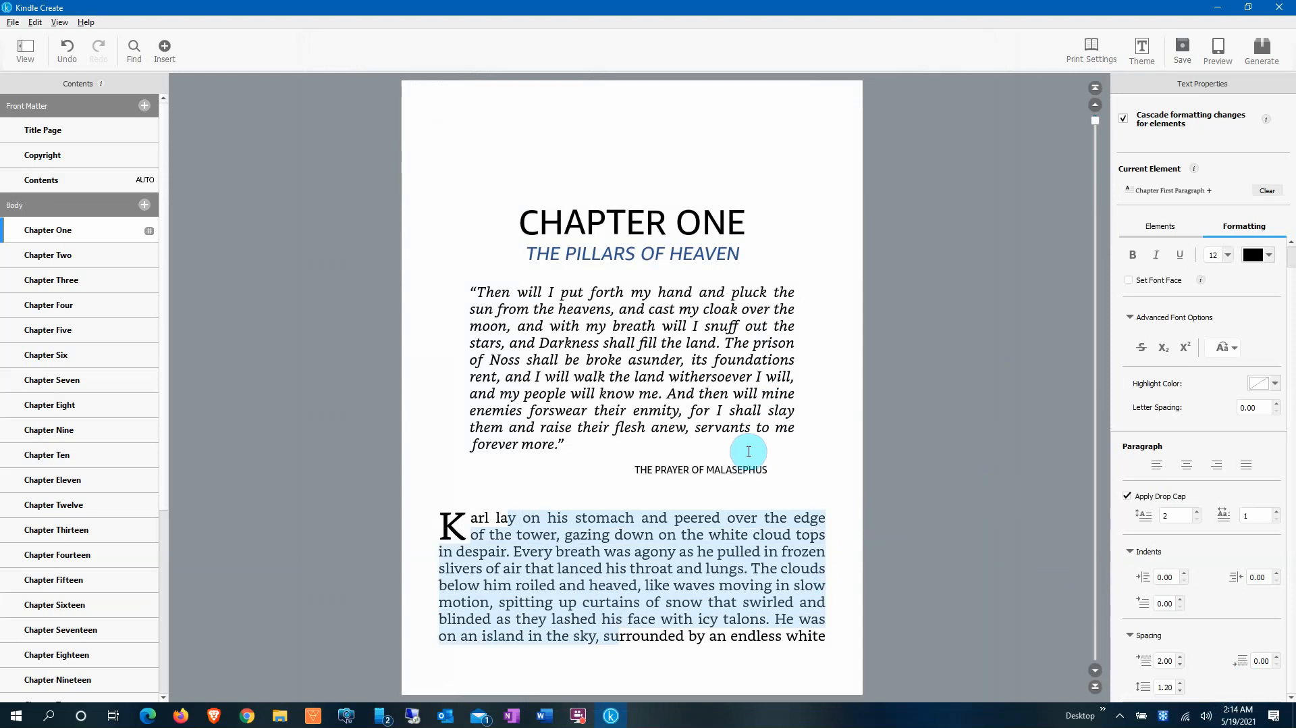
pyautogui.scroll(-1, 667, 381)
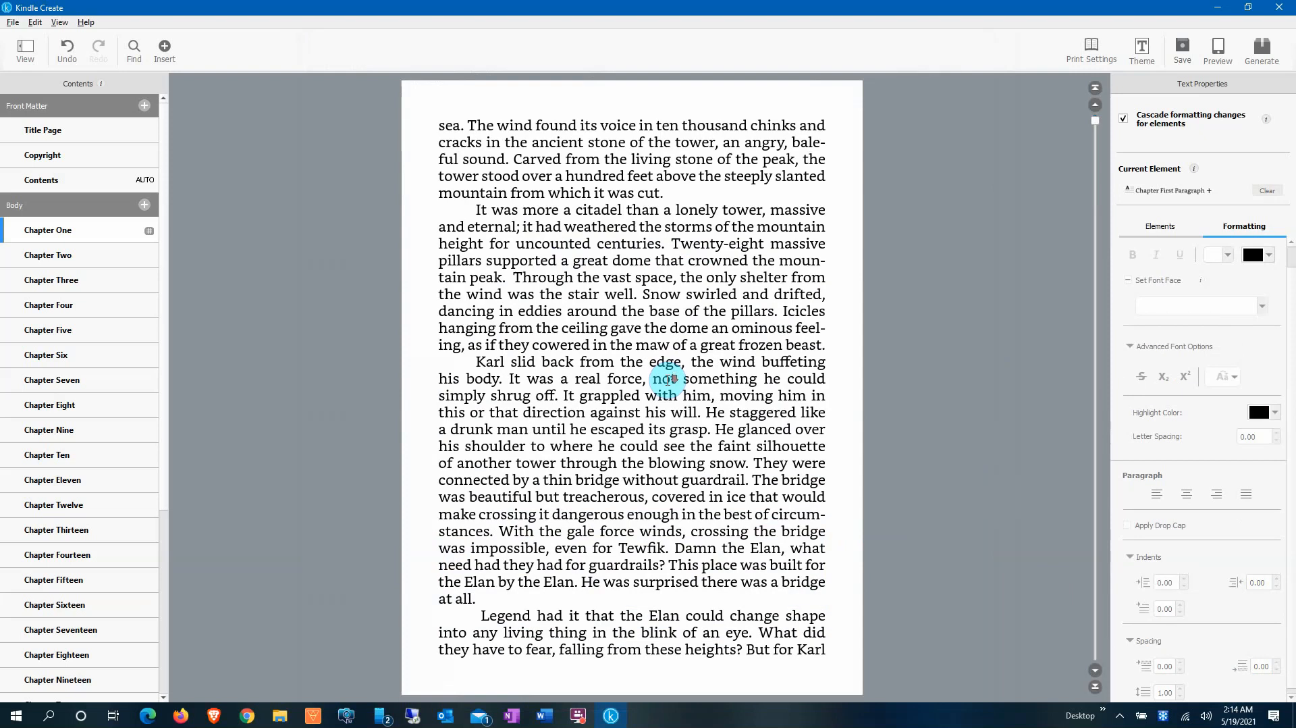
pyautogui.click(632, 230)
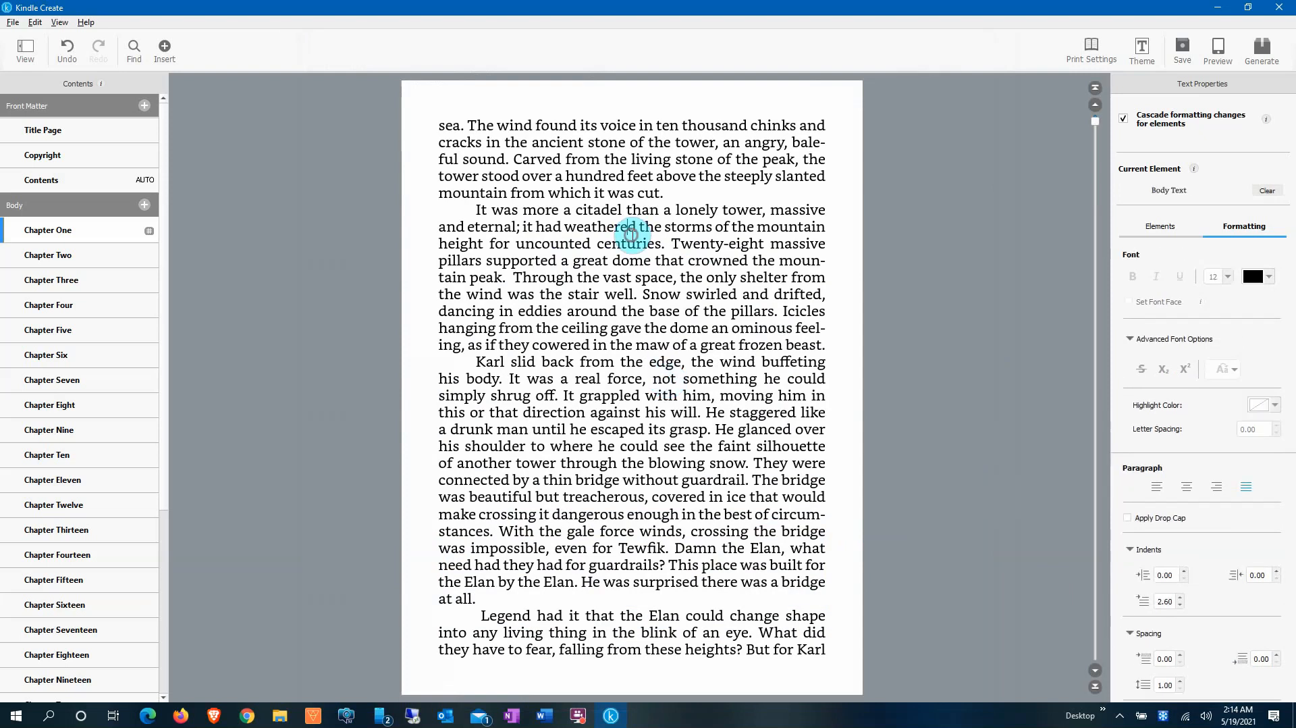
pyautogui.click(1217, 42)
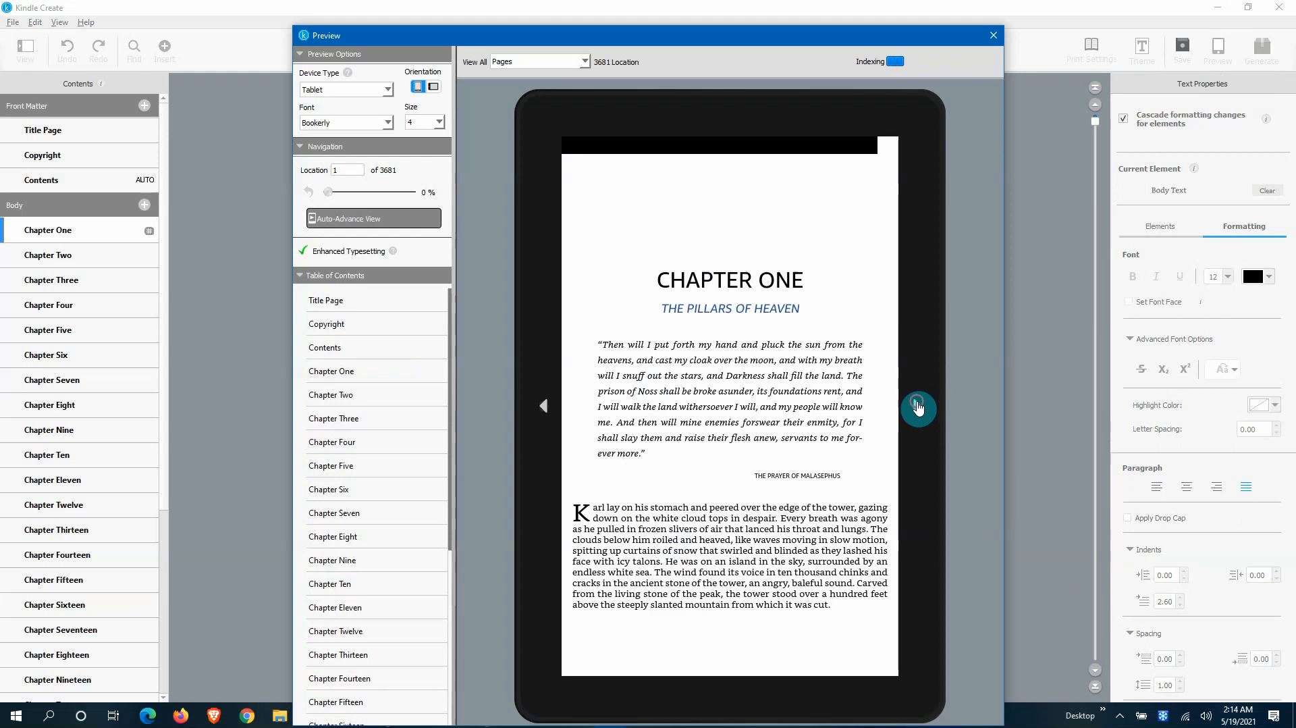
pyautogui.click(917, 405)
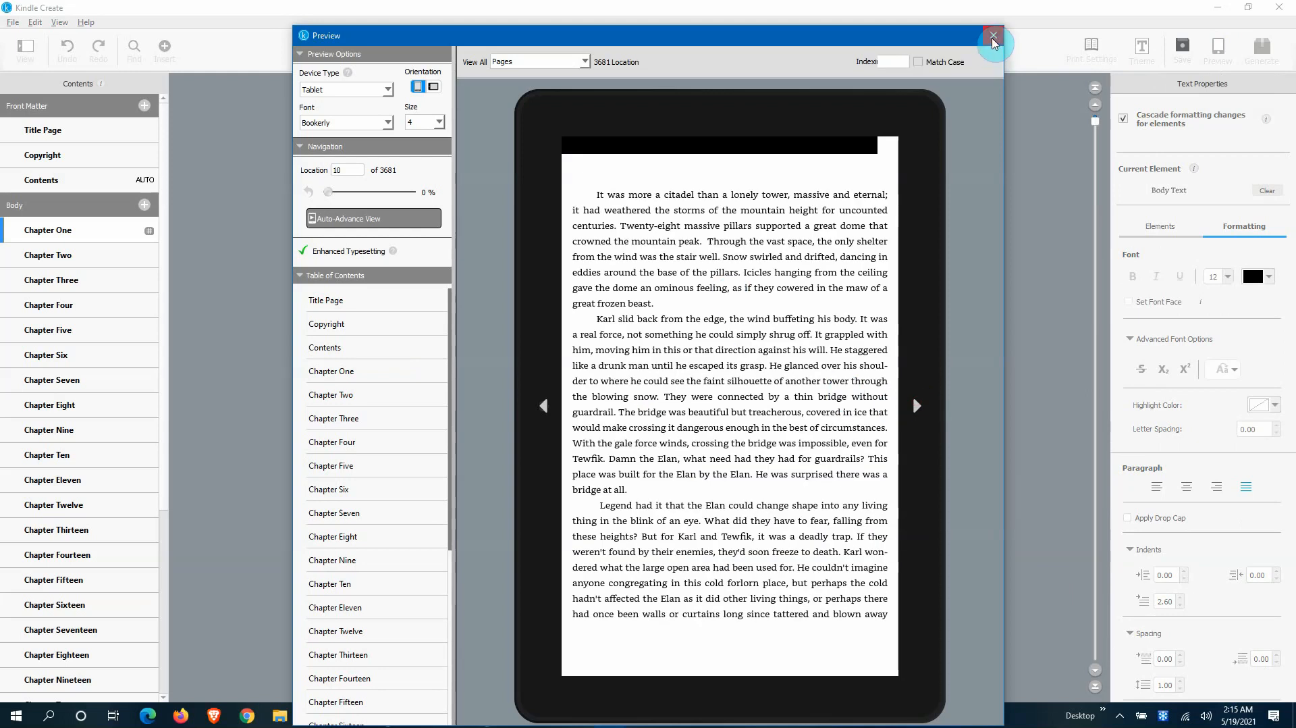
pyautogui.click(993, 35)
pyautogui.click(672, 345)
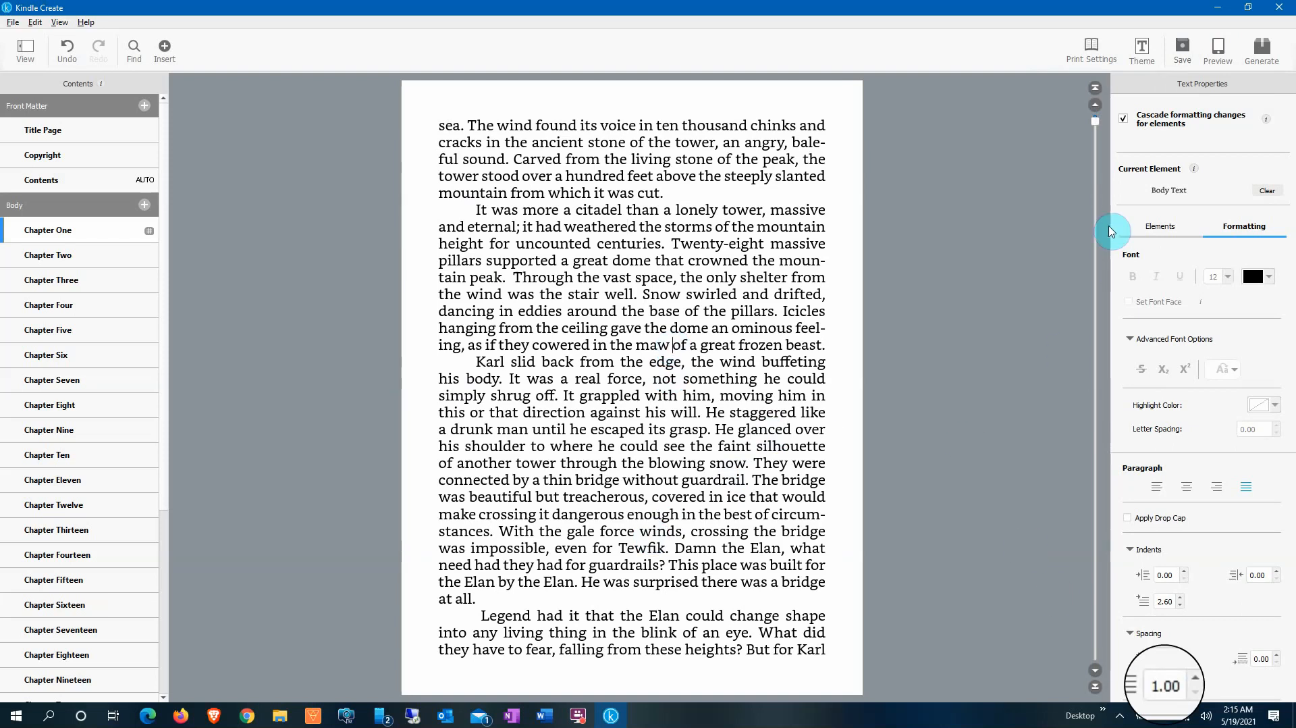
pyautogui.click(929, 171)
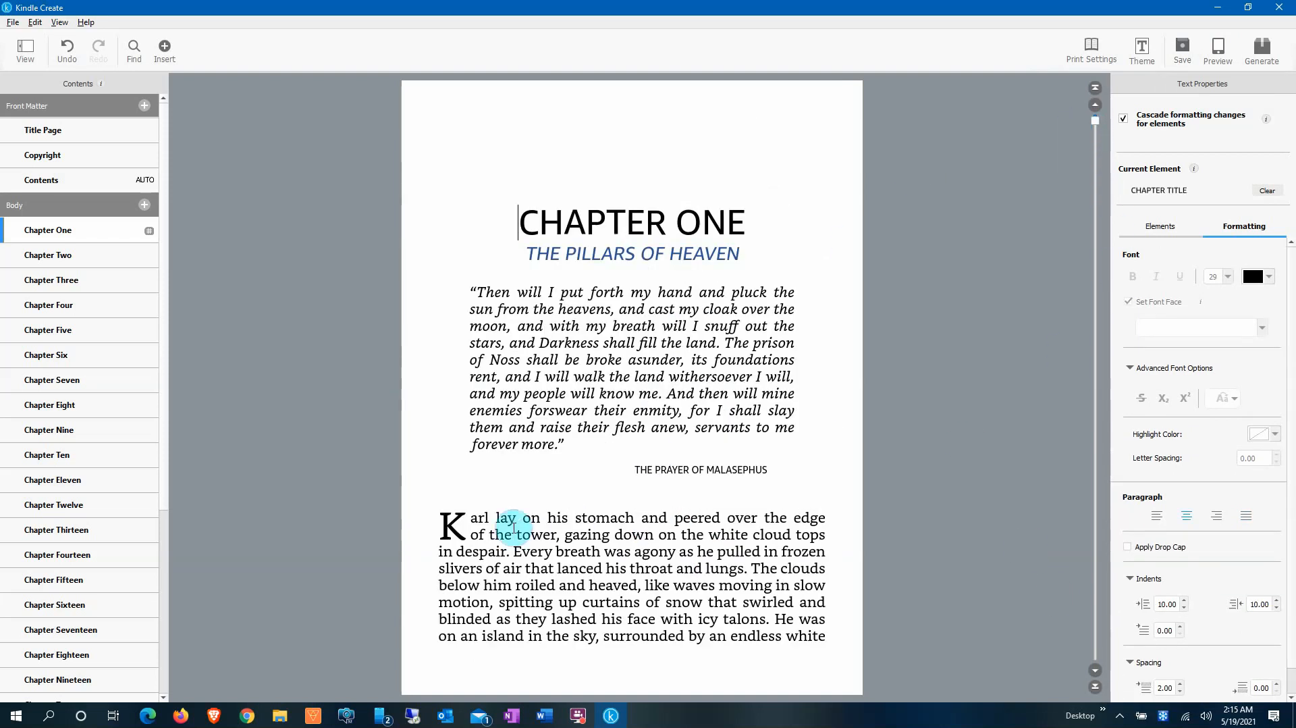
# Step: Set the line spacing of the first paragraph's lines on Chapter One's opening page to 1.00 and check the preview at font size 1
pyautogui.moveTo(474, 519); pyautogui.dragTo(839, 636)
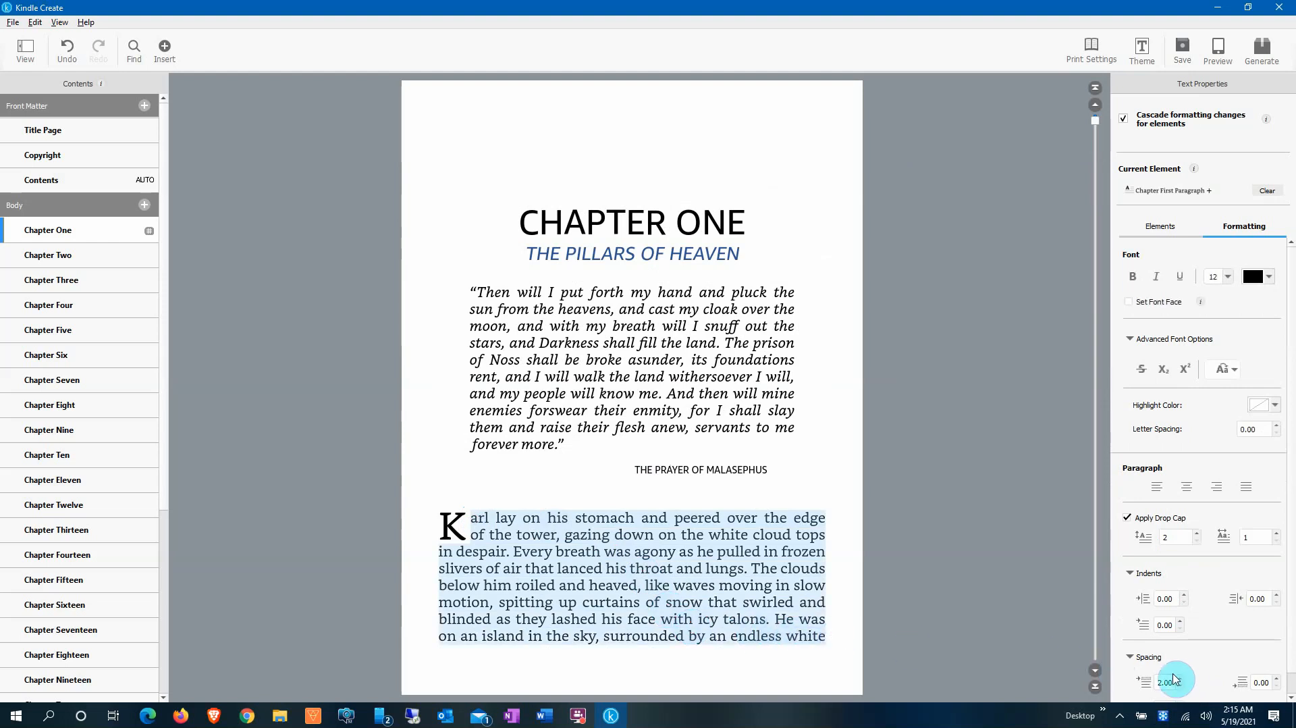
pyautogui.scroll(-1, 1200, 662)
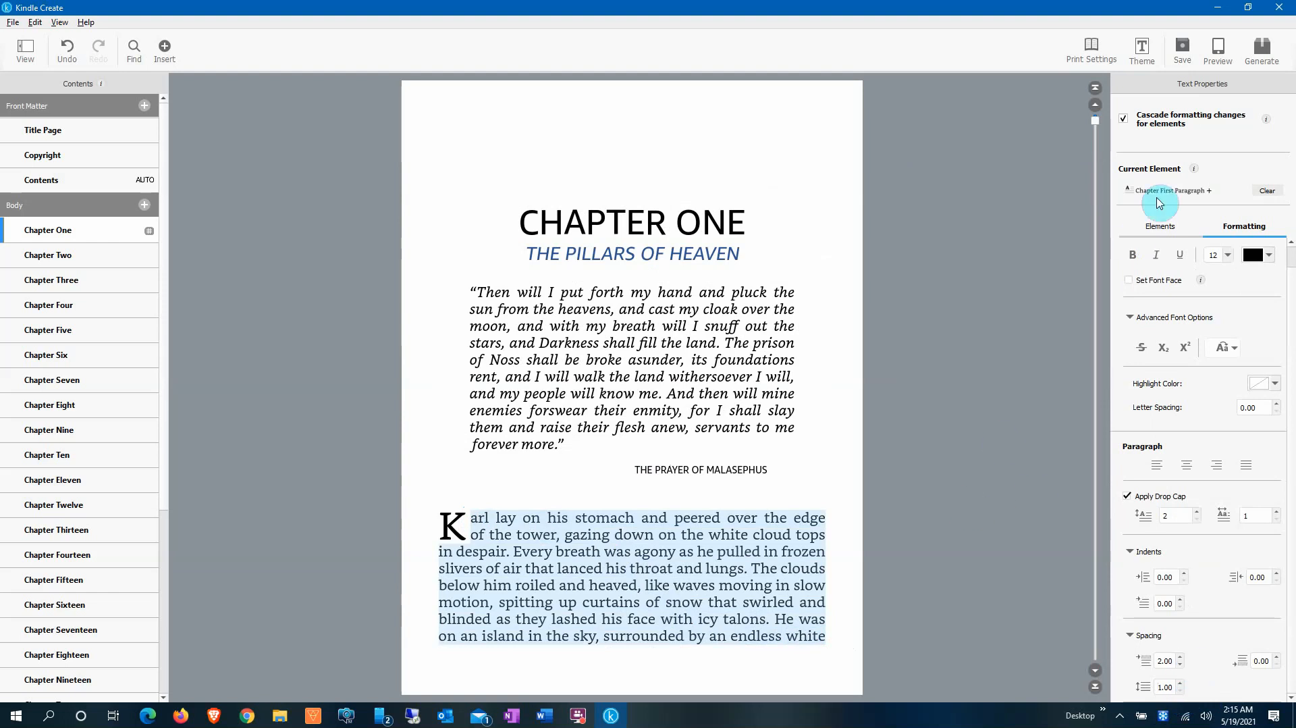
pyautogui.click(1210, 59)
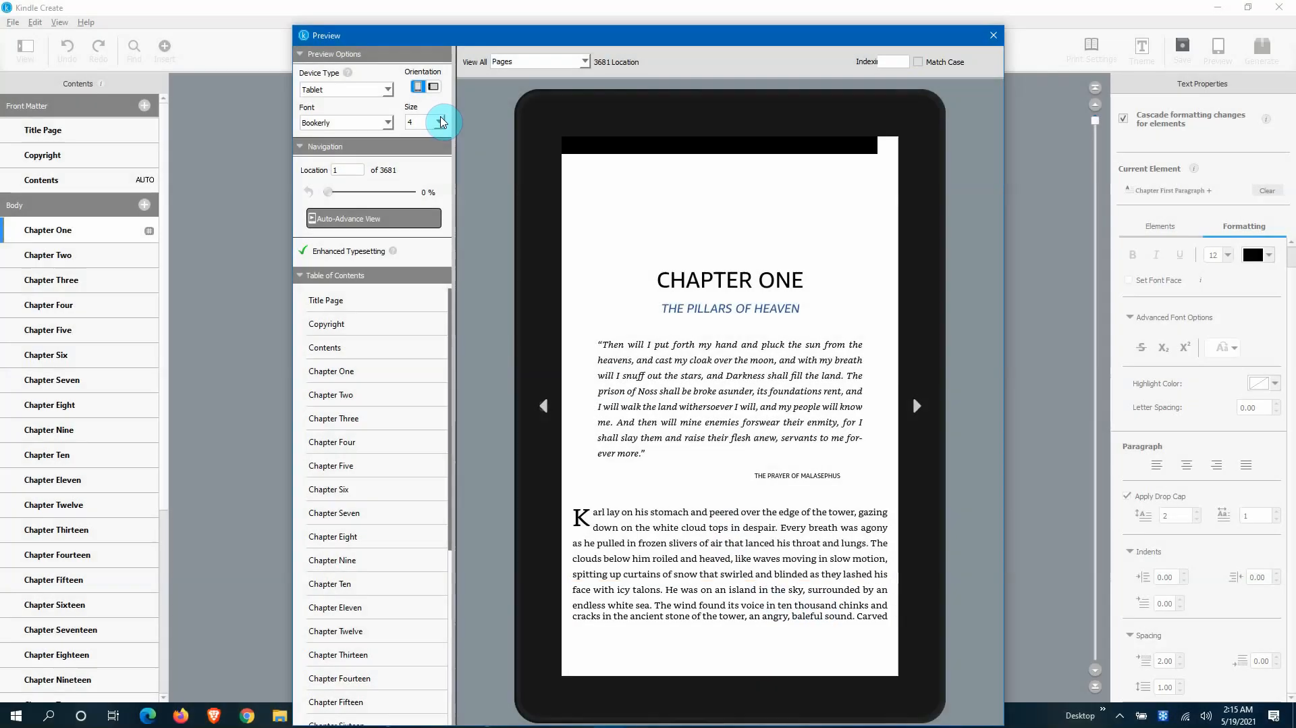
pyautogui.click(442, 122)
pyautogui.click(422, 84)
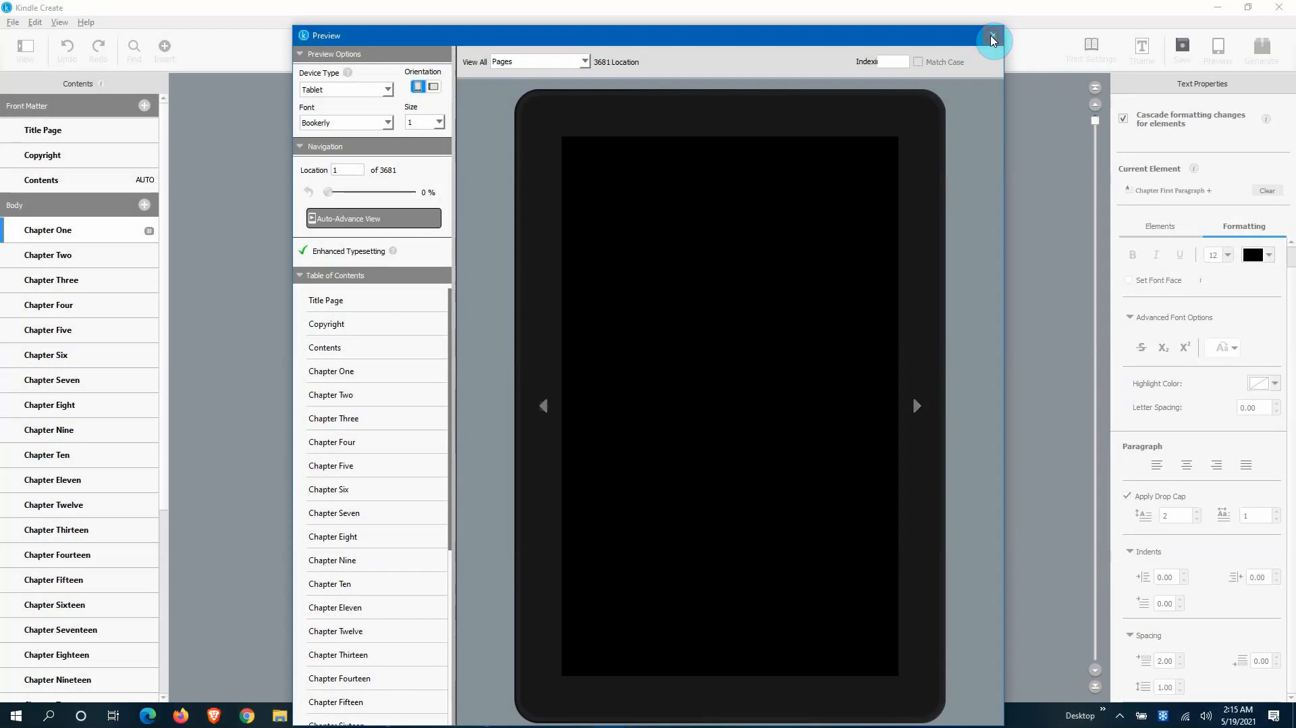
pyautogui.click(994, 35)
# Step: Apply the same 1.00 line spacing to the first paragraph's remaining lines on the second page and check the preview at font size 1
pyautogui.scroll(-3, 794, 546)
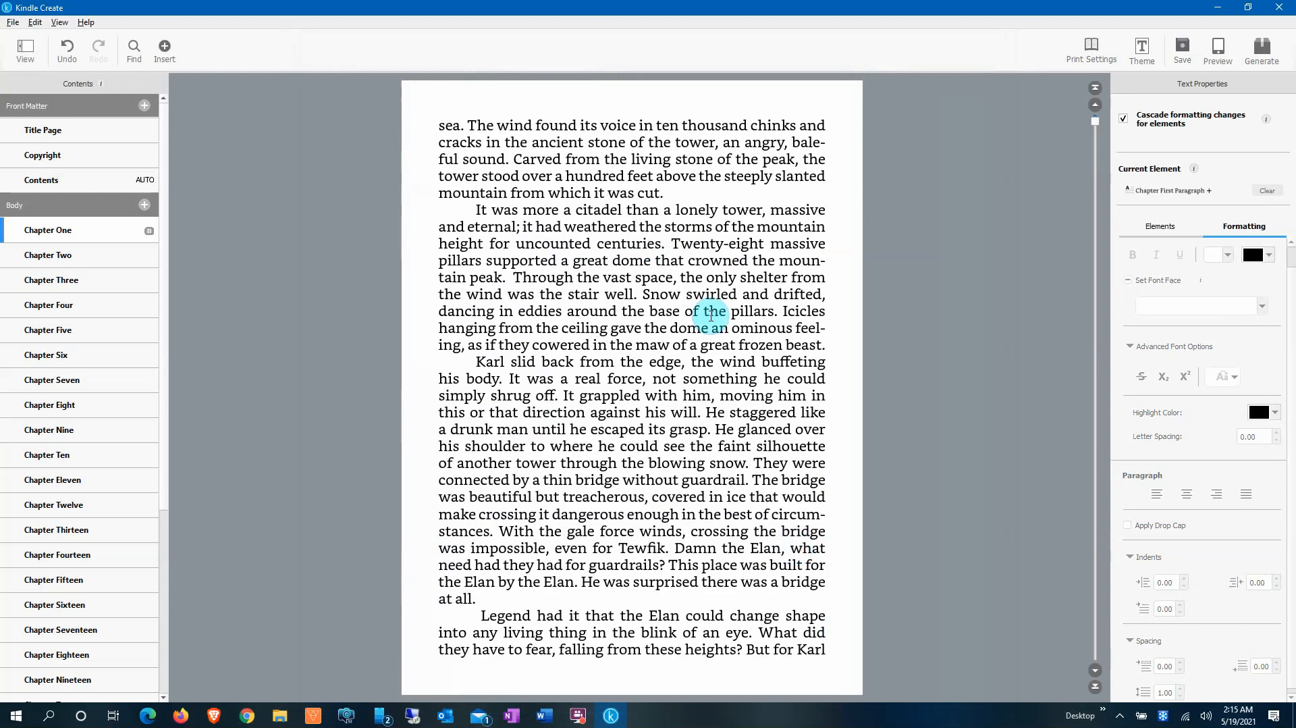
pyautogui.click(639, 182)
pyautogui.moveTo(665, 193); pyautogui.dragTo(437, 127)
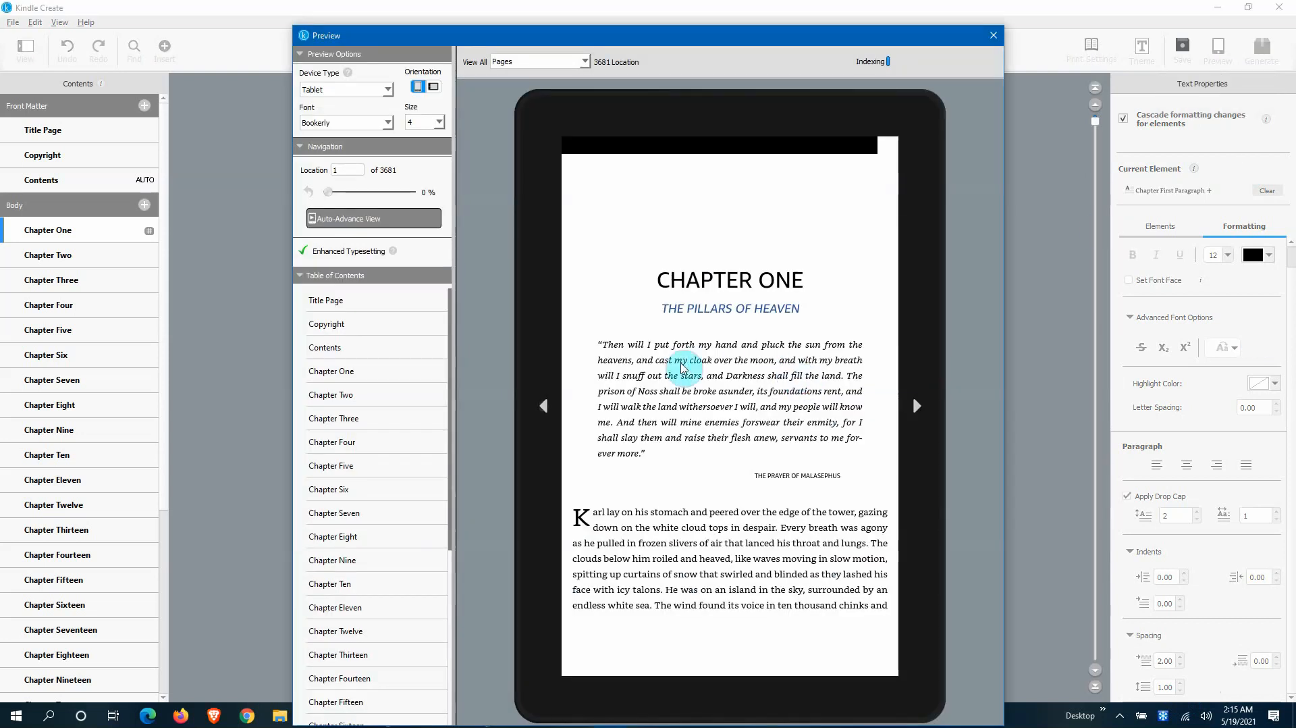
pyautogui.click(440, 122)
pyautogui.click(417, 81)
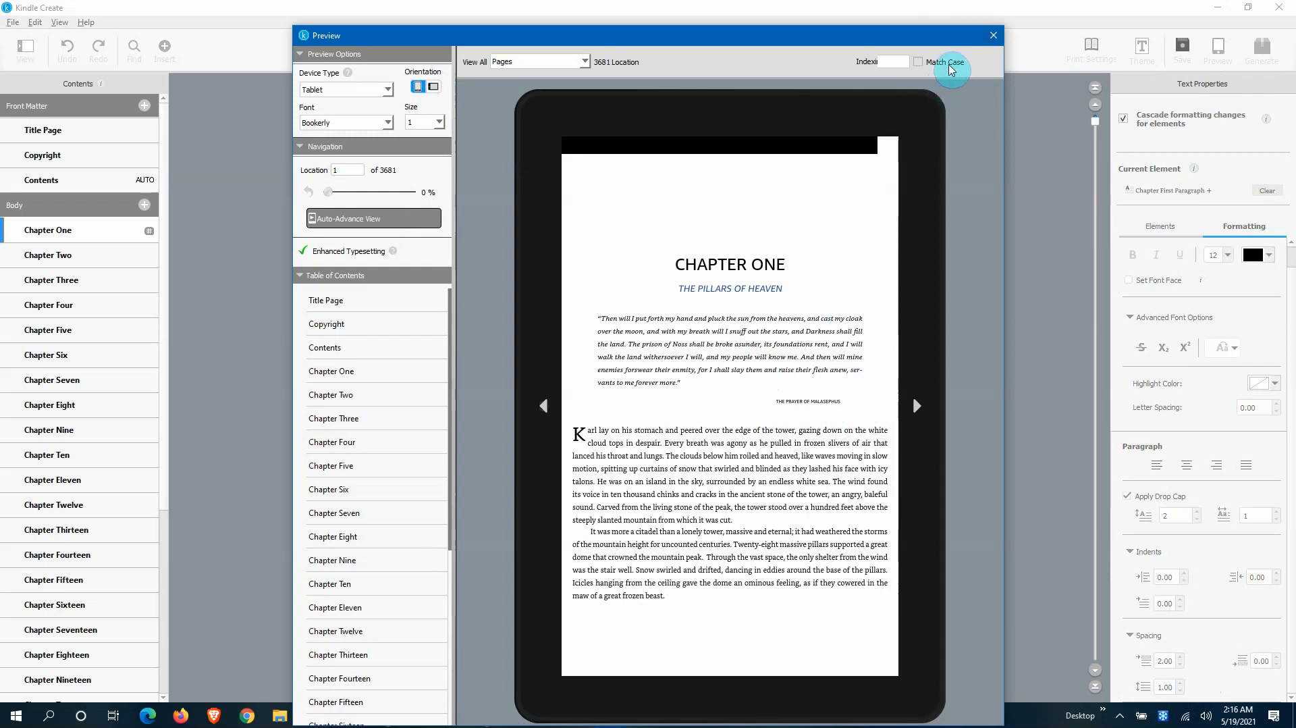
pyautogui.click(993, 35)
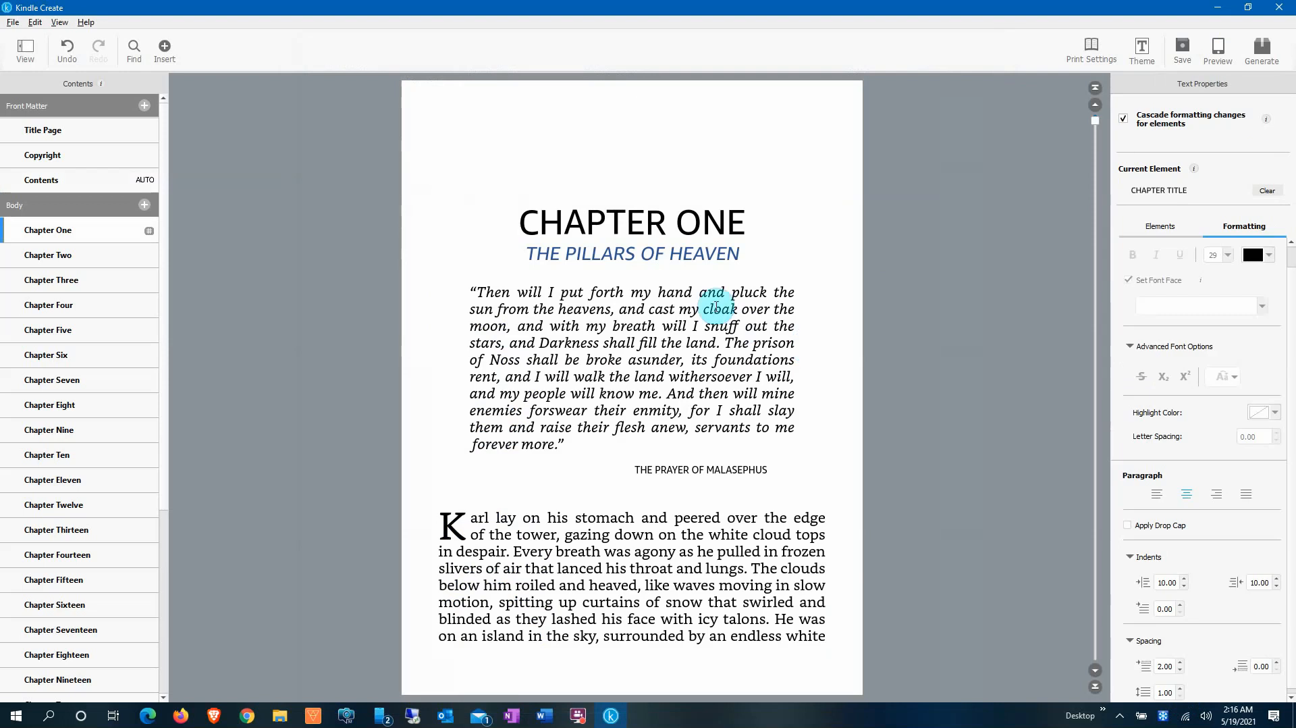
# Step: Check the element style assigned to Chapter One's subtitle, and browse through Chapter Seven to compare the other chapters' titles and subtitles
pyautogui.doubleClick(694, 257)
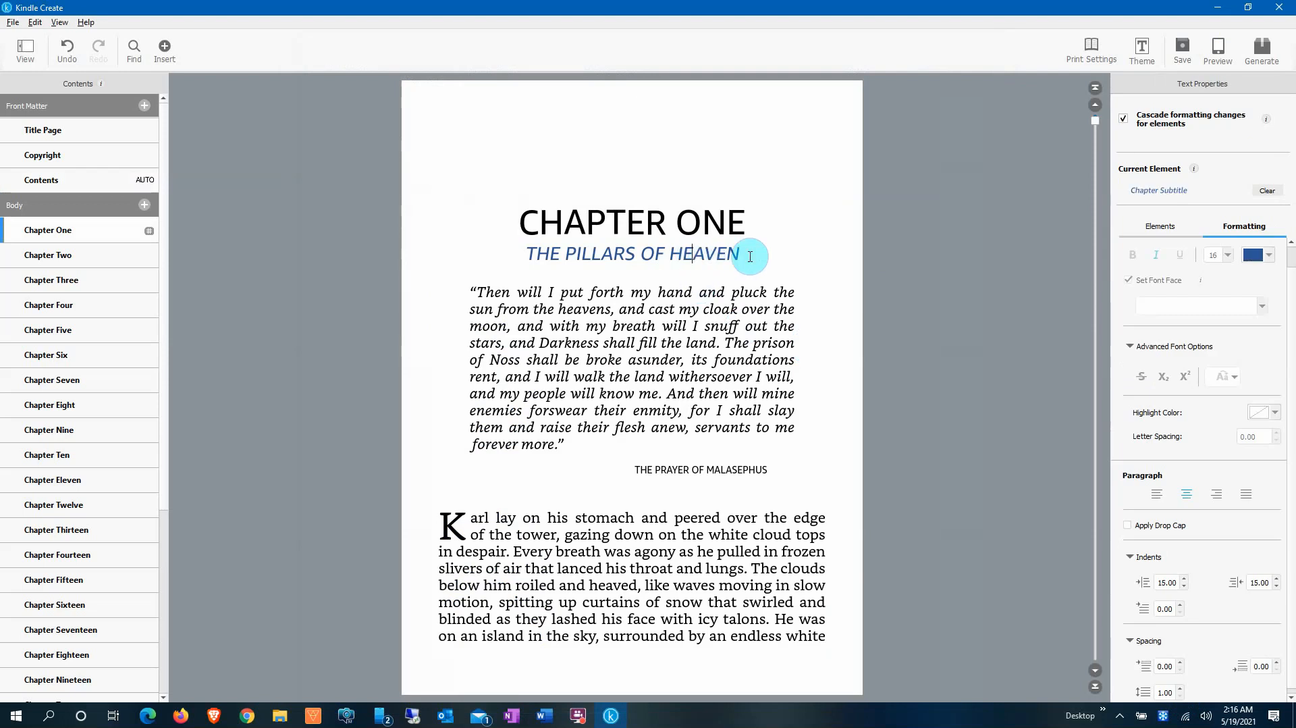
pyautogui.moveTo(748, 254); pyautogui.dragTo(544, 255)
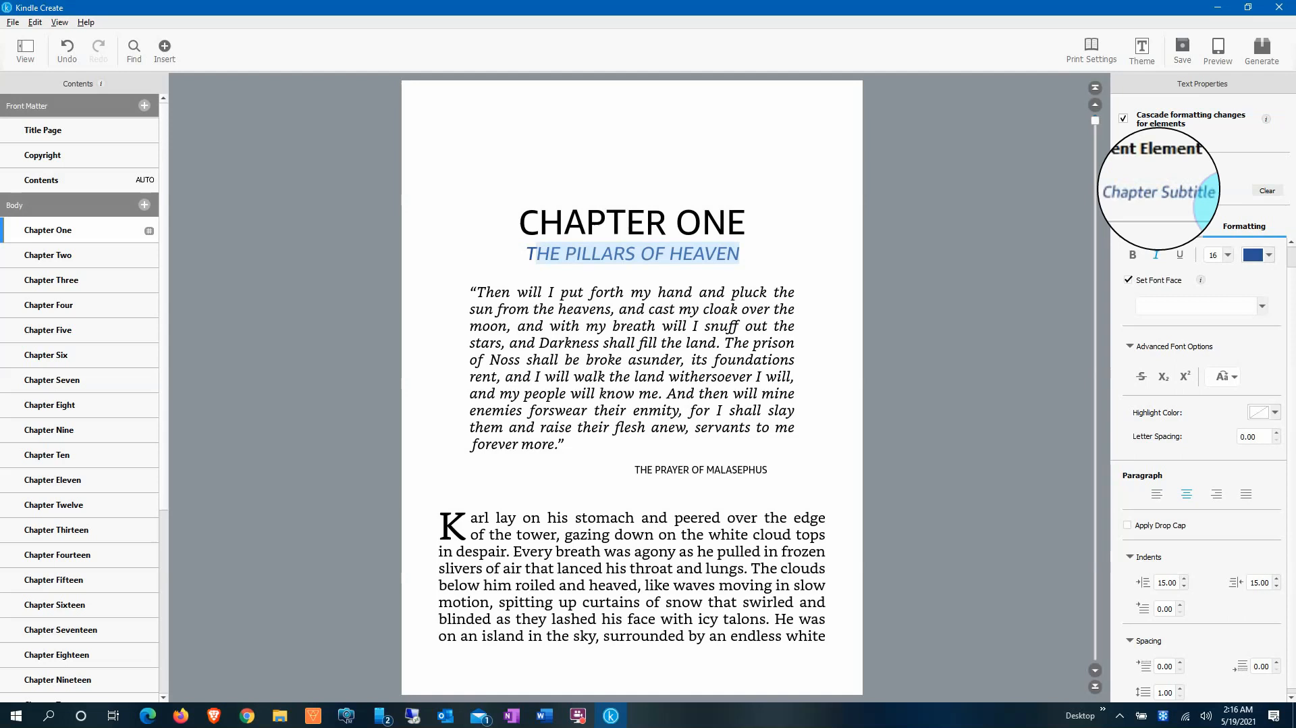
pyautogui.click(65, 259)
pyautogui.click(66, 270)
pyautogui.click(76, 257)
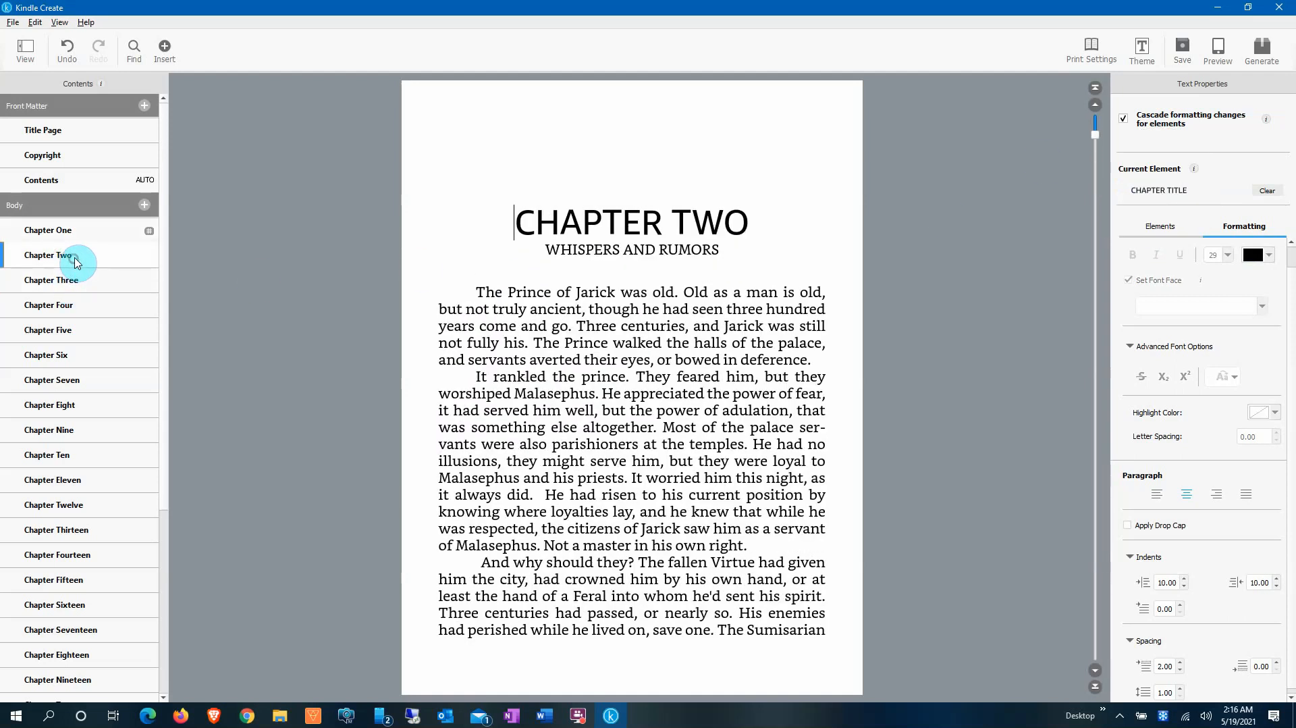
pyautogui.click(86, 301)
pyautogui.click(81, 331)
pyautogui.click(81, 355)
pyautogui.click(87, 378)
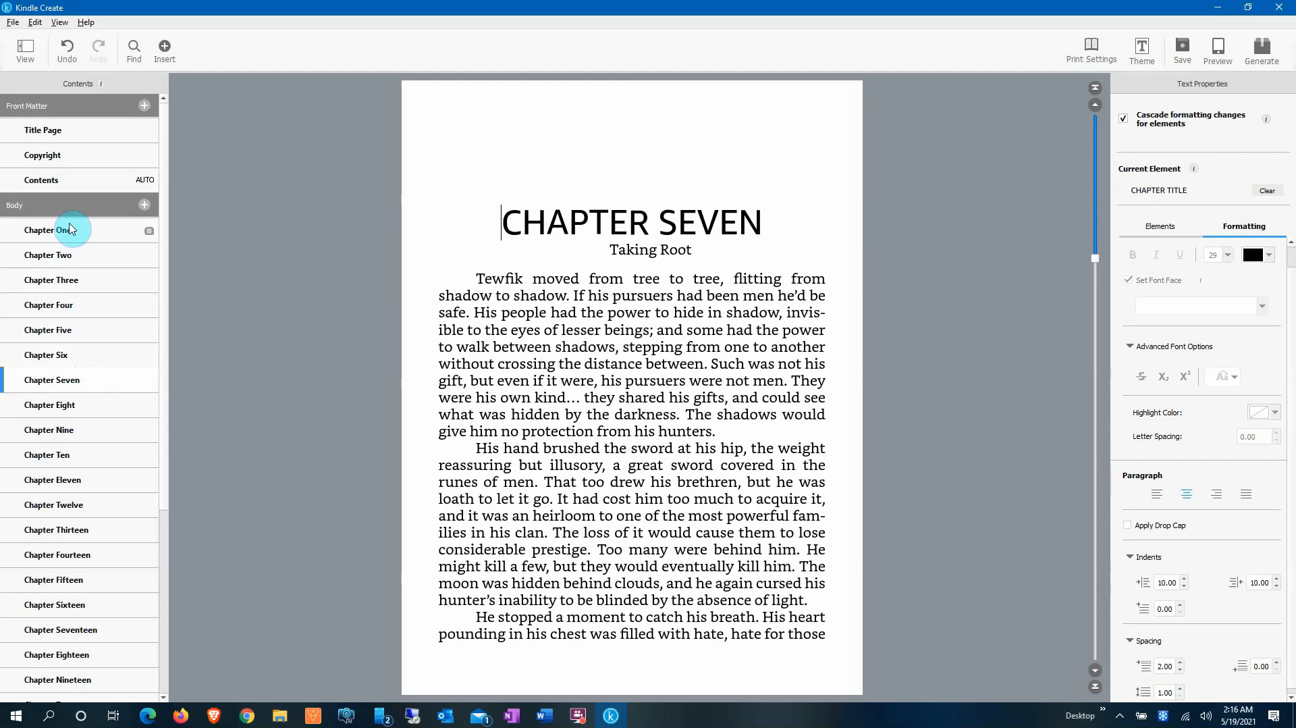
# Step: Set Chapter One's title to the Bookerly (serif) font at size 16
pyautogui.click(68, 231)
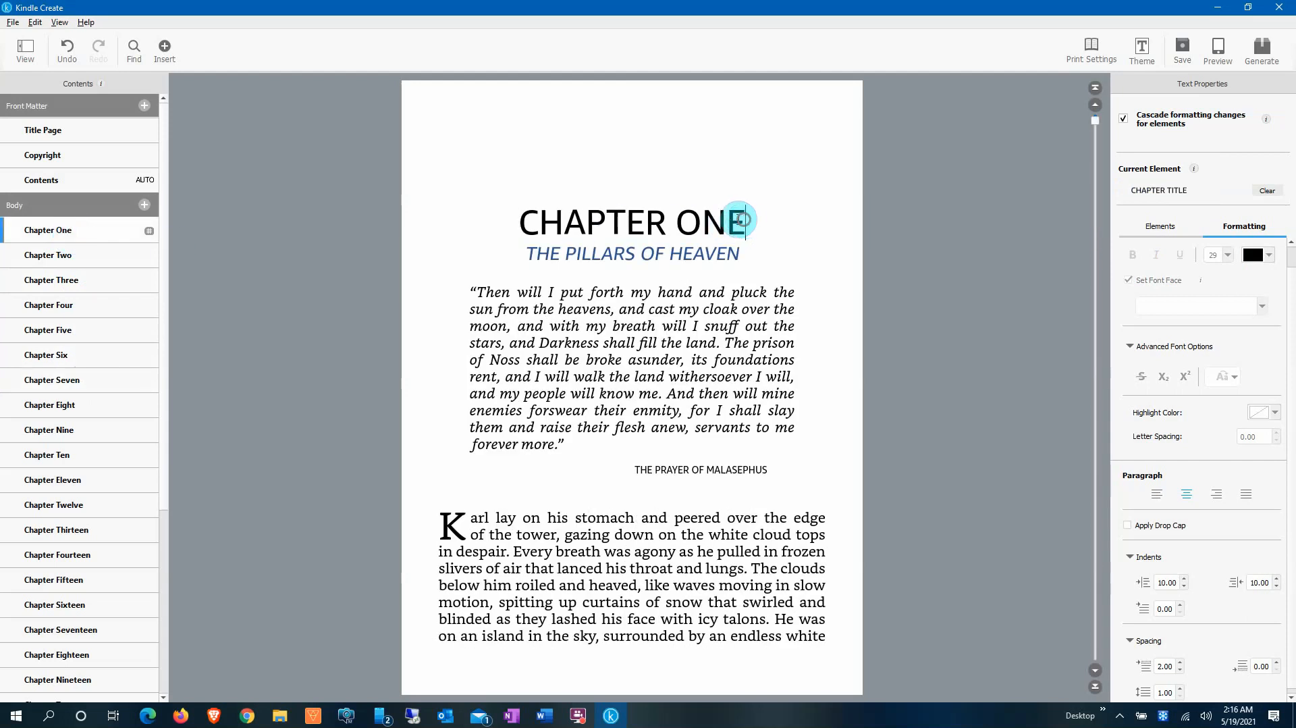
pyautogui.moveTo(743, 219); pyautogui.dragTo(530, 222)
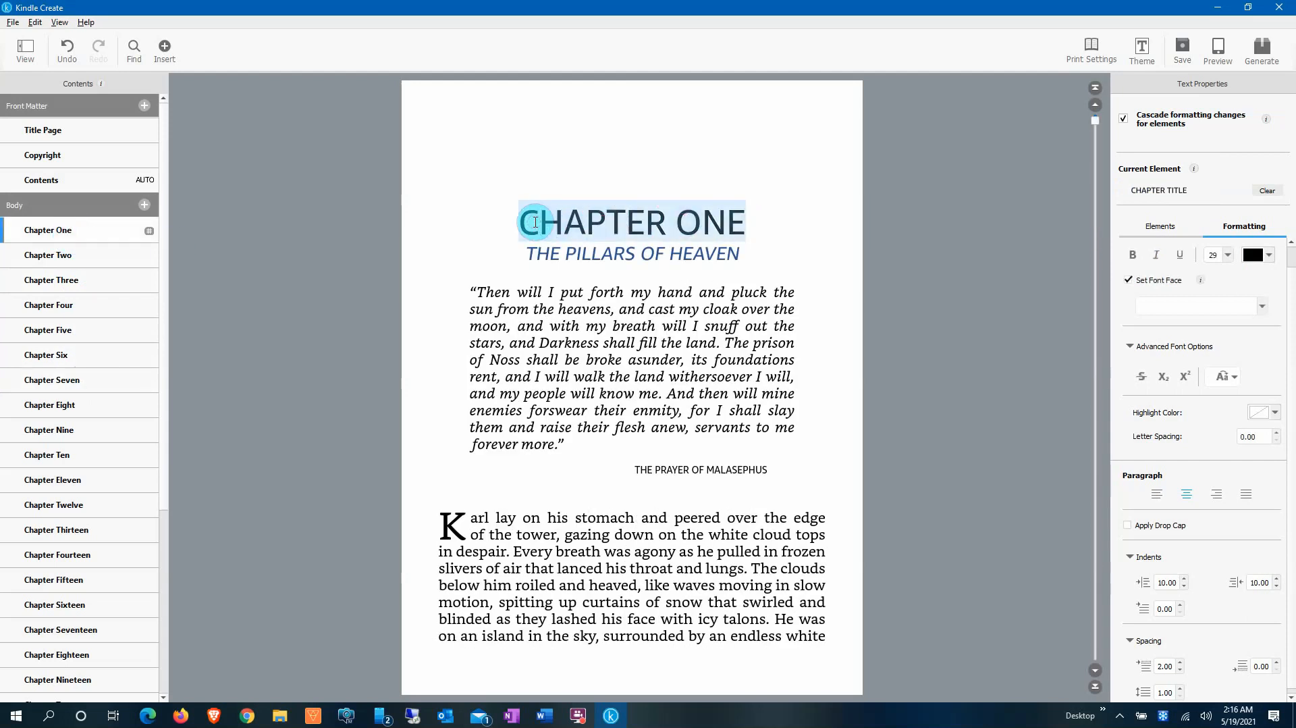
pyautogui.click(1265, 309)
pyautogui.click(1227, 307)
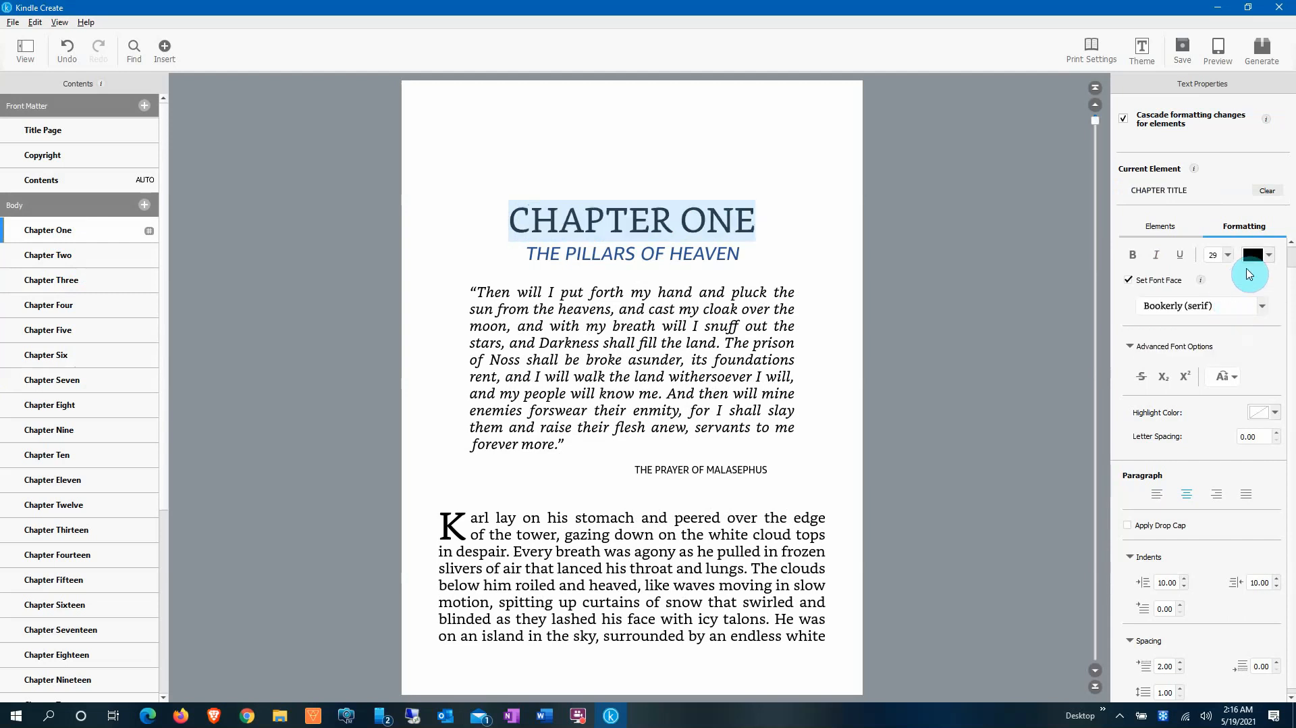
pyautogui.click(1227, 257)
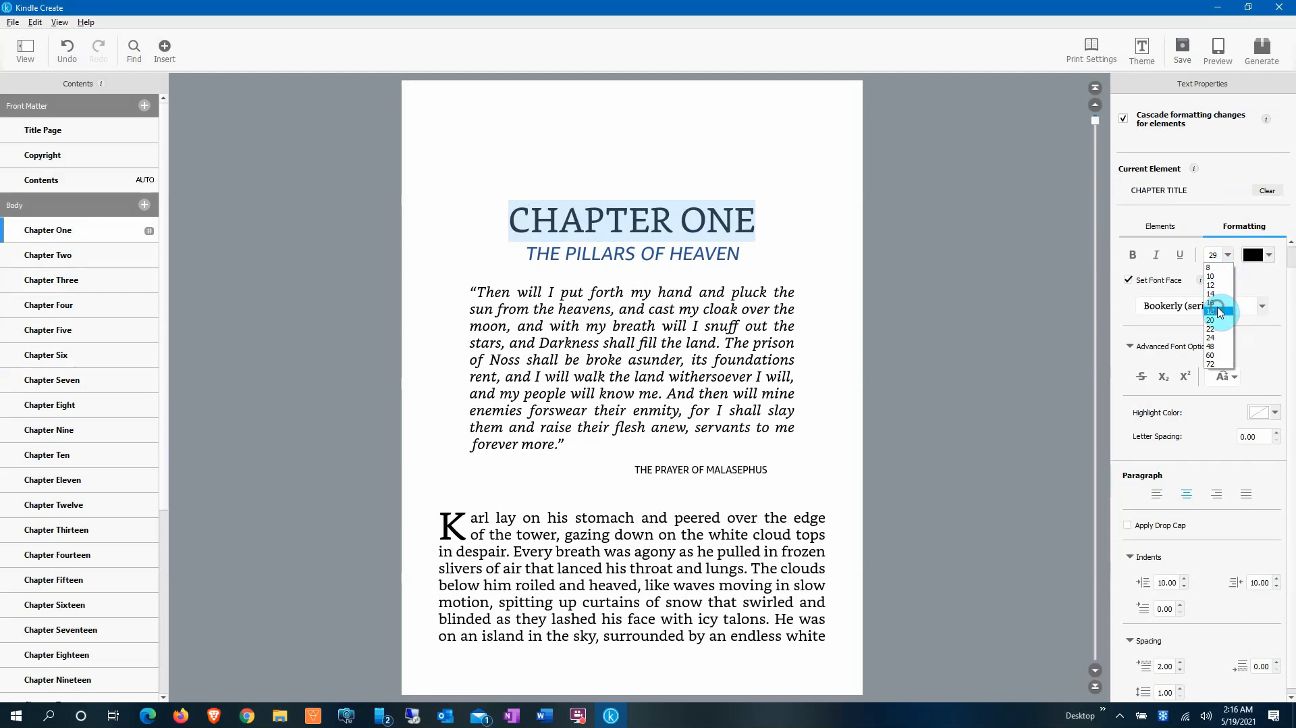
pyautogui.click(1221, 309)
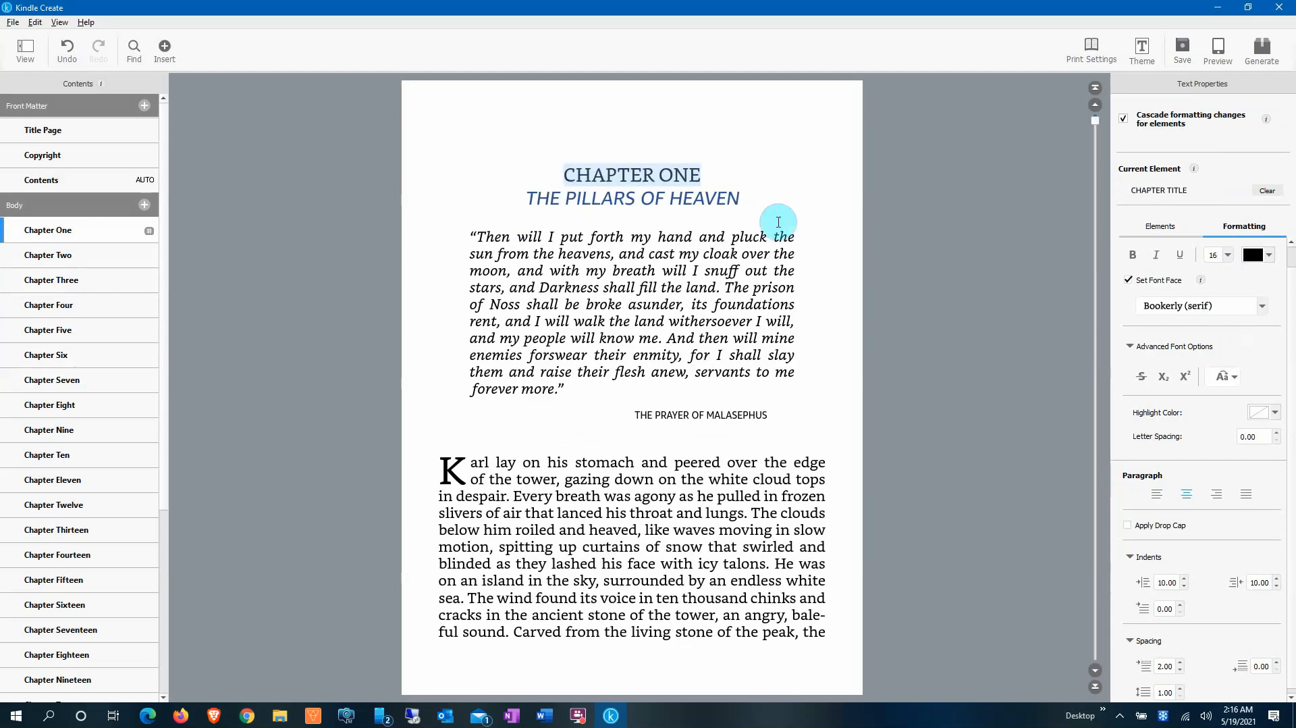
# Step: Remove the italics from Chapter One's subtitle and make it black in the Bookerly (serif) font
pyautogui.moveTo(749, 198); pyautogui.dragTo(529, 200)
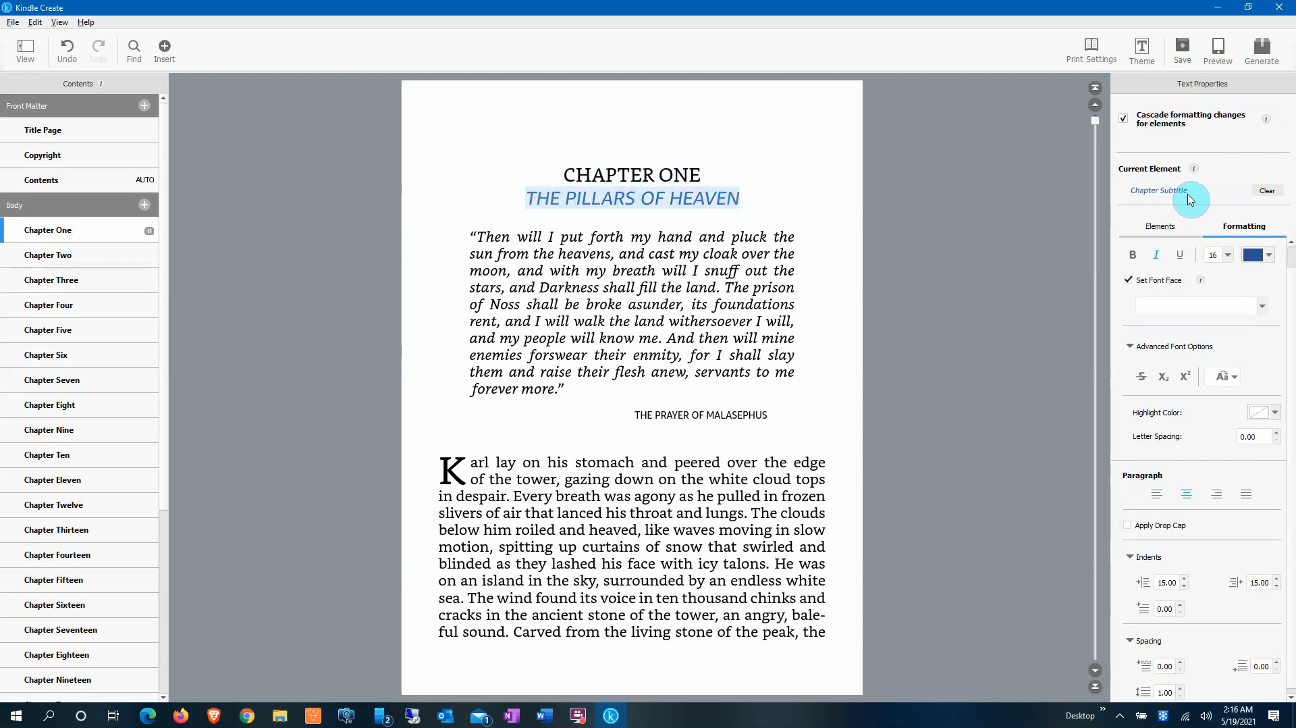
pyautogui.click(1156, 255)
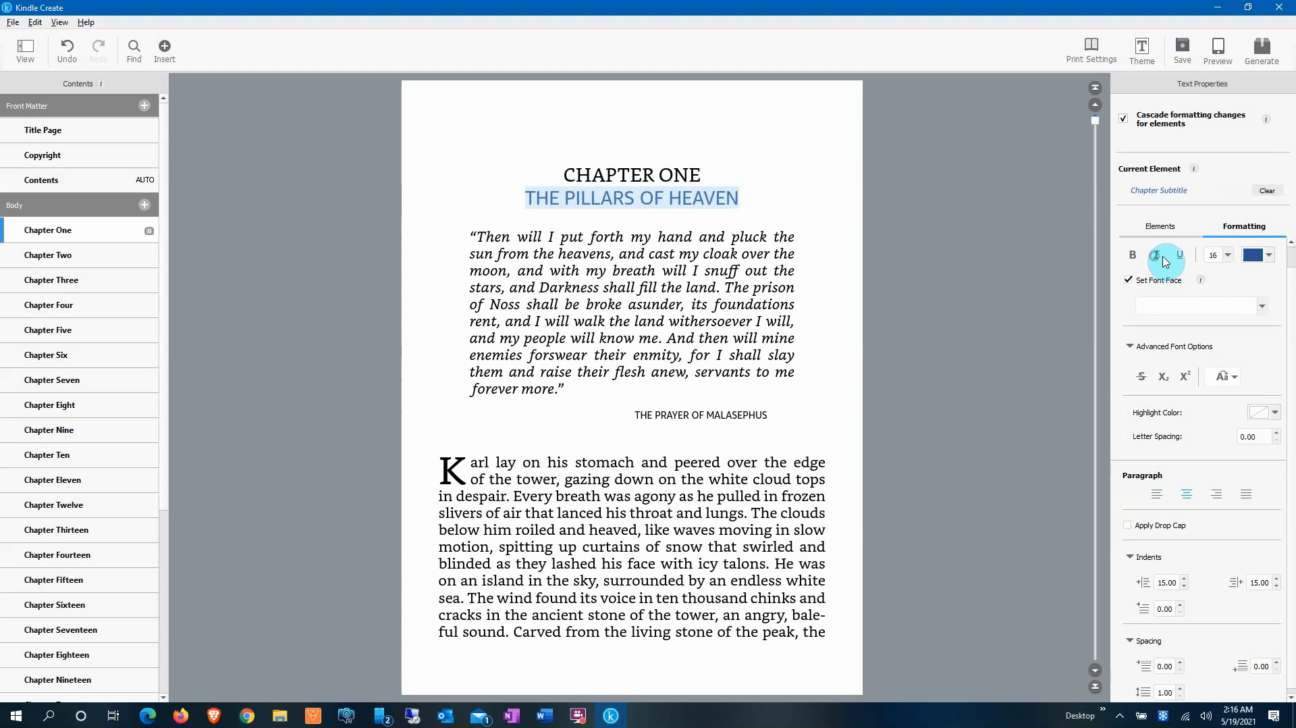
pyautogui.click(1275, 259)
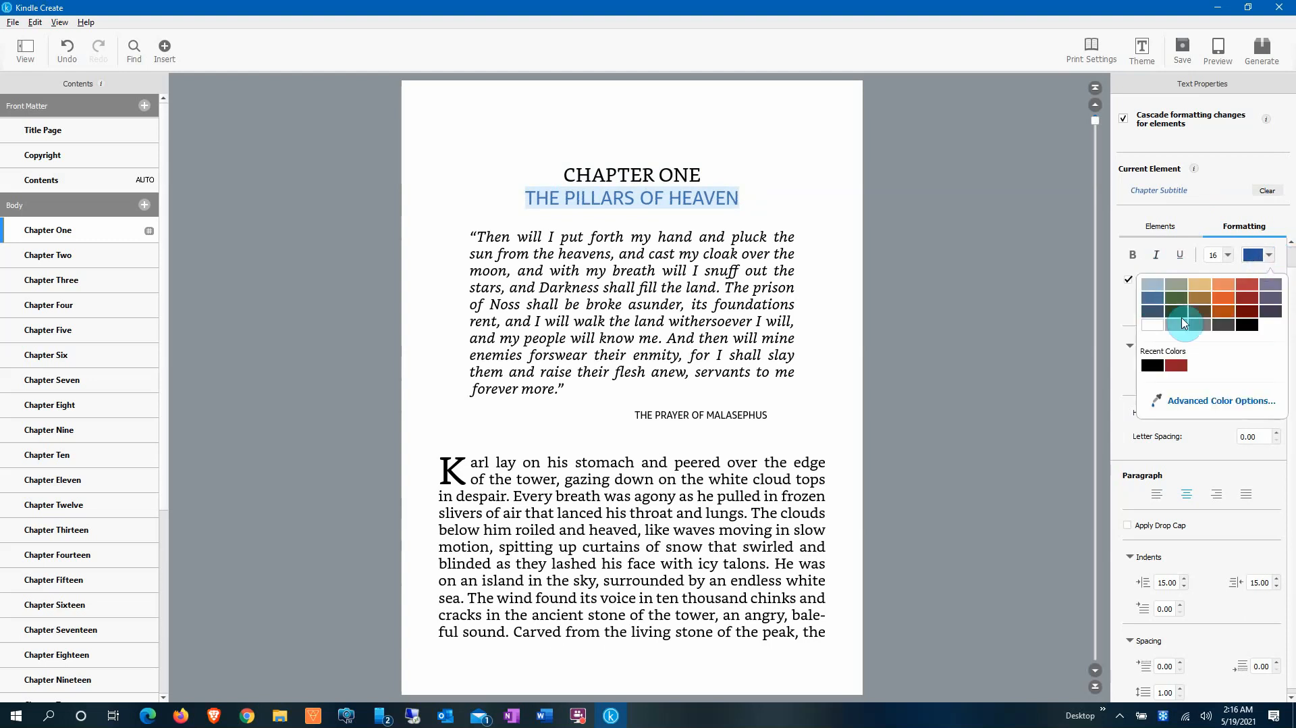
pyautogui.click(1254, 329)
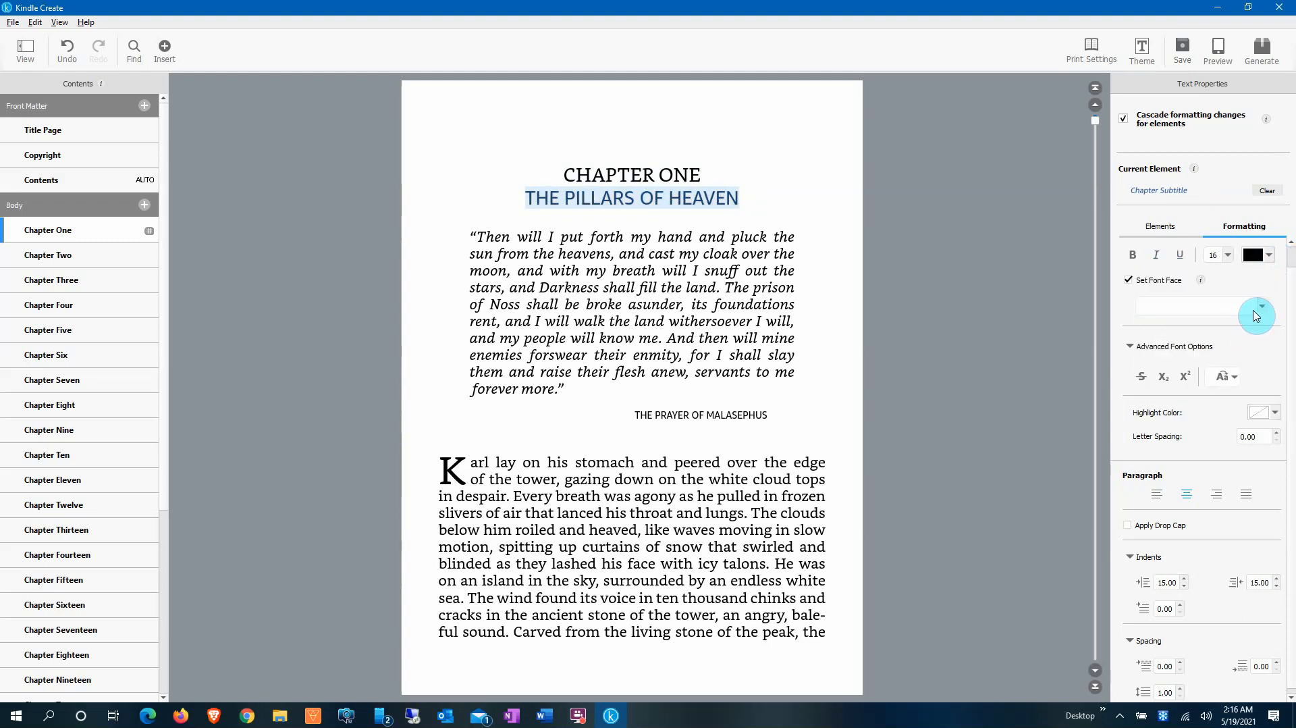
pyautogui.click(1261, 309)
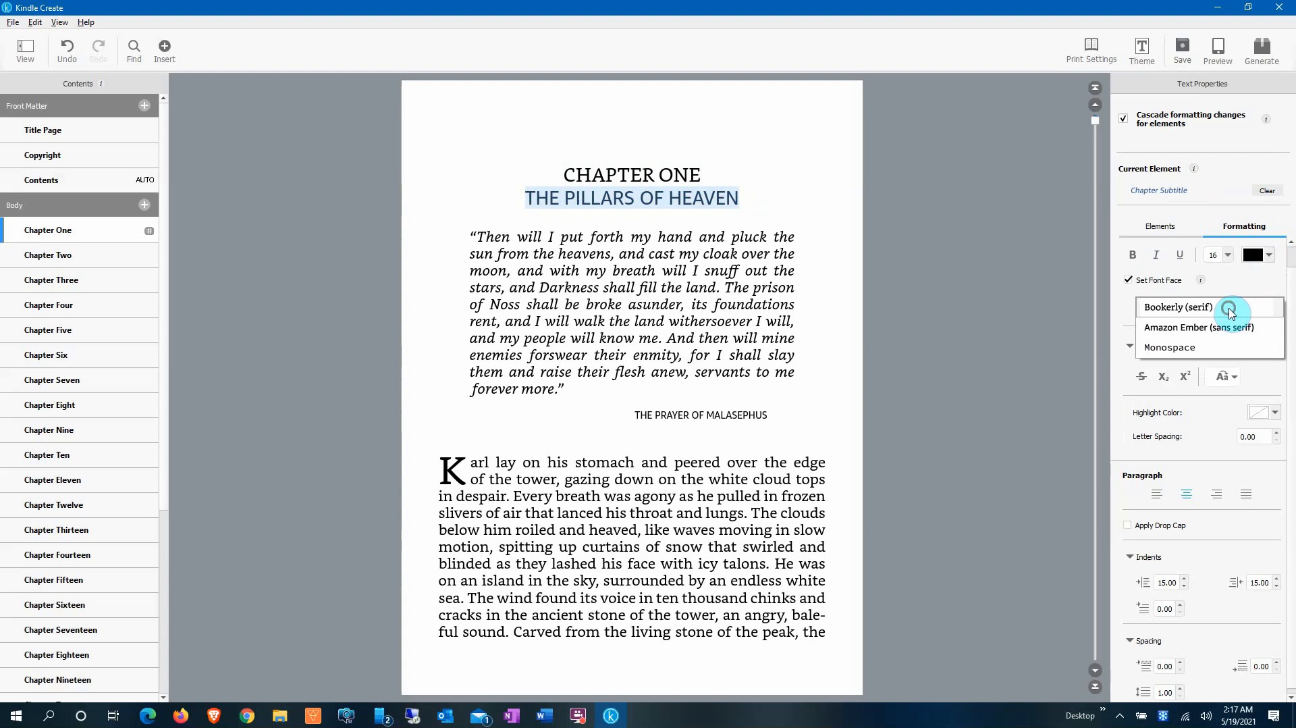
pyautogui.click(1229, 310)
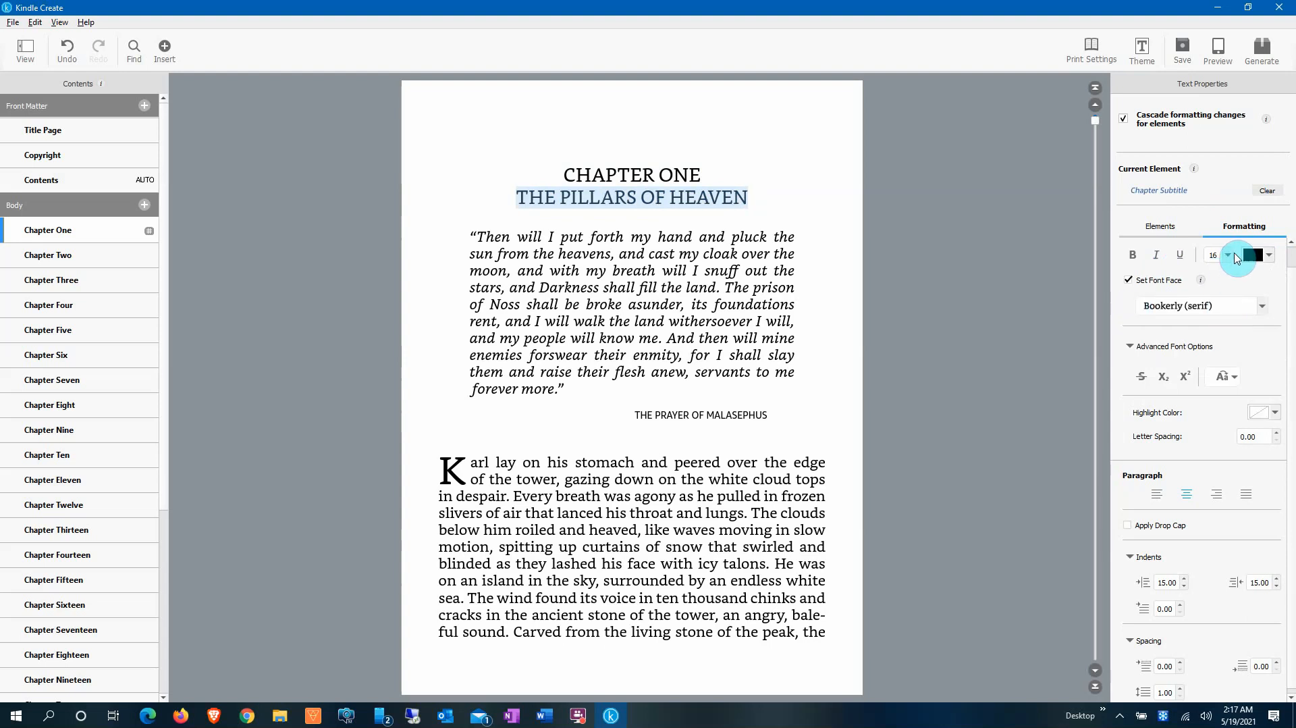
# Step: Set the font size of Chapter One's subtitle to 22 and check the page in the preview
pyautogui.click(1230, 256)
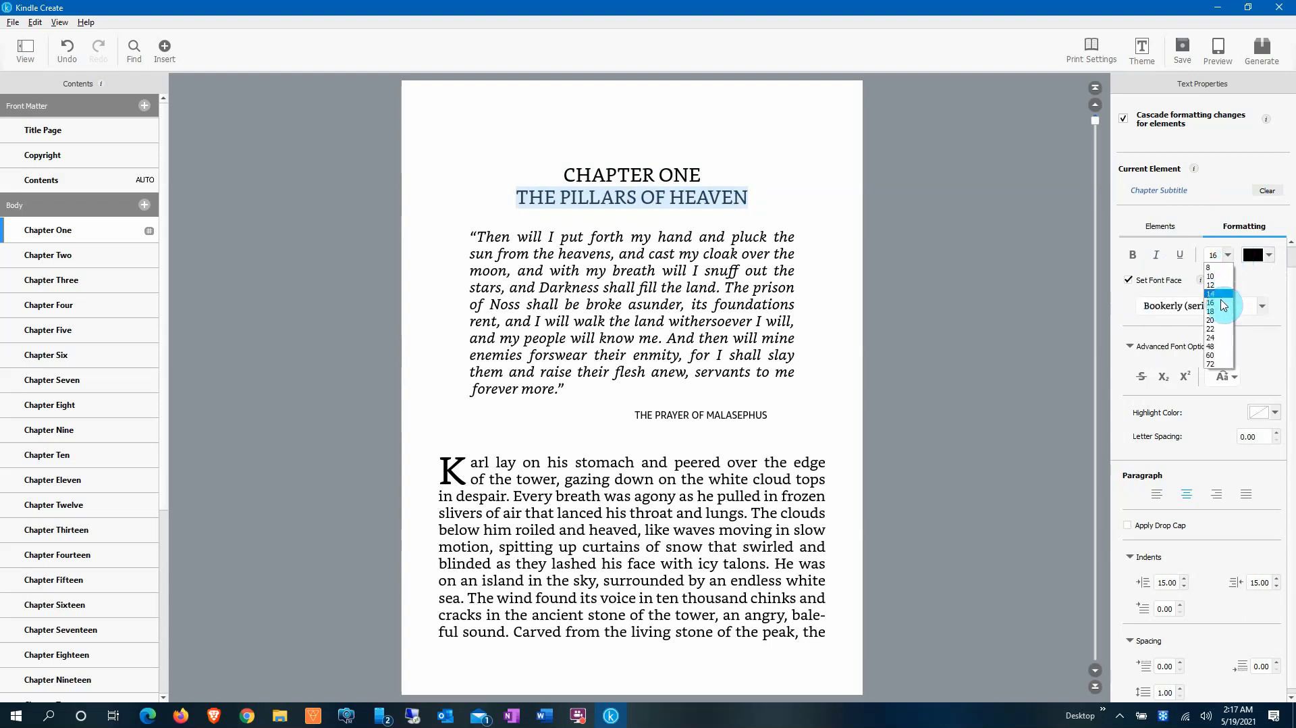
pyautogui.click(1220, 329)
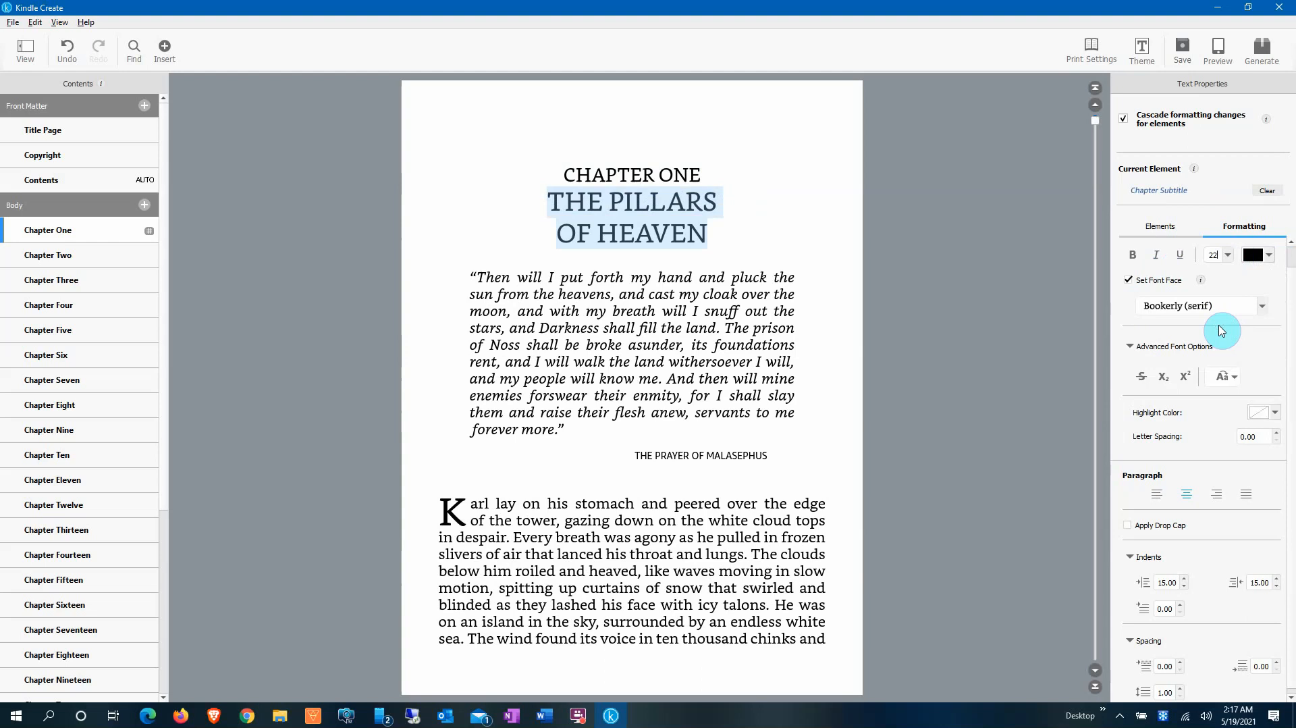
pyautogui.click(1219, 54)
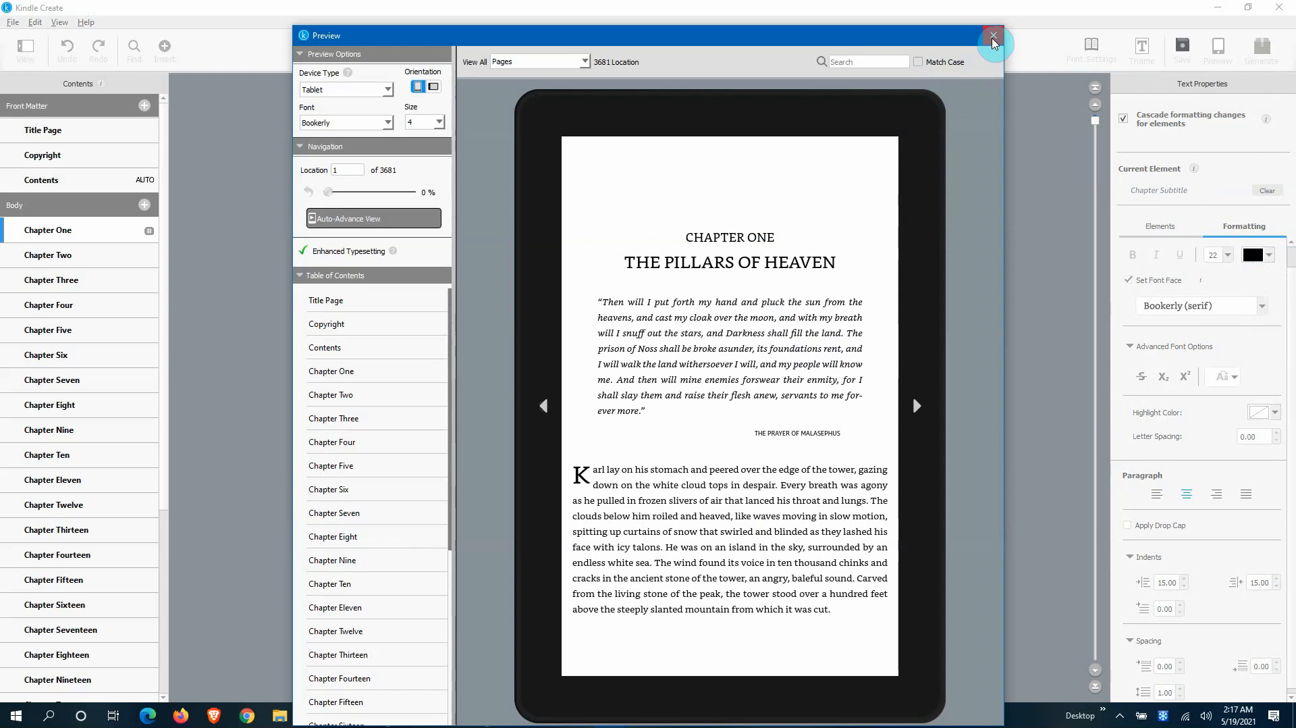
pyautogui.click(993, 35)
# Step: Compare the title formatting and the element styles assigned to the subtitles of Chapter One and Chapter Two
pyautogui.click(80, 256)
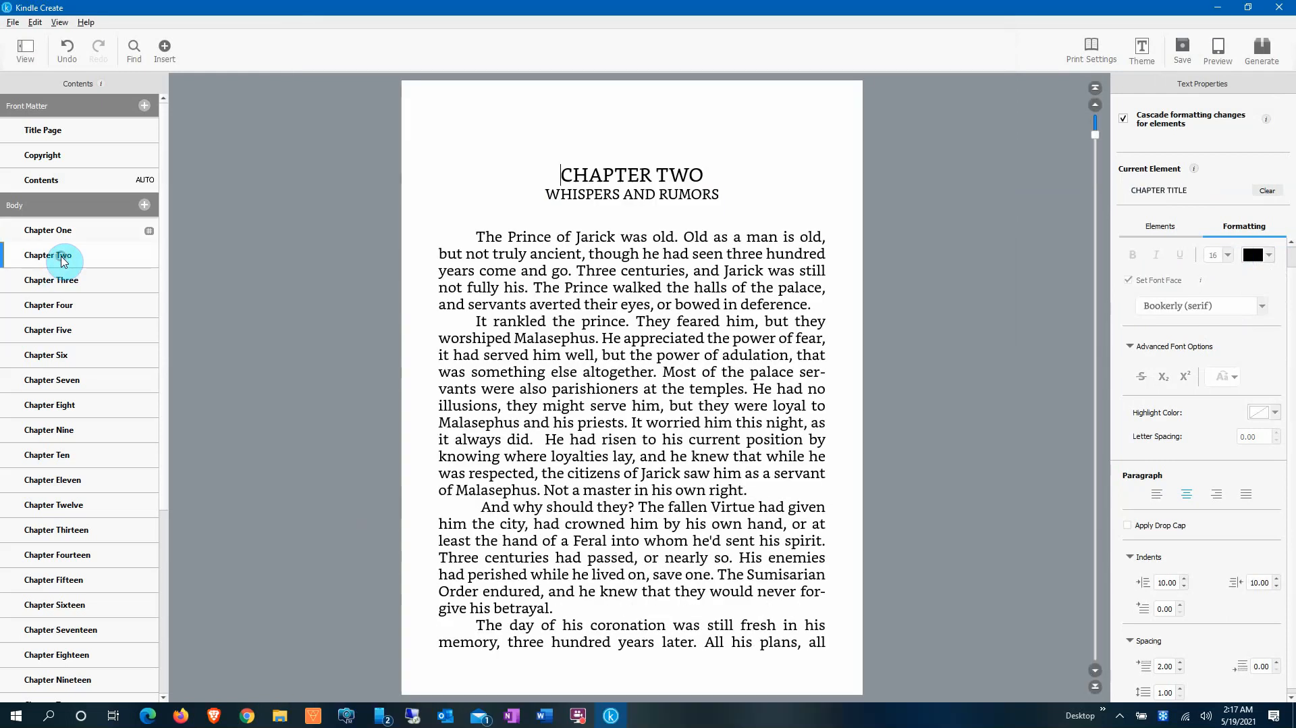
pyautogui.click(562, 175)
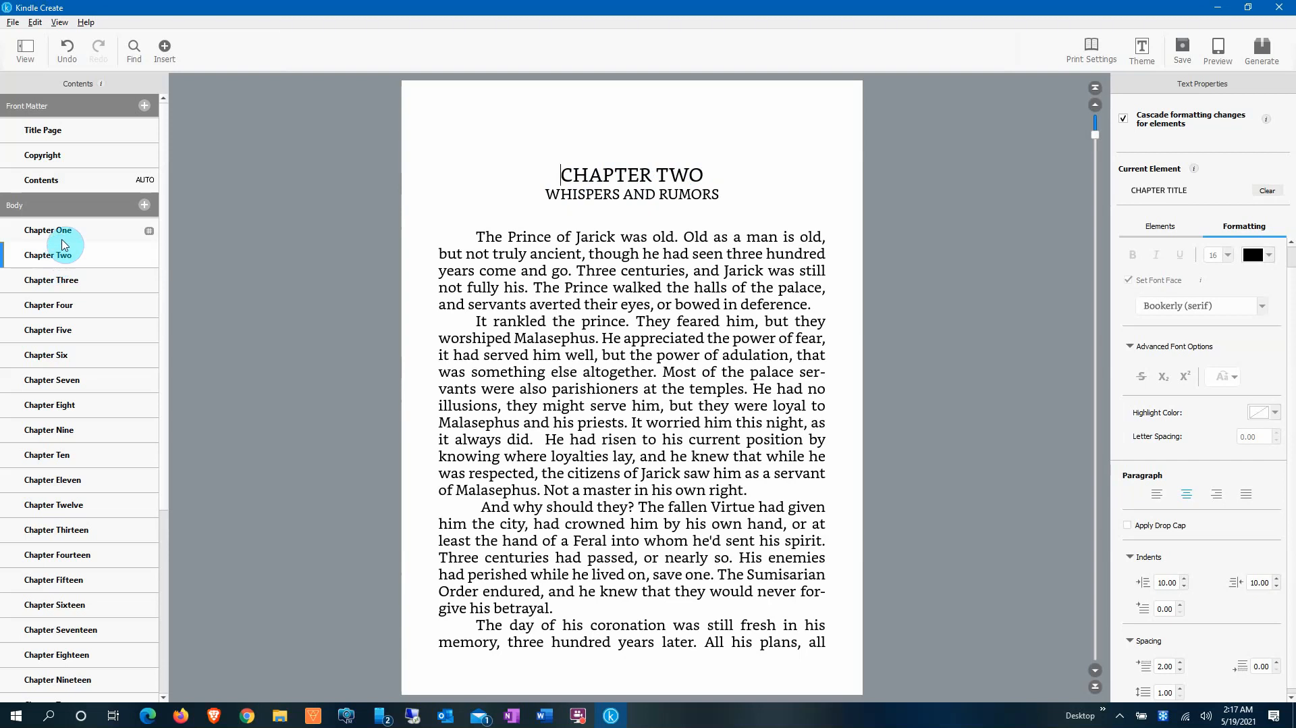
pyautogui.click(66, 234)
pyautogui.click(128, 258)
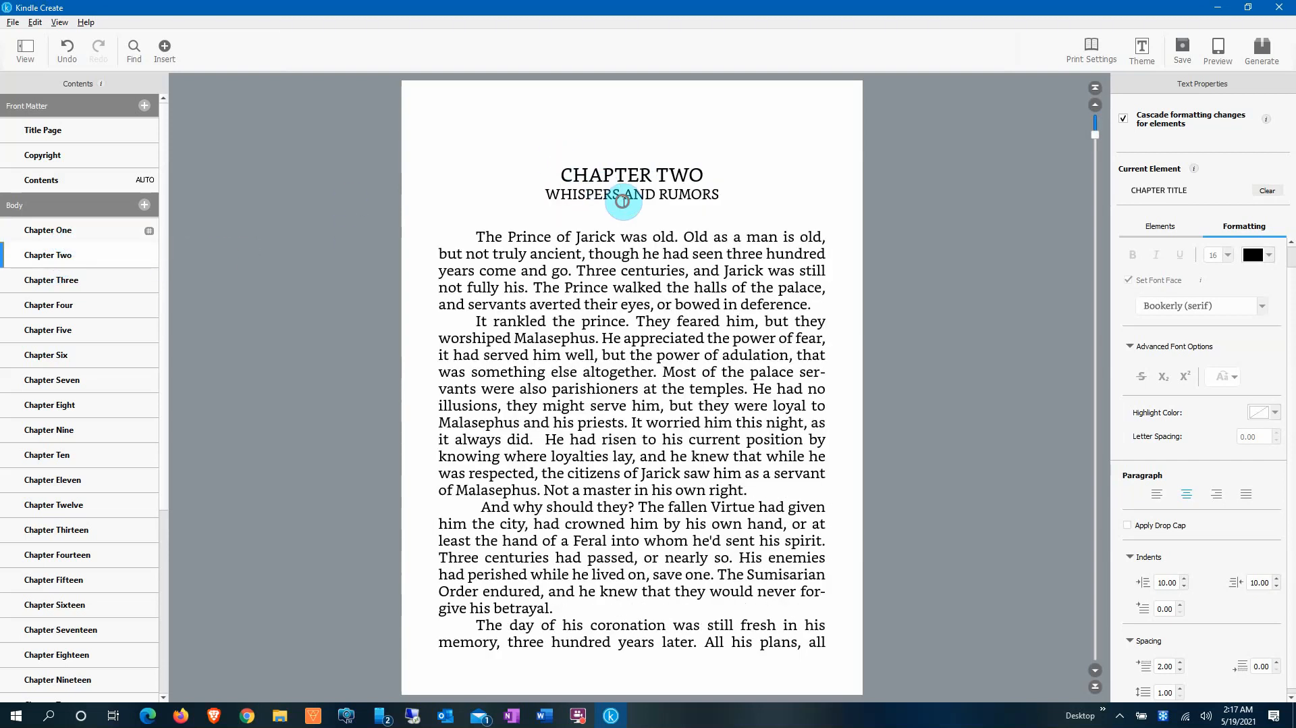
pyautogui.click(622, 197)
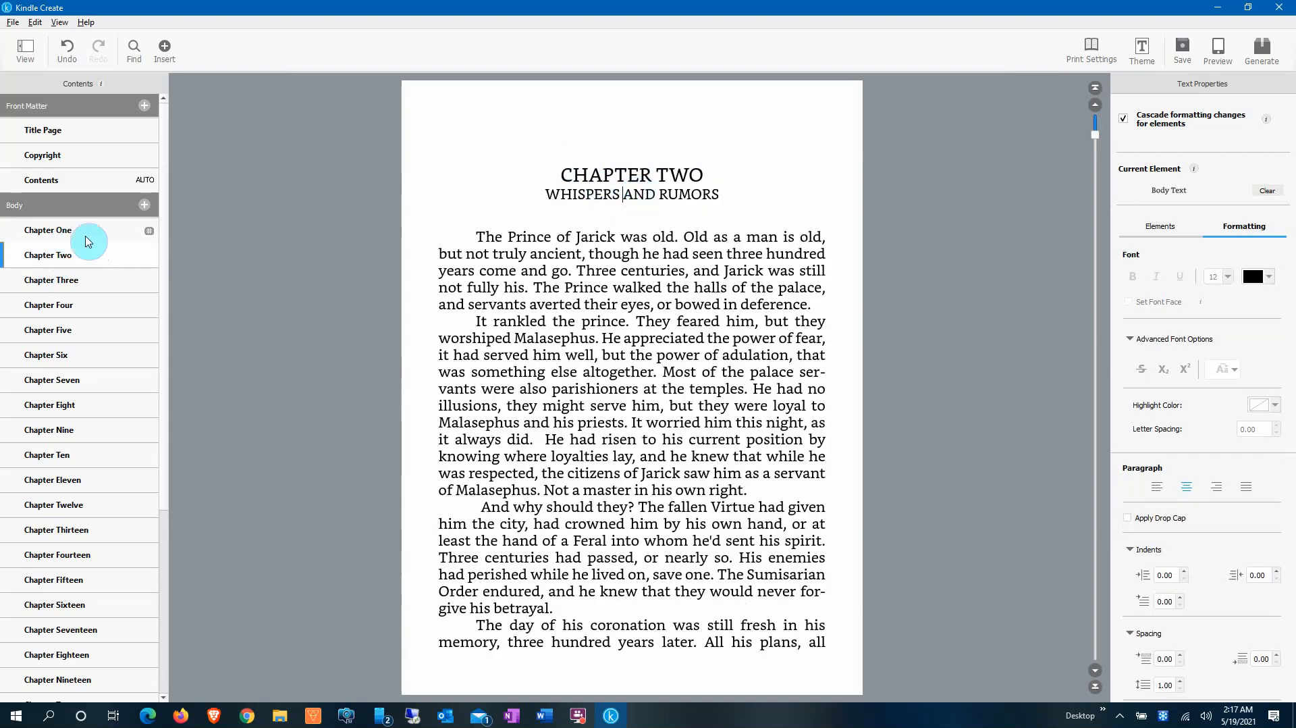
pyautogui.click(92, 233)
pyautogui.click(677, 211)
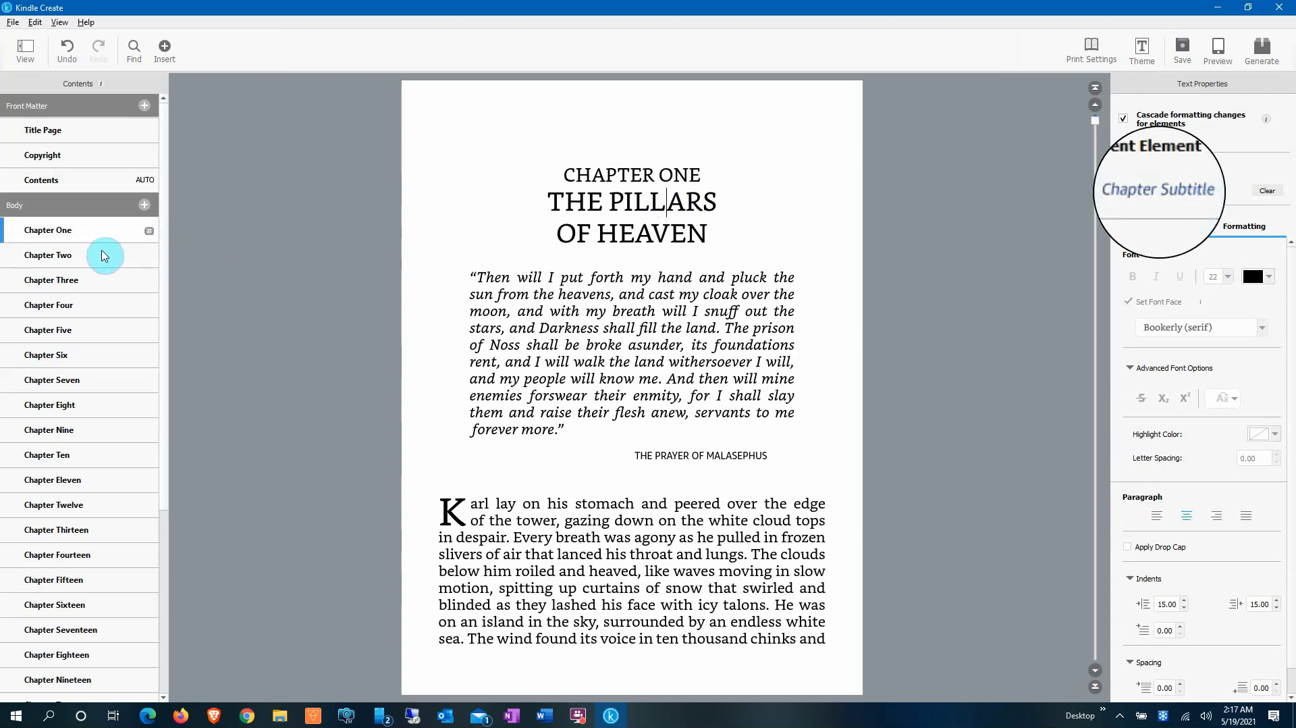
# Step: Clear the formatting of Chapter Two's subtitle and apply the Chapter Subtitle element to it
pyautogui.click(102, 255)
pyautogui.doubleClick(632, 195)
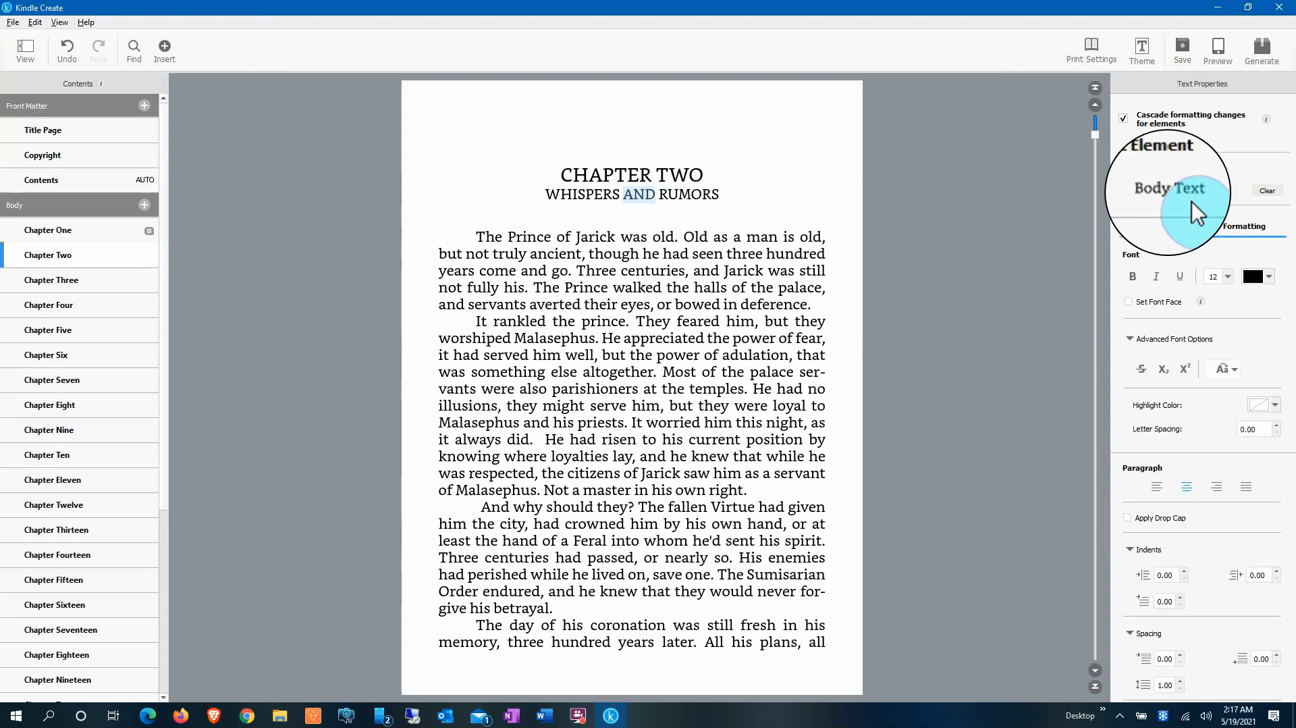
pyautogui.click(1267, 192)
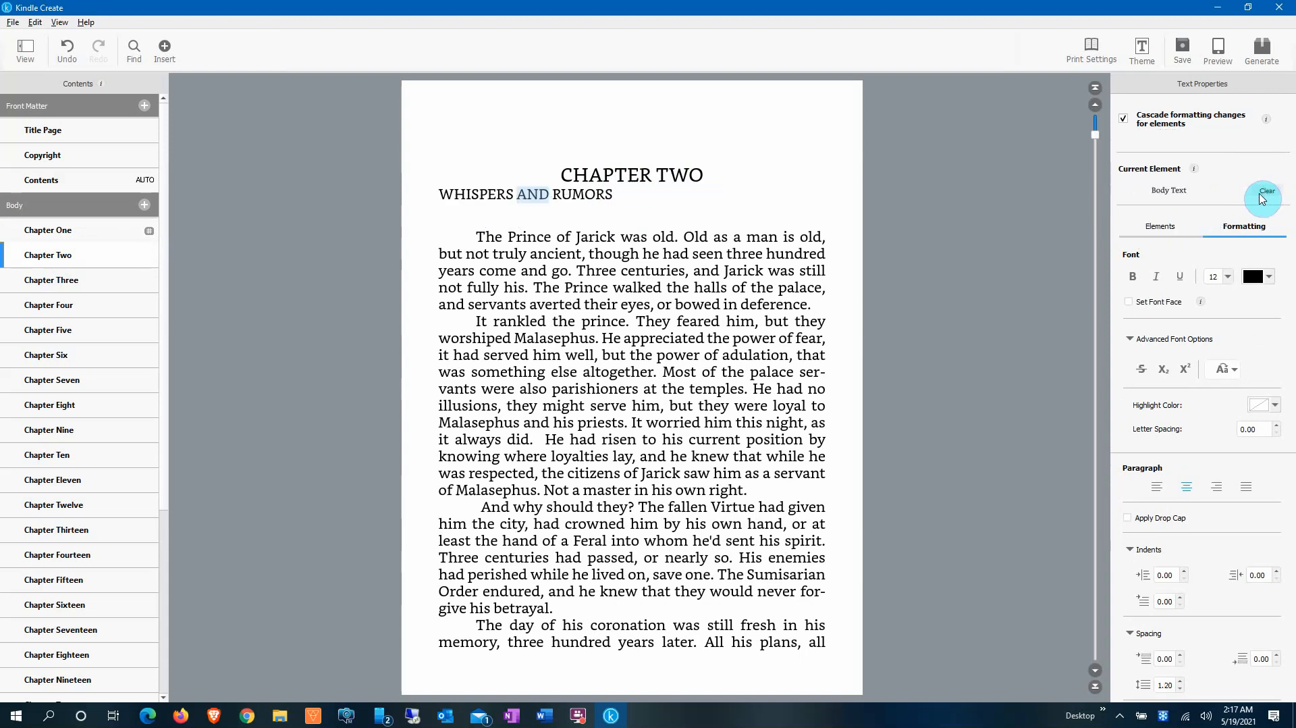
pyautogui.click(1170, 231)
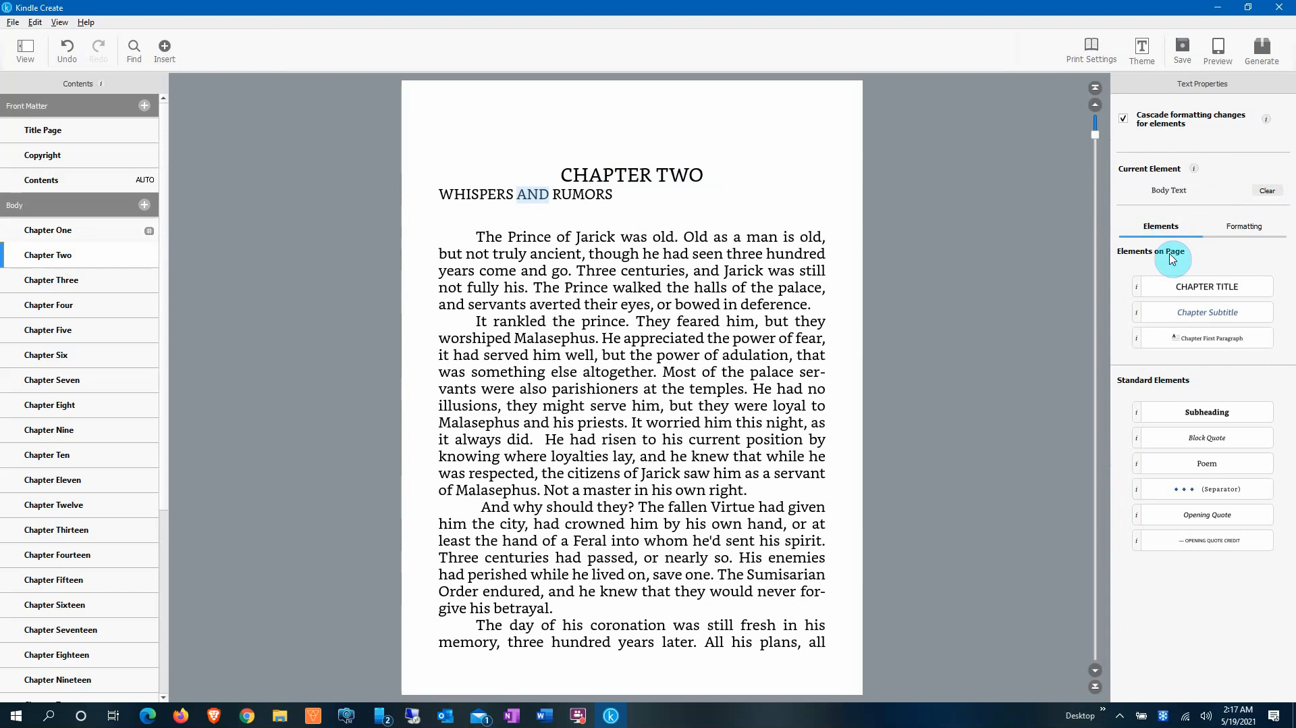
pyautogui.click(1194, 314)
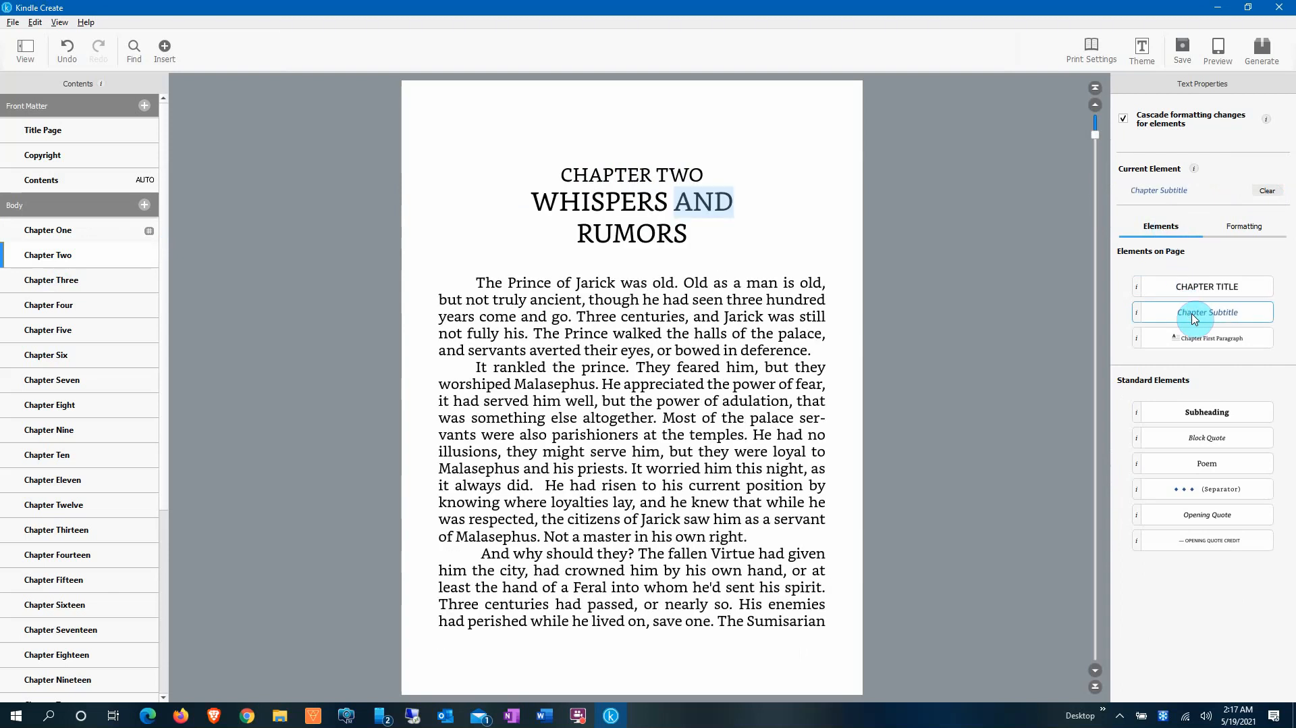
# Step: Compare the opening pages of Chapter One and Chapter Two in the editor and the preview
pyautogui.click(88, 232)
pyautogui.click(79, 255)
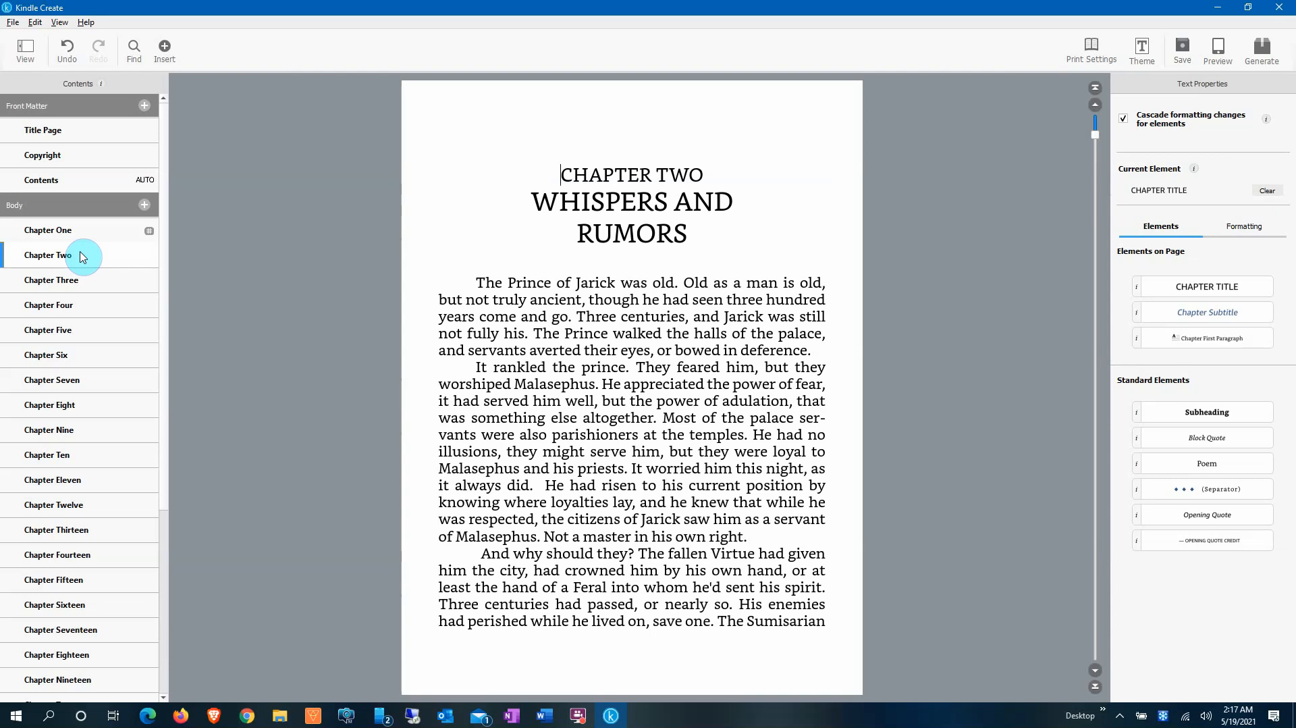
pyautogui.click(1219, 52)
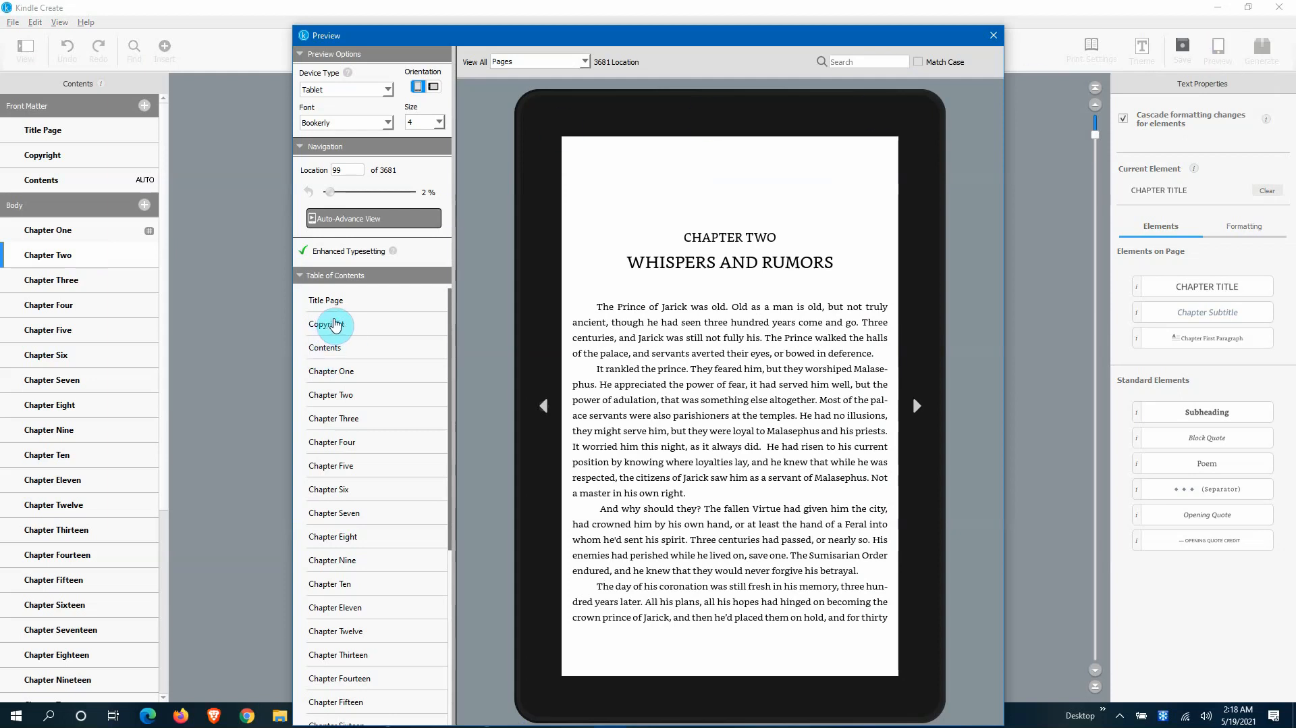
pyautogui.click(340, 371)
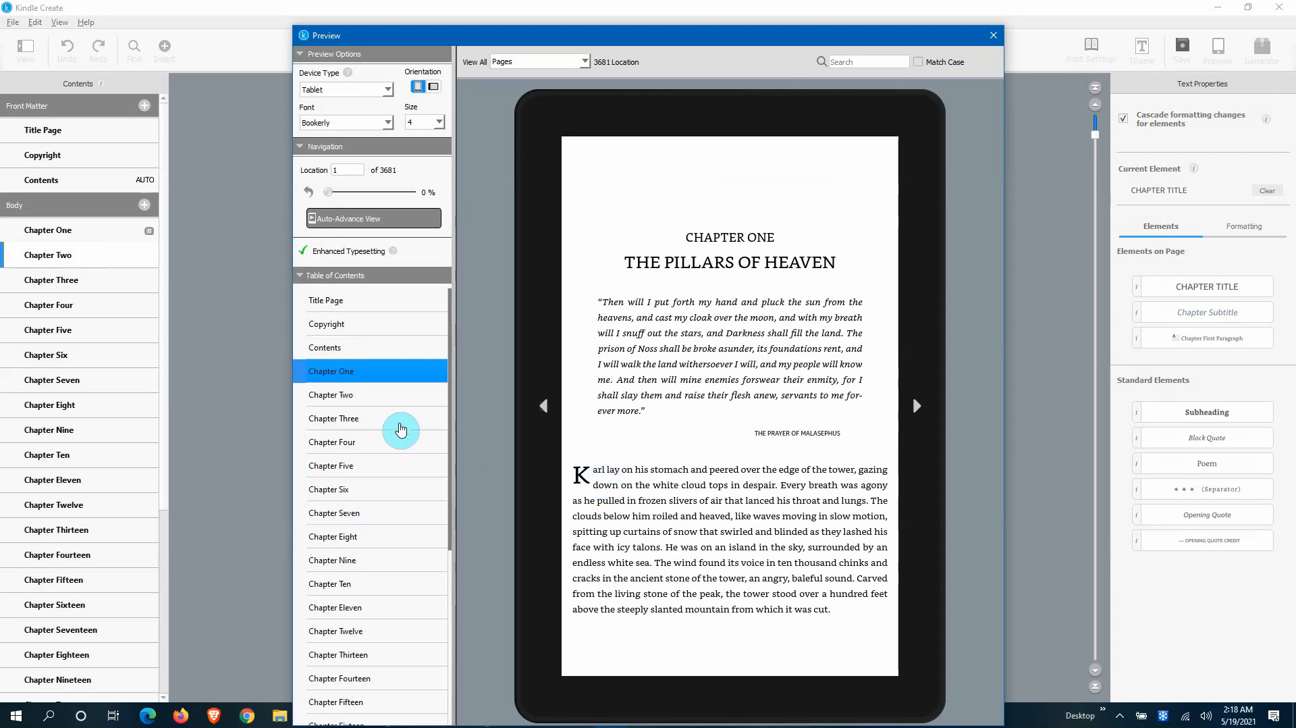
pyautogui.click(378, 395)
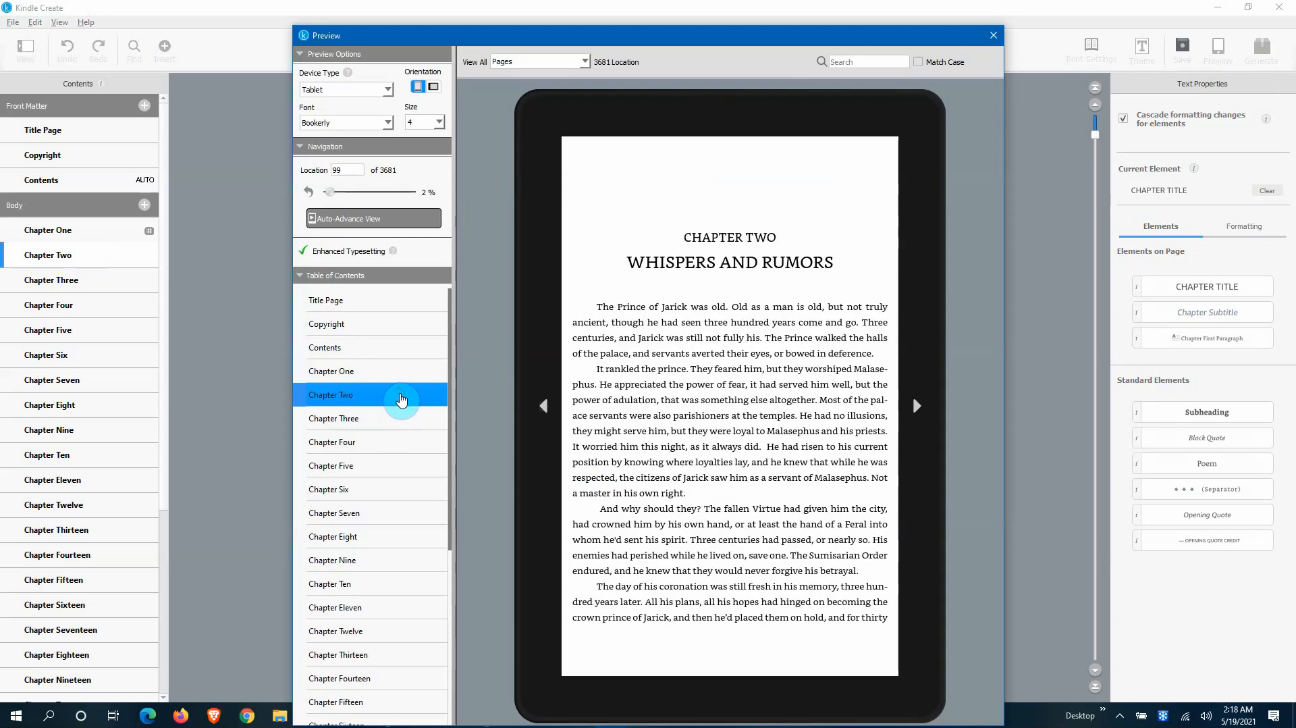
pyautogui.click(998, 37)
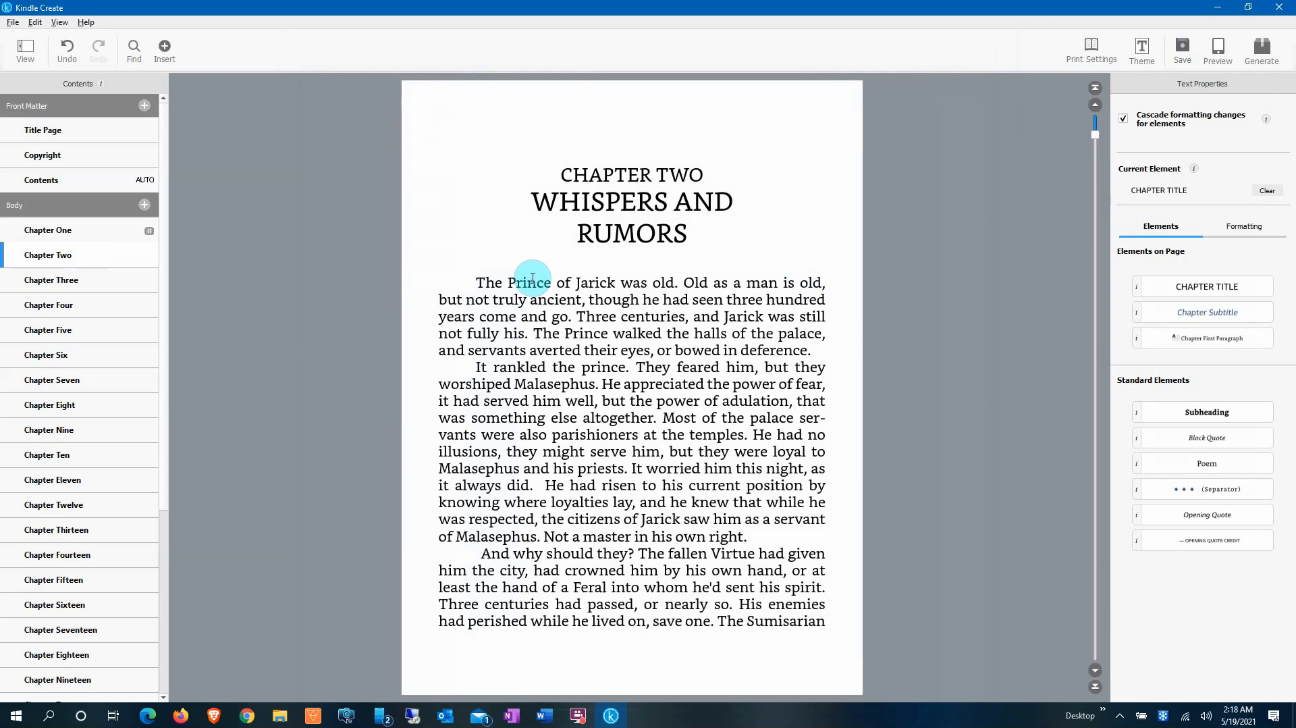
# Step: Try the Chapter First Paragraph element on Chapter Two's opening paragraph and clear the paragraph's formatting back to Body Text
pyautogui.click(531, 281)
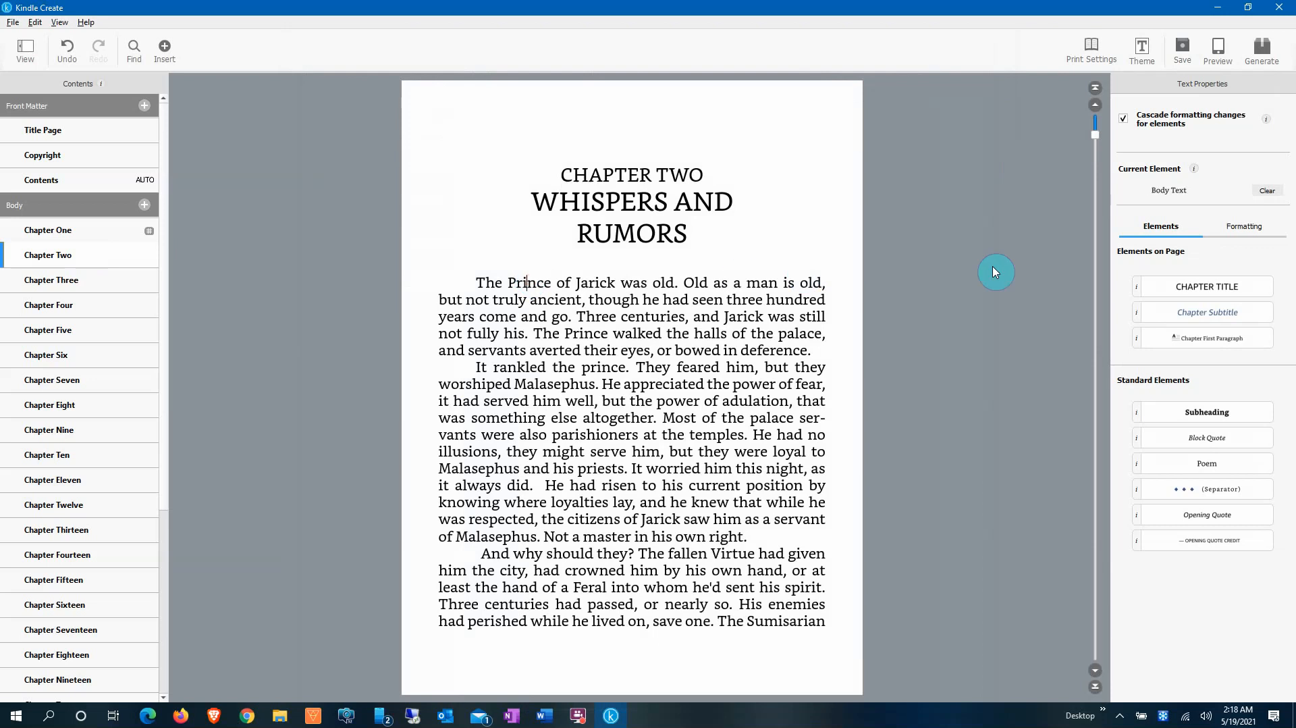
pyautogui.click(1211, 341)
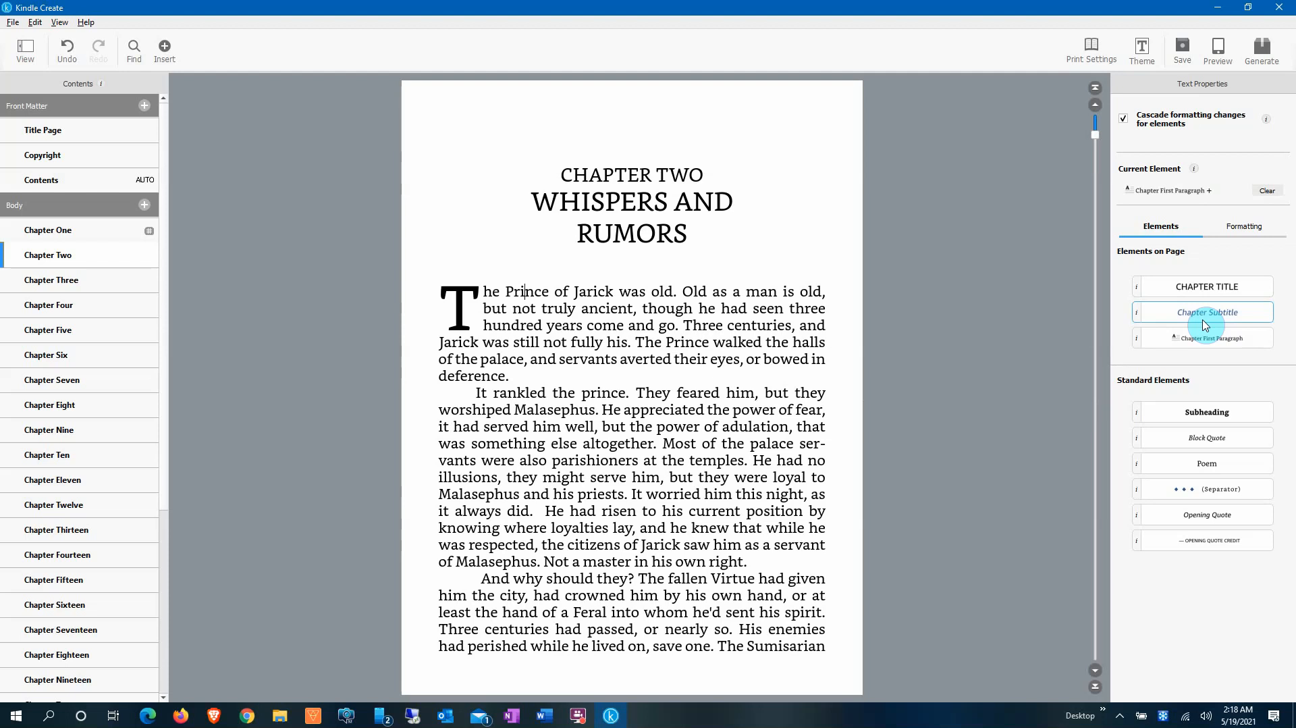
pyautogui.click(1271, 192)
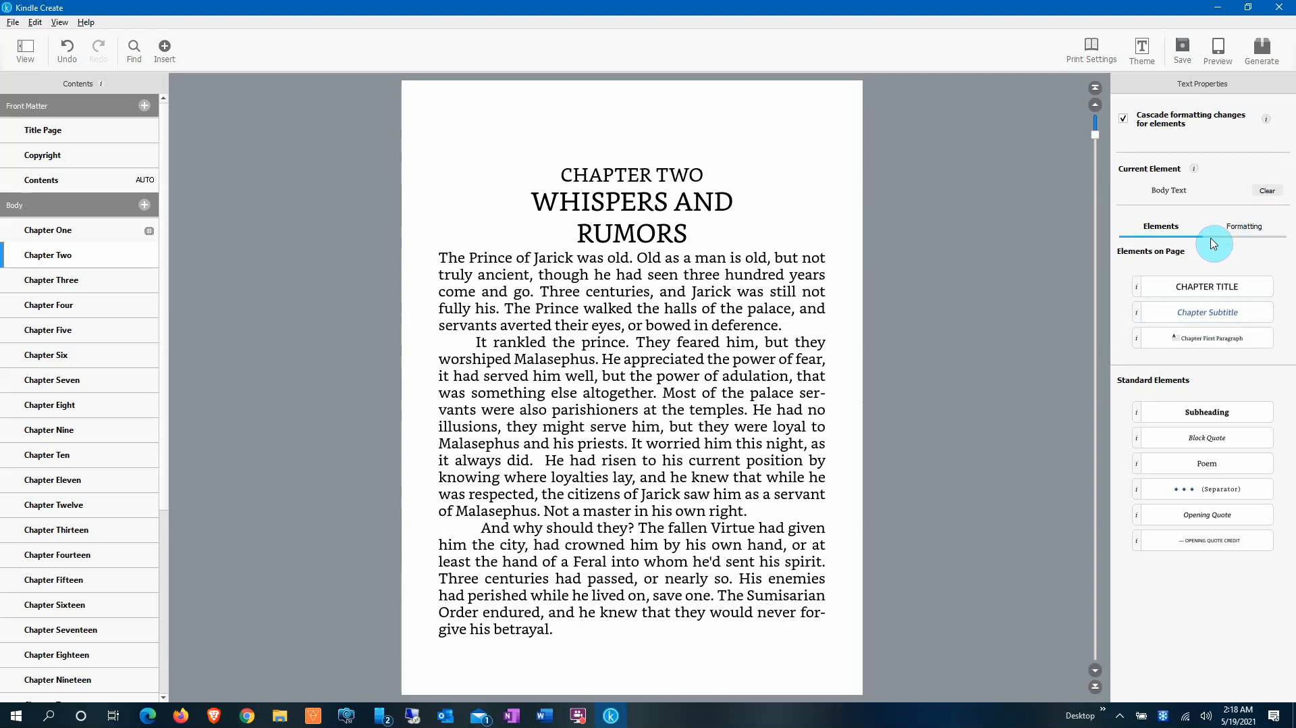
# Step: Apply a drop cap to Chapter Two's opening paragraph
pyautogui.click(1243, 228)
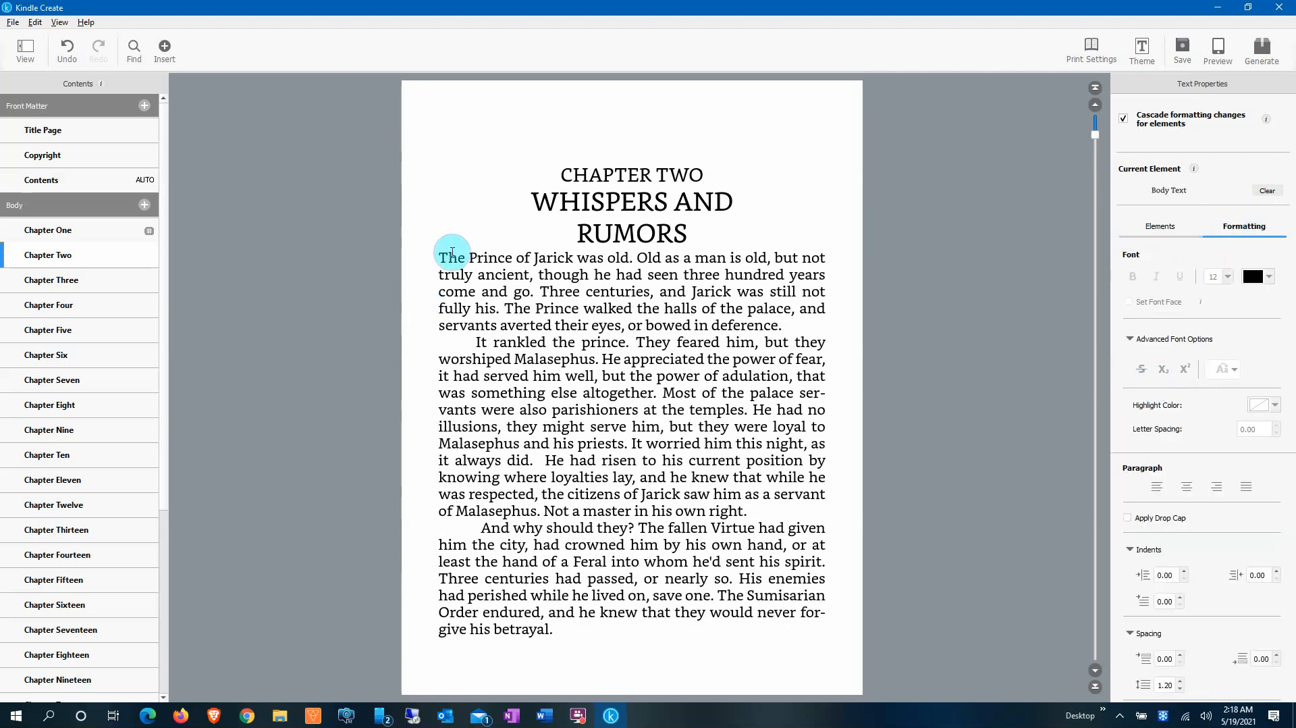
pyautogui.doubleClick(451, 256)
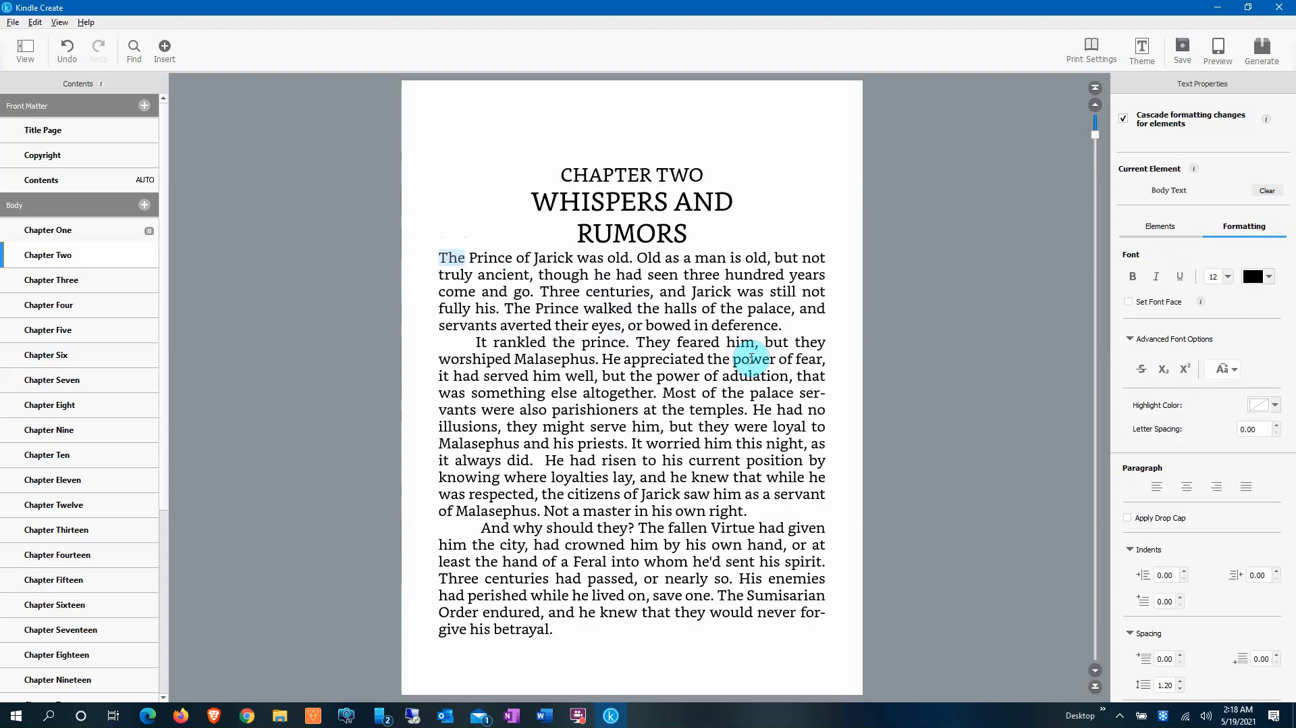
pyautogui.click(543, 275)
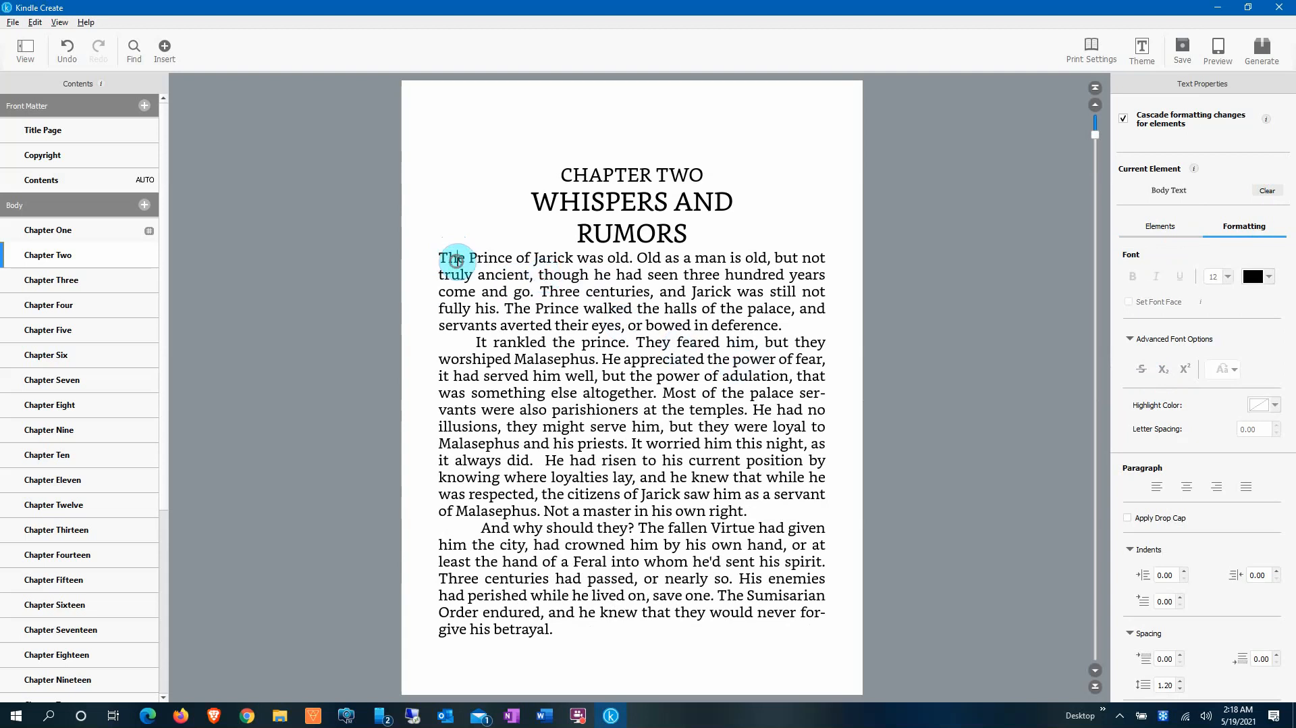
pyautogui.click(1152, 522)
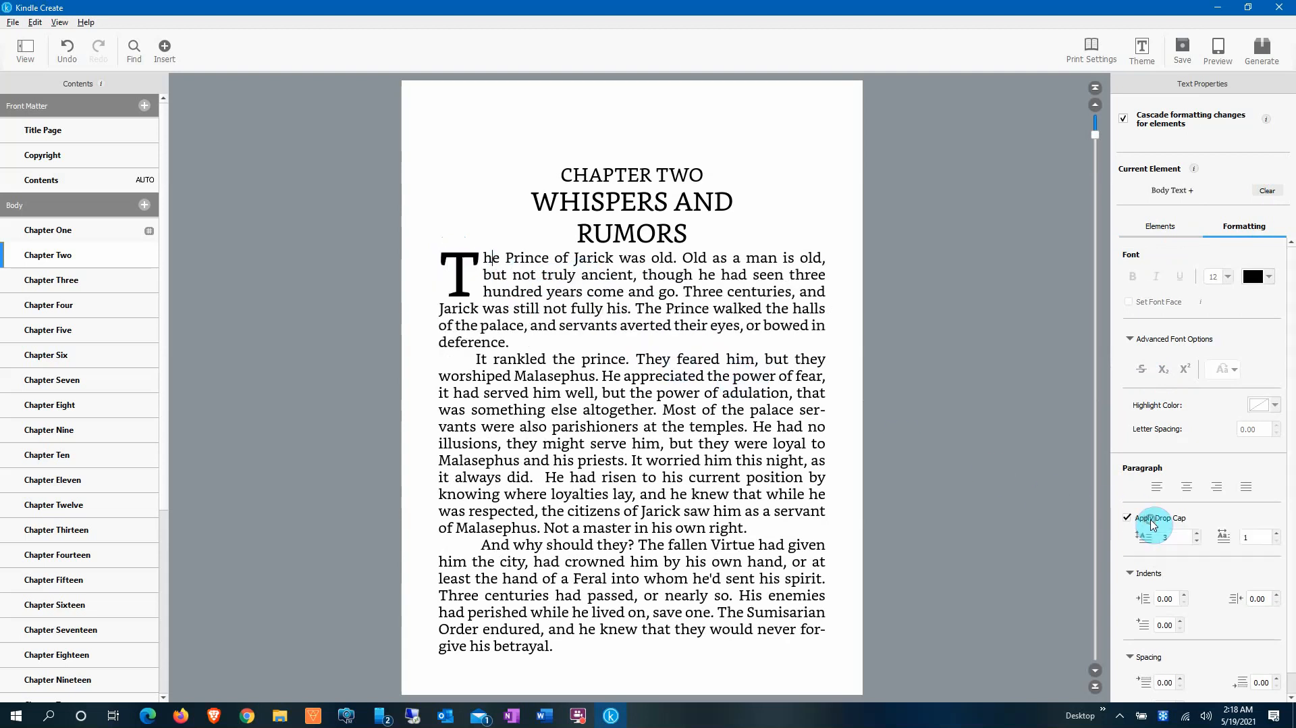
# Step: Set the drop cap of Chapter Two's opening paragraph to a height of 2 lines and check it in the preview
pyautogui.click(1195, 543)
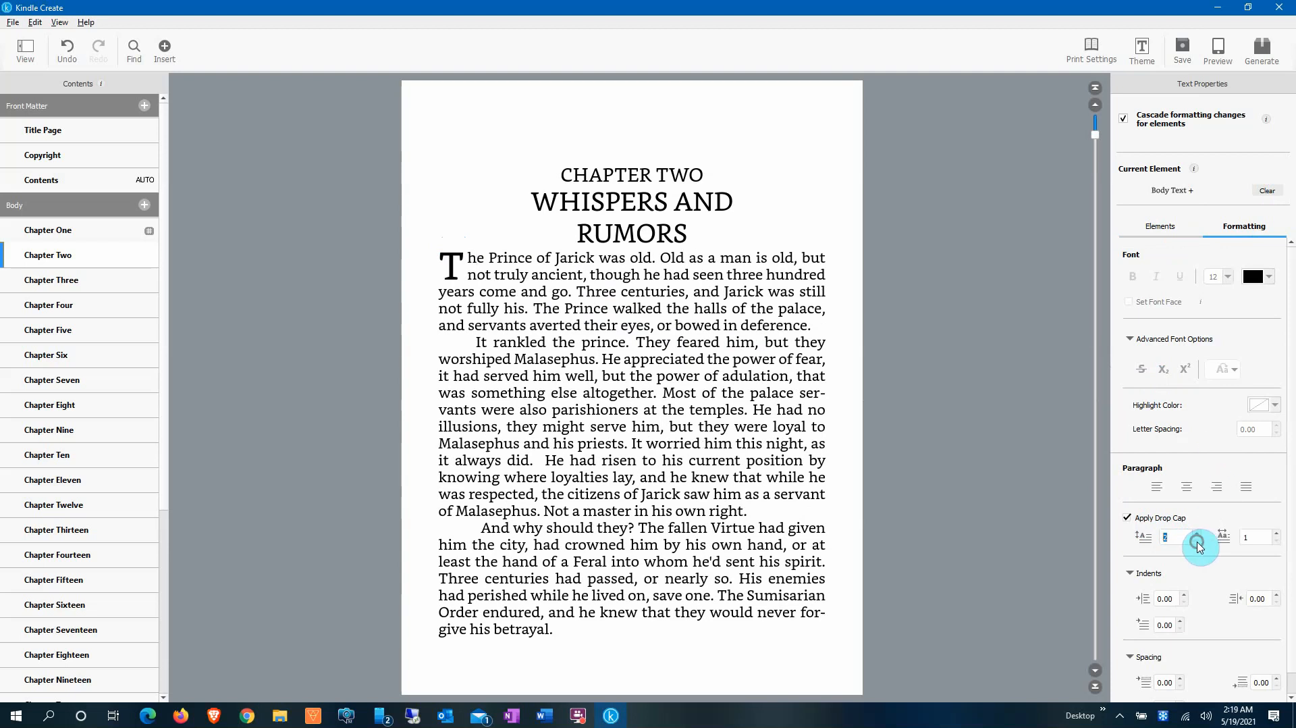
pyautogui.click(1218, 49)
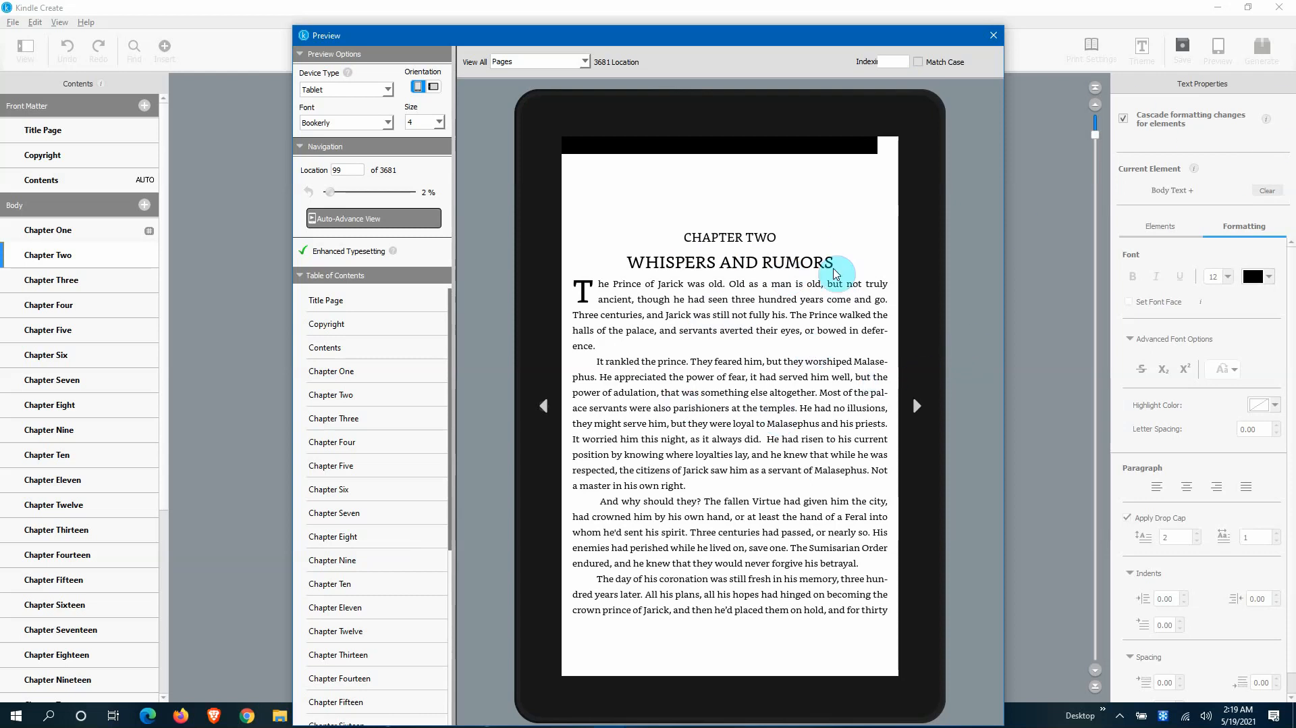
pyautogui.click(993, 35)
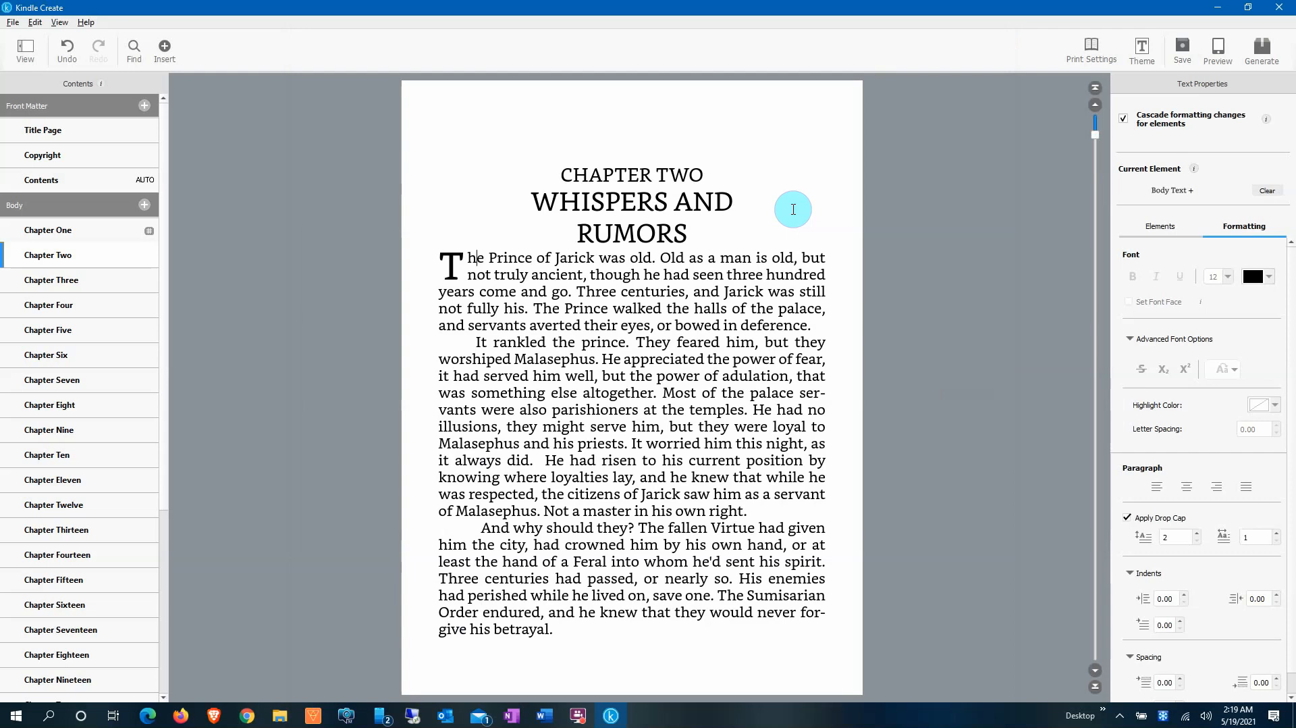
# Step: Review the formatting of Chapter One's title, subtitle, block quote, quote credit and first paragraph, and view the page in the preview
pyautogui.click(68, 236)
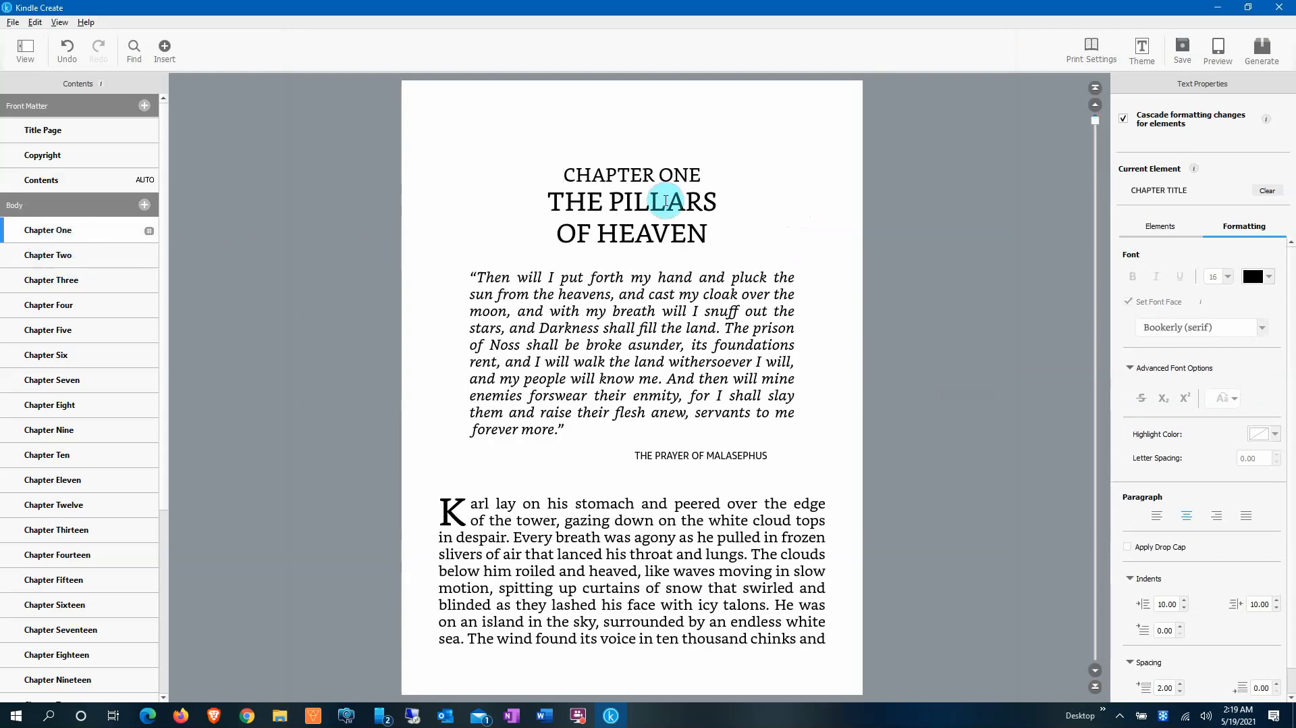
pyautogui.click(702, 177)
pyautogui.click(1247, 520)
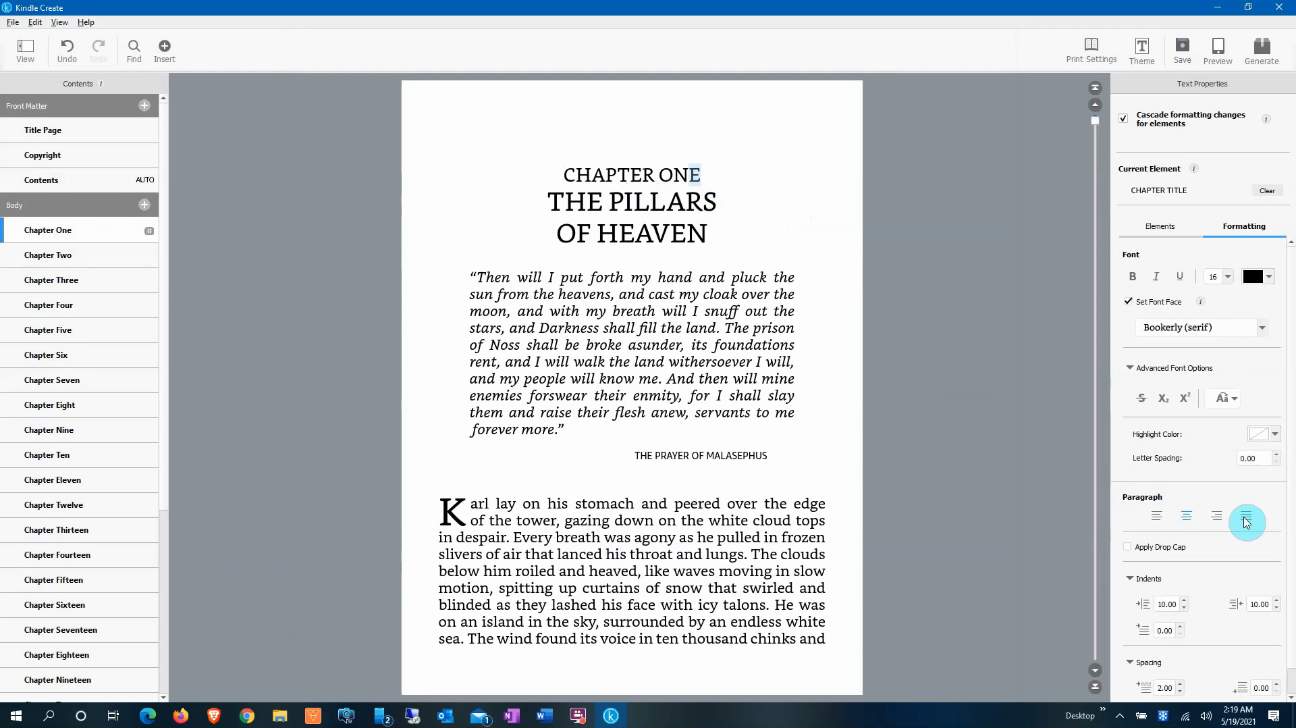
pyautogui.scroll(-1, 1247, 521)
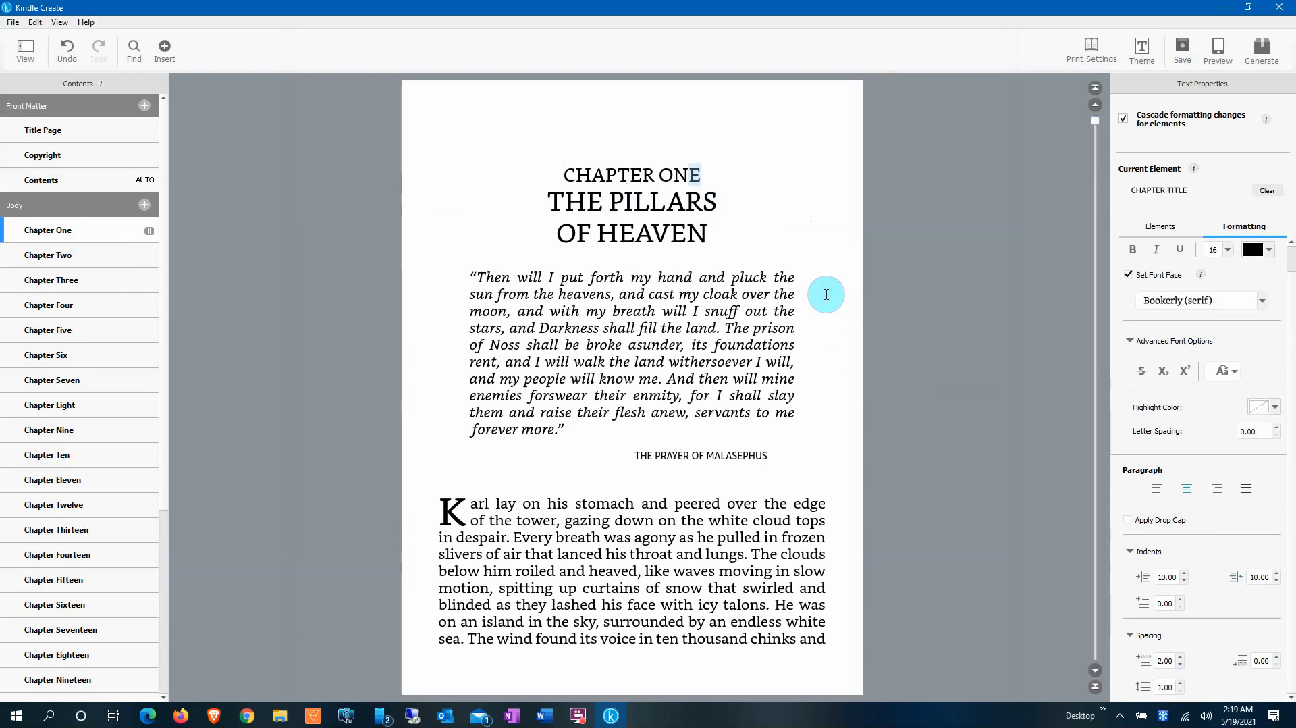
pyautogui.click(725, 203)
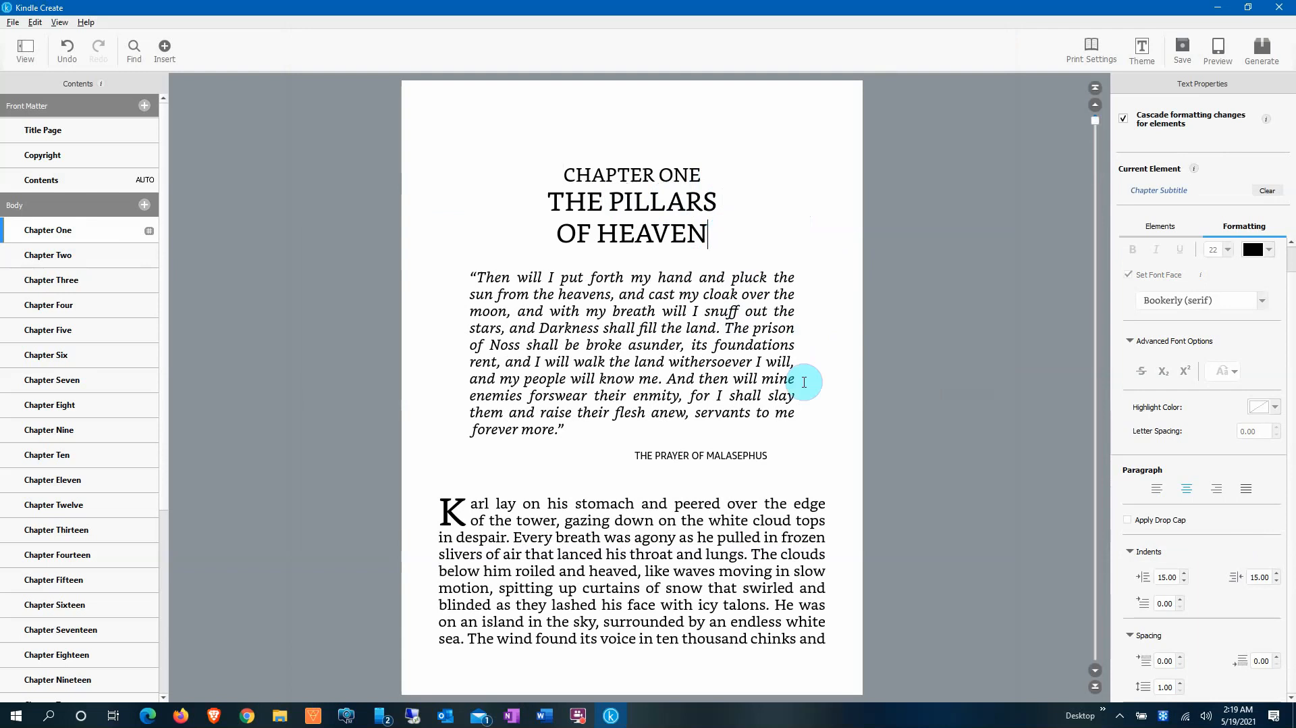
pyautogui.click(511, 275)
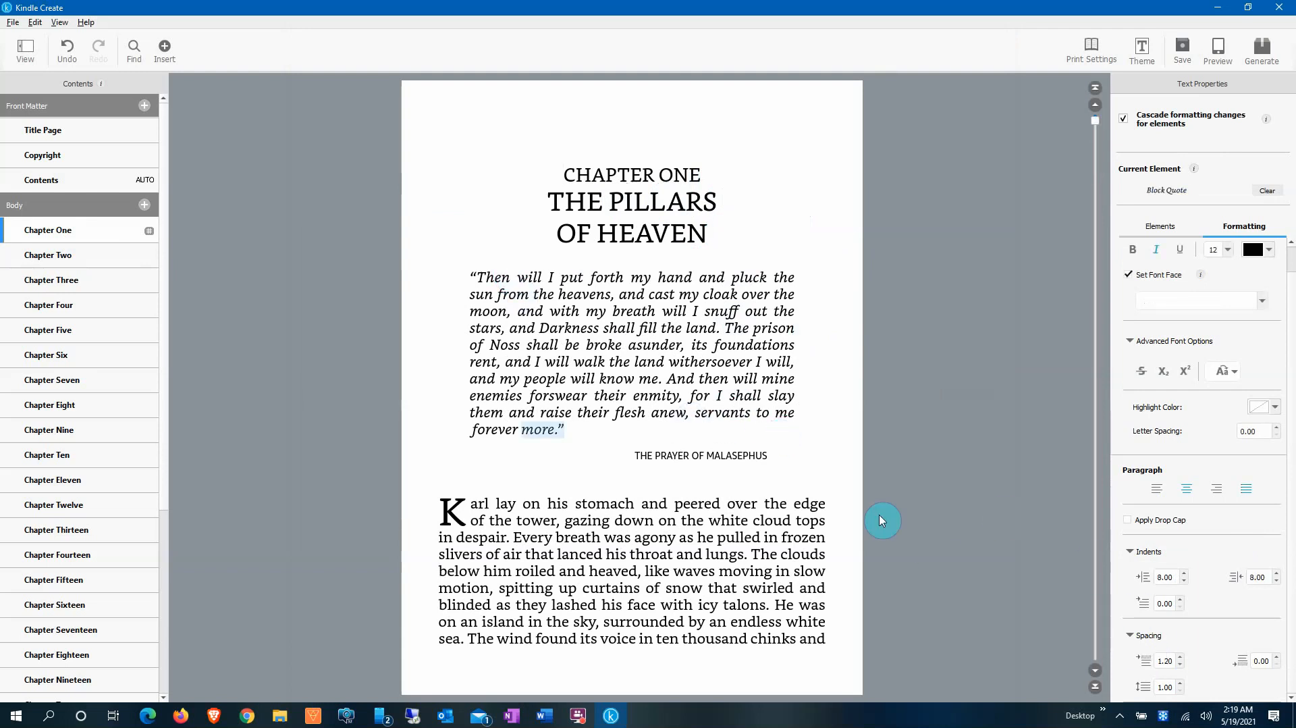
pyautogui.click(679, 457)
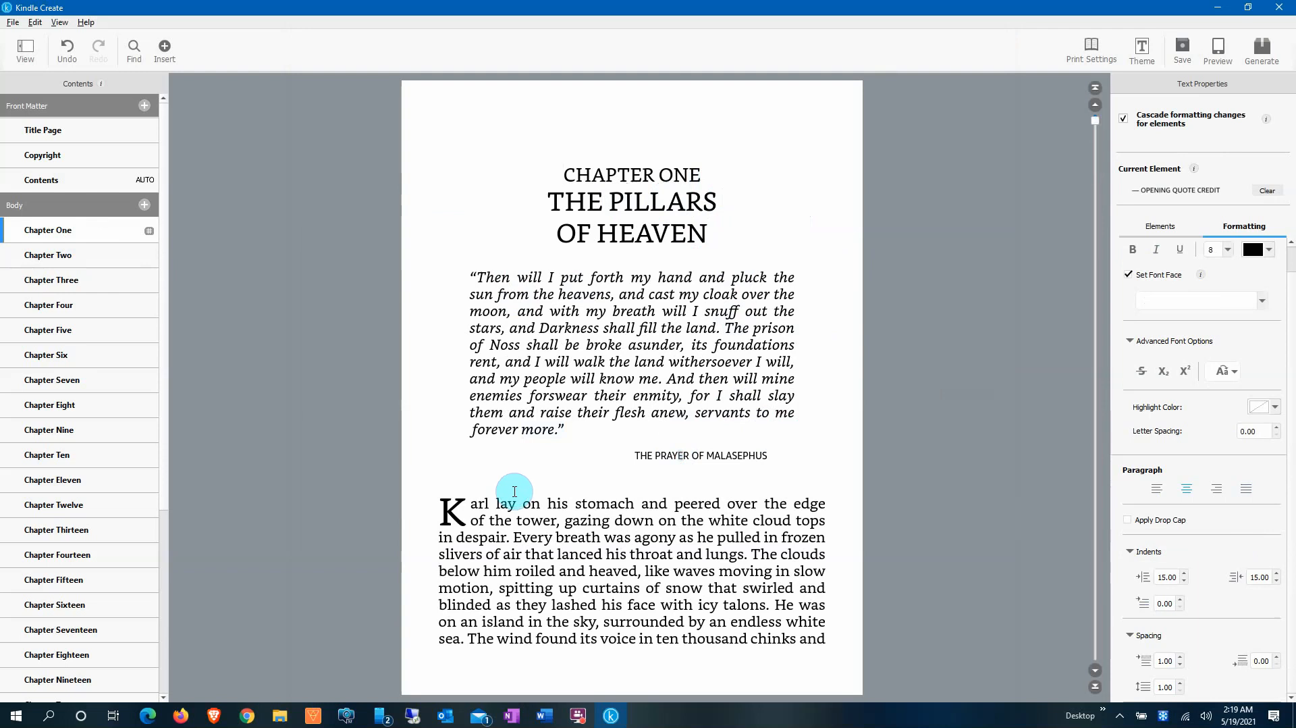
pyautogui.click(496, 505)
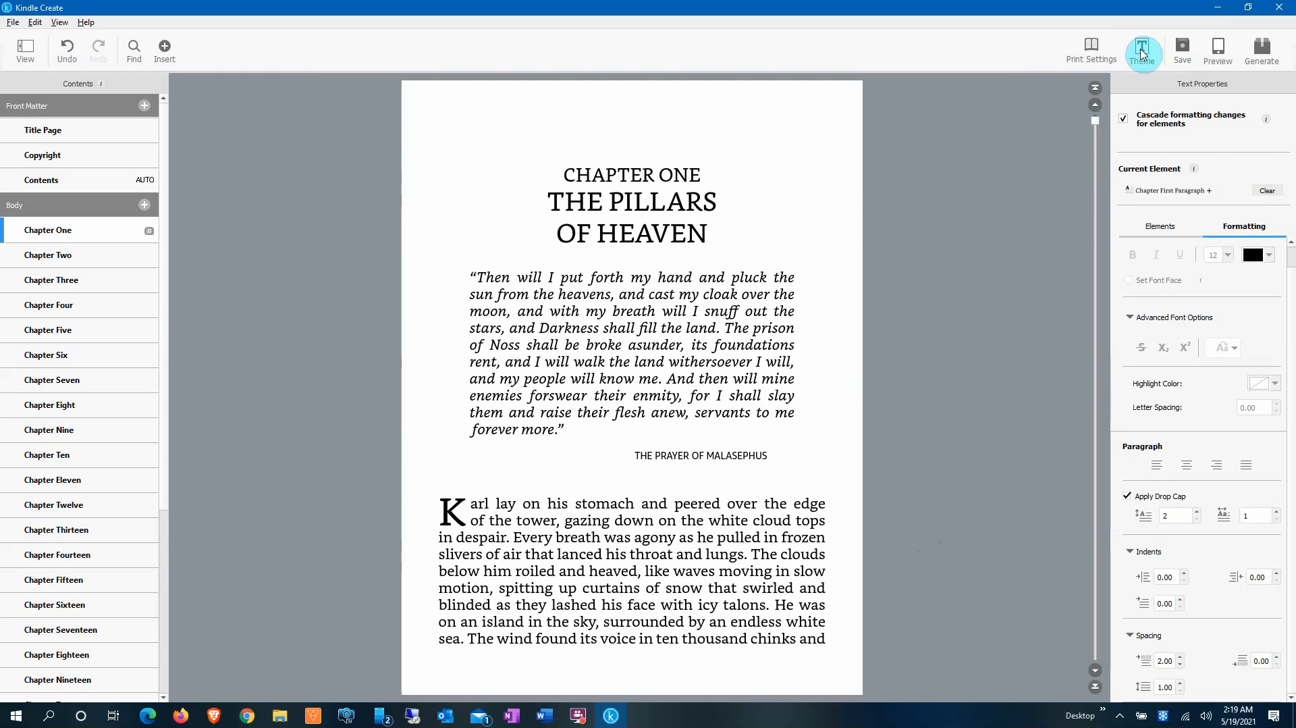
pyautogui.click(1223, 51)
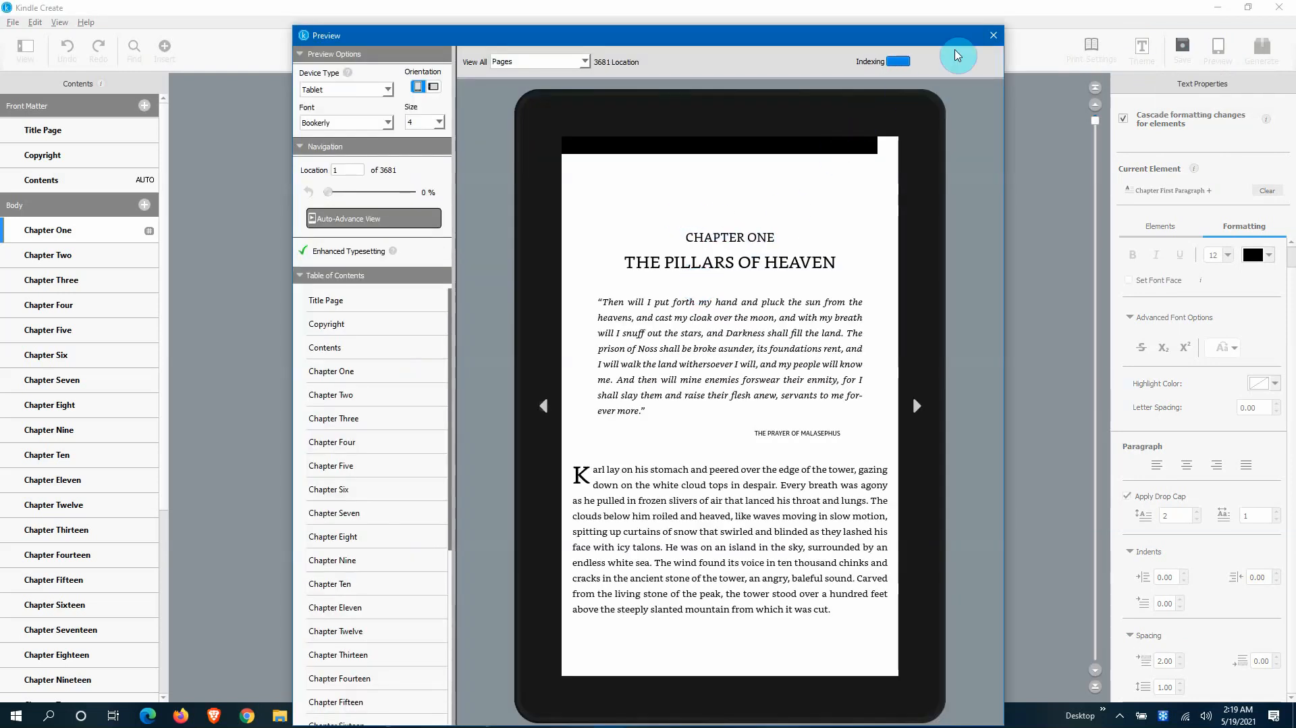
pyautogui.click(995, 34)
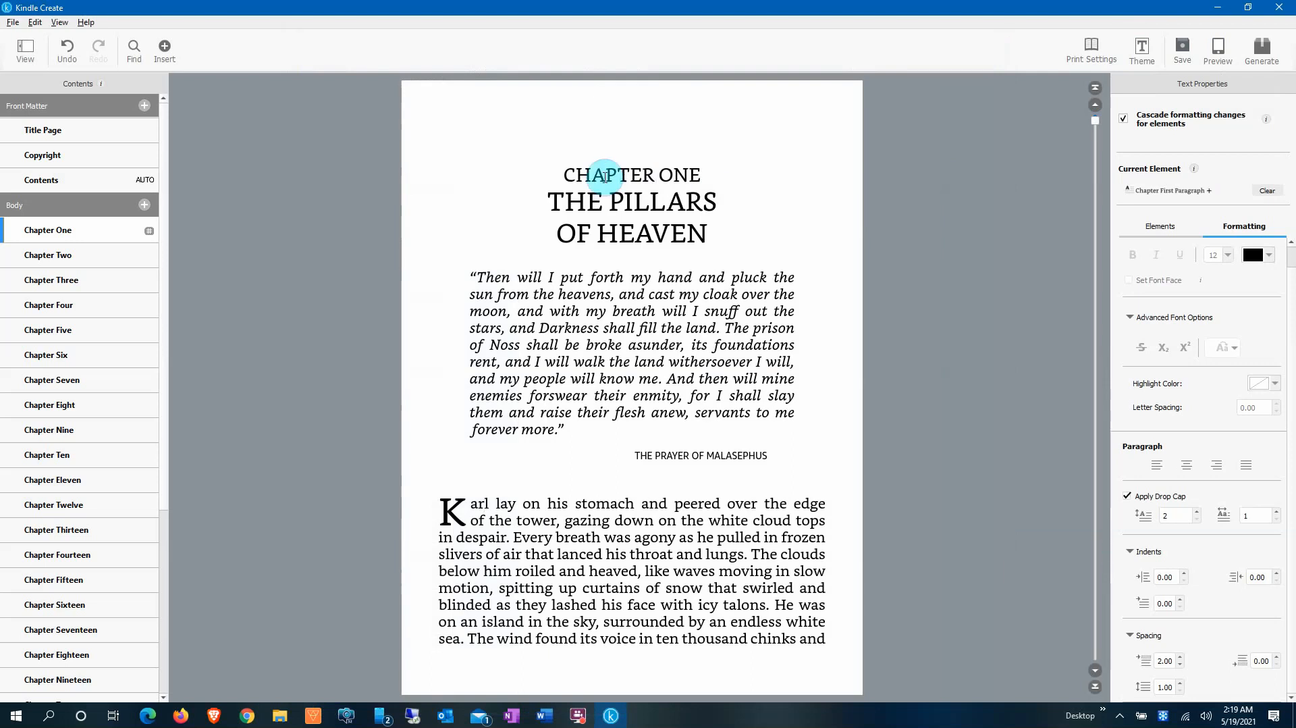
# Step: Set the space before the Chapter One title to 6.00 and check Chapters One and Two in the preview
pyautogui.click(566, 171)
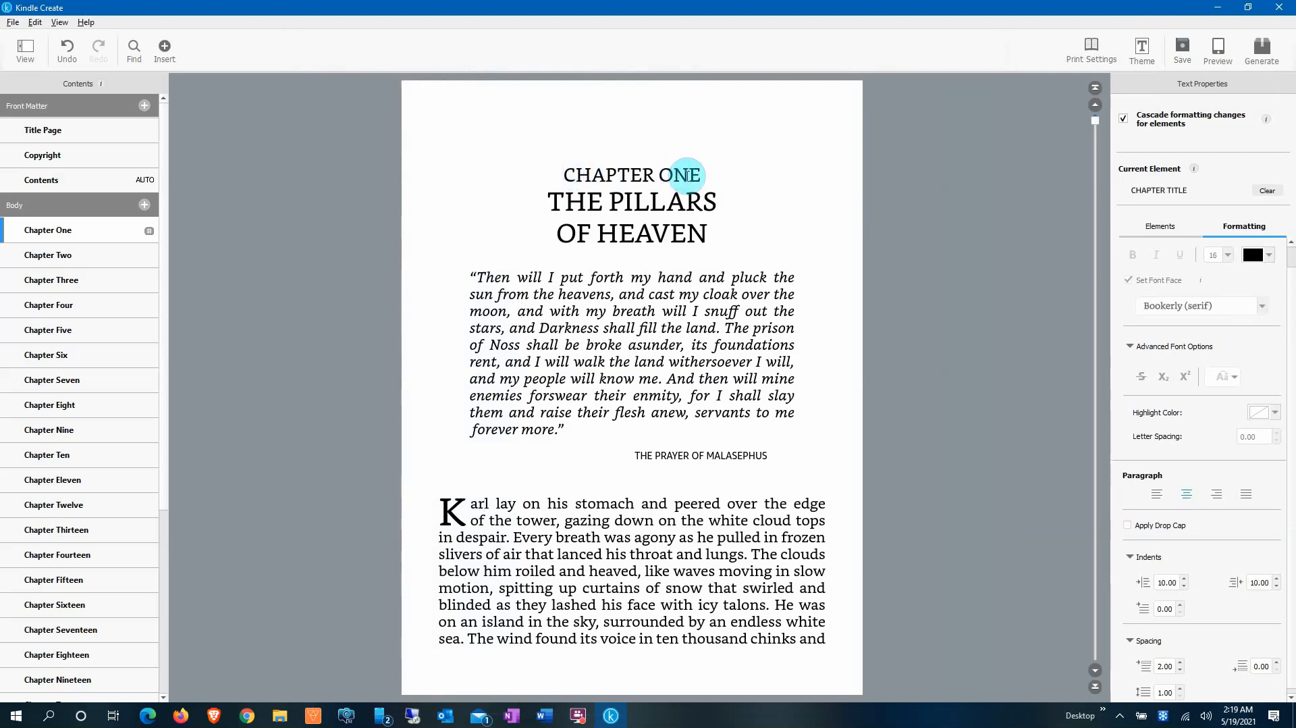
pyautogui.click(1181, 663)
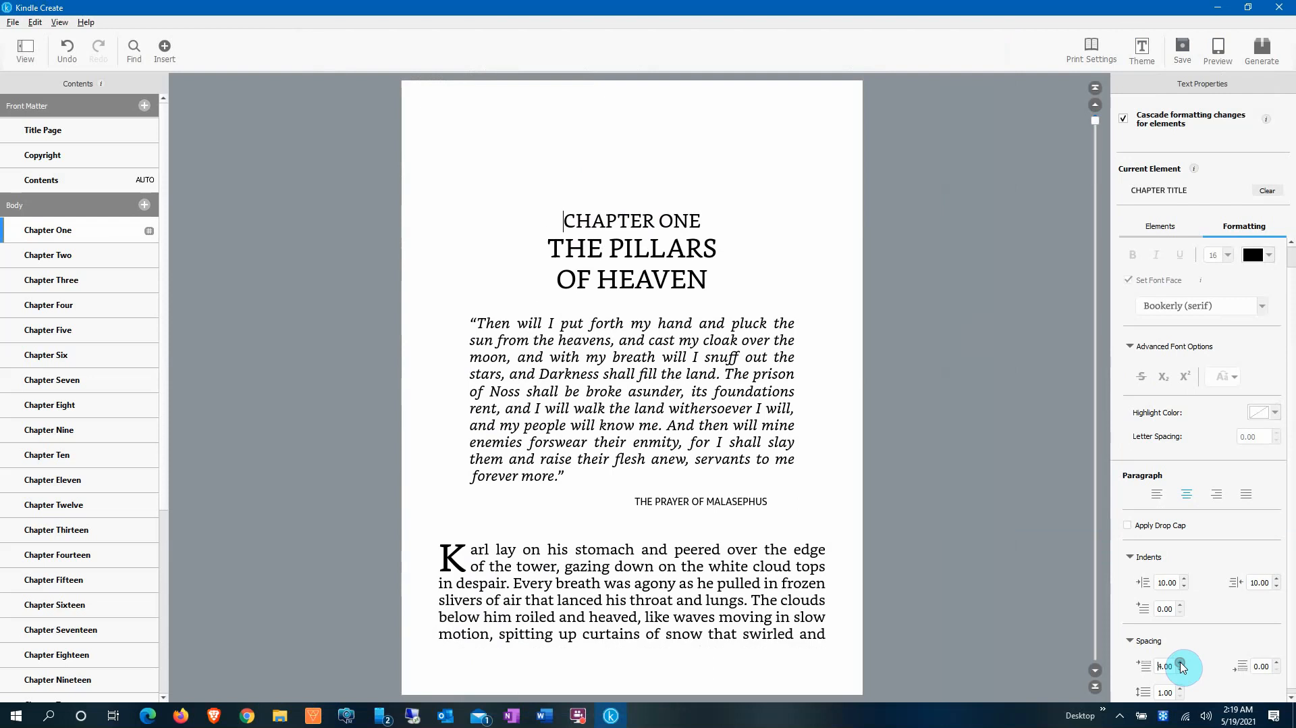
pyautogui.click(1181, 663)
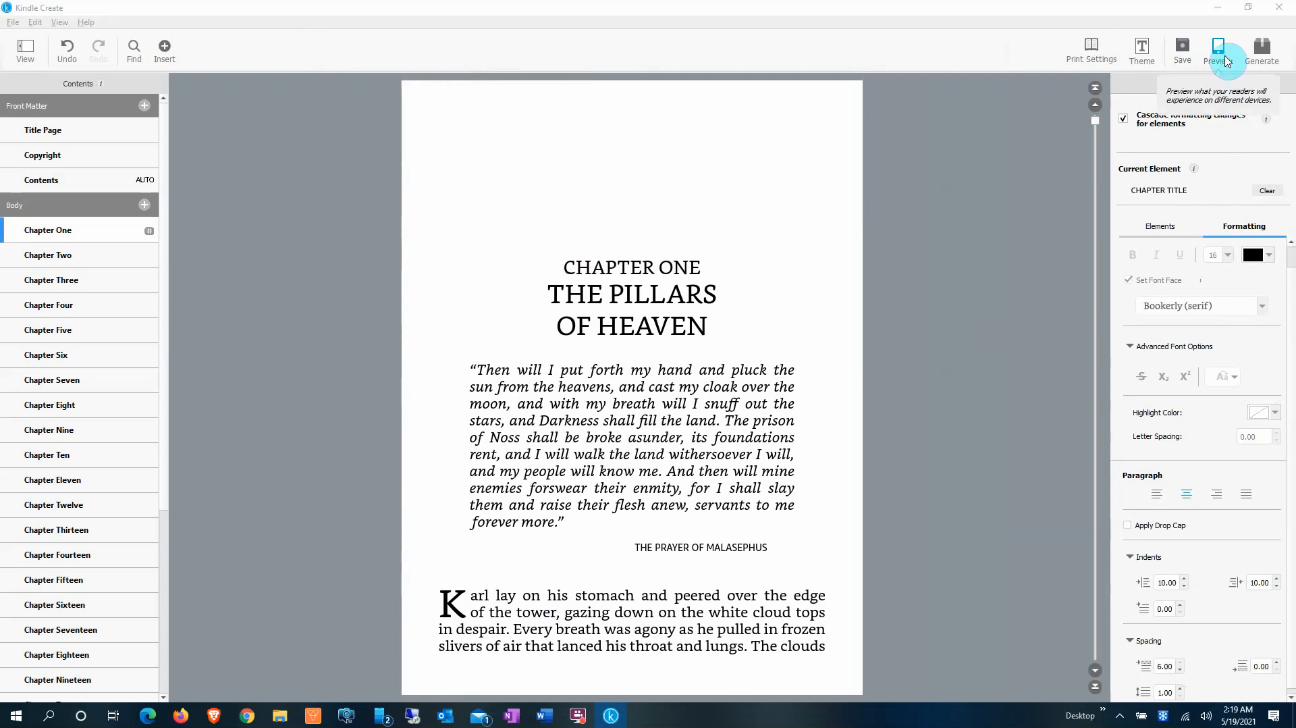
pyautogui.click(1225, 59)
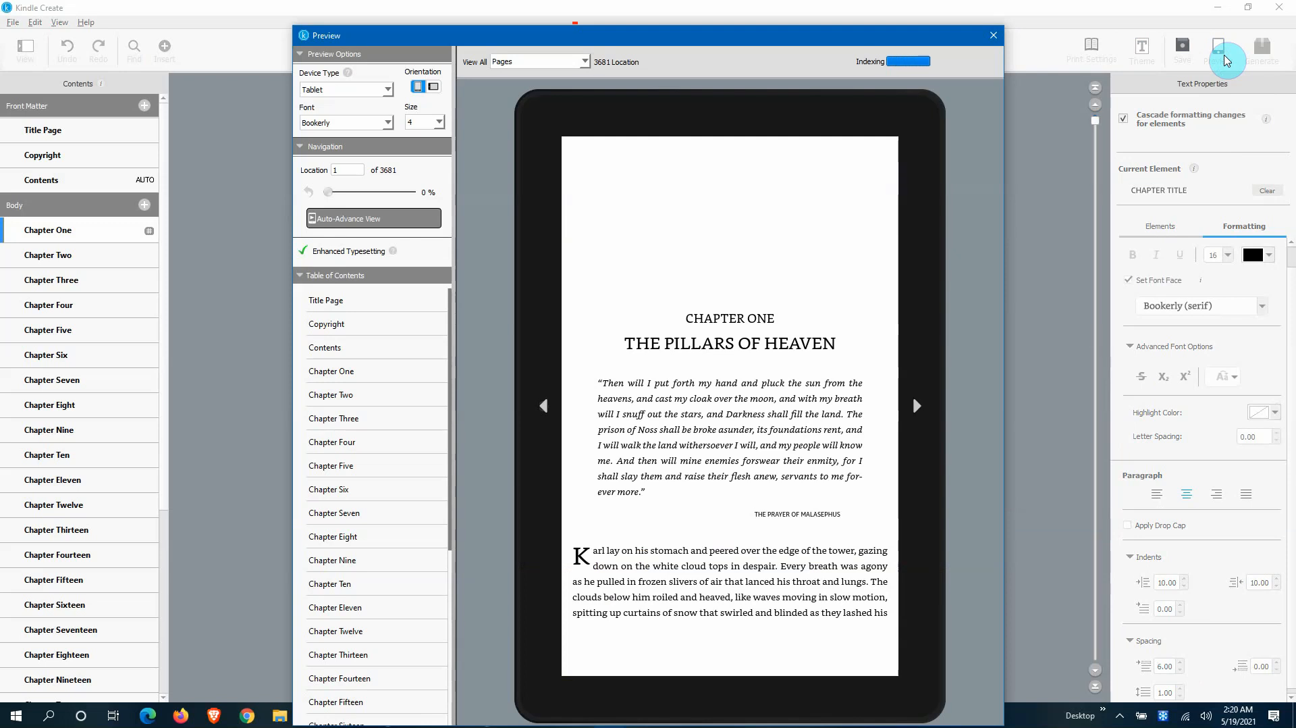
pyautogui.click(347, 397)
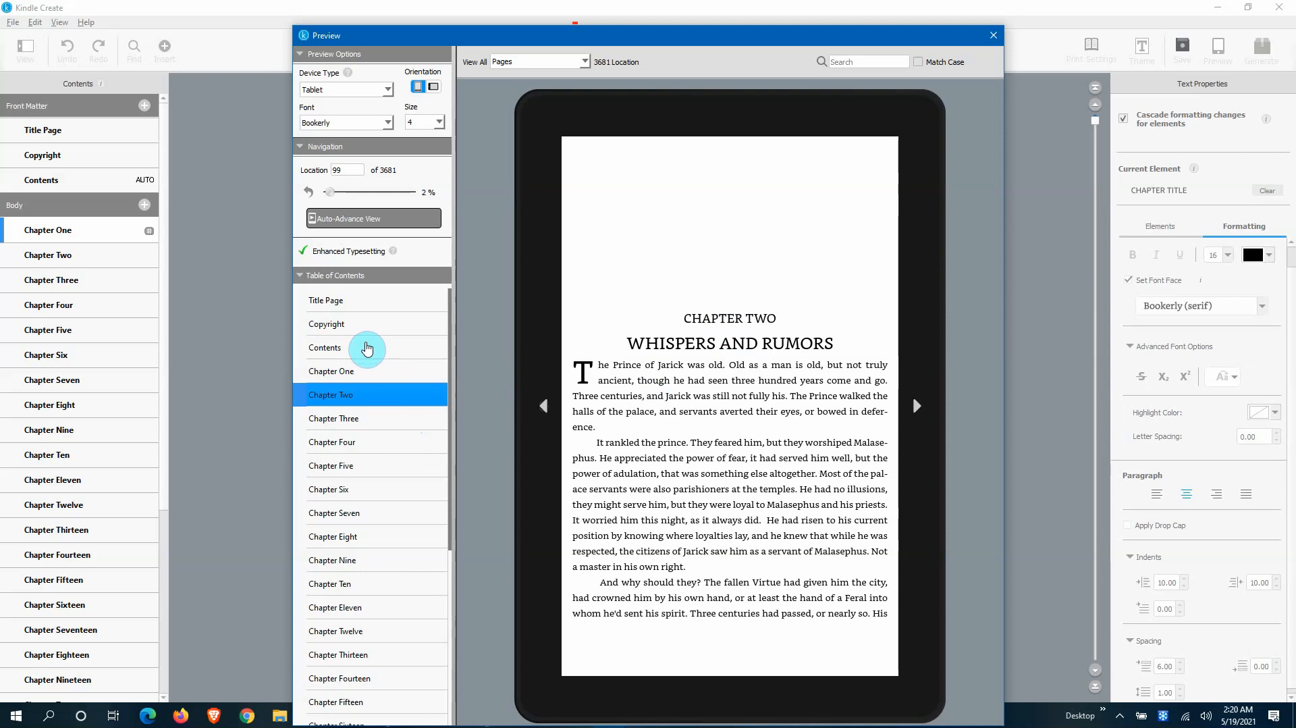
pyautogui.click(355, 372)
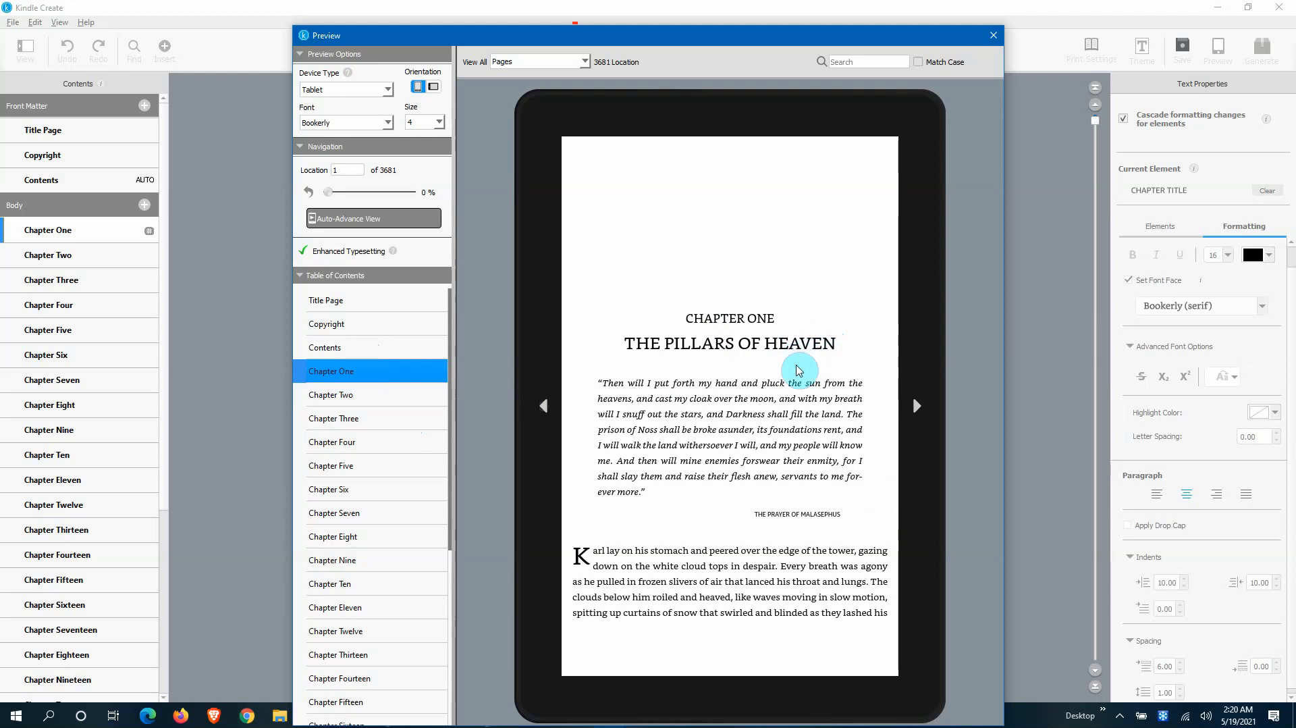
pyautogui.click(993, 35)
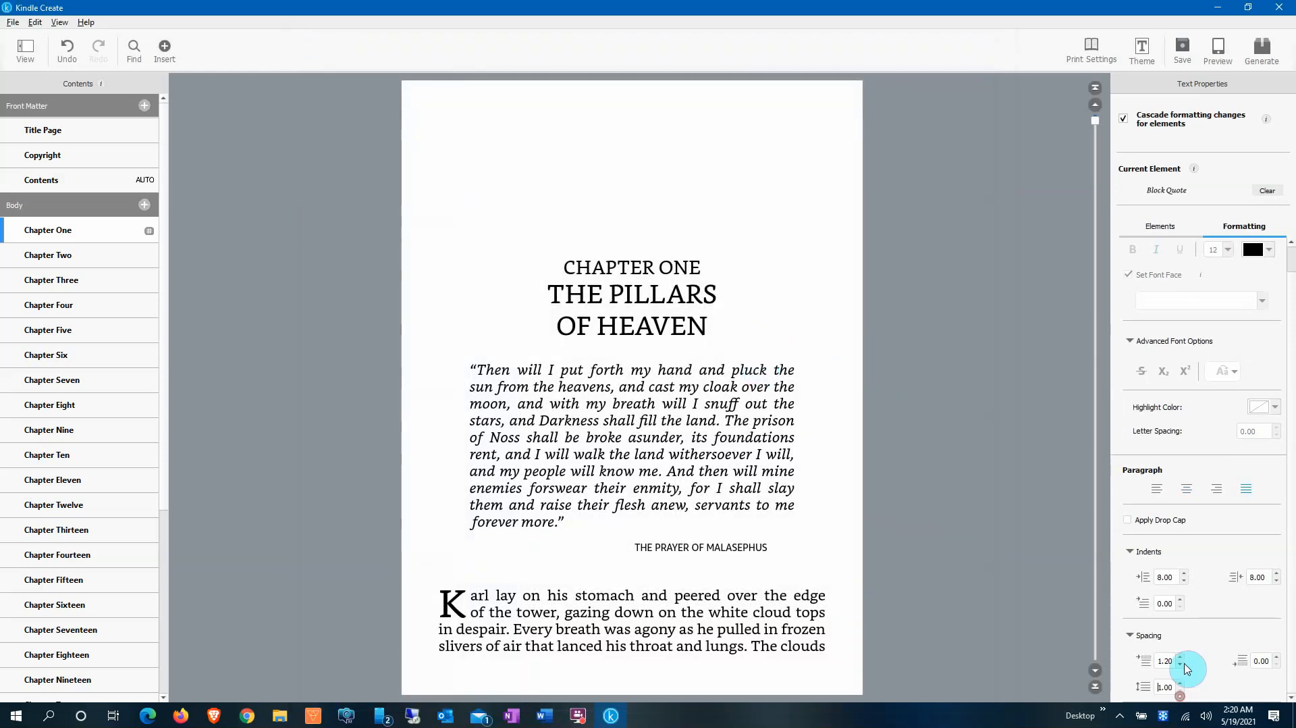
# Step: Reduce the space before Chapter One's block quote to 0.00
pyautogui.click(1179, 667)
pyautogui.click(1179, 666)
pyautogui.click(1180, 666)
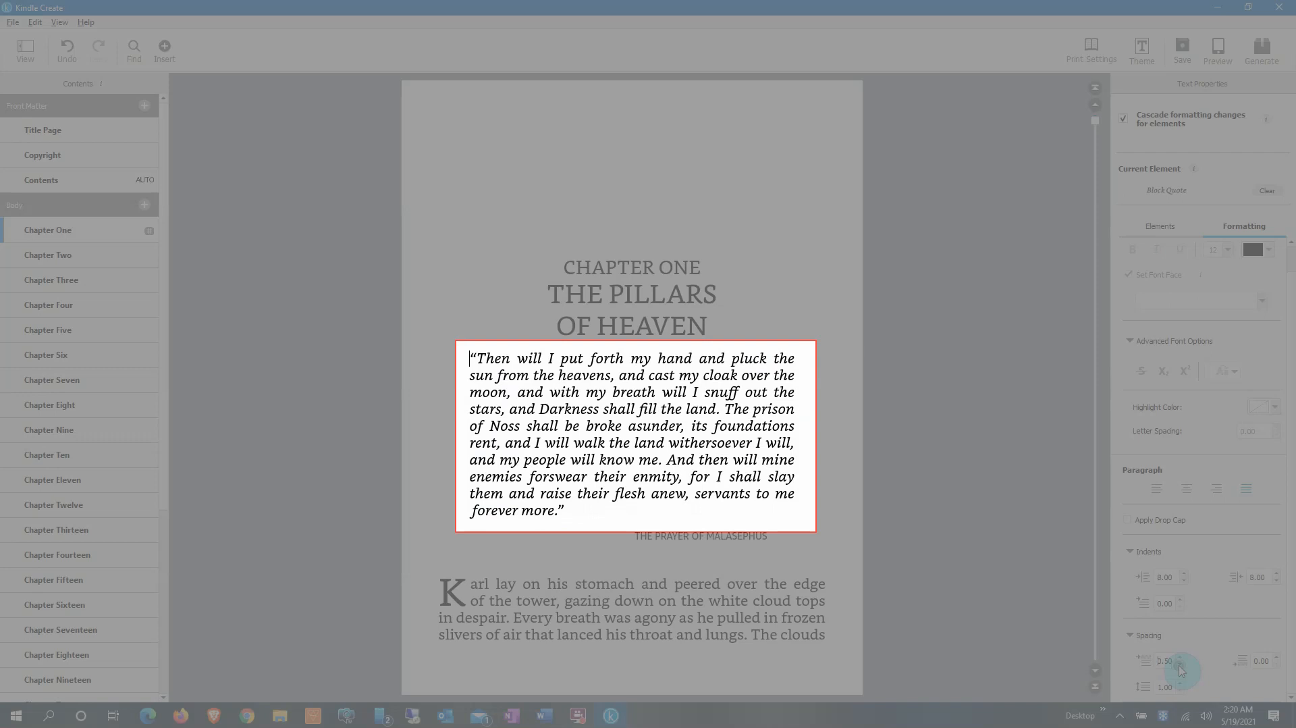
pyautogui.click(1180, 667)
pyautogui.click(1180, 666)
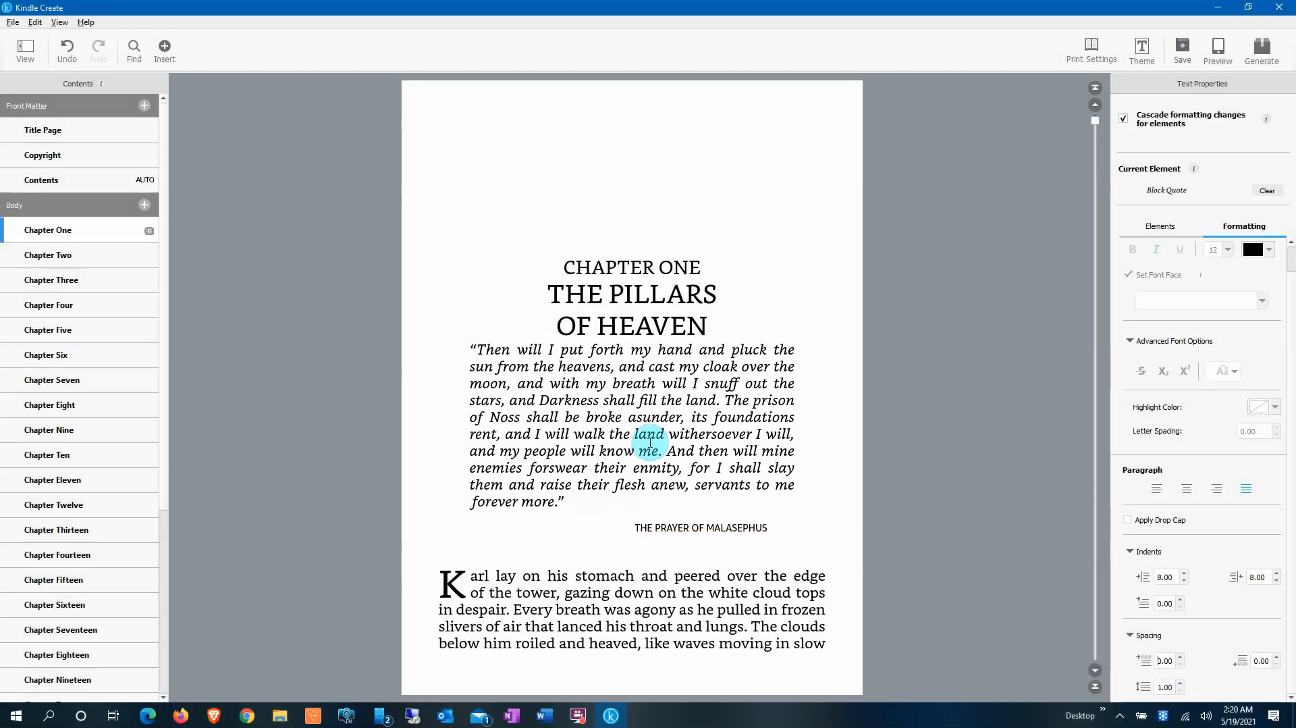
# Step: Set the space after Chapter One's subtitle to 1.50
pyautogui.click(719, 325)
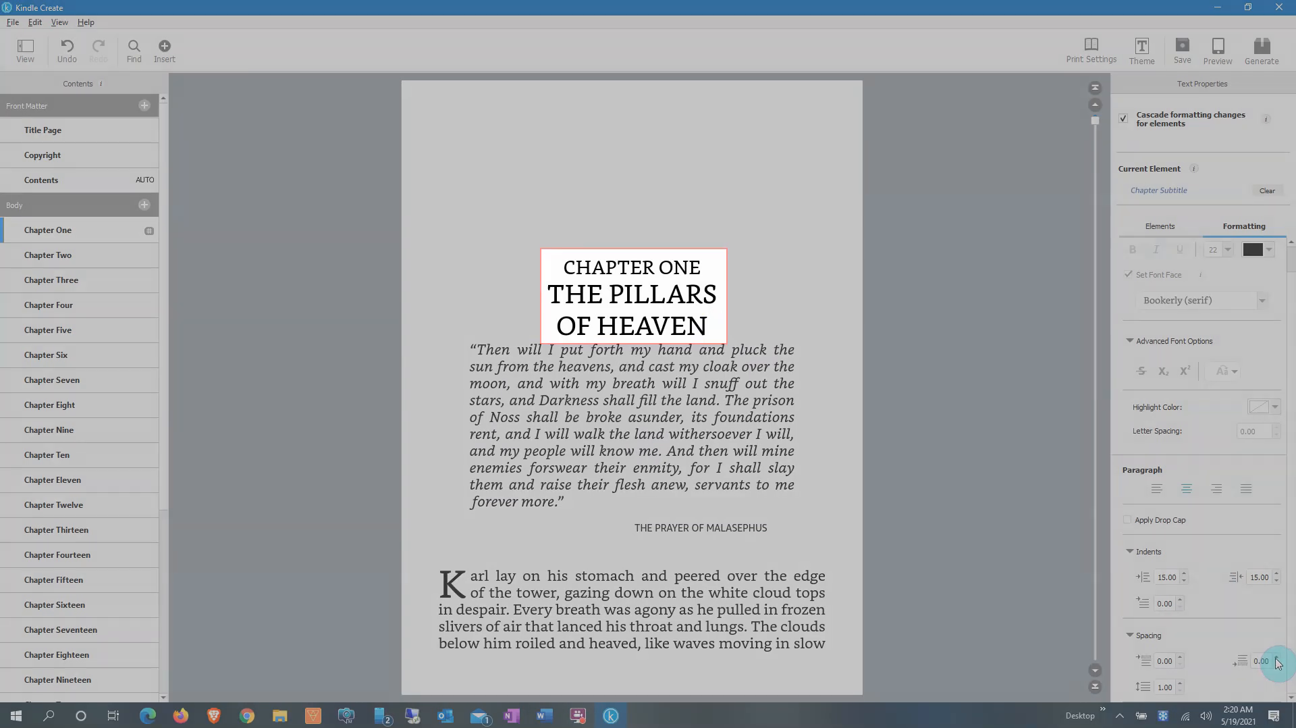
pyautogui.click(1276, 659)
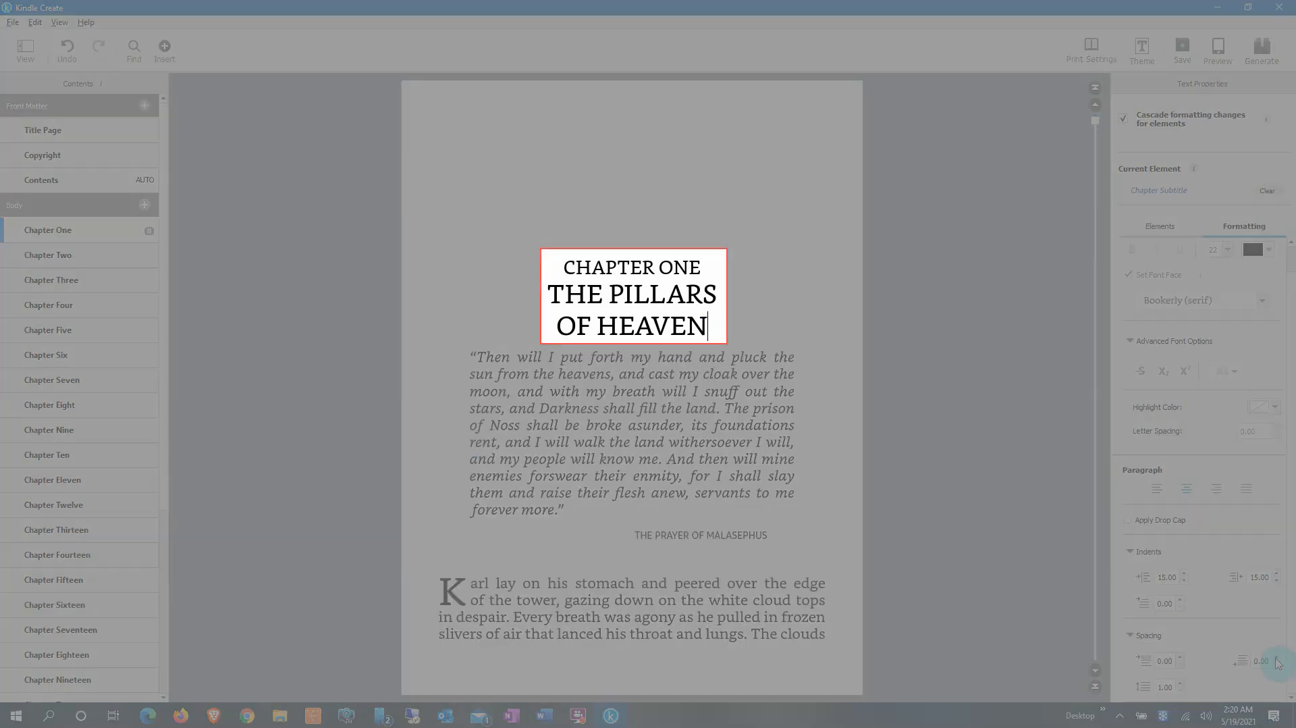
pyautogui.click(1277, 658)
pyautogui.click(1276, 658)
pyautogui.click(1276, 658)
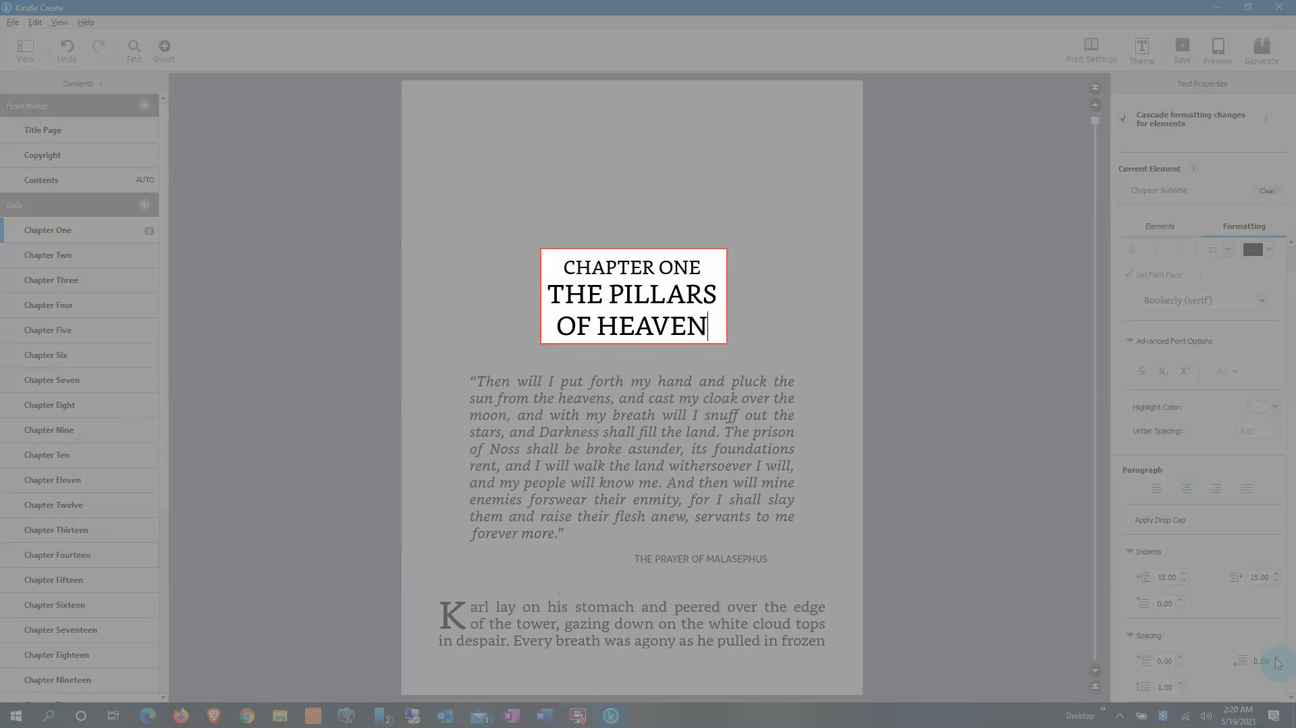
pyautogui.click(1276, 658)
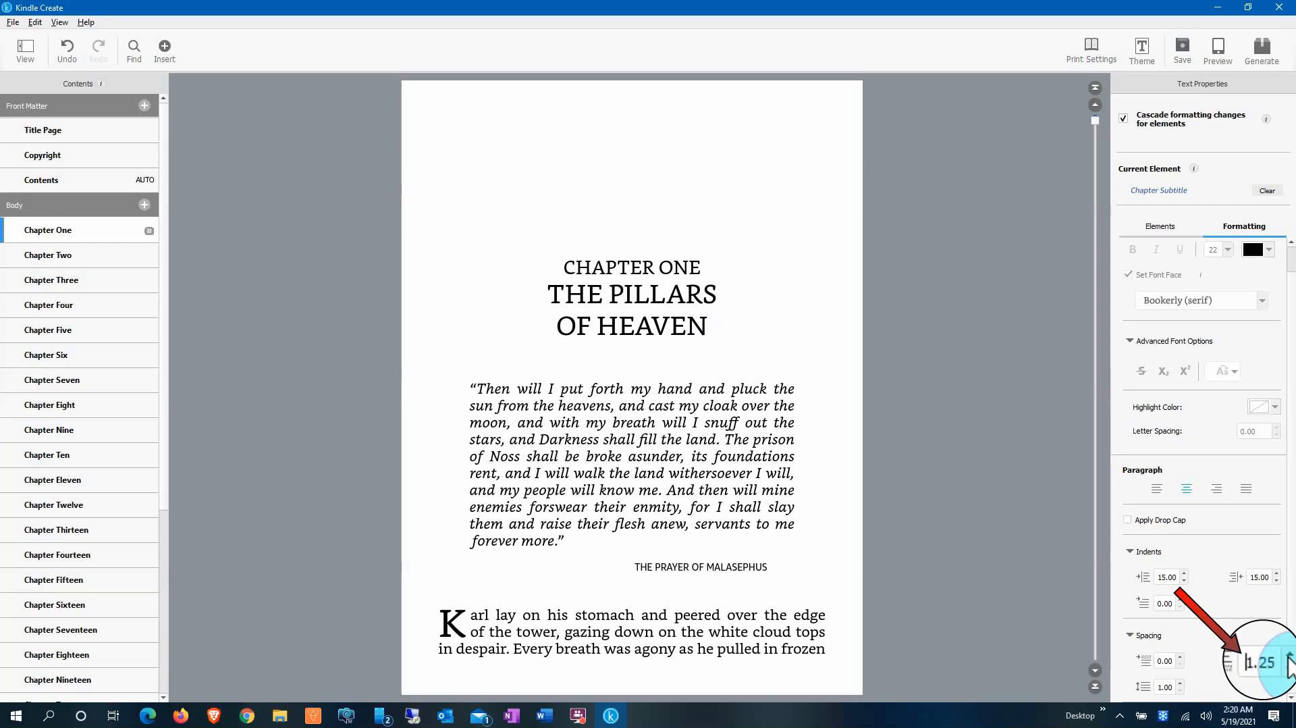
pyautogui.click(1276, 657)
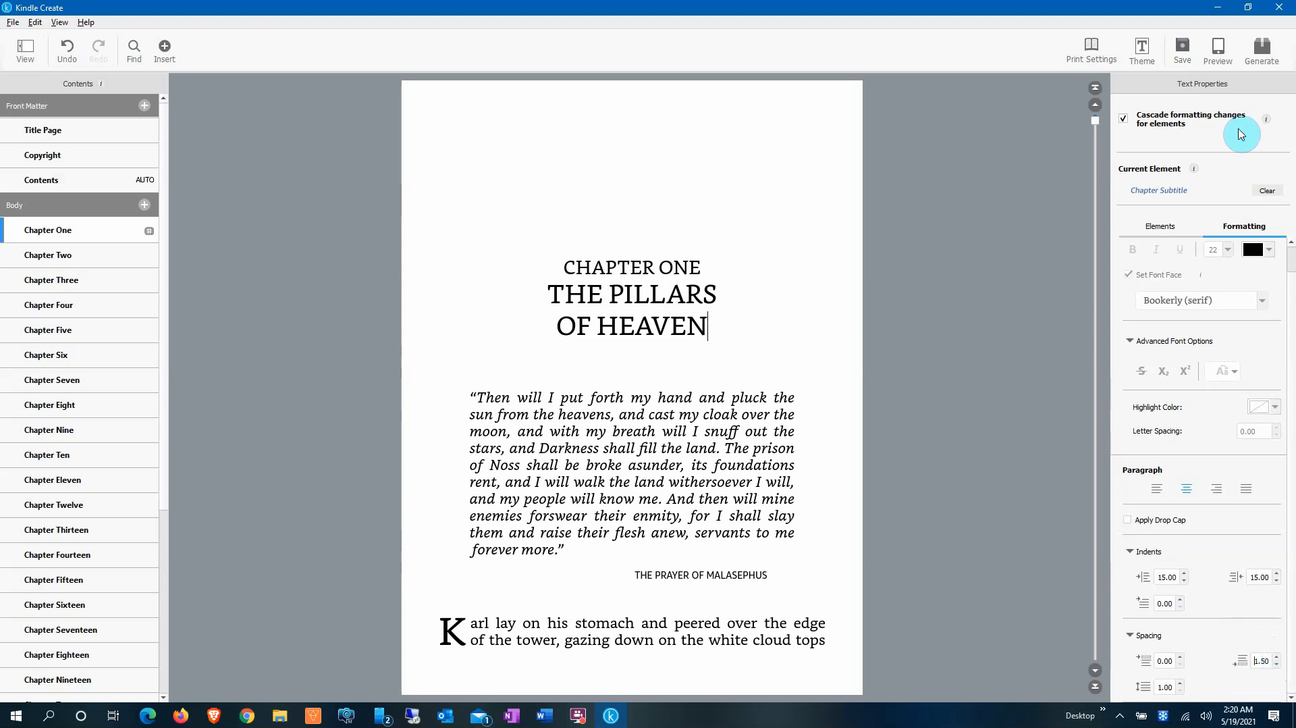
# Step: Examine the opening pages of Chapters One, Two and Three in the preview
pyautogui.click(1224, 49)
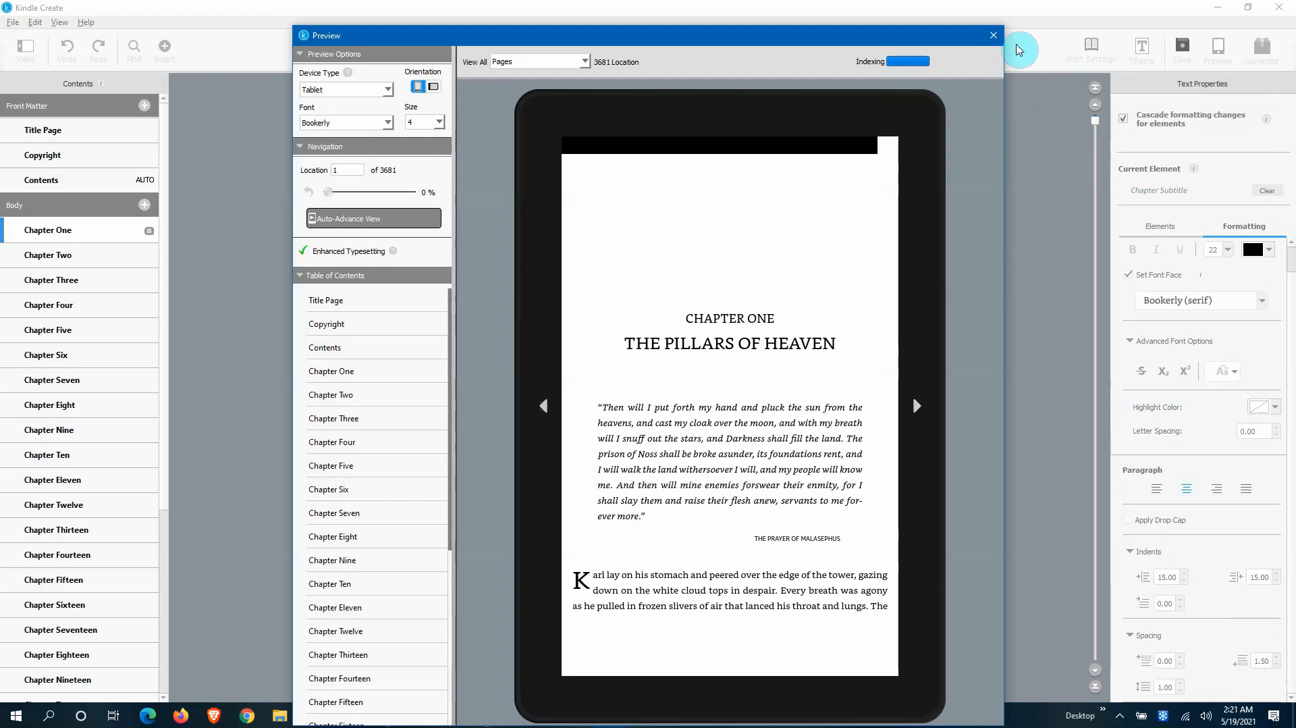
pyautogui.click(392, 397)
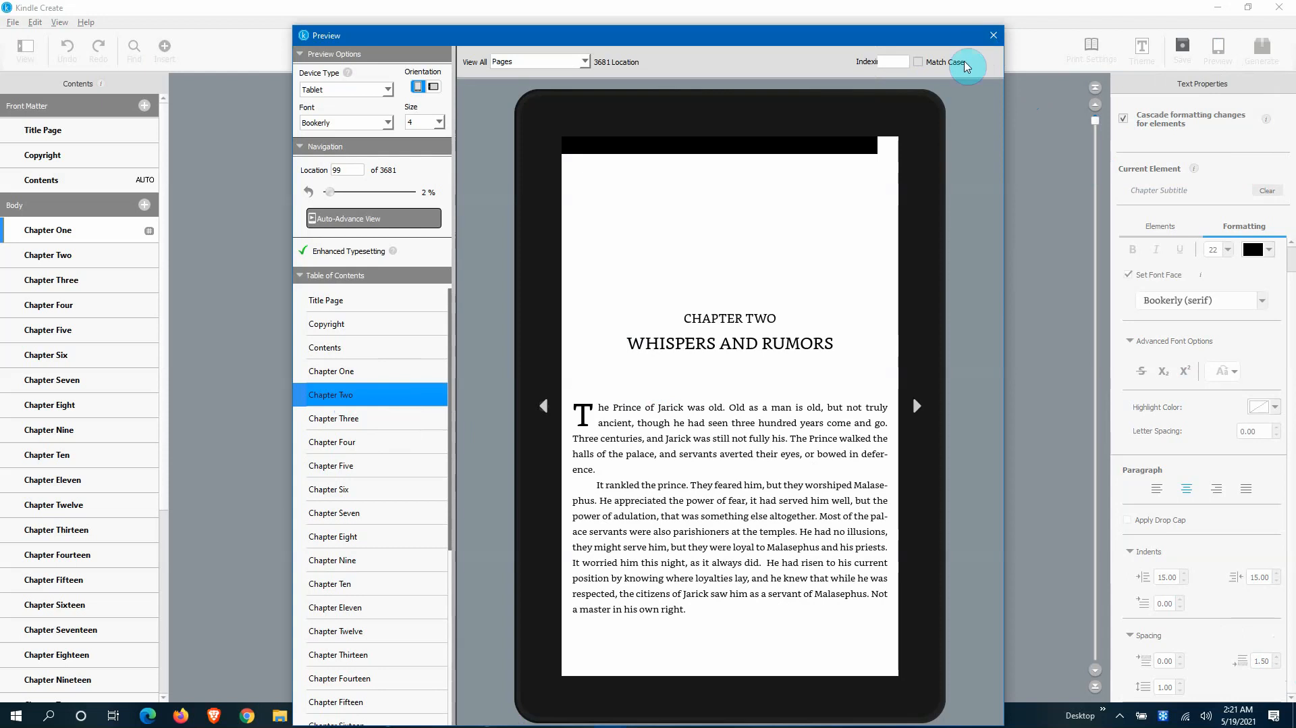
pyautogui.click(376, 417)
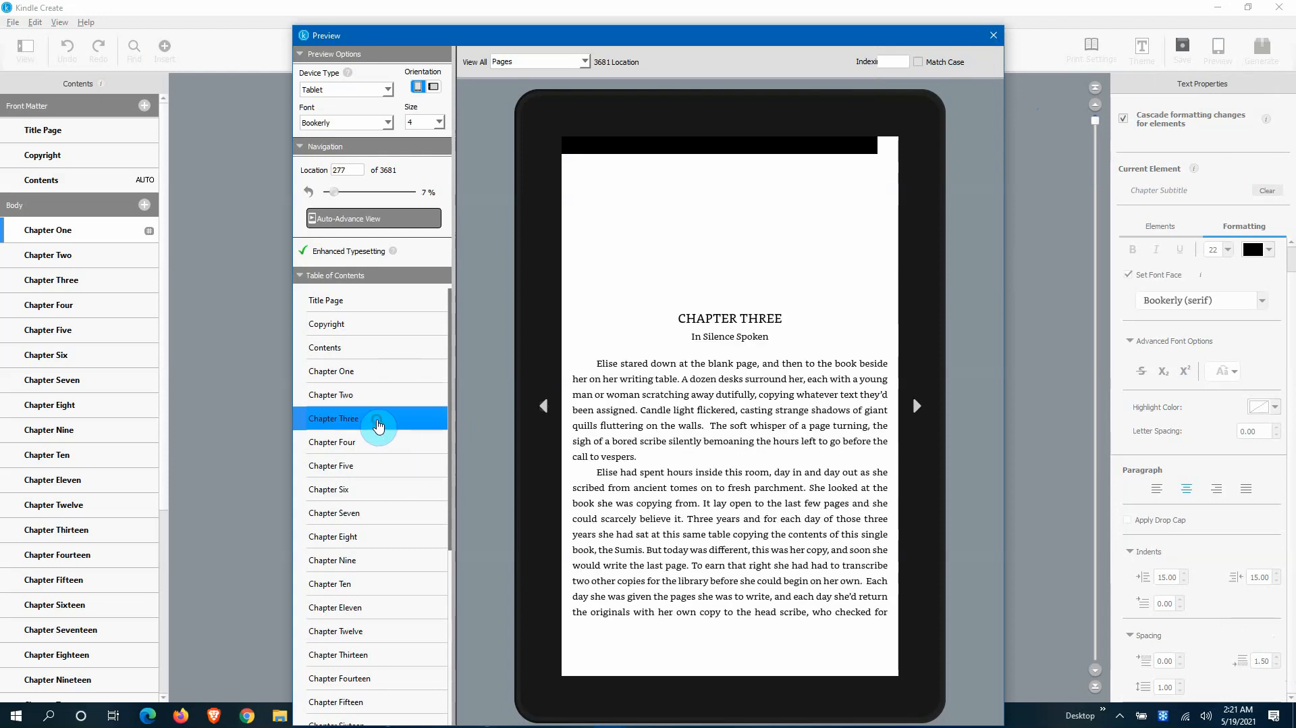
pyautogui.click(993, 35)
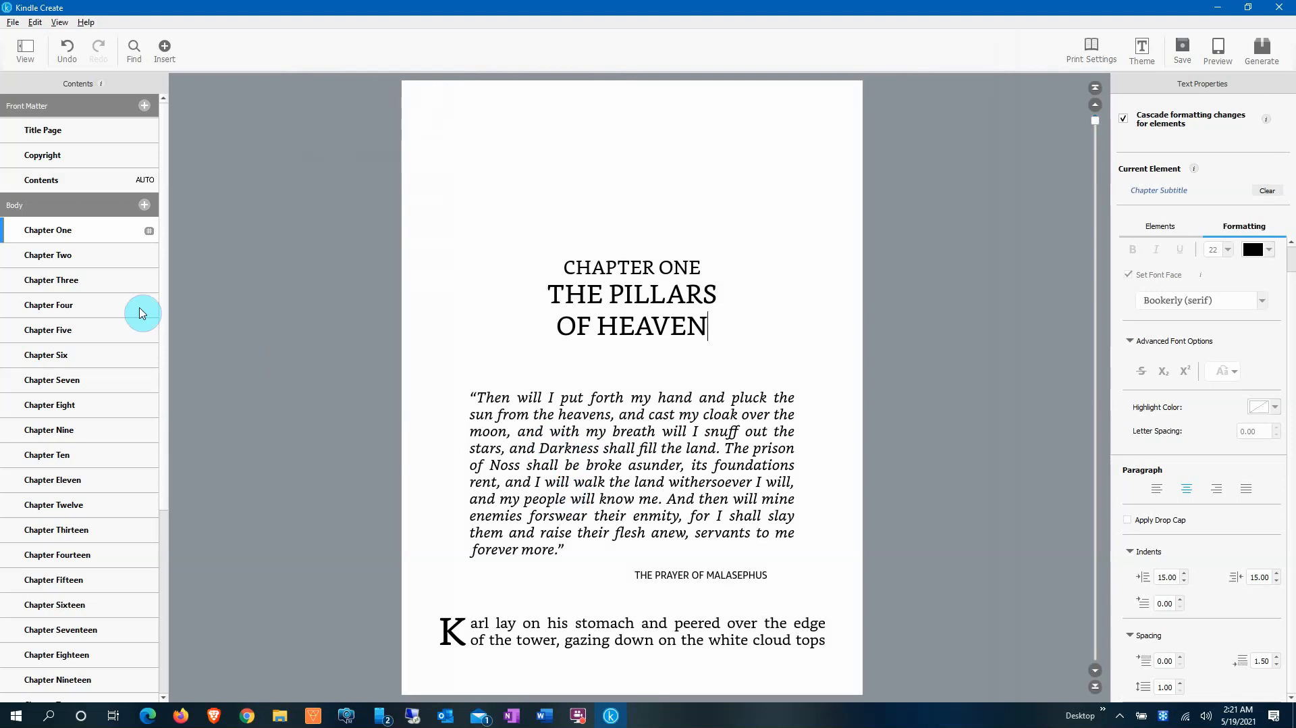
# Step: Clear the formatting of Chapter Three's opening paragraph and apply a drop cap 2 lines high to it
pyautogui.click(105, 288)
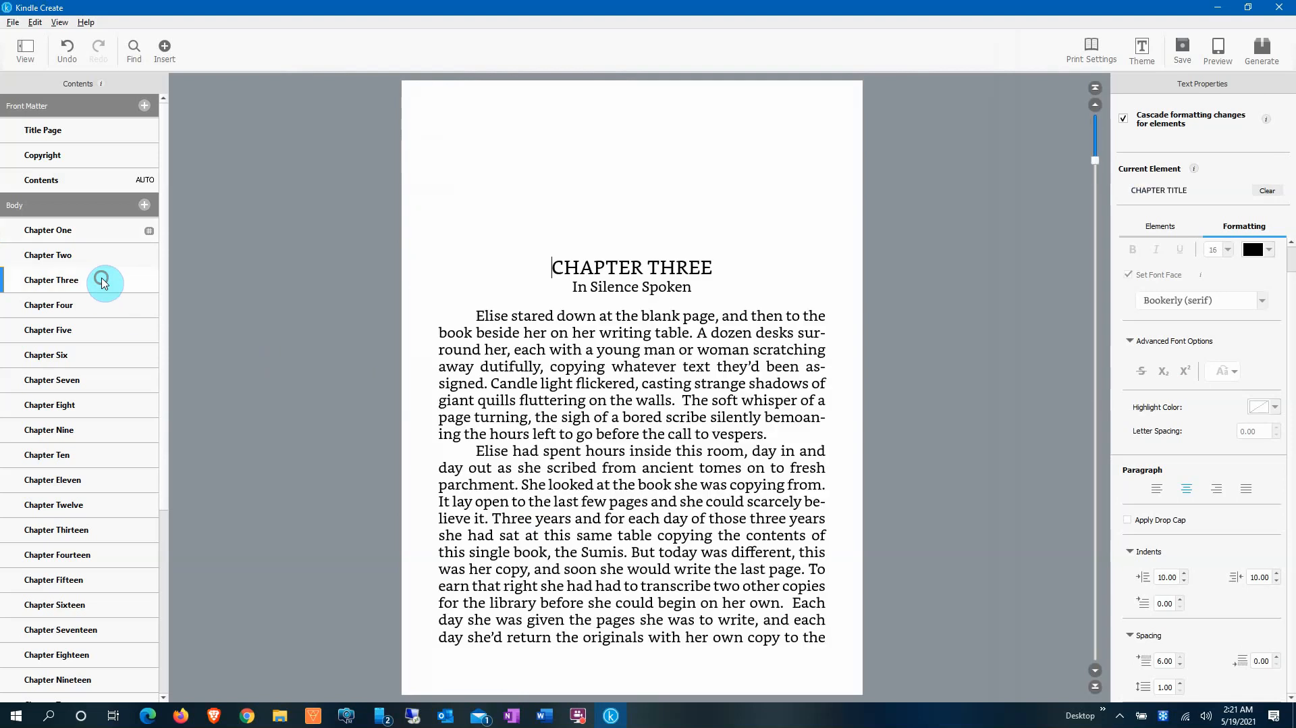
pyautogui.click(544, 318)
pyautogui.click(1268, 191)
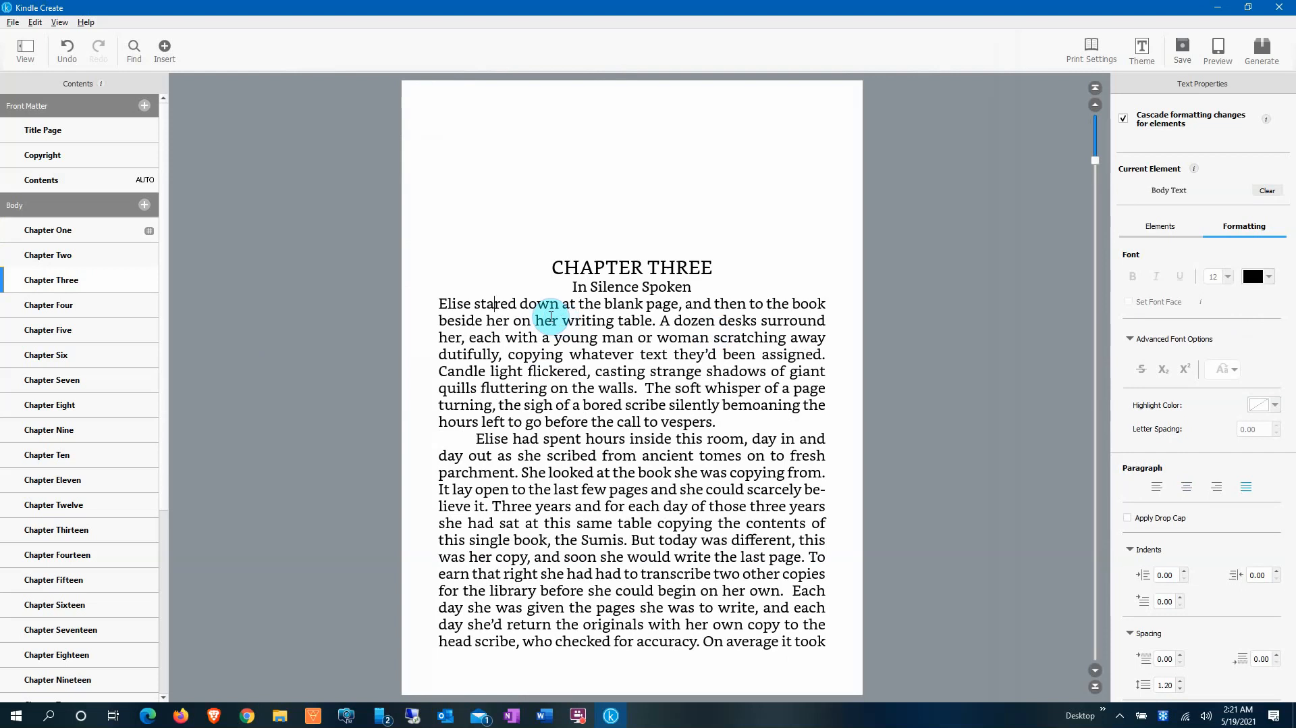
pyautogui.click(1178, 519)
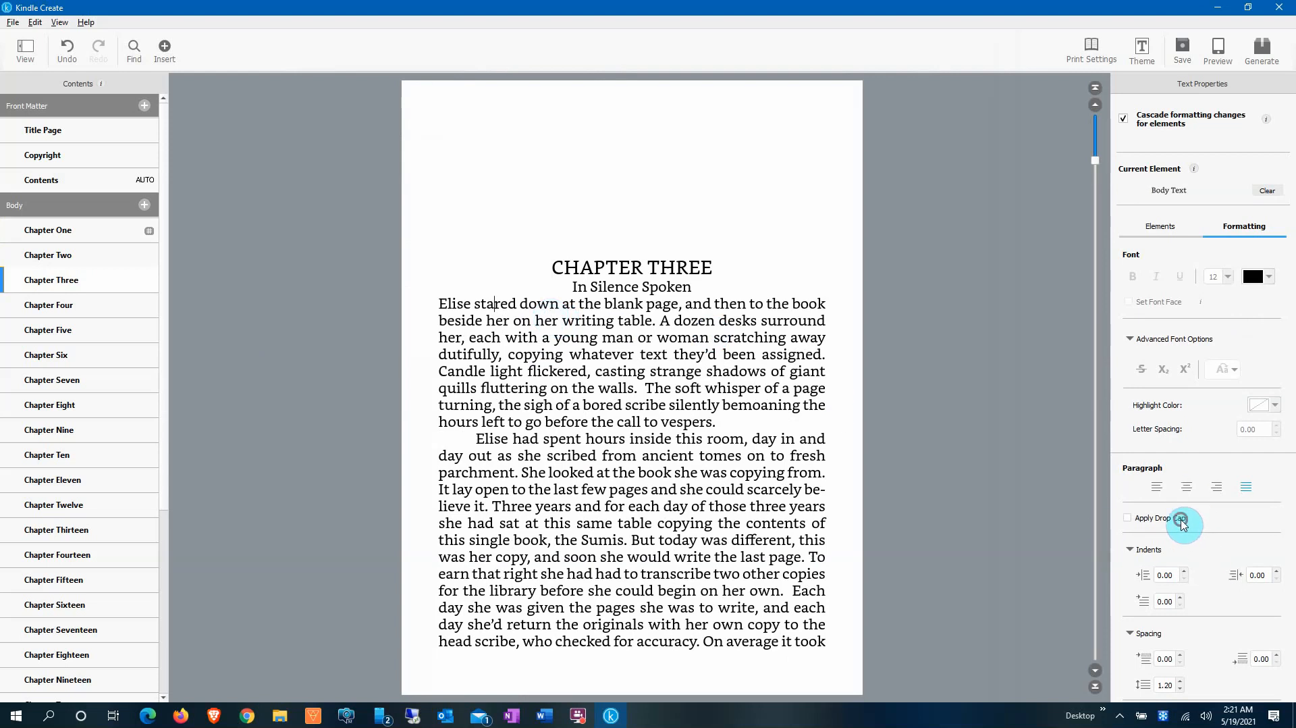
pyautogui.click(1197, 541)
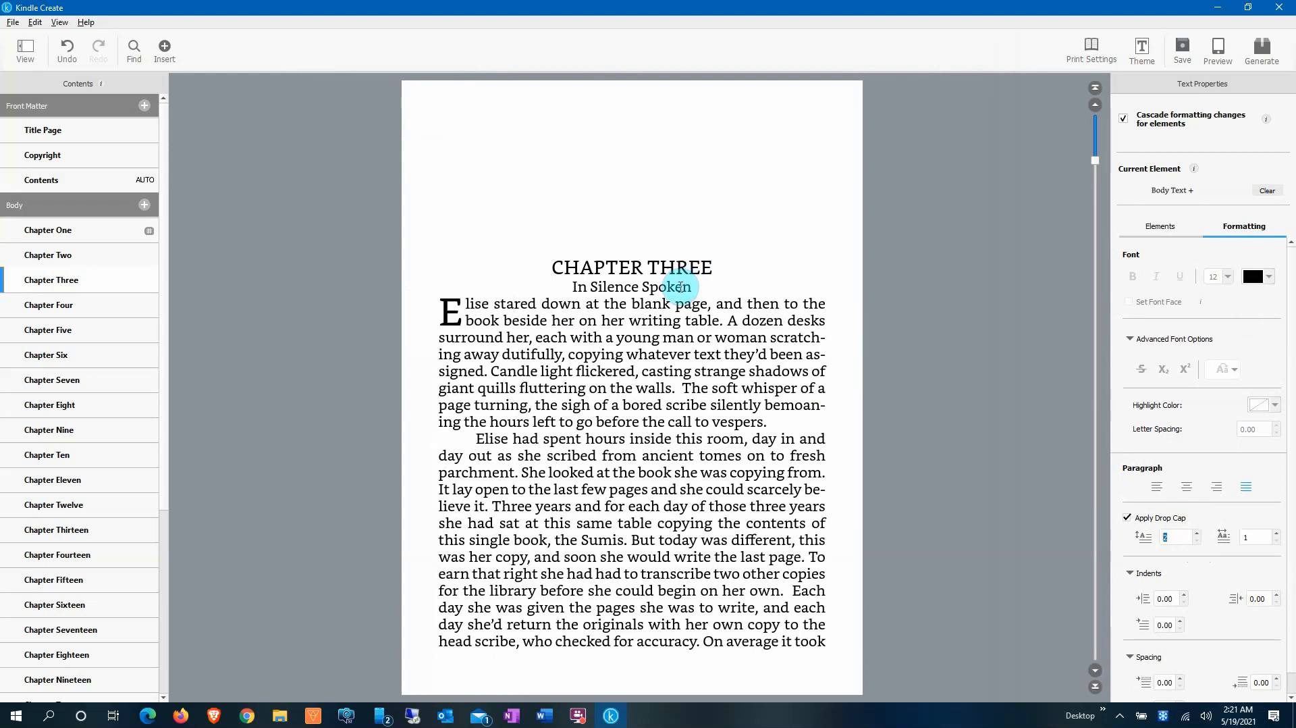
# Step: Apply the Chapter Subtitle element to "In Silence Spoken" below the Chapter Three title
pyautogui.doubleClick(680, 287)
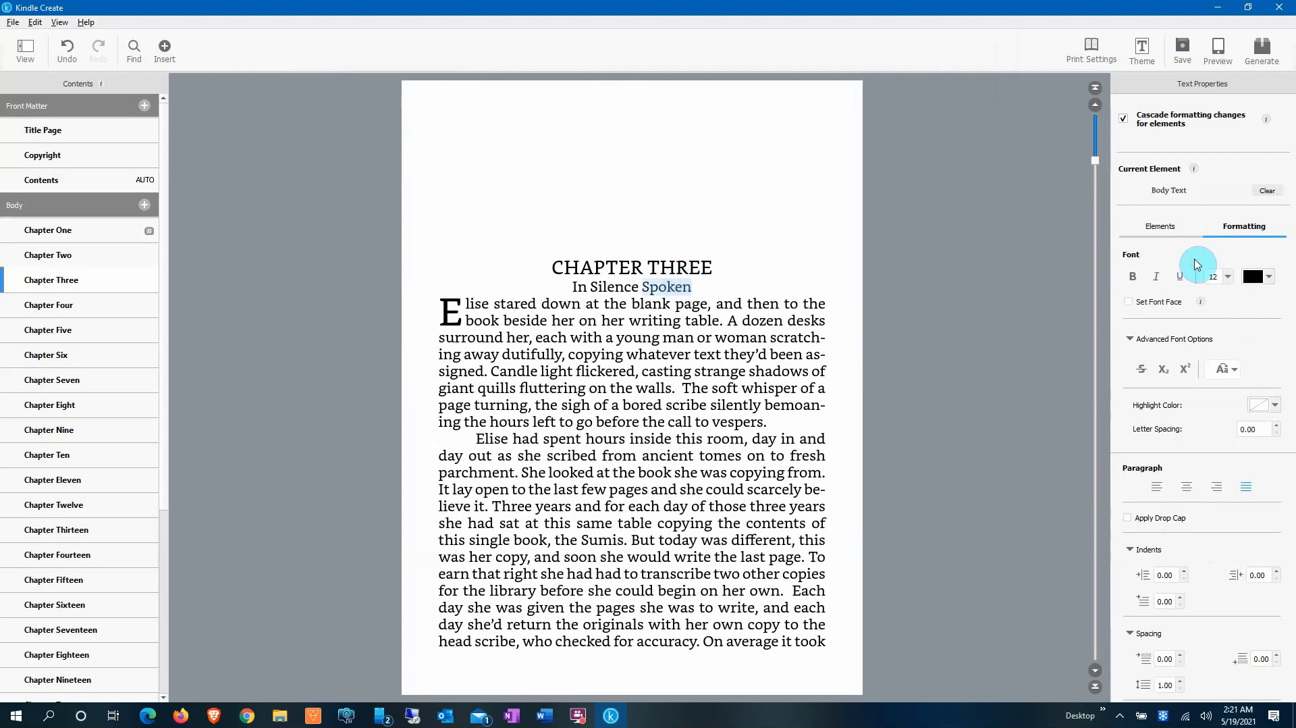
pyautogui.click(1170, 231)
pyautogui.click(1199, 319)
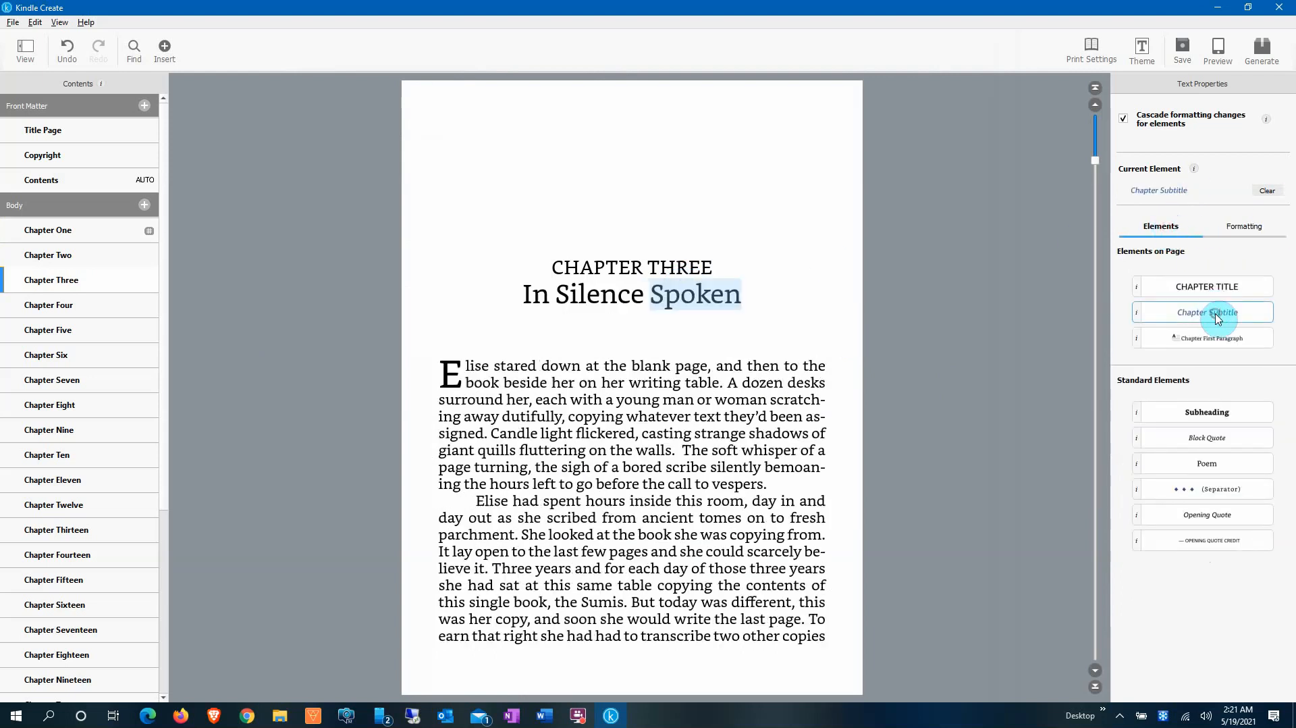
# Step: Check Chapter Three's opening page in the preview and save the project as "A Season of Storms^J final layout 8-9-2014_KC1"
pyautogui.click(1219, 53)
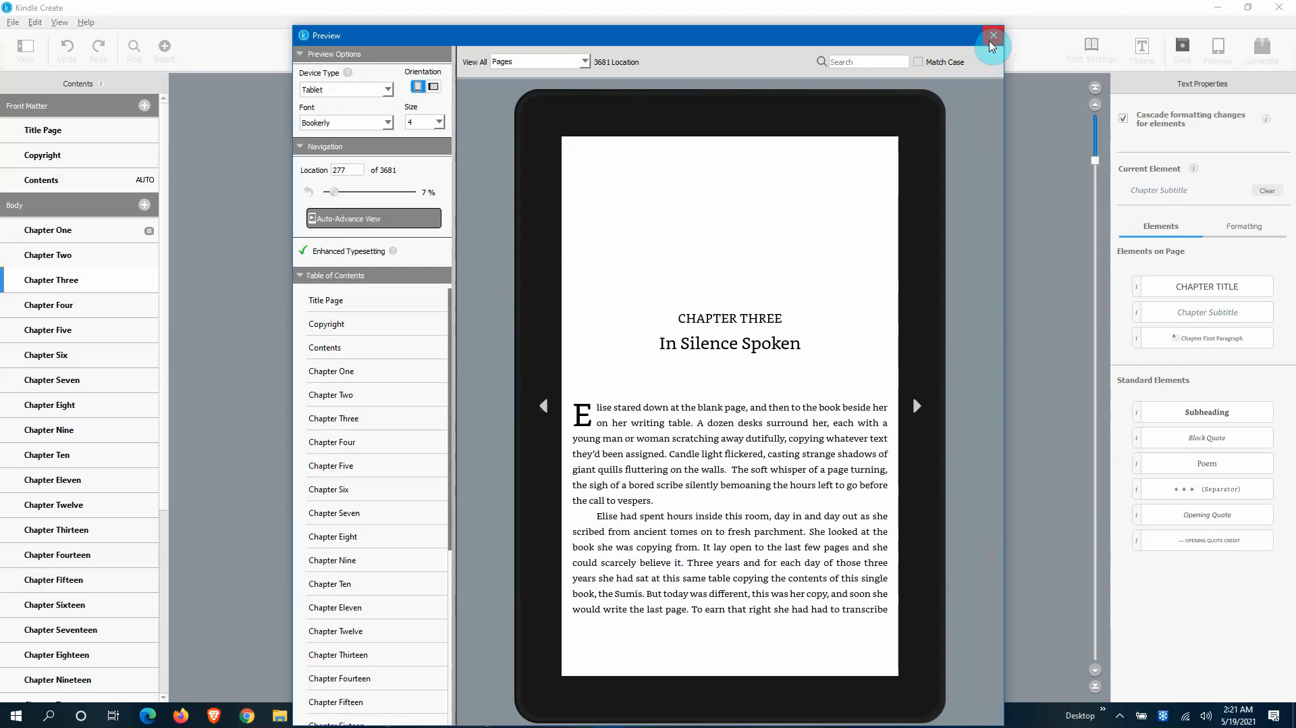
pyautogui.click(994, 35)
pyautogui.click(1181, 54)
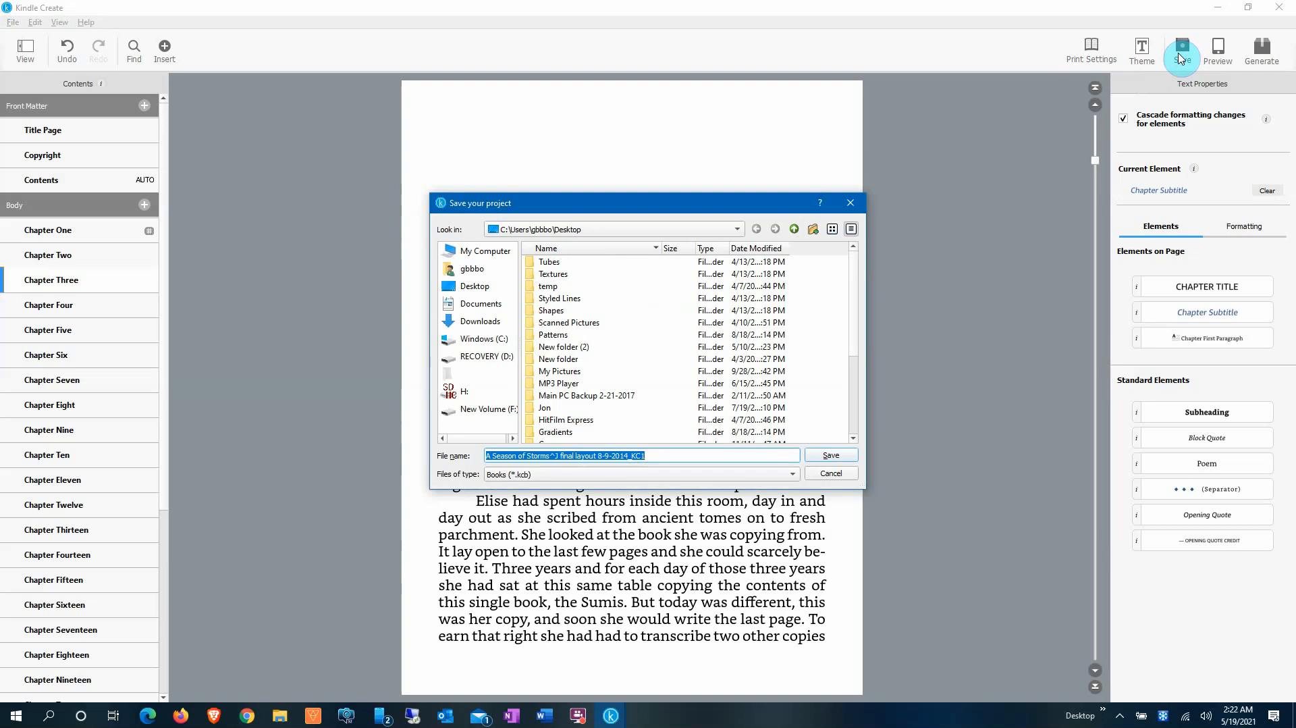
pyautogui.click(826, 455)
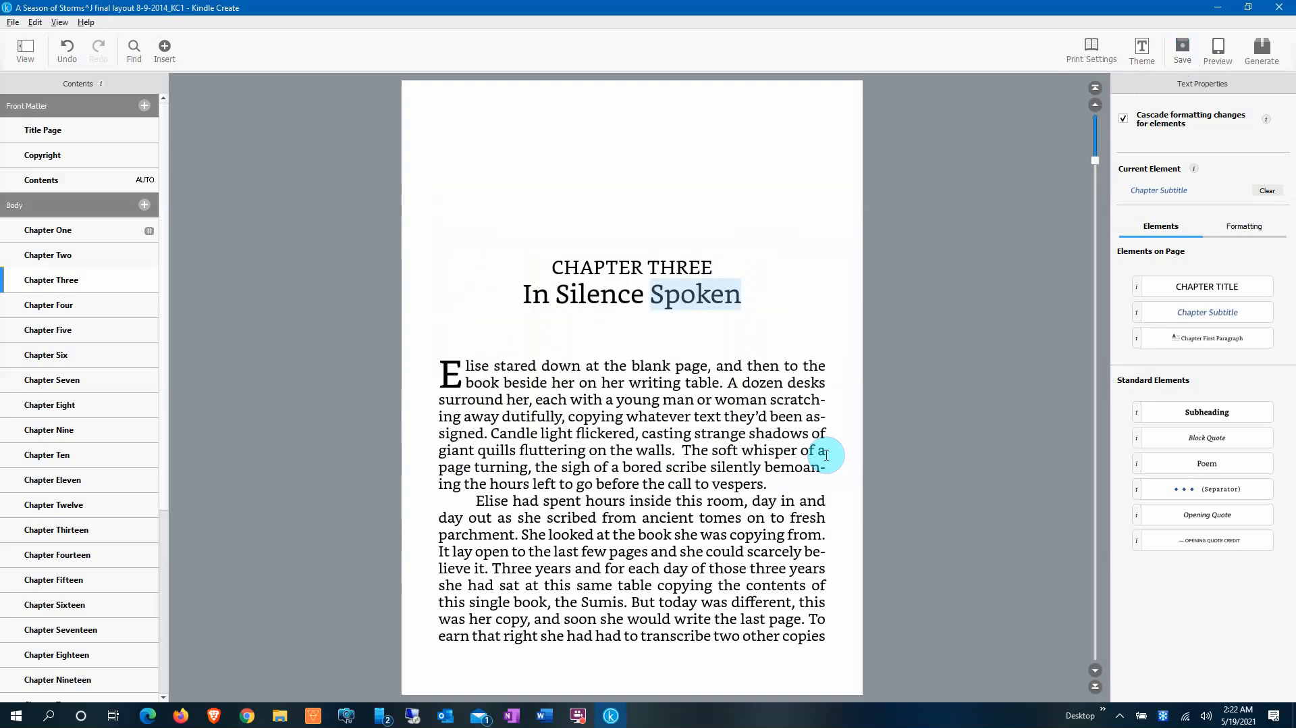
# Step: Choose stock-photo-129224877.jpg as the chapter start image for Chapter Three
pyautogui.click(164, 50)
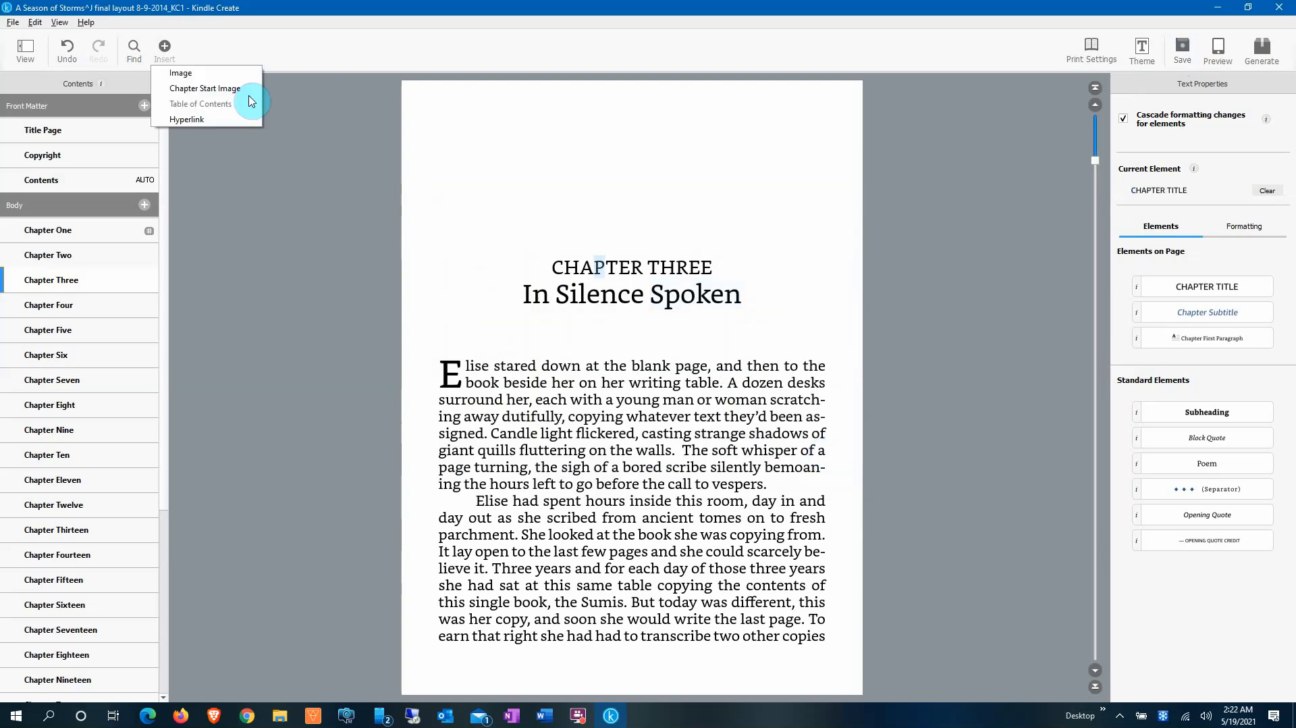
pyautogui.click(206, 83)
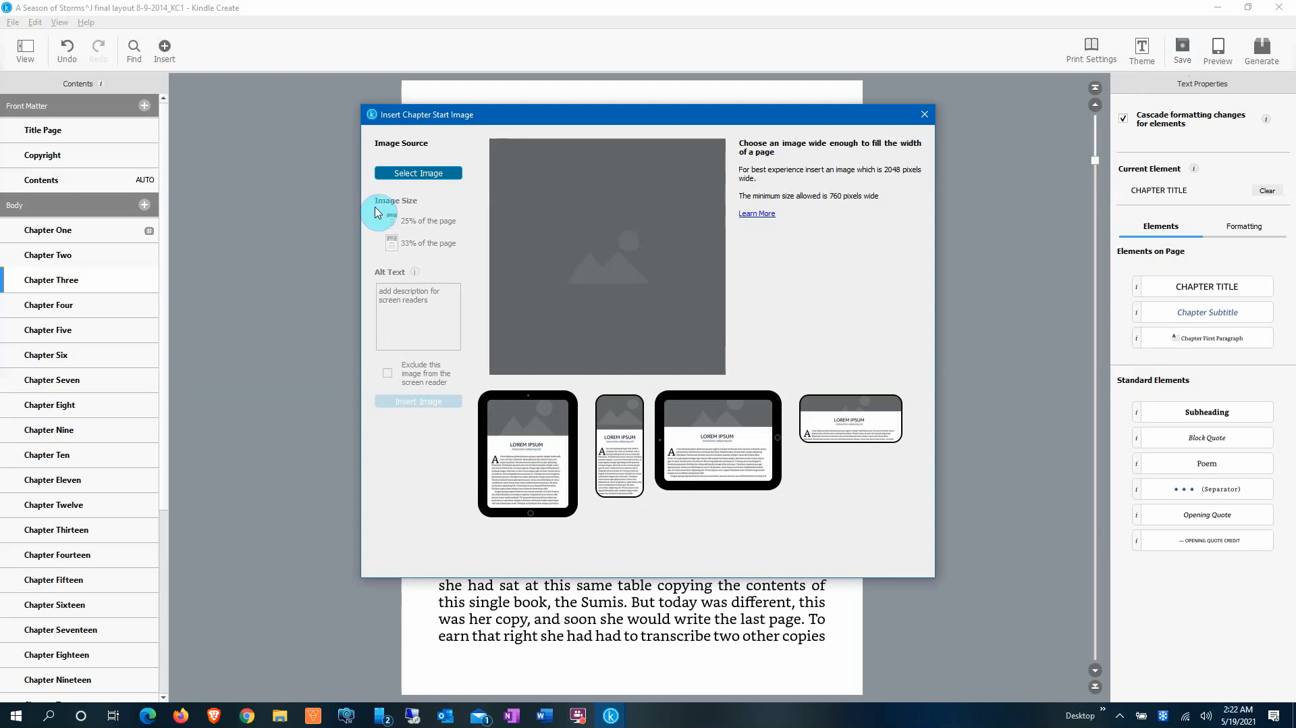
pyautogui.click(439, 186)
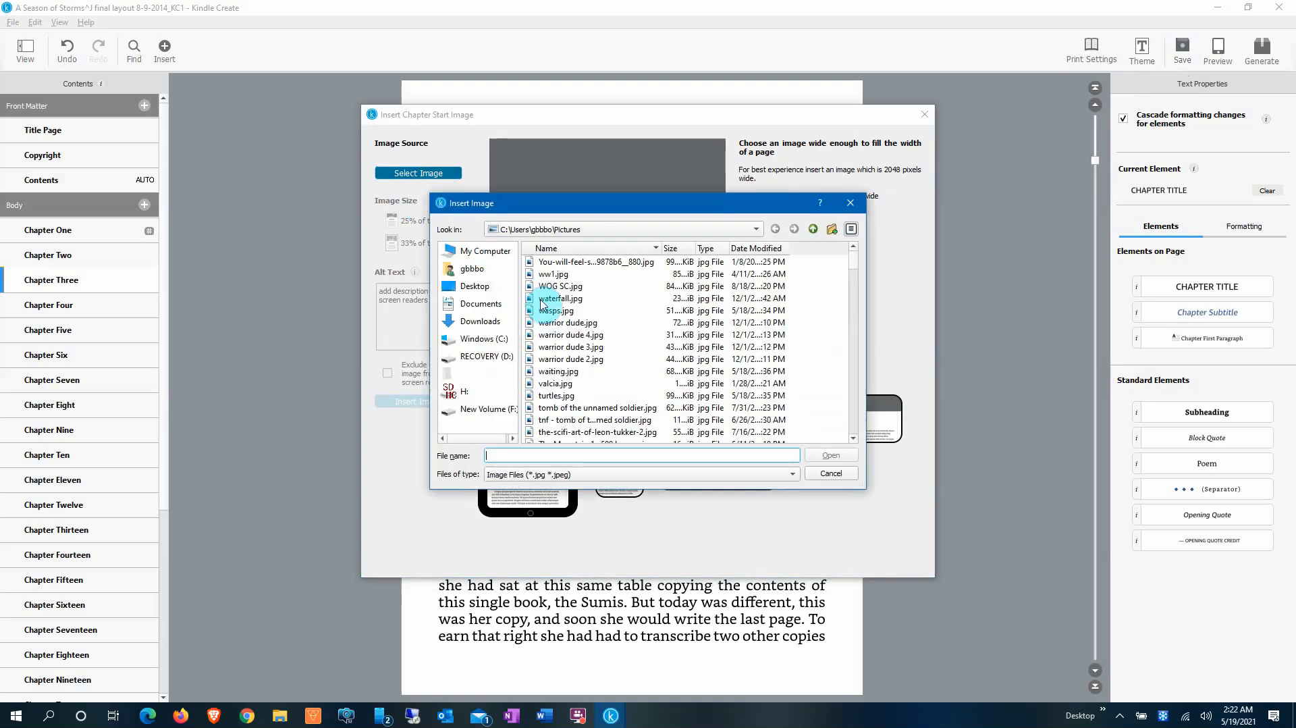
pyautogui.scroll(1, 585, 390)
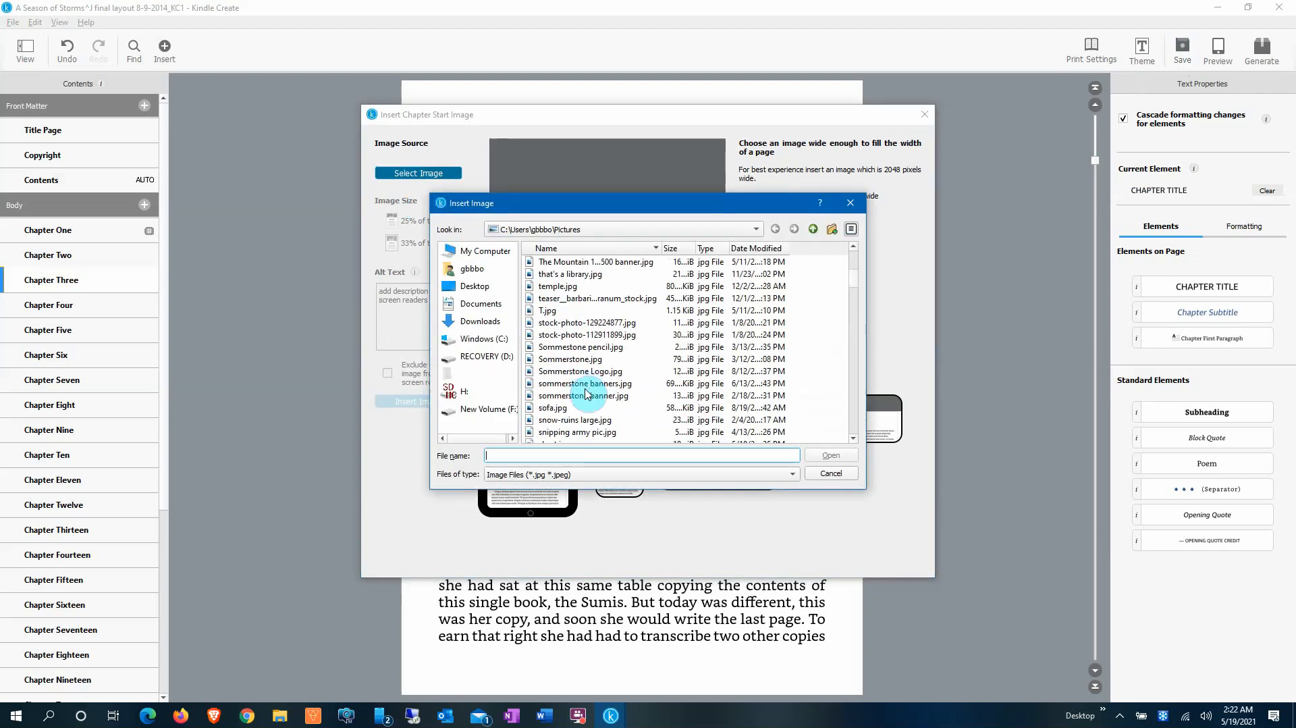
pyautogui.click(594, 324)
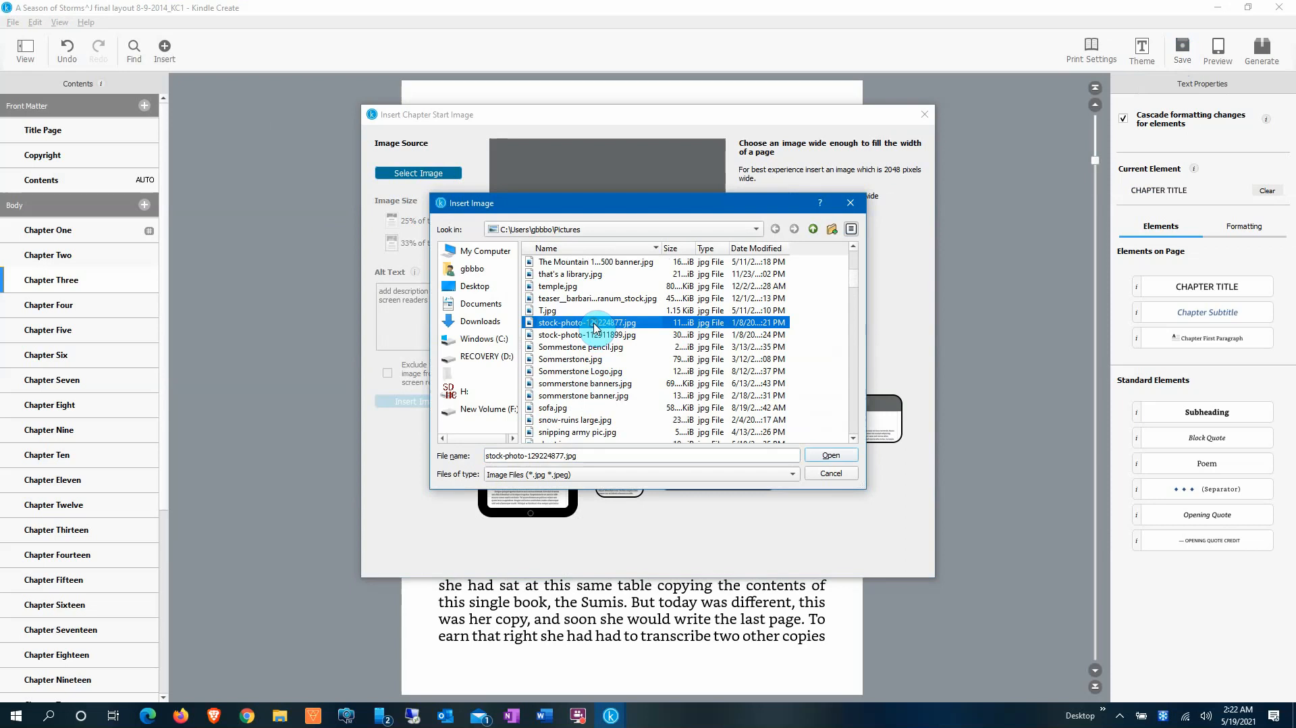
pyautogui.click(841, 455)
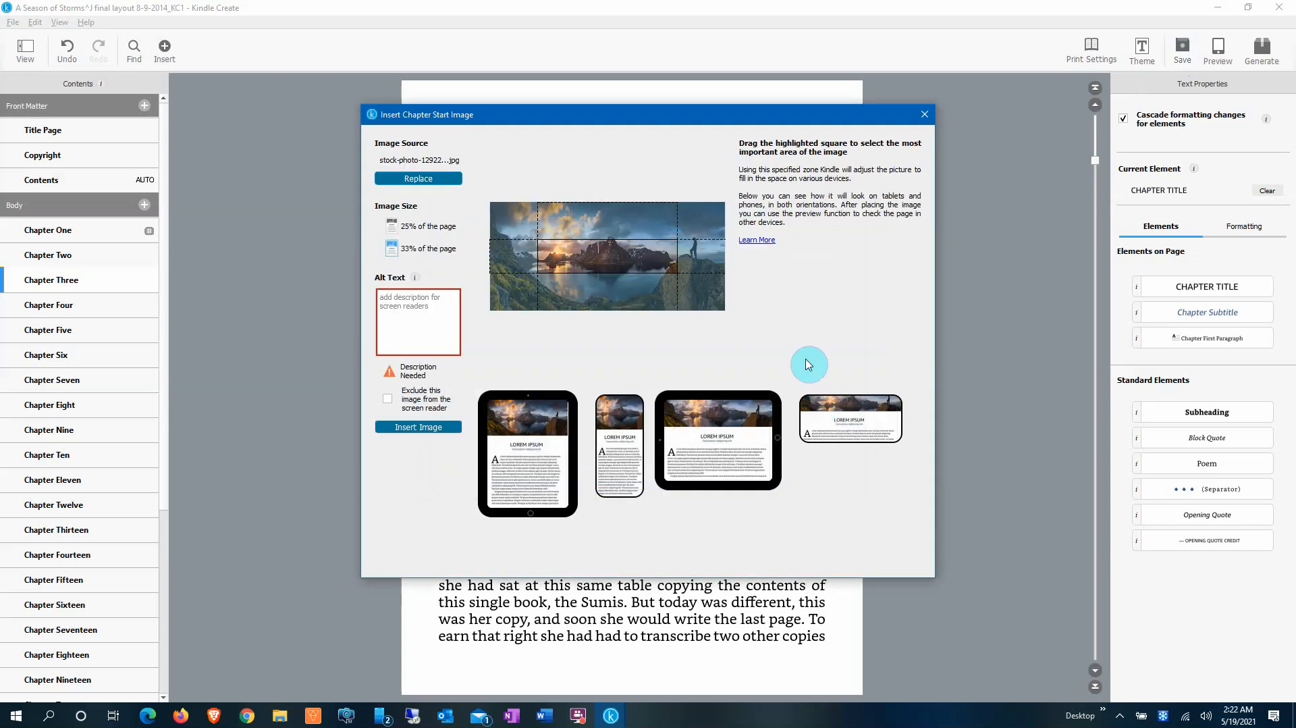
# Step: Shift the chapter start image's focus area slightly upward, exclude the image from the screen reader and insert it
pyautogui.moveTo(632, 248); pyautogui.dragTo(636, 238)
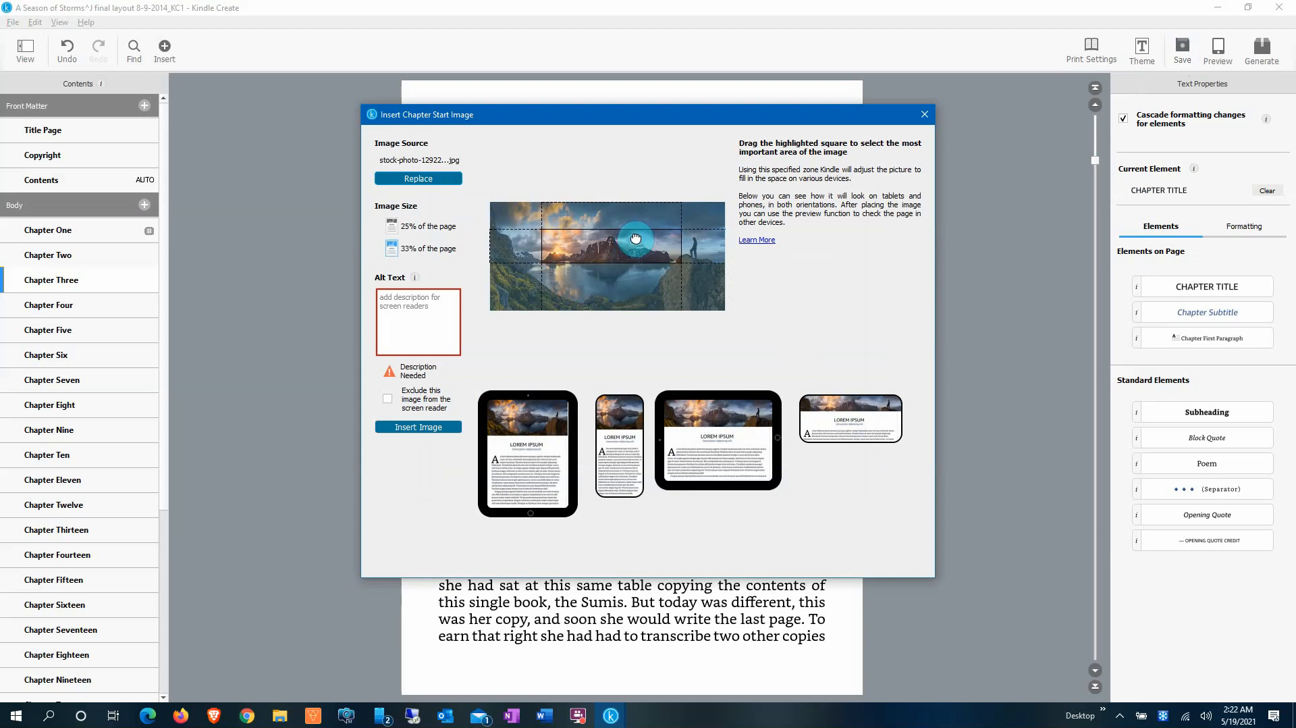
pyautogui.click(427, 318)
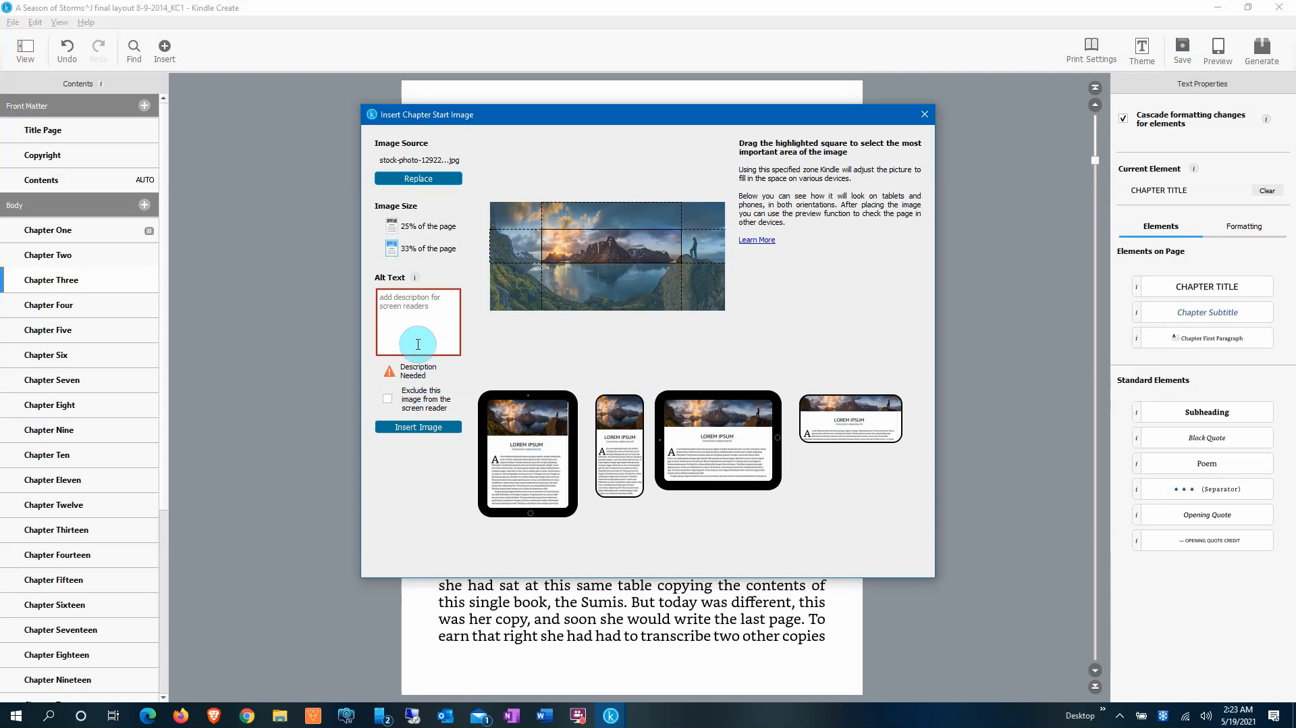
pyautogui.click(387, 398)
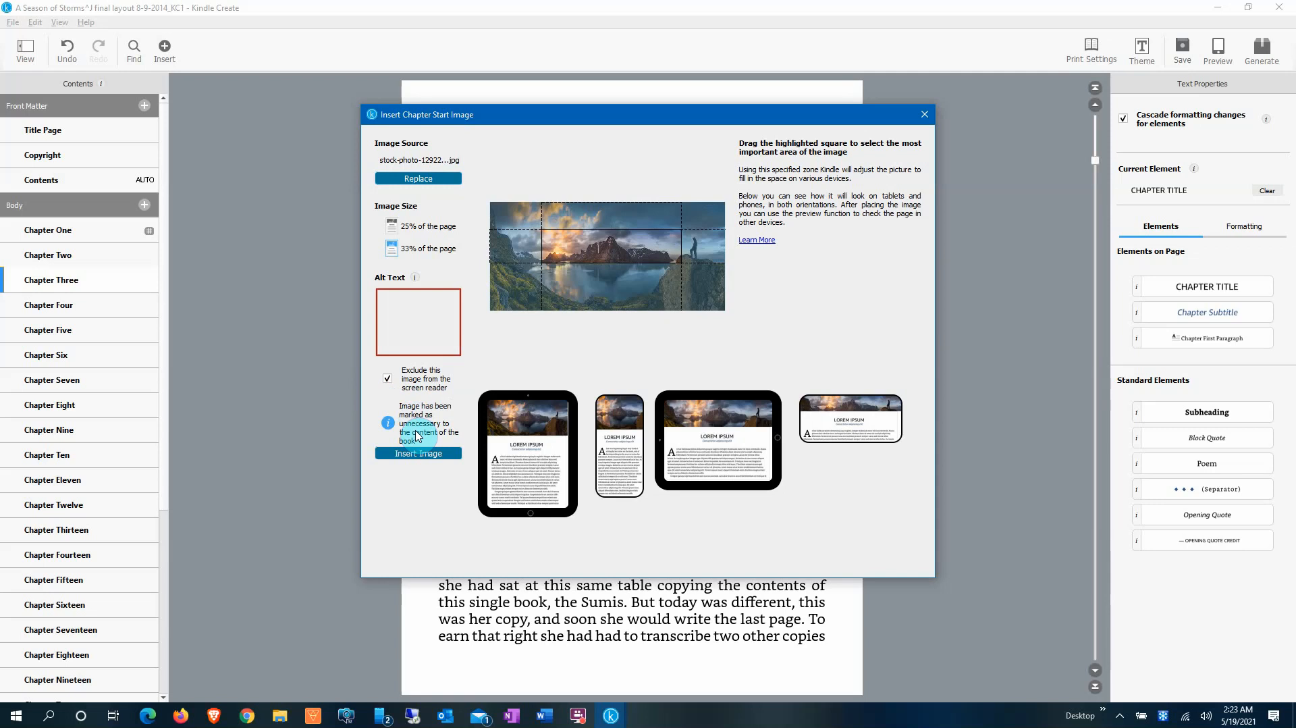
pyautogui.click(447, 460)
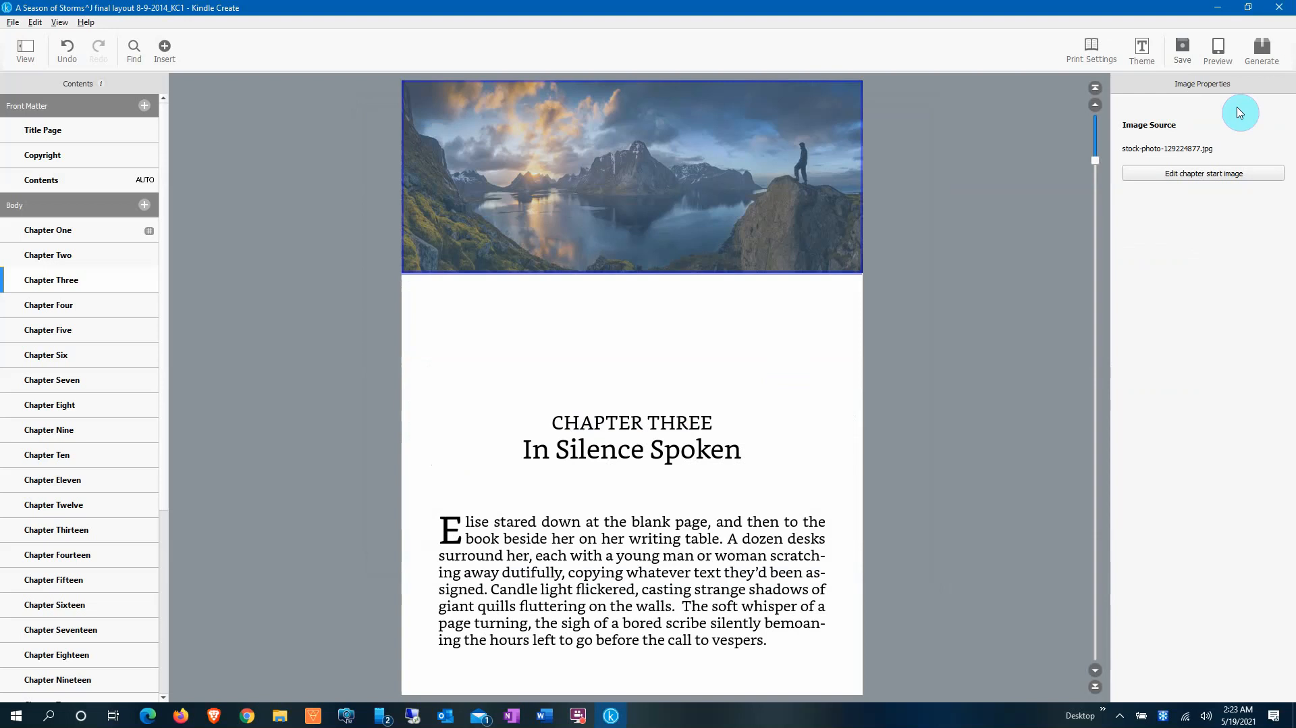
# Step: Check Chapter Three's start image in the preview and undo its insertion
pyautogui.click(1220, 54)
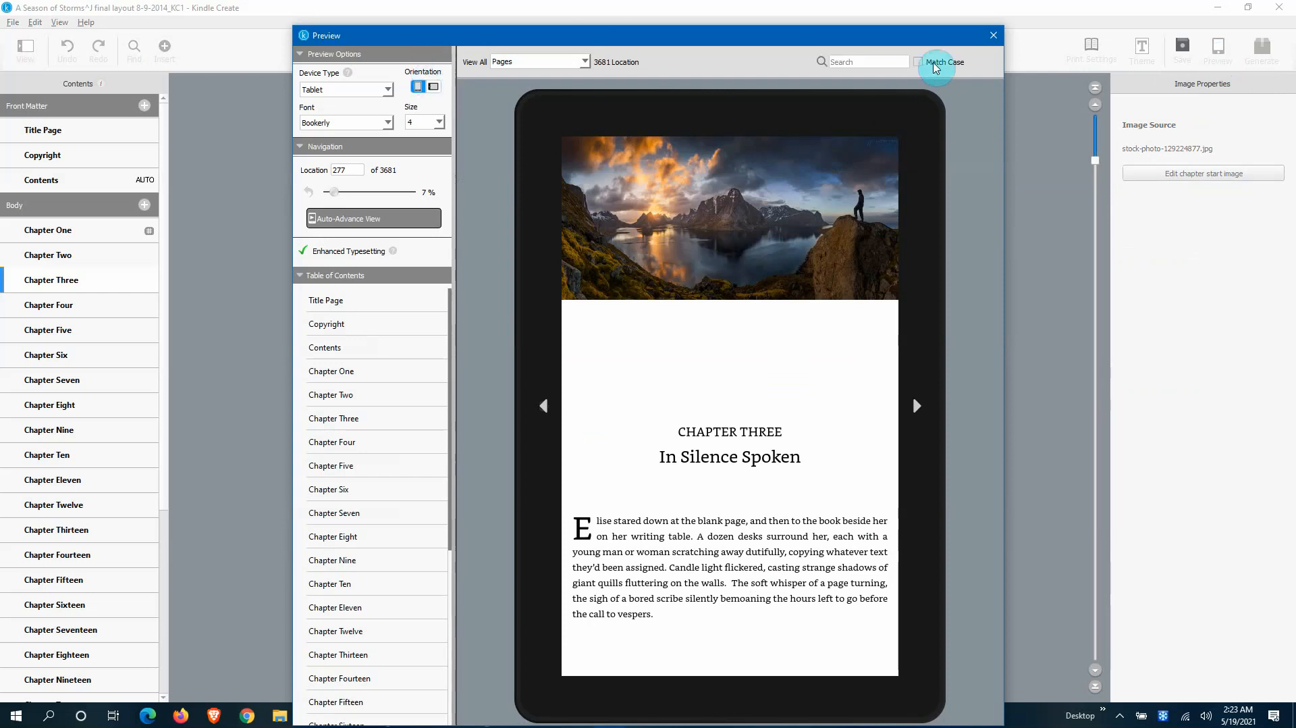
pyautogui.click(993, 35)
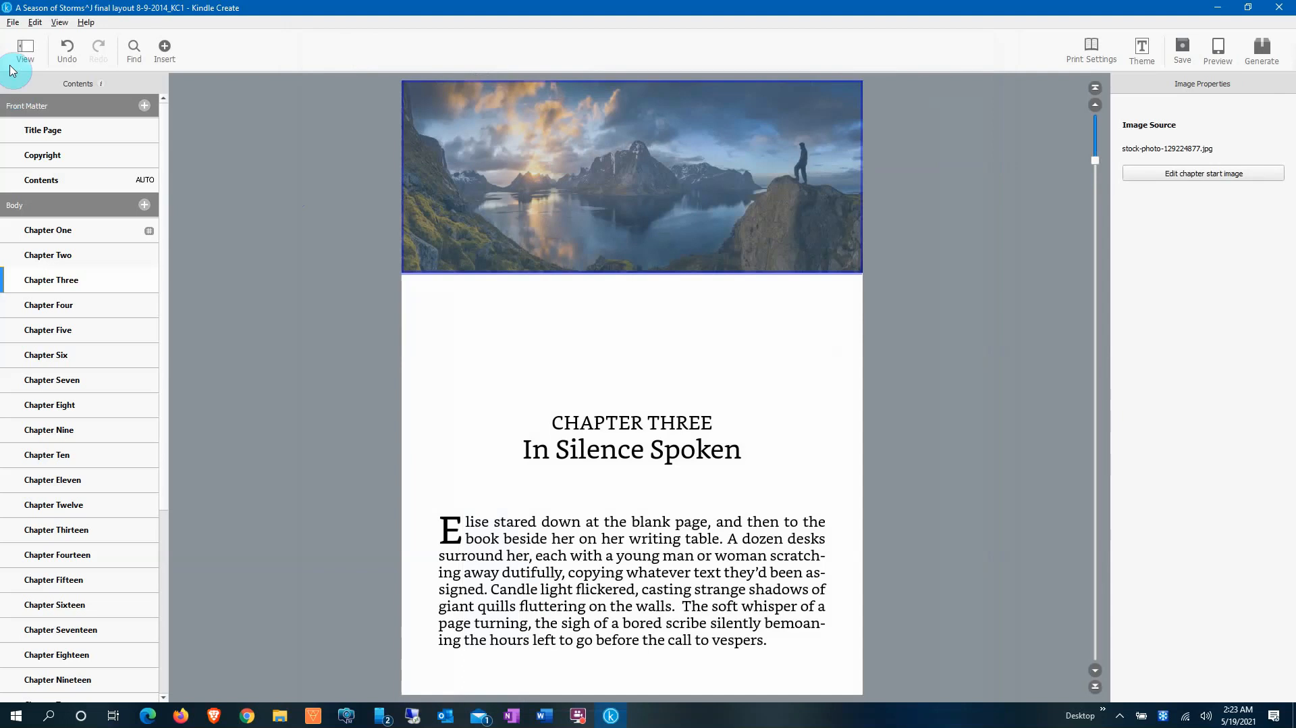
pyautogui.click(67, 47)
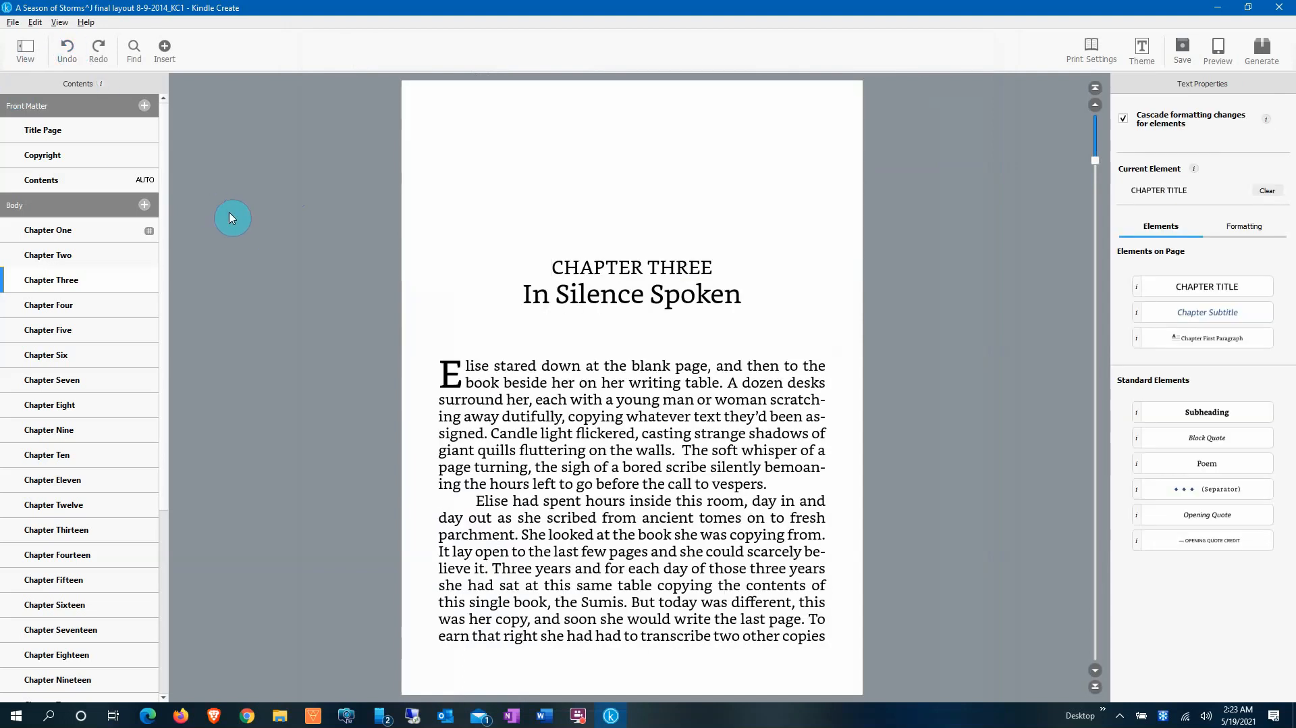
# Step: Insert the image warrior dude 4.jpg before Chapter Three's second paragraph, beginning "Elise had spent hours"
pyautogui.click(475, 383)
pyautogui.click(474, 502)
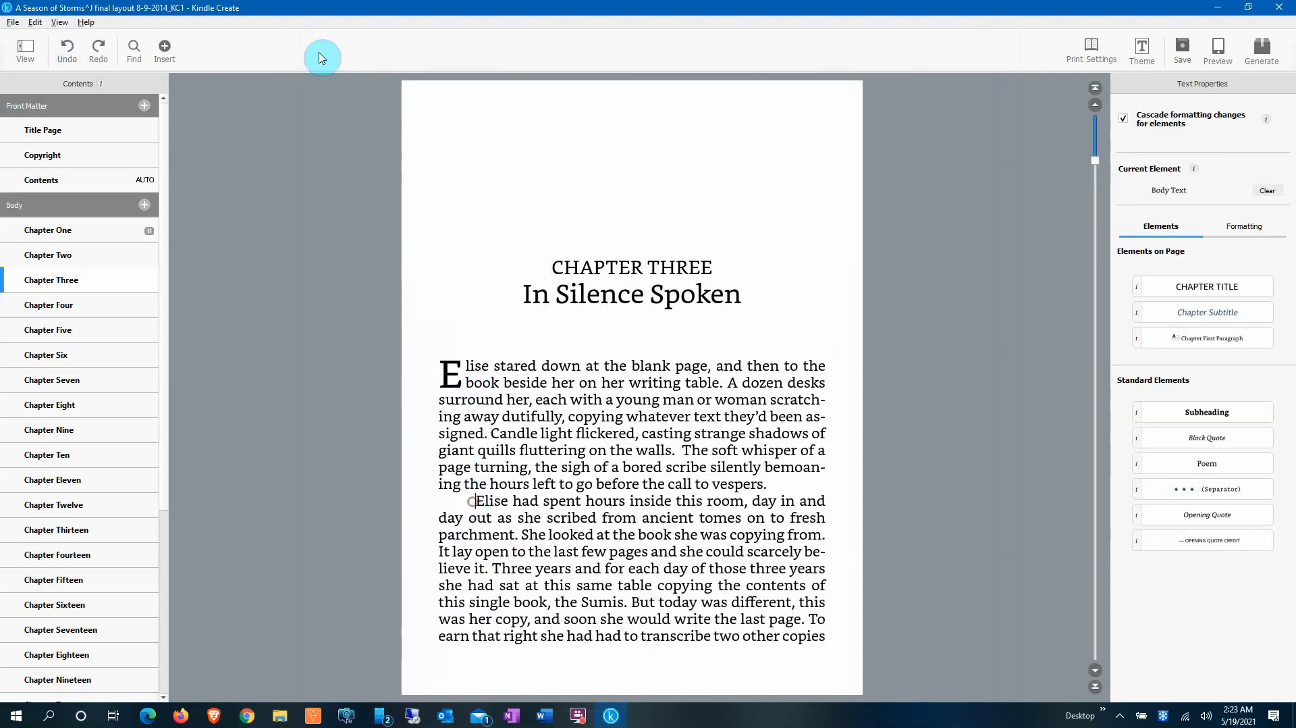
pyautogui.click(167, 53)
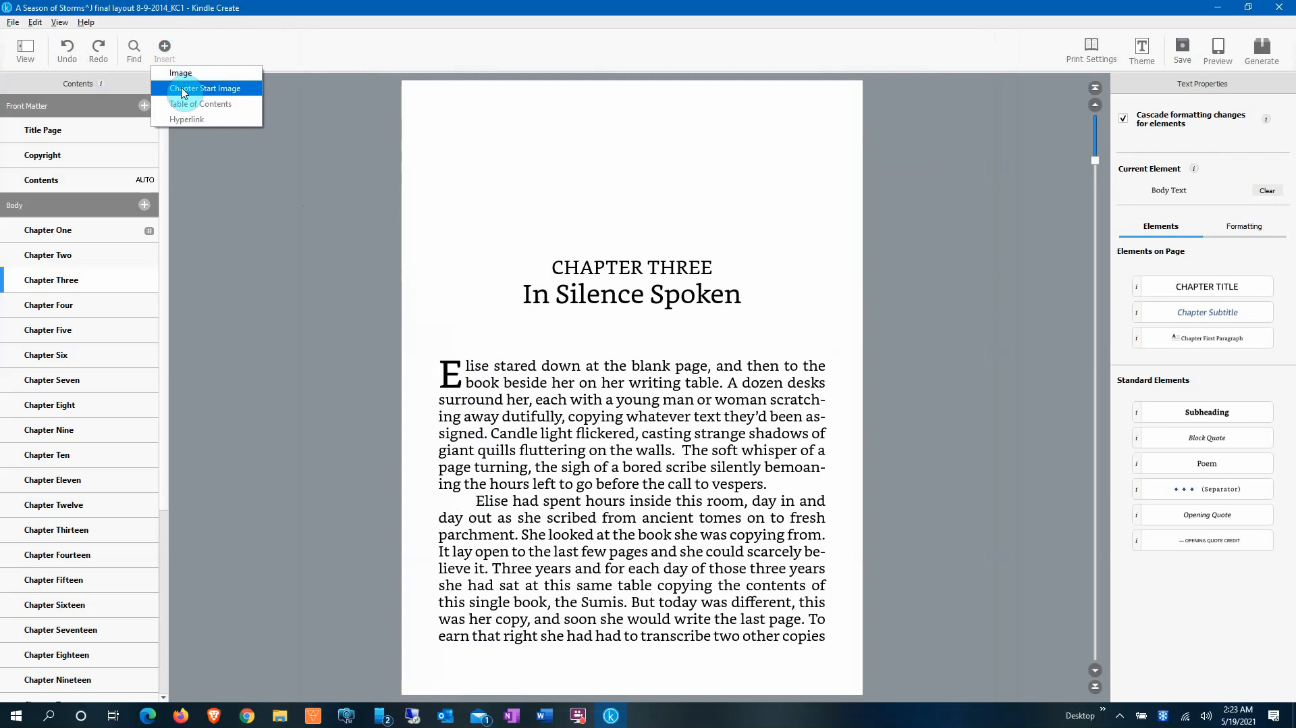
pyautogui.click(180, 74)
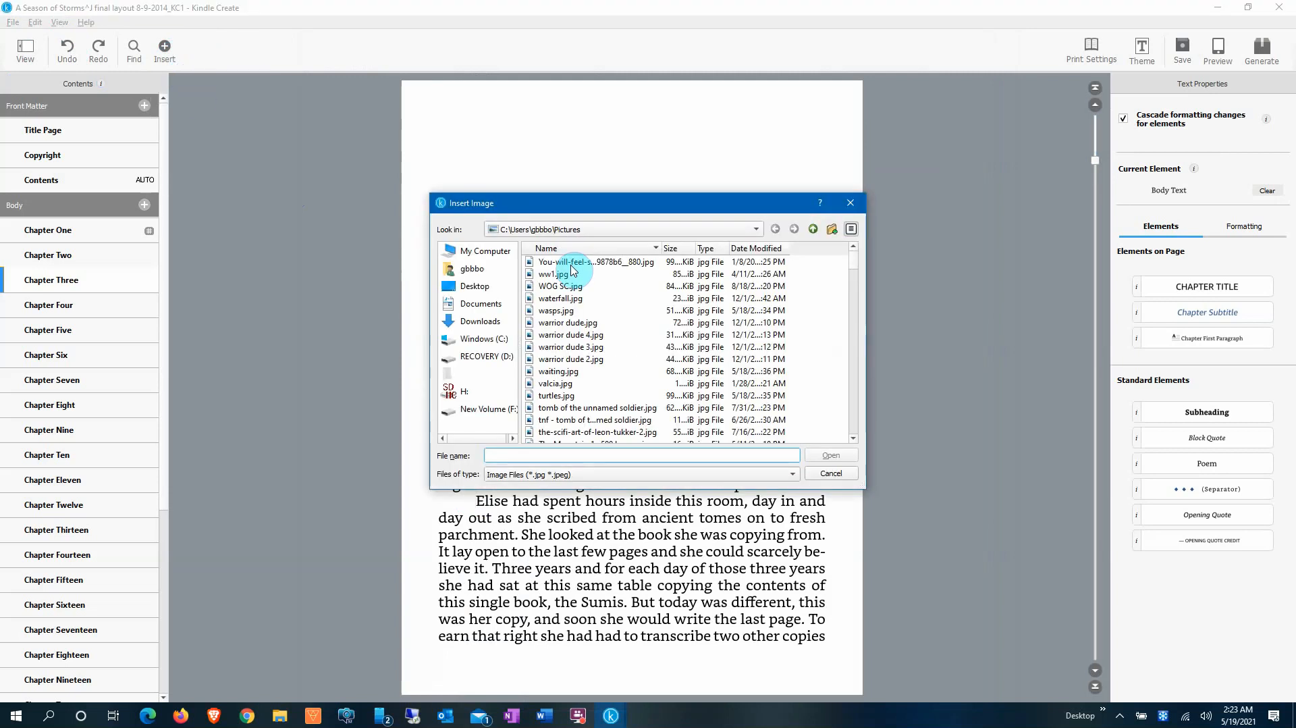
pyautogui.click(600, 333)
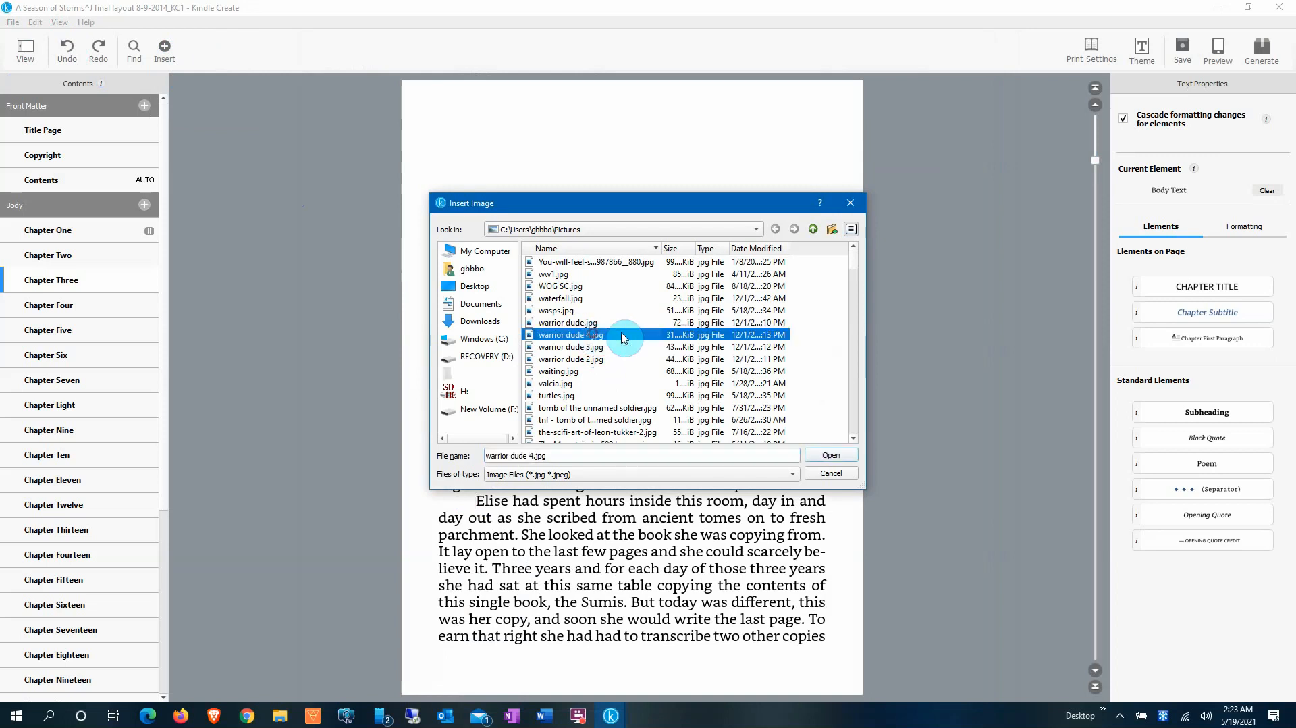
pyautogui.click(848, 460)
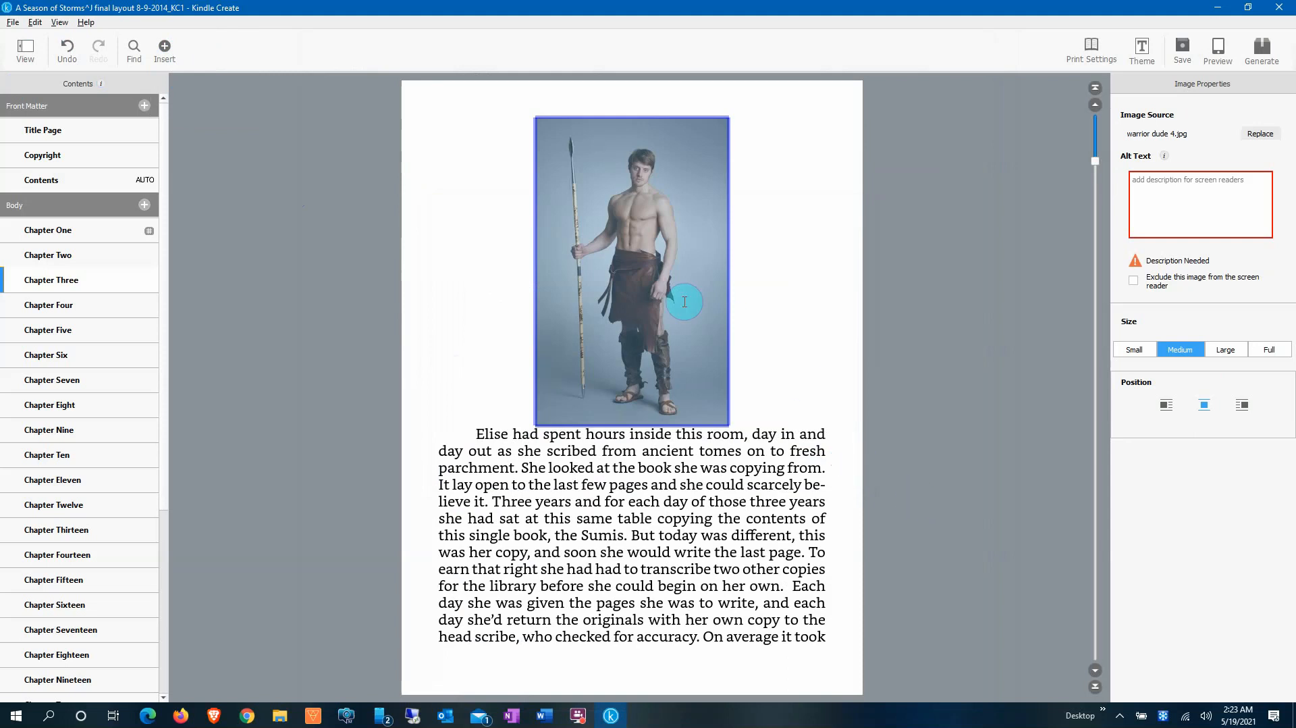
# Step: Try the warrior image at full, large, medium and small size, and exclude it from the screen reader
pyautogui.click(1267, 351)
pyautogui.click(1227, 350)
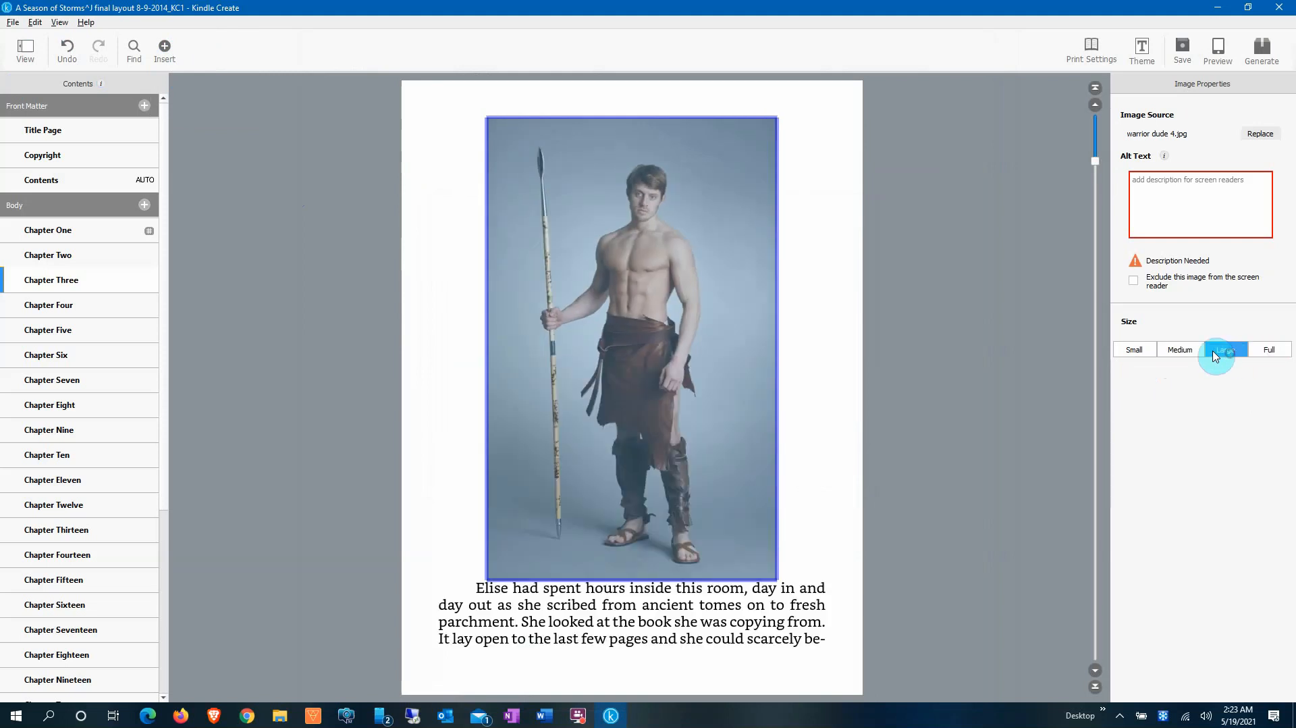
pyautogui.click(1195, 349)
pyautogui.click(1134, 349)
pyautogui.click(1133, 280)
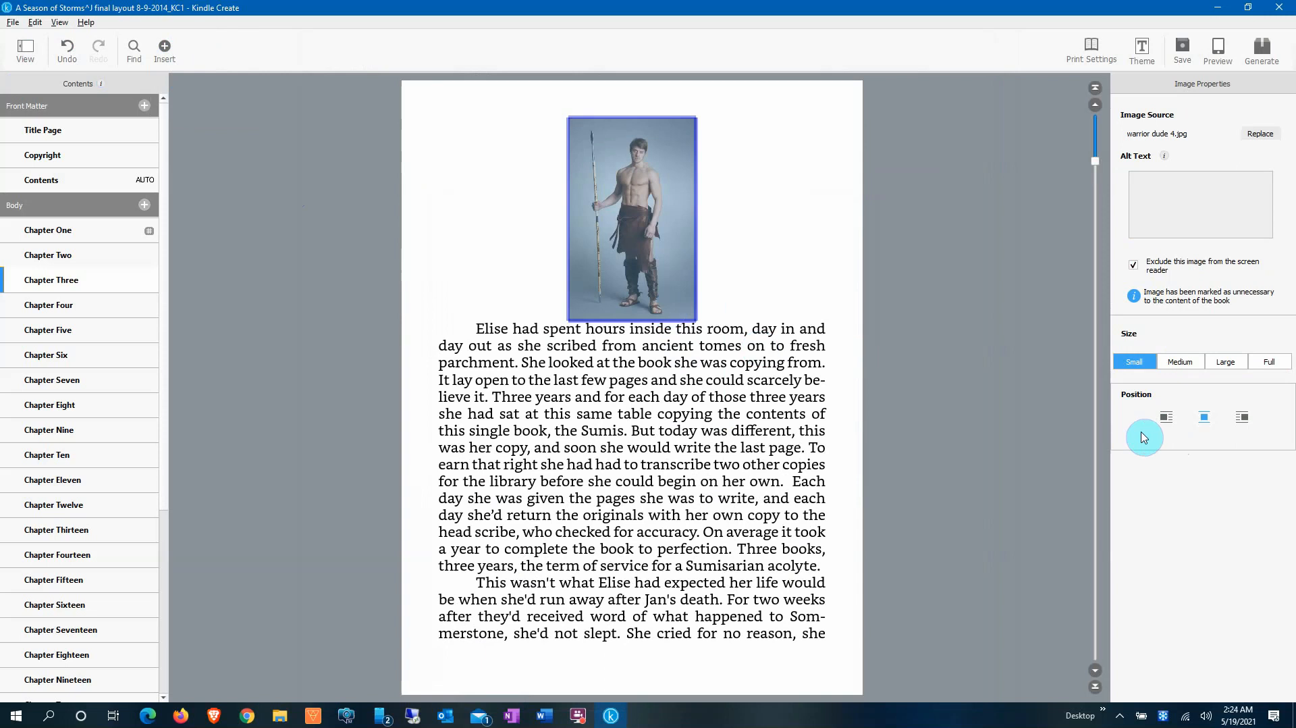
# Step: Try left, centre and right positions for the small warrior image in the text
pyautogui.click(1168, 418)
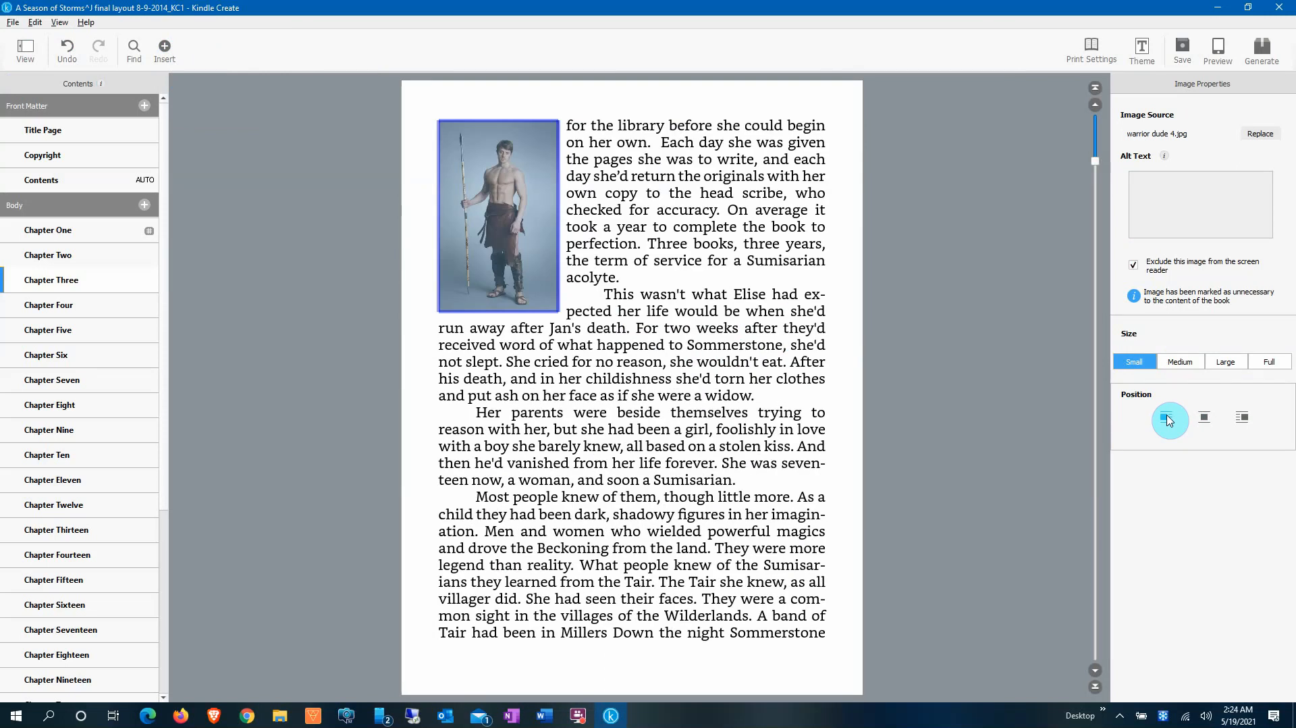
pyautogui.click(1204, 417)
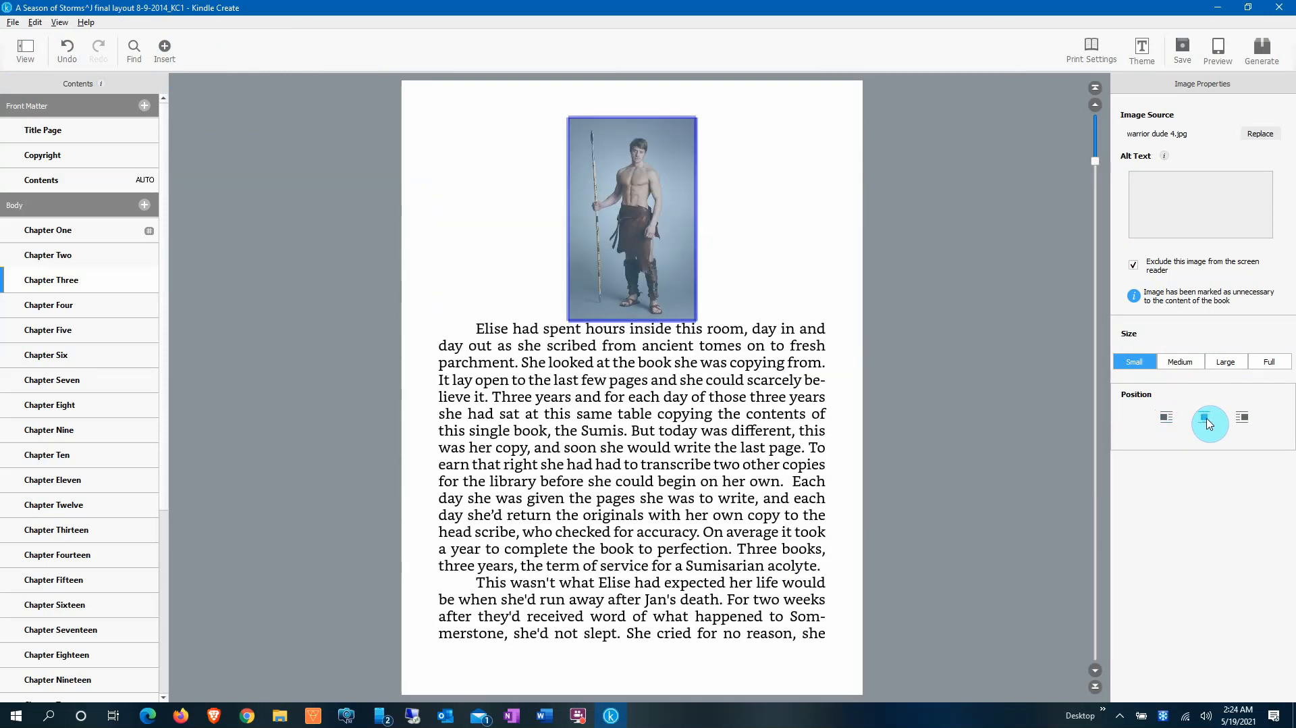
pyautogui.click(1245, 420)
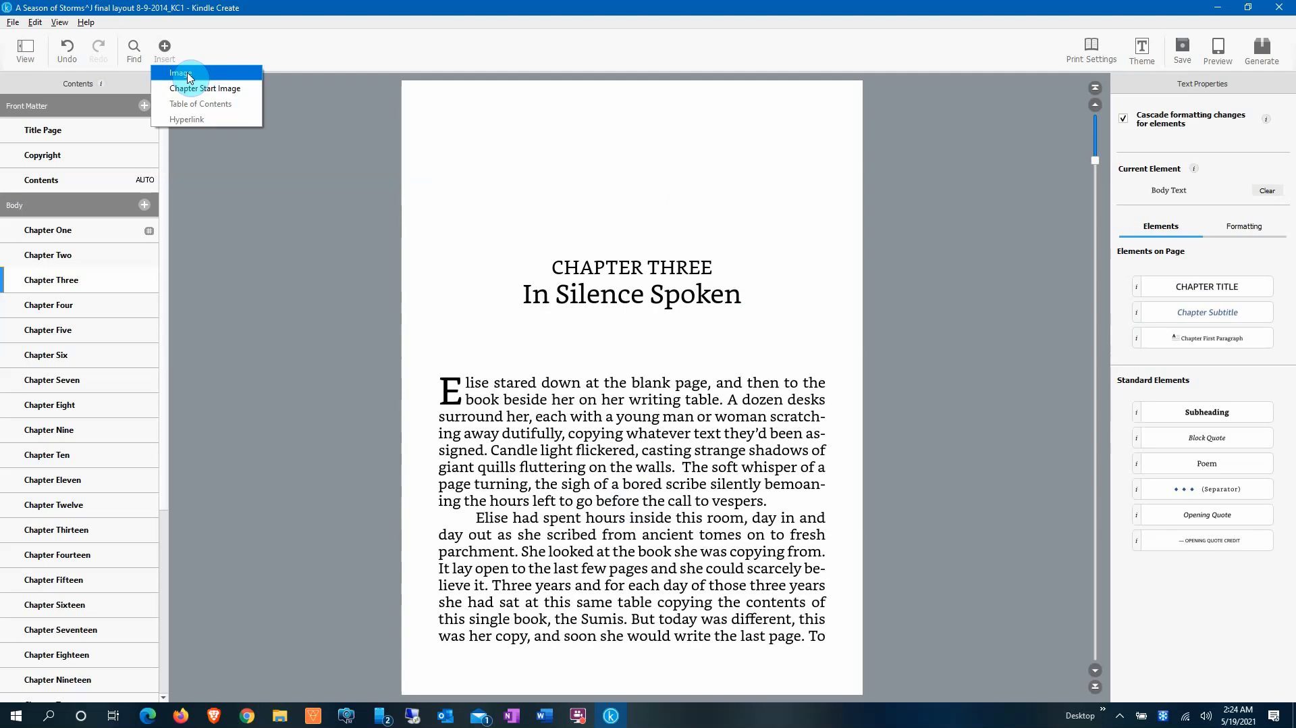
# Step: Insert golden sumis.jpg between Chapter Three's subtitle and opening paragraph, and set its size to Small
pyautogui.click(189, 85)
pyautogui.scroll(-10, 599, 396)
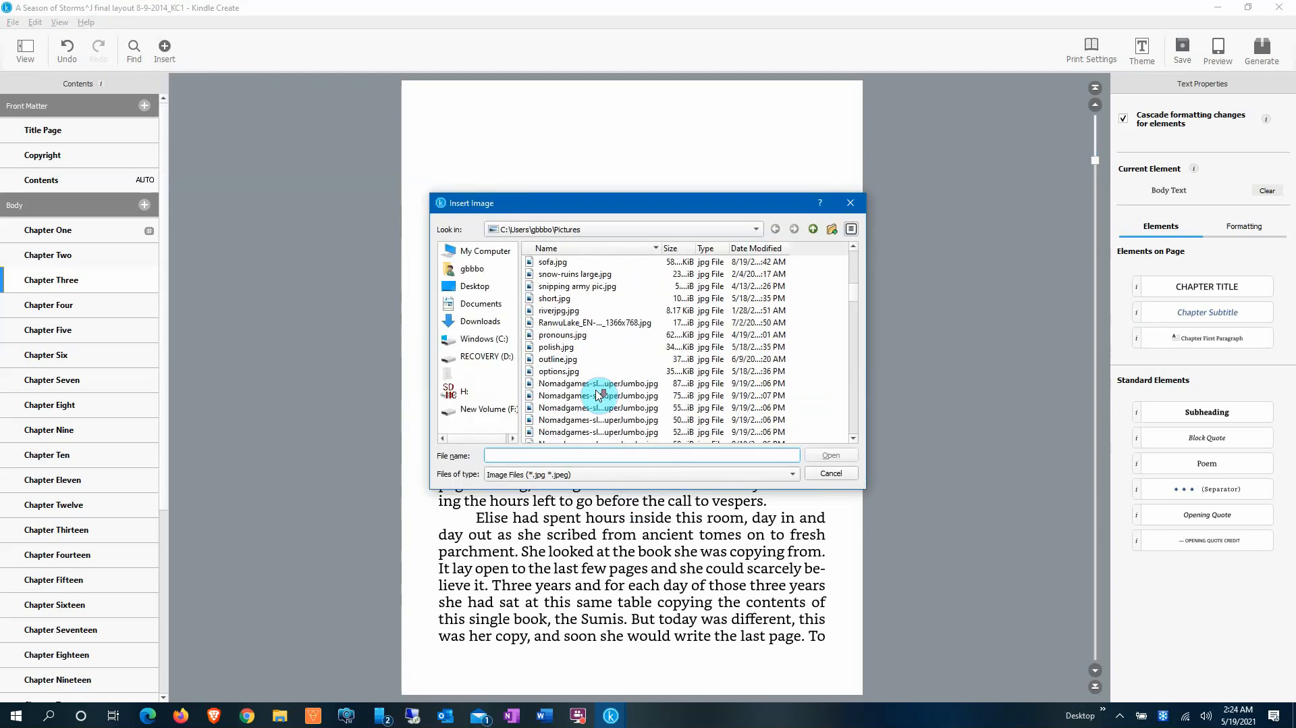
pyautogui.scroll(-6, 599, 395)
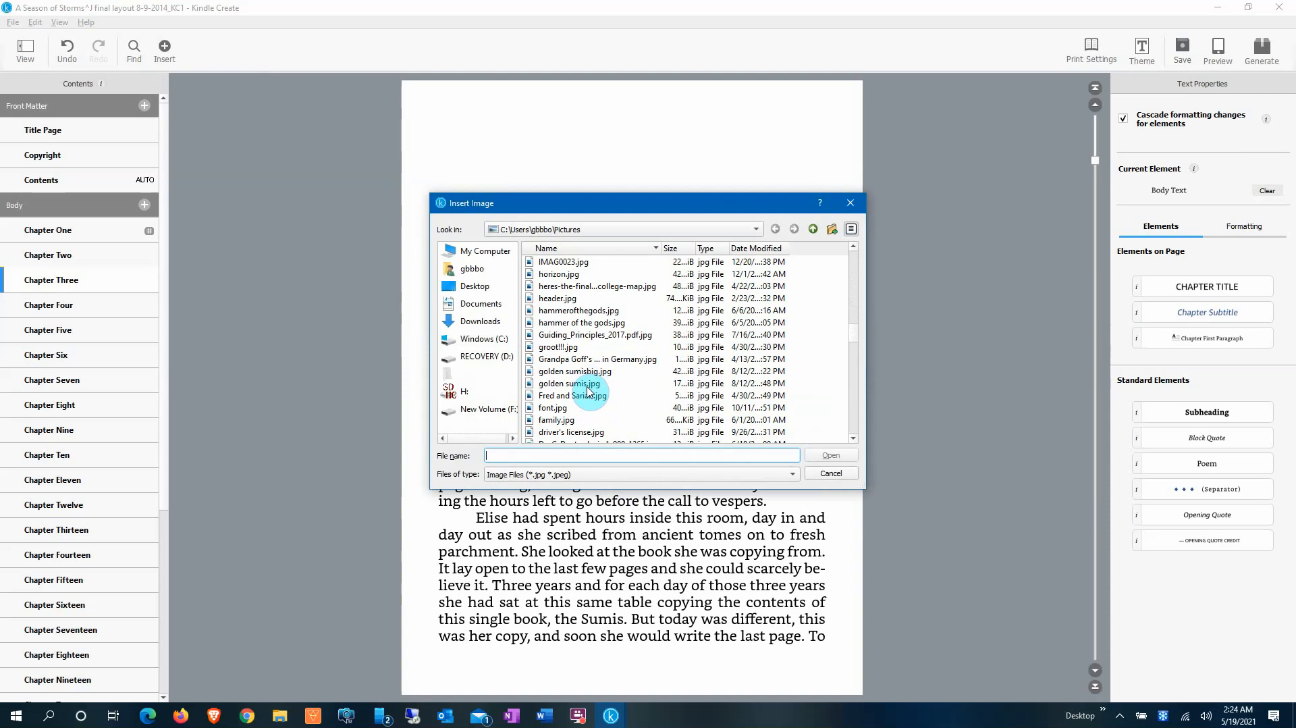
pyautogui.click(585, 383)
pyautogui.click(831, 460)
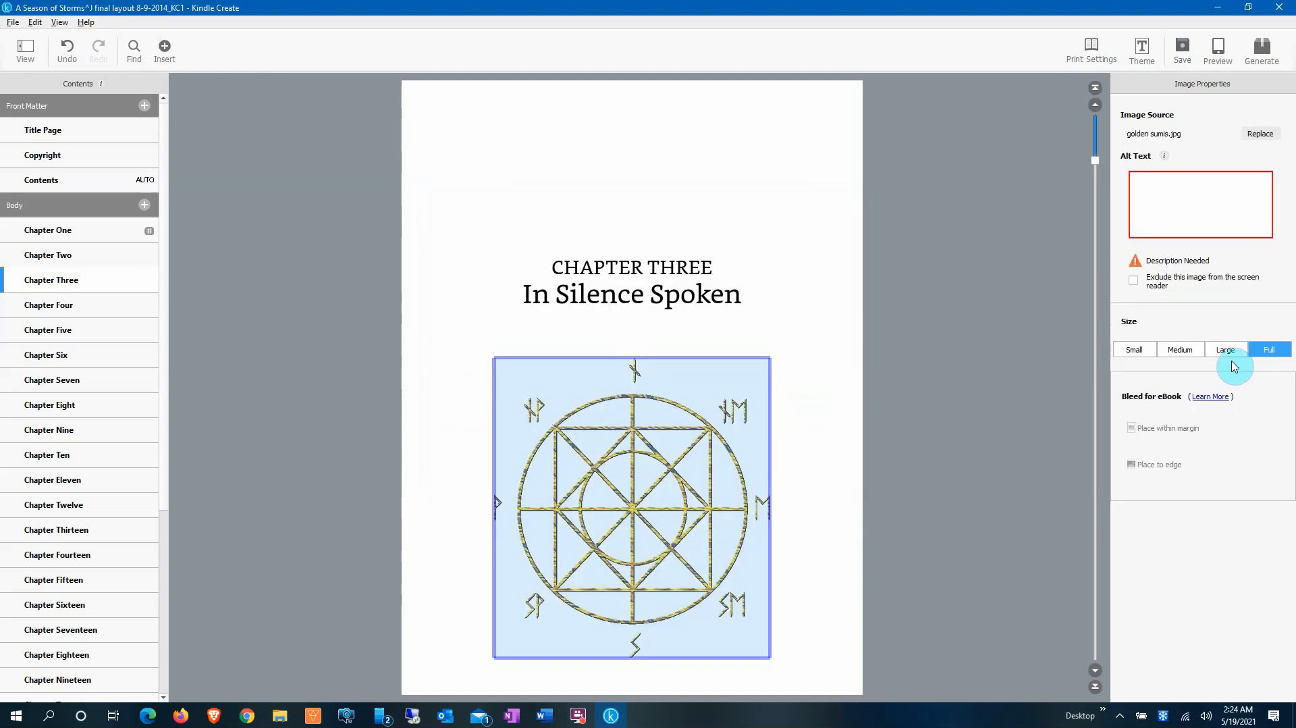
pyautogui.click(1134, 350)
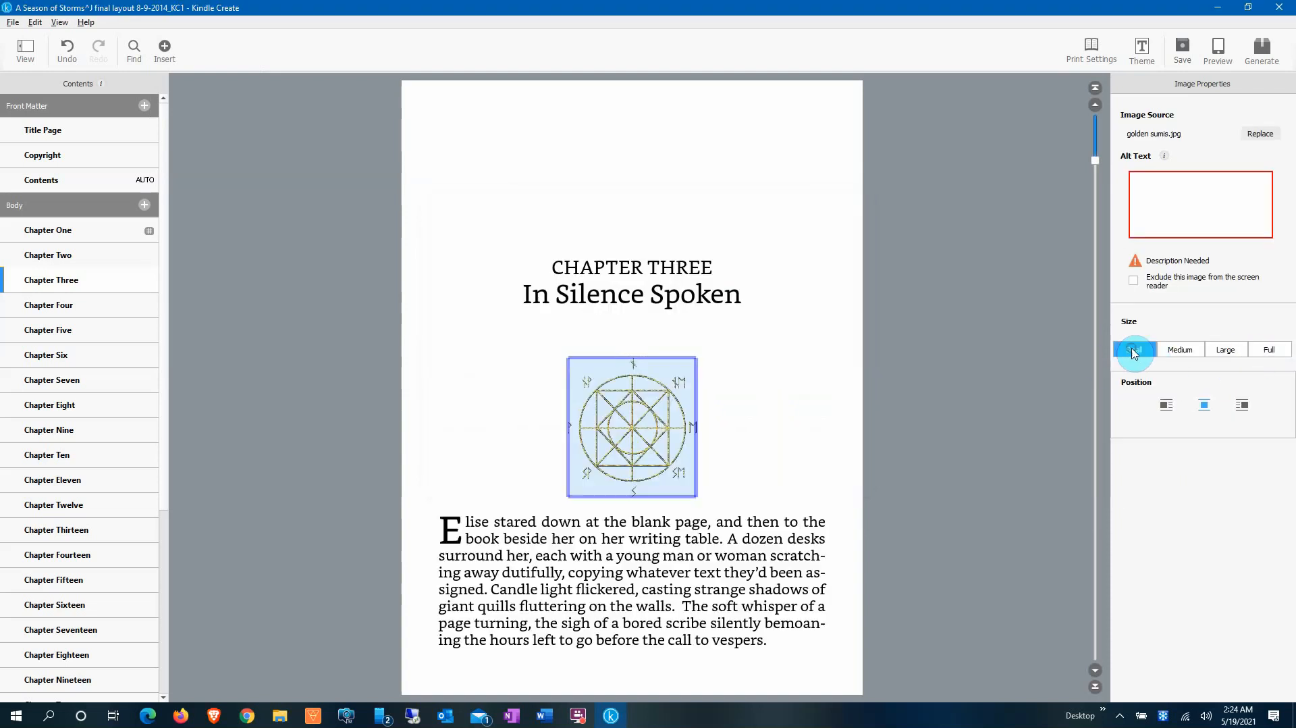
# Step: Set the paragraph spacing after Chapter Three's subtitle to 0.50, with formatting changes cascading to the other subtitles
pyautogui.click(702, 339)
pyautogui.click(685, 368)
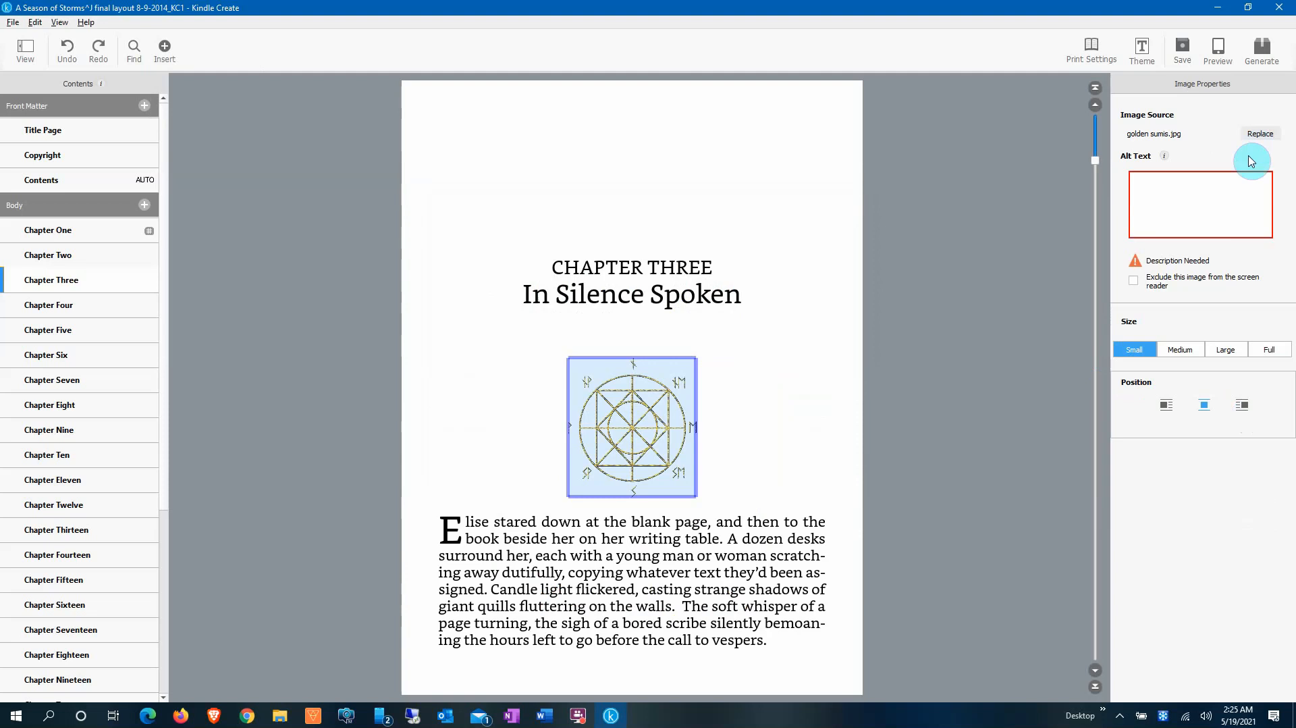
pyautogui.click(730, 333)
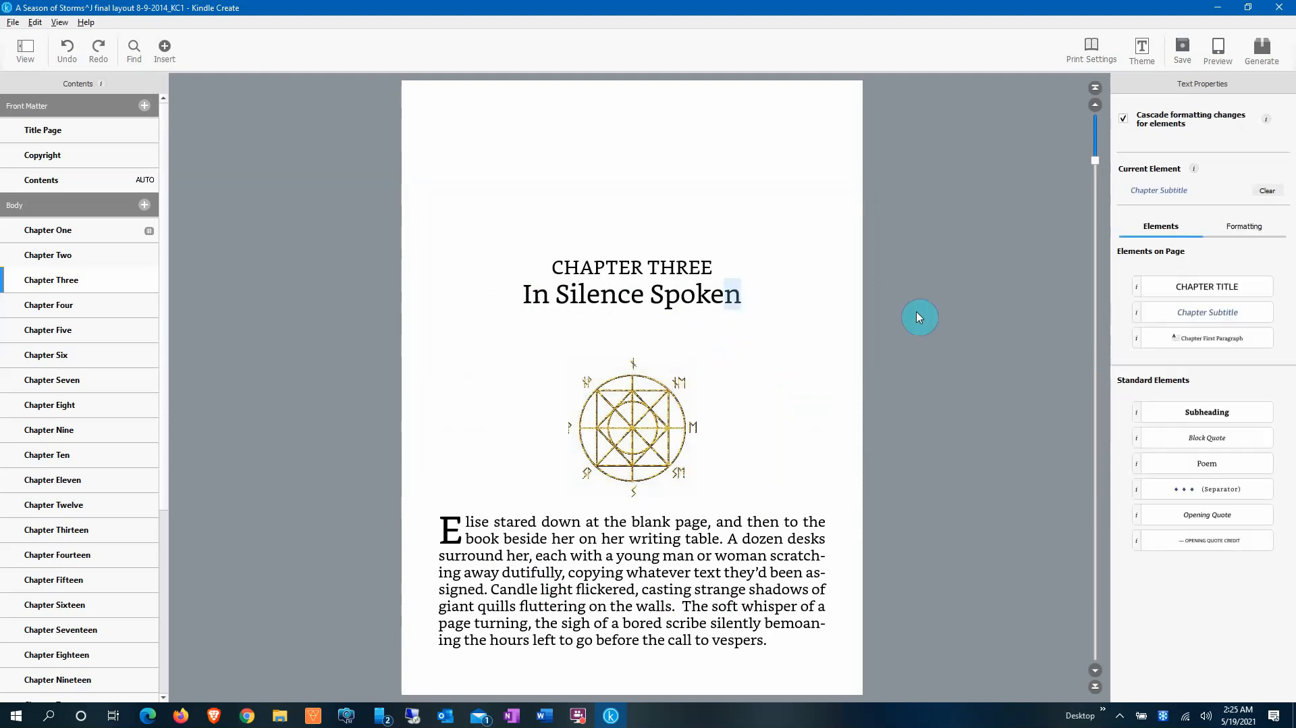
pyautogui.click(1256, 228)
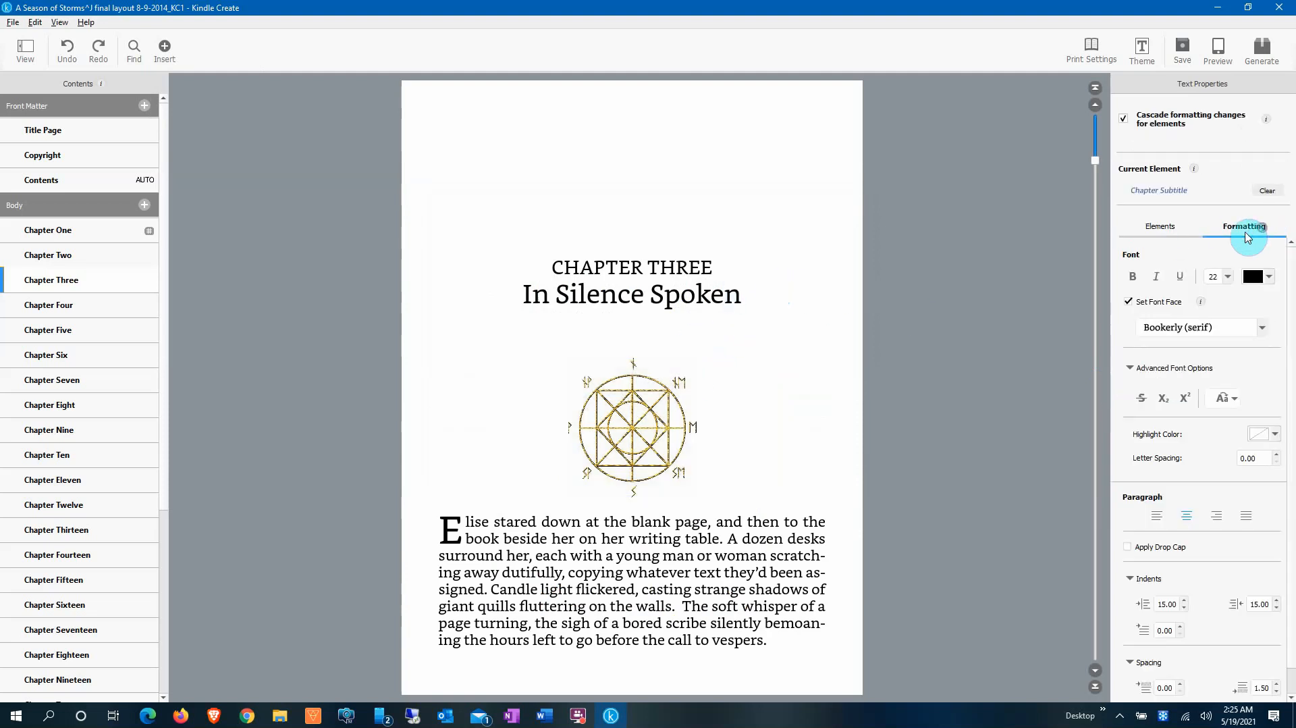
pyautogui.click(607, 407)
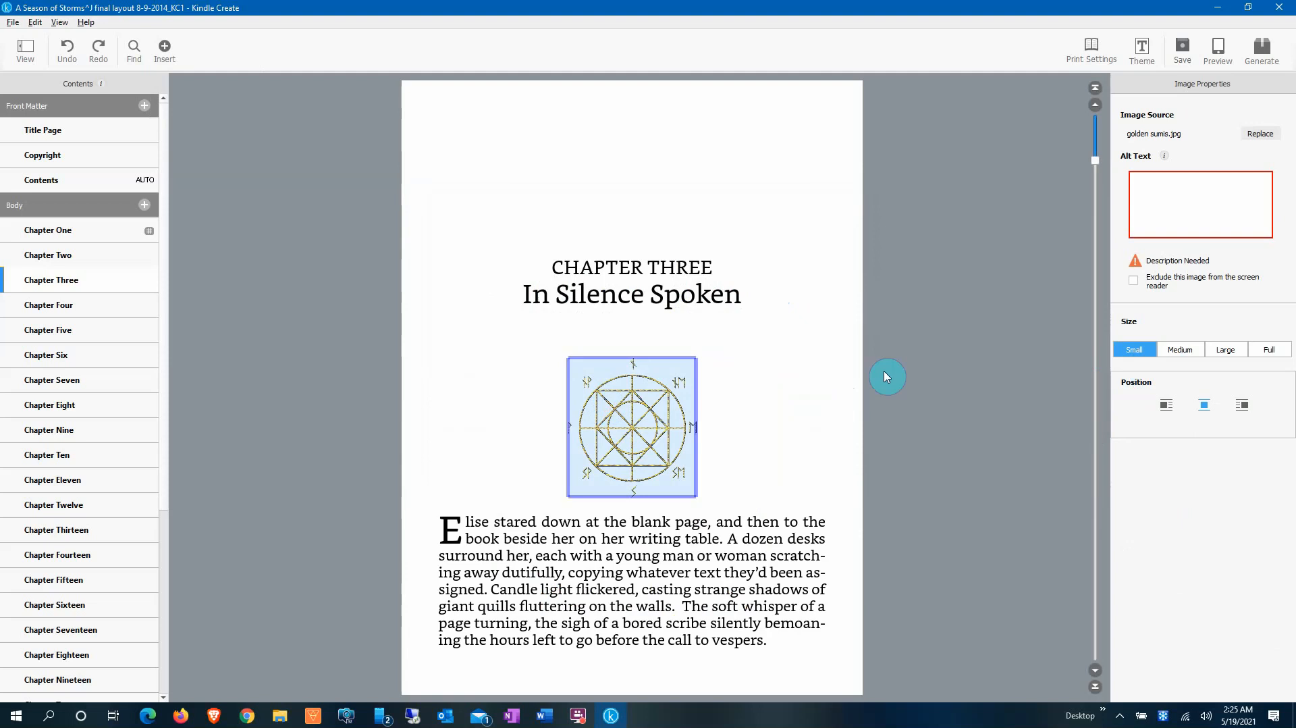
pyautogui.click(752, 295)
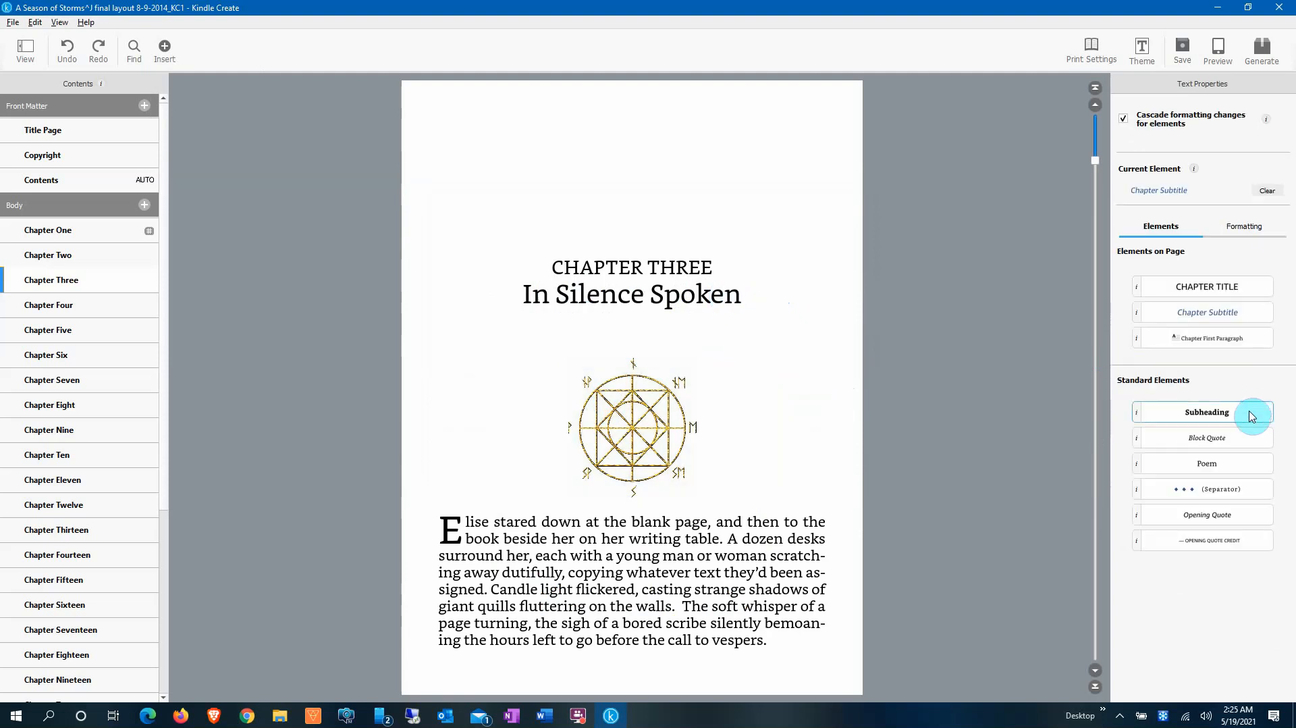
pyautogui.click(1239, 229)
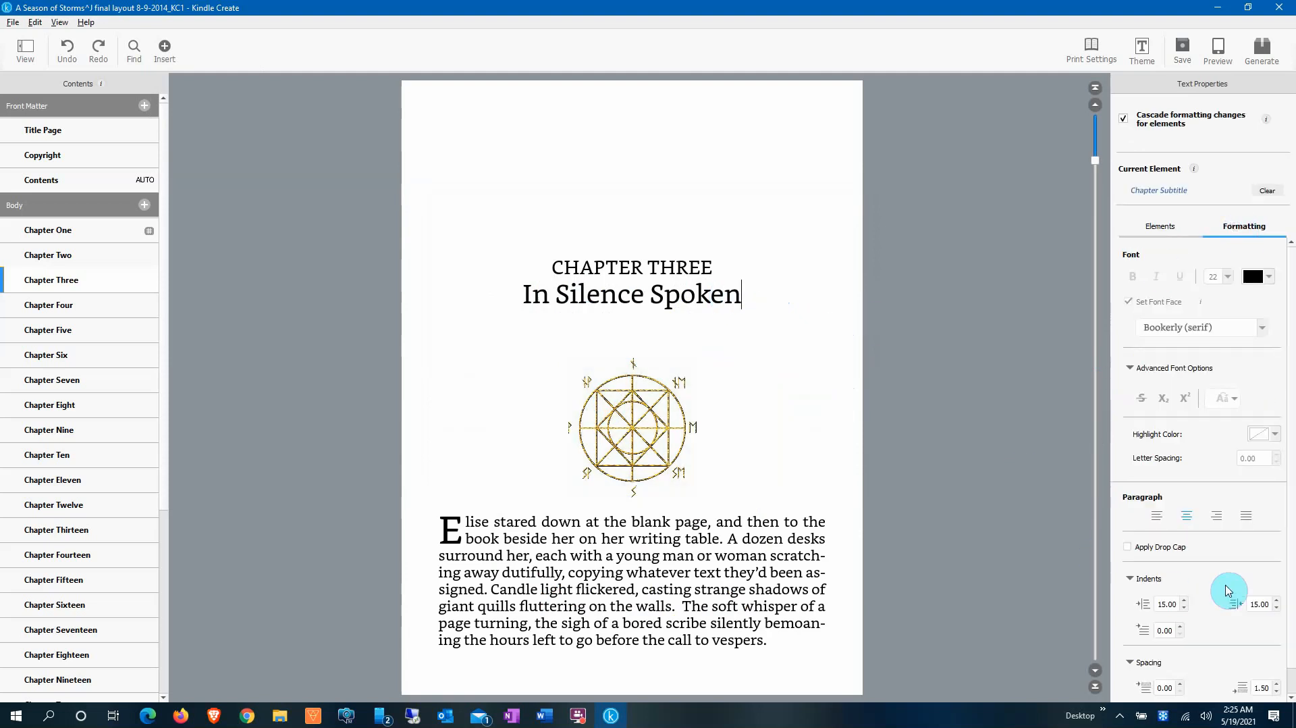
pyautogui.scroll(-1, 1242, 604)
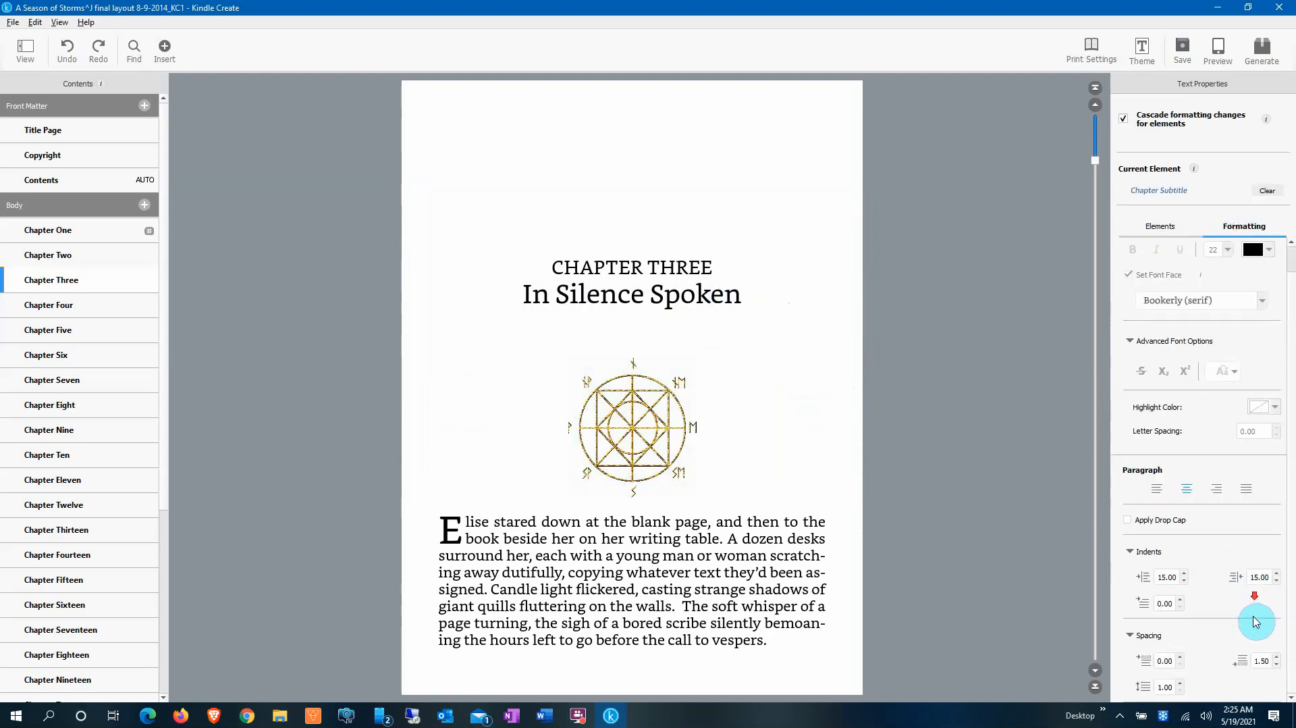
pyautogui.click(1276, 667)
pyautogui.click(1276, 667)
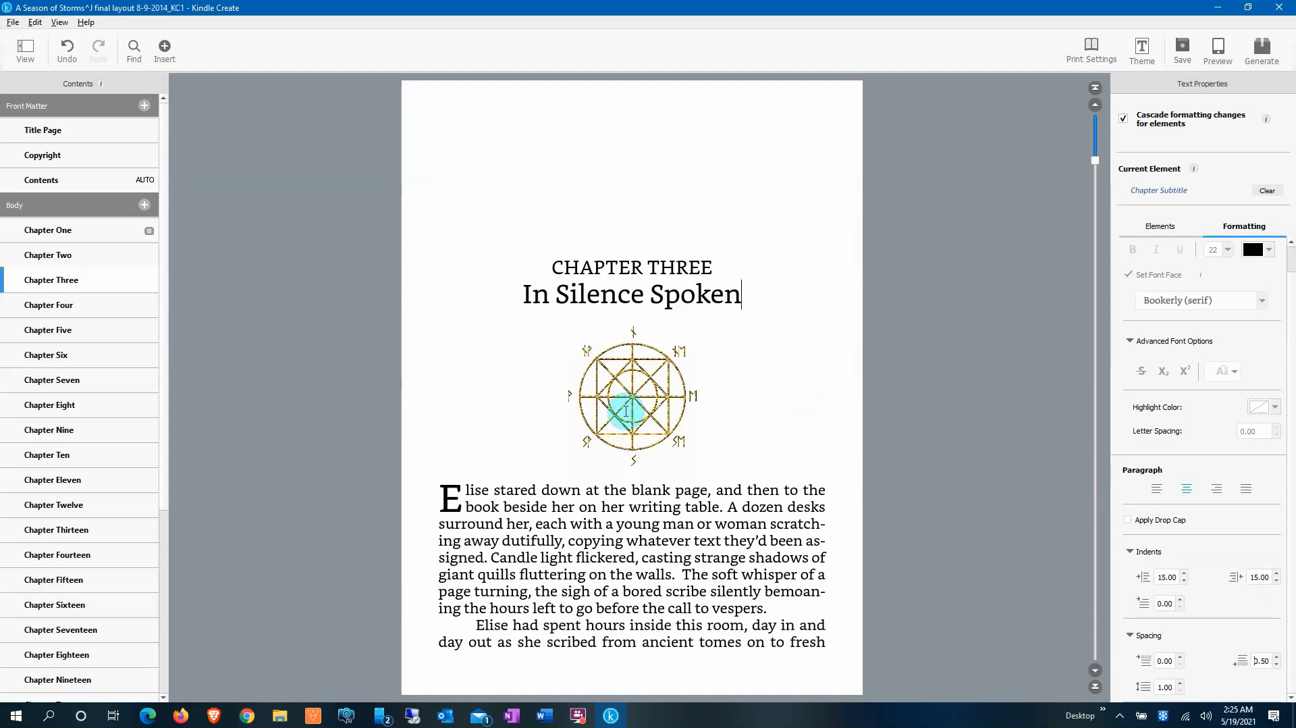
# Step: Preview the book on a tablet and compare the opening pages of Chapters One, Two and Three
pyautogui.click(1221, 54)
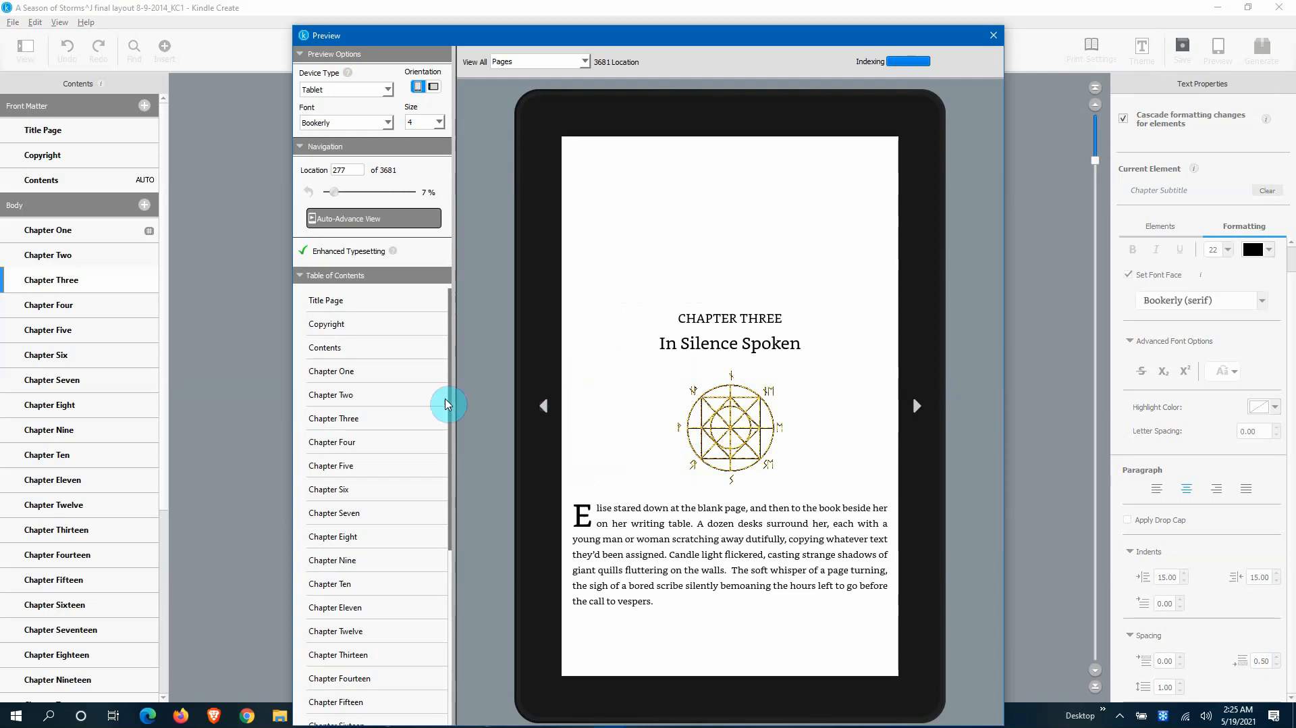
pyautogui.click(377, 398)
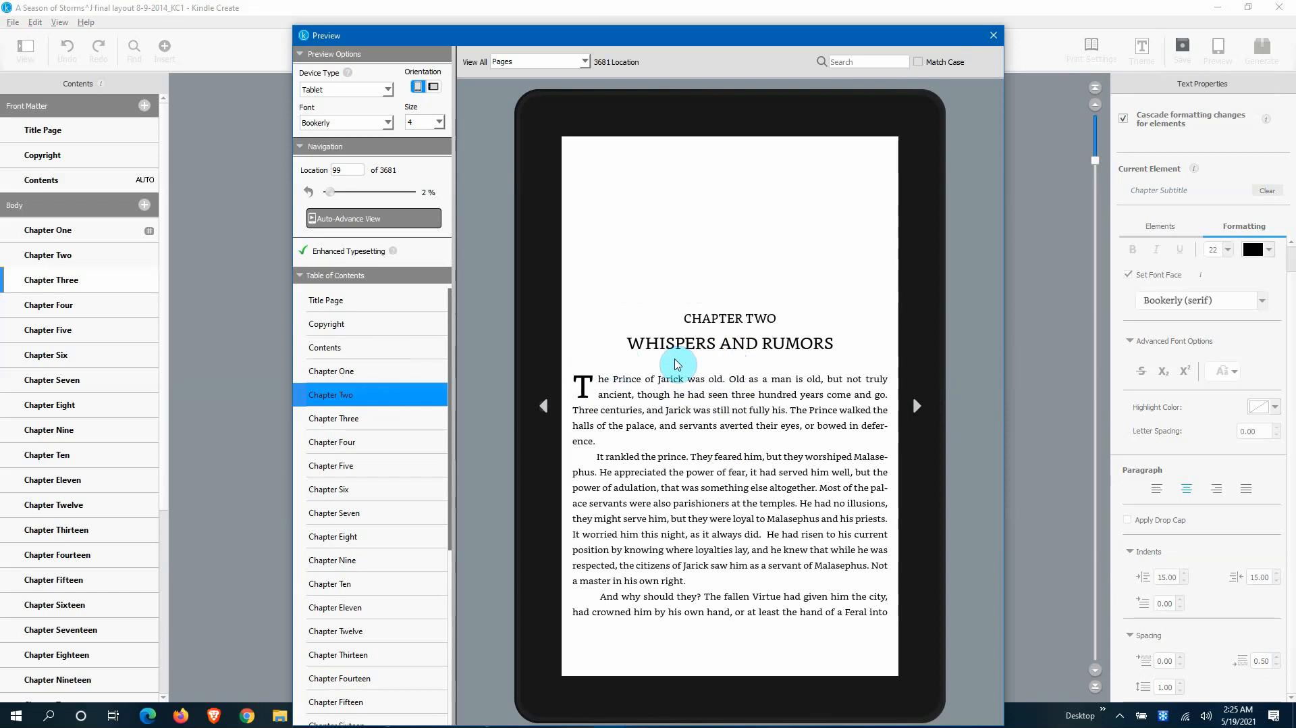
pyautogui.click(409, 372)
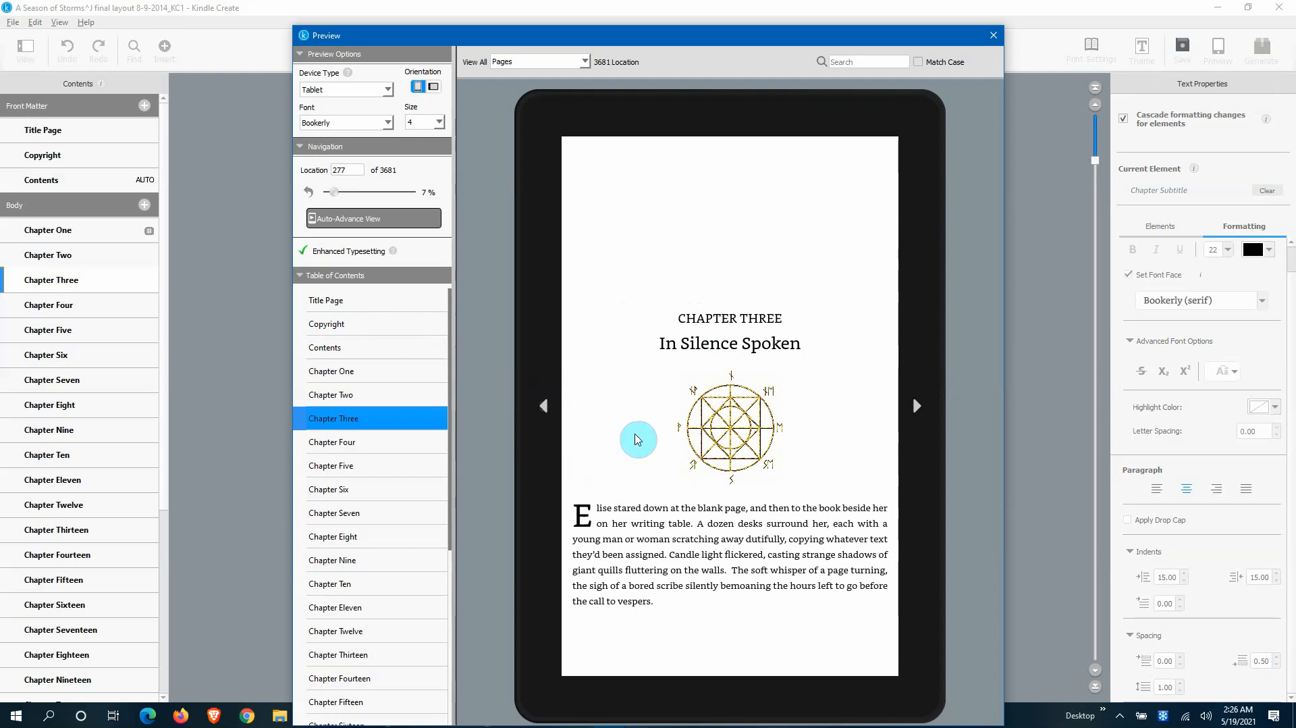
pyautogui.click(990, 43)
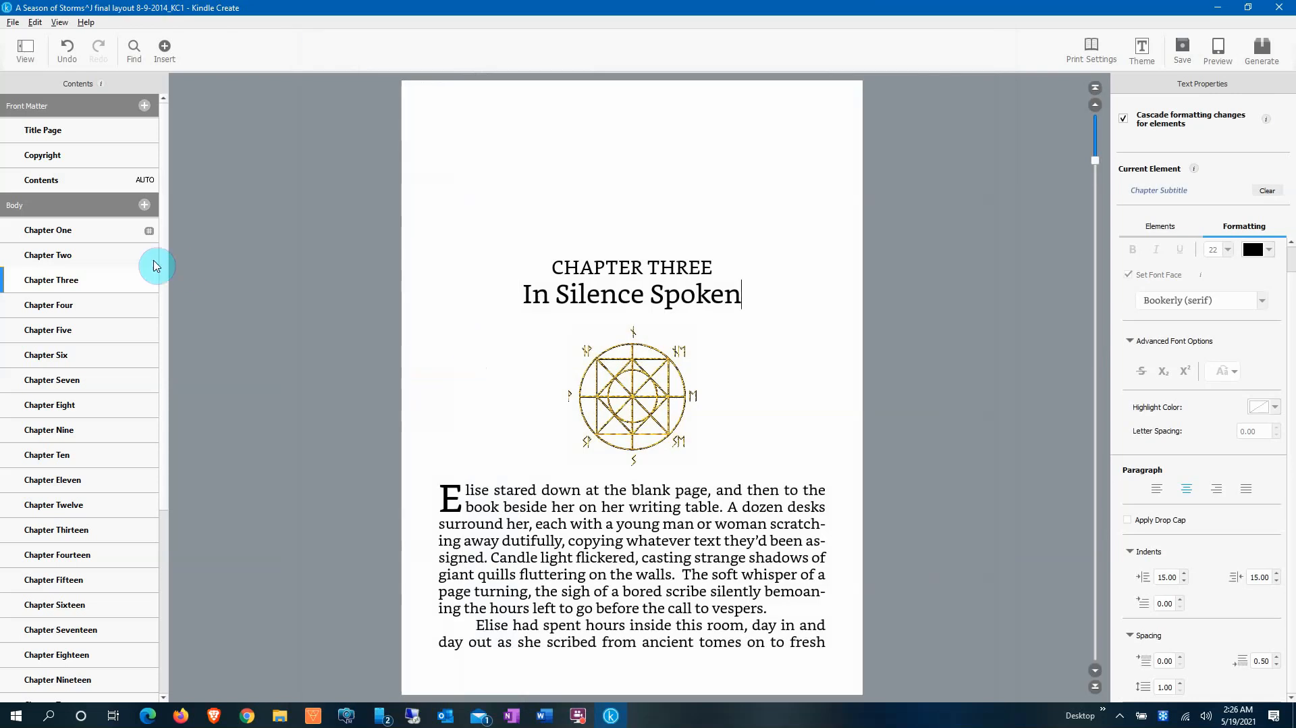
# Step: Copy the golden sumis.jpg symbol image from beneath Chapter Three's subtitle
pyautogui.click(98, 232)
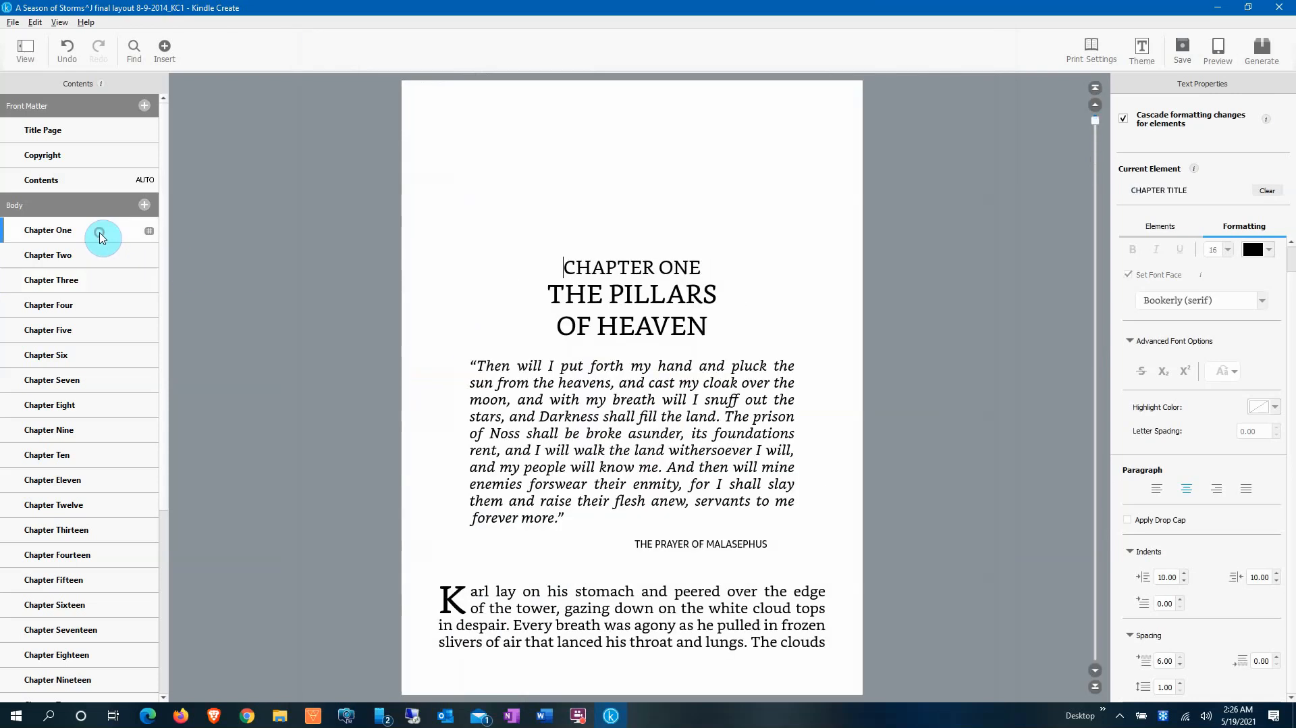
pyautogui.click(96, 279)
pyautogui.click(616, 400)
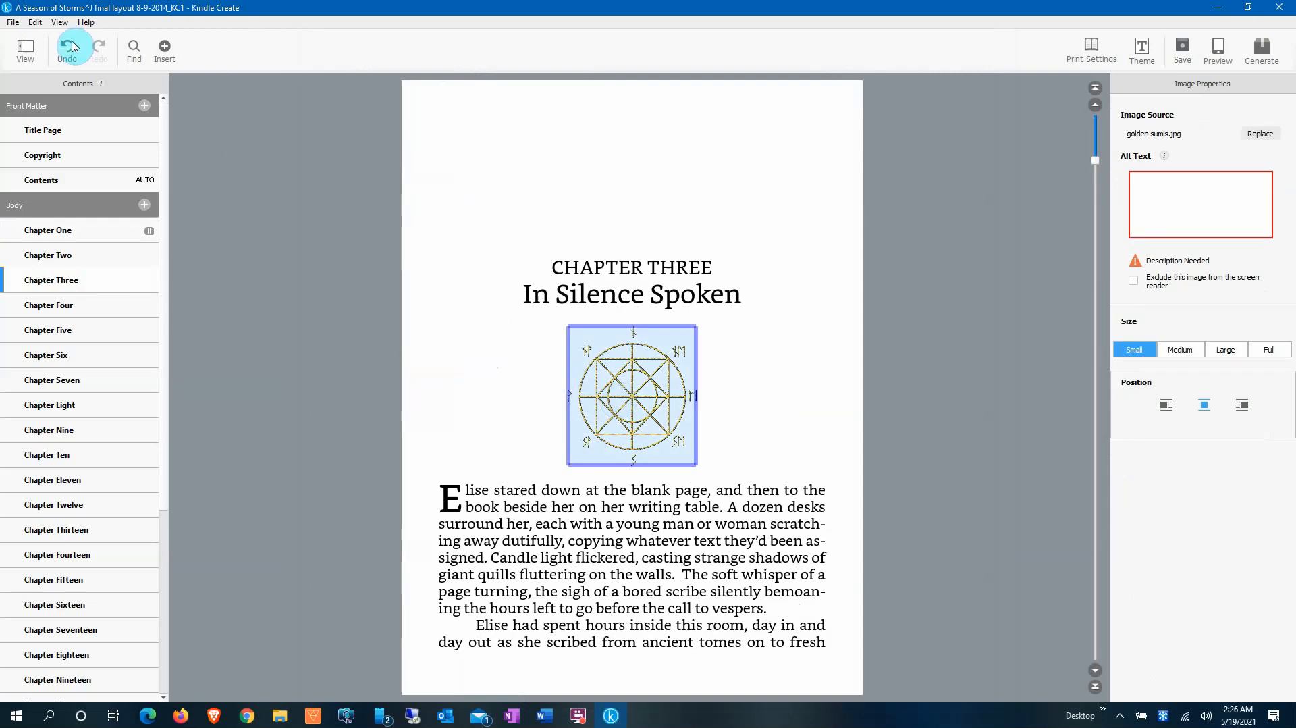
pyautogui.click(37, 25)
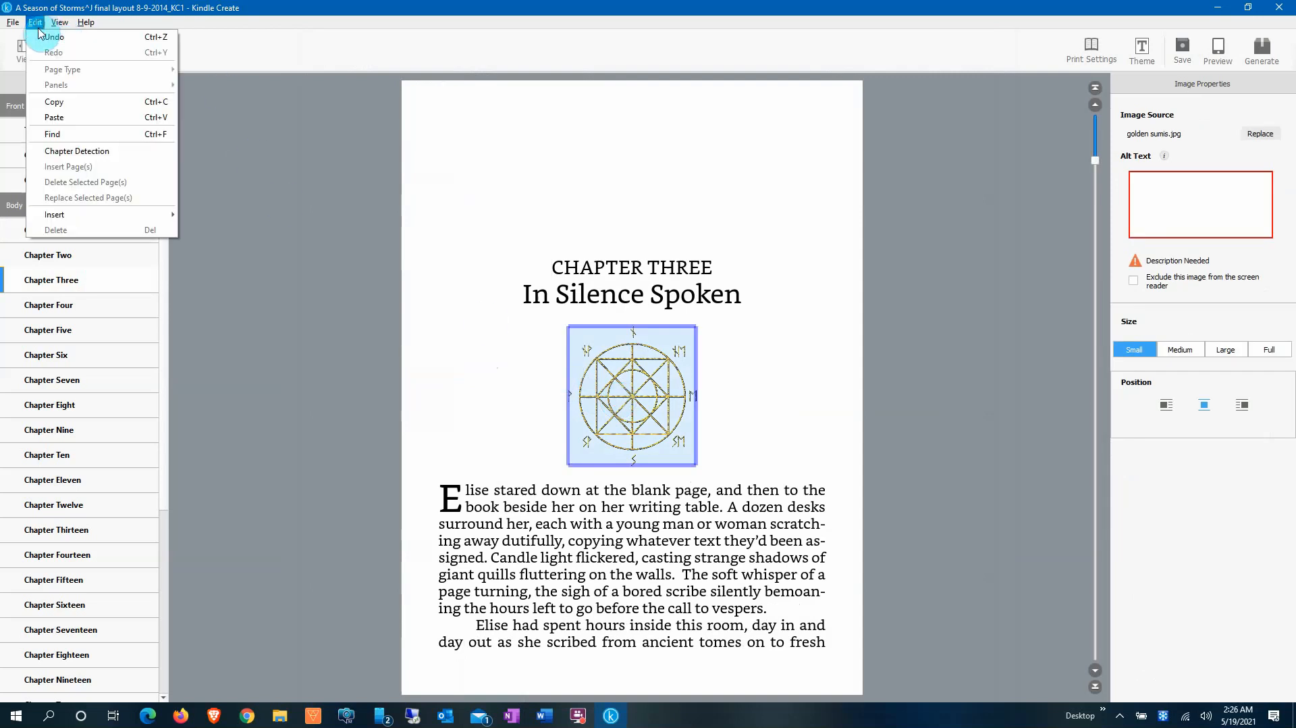
pyautogui.click(65, 108)
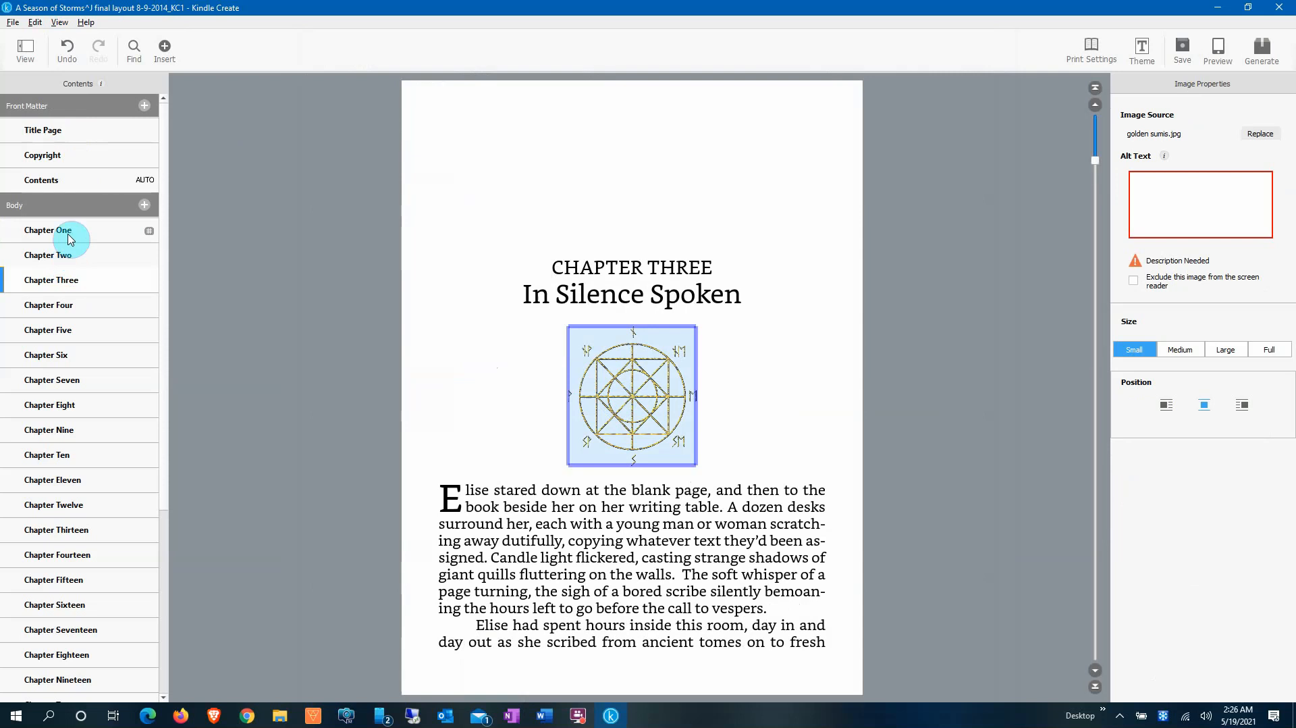
# Step: Paste the copied symbol image on a new line between Chapter One's subtitle and its italic opening quote
pyautogui.click(71, 233)
pyautogui.moveTo(695, 338); pyautogui.dragTo(730, 335)
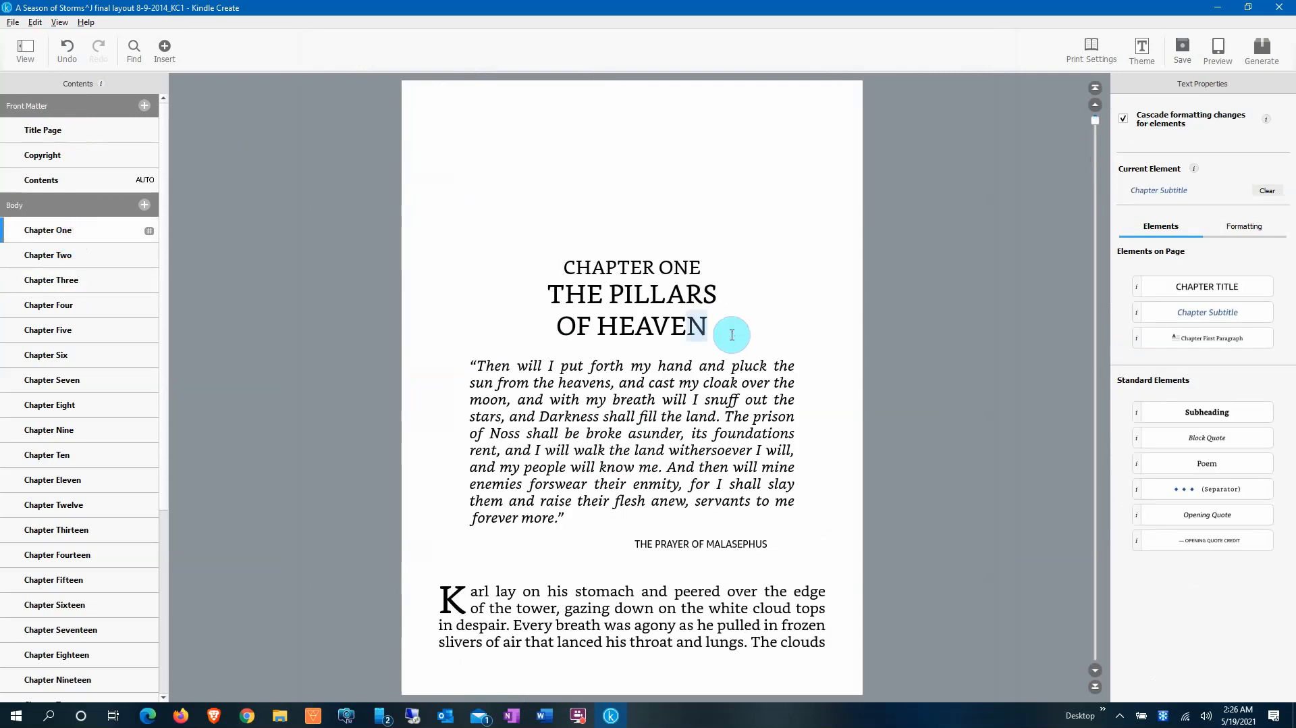
pyautogui.click(729, 329)
pyautogui.press('Return')
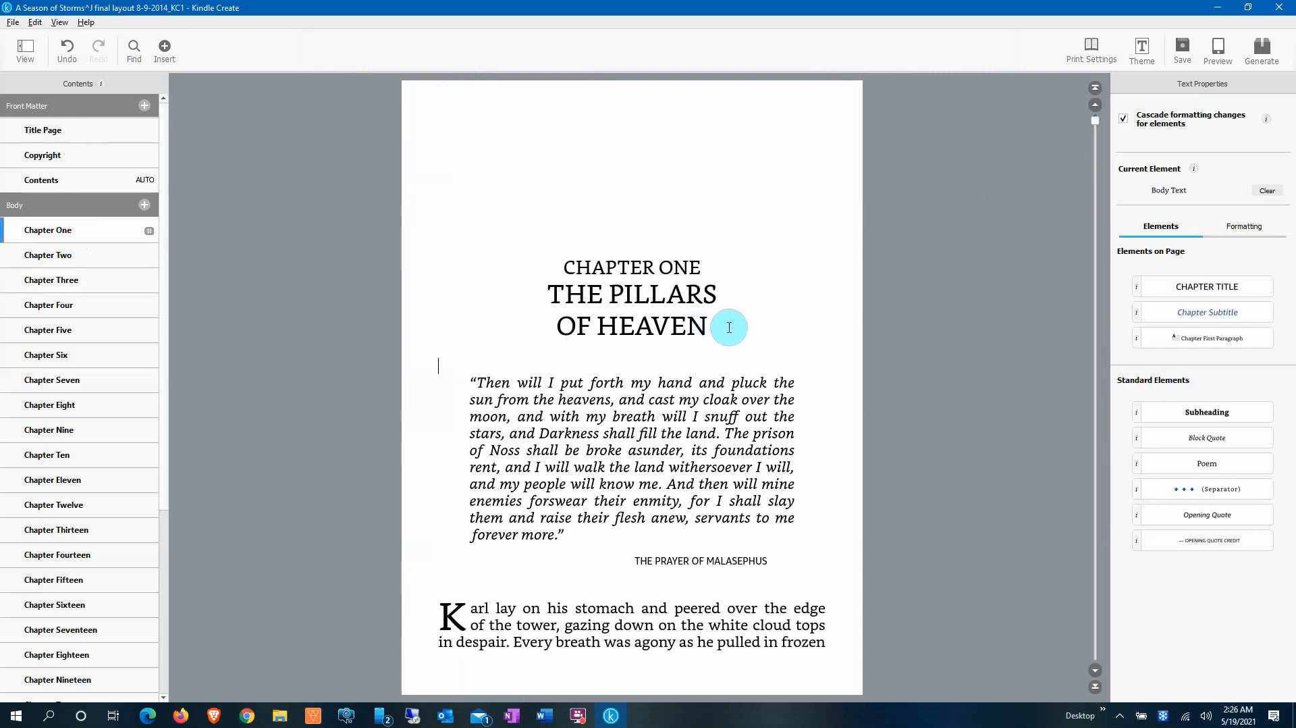
pyautogui.click(35, 22)
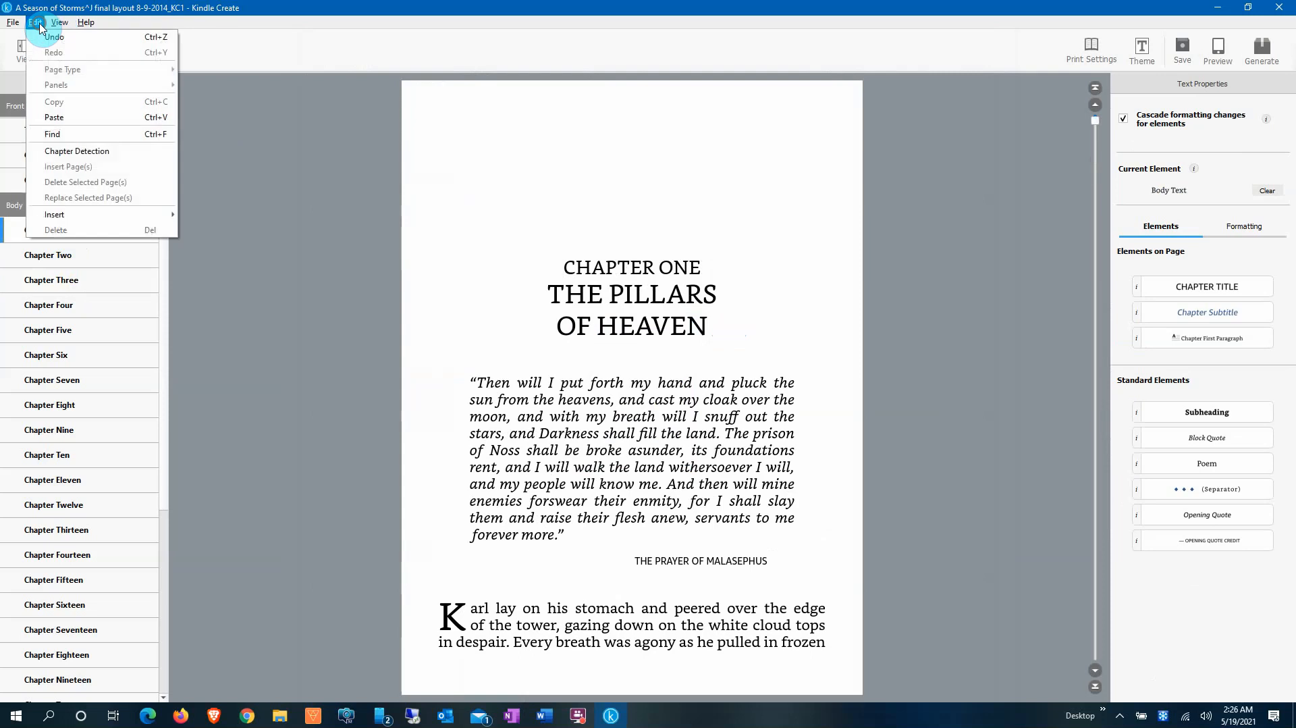
pyautogui.click(80, 115)
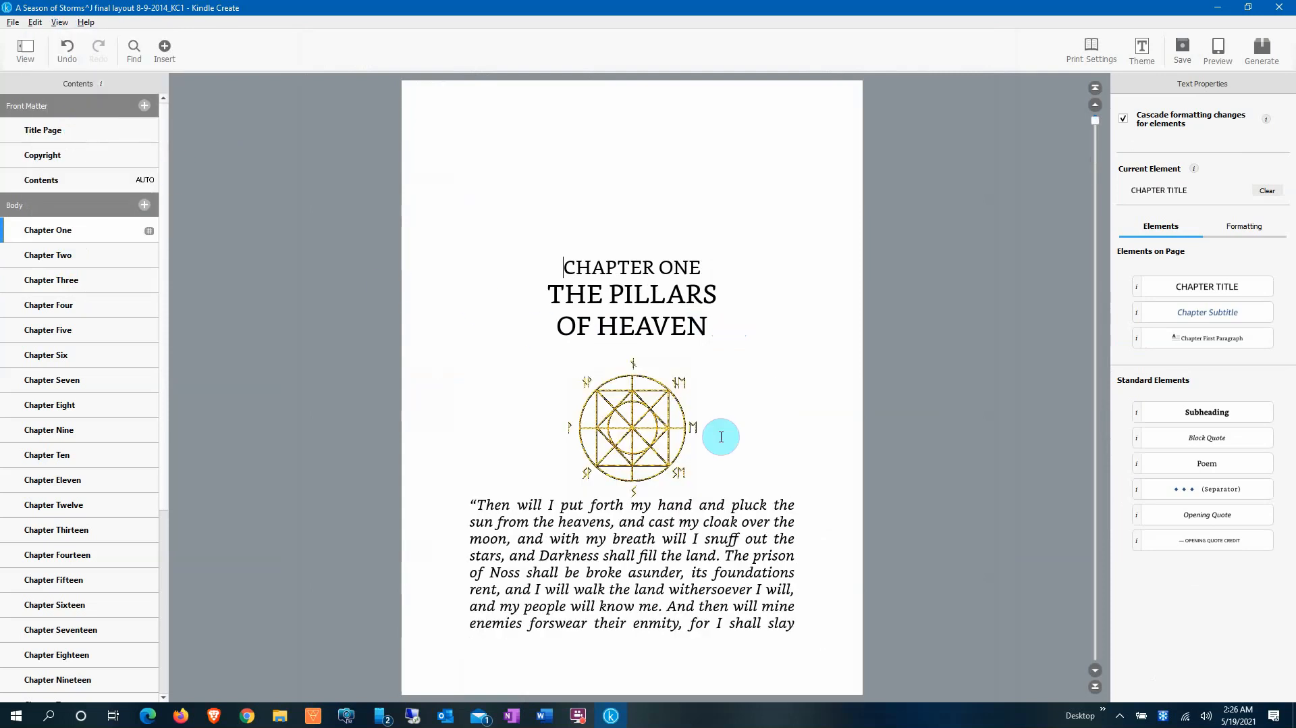
# Step: Check the space around the symbol in Chapter One and preview the chapter's opening page
pyautogui.click(729, 325)
pyautogui.click(709, 472)
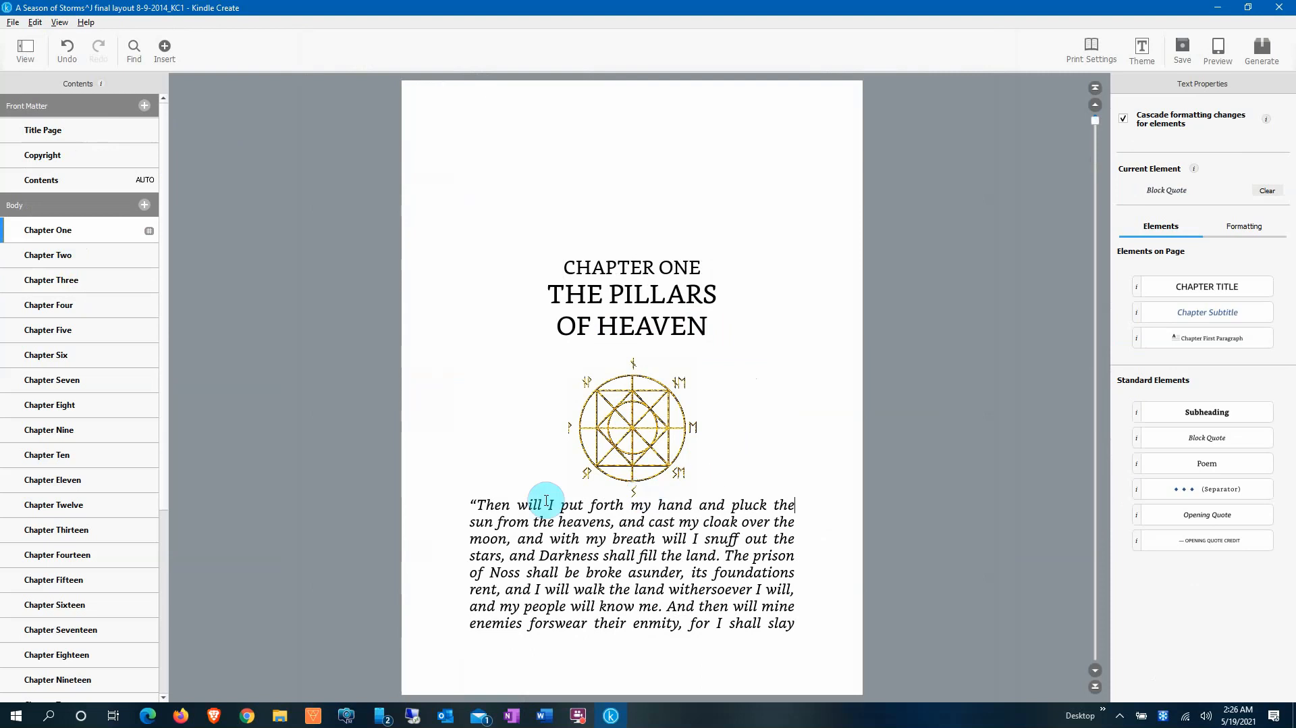
pyautogui.click(457, 504)
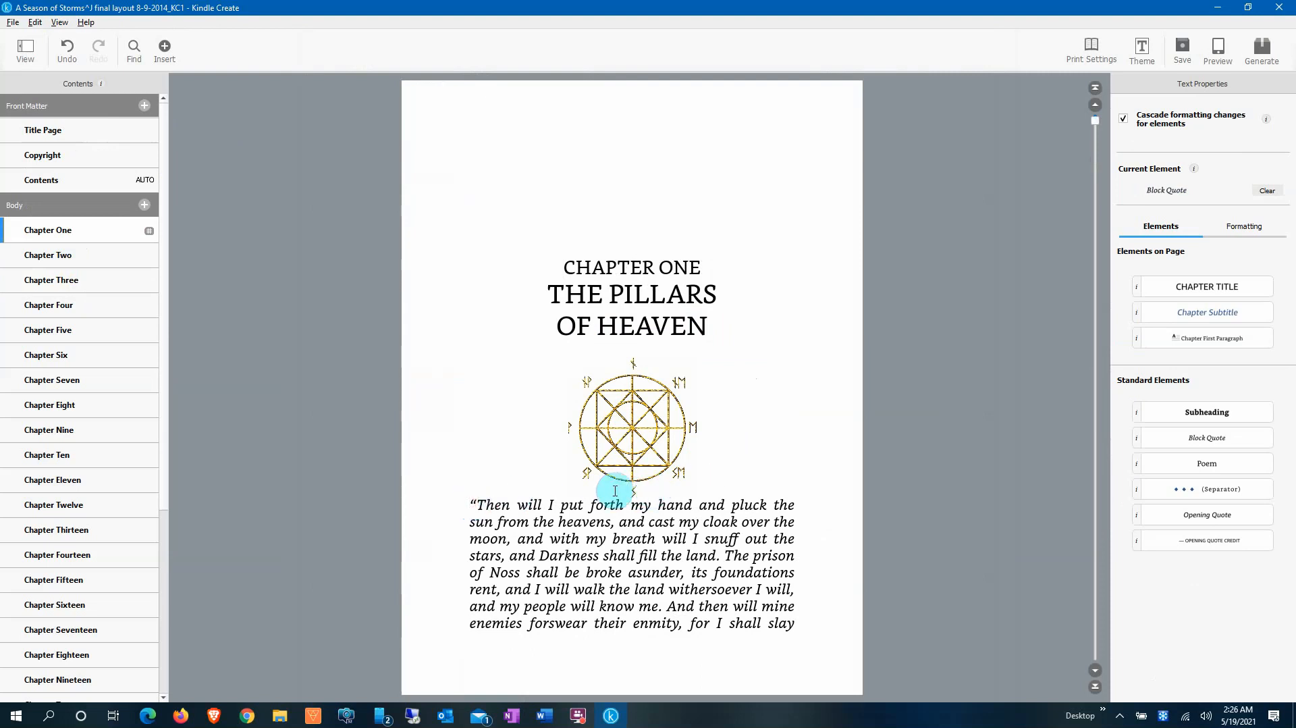
pyautogui.click(1218, 49)
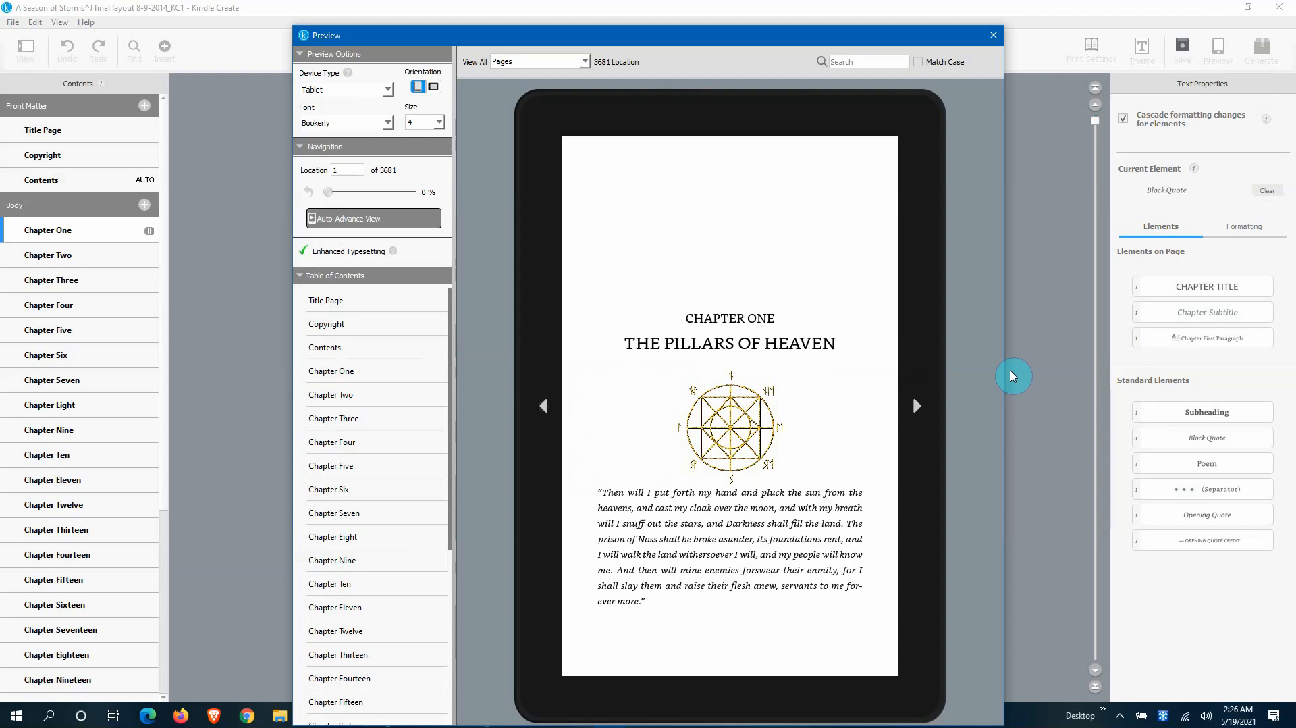
pyautogui.click(993, 40)
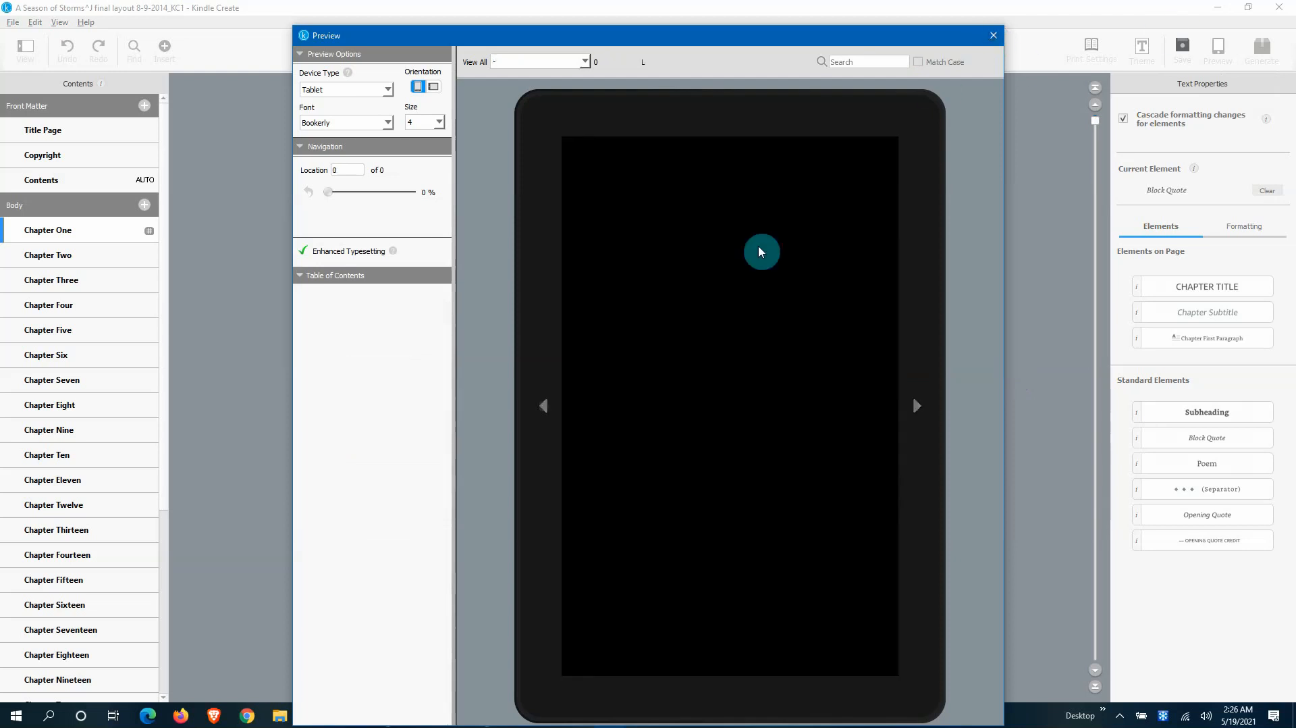
# Step: Set the spacing before Chapter One's title to 4.25, cascading to the other chapter titles
pyautogui.click(564, 267)
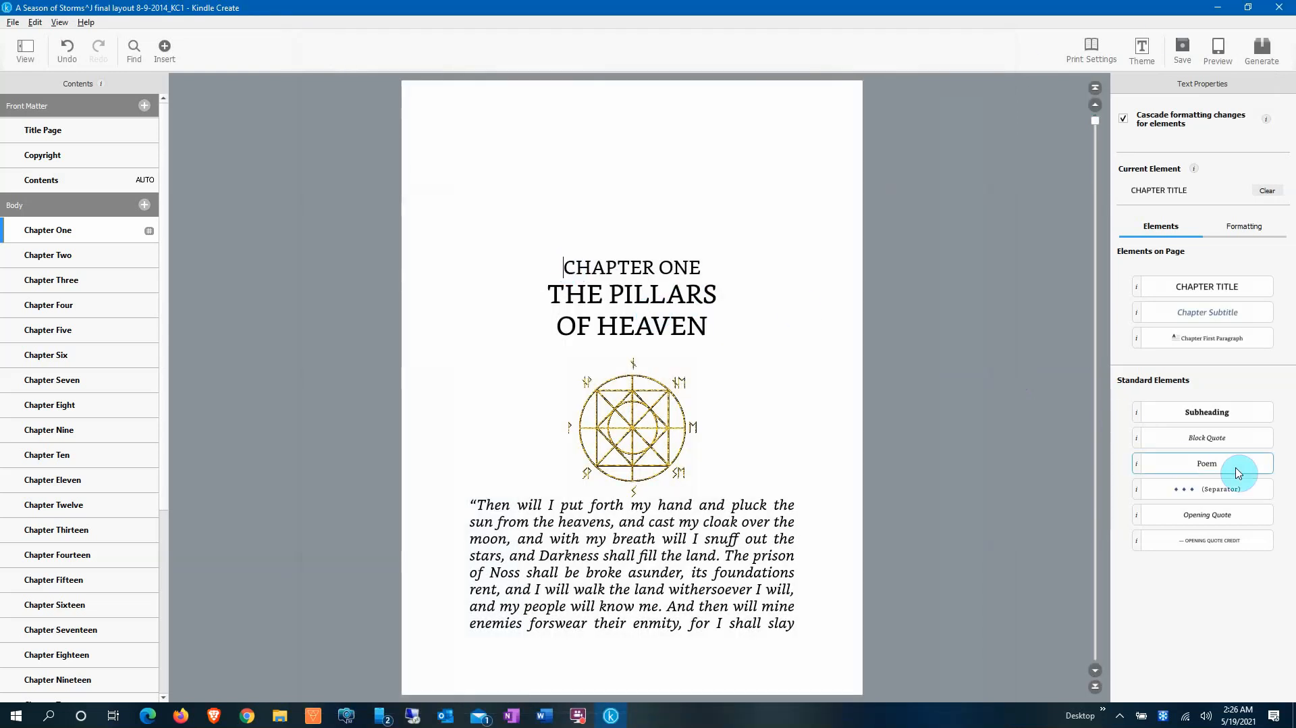
pyautogui.click(1243, 227)
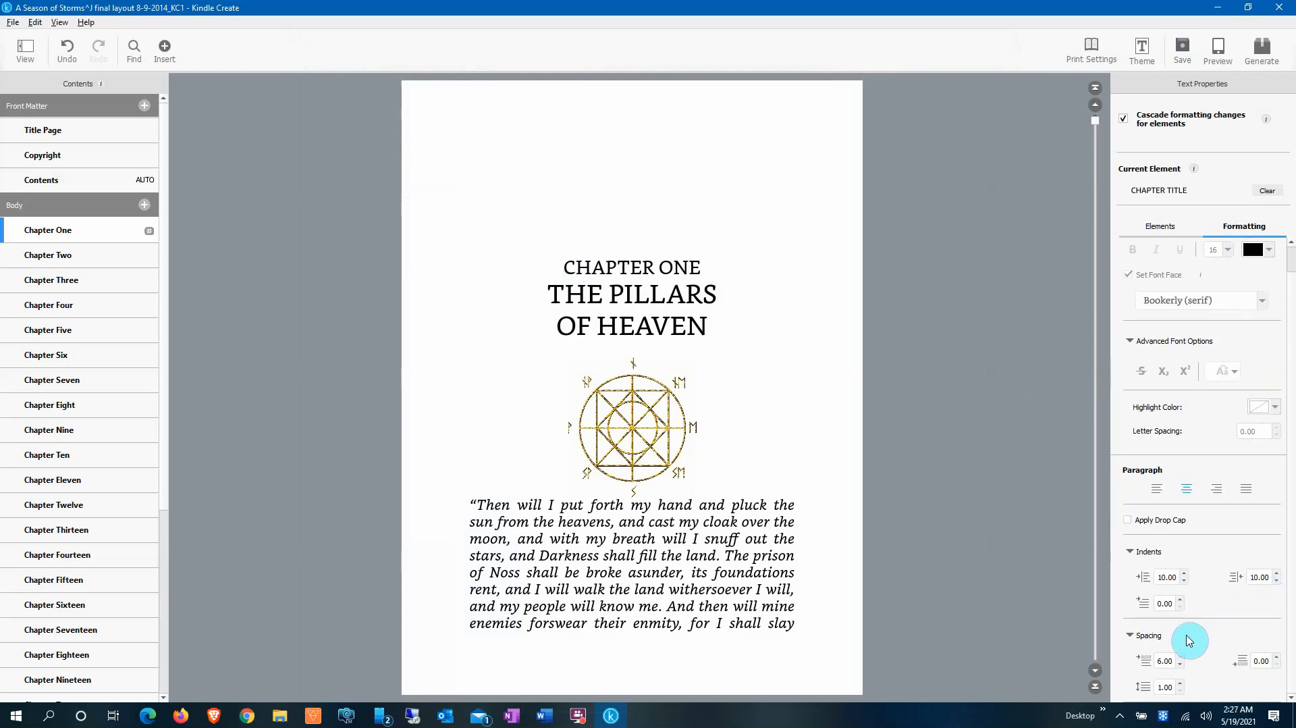
pyautogui.click(1181, 667)
pyautogui.click(1181, 667)
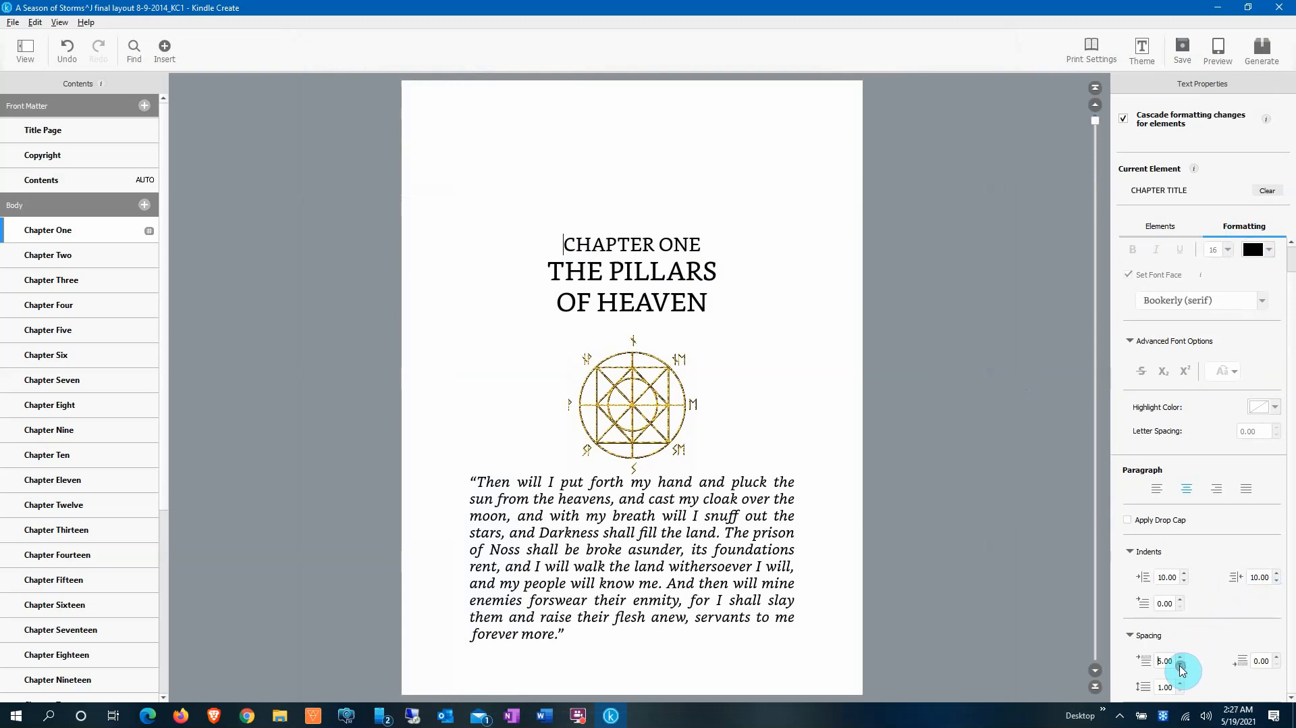
pyautogui.click(1181, 666)
pyautogui.click(1181, 666)
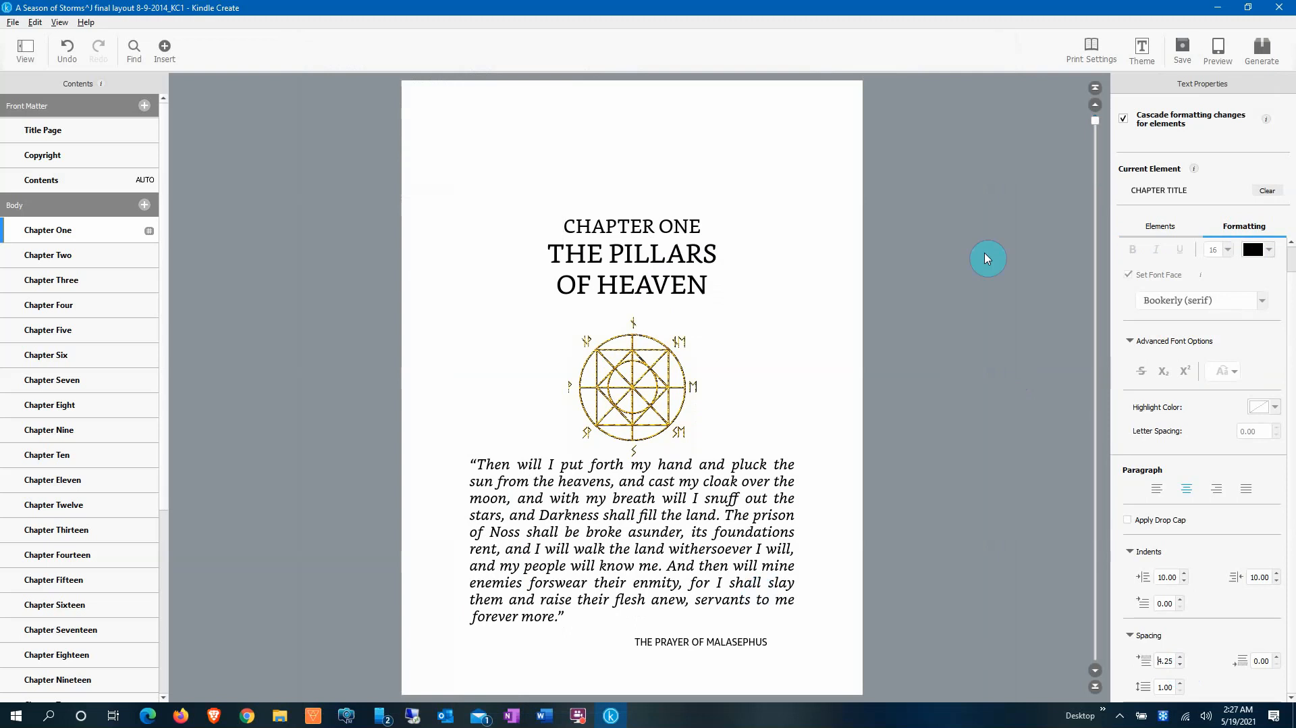
# Step: Preview the book again and compare the title height on the opening pages of Chapters One, Two and Three
pyautogui.click(1216, 48)
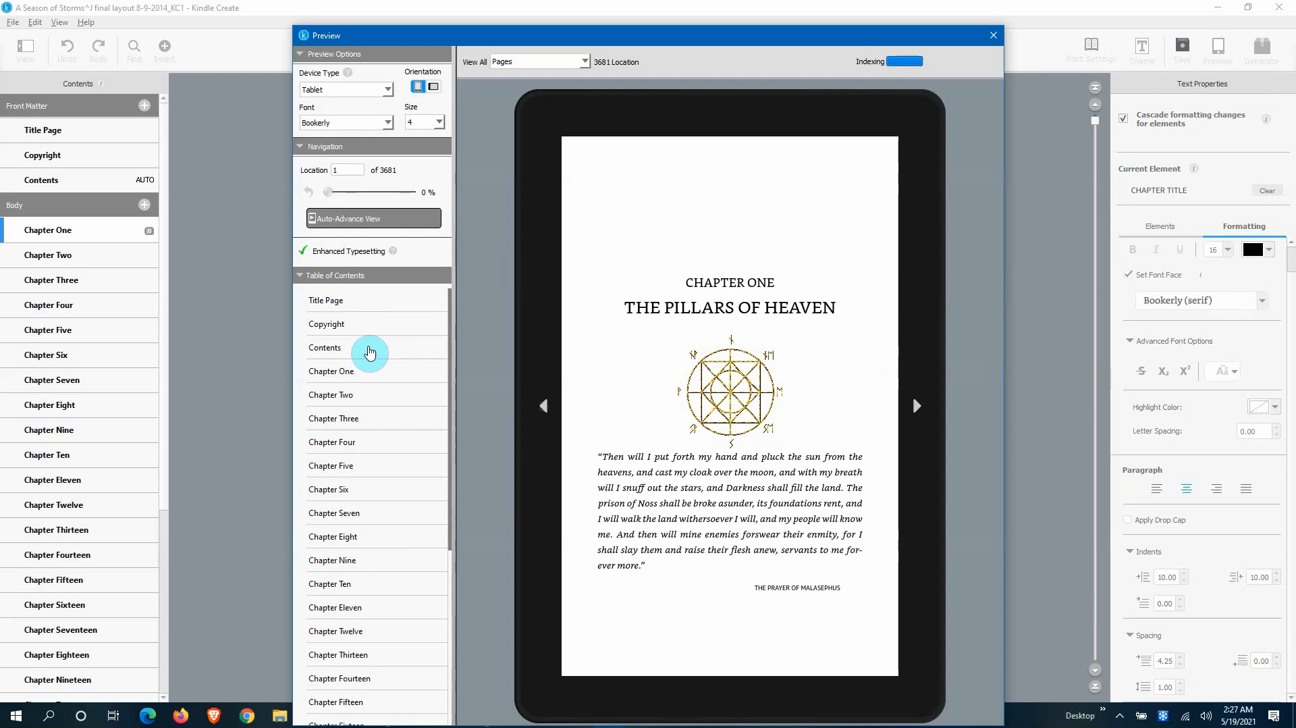
pyautogui.click(366, 378)
pyautogui.click(364, 394)
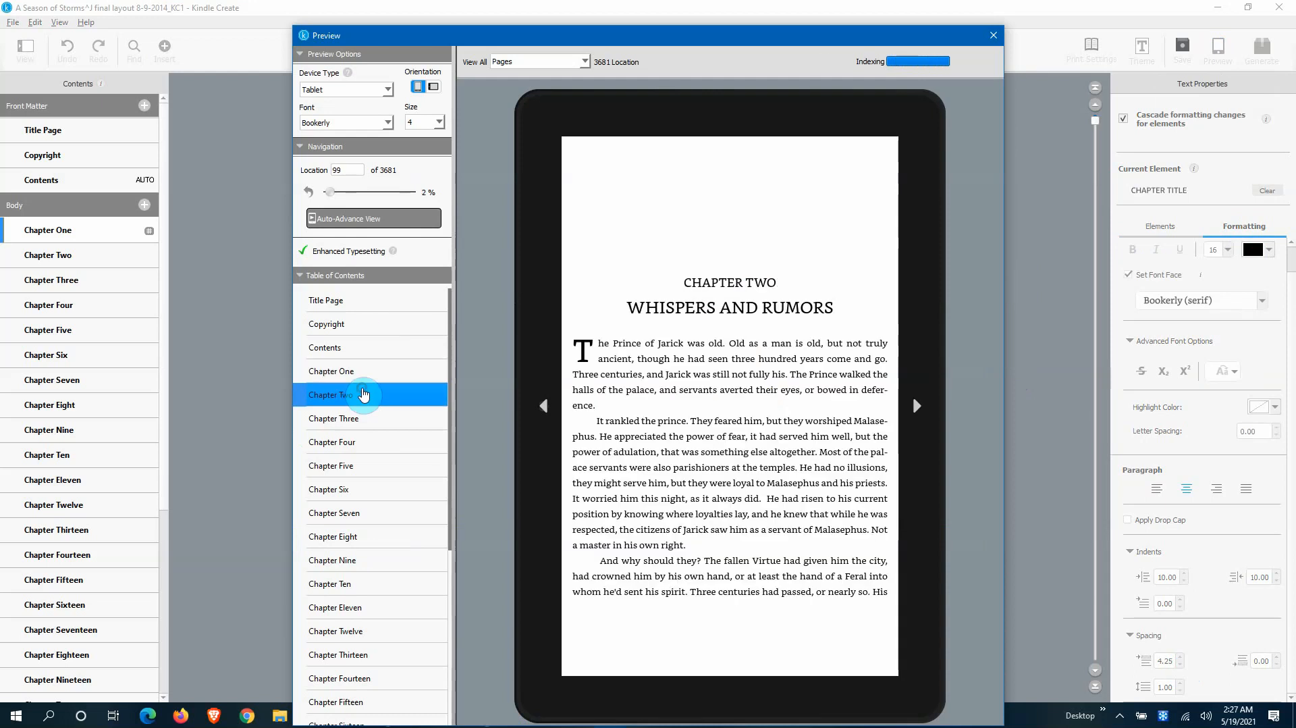
pyautogui.click(359, 419)
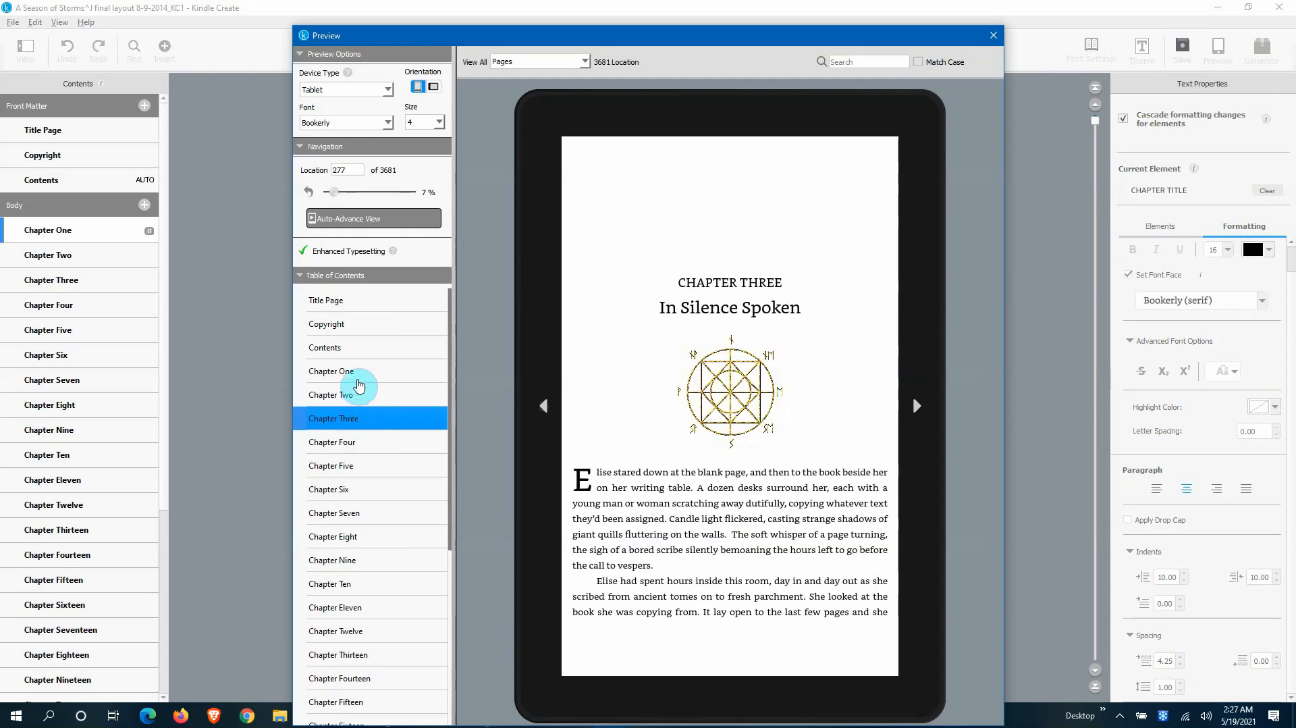
pyautogui.click(358, 380)
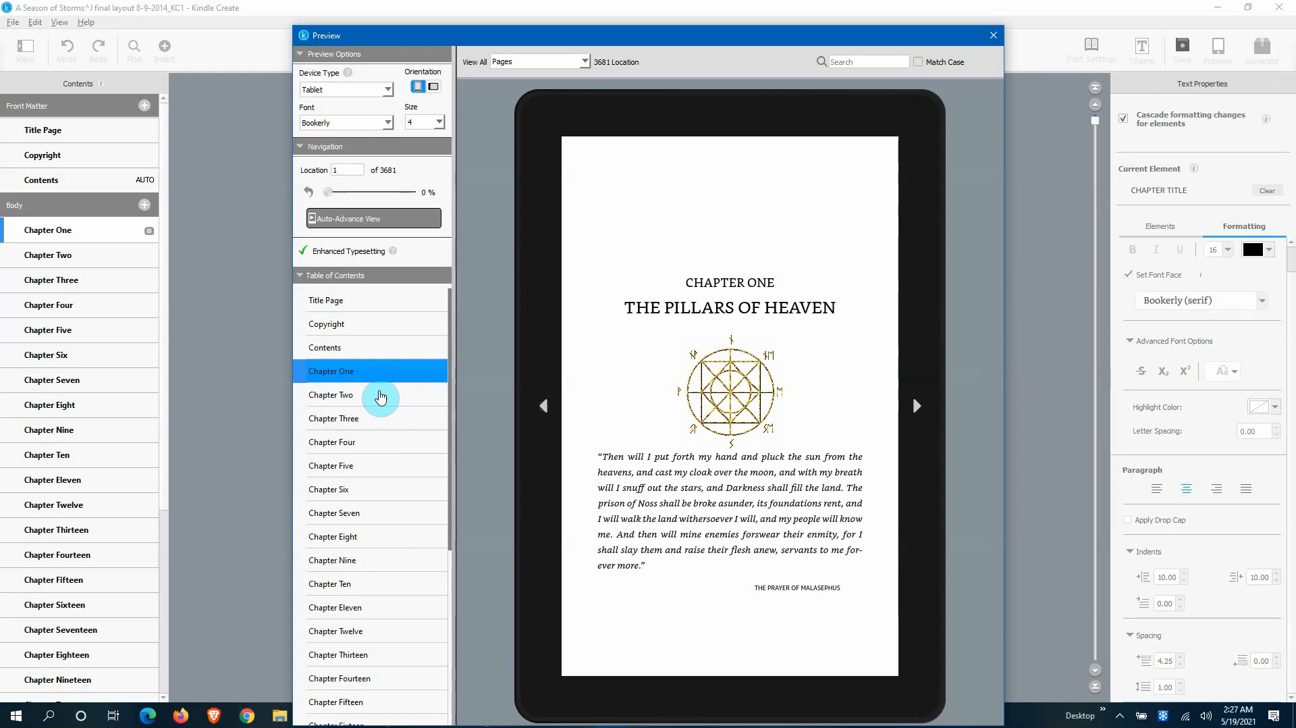
pyautogui.click(363, 398)
pyautogui.click(991, 39)
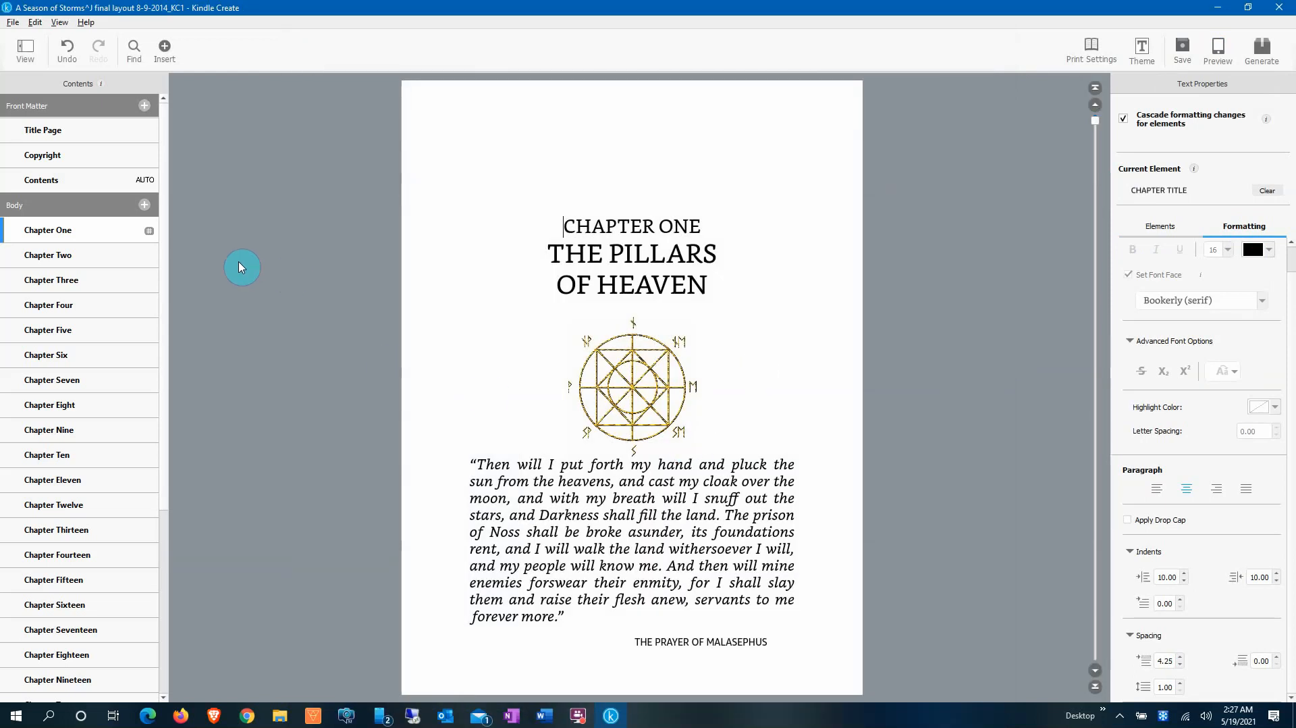
# Step: Paste the copied symbol image on a new line between Chapter Two's subtitle and its first paragraph
pyautogui.click(113, 257)
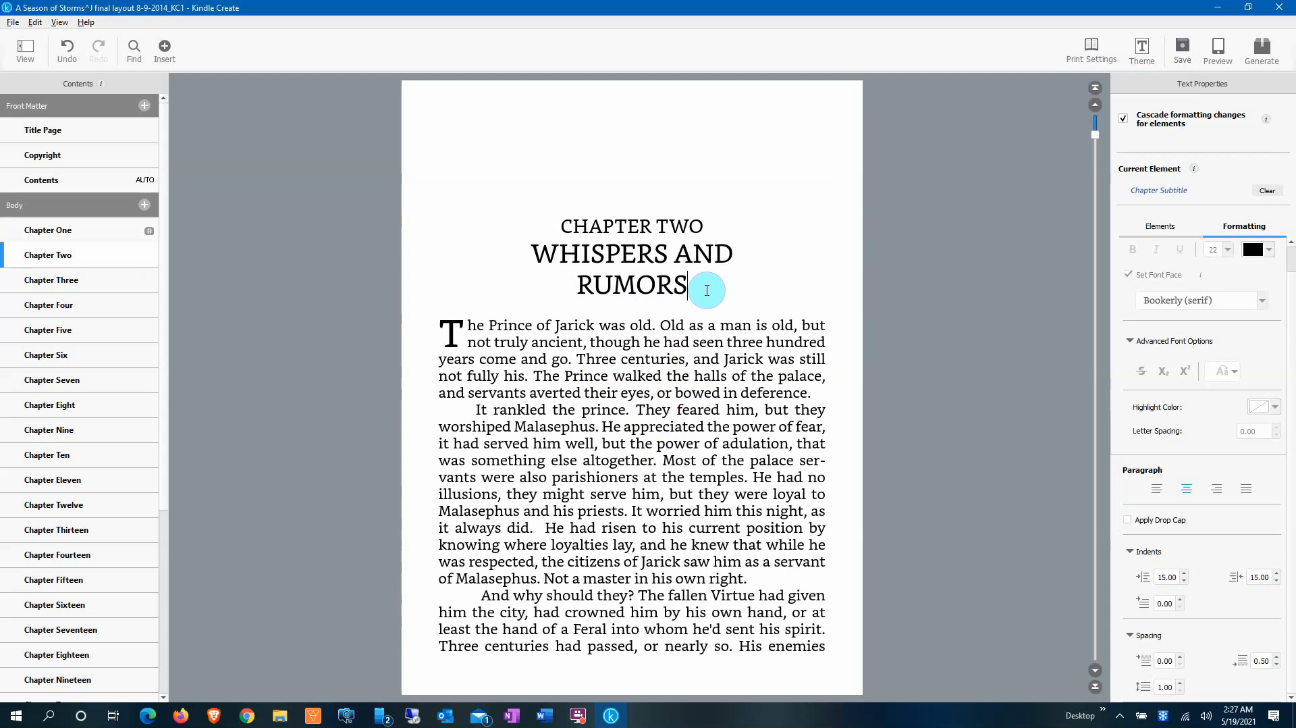
pyautogui.press('Return')
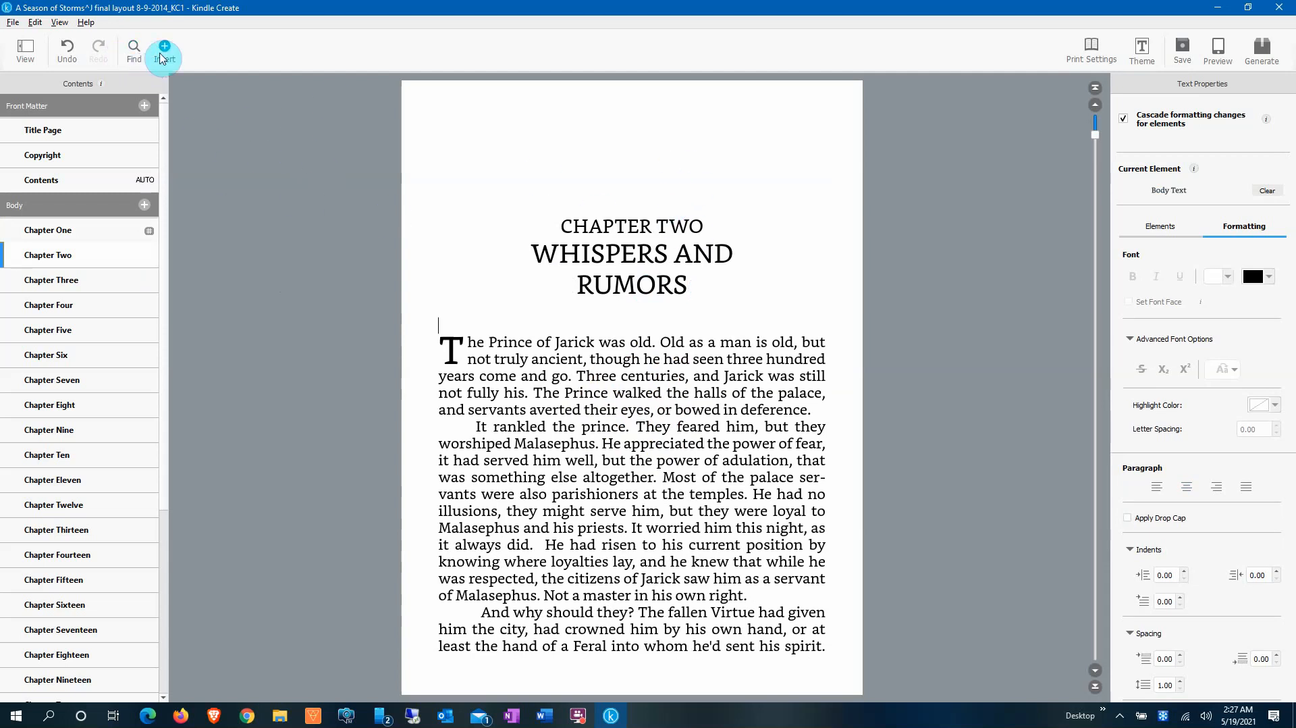
pyautogui.click(35, 22)
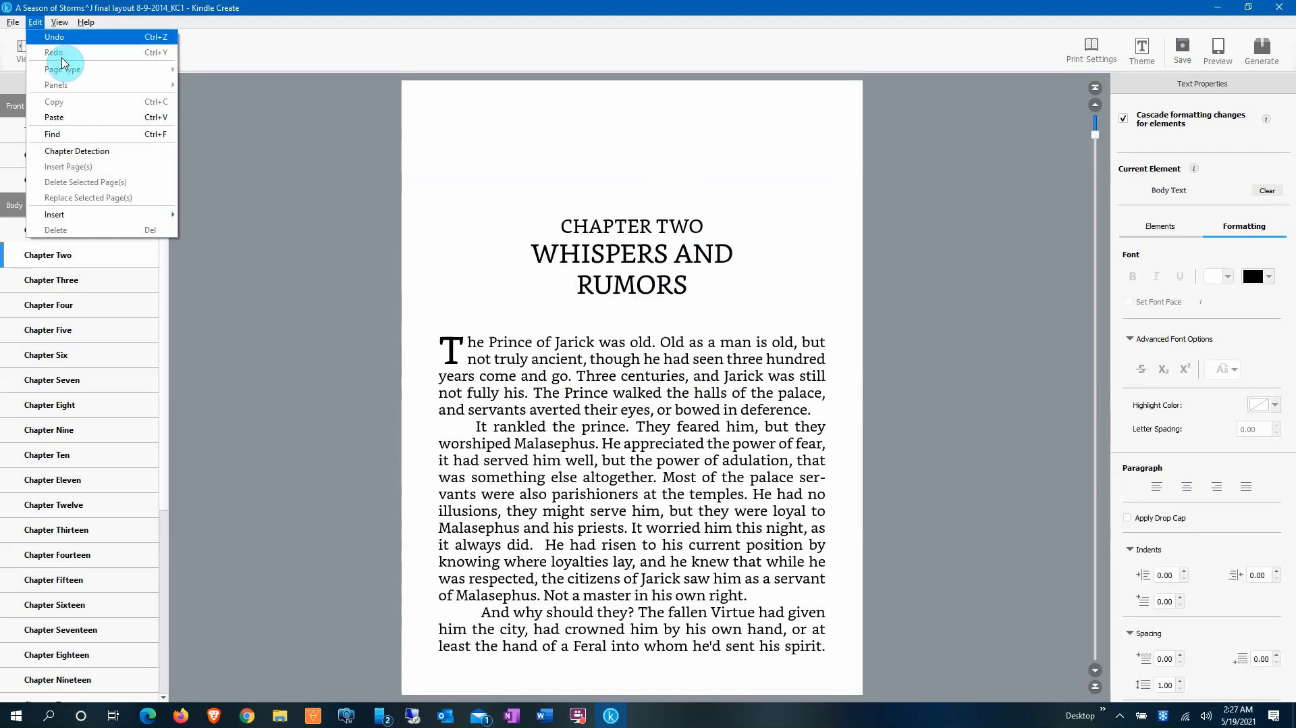
pyautogui.click(85, 117)
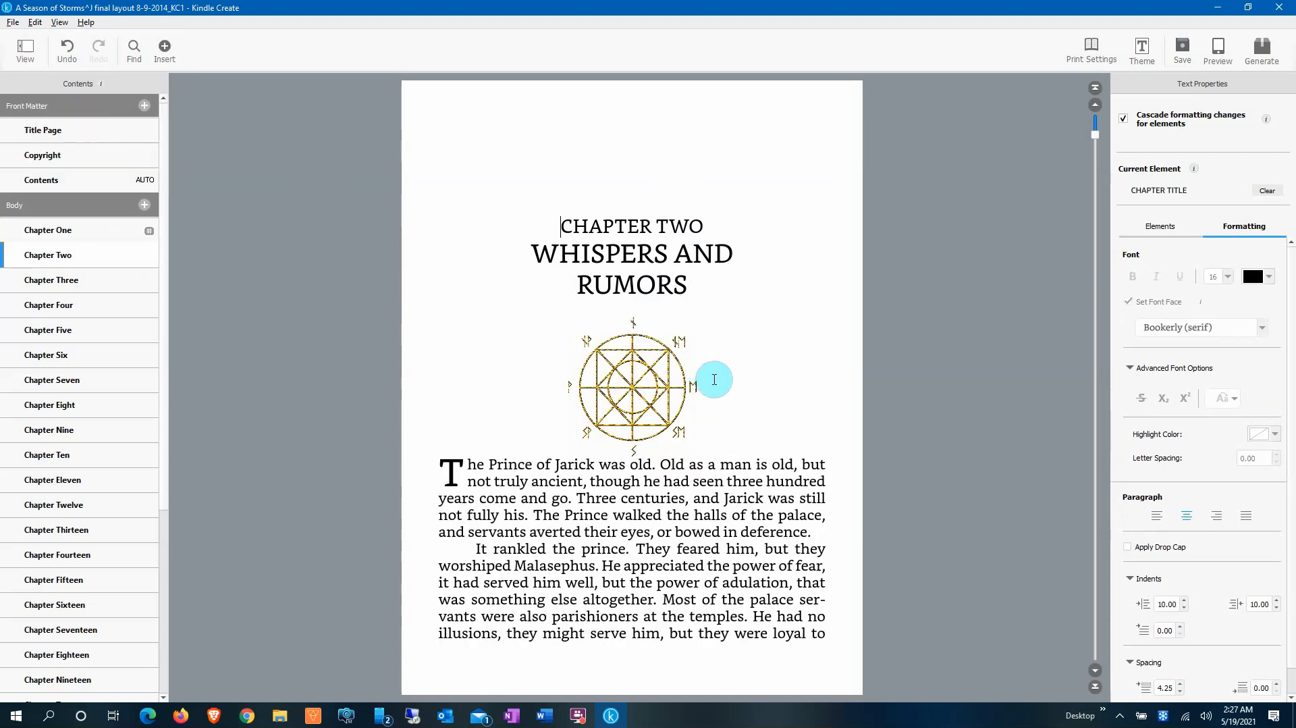
# Step: Preview the book and compare the symbol's placement and spacing on the opening pages of Chapters One, Two and Three
pyautogui.click(716, 388)
pyautogui.click(1218, 47)
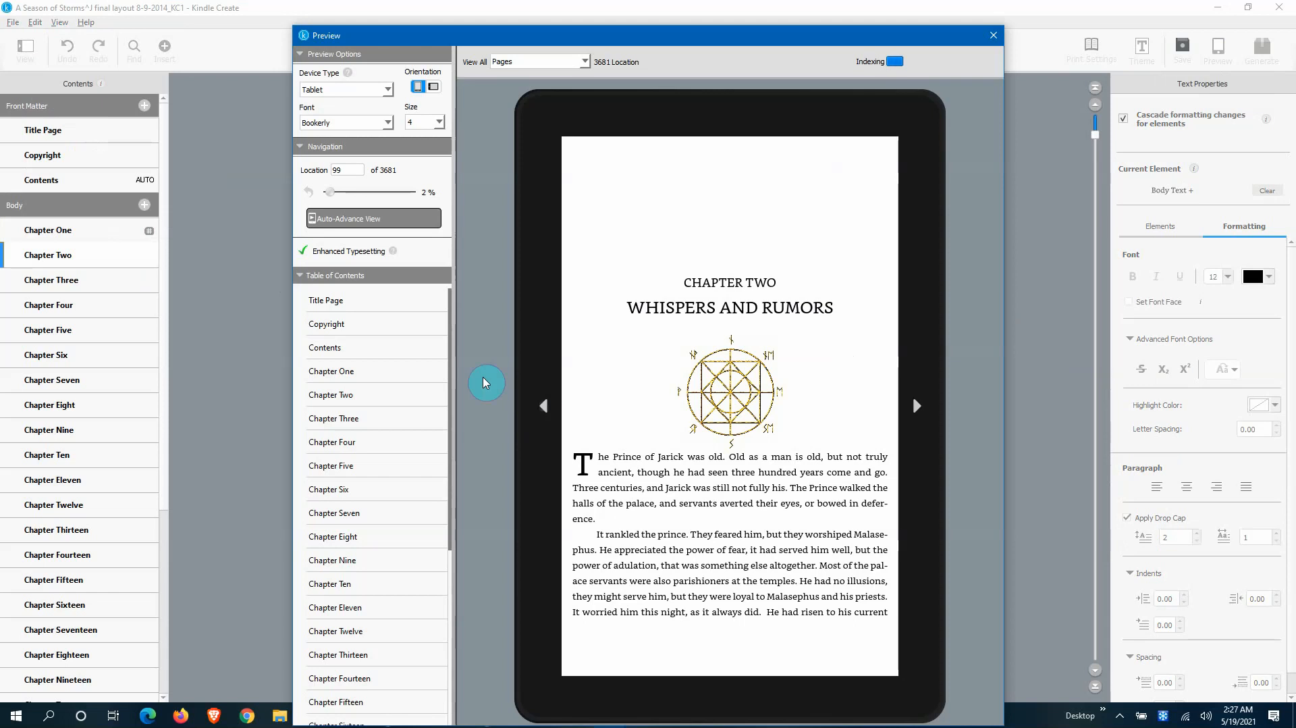
pyautogui.click(338, 347)
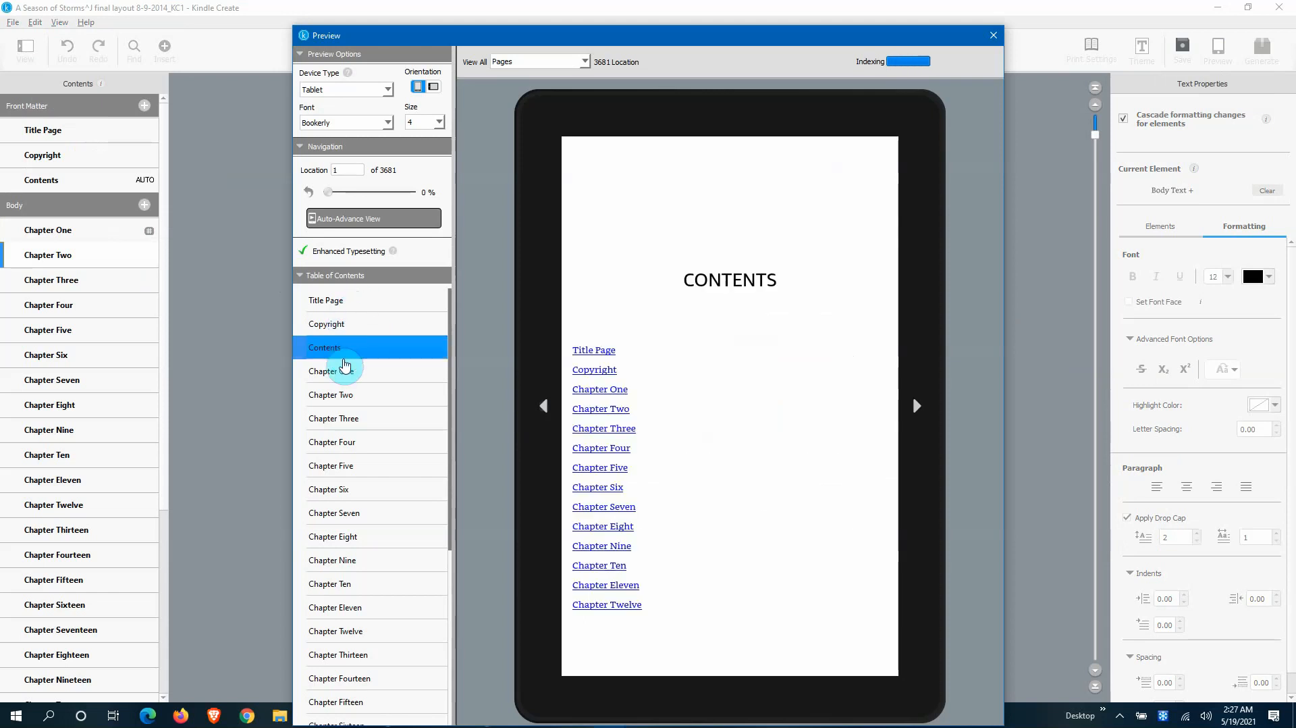
pyautogui.click(345, 372)
pyautogui.click(343, 395)
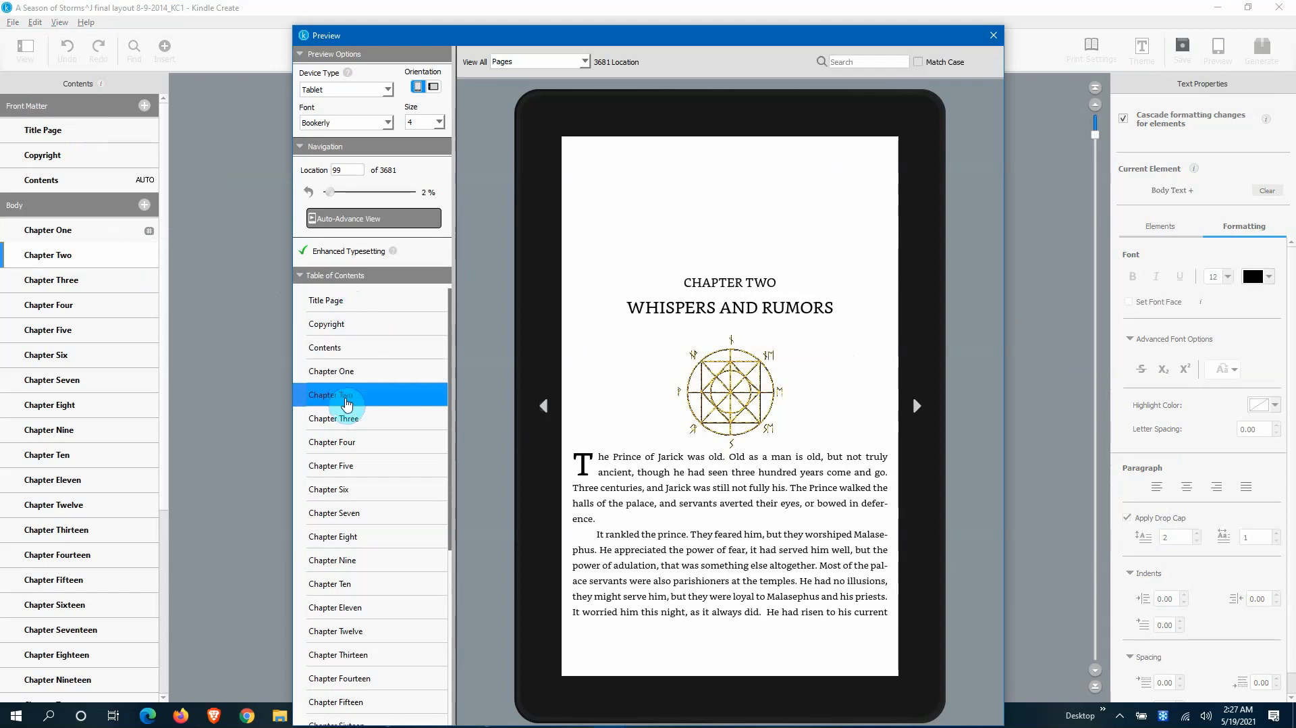
pyautogui.click(347, 420)
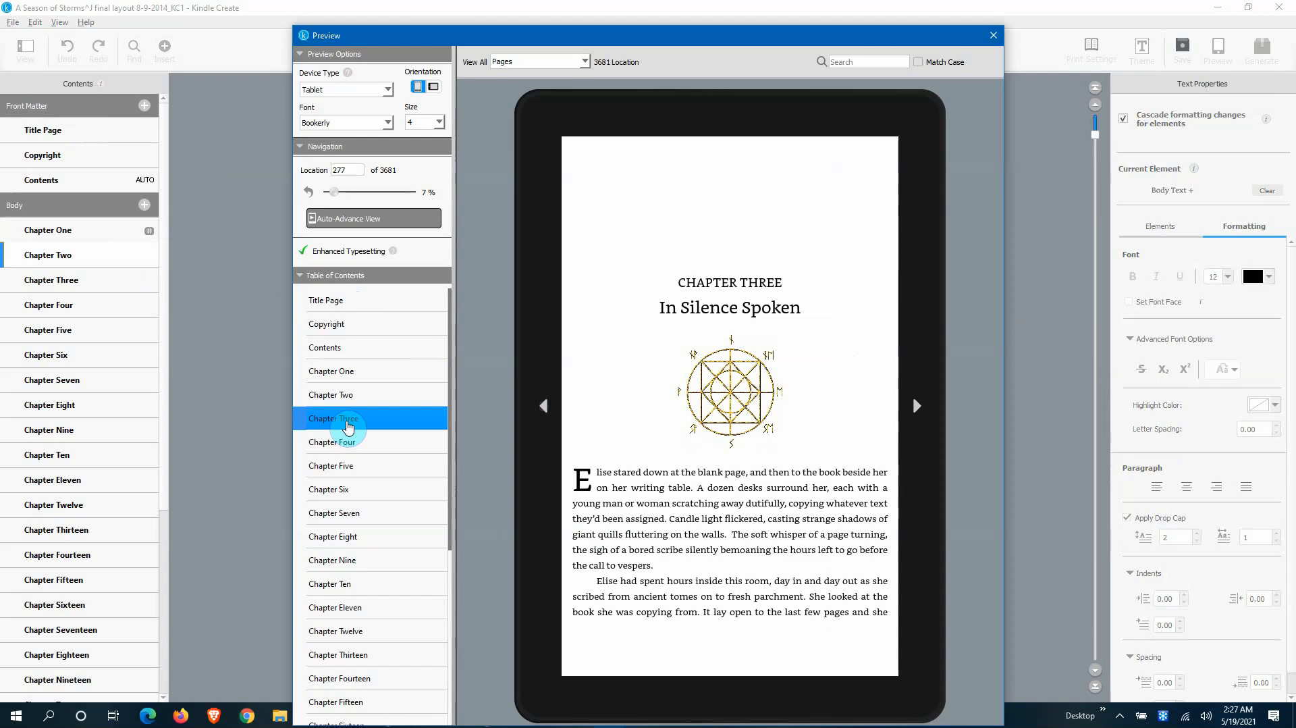
pyautogui.click(343, 373)
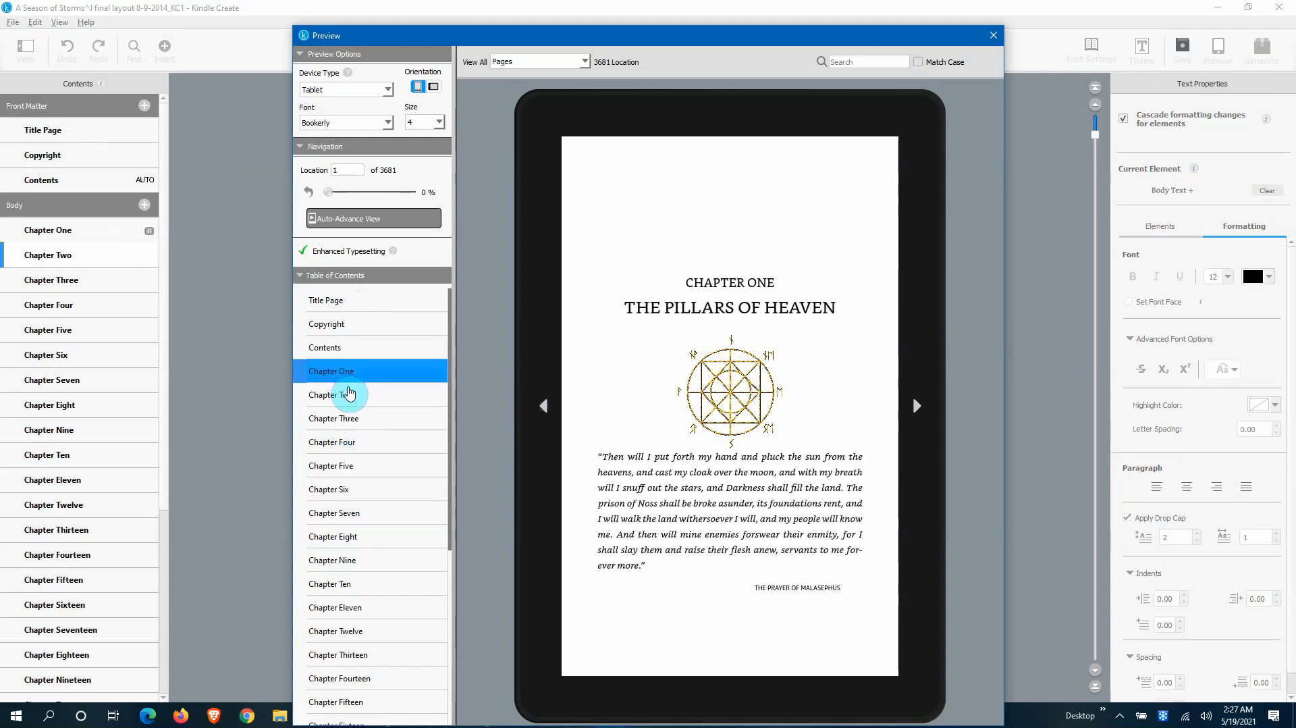